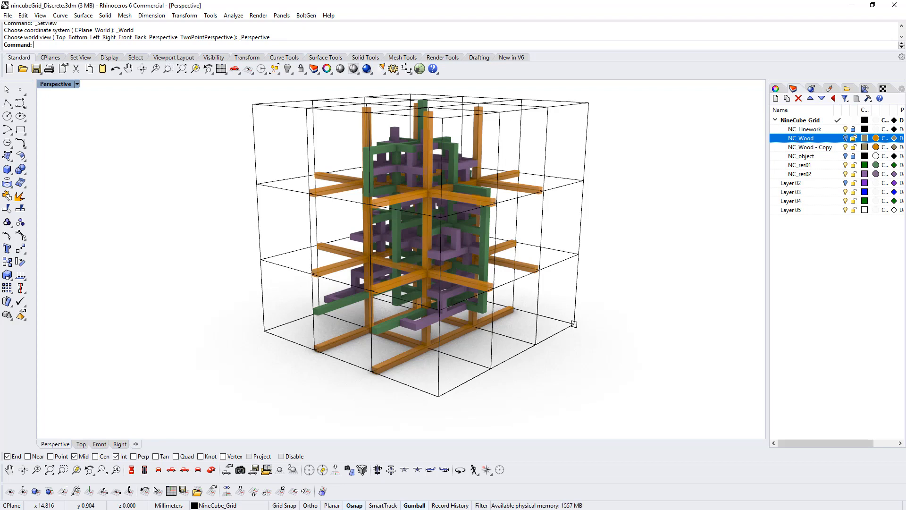
- Hide the NC_Wood - Copy layer and show the NC_object layer, keeping NC_Wood turned off
right_drag(430, 270, 396, 262)
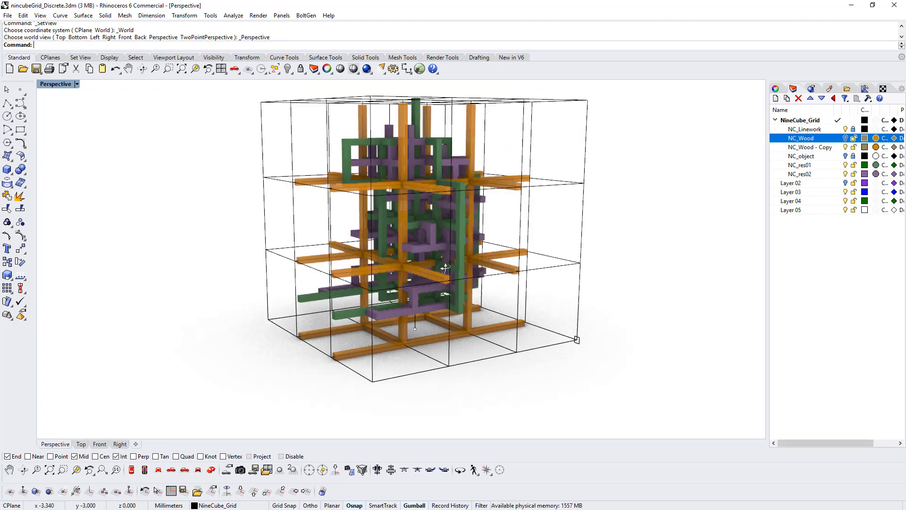
click(846, 138)
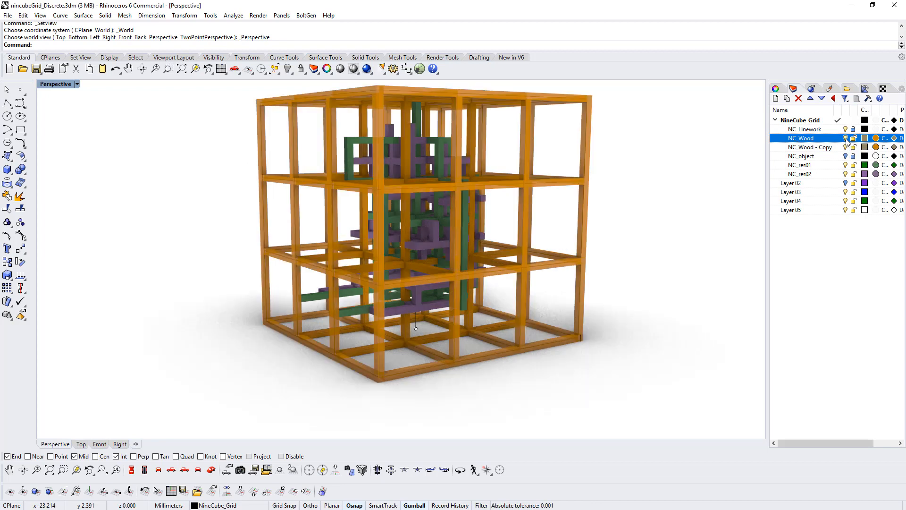
click(845, 138)
click(845, 148)
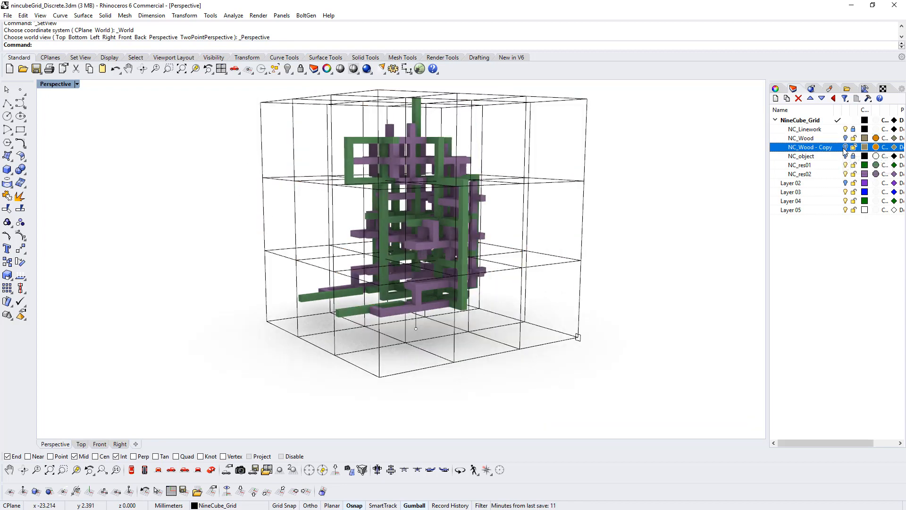
right_drag(375, 229, 521, 229)
click(845, 157)
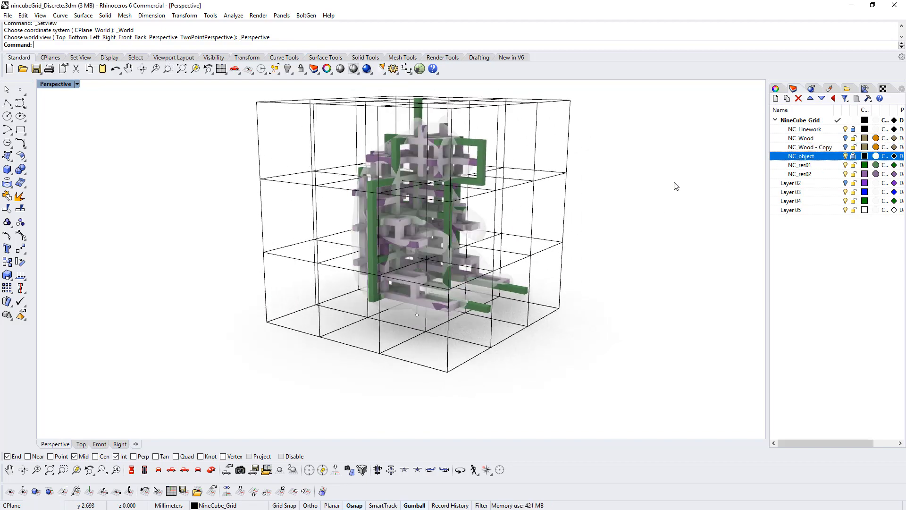
right_drag(673, 184, 446, 236)
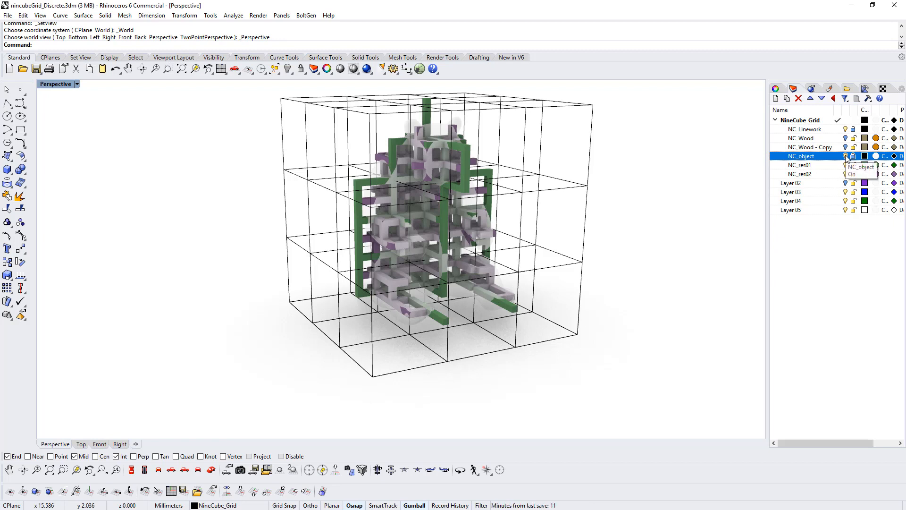
- Create a new layer named NC_Discrete below NC_Wood inside the NineCube_Grid layer
click(811, 139)
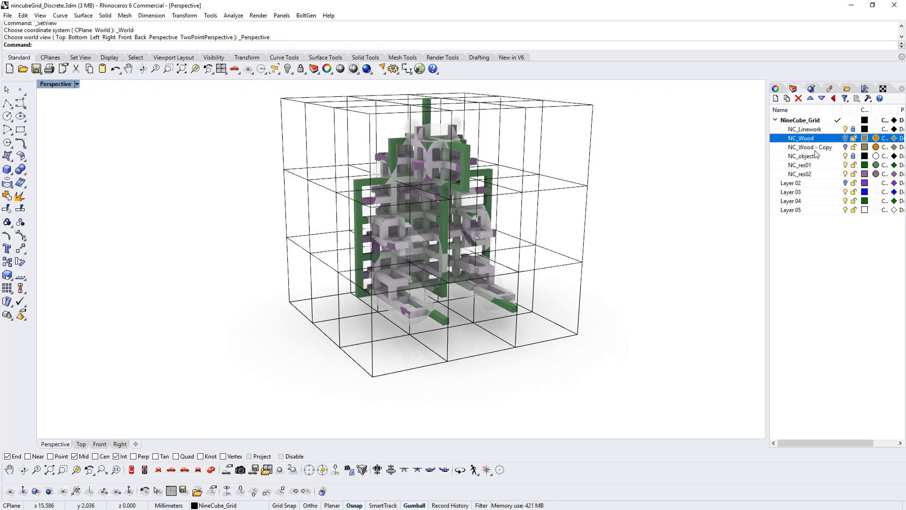
click(775, 99)
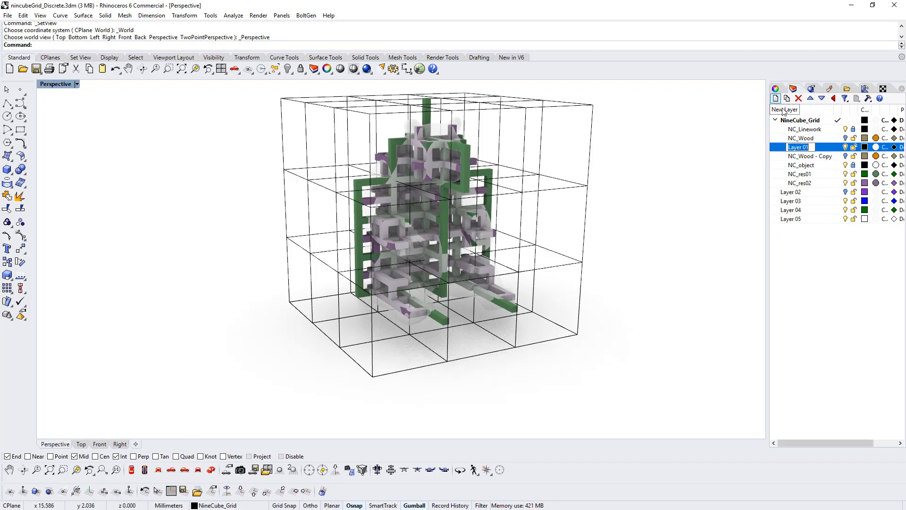
text(NC)
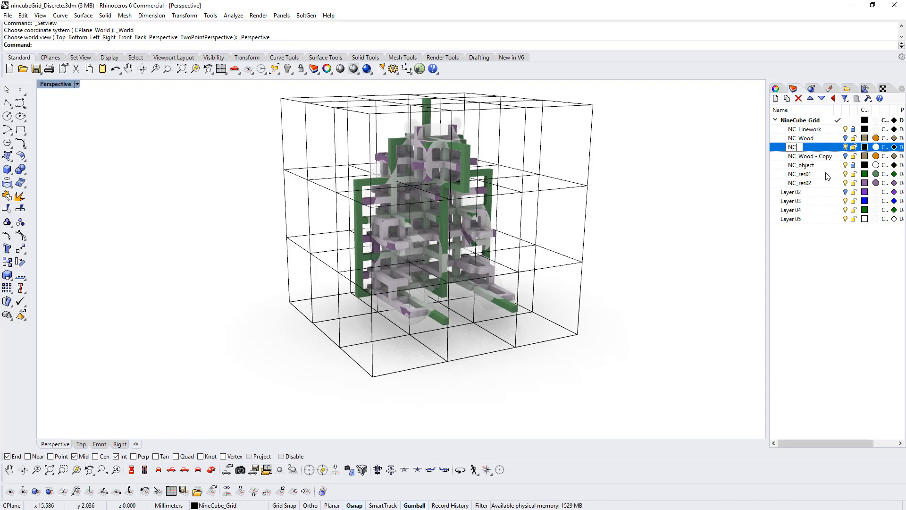
text(_Discre)
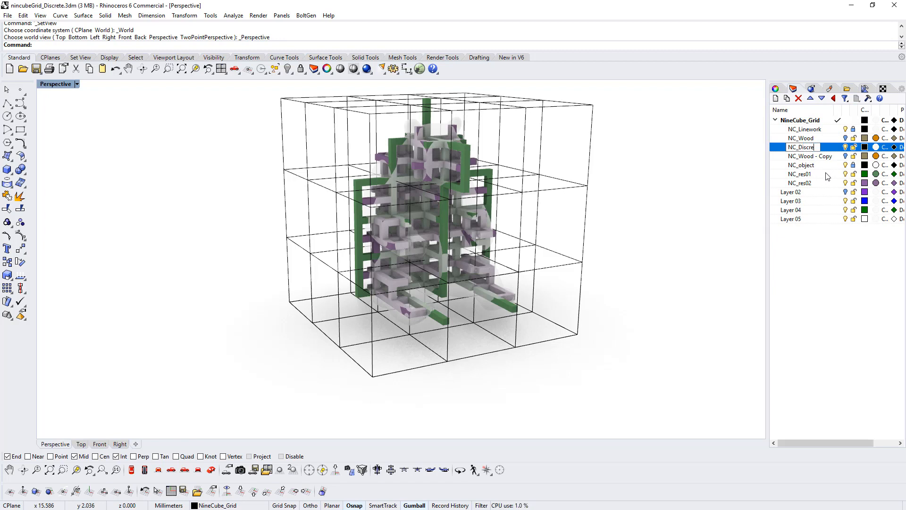
text(te)
key(Return)
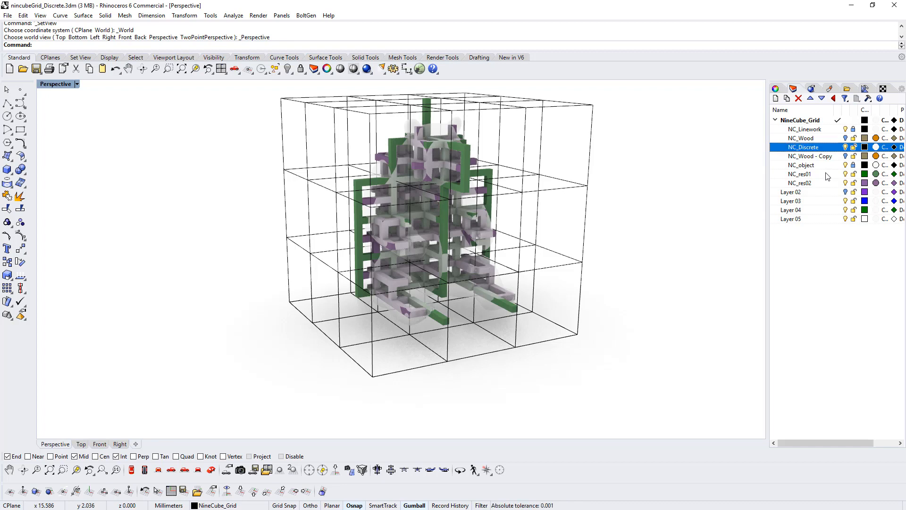
- Preview the full wooden frame by turning the NC_Wood layer on and off again
click(807, 139)
click(845, 138)
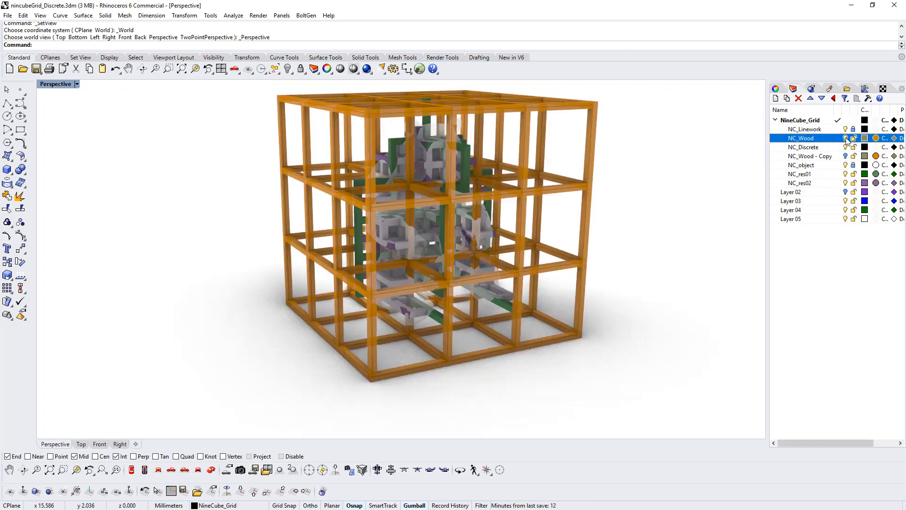
click(846, 139)
- Nest the NC_Wood - Copy, NC_object, NC_res01 and NC_res02 layers under NC_Discrete
click(806, 158)
shift+click(807, 149)
mouse_move(806, 150)
mouse_down()
mouse_move(817, 150)
mouse_move(808, 149)
mouse_up()
click(803, 177)
click(801, 183)
ctrl+click(808, 149)
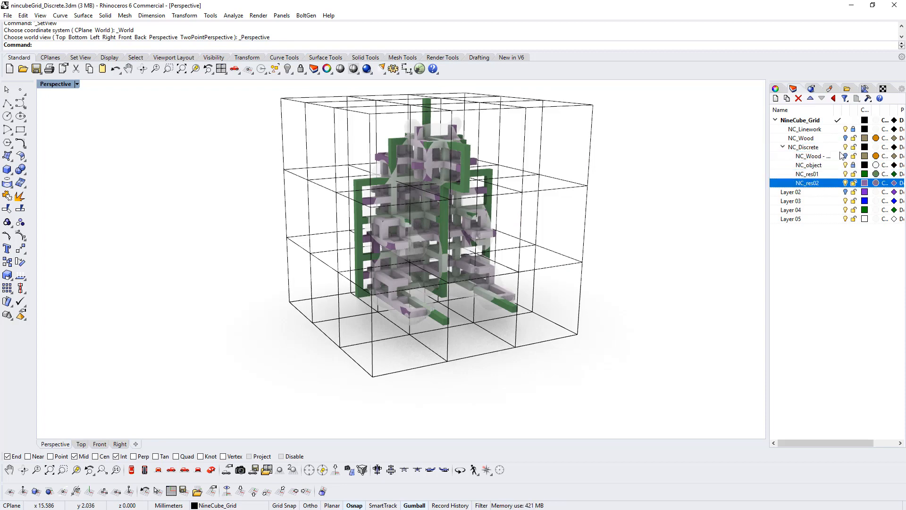
- Turn on the NC_Wood - Copy sublayer, then hide the NC_Discrete parent layer and collapse it
click(845, 147)
click(845, 147)
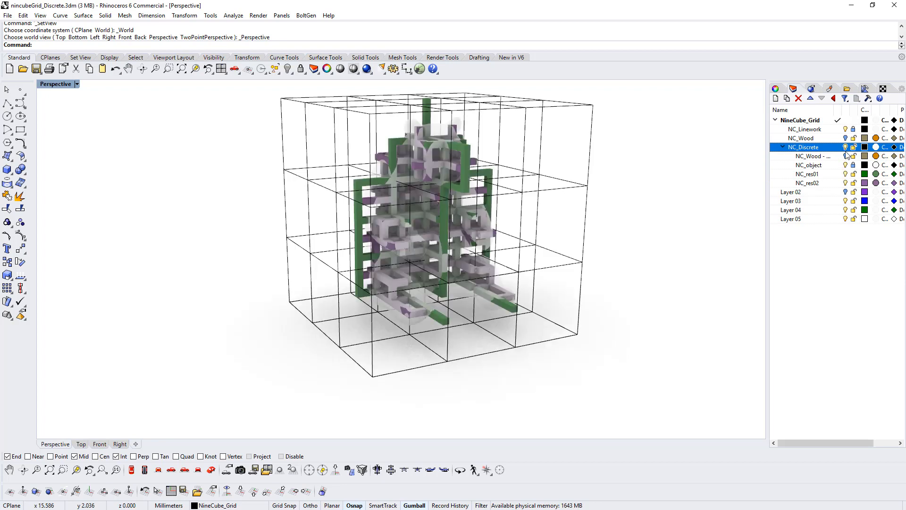
click(845, 155)
right_drag(699, 238, 592, 240)
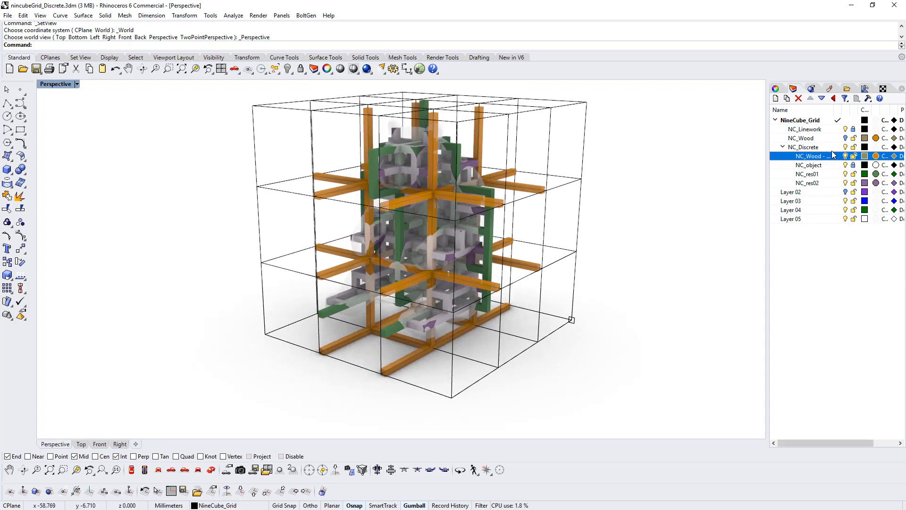
click(845, 147)
click(783, 148)
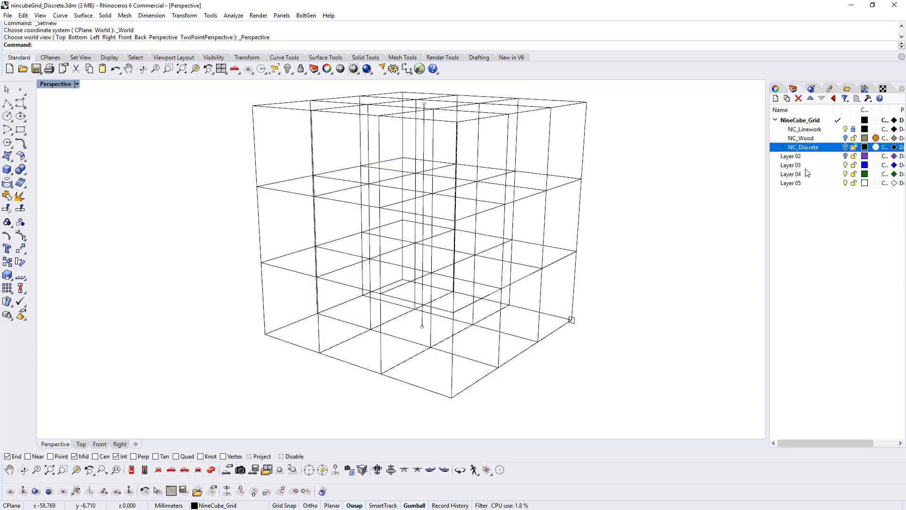
mouse_move(541, 278)
right_down()
mouse_move(463, 249)
mouse_move(545, 276)
right_up()
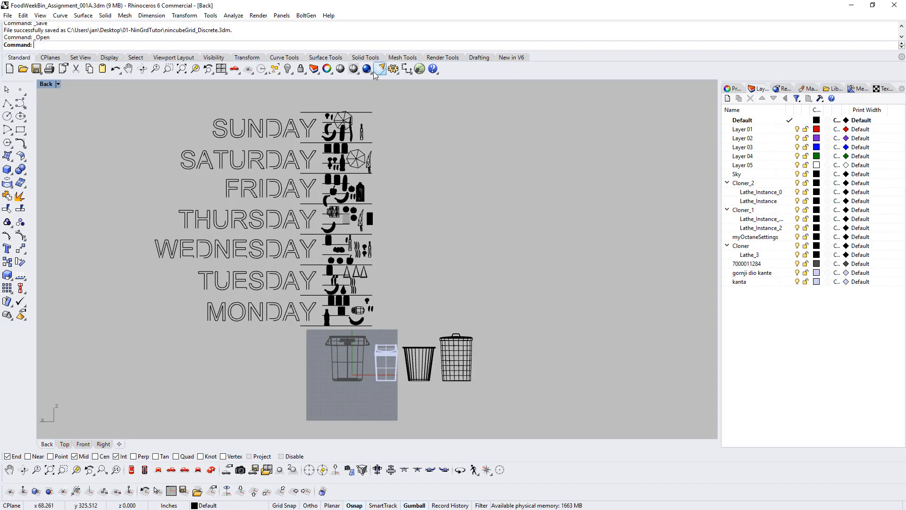
- Set the Back view to Shaded display and examine the weekday rows of food objects and the trash bins below them
click(354, 74)
scroll(352, 182, up, 10)
mouse_move(352, 161)
right_down()
mouse_move(460, 282)
mouse_move(390, 229)
right_up()
scroll(460, 274, down, 4)
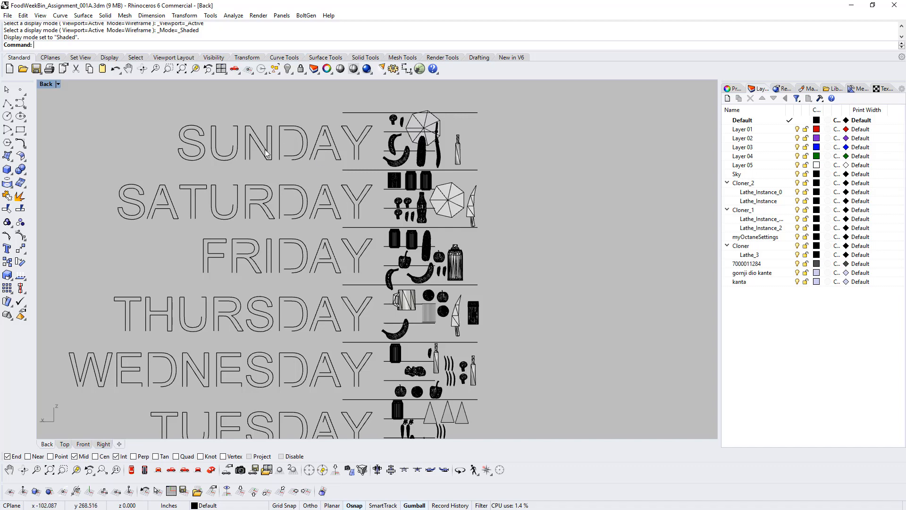
scroll(300, 212, down, 4)
right_drag(327, 237, 327, 207)
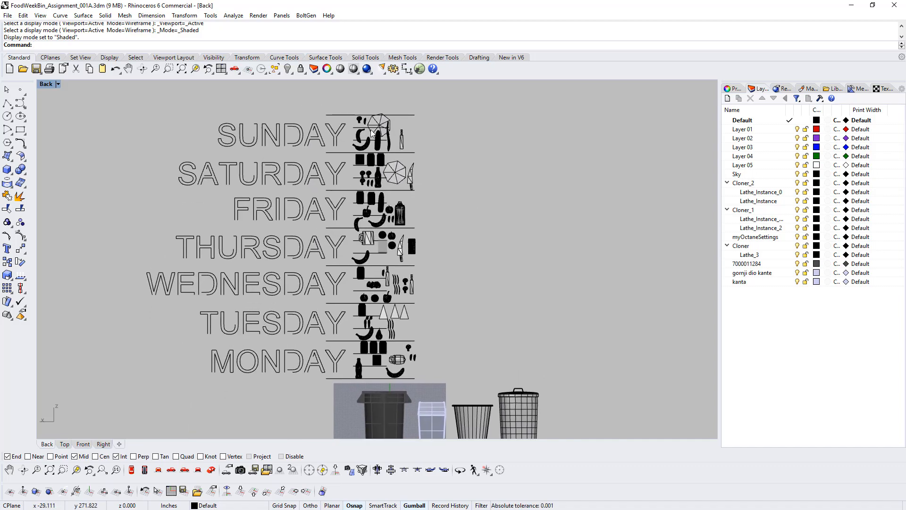
scroll(390, 122, up, 10)
scroll(390, 121, down, 5)
right_drag(410, 348, 415, 137)
mouse_move(408, 255)
right_down()
mouse_move(405, 232)
mouse_move(407, 268)
right_up()
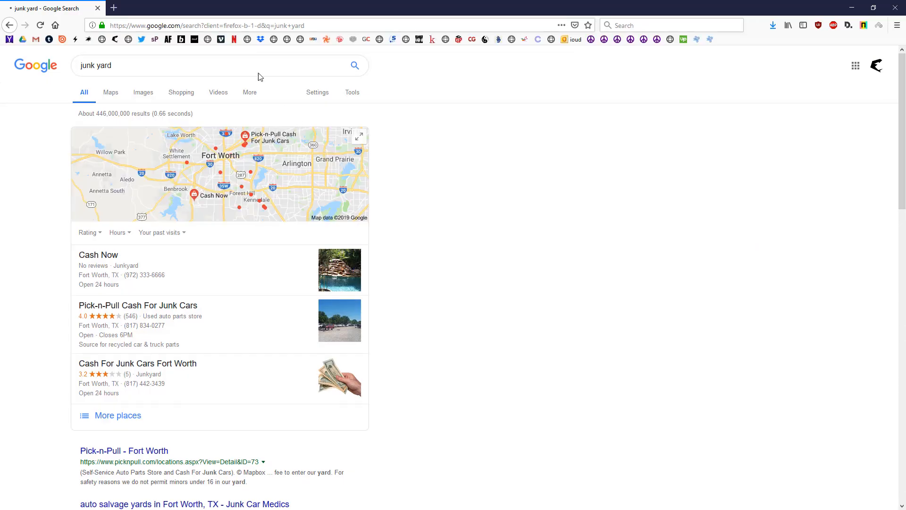
- Show image results for "junk yard" and enlarge the scrap heap photo and the Mo's Junkyard Curse photo of stacked cars
click(143, 92)
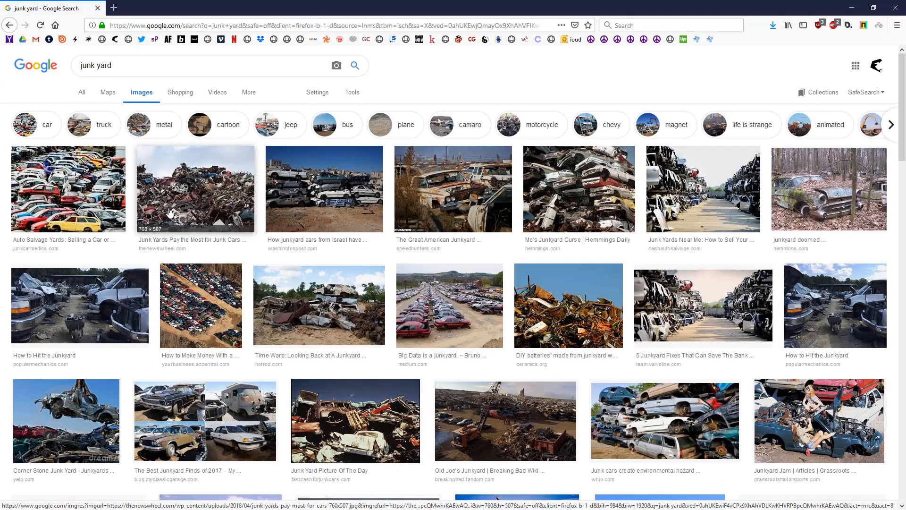
click(194, 207)
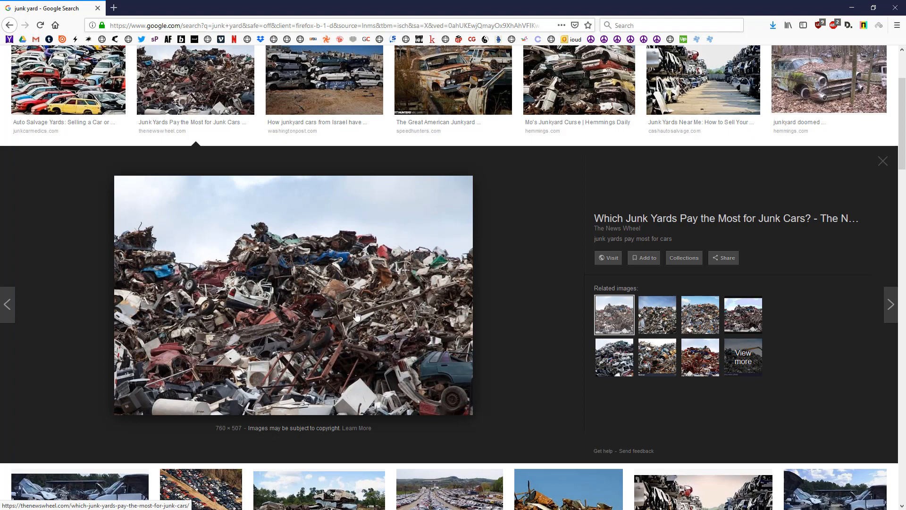
click(543, 135)
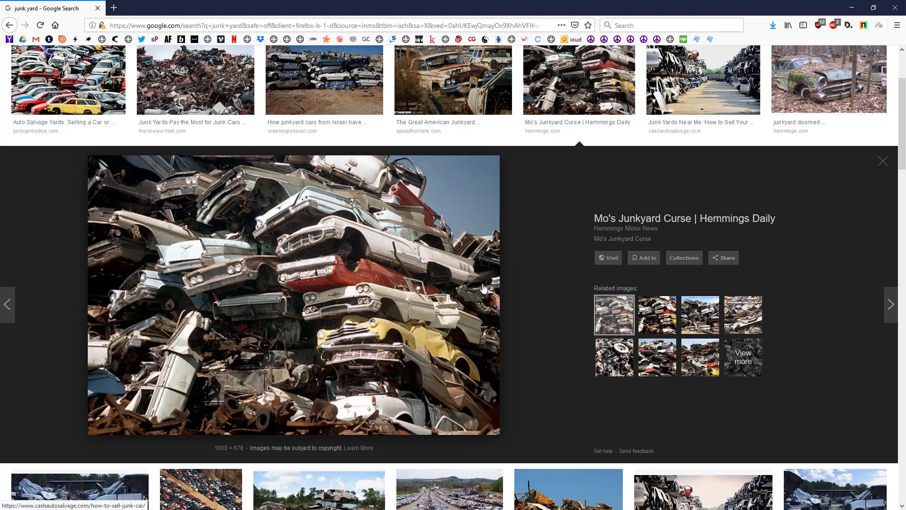
- Look further down the junk yard images, enlarging the Junkyard Scraps, Junkyard Planet and World's Largest Junkyard EVER pictures
scroll(458, 323, down, 4)
scroll(458, 323, down, 4)
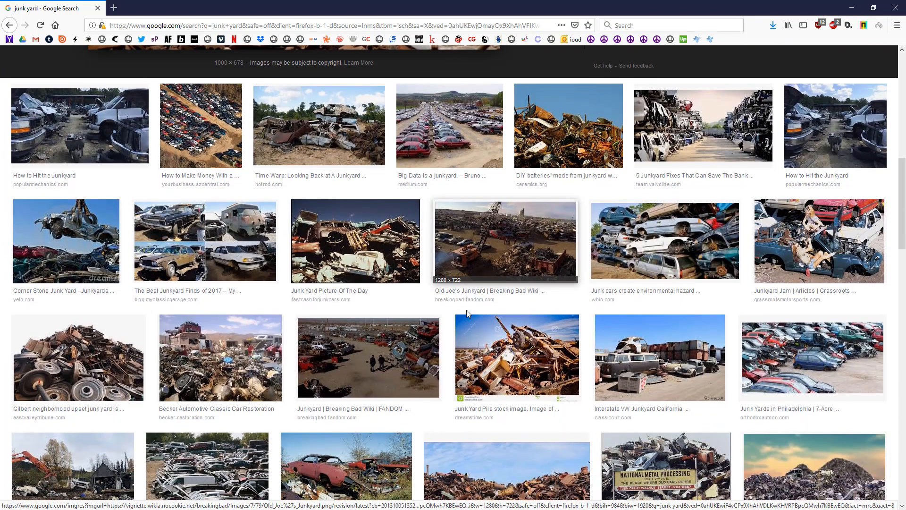
scroll(253, 388, down, 4)
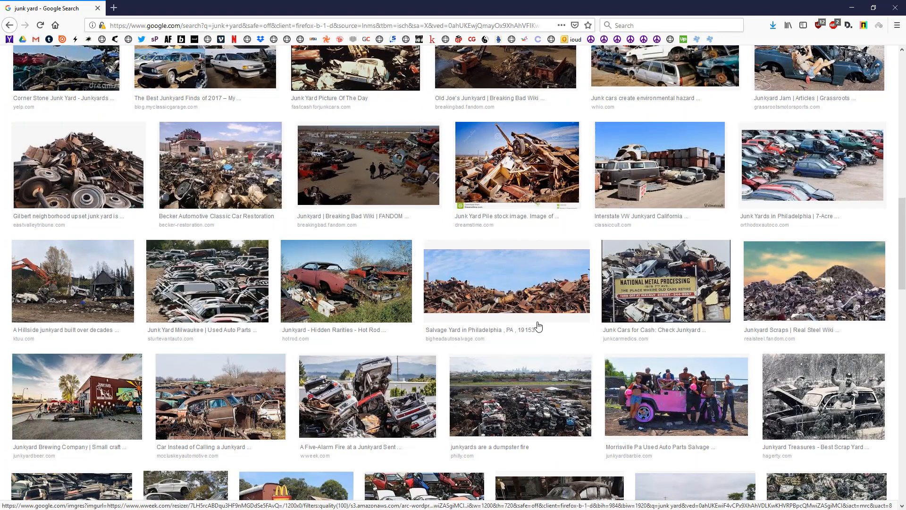
click(816, 307)
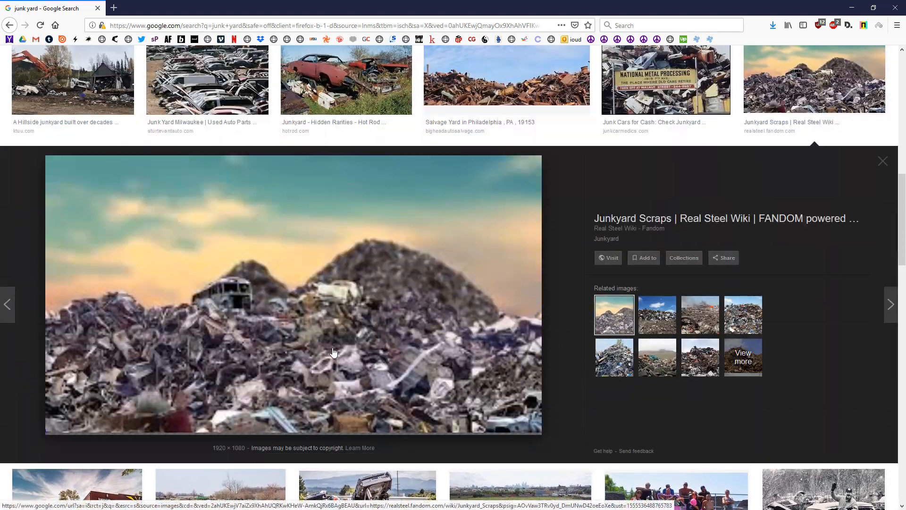
scroll(354, 357, down, 8)
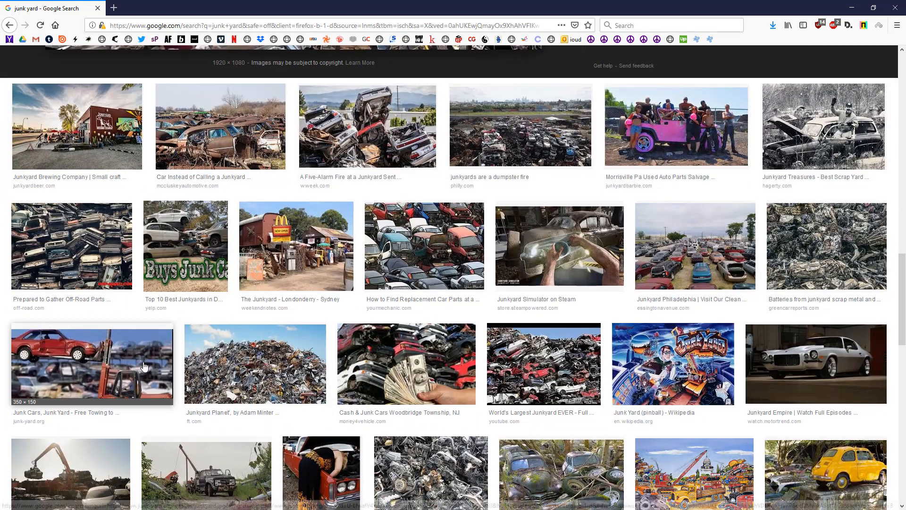
click(243, 381)
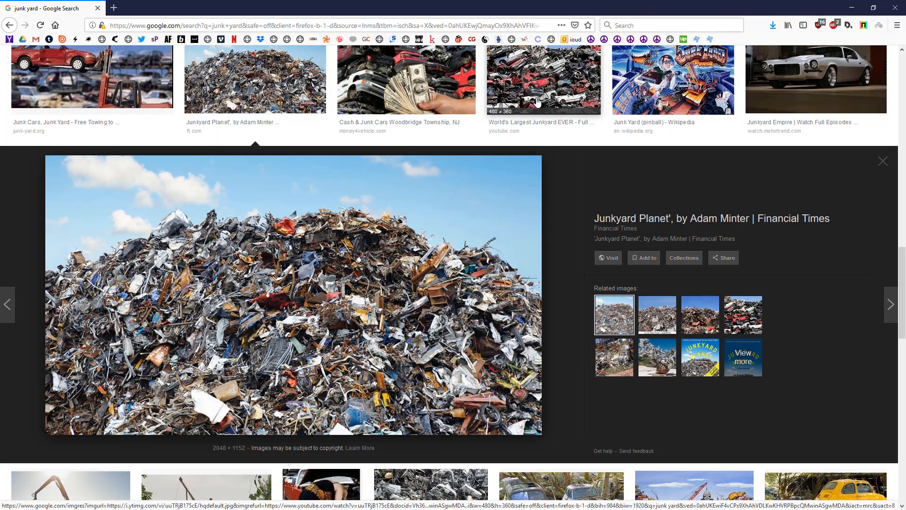
click(543, 81)
scroll(453, 331, down, 6)
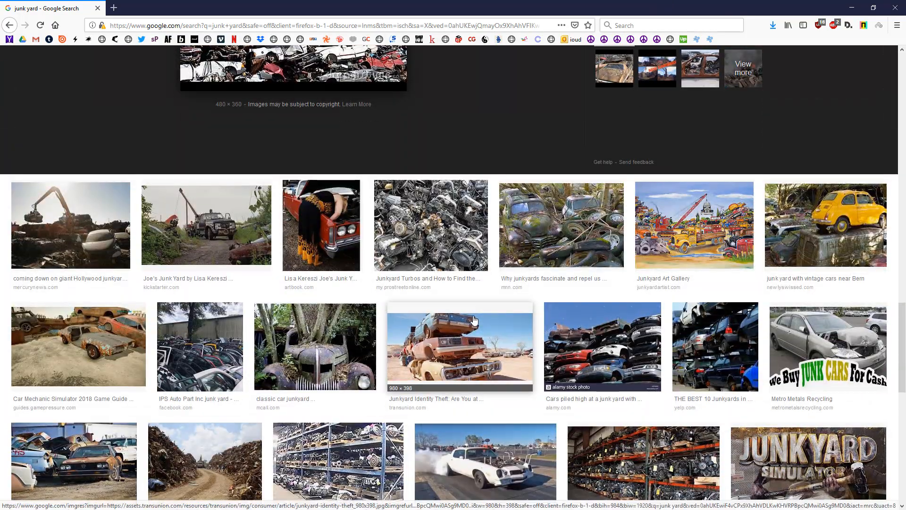
- Replace the image search term with "fresh kill core sample" and run the search
scroll(473, 316, up, 3)
scroll(473, 314, up, 10)
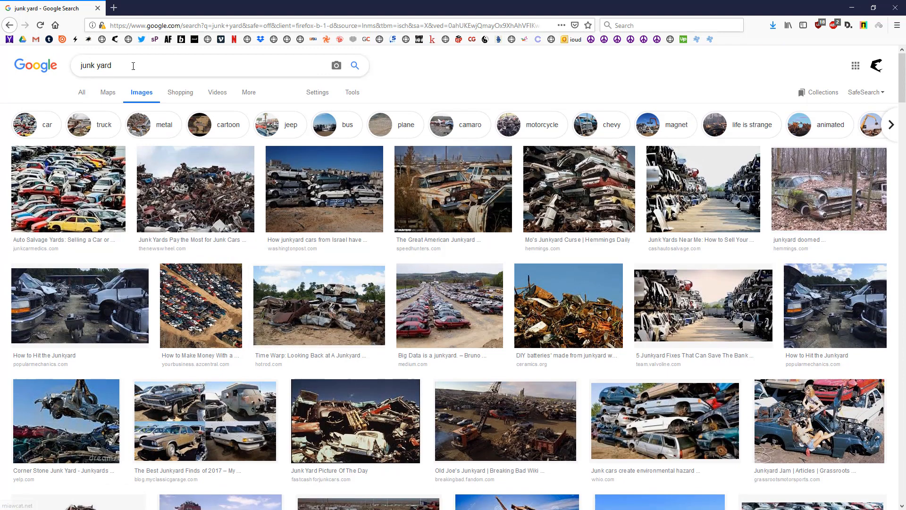
triple_click(133, 66)
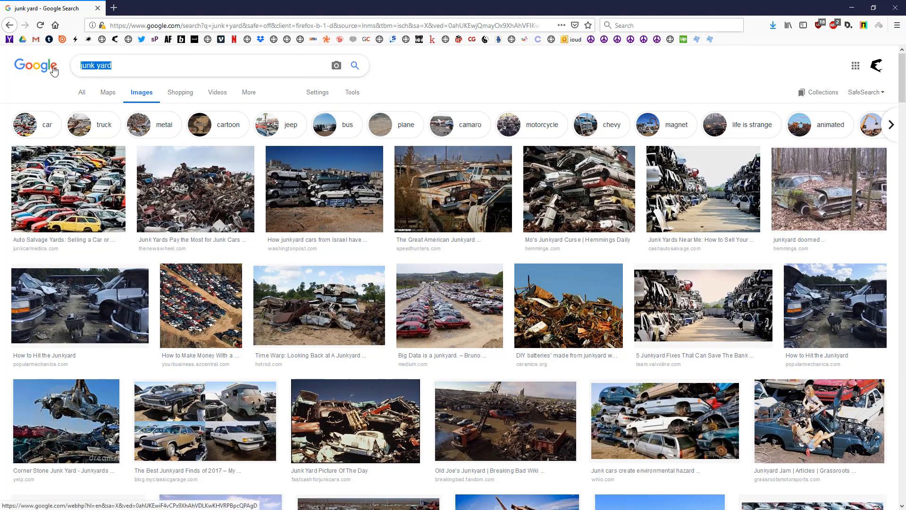
text(fresh k)
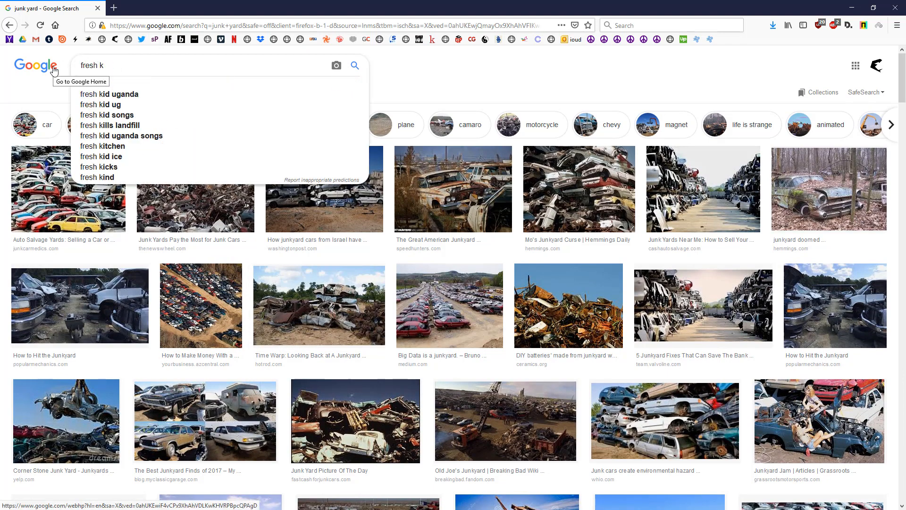
text(ill core)
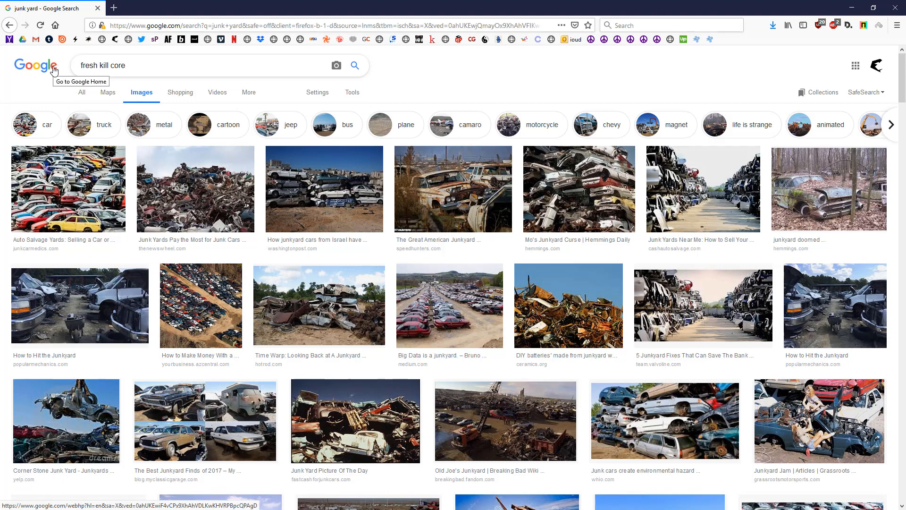
text( sample)
key(Return)
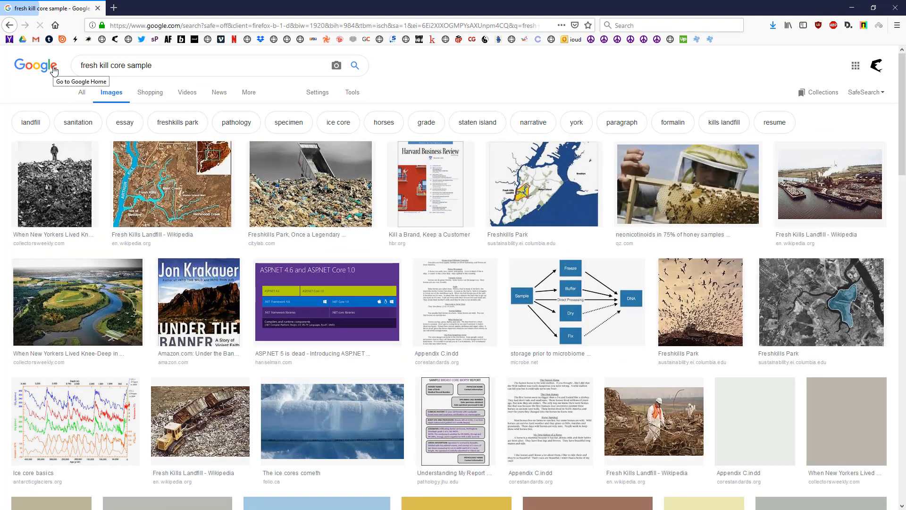
- Enlarge the Freshkills Park photo of trash being dumped and the black-and-white photo of a figure standing on the landfill
click(307, 199)
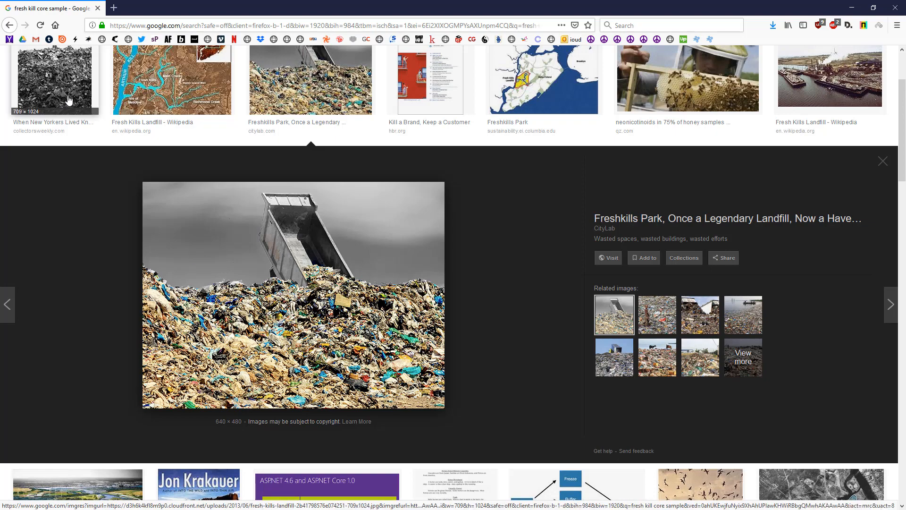
click(26, 113)
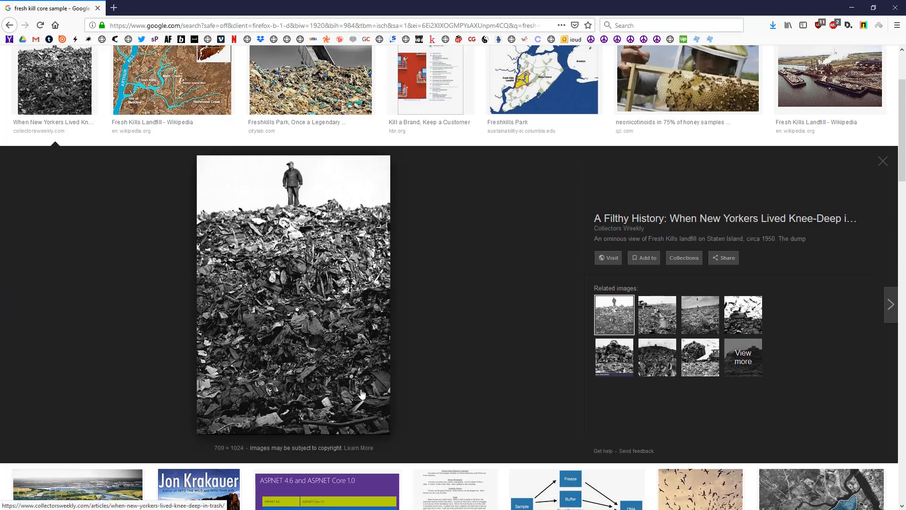
- Look through the related landfill photos, enlarging the Manila dumpsite, REQUIEM_CHILD_31 and Freshkills Park dump-truck pictures
scroll(463, 318, down, 5)
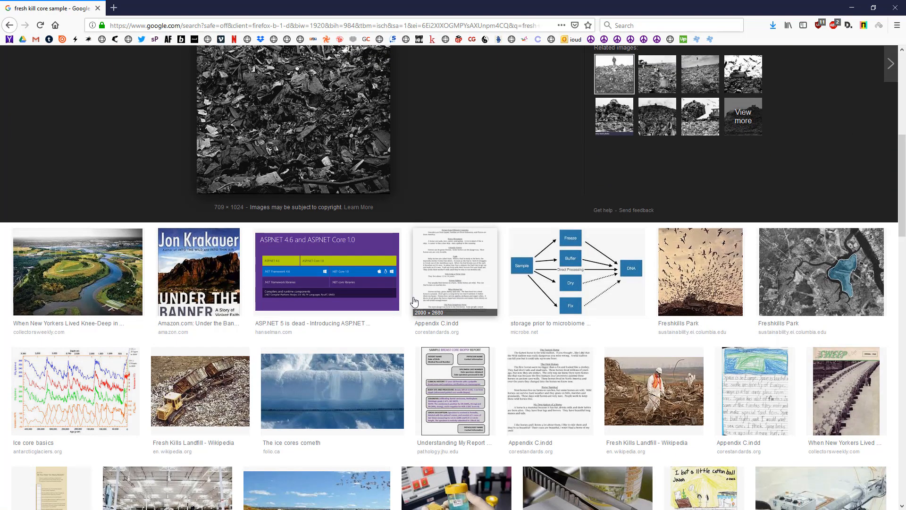
scroll(412, 301, up, 4)
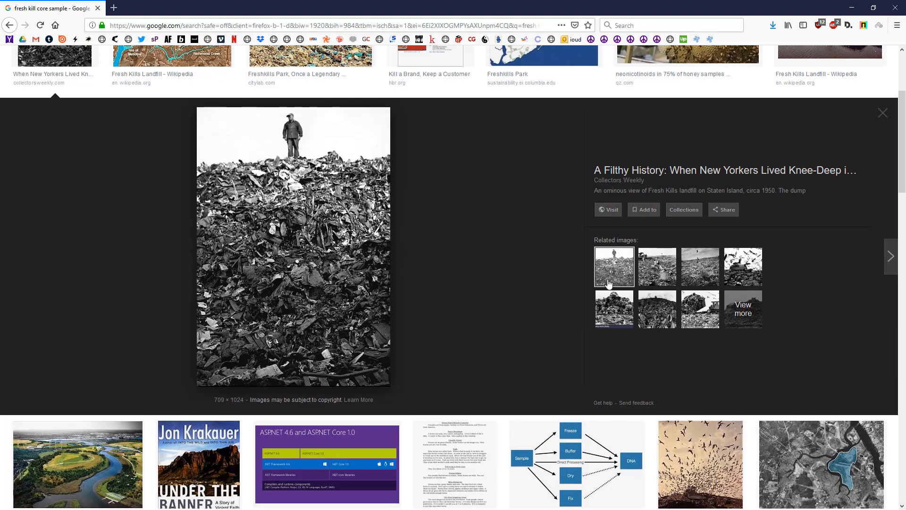
click(645, 272)
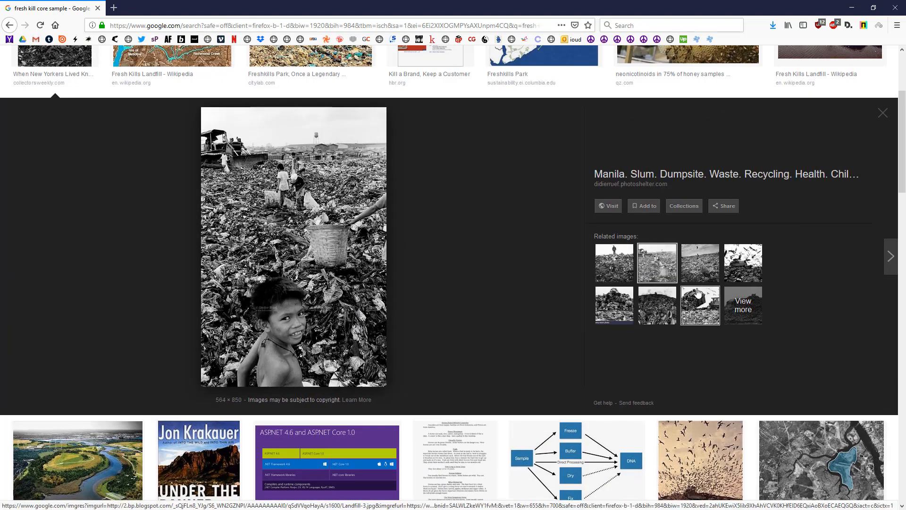
click(700, 263)
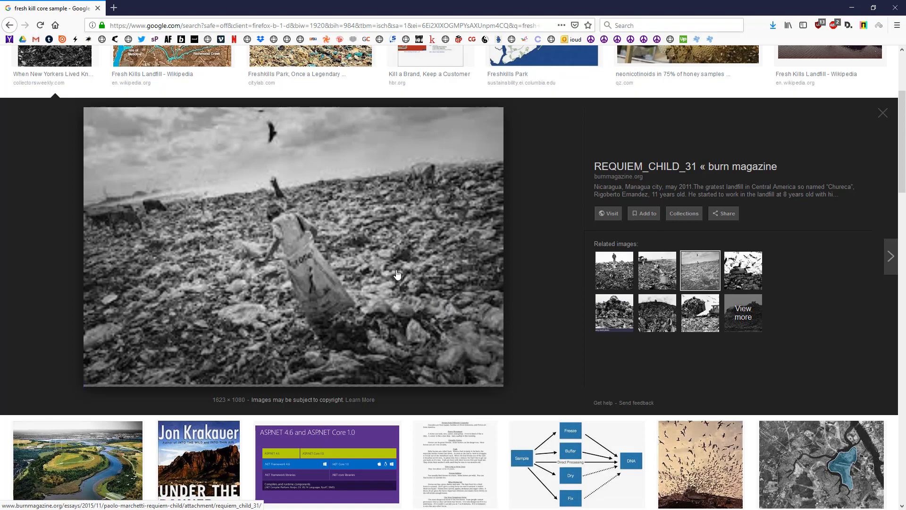
scroll(127, 213, up, 3)
click(311, 198)
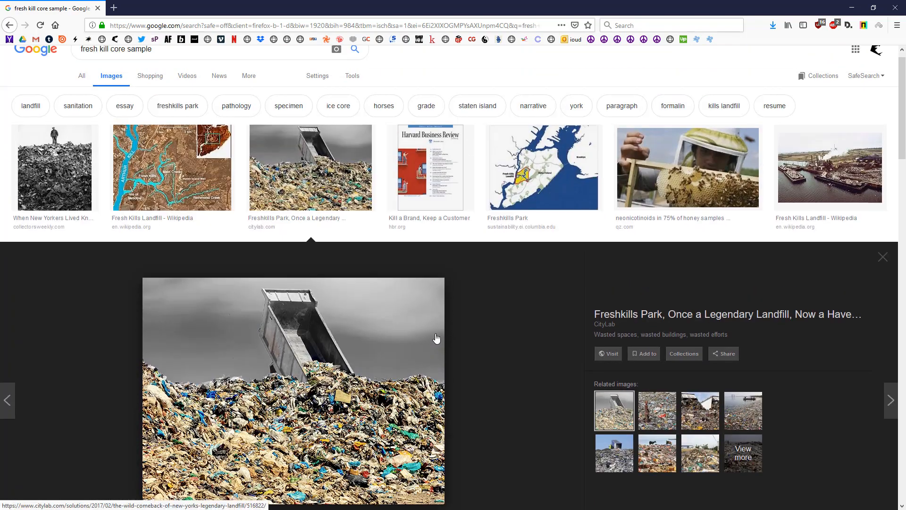
scroll(438, 340, up, 2)
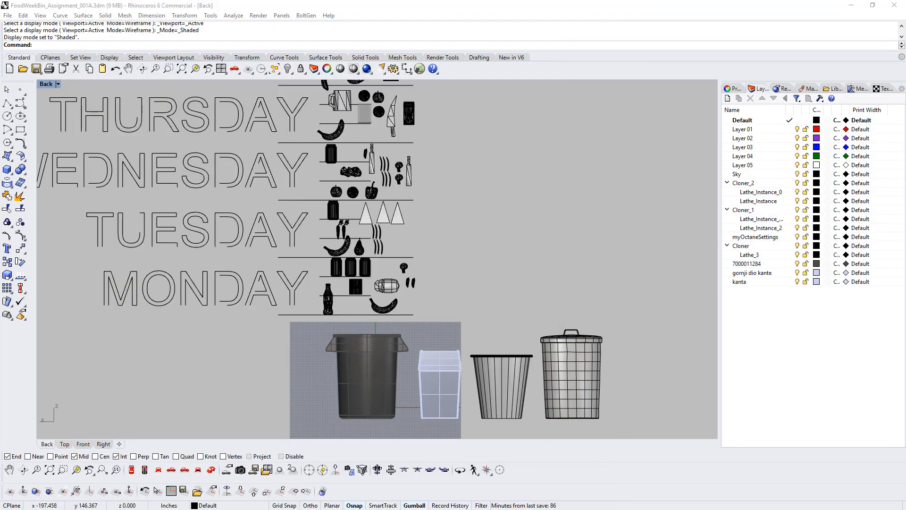
- Switch to the food-week bin file in Rhino and inspect the four trash can models one by one, leaving none selected
right_drag(425, 318, 359, 265)
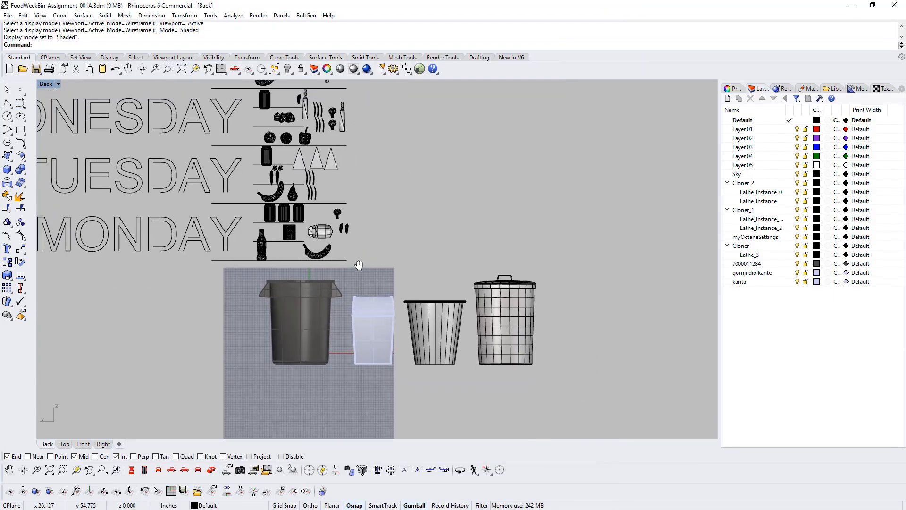
click(284, 312)
click(391, 322)
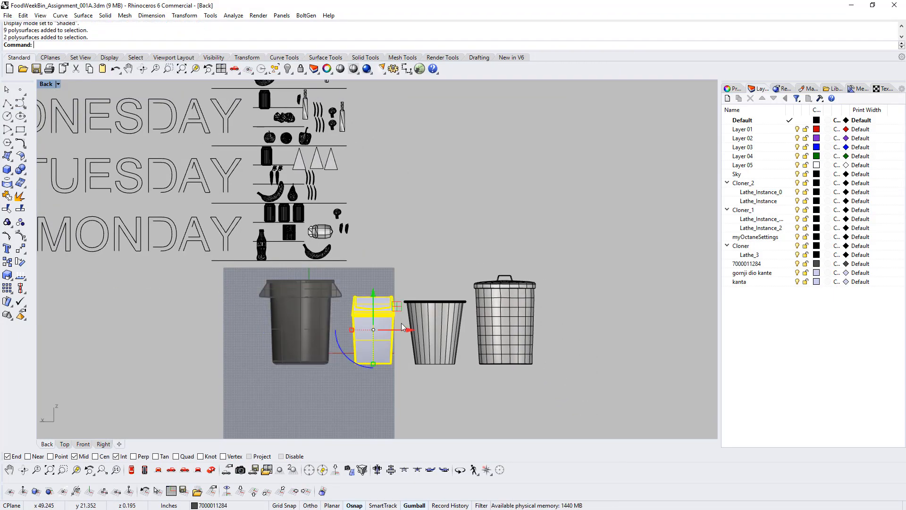
click(453, 323)
click(528, 323)
key(Escape)
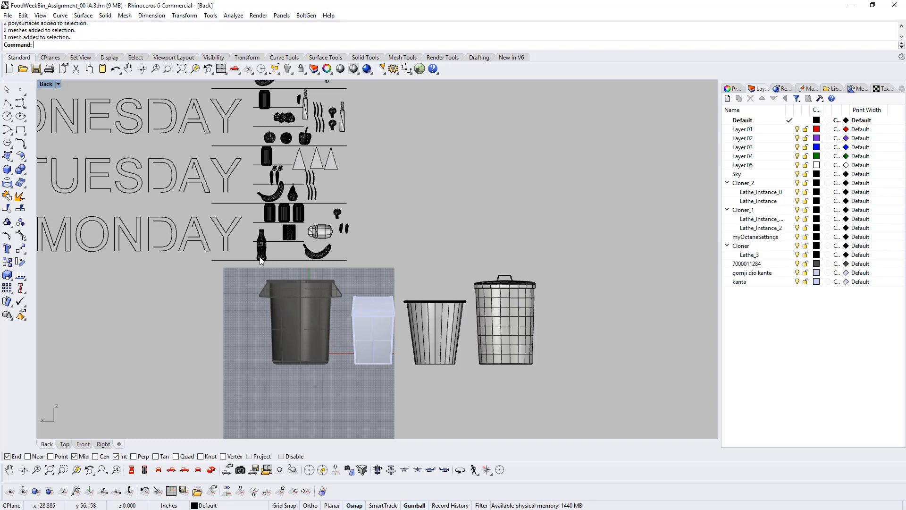
- Copy all parts of the dark BRUTE trash can to the clipboard
drag(247, 266, 345, 384)
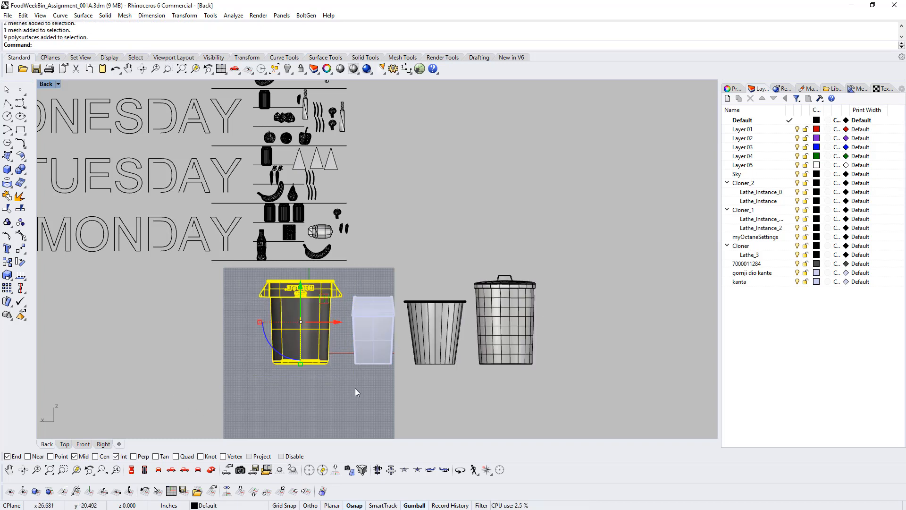
key(ctrl+c)
scroll(301, 360, up, 13)
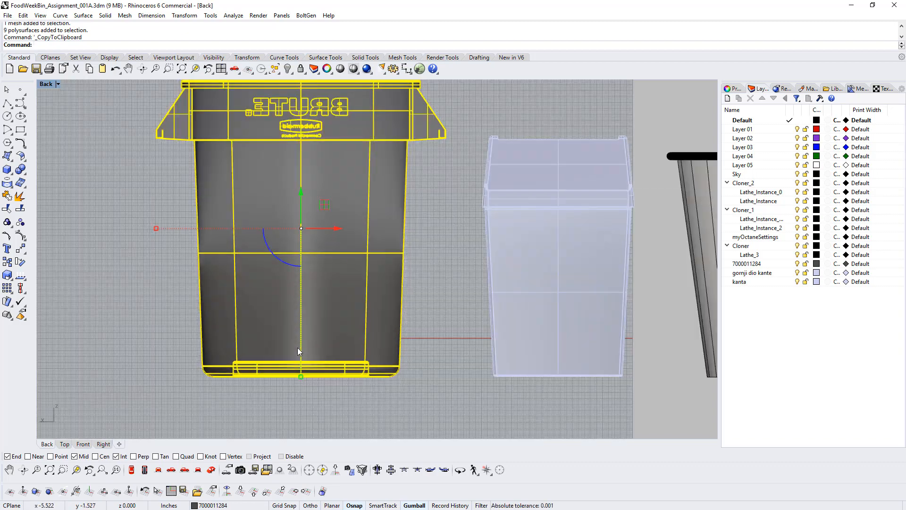
scroll(296, 348, down, 3)
right_drag(256, 293, 253, 346)
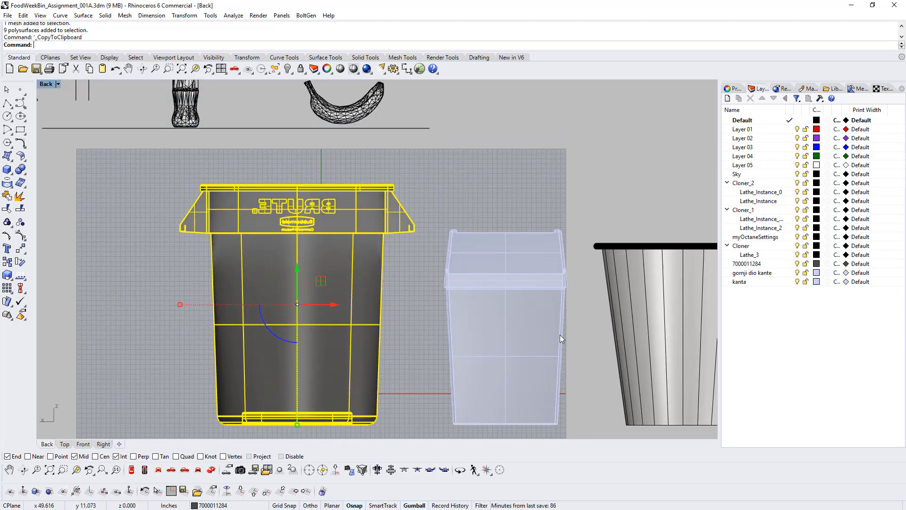
- Look over the other bin models and reselect the BRUTE trash can
right_drag(552, 335, 312, 309)
click(302, 296)
click(596, 284)
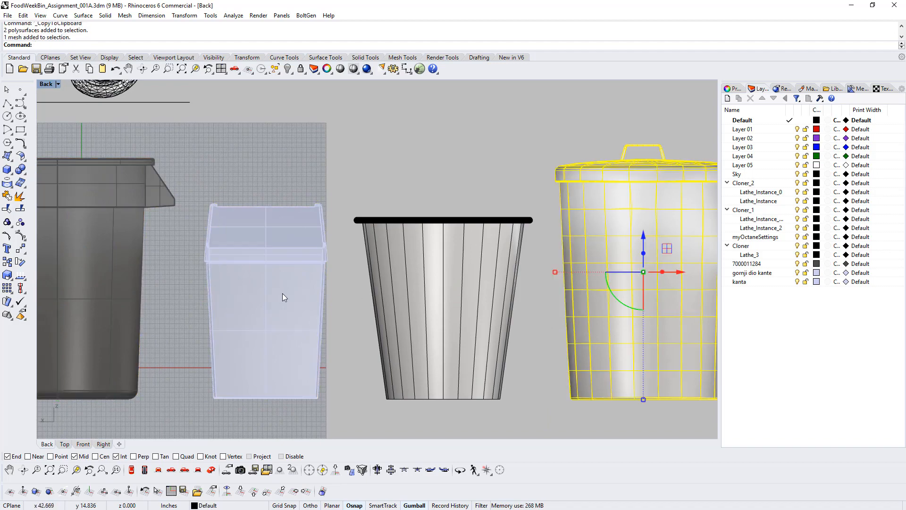
scroll(282, 293, down, 4)
right_drag(392, 284, 499, 275)
drag(176, 181, 372, 379)
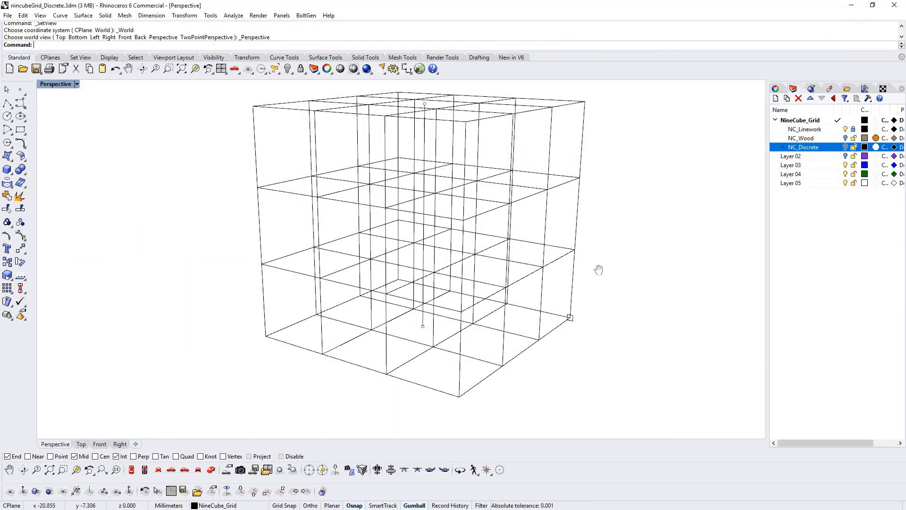
- In the nincubeGrid_Discrete file, make Layer 03 current and paste the copied trash can into the model
scroll(599, 267, down, 8)
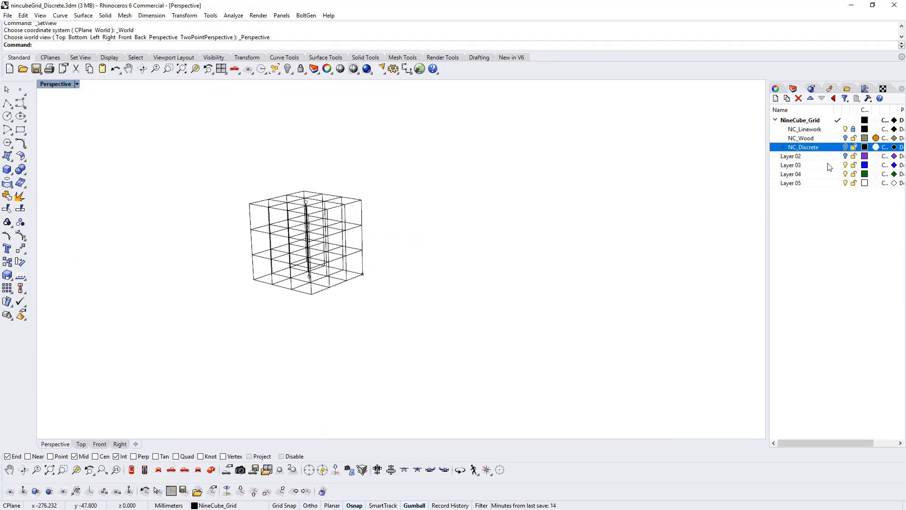
click(839, 165)
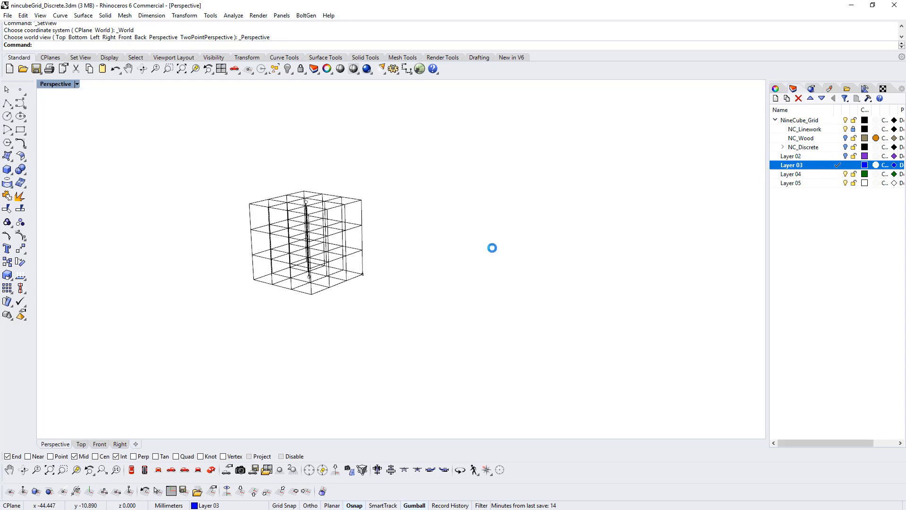
key(ctrl+v)
scroll(489, 297, down, 10)
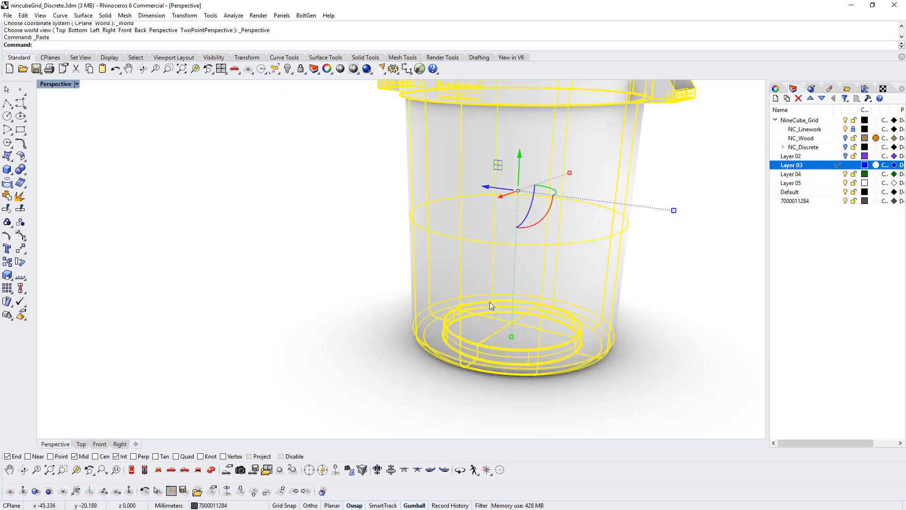
right_drag(490, 302, 535, 292)
- Scale the pasted trash can down uniformly about its base centre by a factor of about 0.049
click(8, 275)
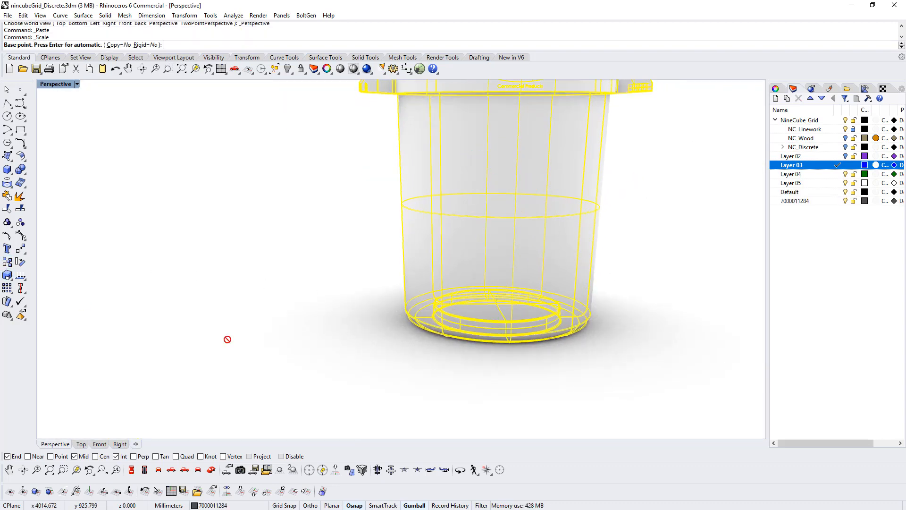
click(498, 304)
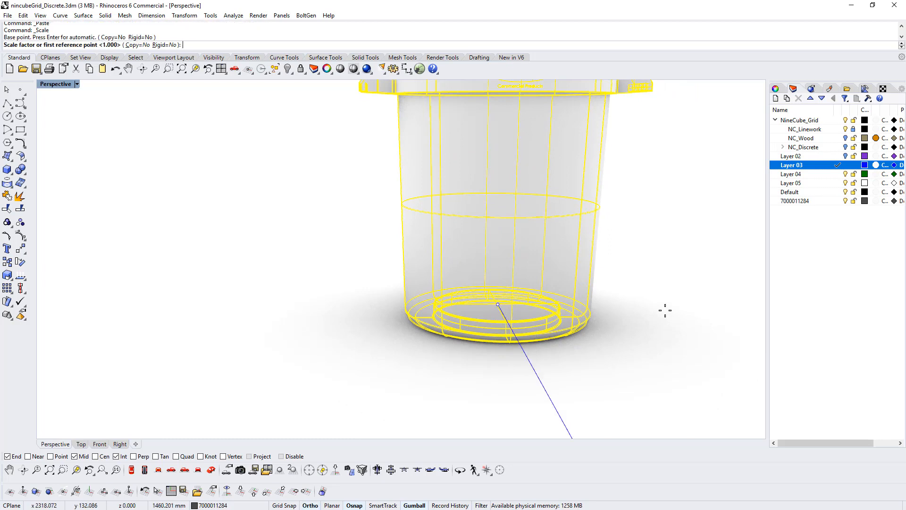
click(544, 388)
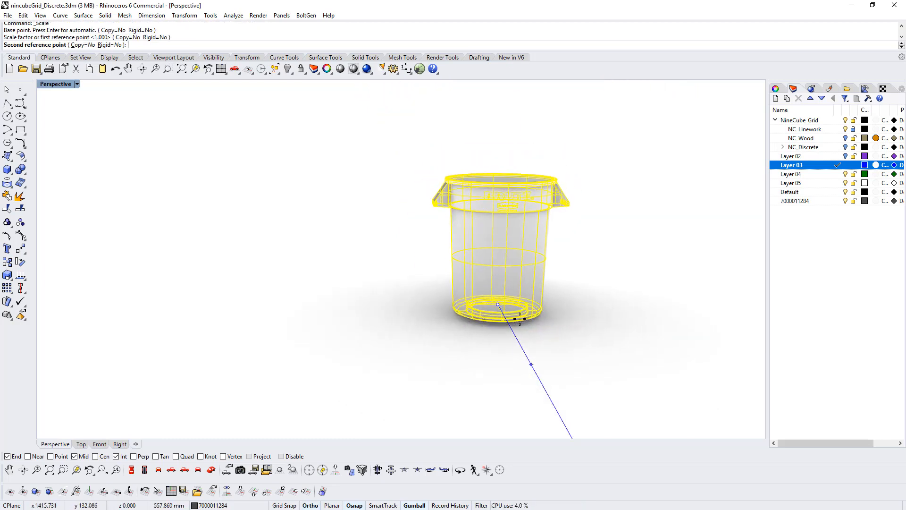
shift+click(500, 309)
scroll(502, 301, up, 6)
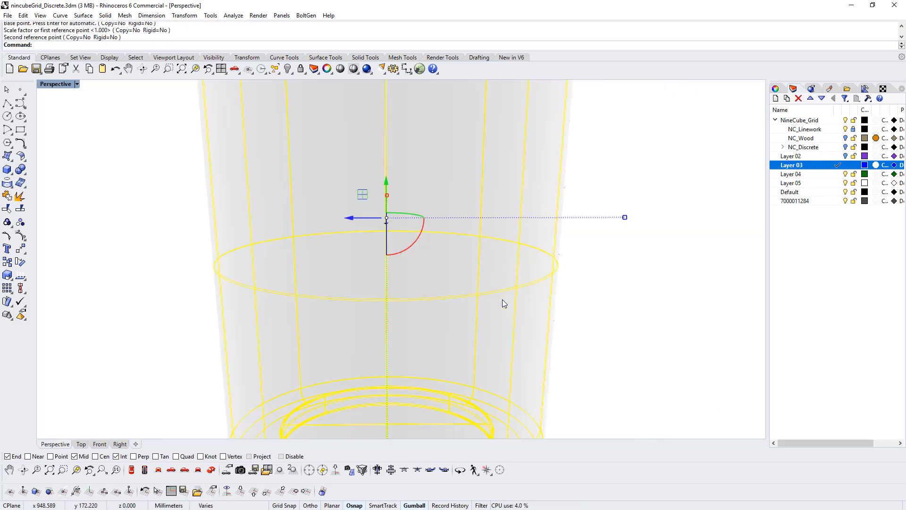
- In the top view, move the trash can across the plan closer to the nine-cube grid
right_drag(502, 300, 526, 303)
scroll(525, 303, down, 7)
click(131, 470)
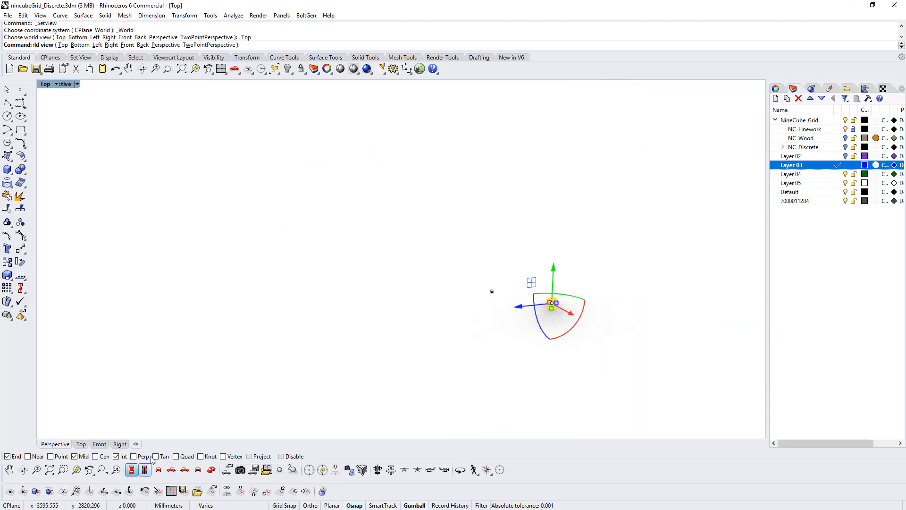
right_drag(449, 326, 439, 238)
drag(429, 370, 442, 255)
scroll(466, 231, up, 12)
right_drag(342, 348, 353, 326)
- Scale the trash can by about 0.594 from its centre and move it right beside the nine-cube grid
click(7, 275)
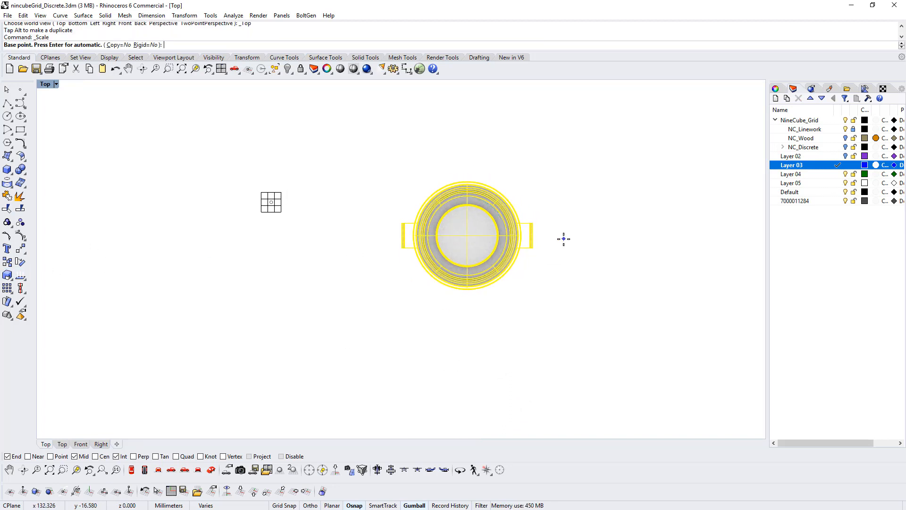
click(467, 237)
click(605, 237)
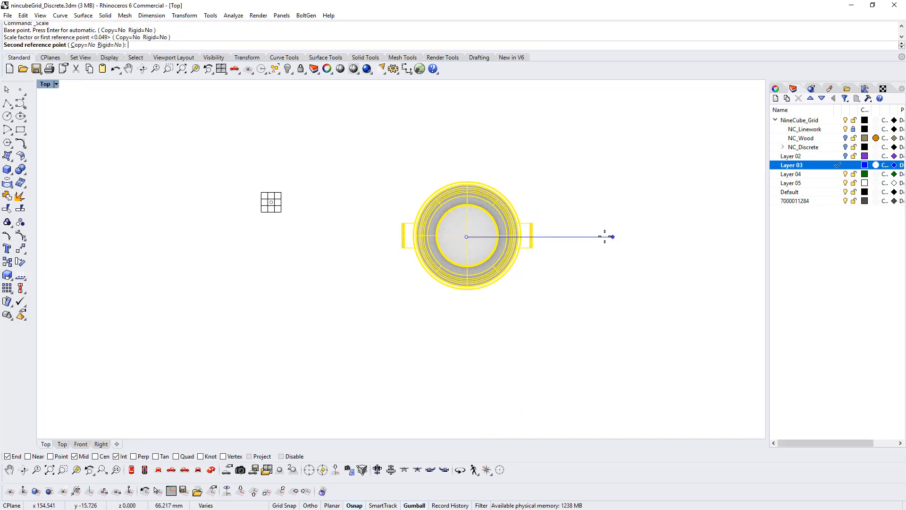
click(551, 238)
drag(492, 214, 369, 178)
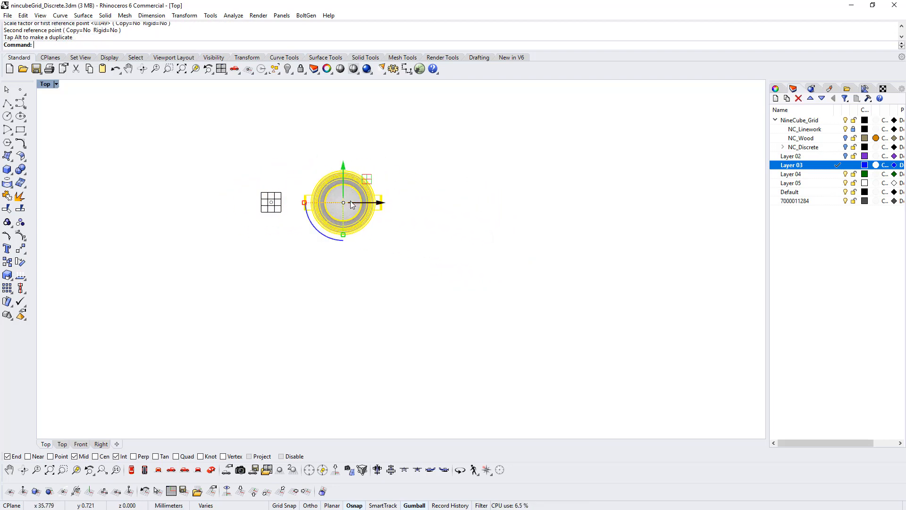
- Scale the trash can down again about its centre by a factor of about 0.727
scroll(347, 202, up, 12)
key(Return)
click(331, 202)
click(548, 202)
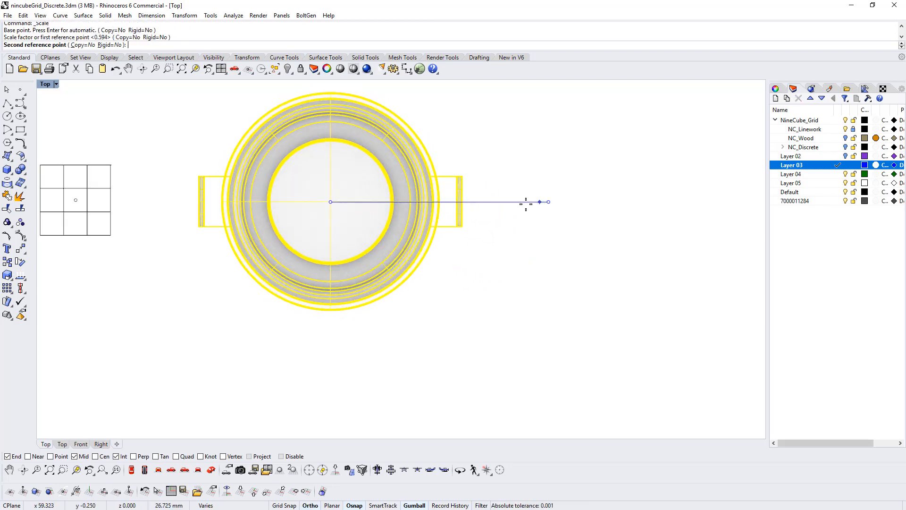
click(489, 205)
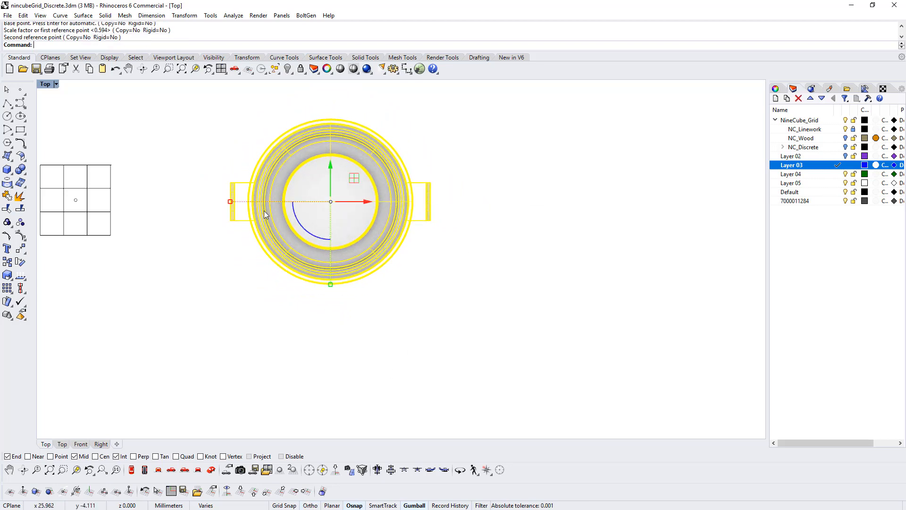
- In the perspective view, lower the trash can toward the grid's level and move it closer to the cube grid
click(211, 470)
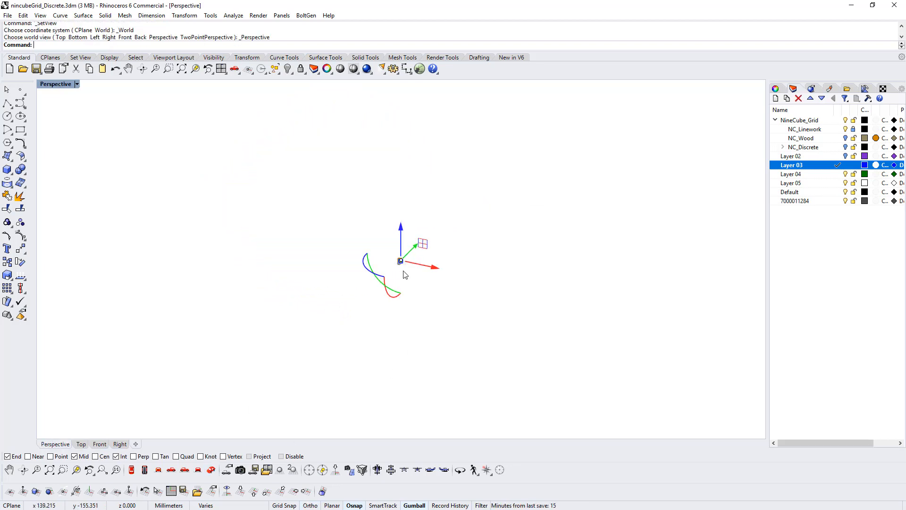
drag(395, 167, 396, 216)
scroll(358, 259, up, 10)
right_drag(407, 226, 420, 278)
scroll(420, 279, up, 5)
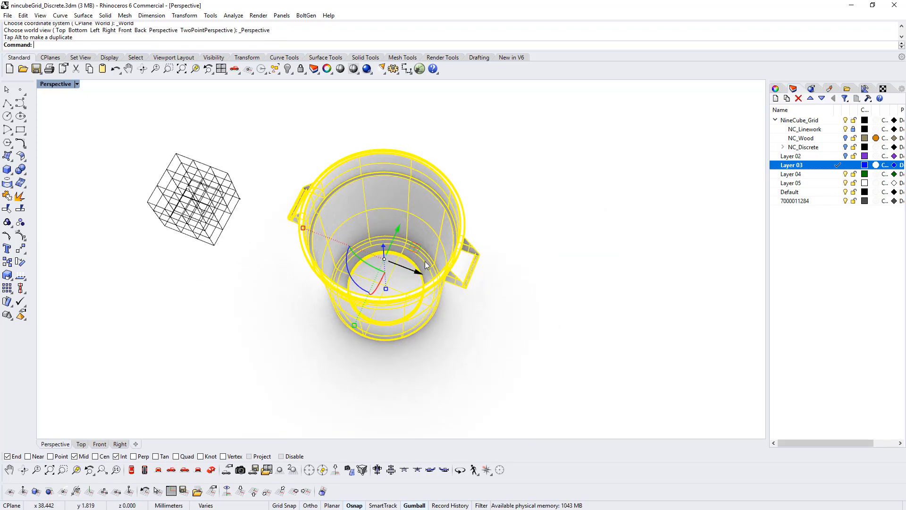
drag(420, 262, 369, 220)
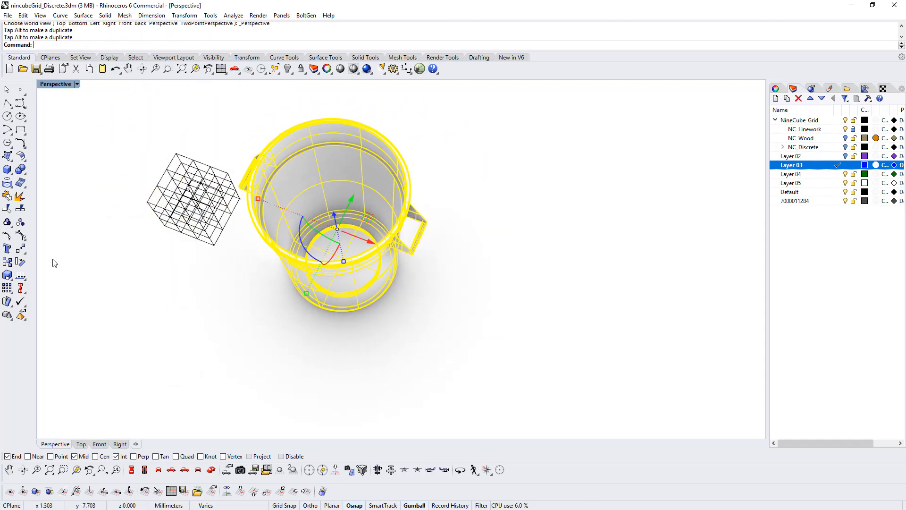
- Reduce the trash can slightly more with a uniform scale from the centre of its base
right_drag(270, 246, 309, 236)
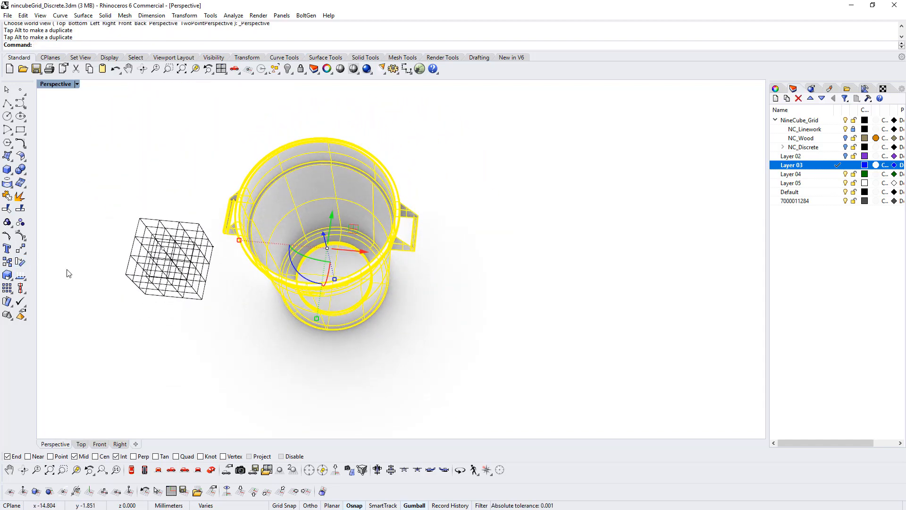
click(13, 276)
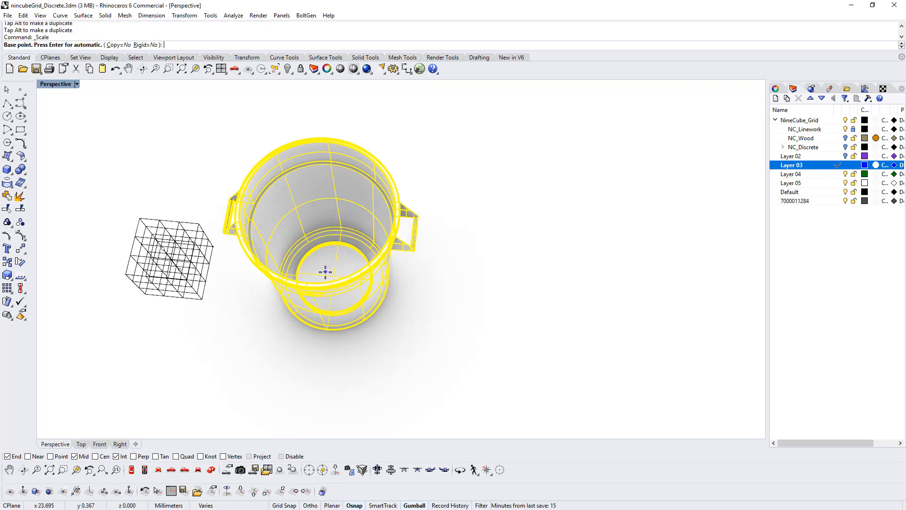
click(334, 277)
click(576, 299)
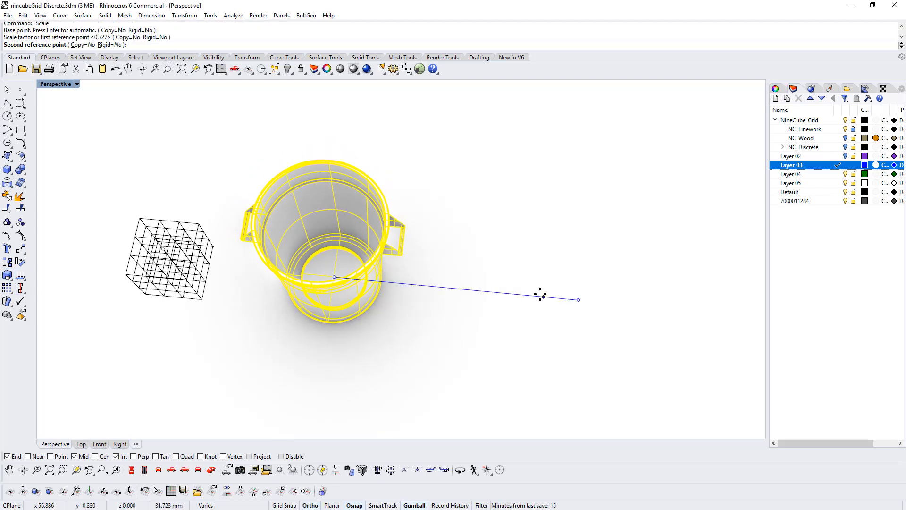
click(521, 297)
- Rename Layer 03 to NC_trashCan, and group NC_Linework and NC_Wood under a new NC_Base layer inside NineCube_Grid
right_drag(462, 314, 618, 254)
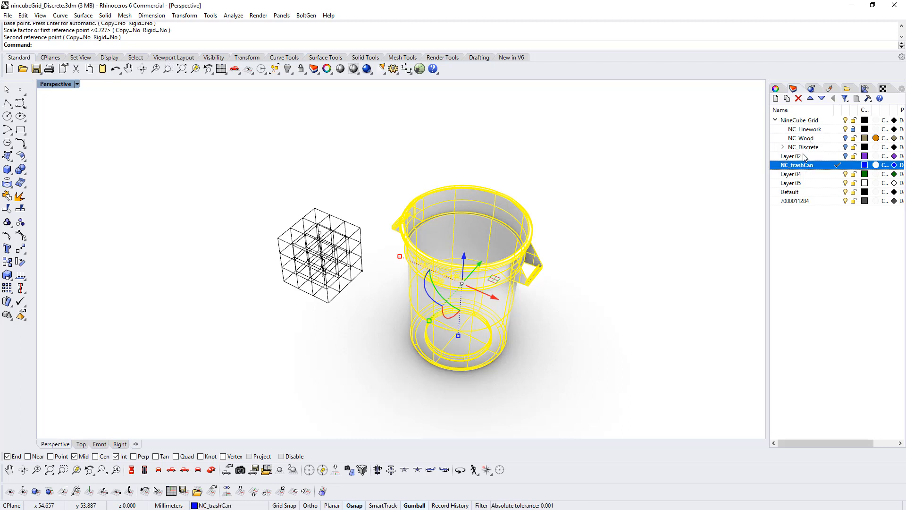
right_drag(638, 261, 675, 250)
click(814, 128)
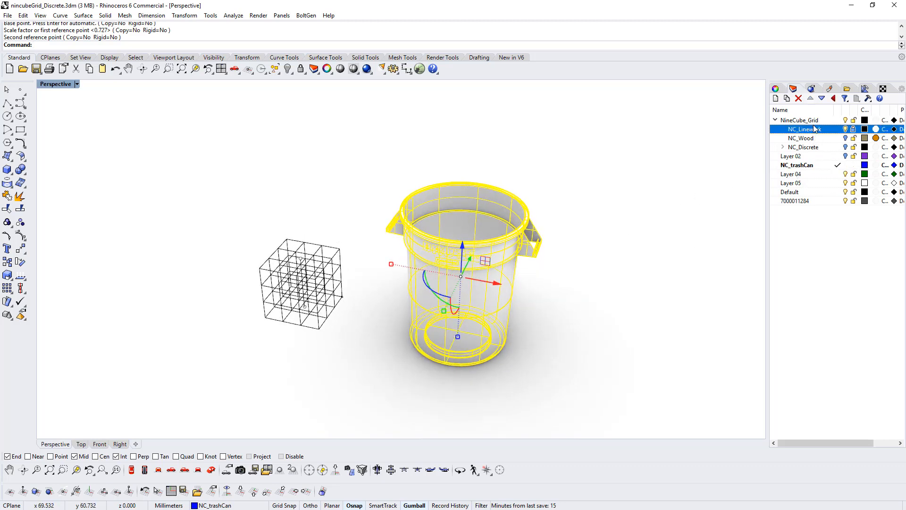
click(776, 98)
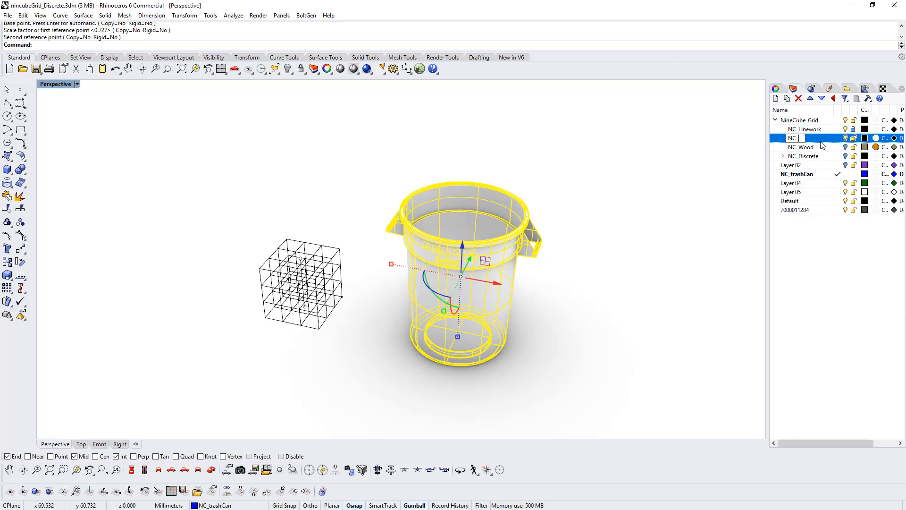
click(810, 98)
drag(813, 140, 810, 131)
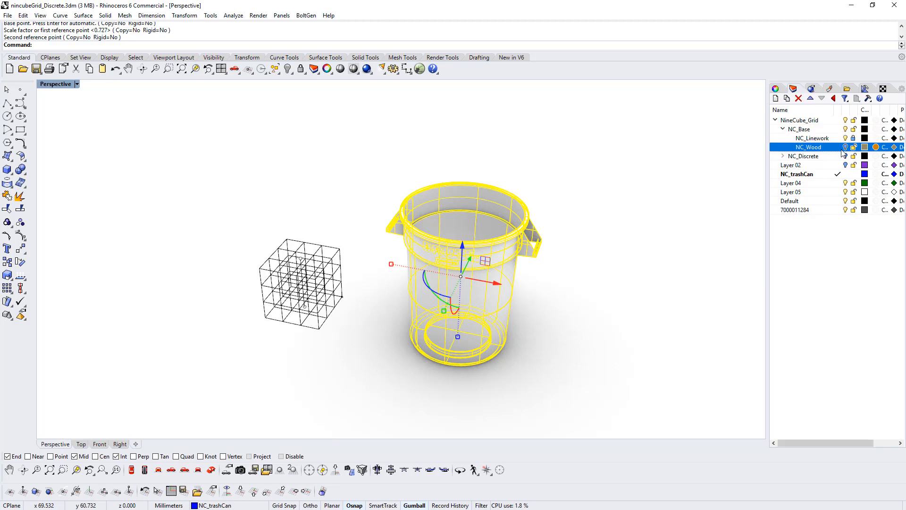
- Turn on the NC_Wood layer, hide its parent layer NC_Base, and deselect the trash can
click(845, 147)
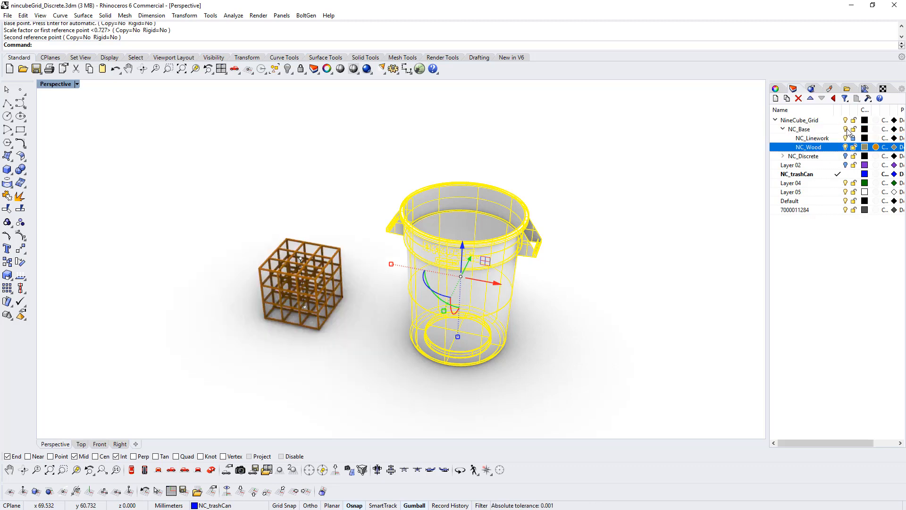
click(845, 130)
shift+right_drag(552, 272, 450, 248)
mouse_move(450, 249)
right_down()
mouse_move(519, 267)
mouse_move(453, 247)
mouse_move(521, 243)
mouse_move(451, 249)
mouse_move(463, 250)
right_up()
click(520, 267)
scroll(519, 267, down, 6)
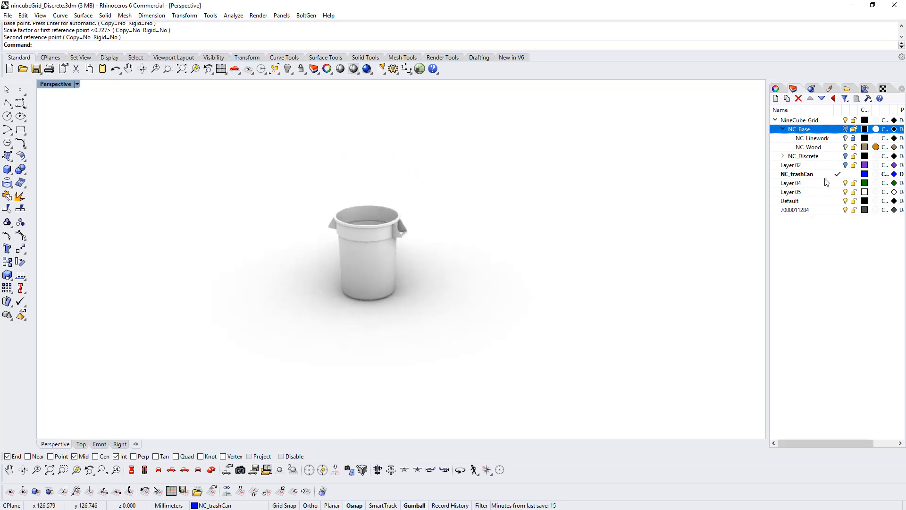
- Turn on Layer 02, make it the current layer and rename it NC_animals
double_click(797, 166)
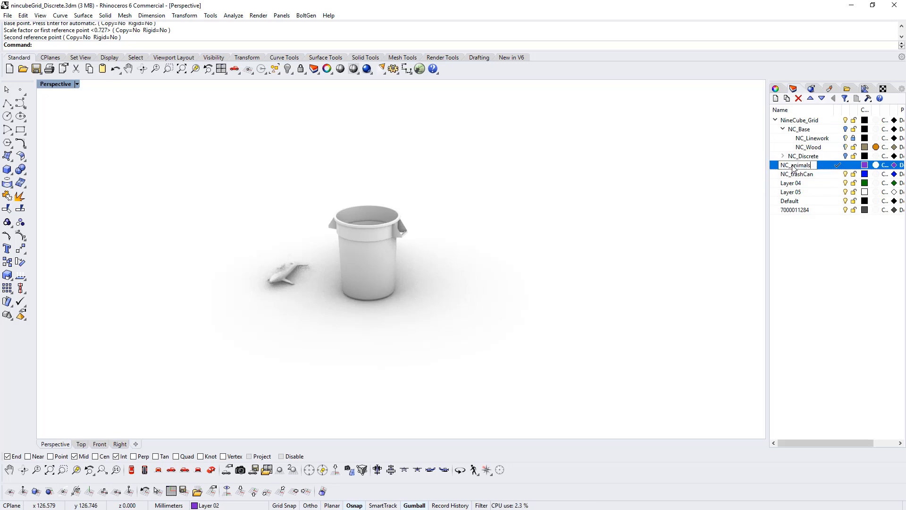
right_drag(310, 290, 470, 289)
scroll(390, 283, up, 12)
scroll(330, 207, up, 10)
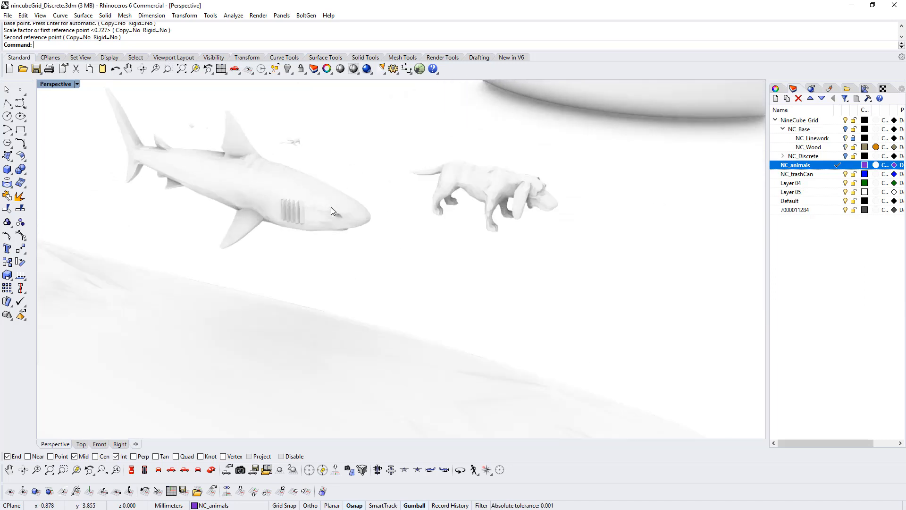
- Examine the shark, the dog and the tiny animal meshes around them up close from several angles
scroll(334, 208, down, 4)
scroll(297, 151, up, 5)
scroll(284, 166, up, 9)
shift+right_drag(278, 191, 500, 194)
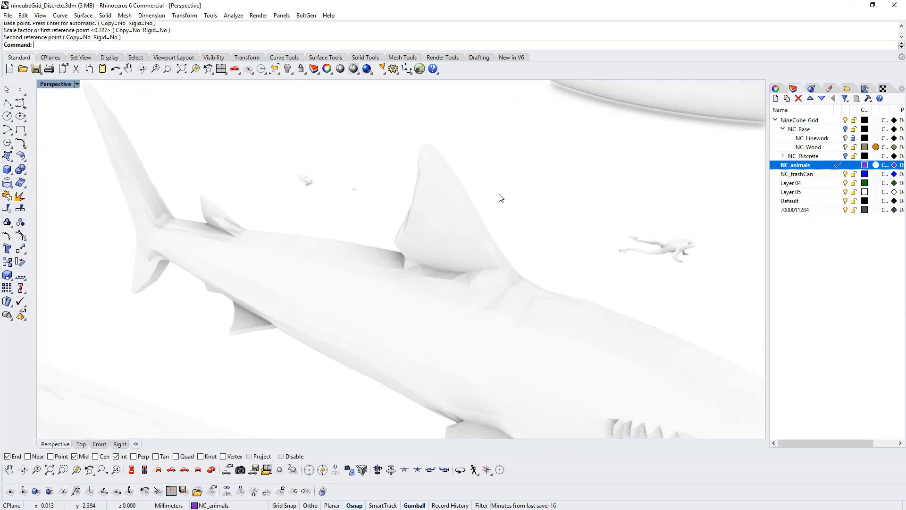
scroll(499, 194, down, 12)
right_drag(484, 228, 473, 227)
scroll(450, 214, up, 12)
scroll(401, 187, down, 7)
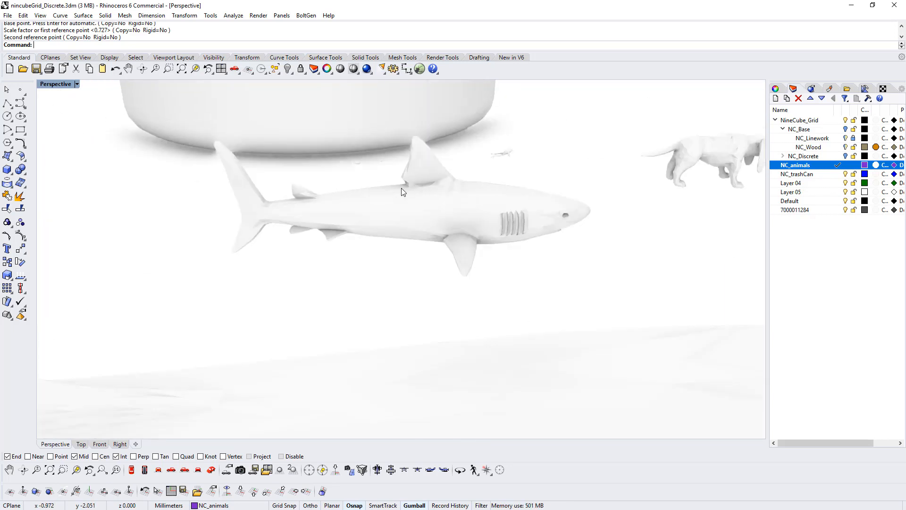
right_drag(403, 185, 405, 220)
- Scale the tiny fish mesh above the shark up by a factor of about 42.333 in the top view
click(383, 201)
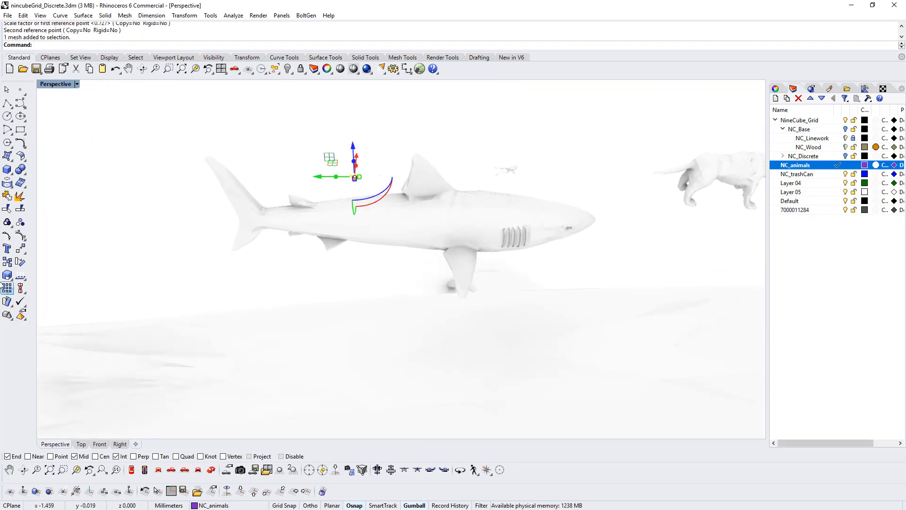
click(7, 262)
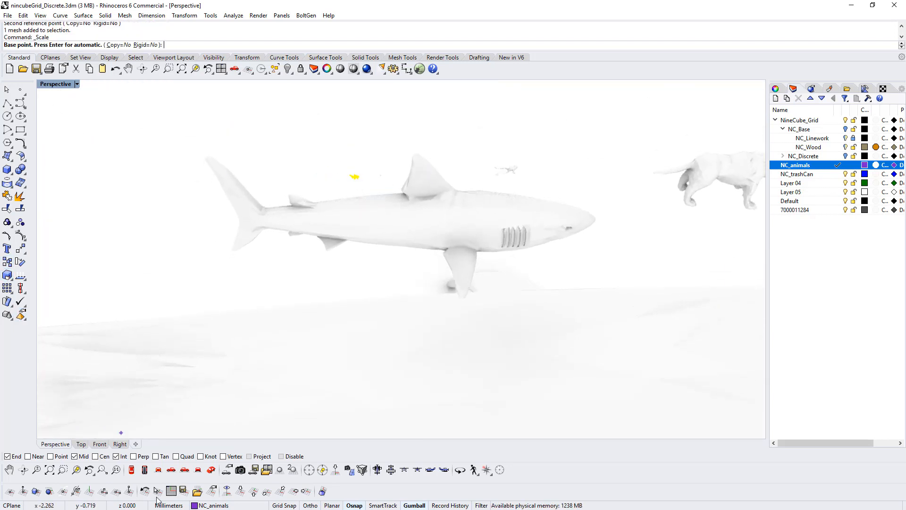
click(131, 470)
click(330, 208)
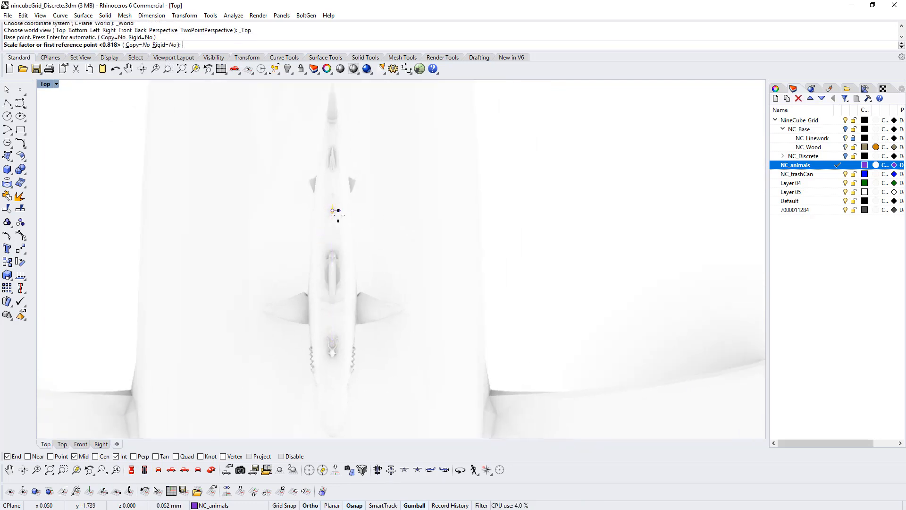
click(333, 213)
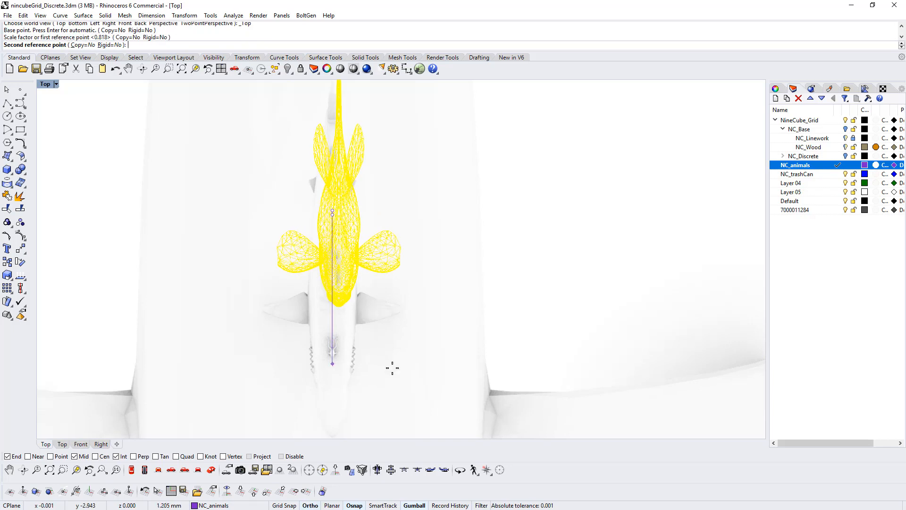
click(406, 390)
- Centre the enlarged fish over the shark in plan and raise it above the shark in the perspective view
right_drag(359, 243, 311, 288)
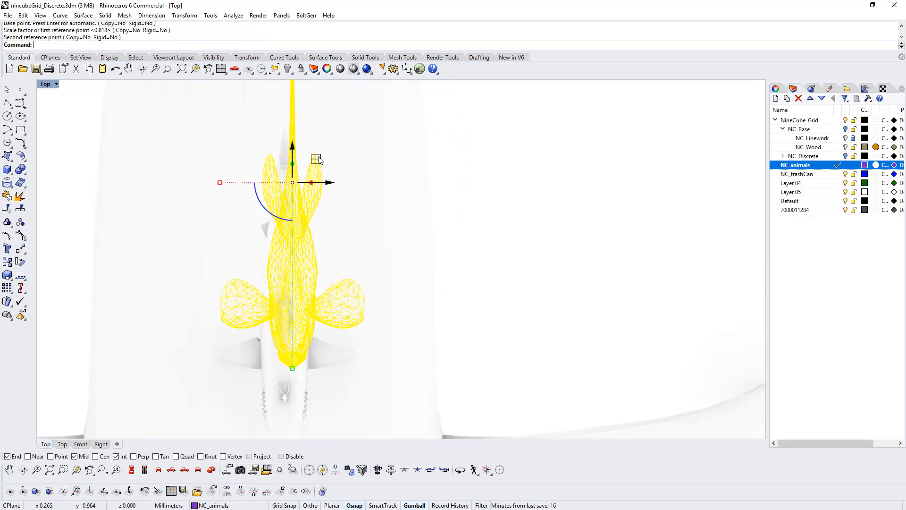
drag(316, 157, 309, 220)
right_drag(380, 268, 457, 217)
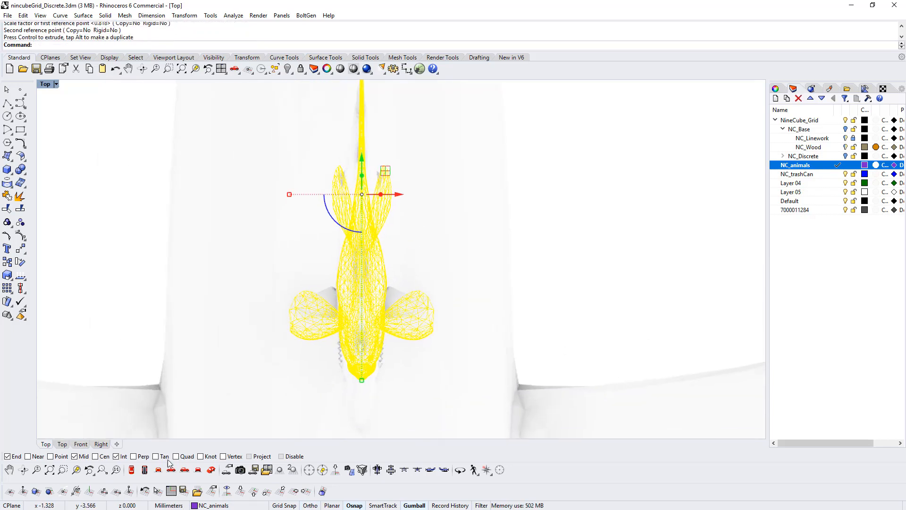
click(219, 471)
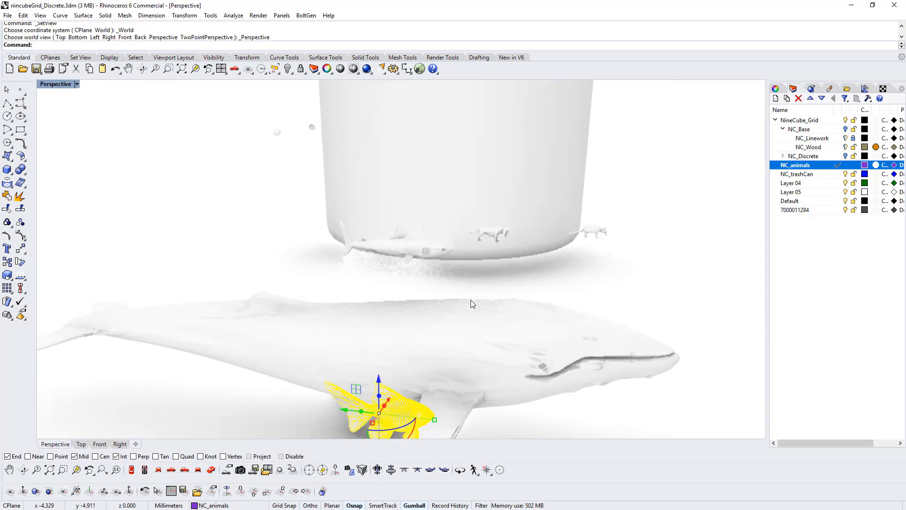
drag(378, 395, 407, 168)
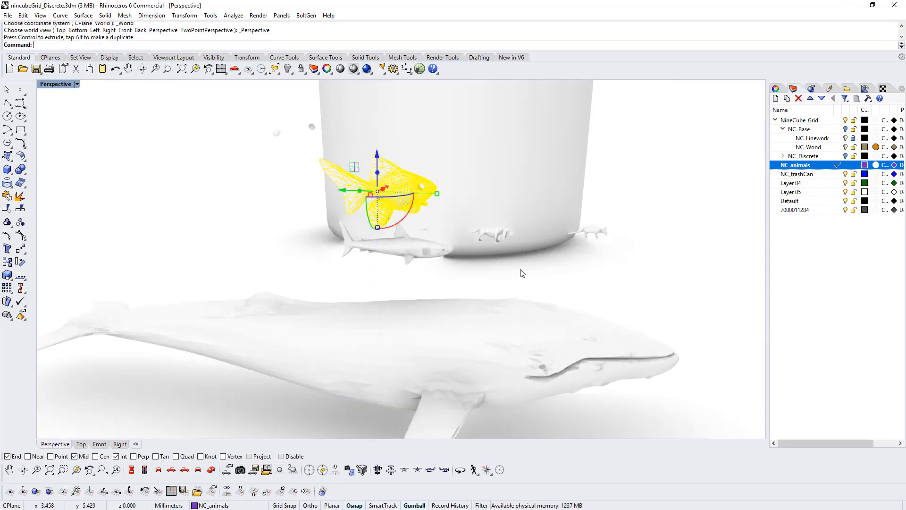
click(522, 271)
- Scale the dog mesh up by a factor of about 3.029 in the top view and move it in line with the fish
right_drag(522, 271, 414, 336)
click(476, 262)
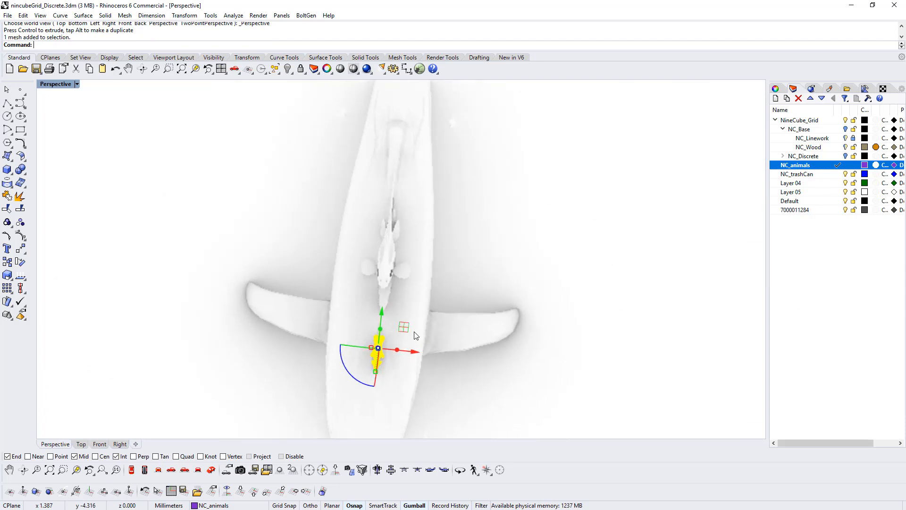
click(132, 471)
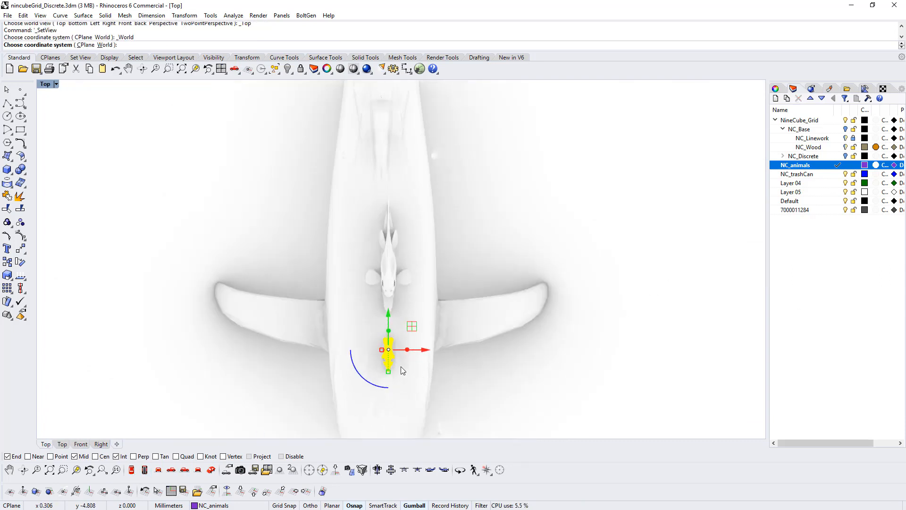
click(7, 276)
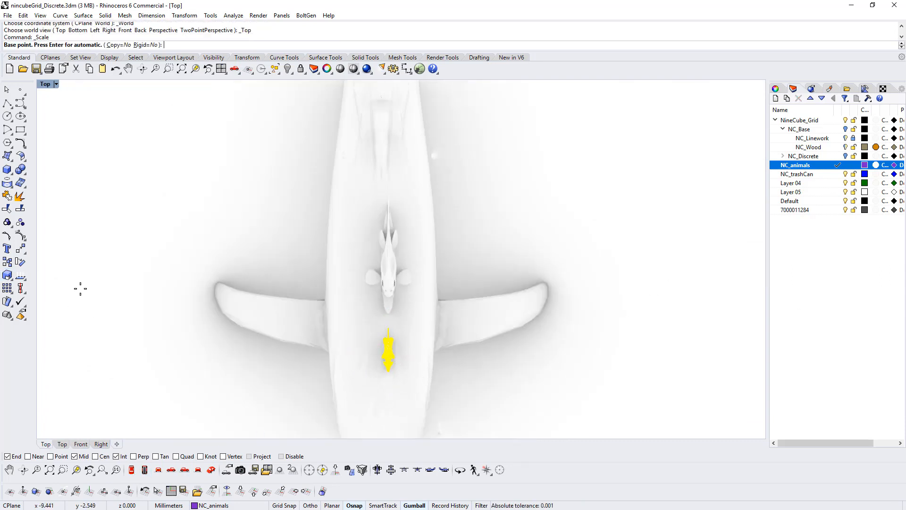
click(391, 350)
click(455, 352)
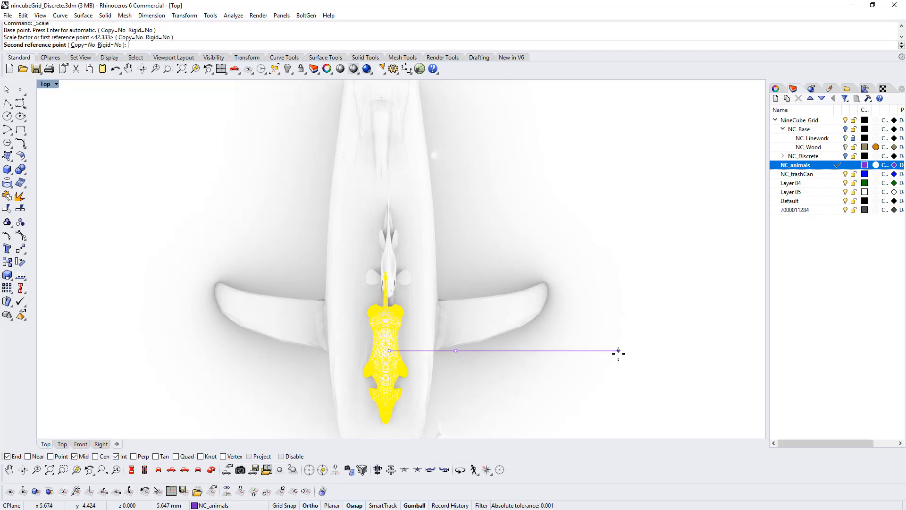
click(589, 352)
drag(410, 325, 410, 232)
- Scale the whale mesh down by a factor of about 0.179 so its length roughly matches the other animals
click(368, 352)
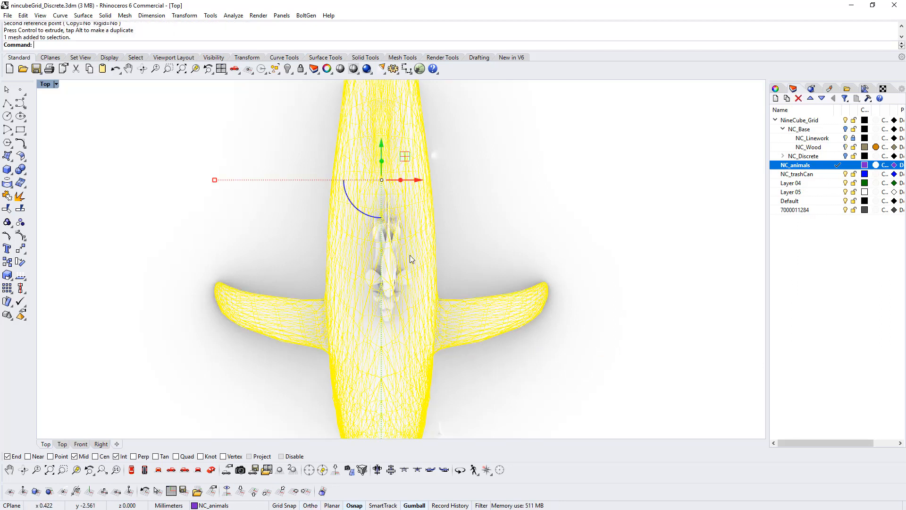
right_click(388, 264)
click(385, 268)
scroll(398, 248, down, 3)
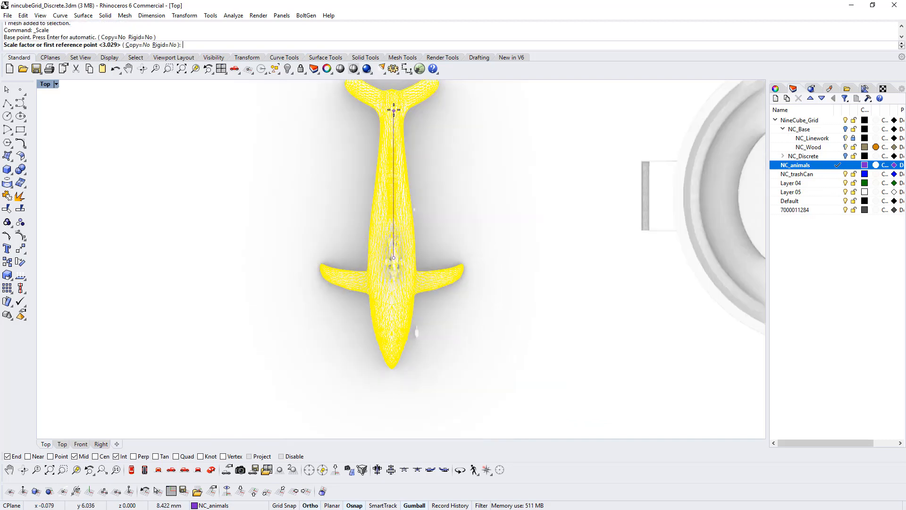
click(394, 96)
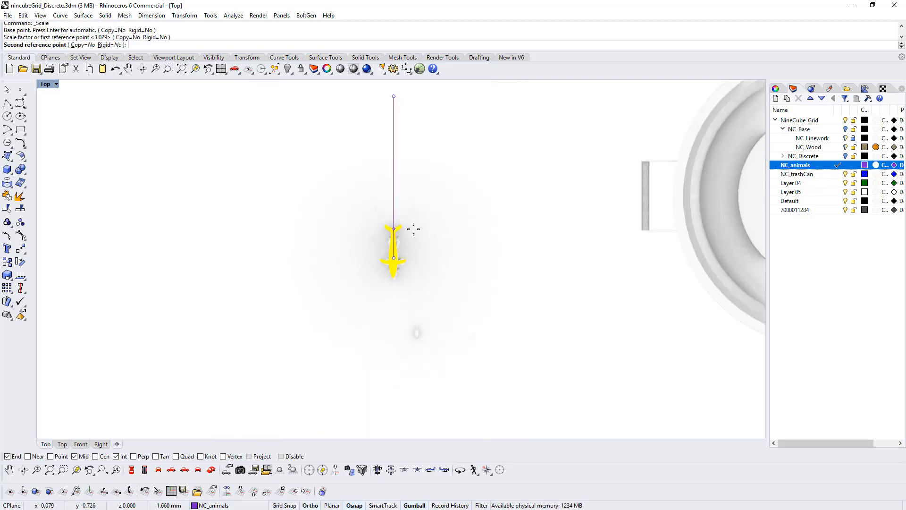
click(414, 229)
- Move the small armadillo onto the overlapping animals and scale it up to roughly match their length
click(418, 334)
scroll(427, 315, up, 3)
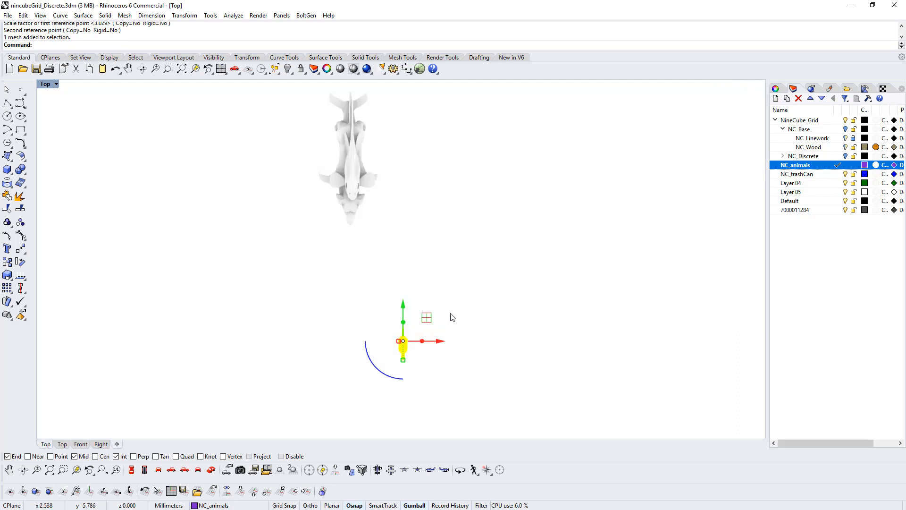
drag(426, 318, 374, 158)
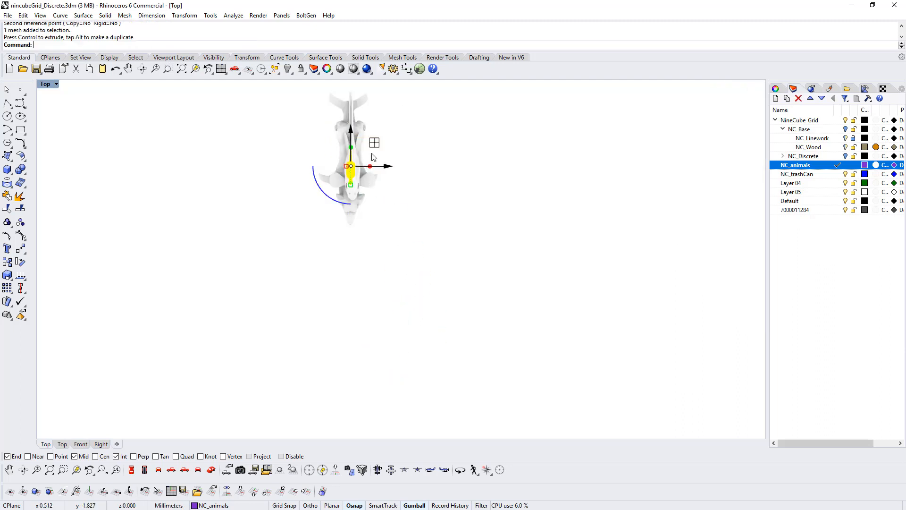
key(Return)
click(351, 171)
click(427, 171)
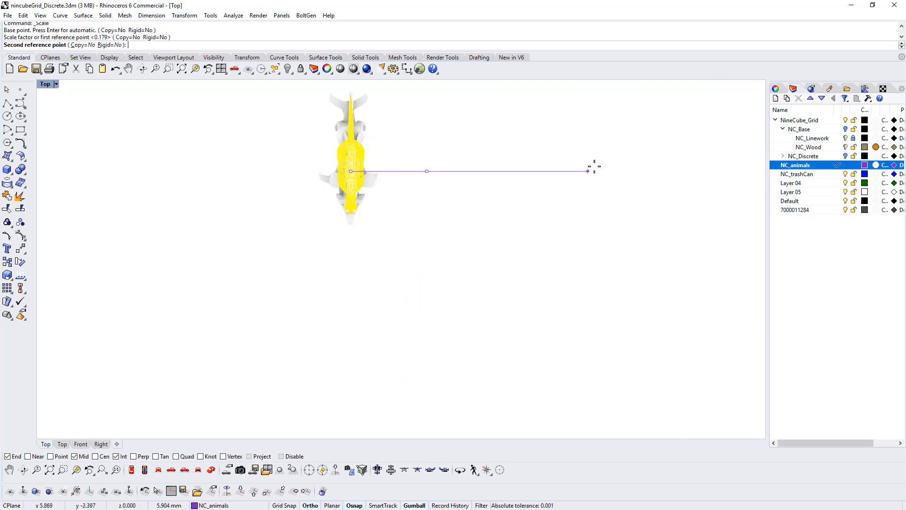
click(615, 166)
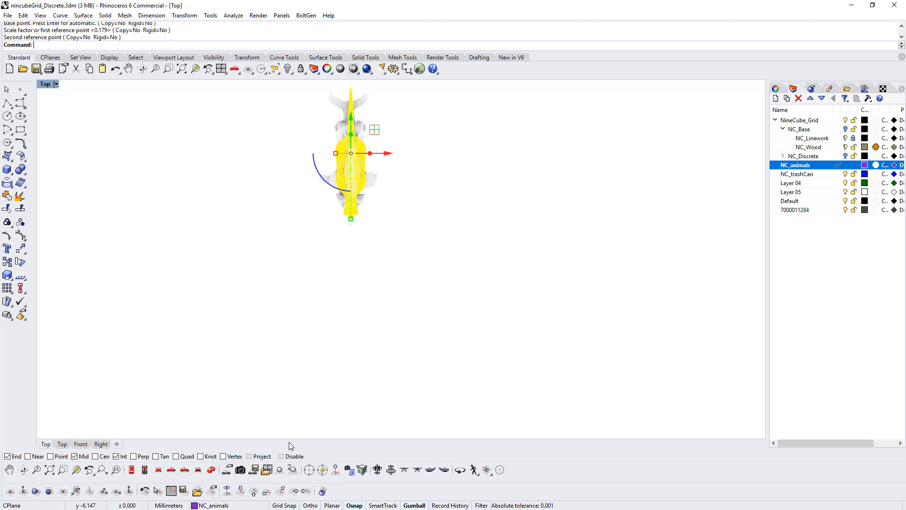
- In the perspective view, lower the armadillo so it sits beneath the other overlapping animals
click(211, 470)
scroll(396, 257, up, 6)
right_drag(416, 240, 293, 255)
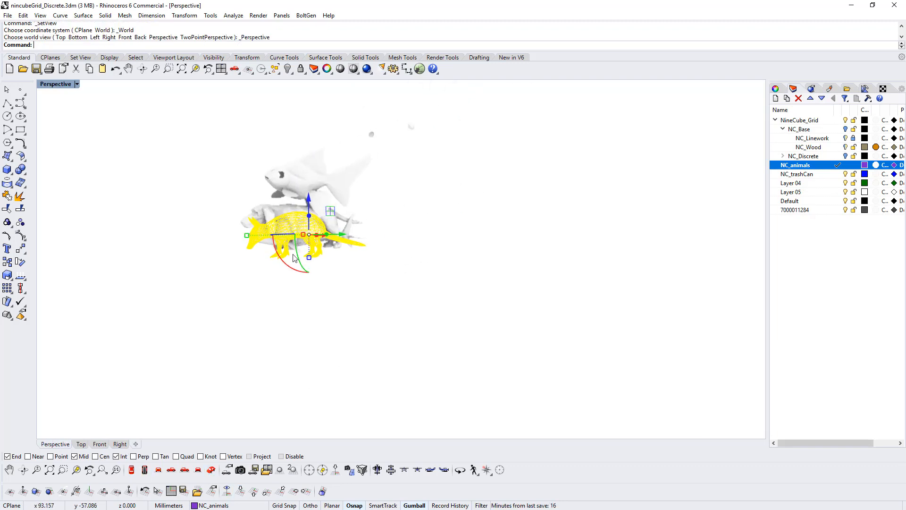
drag(306, 199, 308, 265)
- Raise the fish and the dog so that both stand clear above the whale and shark
click(317, 185)
drag(318, 147, 320, 108)
drag(301, 207, 305, 160)
key(ctrl+z)
- Pick the shark mesh tsk_body out from the overlapping whale and lower it beneath the armadillo
click(306, 219)
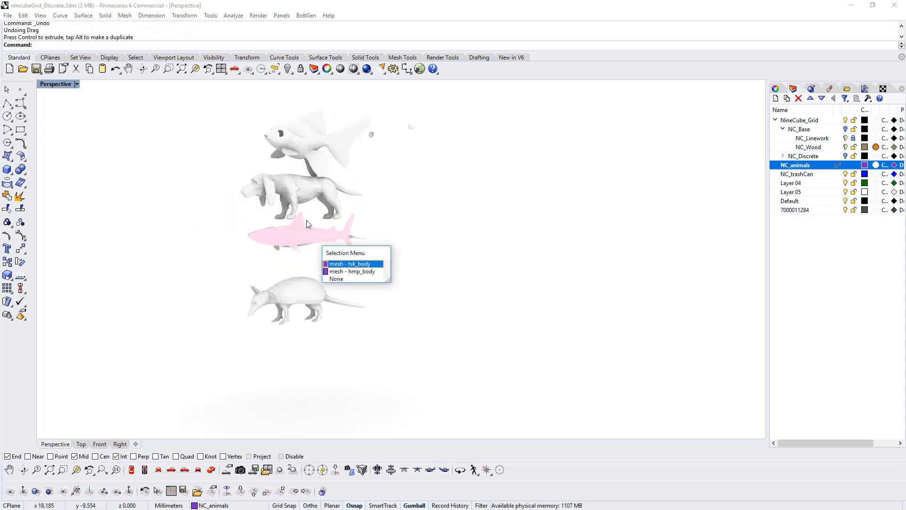
click(302, 220)
drag(304, 197, 314, 316)
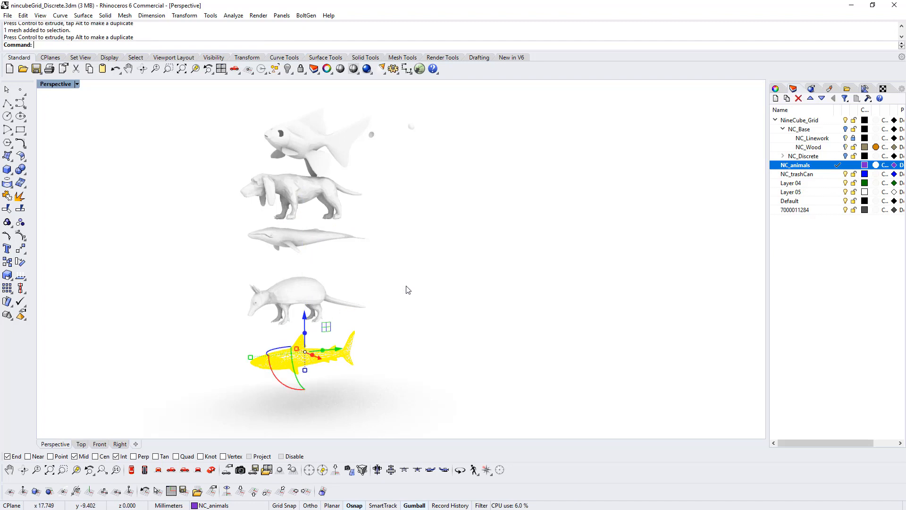
click(406, 287)
- Delete the two small stray meshes floating beside the fish
right_drag(406, 288, 341, 226)
right_drag(465, 232, 600, 265)
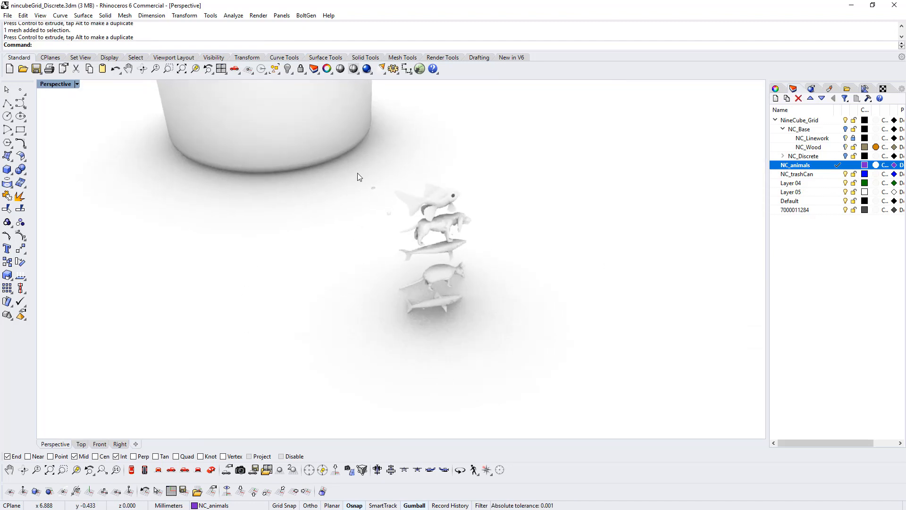
drag(399, 227, 399, 228)
key(Delete)
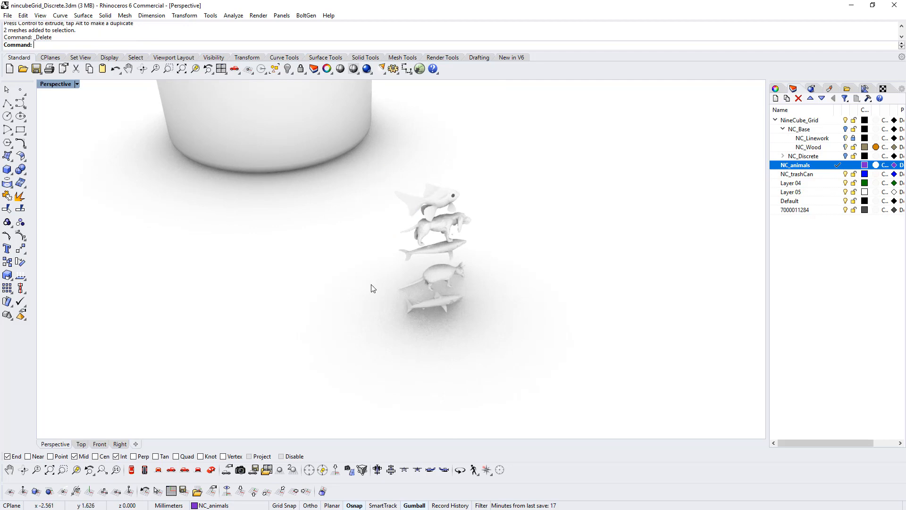
- Move the trash can farther away from the stacked animals so the two stand well apart
key(ctrl+a)
scroll(361, 283, down, 10)
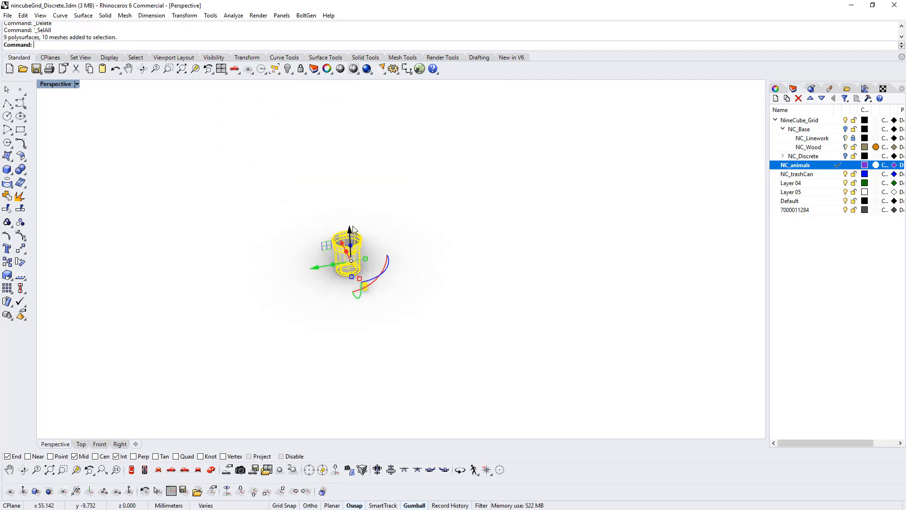
ctrl+click(358, 247)
scroll(365, 285, up, 12)
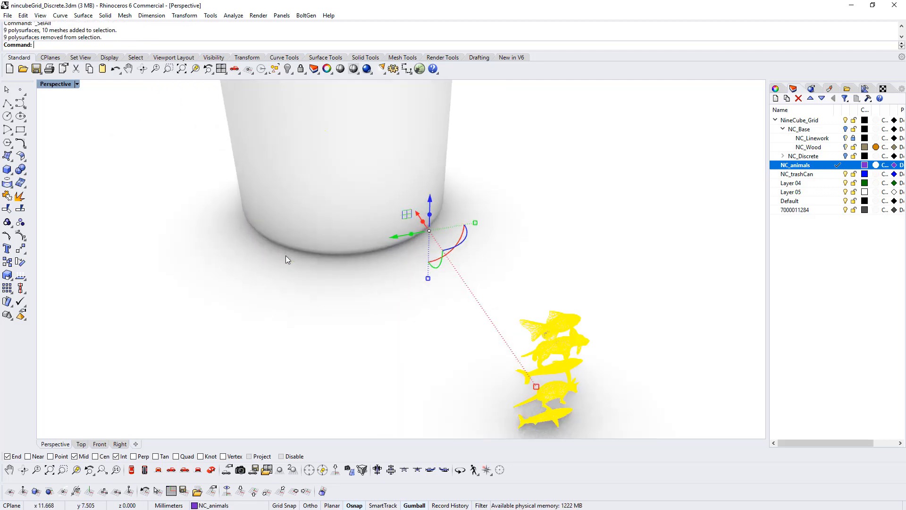
click(314, 226)
scroll(312, 185, down, 4)
scroll(281, 213, up, 1)
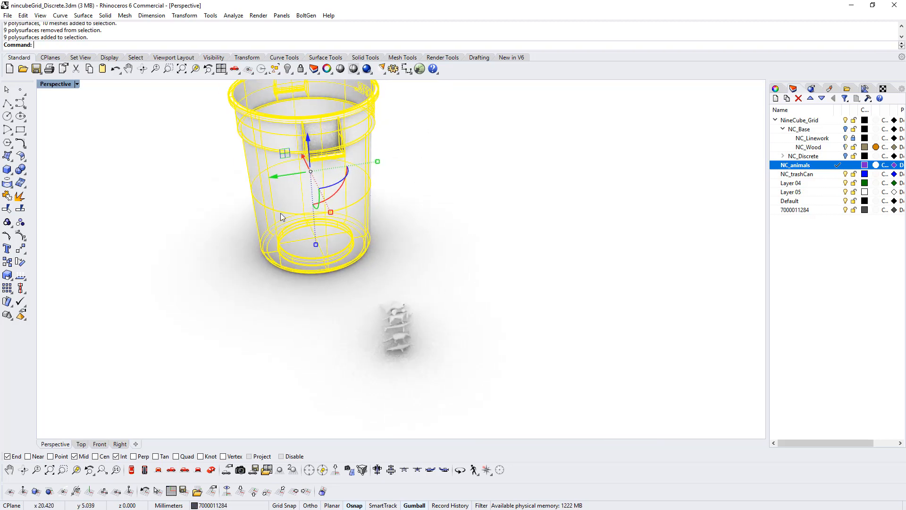
drag(278, 180, 52, 226)
click(303, 262)
- Isolate the two tiny stray meshes by excluding the trash can and the visible animals from a full selection, and delete them
key(ctrl+a)
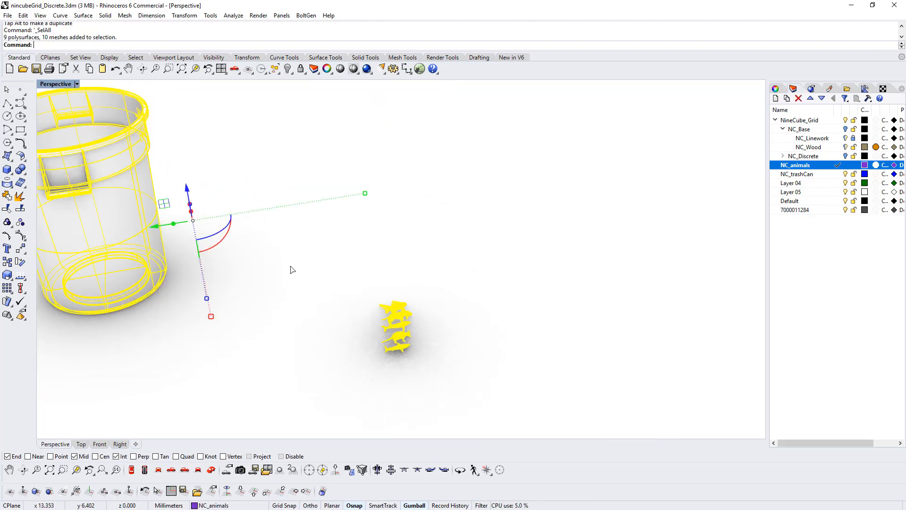
ctrl+click(130, 278)
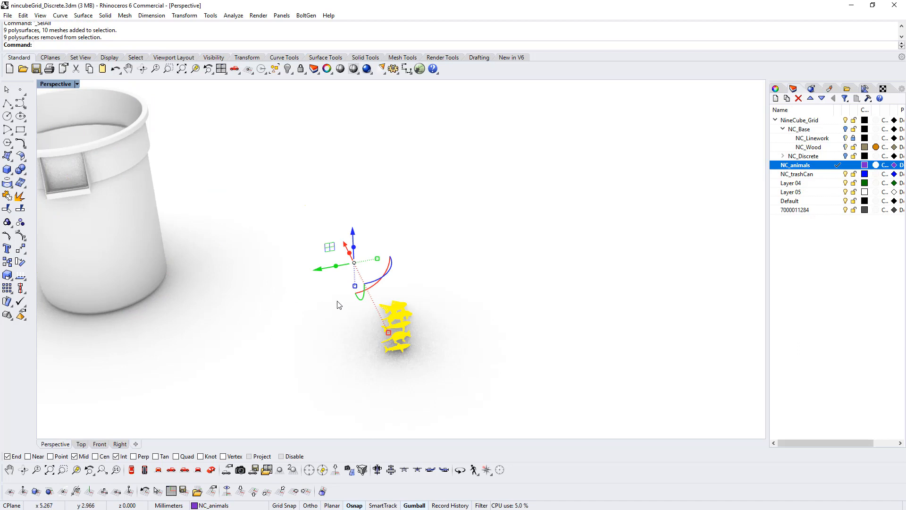
right_drag(338, 305, 254, 362)
ctrl+drag(215, 265, 152, 299)
scroll(319, 290, up, 6)
shift+right_drag(149, 330, 278, 339)
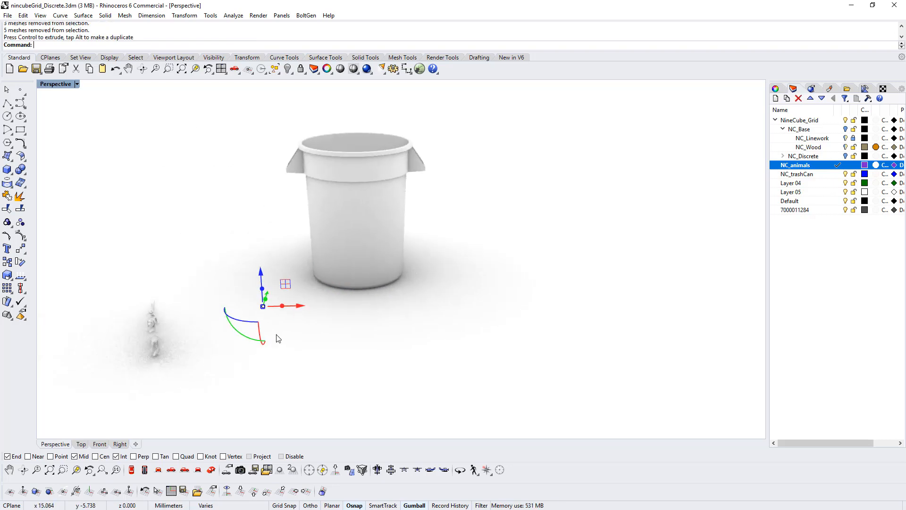
text(S)
key(Return)
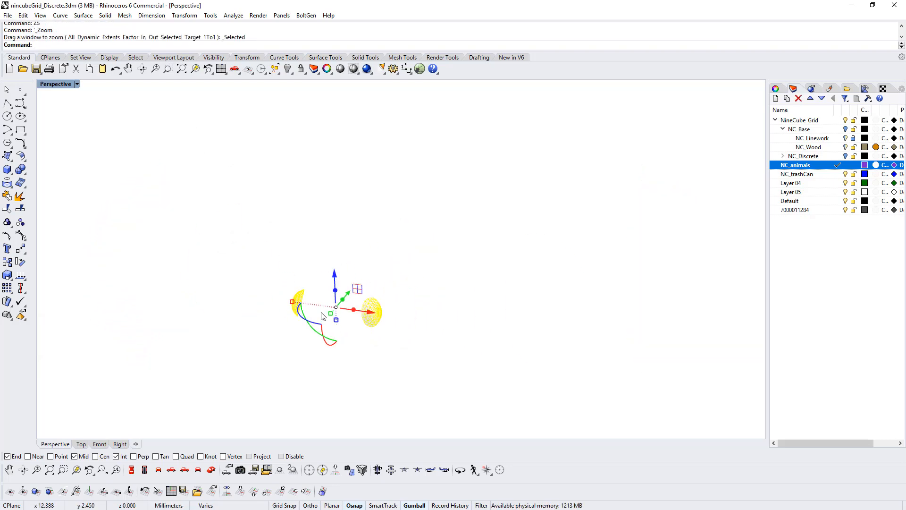
scroll(237, 312, down, 5)
scroll(250, 318, down, 3)
scroll(209, 321, down, 7)
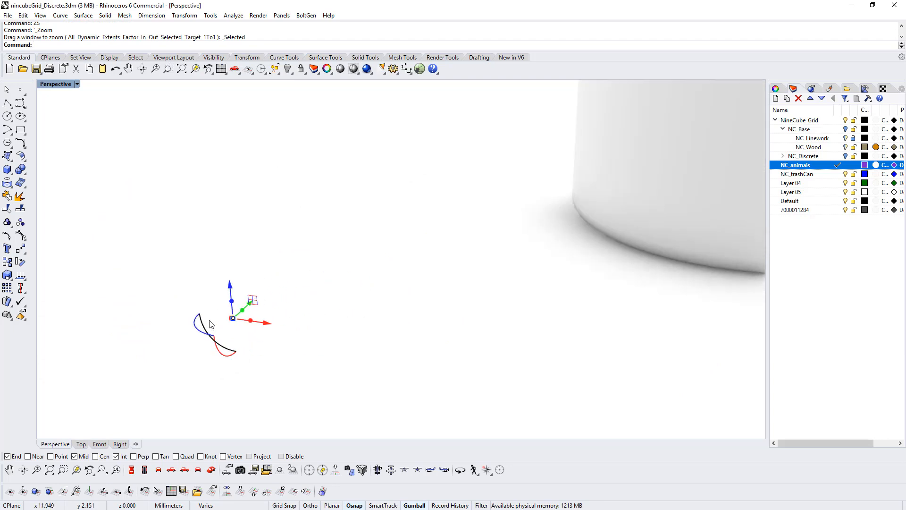
key(Delete)
- Turn off the NC_trashCan layer and assign the trash can's nine polysurfaces to it
shift+right_drag(169, 354, 361, 307)
key(ctrl+a)
scroll(269, 305, up, 5)
scroll(279, 307, down, 5)
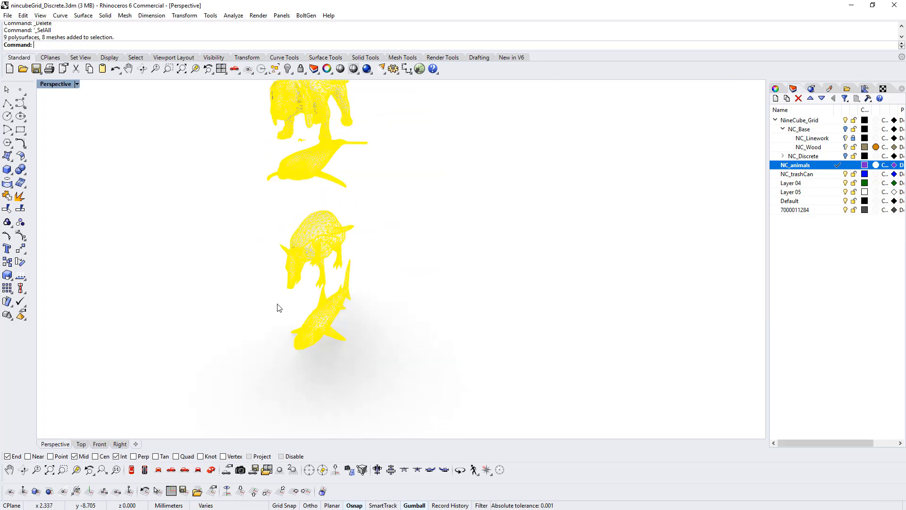
shift+right_drag(518, 280, 401, 309)
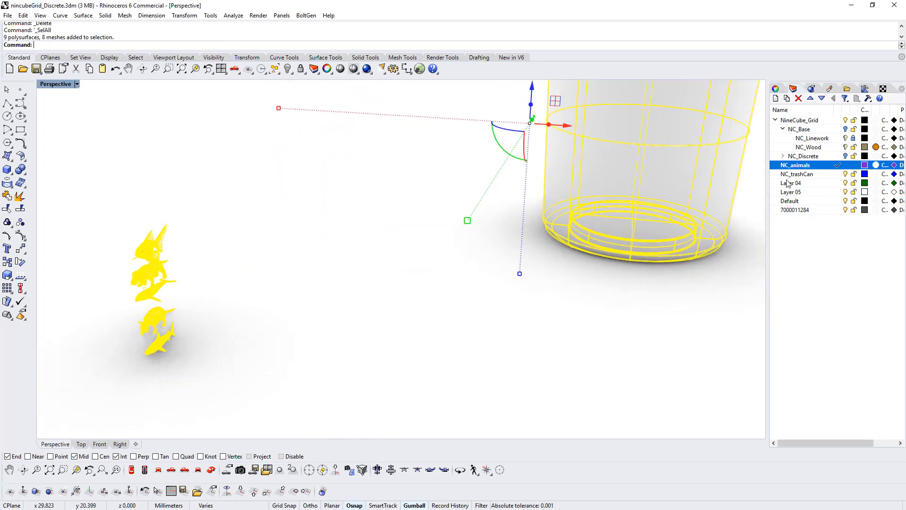
click(845, 174)
click(392, 295)
click(687, 180)
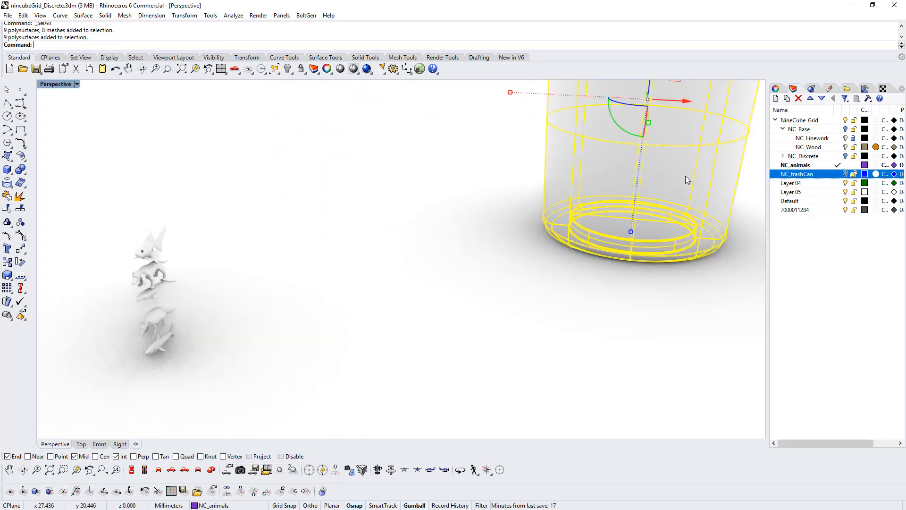
right_click(805, 174)
click(829, 338)
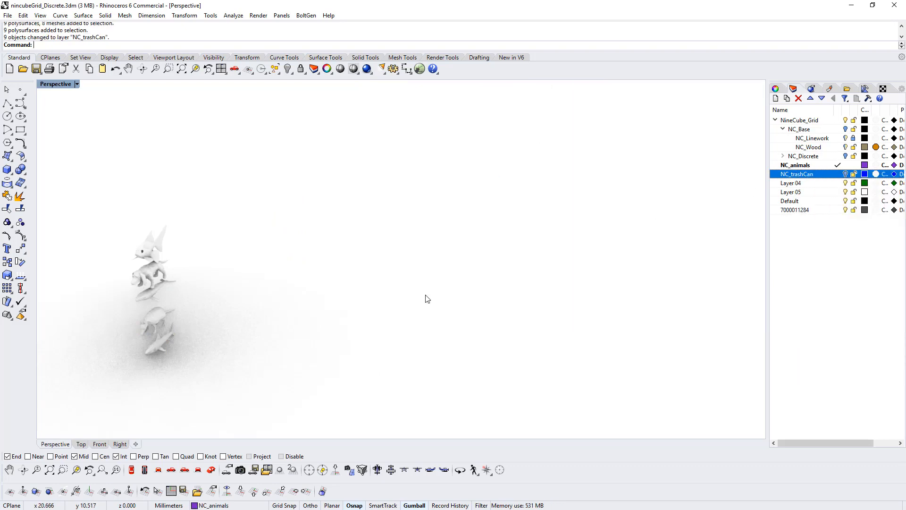
- In the top view, scale up the tiny frog mesh near the dog's front paw from its nose until it approaches the other animals' size
right_drag(421, 321, 289, 303)
scroll(392, 230, up, 8)
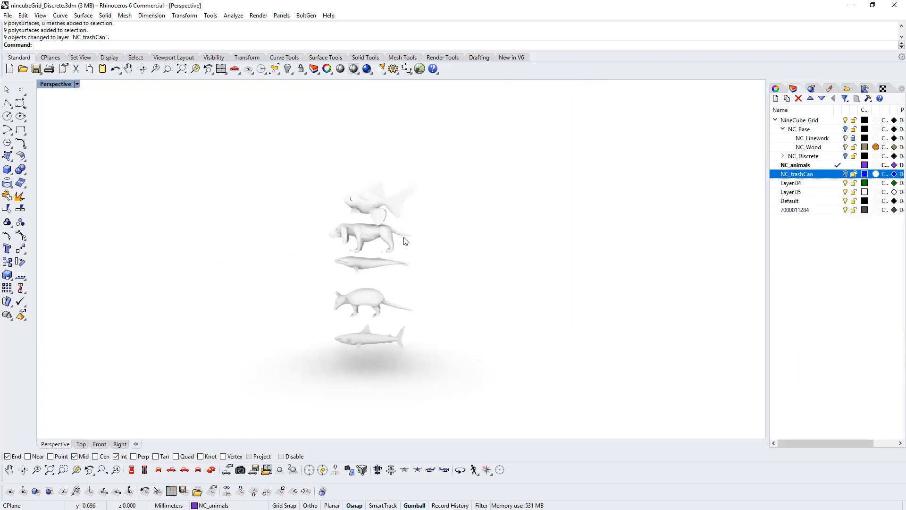
click(359, 238)
scroll(314, 266, up, 10)
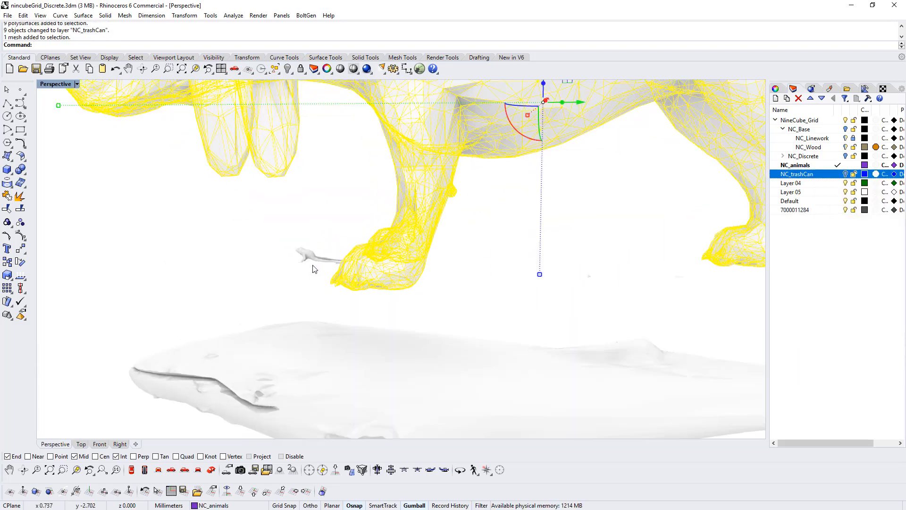
click(315, 260)
key(Return)
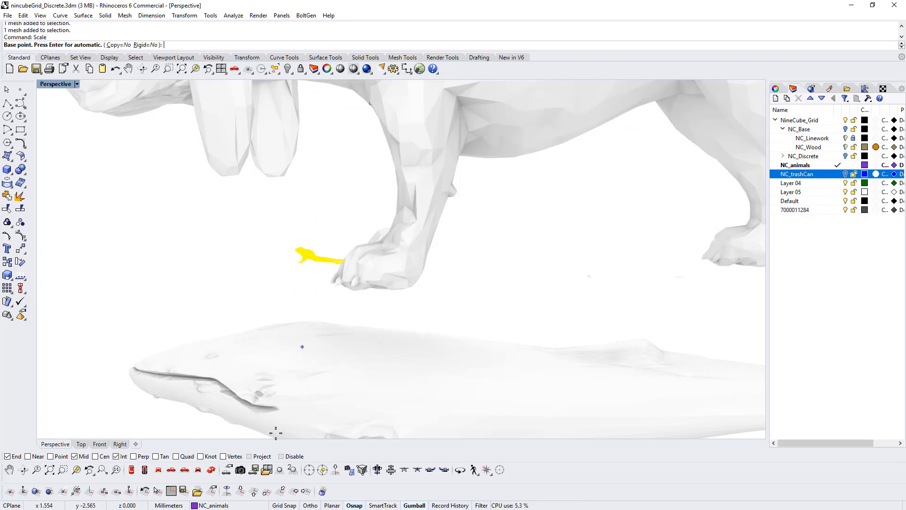
click(102, 469)
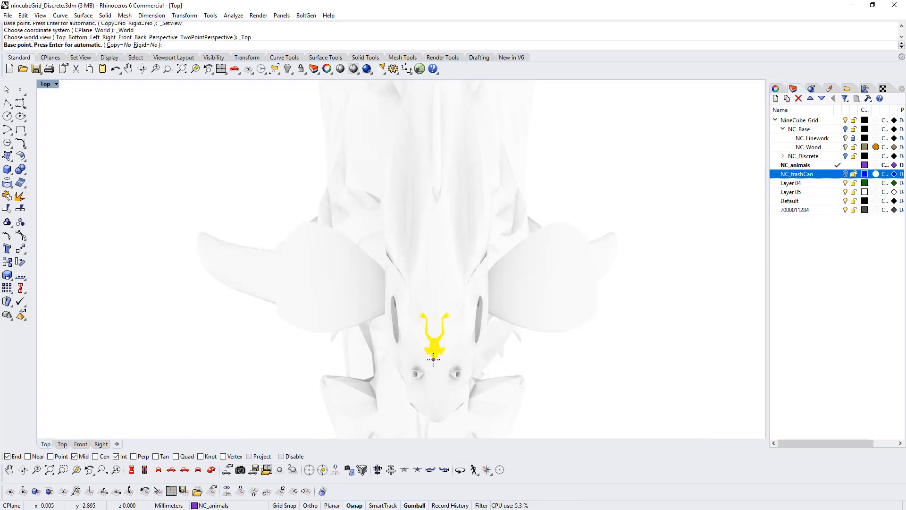
click(433, 359)
click(433, 348)
scroll(442, 309, down, 4)
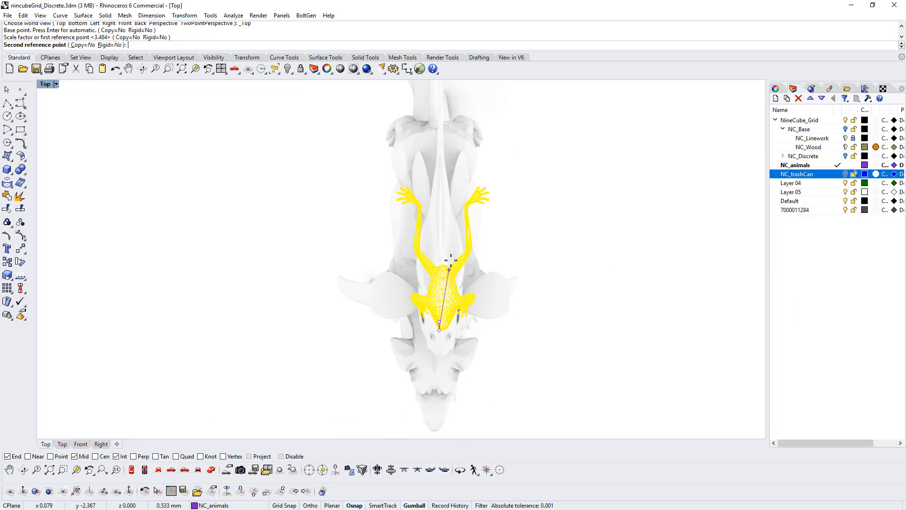
click(480, 192)
- Shift the enlarged frog lengthwise so that it lines up with the other overlapping animals
right_drag(556, 230, 487, 291)
drag(402, 207, 385, 251)
click(503, 279)
right_drag(476, 311, 428, 266)
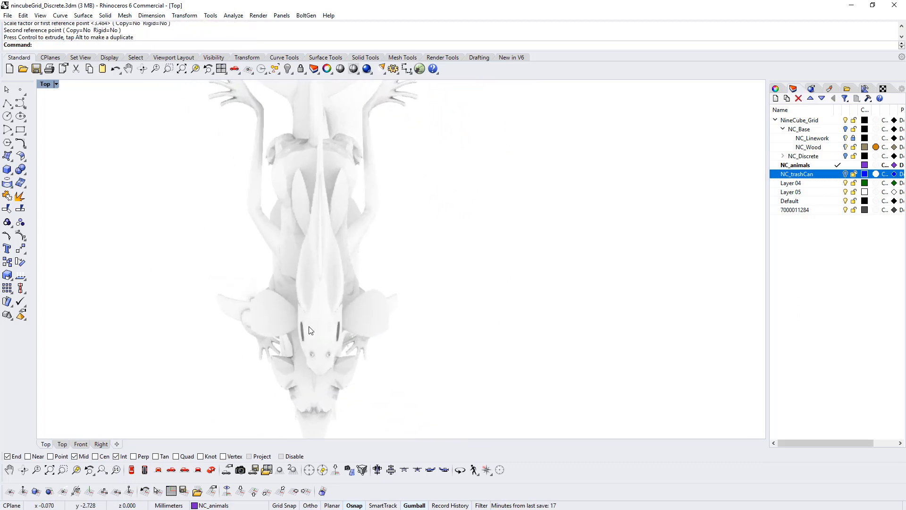
- Slide the fish and the dog along positive X out of the overlapping pile, placing the dog beyond the fish
click(336, 297)
drag(362, 198, 592, 198)
click(326, 285)
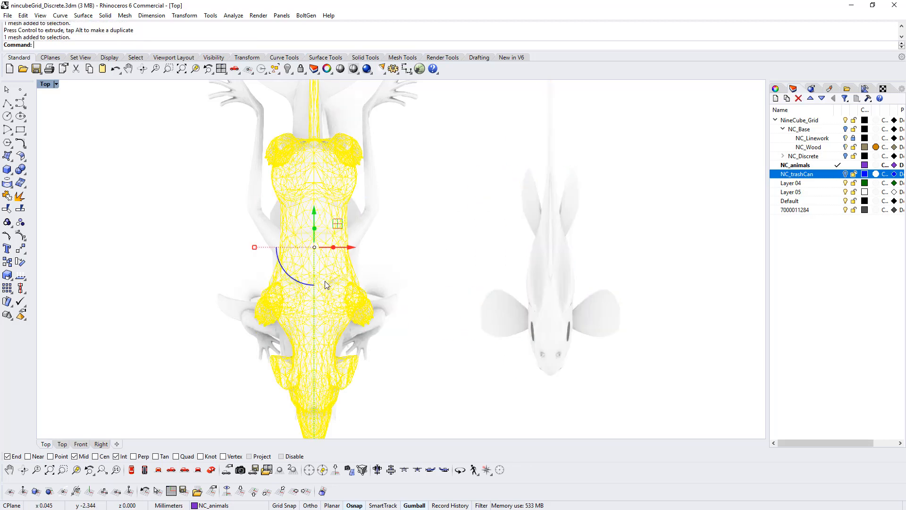
drag(356, 250, 740, 246)
- Slide the whale and the frog along negative X out of the pile, placing the frog beyond the whale
click(378, 278)
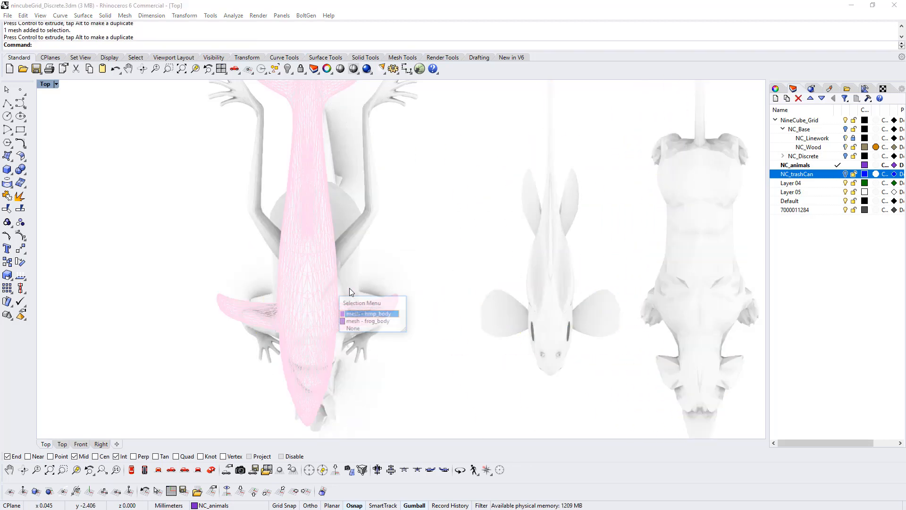
key(Return)
drag(343, 238, 63, 243)
scroll(225, 271, down, 8)
right_drag(271, 288, 326, 269)
click(325, 273)
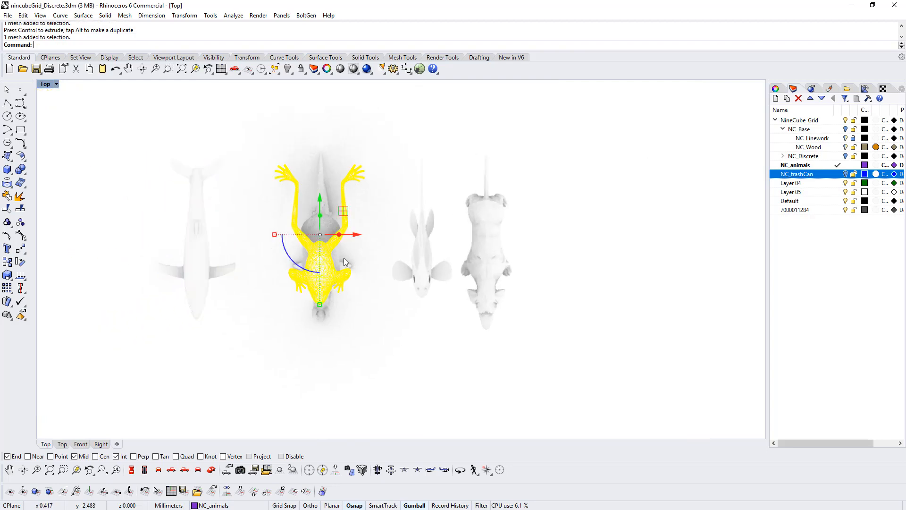
drag(347, 238, 112, 238)
- Slide the armadillo and the shark along positive X to the far end of the row, with the shark outermost
click(316, 268)
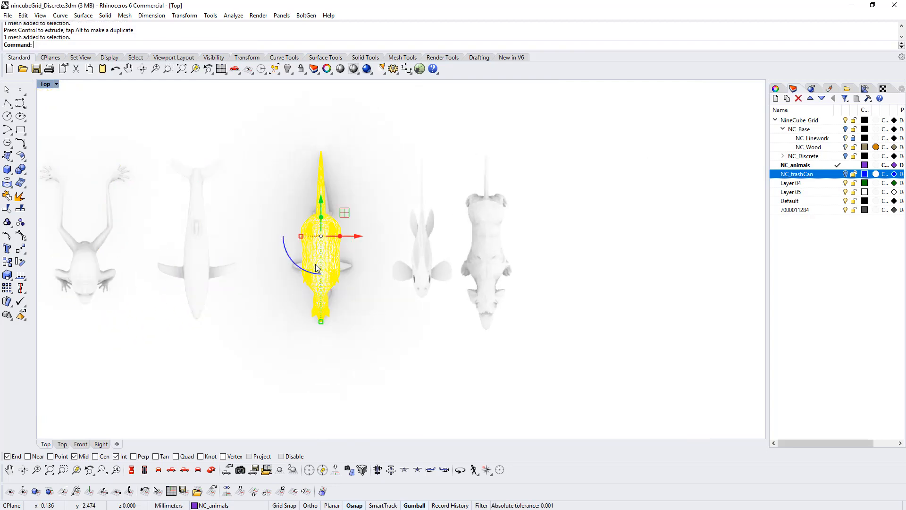
drag(358, 241, 606, 237)
click(325, 264)
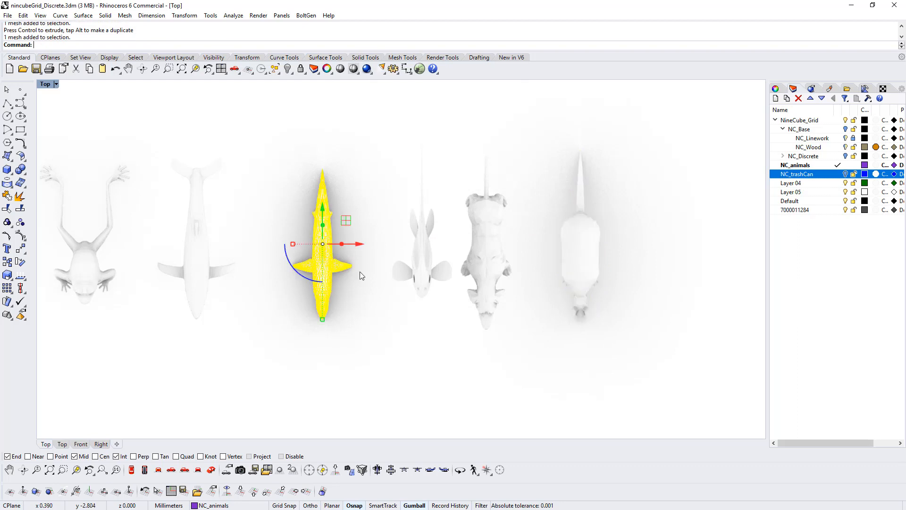
drag(360, 245, 707, 243)
- Find the tiny meshes in the gap between whale and fish, and rotate the winged insect about 90° around the X axis
scroll(292, 228, down, 5)
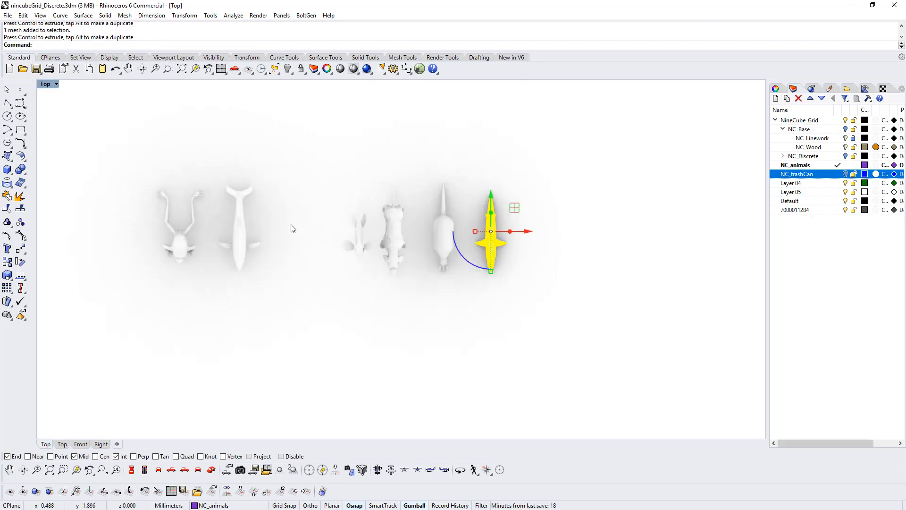
drag(273, 110, 345, 368)
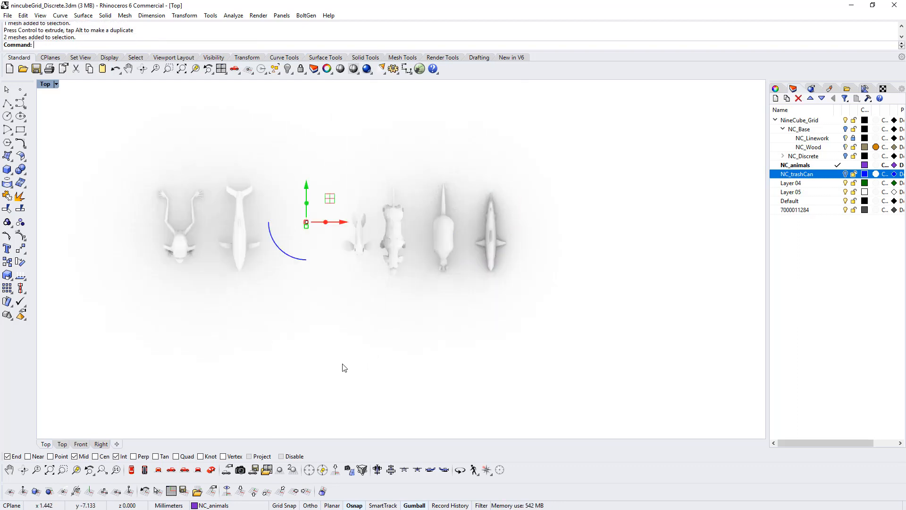
text(ZS)
key(Return)
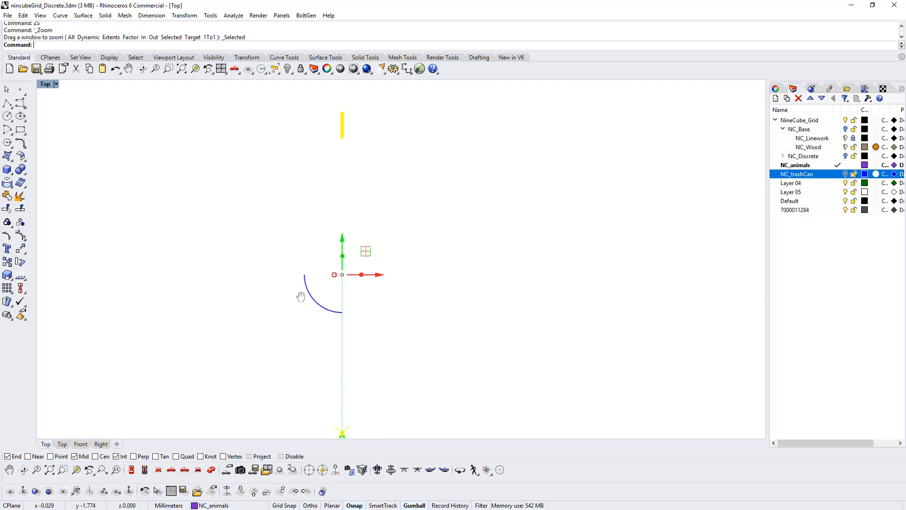
drag(386, 380, 385, 380)
scroll(369, 354, up, 15)
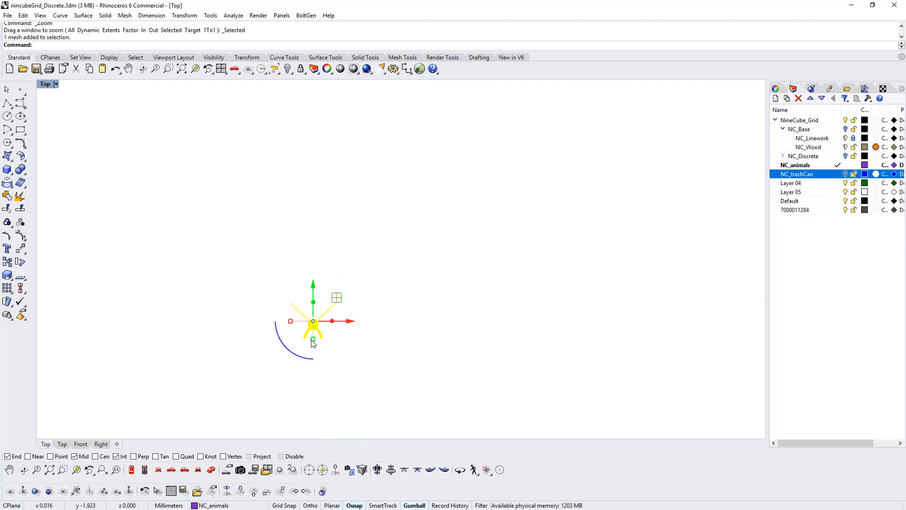
click(211, 470)
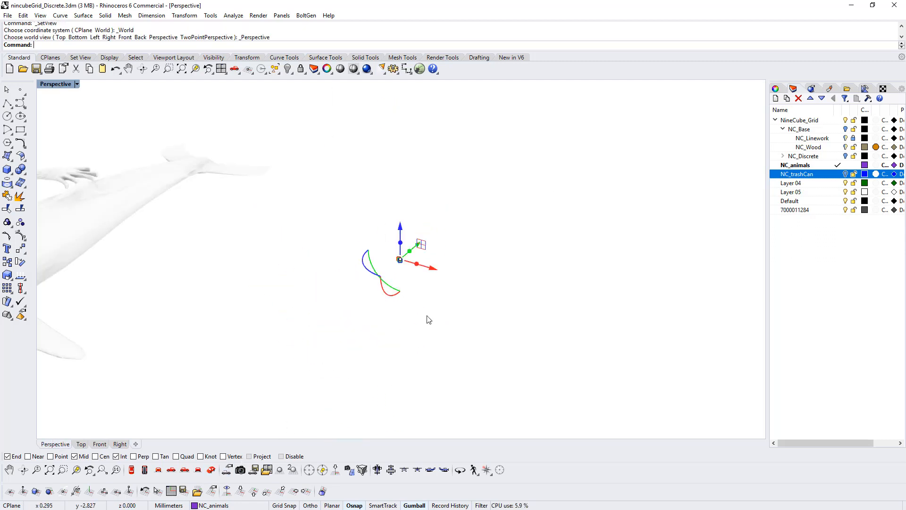
scroll(378, 307, up, 5)
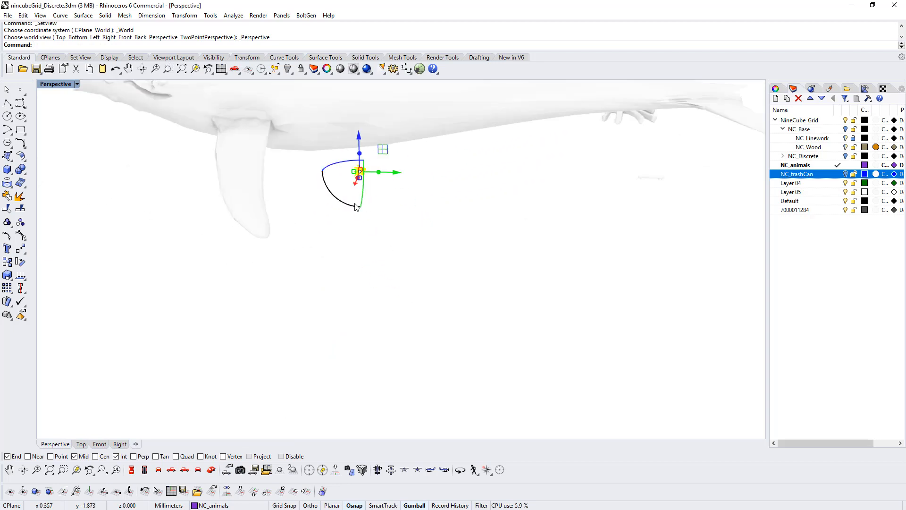
drag(356, 207, 404, 184)
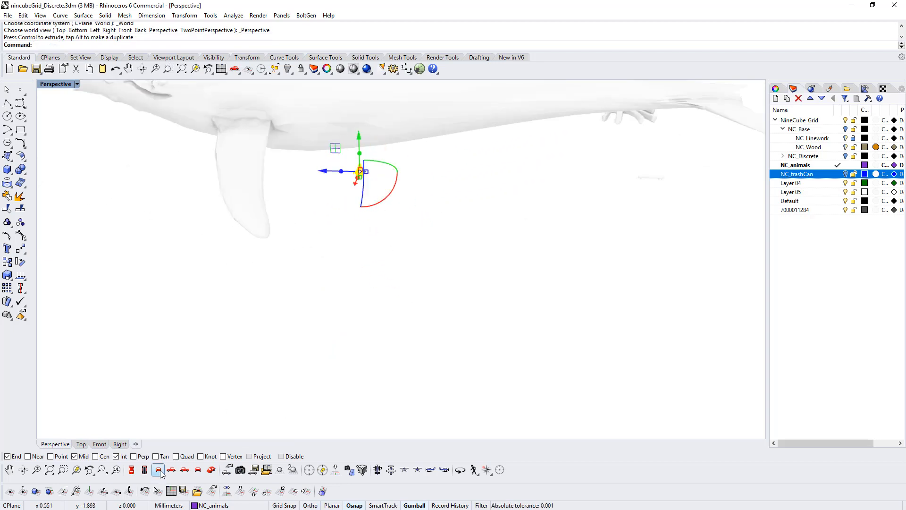
- In the top view, scale up the winged insect from its head end until it is comparable in size to the neighbouring animals
click(131, 470)
right_click(379, 330)
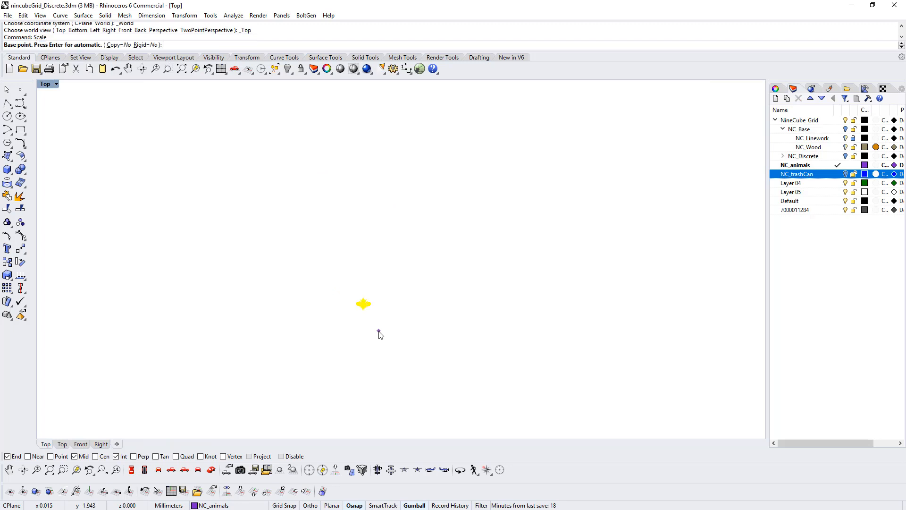
click(357, 296)
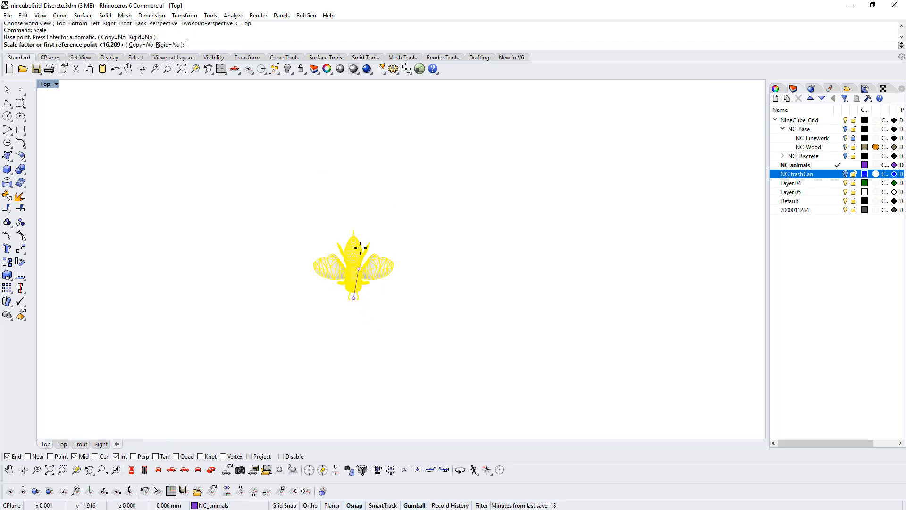
click(356, 237)
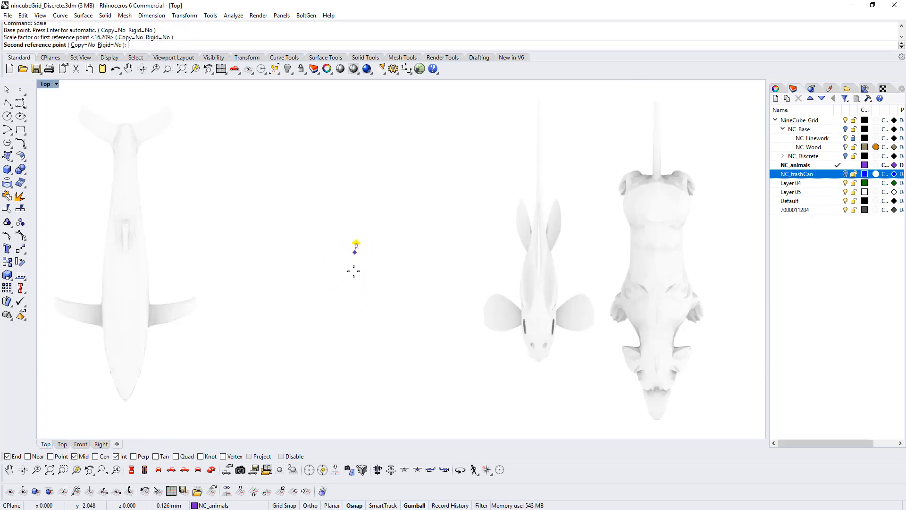
shift+right_drag(374, 358, 359, 268)
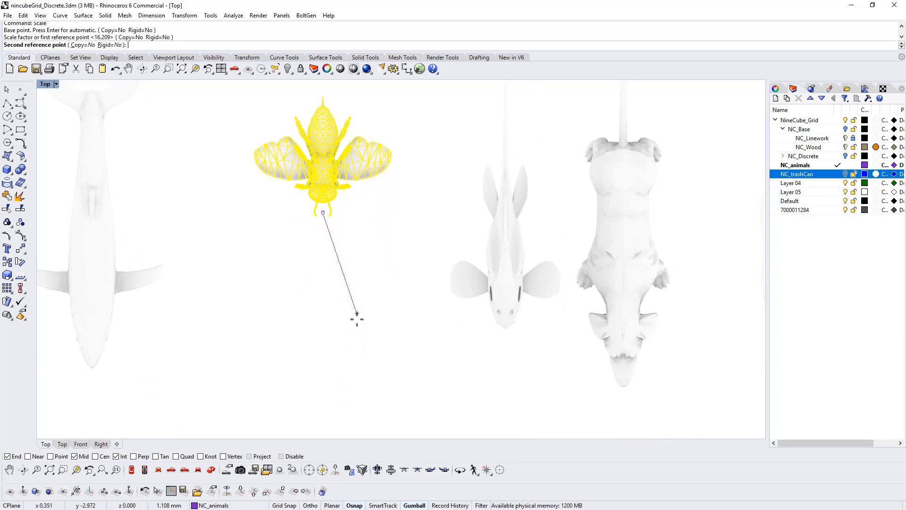
click(359, 354)
scroll(288, 236, down, 5)
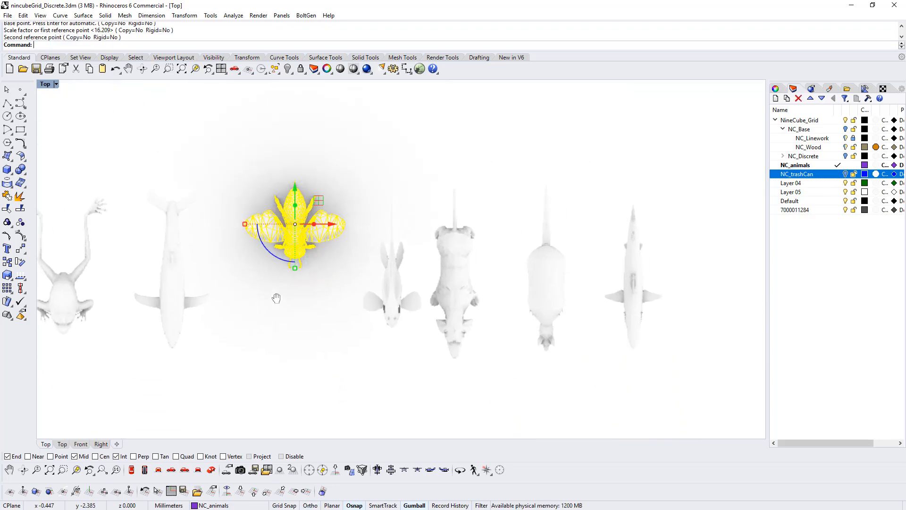
- Move the winged insect along the row to its positive X end, just beyond the shark
drag(315, 207, 739, 261)
click(324, 269)
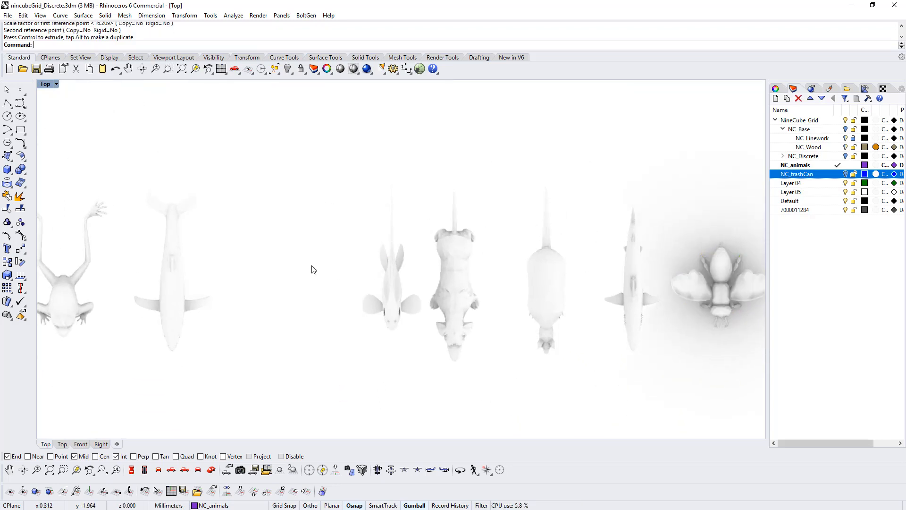
right_drag(314, 269, 341, 316)
- Scale up the tiny worm mesh between whale and fish from its lower end until its length is comparable to the neighbouring animals
drag(255, 150, 379, 371)
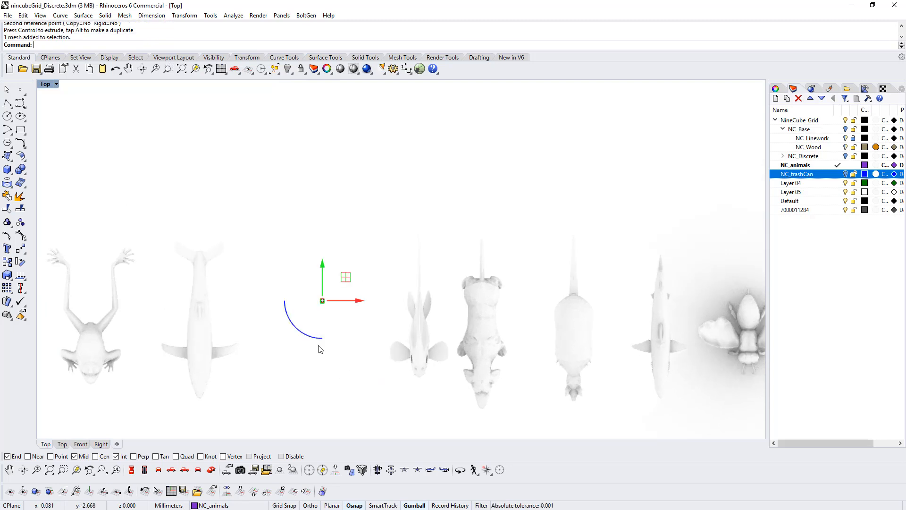
right_drag(320, 349, 339, 263)
scroll(316, 191, up, 3)
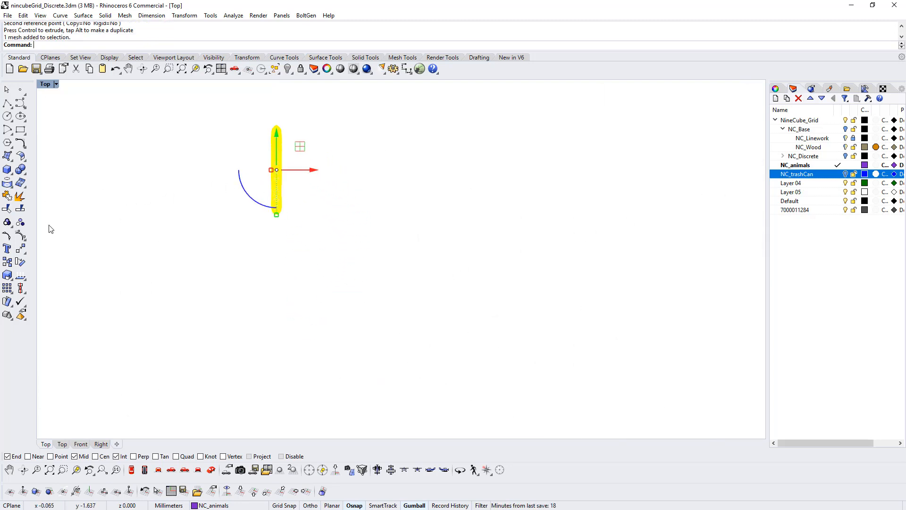
click(8, 275)
click(275, 215)
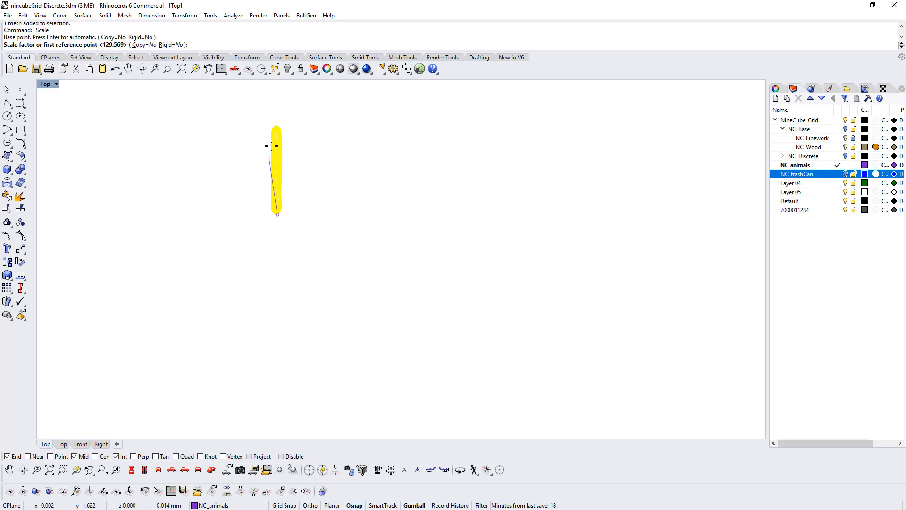
click(275, 126)
scroll(383, 221, down, 5)
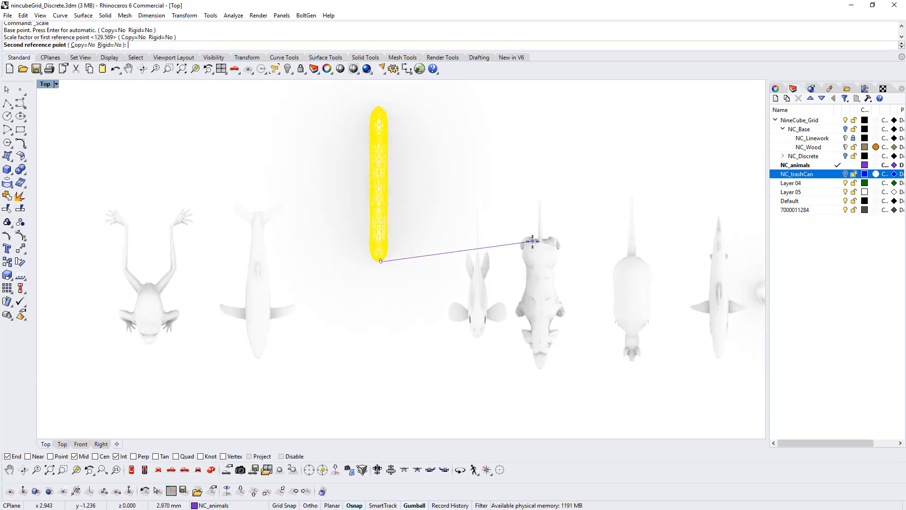
key(F8)
shift+click(540, 263)
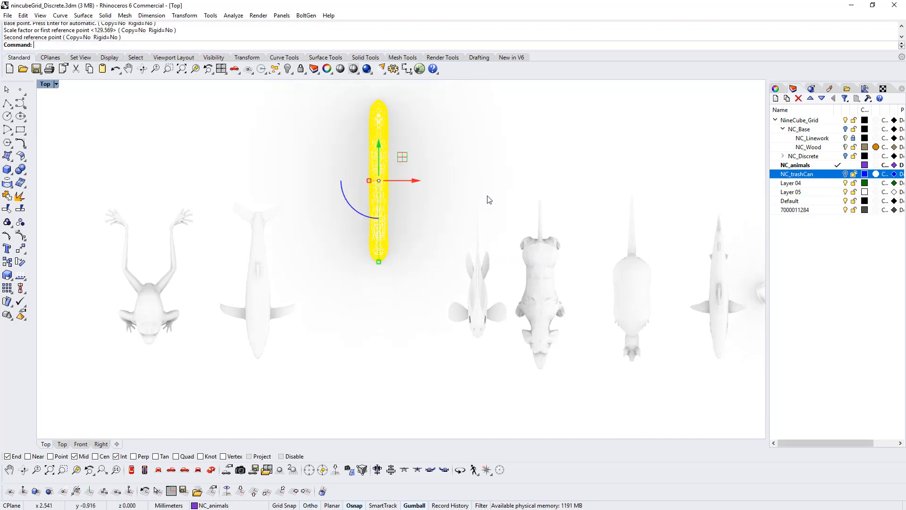
- Move the scaled worm into the gap between the whale and the fish, level with the row in the top view
drag(402, 157, 407, 258)
click(437, 272)
right_drag(338, 431, 361, 408)
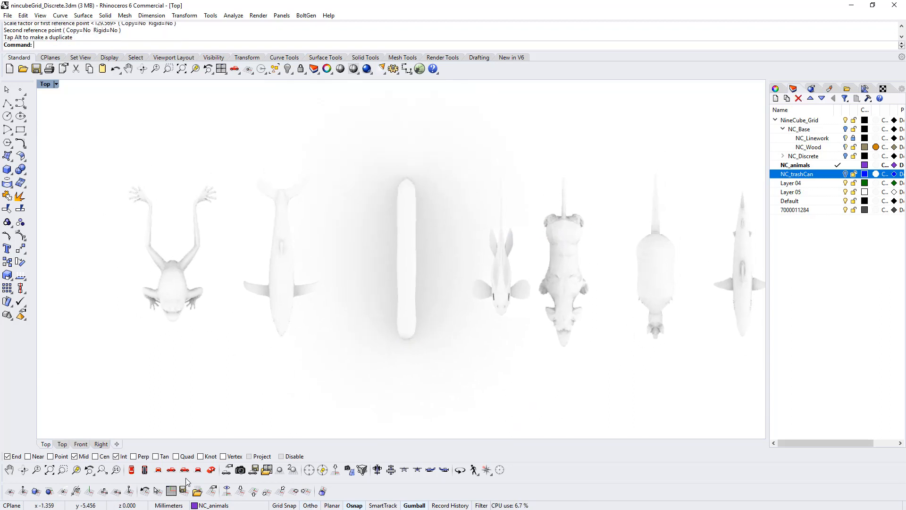
- In the perspective view, move the fish and the basset hound in the XZ plane into line with the frog and whale
click(212, 471)
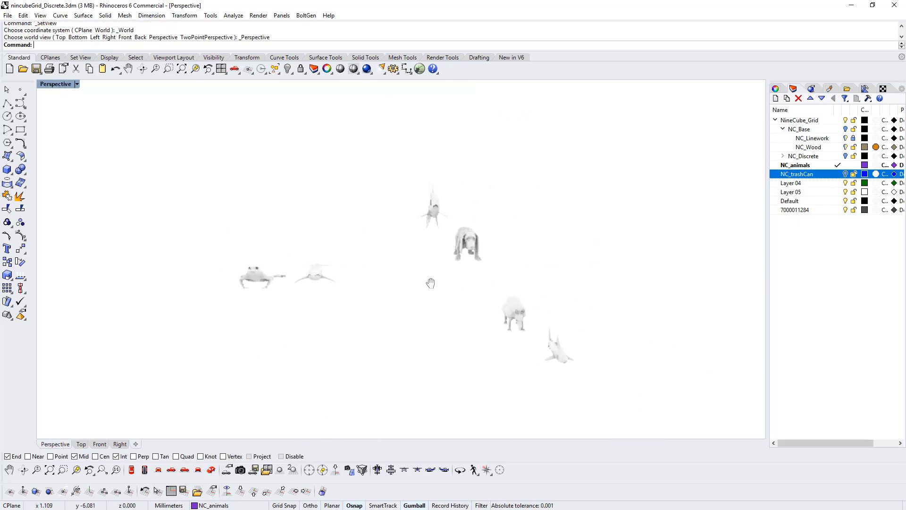
click(427, 215)
drag(428, 215, 368, 284)
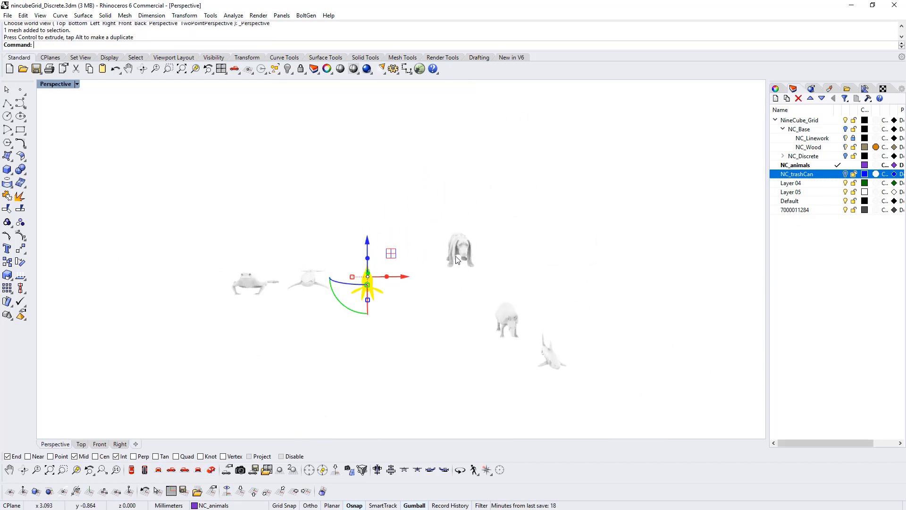
click(467, 241)
drag(480, 229, 439, 267)
- Move the armadillo, the shark and the winged insect in the XZ plane to continue the row beyond the basset hound
click(504, 326)
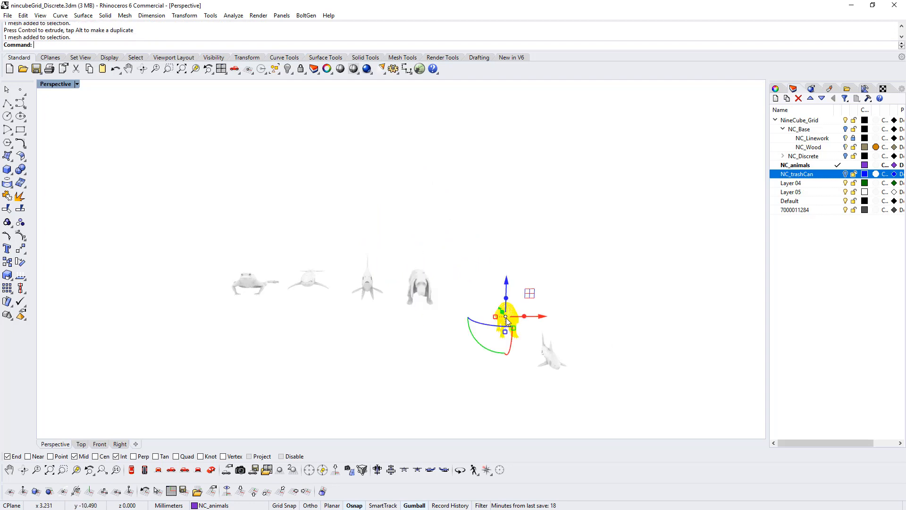
drag(527, 292, 491, 263)
click(548, 358)
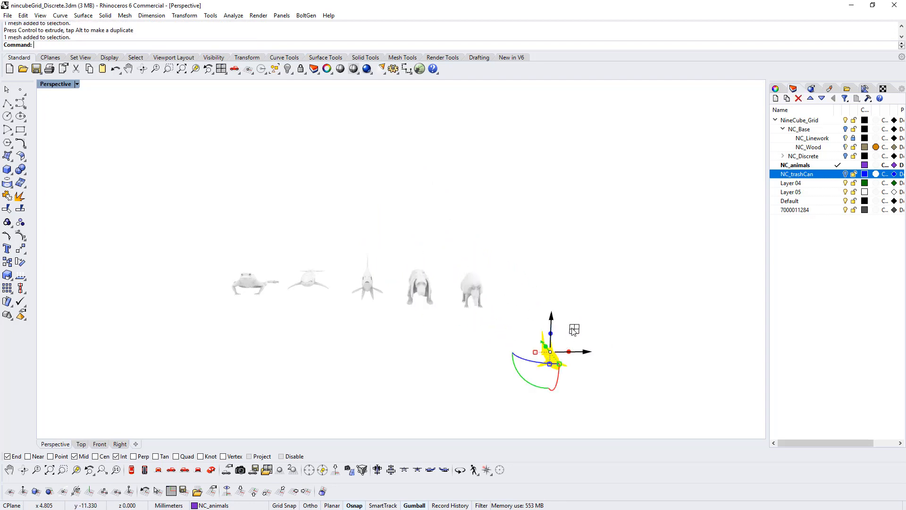
drag(572, 327, 545, 261)
right_drag(324, 310, 415, 354)
click(417, 350)
drag(432, 320, 424, 100)
- Move the worm in the XZ plane to the negative X end of the row, beside the frog
click(249, 361)
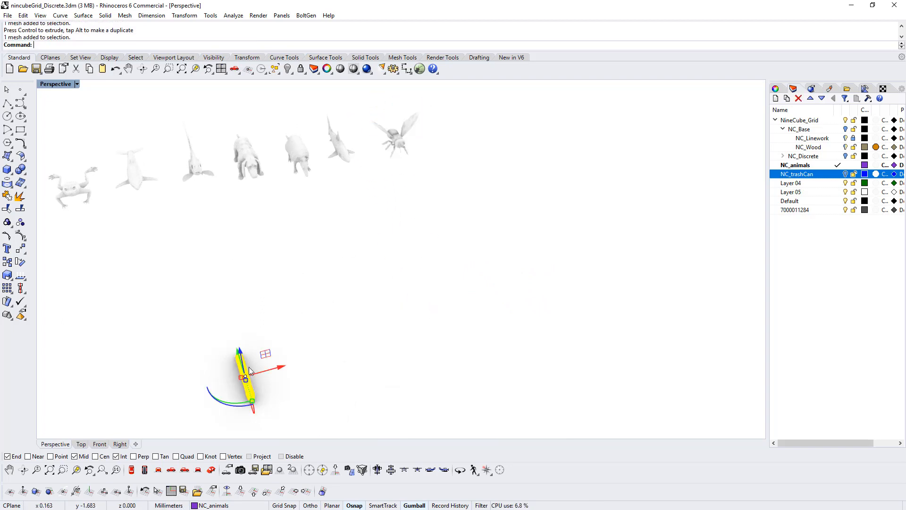
right_drag(378, 306, 399, 294)
drag(322, 325, 117, 134)
click(271, 205)
right_drag(271, 204, 366, 269)
scroll(366, 269, down, 6)
right_drag(452, 258, 467, 302)
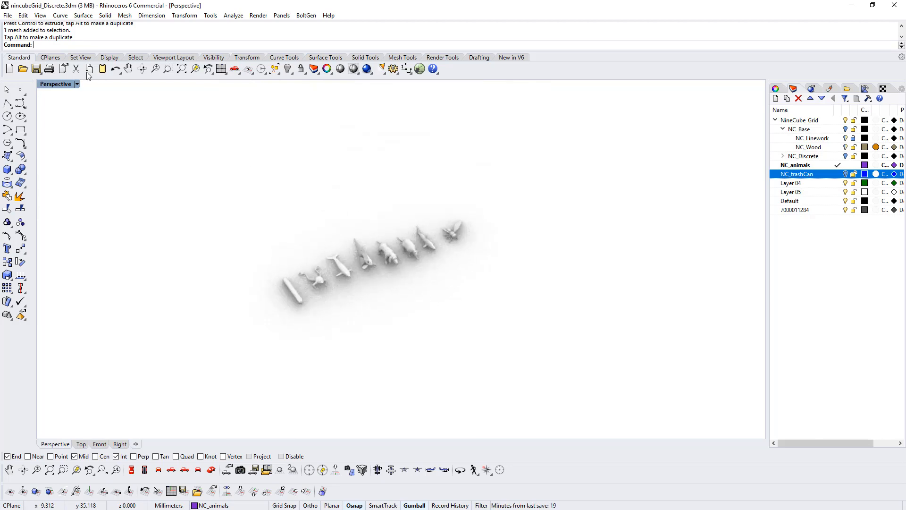
- Import SNAIL.OBJ from the ANIMALS folder into the model
right_click(25, 75)
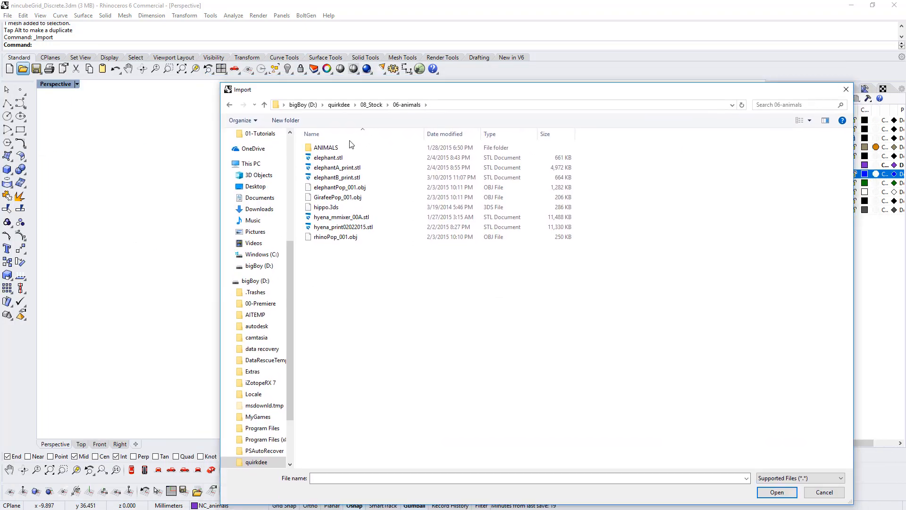
double_click(335, 152)
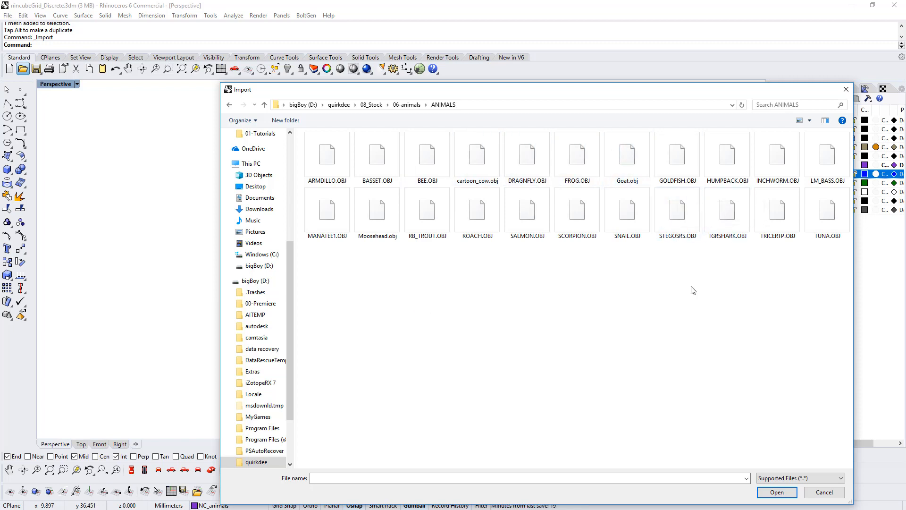
double_click(627, 210)
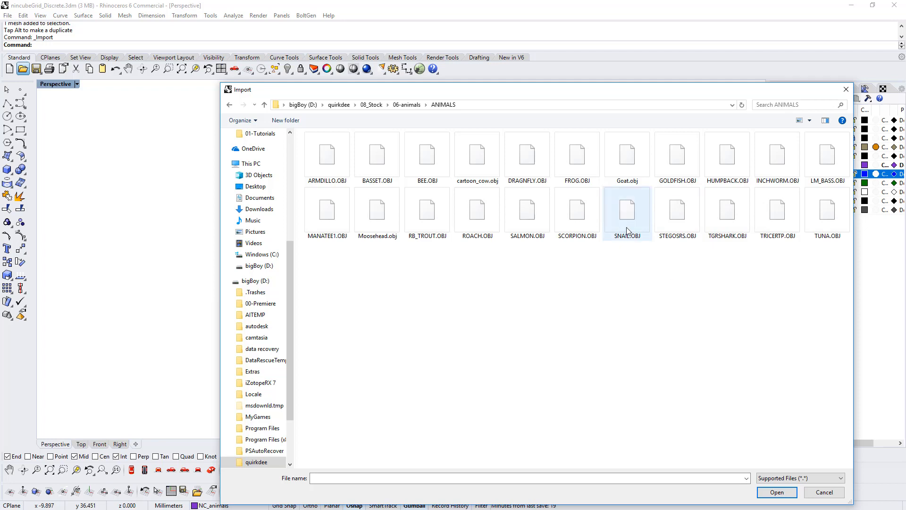
click(396, 315)
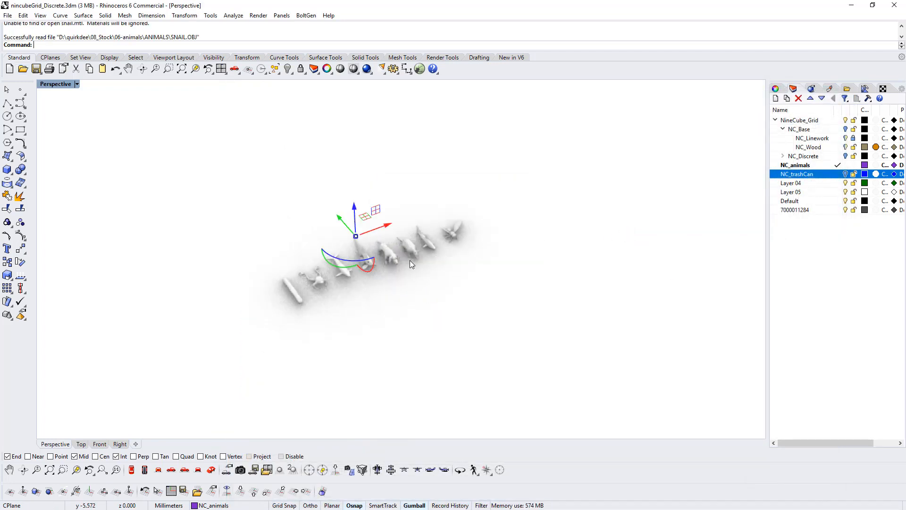
- In the top view, scale up the tiny snail from its lower edge until it is comparable in size to the other animals
scroll(290, 361, up, 6)
click(131, 469)
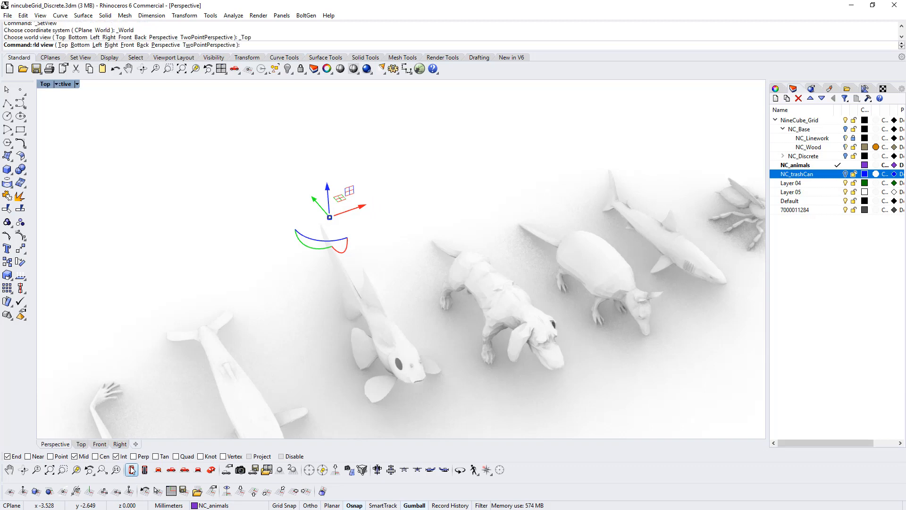
scroll(299, 284, up, 10)
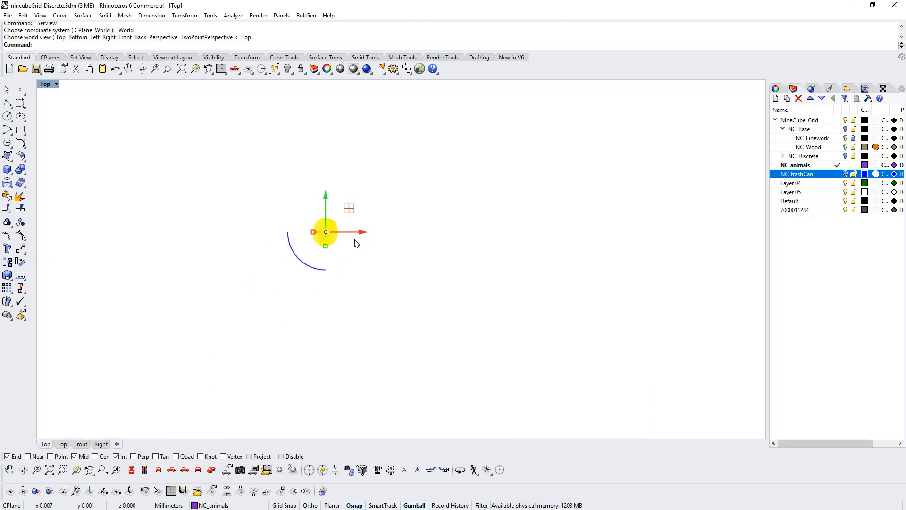
click(8, 277)
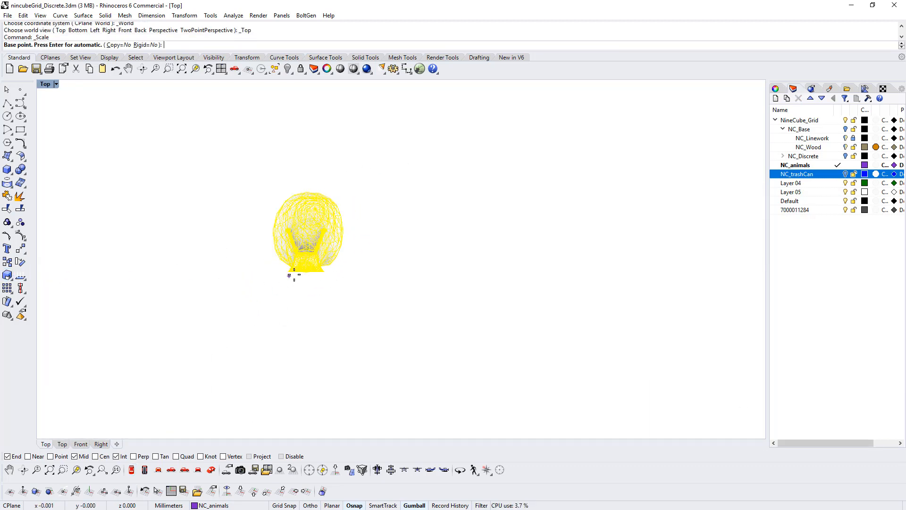
click(305, 272)
click(307, 194)
scroll(415, 172, down, 5)
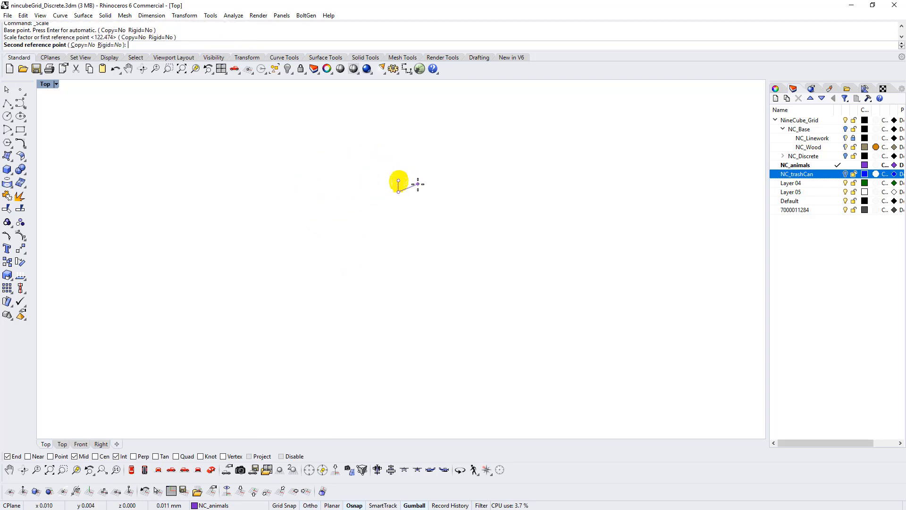
scroll(417, 184, down, 8)
right_drag(466, 222, 347, 271)
scroll(372, 260, down, 8)
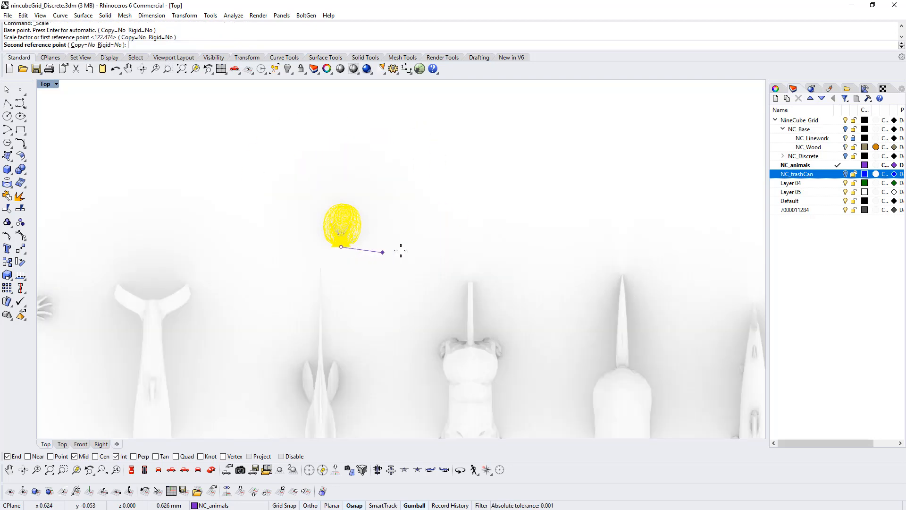
click(433, 250)
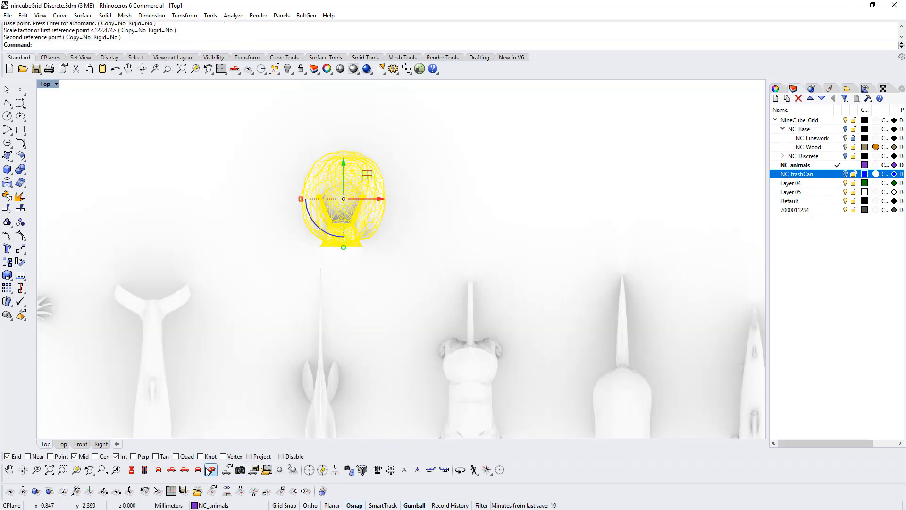
- In the perspective view, rotate the snail 90° around the X axis and place it at the row's end beyond the winged insect
click(211, 470)
drag(373, 274, 457, 263)
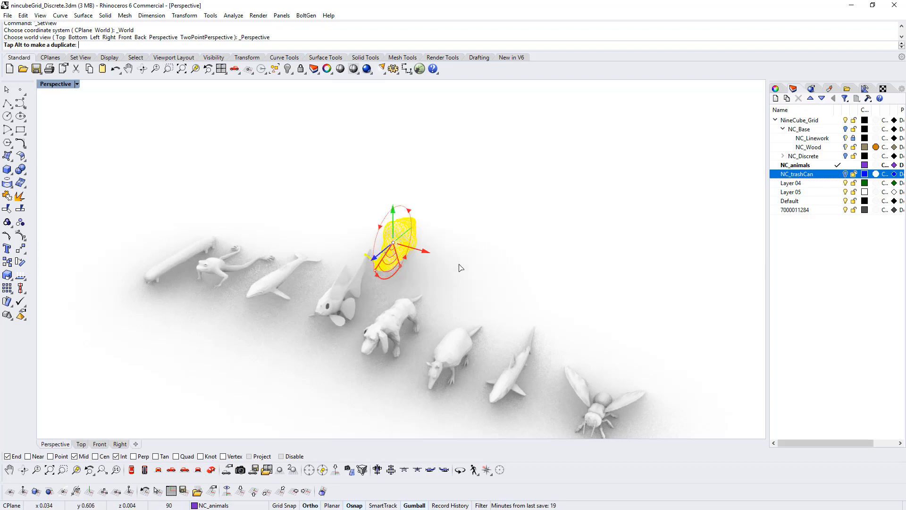
mouse_move(457, 263)
right_down()
mouse_move(477, 251)
mouse_move(491, 290)
mouse_move(447, 252)
right_up()
drag(444, 252, 622, 307)
click(582, 357)
shift+right_drag(517, 306, 377, 320)
scroll(415, 326, down, 10)
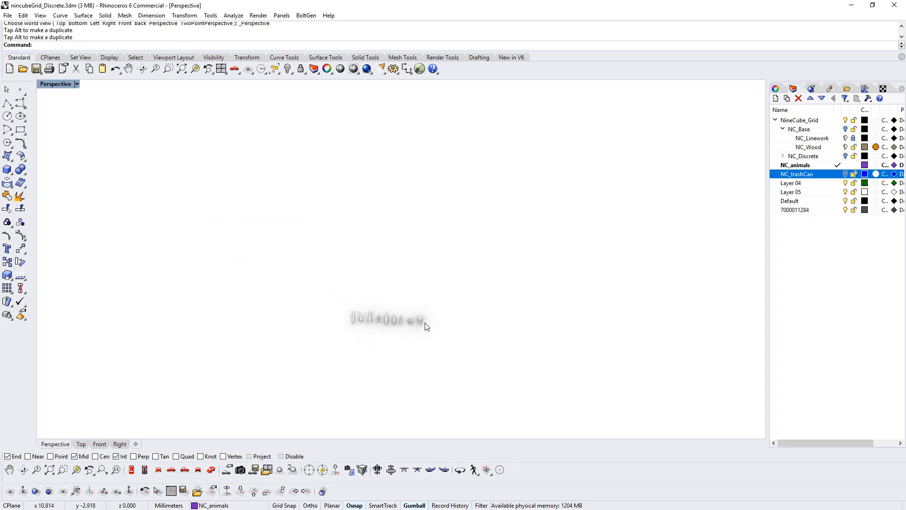
scroll(448, 317, up, 5)
right_drag(449, 316, 523, 317)
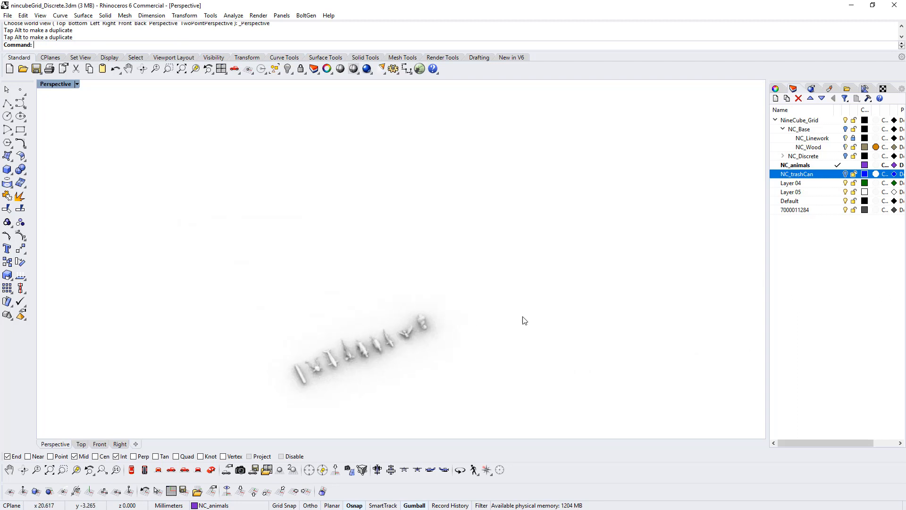
- Turn on the NC_trashCan layer and scale up all nine animals together in the top view, using the trash can as size reference
click(846, 174)
shift+right_drag(292, 312, 273, 314)
drag(182, 289, 465, 419)
click(7, 287)
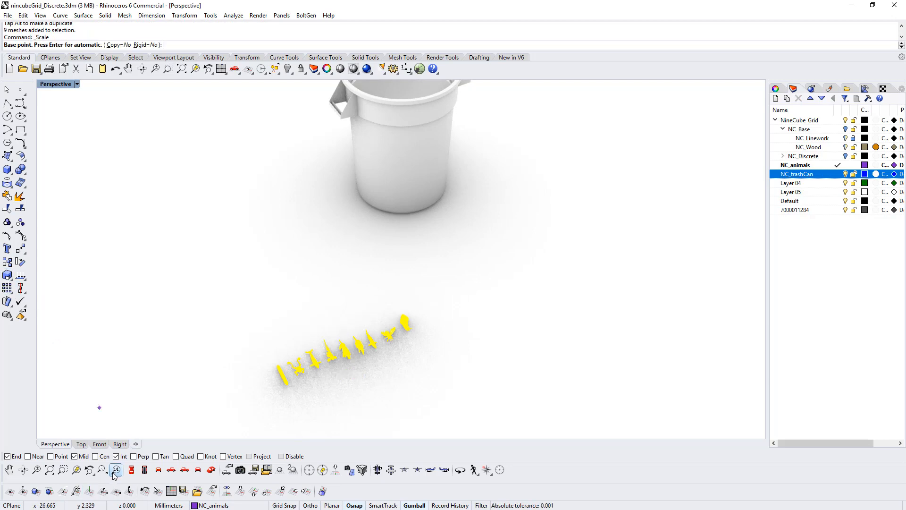
click(132, 470)
click(298, 340)
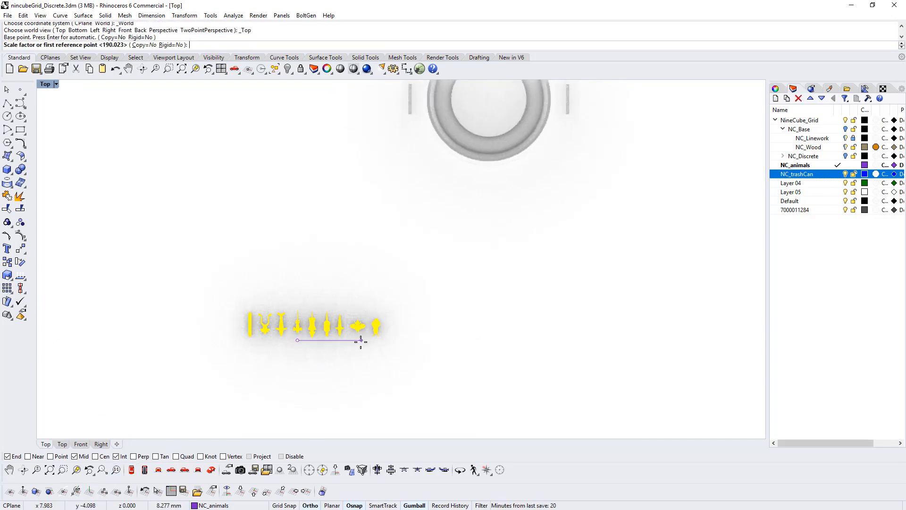
click(361, 339)
scroll(592, 305, down, 3)
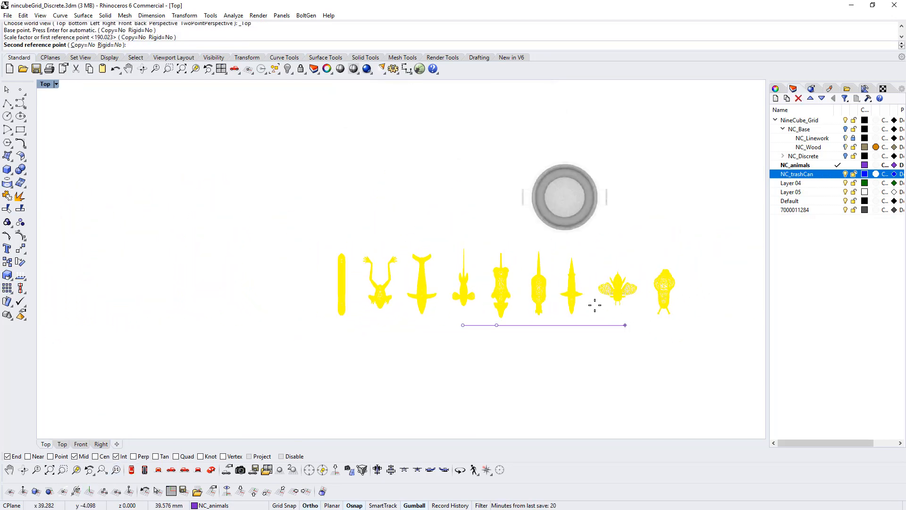
right_drag(593, 305, 428, 327)
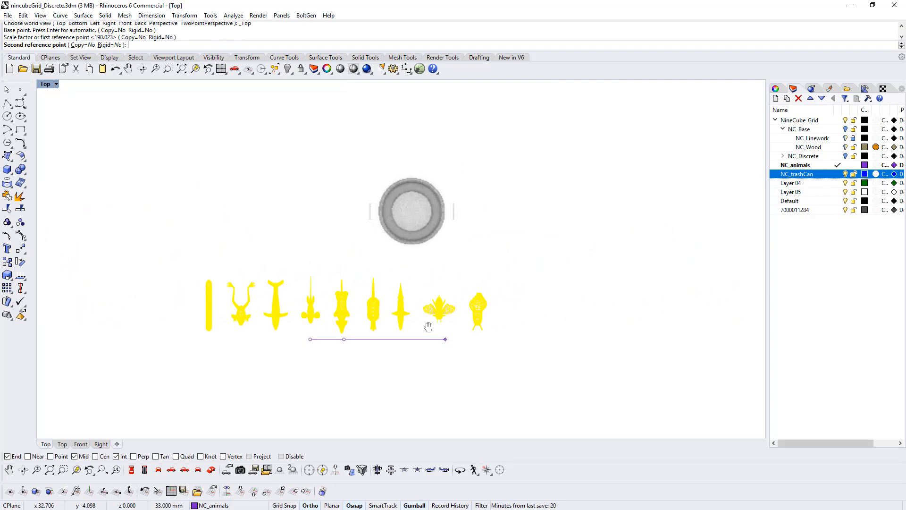
click(610, 307)
right_drag(421, 366, 464, 346)
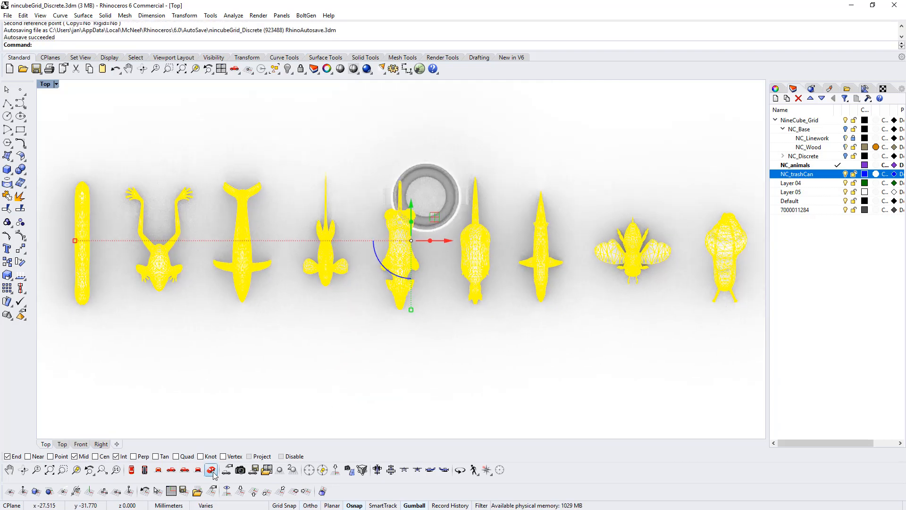
- In the top view, scale all nine animals down together to about half their size, using the trash can as size reference
click(211, 469)
right_drag(427, 293, 473, 352)
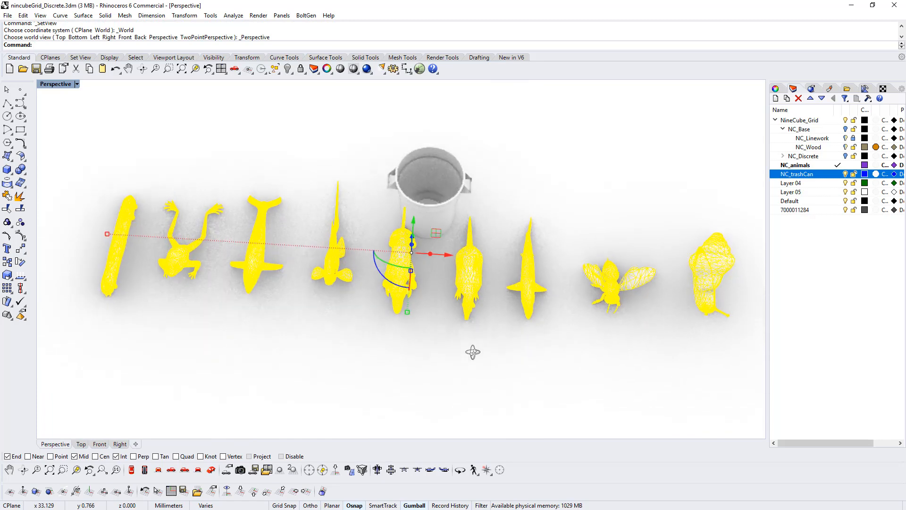
right_drag(295, 332, 349, 316)
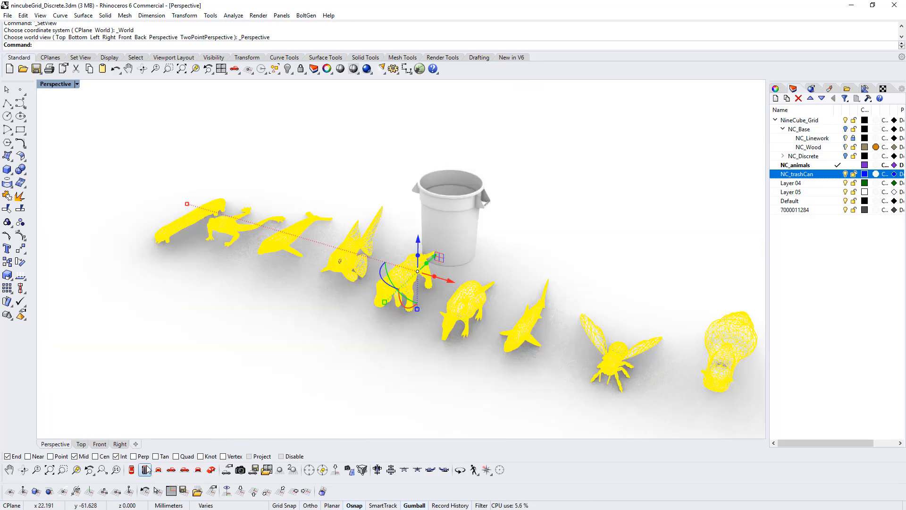
click(132, 469)
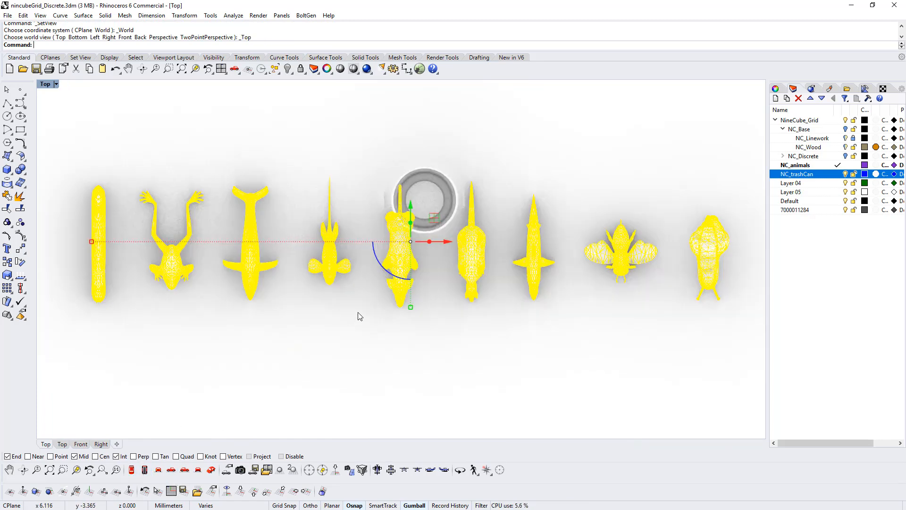
click(8, 278)
click(394, 323)
click(747, 322)
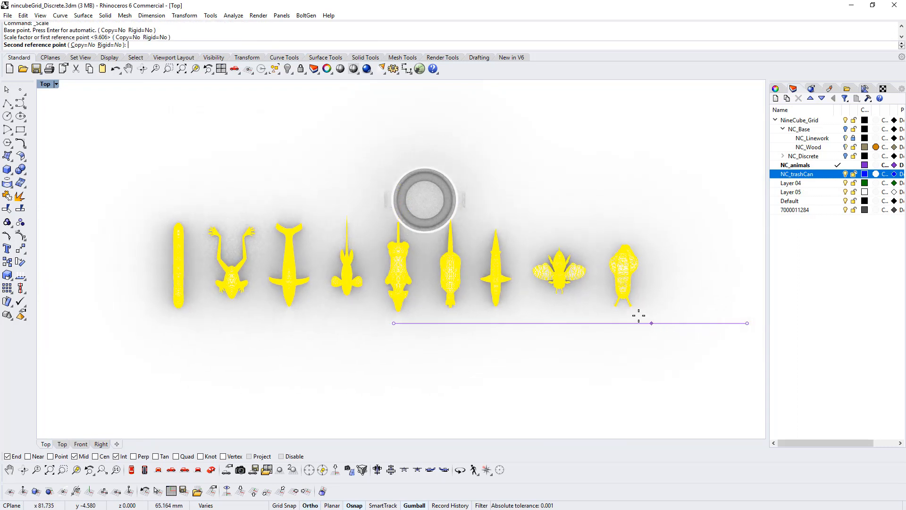
click(570, 323)
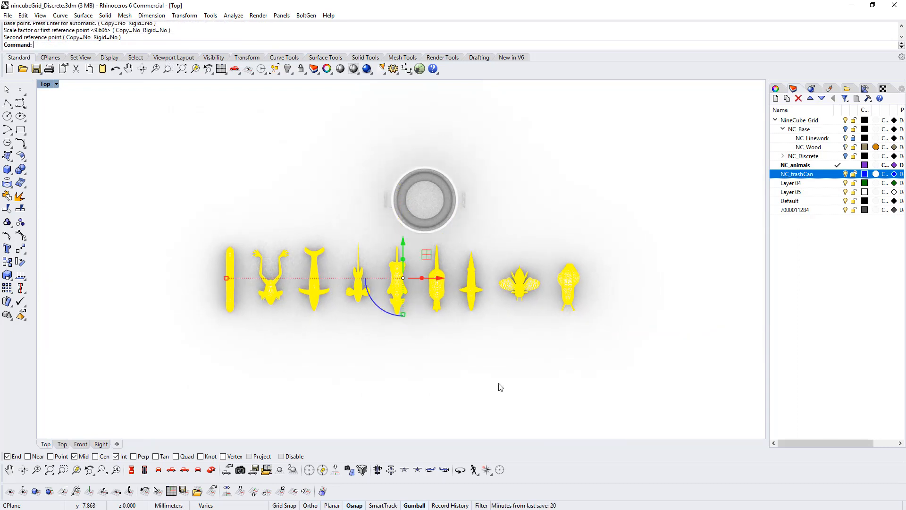
- Check the animals against the trash can from several directions and display the left view in wireframe
click(212, 470)
right_drag(477, 301, 442, 283)
scroll(474, 247, up, 6)
click(434, 276)
right_drag(356, 300, 327, 313)
click(192, 470)
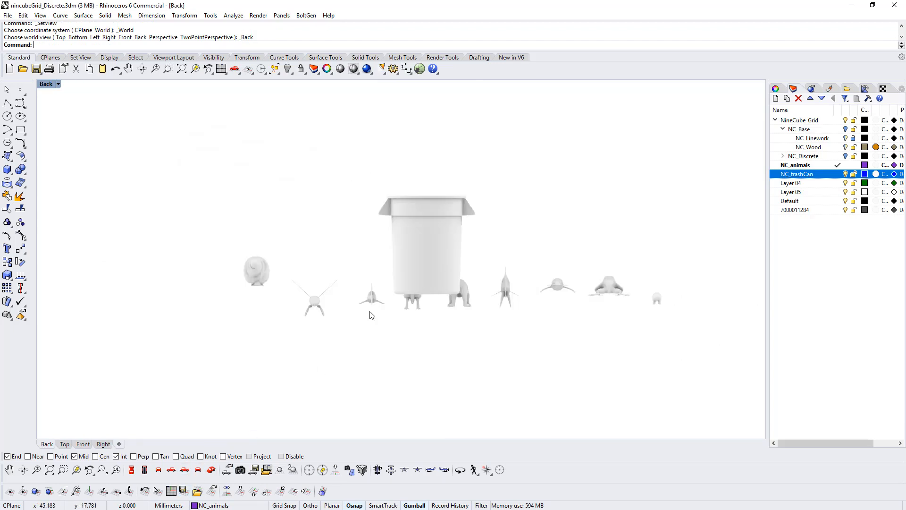
click(179, 471)
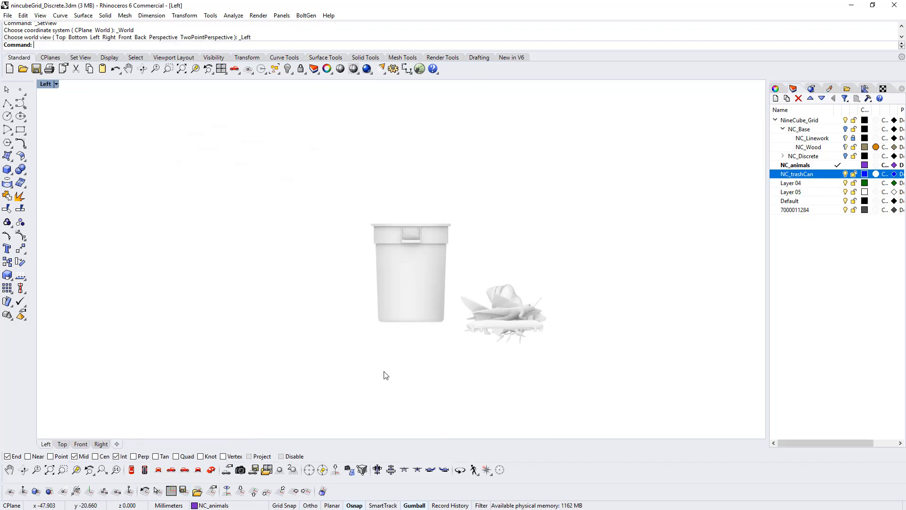
click(353, 69)
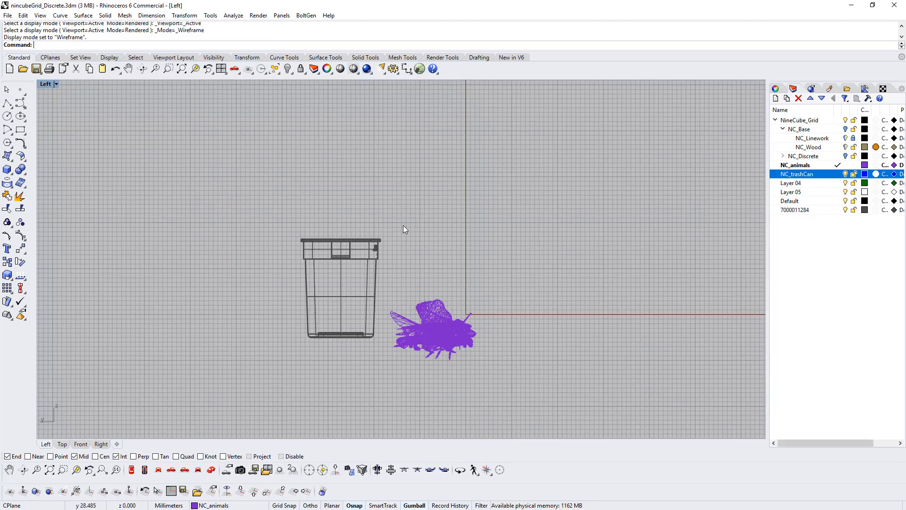
- In the left view, rotate the snail and the fish and place them side by side in the lower part of the trash can
scroll(407, 330, up, 5)
click(486, 345)
click(485, 345)
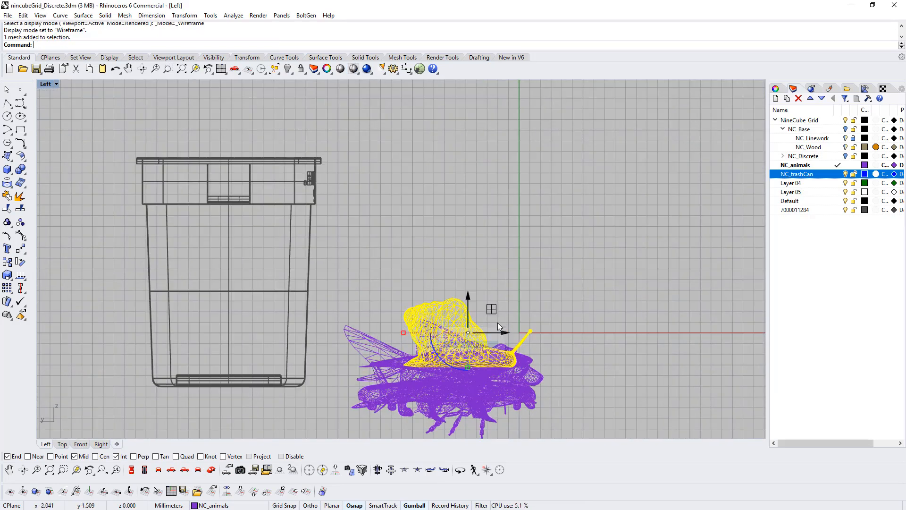
drag(471, 357, 227, 297)
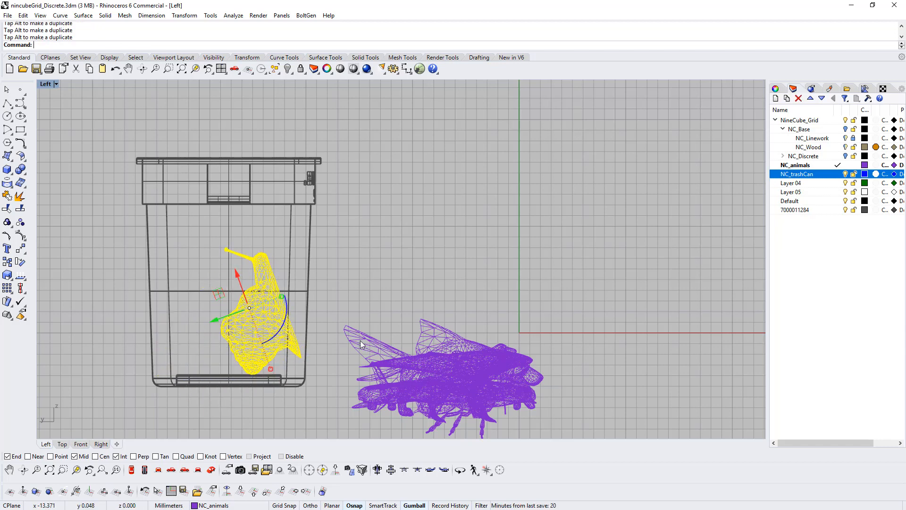
click(447, 363)
drag(409, 404, 227, 309)
- Select the winged insect among the overlapping animals, turn it upright and place it over the snail inside the trash can
click(459, 371)
click(493, 336)
right_drag(477, 314, 429, 229)
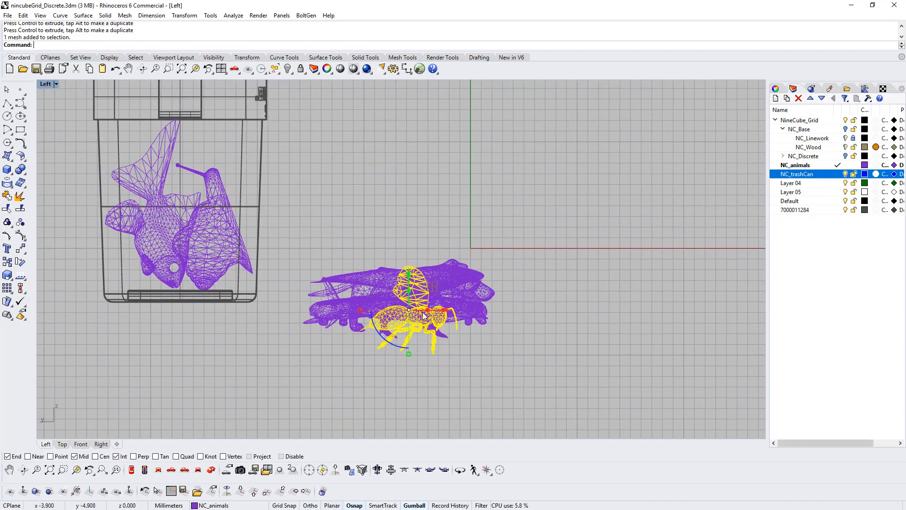
drag(384, 343, 187, 227)
- Rotate the armadillo head-up, place it above the fish inside the trash can and tilt it to follow the can wall
click(422, 286)
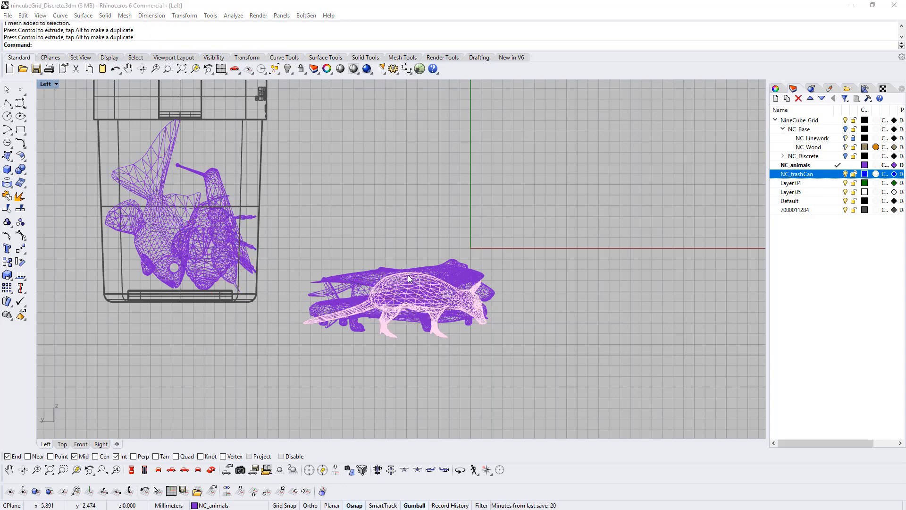
click(430, 309)
right_drag(421, 328, 451, 371)
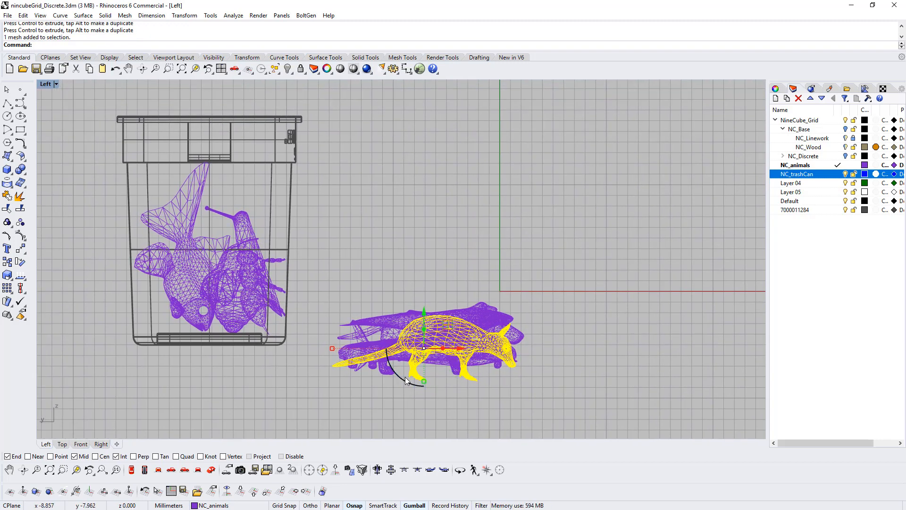
drag(405, 379, 456, 366)
drag(402, 323, 148, 210)
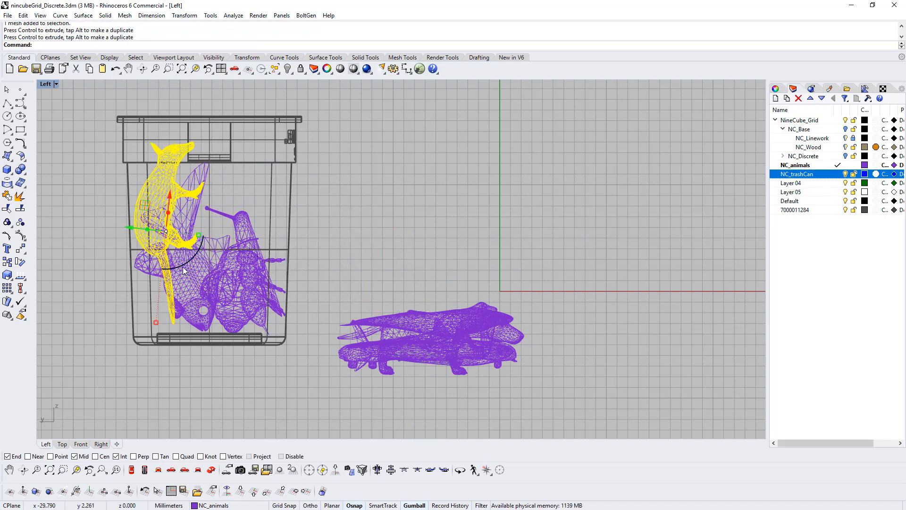
drag(184, 270, 320, 319)
- Pick the hmp_body whale mesh, tilt it head-down and place it diagonally across the upper part of the trash can
click(421, 315)
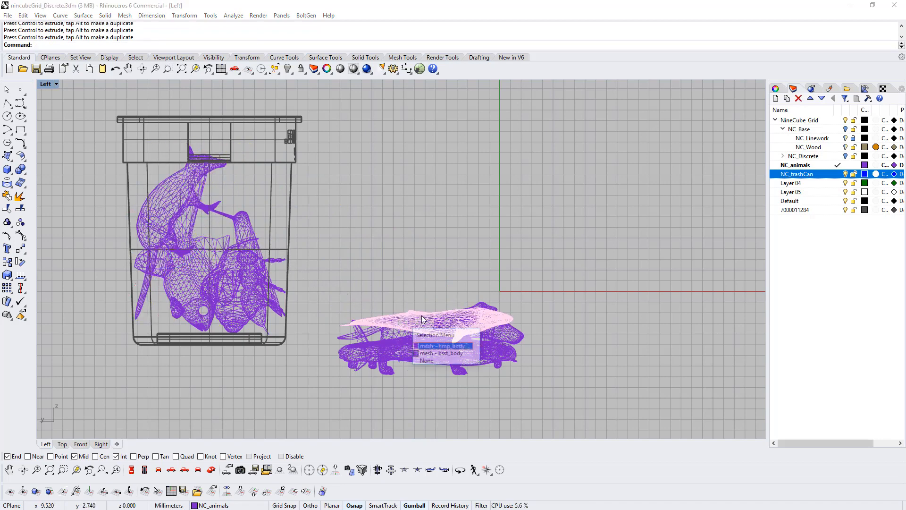
click(442, 345)
drag(449, 300, 224, 204)
drag(180, 256, 172, 236)
drag(223, 202, 240, 185)
- Rotate the dog head-down and place it above the whale with its tail reaching out over the trash can's rim
click(450, 292)
key(Return)
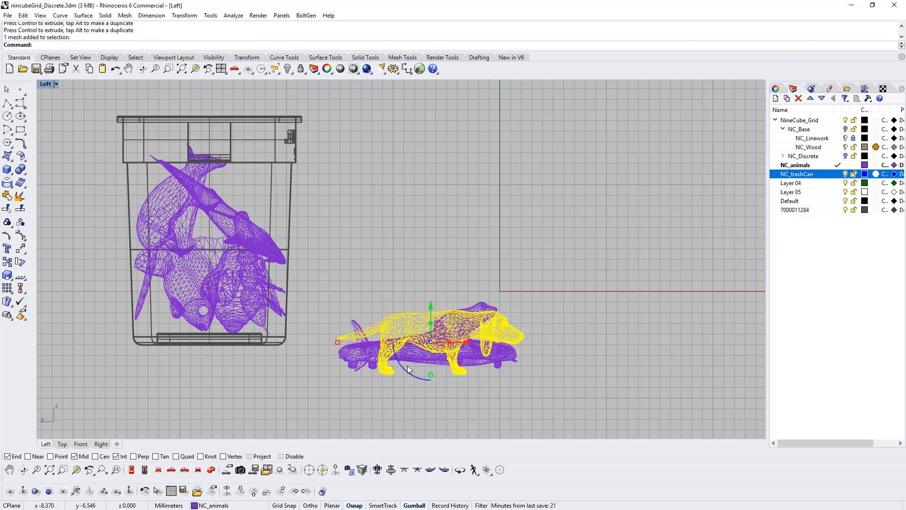
drag(406, 368, 463, 314)
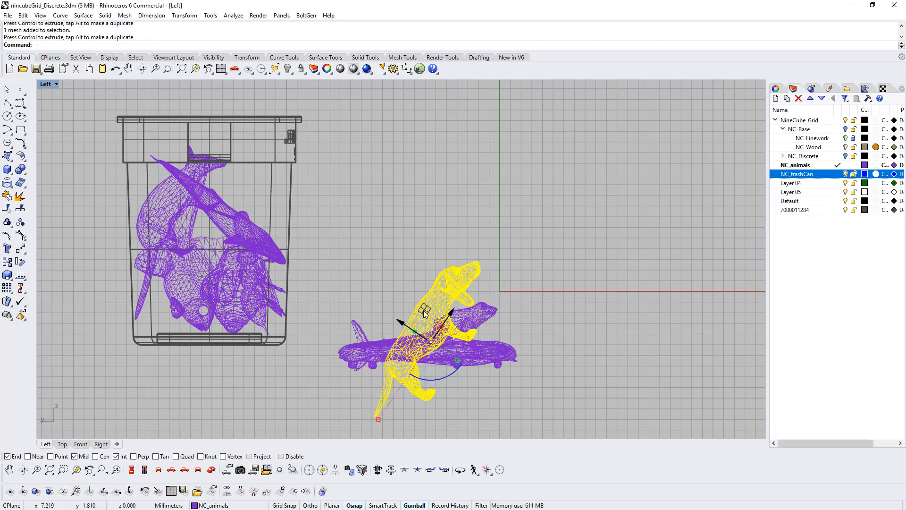
drag(442, 377, 267, 189)
- Tilt the frog and place it just under the trash can's rim, and stand the shark nose-up along the can wall below it
click(452, 326)
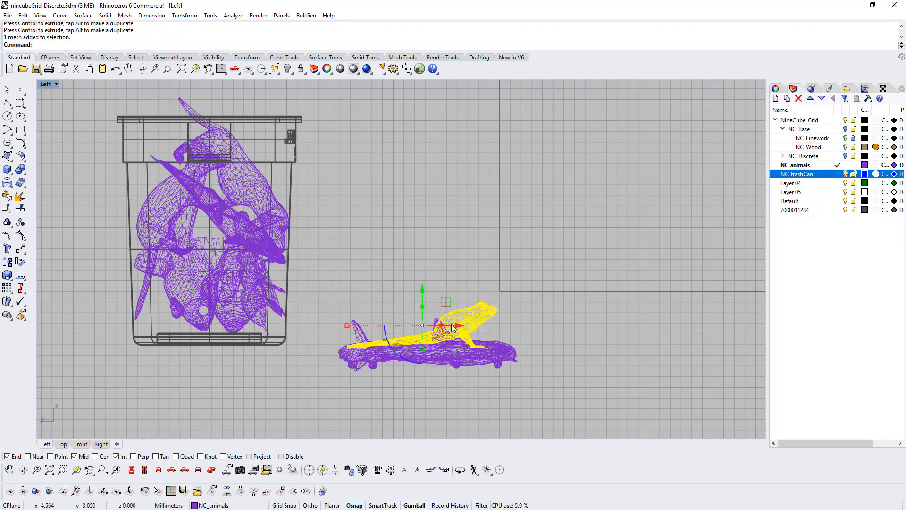
drag(402, 360, 484, 322)
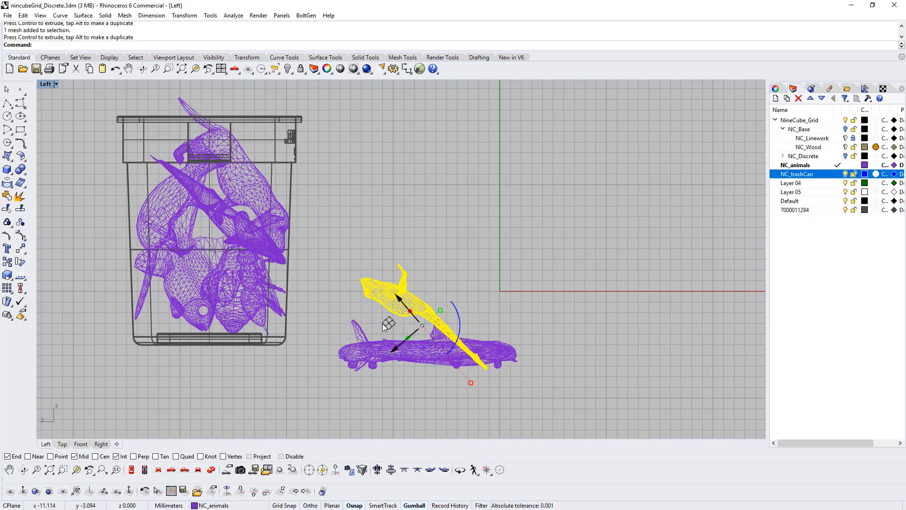
drag(383, 326, 150, 180)
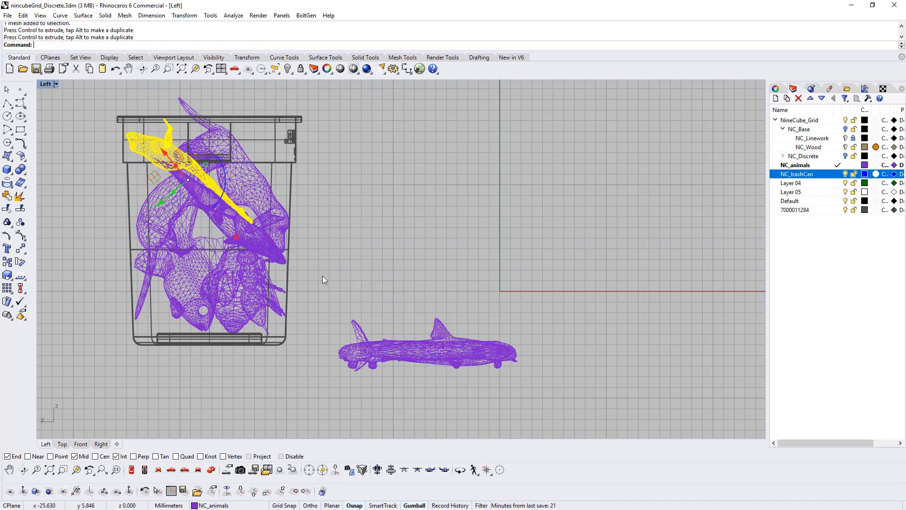
click(423, 339)
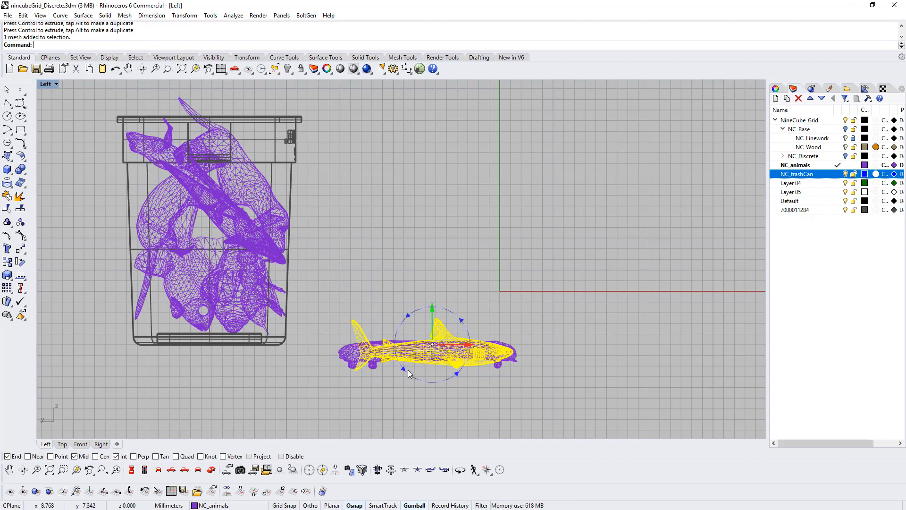
drag(409, 372, 469, 375)
drag(413, 325, 130, 229)
- Stand the long caterpillar-like animal upright against one trash can wall and place a tilted duplicate of it along the opposite wall
click(441, 352)
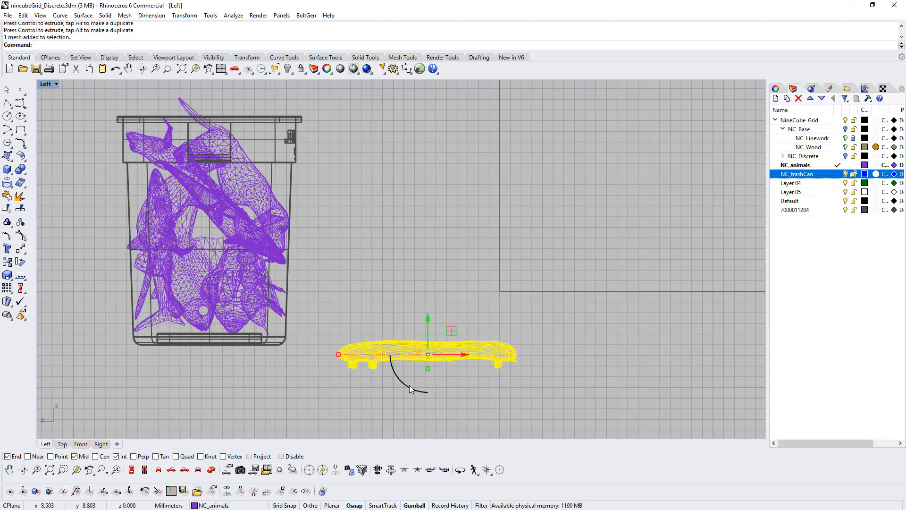
drag(409, 385, 390, 341)
drag(456, 372, 146, 252)
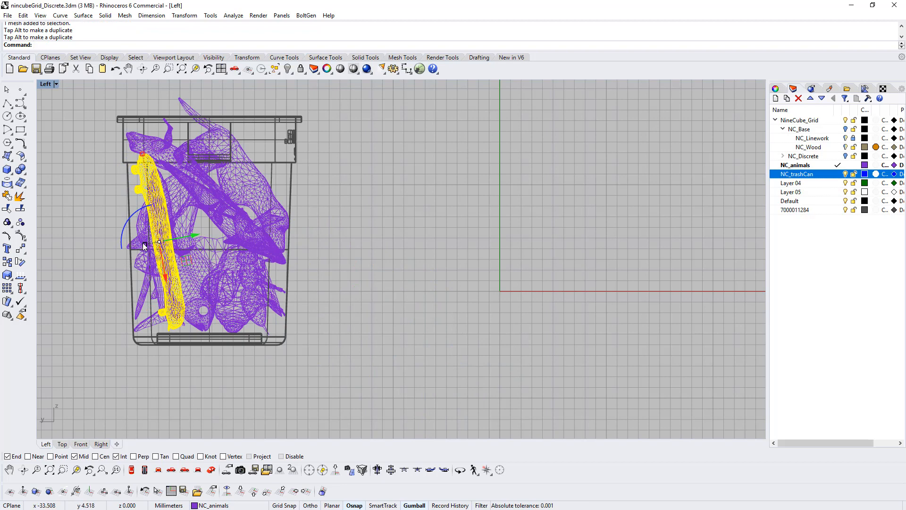
drag(128, 216, 136, 218)
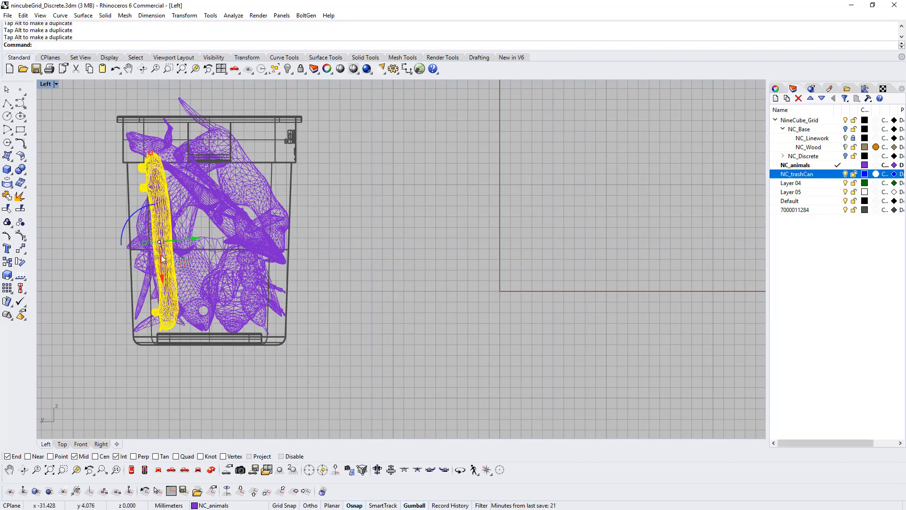
drag(183, 268, 293, 220)
drag(232, 209, 237, 206)
drag(287, 253, 293, 263)
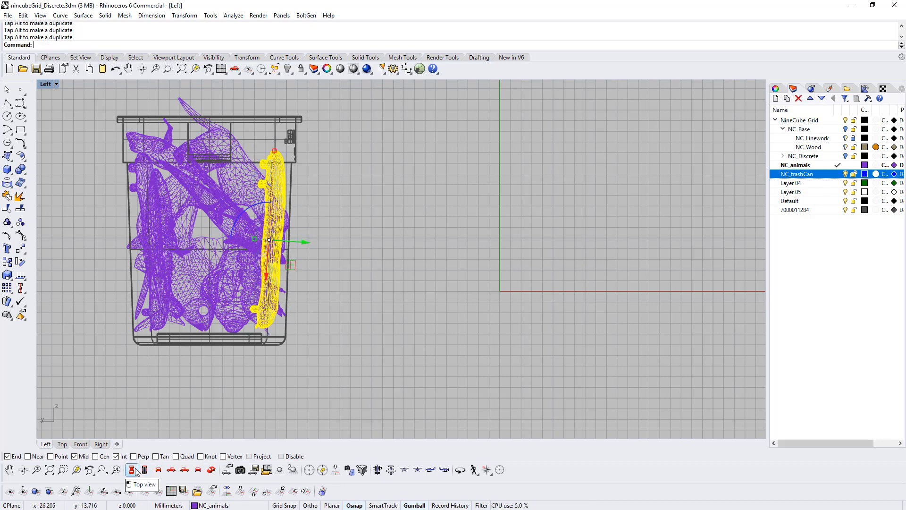
- In the front view, move the selected copy of the long animal and the shark sideways into the trash can
click(185, 469)
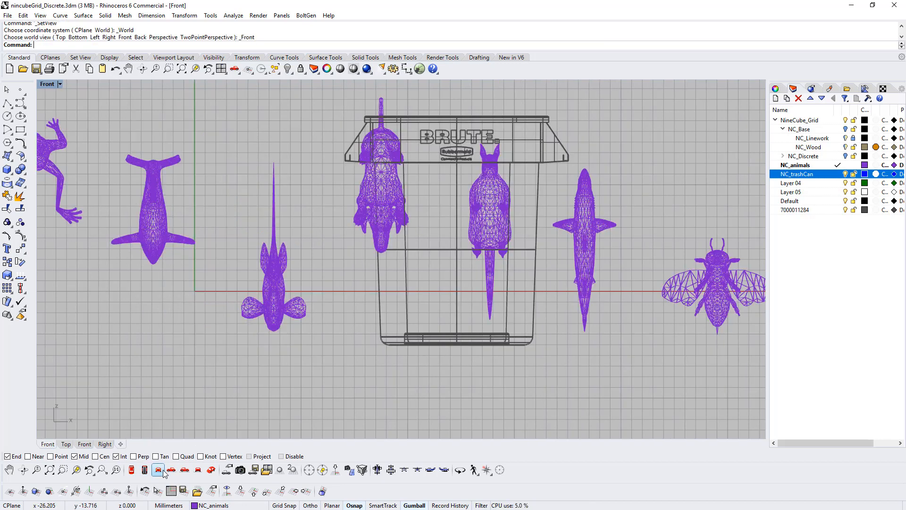
scroll(283, 278, down, 3)
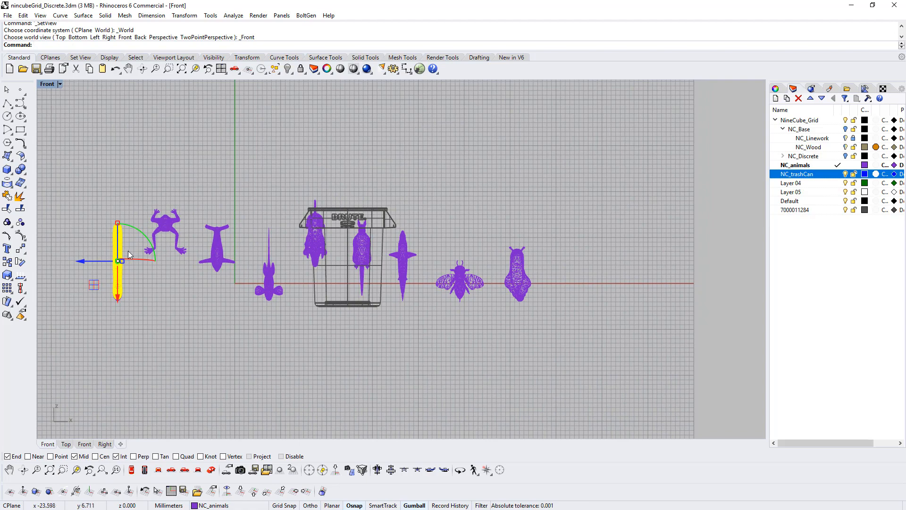
drag(85, 267, 287, 266)
click(405, 273)
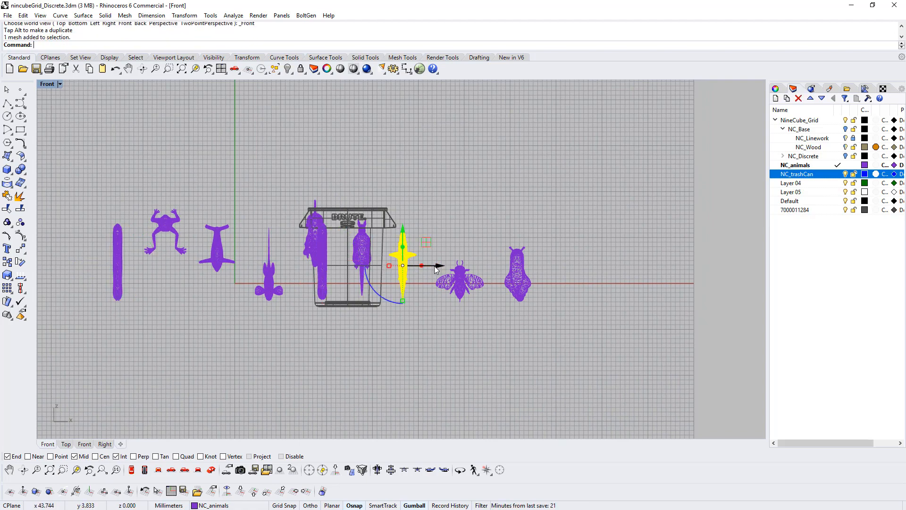
drag(437, 269, 363, 269)
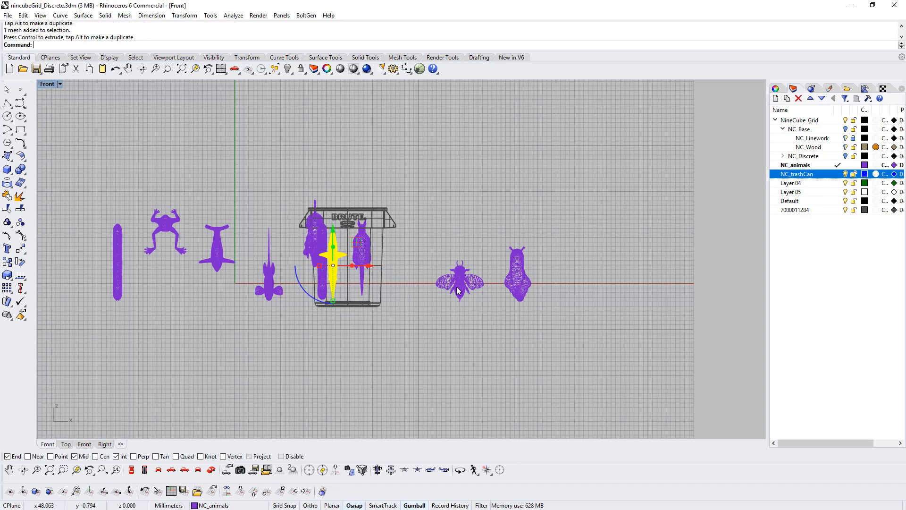
- In the front view, move the winged insect and the snail sideways into the lower part of the trash can
click(460, 282)
drag(494, 282, 337, 290)
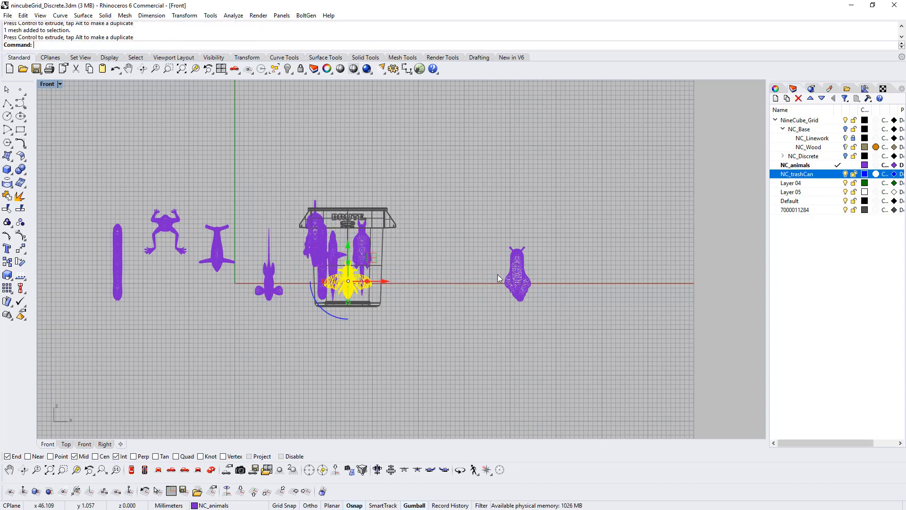
click(516, 282)
drag(550, 276, 400, 283)
- In the front view, move the whale to the middle of the trash can and shift the dog inward from the can's side
click(221, 258)
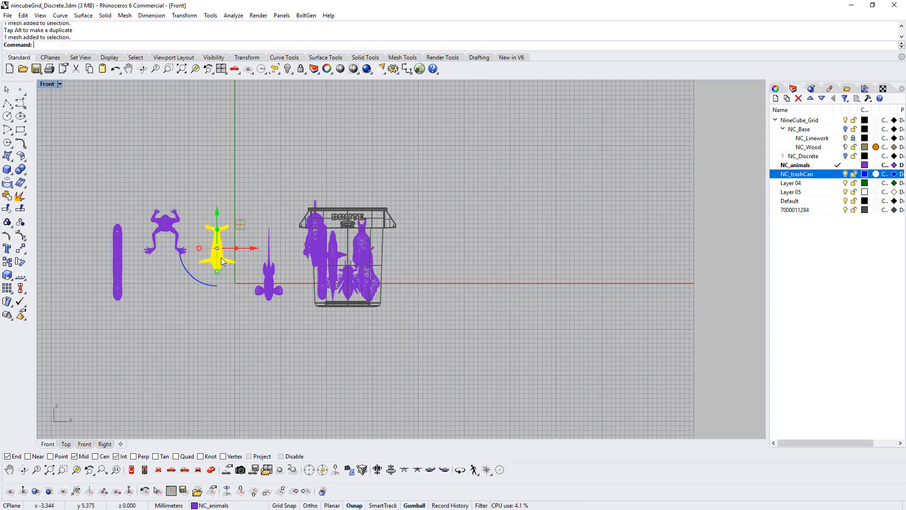
drag(261, 250, 389, 250)
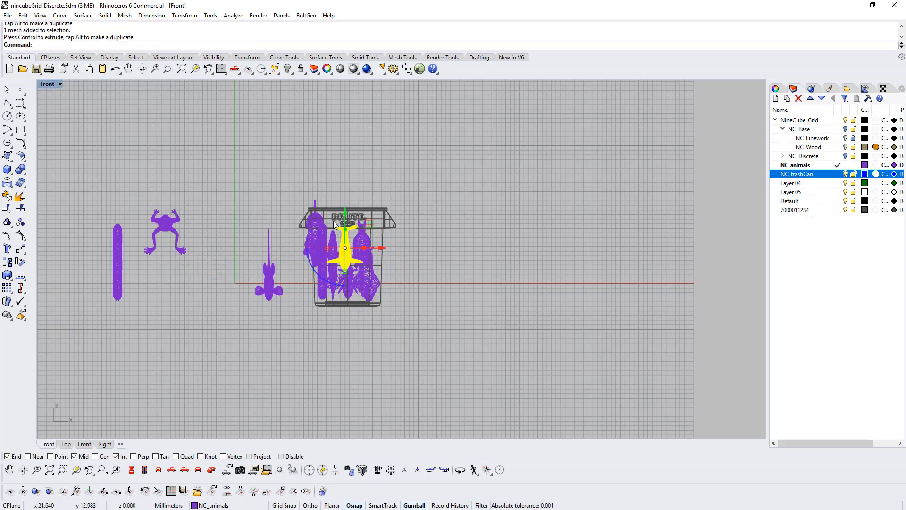
click(316, 222)
click(347, 240)
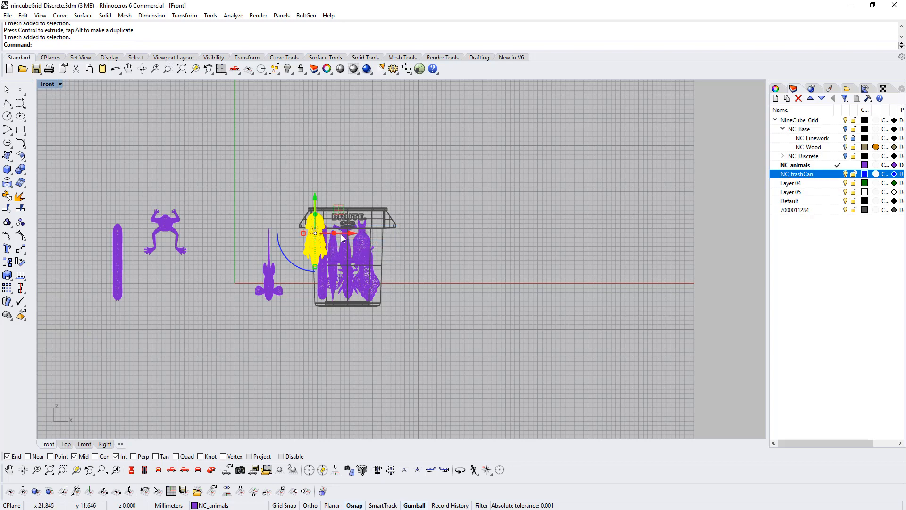
drag(352, 234, 371, 233)
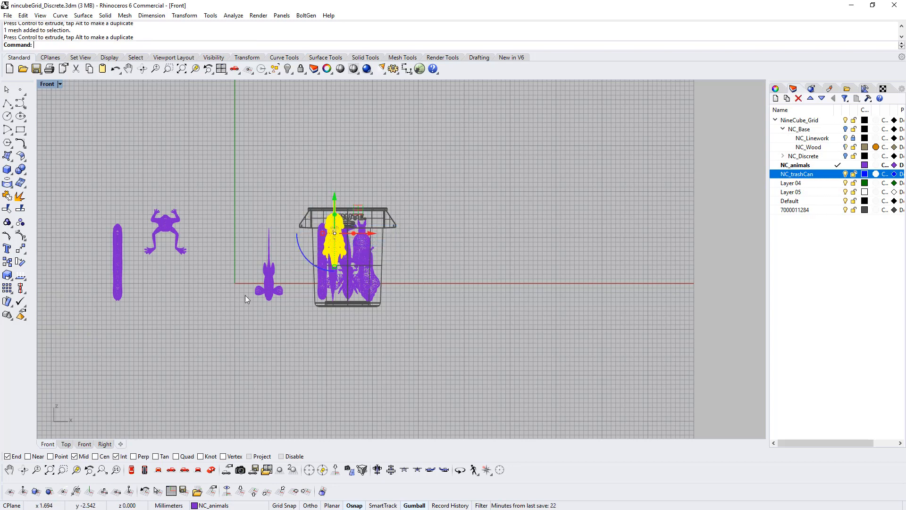
- In the front view, move the long-tailed animal, the frog and the remaining caterpillar-like animal sideways into the trash can
click(271, 280)
drag(308, 265, 406, 266)
click(171, 221)
drag(203, 231, 399, 238)
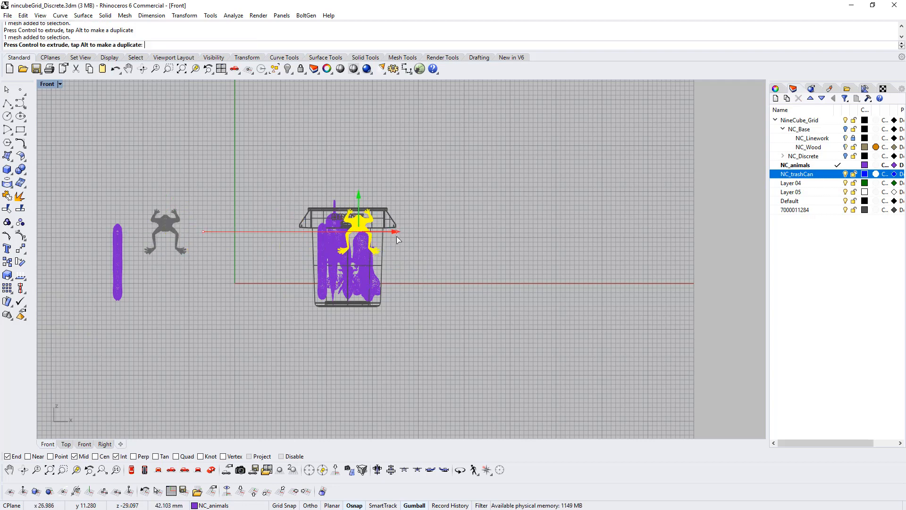
click(117, 277)
drag(156, 263, 413, 263)
- In the perspective view, shift the caterpillar-like animal and the small animal at the opposite wall toward the trash can's middle
click(212, 471)
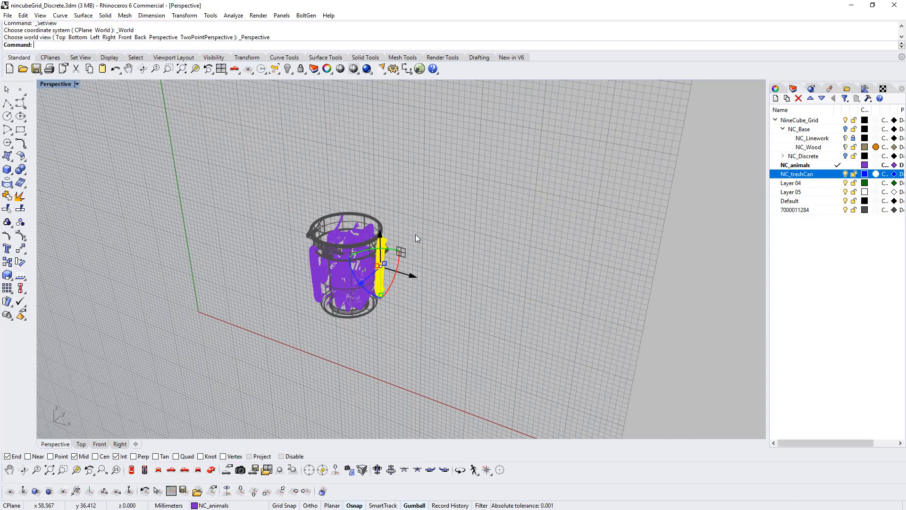
scroll(359, 236, up, 9)
right_drag(369, 239, 394, 319)
drag(428, 286, 356, 299)
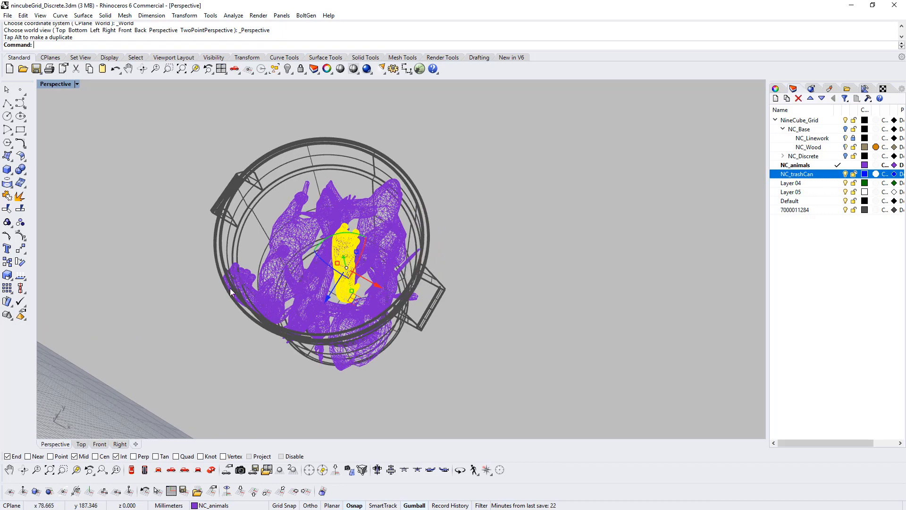
click(249, 276)
drag(261, 331, 311, 288)
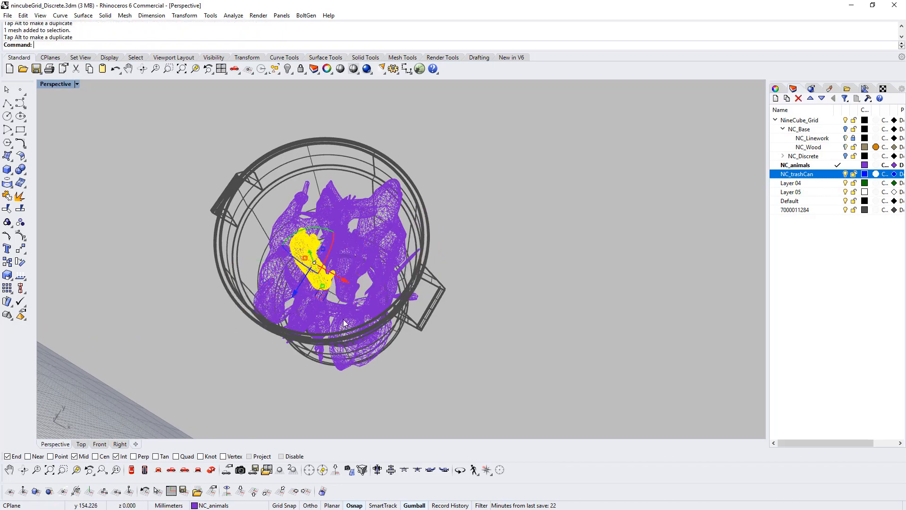
- Place a rotated duplicate of the four-legged animal across the trash can and slide it inward from the wall
right_drag(310, 288, 281, 329)
click(321, 217)
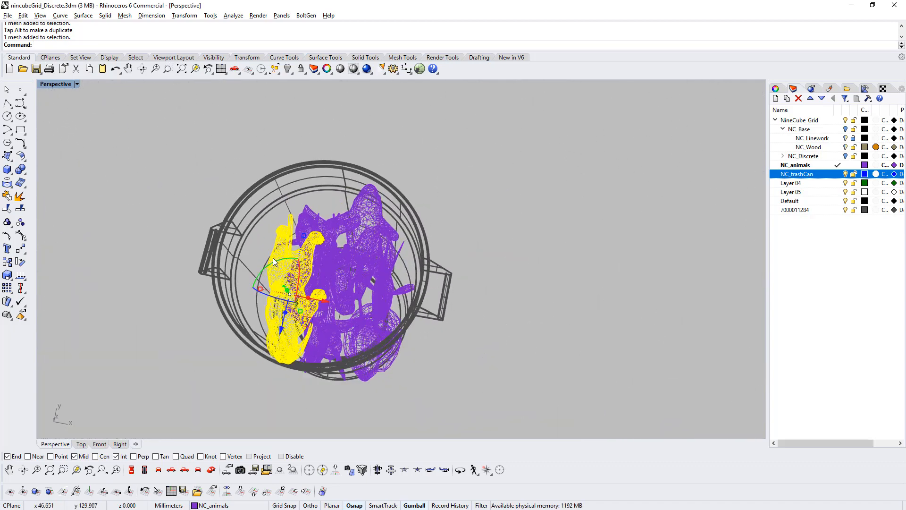
drag(273, 257, 264, 306)
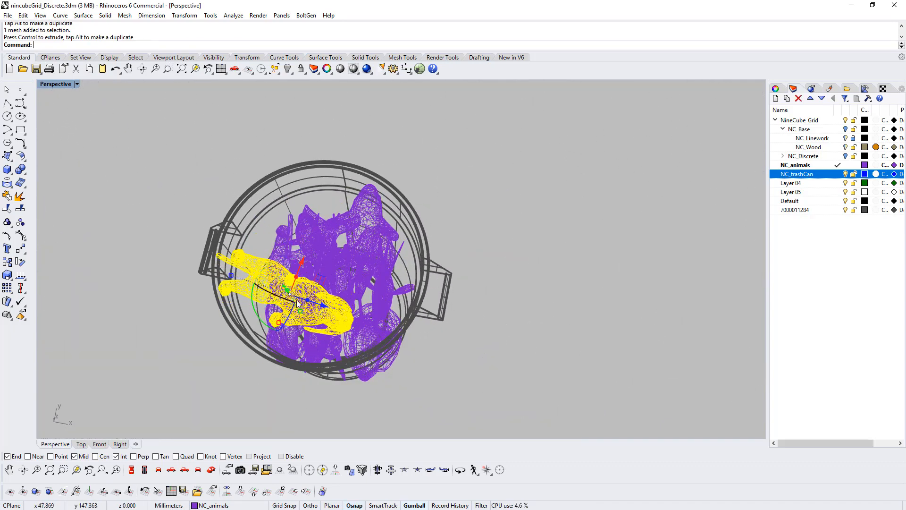
drag(321, 304, 349, 313)
- Make a duplicate of the frog turned to face the opposite way and lower it slightly inside the trash can
click(385, 238)
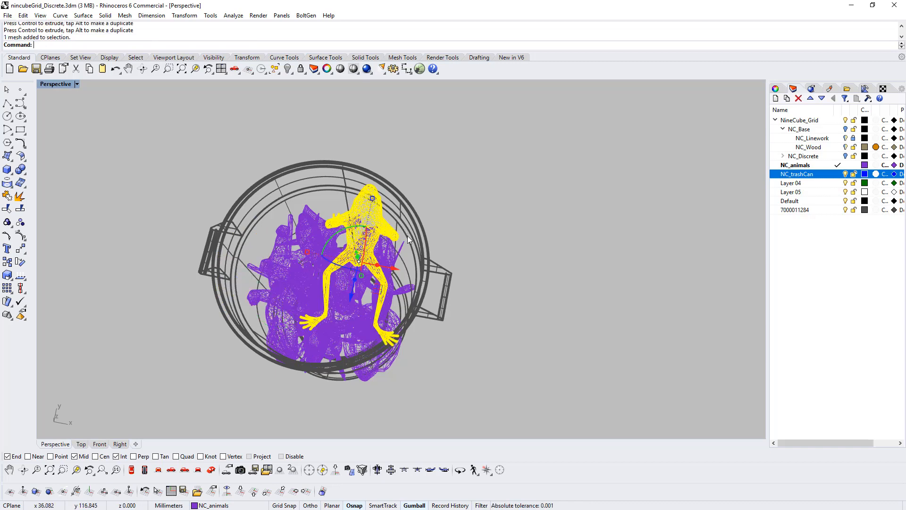
drag(324, 241, 403, 272)
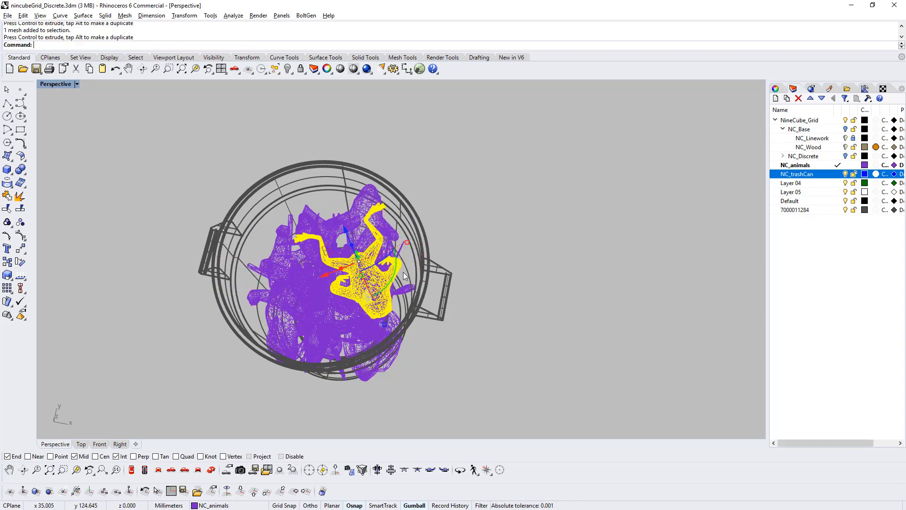
mouse_move(326, 250)
mouse_down()
mouse_move(317, 276)
mouse_move(328, 263)
mouse_up()
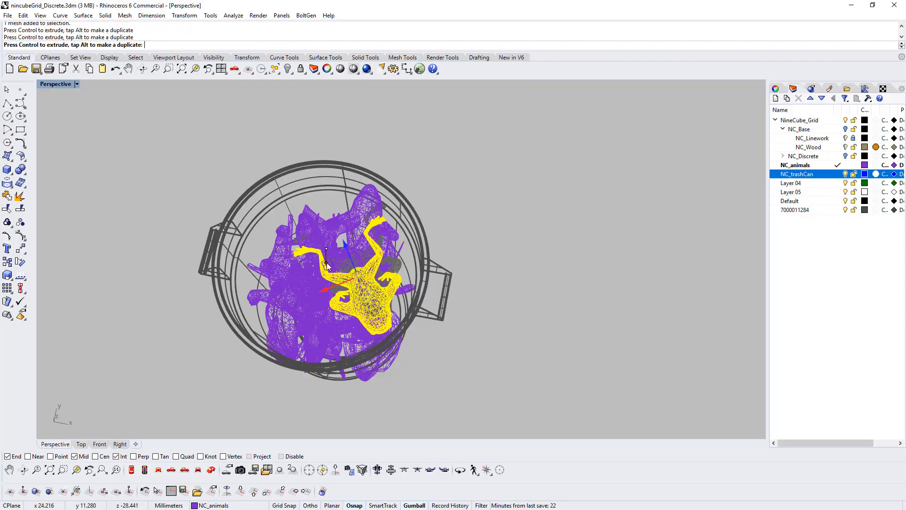
- Place a duplicate of the shark farther inside the trash can and flip the copy upside down
right_drag(328, 263, 401, 212)
scroll(401, 259, up, 10)
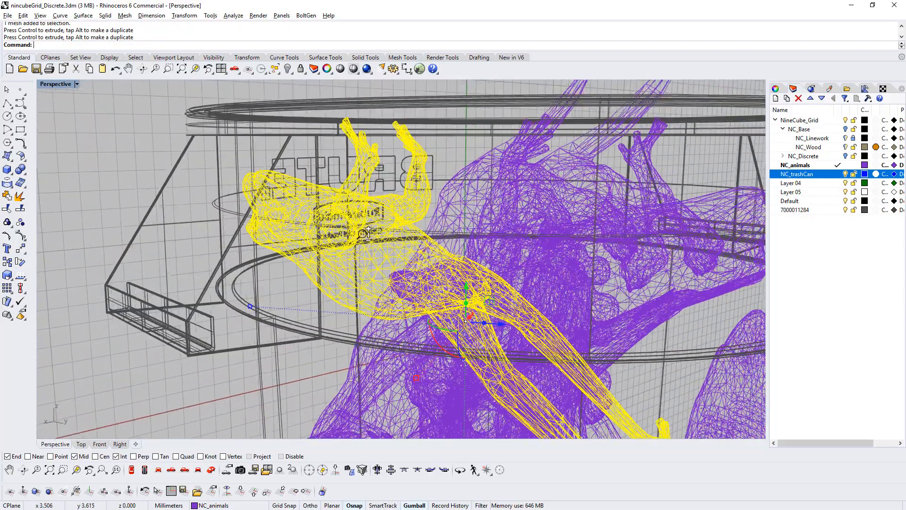
scroll(401, 259, down, 7)
right_drag(540, 294, 446, 321)
click(446, 321)
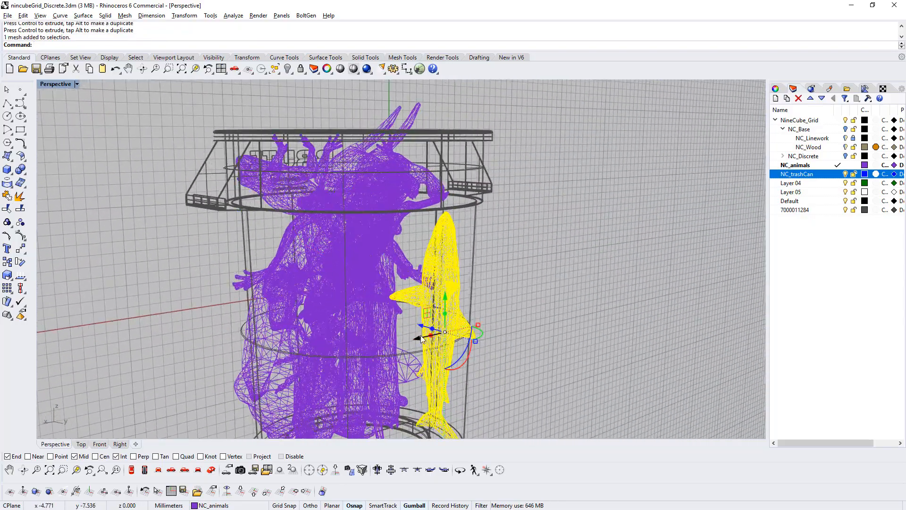
drag(419, 339, 361, 347)
right_drag(361, 346, 430, 352)
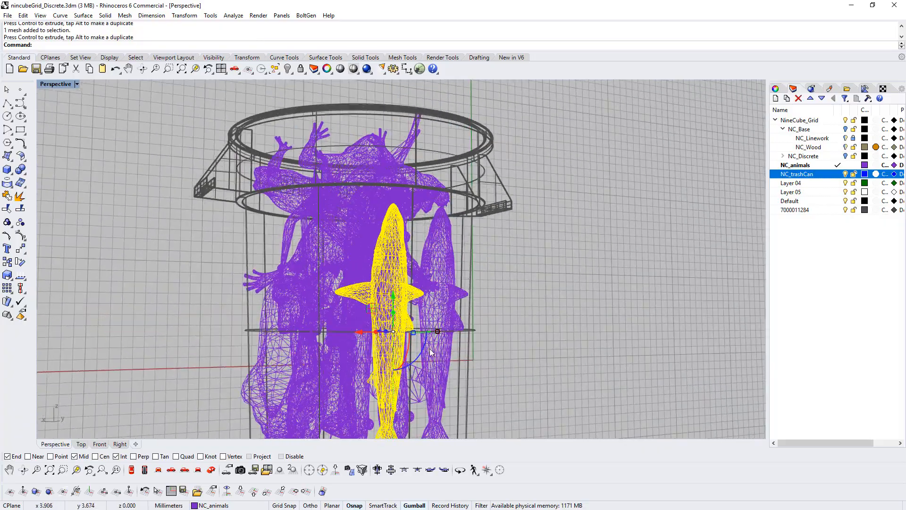
drag(423, 357, 321, 302)
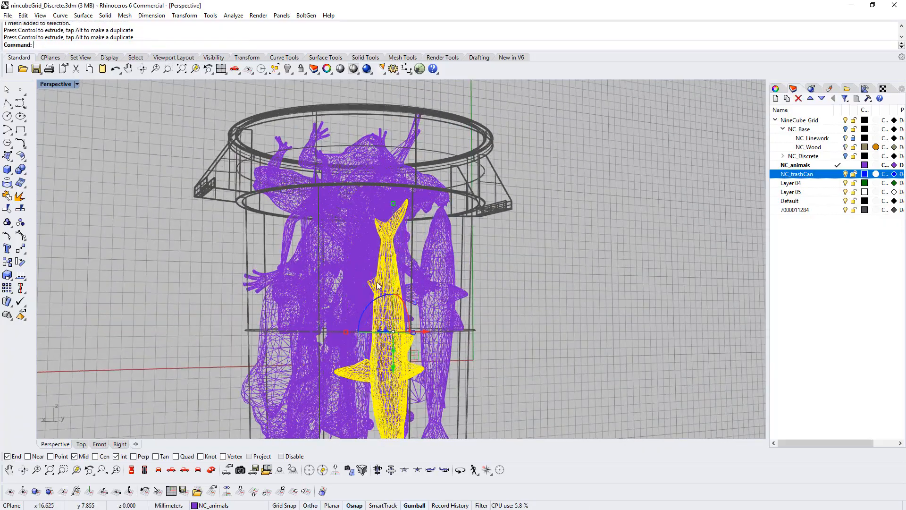
- Rotate the upside-down long-tailed animal and adjust its position inside the trash can
right_drag(321, 302, 415, 359)
click(340, 381)
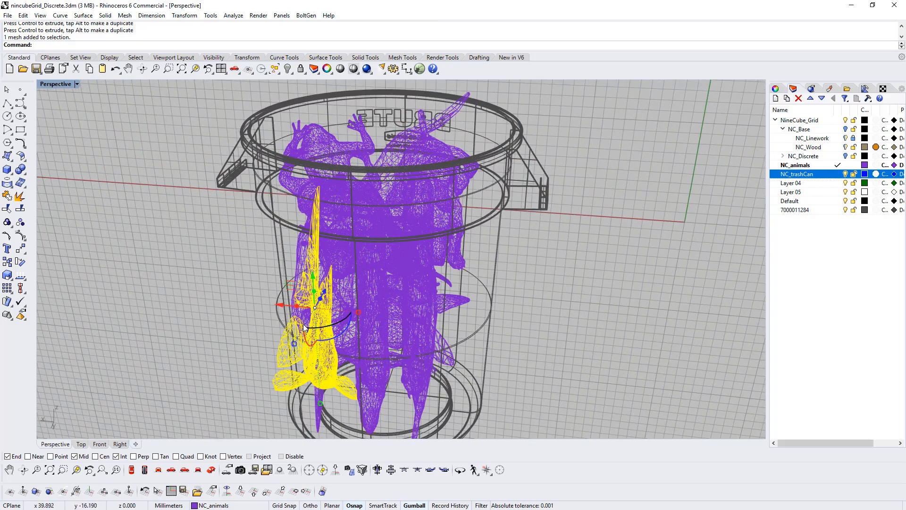
drag(347, 317, 293, 331)
right_drag(385, 279, 341, 321)
drag(349, 284, 384, 319)
right_drag(519, 293, 378, 279)
- Make a rotated duplicate of the winged insect and shift it sideways in the lower part of the trash can
click(449, 352)
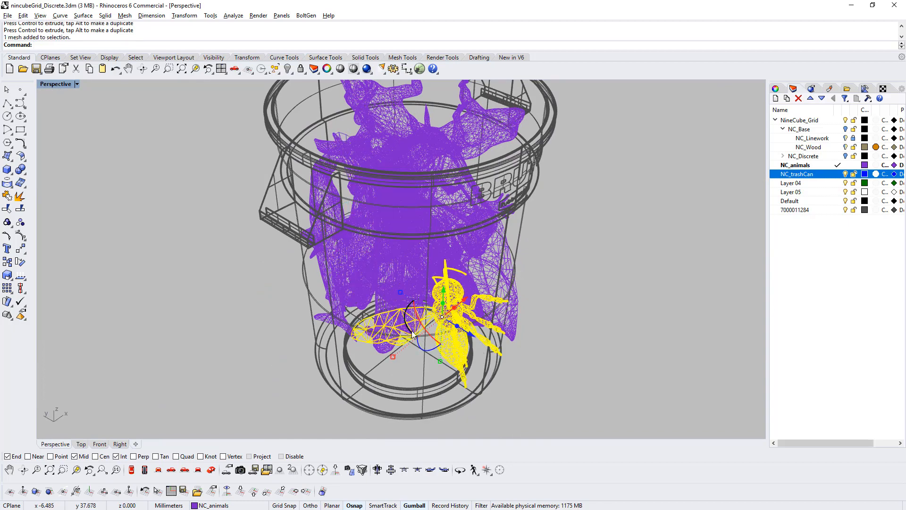
drag(407, 324, 532, 318)
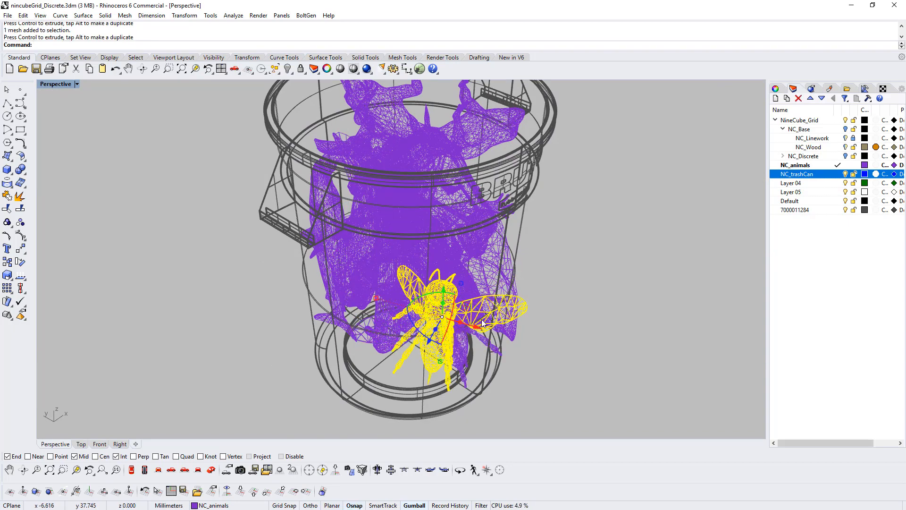
right_drag(482, 323, 481, 336)
drag(461, 328, 407, 330)
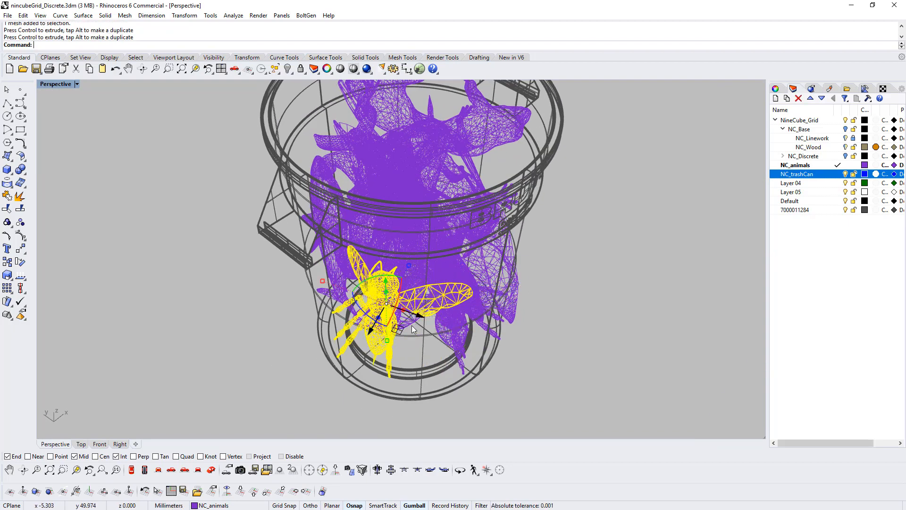
- Rotate the winged insect copy head-down against the trash can's wall
right_drag(467, 330, 461, 263)
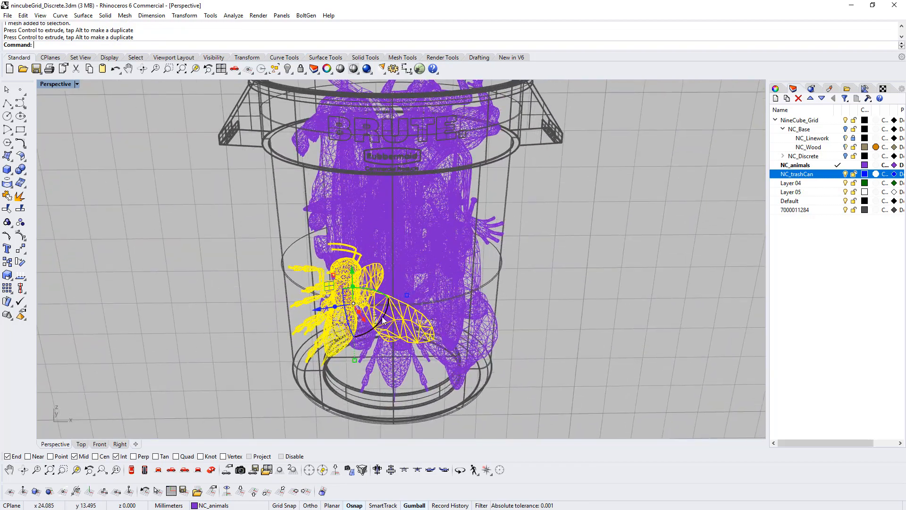
drag(383, 320, 343, 309)
right_drag(512, 291, 437, 324)
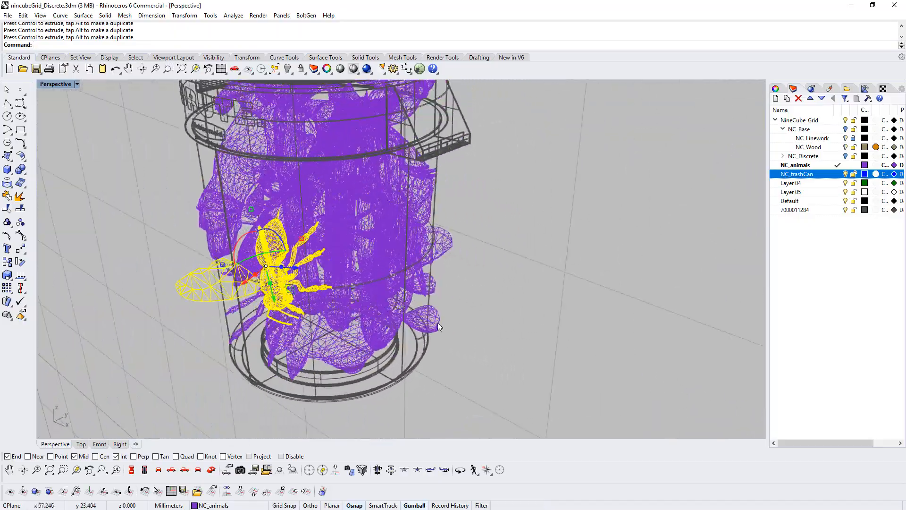
- Pick the whale mesh hmp_body out of the overlapping animals and reposition it inside the trash can
click(438, 322)
right_drag(577, 268, 522, 314)
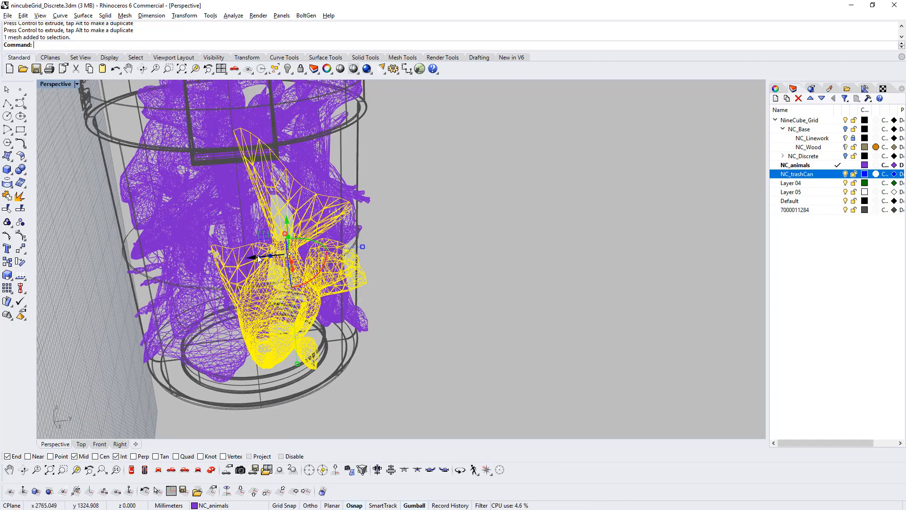
click(245, 230)
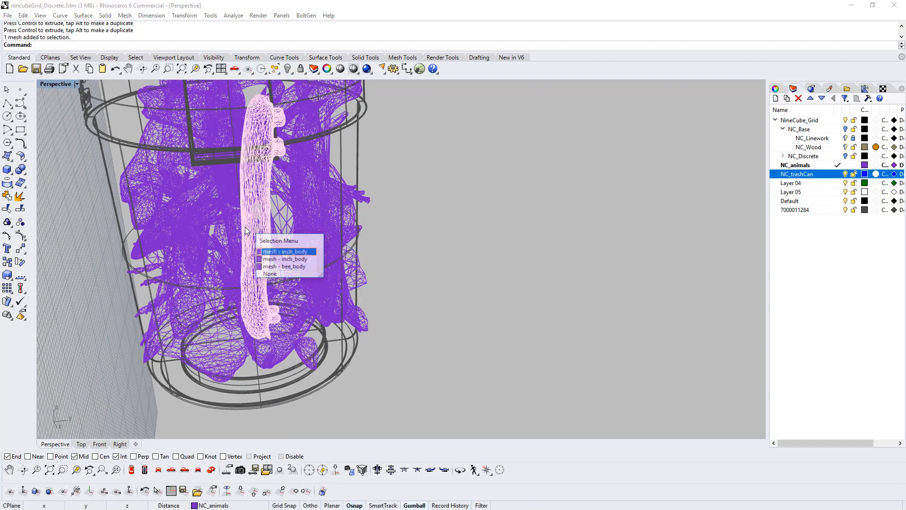
click(230, 231)
click(203, 243)
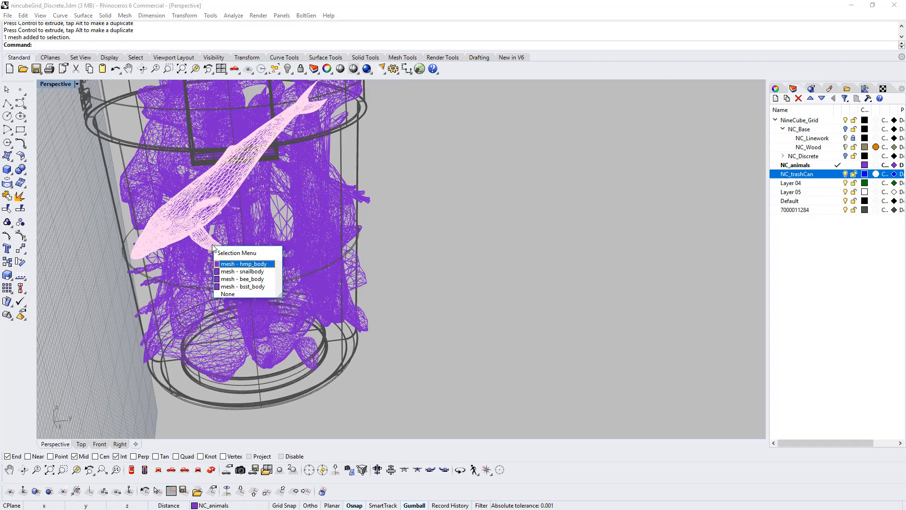
click(239, 264)
right_drag(231, 232, 221, 211)
drag(221, 211, 285, 245)
right_drag(448, 241, 496, 217)
click(496, 217)
- Place a rotated duplicate of the frog so that it leans out over the trash can's rim
scroll(470, 267, down, 5)
right_drag(522, 278, 435, 290)
click(410, 242)
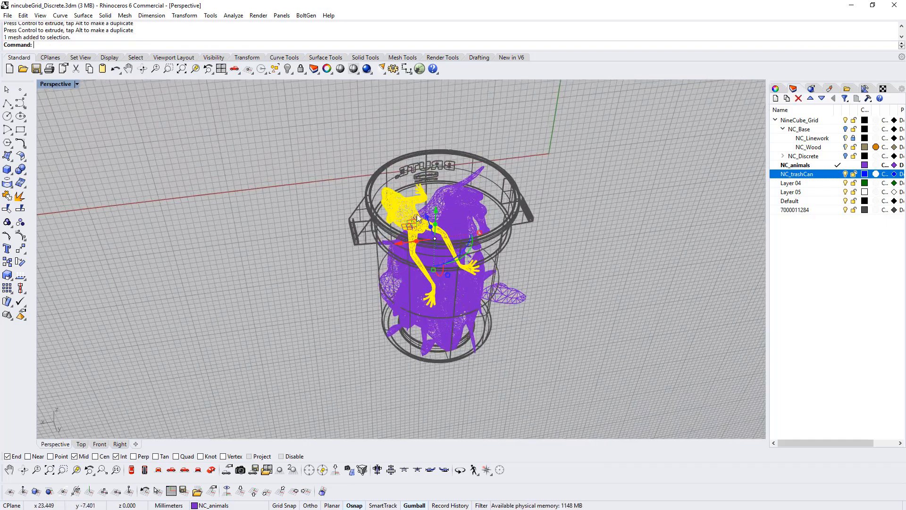
drag(409, 242, 496, 246)
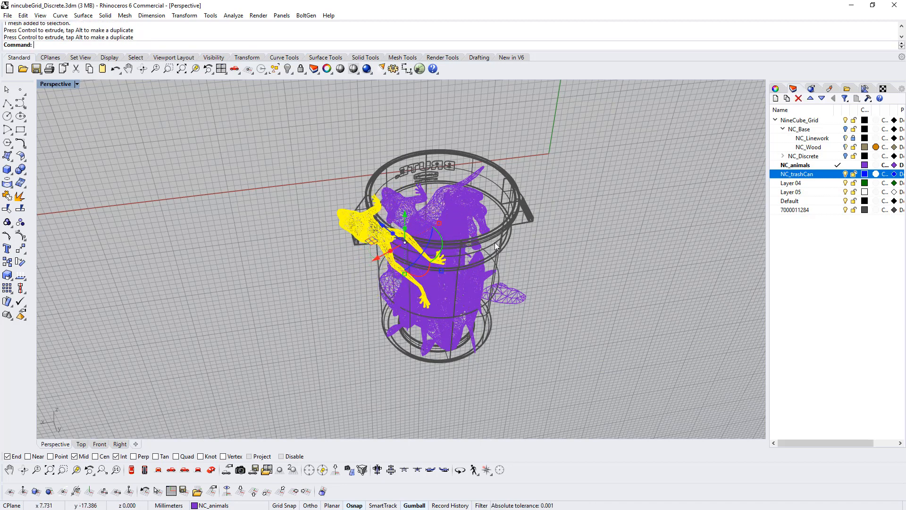
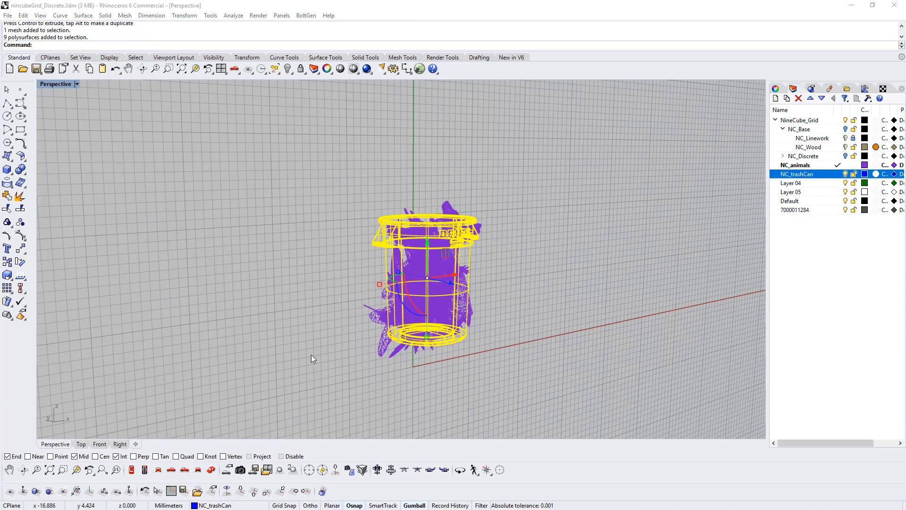
- Set the perspective view to the Shaded display mode and look over the packed trash can from several sides
right_drag(385, 341, 344, 318)
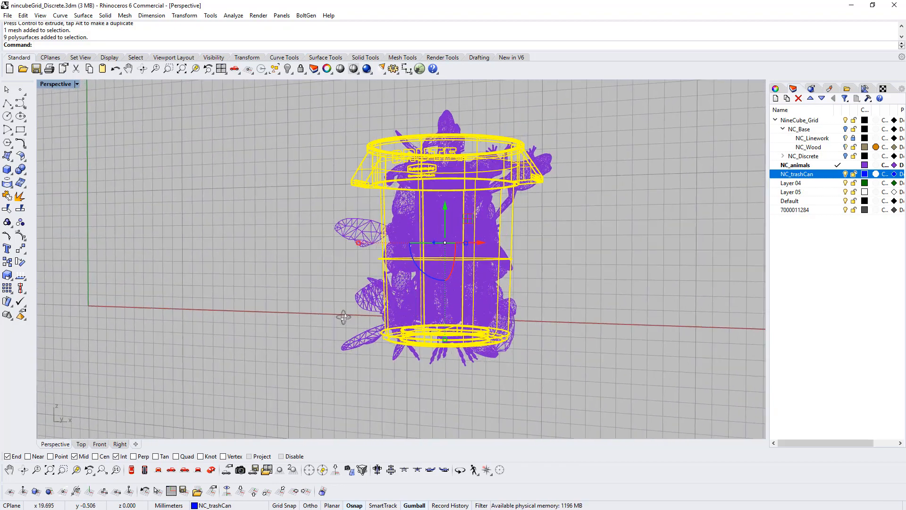
click(356, 60)
click(19, 57)
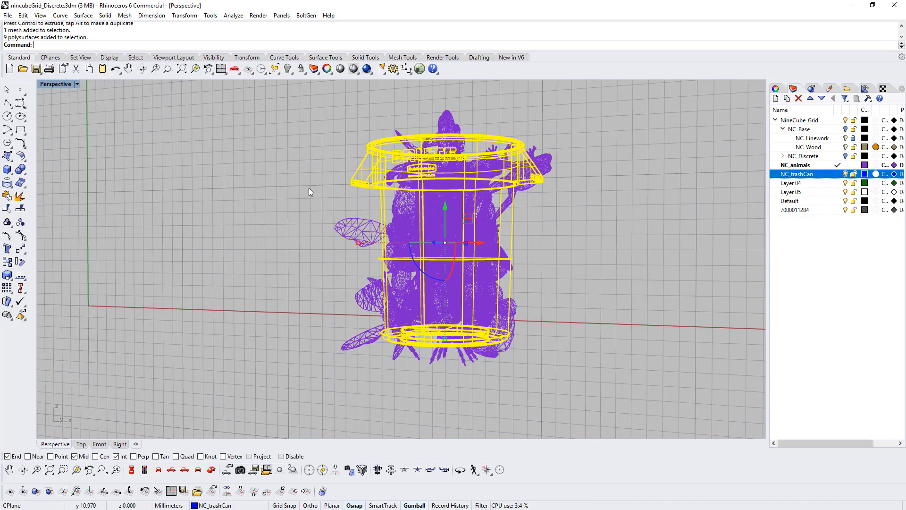
right_drag(324, 235, 330, 221)
click(351, 72)
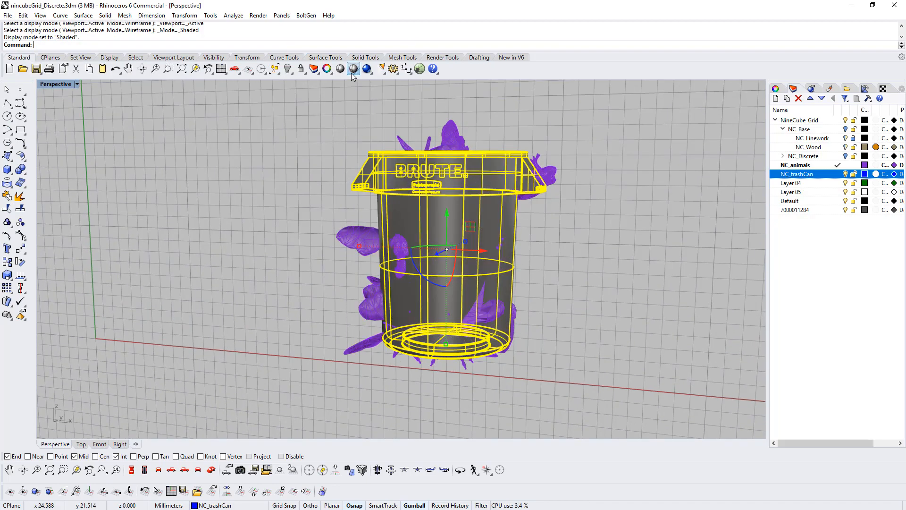
mouse_move(415, 221)
right_down()
mouse_move(544, 228)
mouse_move(505, 217)
mouse_move(486, 279)
mouse_move(471, 261)
mouse_move(500, 217)
mouse_move(527, 206)
mouse_move(498, 217)
right_up()
scroll(506, 228, up, 7)
scroll(486, 279, down, 5)
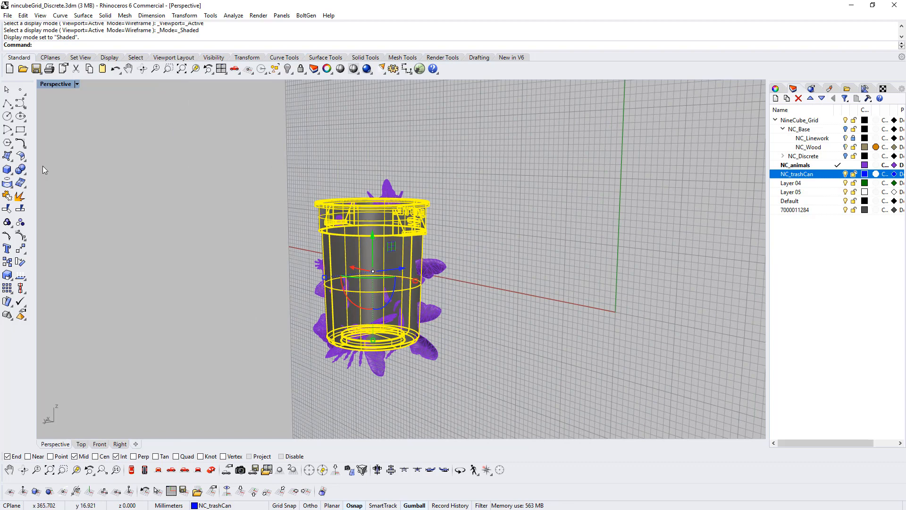
- Open the Mesh Tools as a floating palette beside the trash can
click(25, 185)
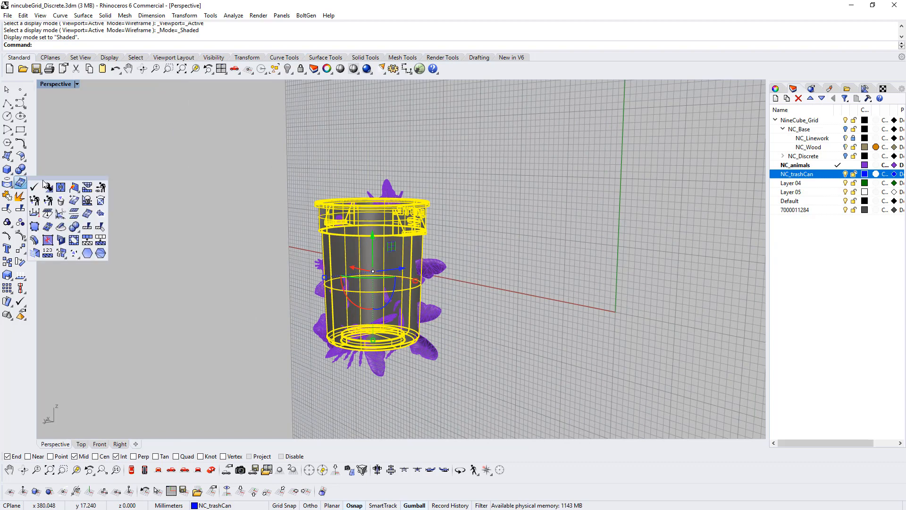
drag(43, 178, 131, 154)
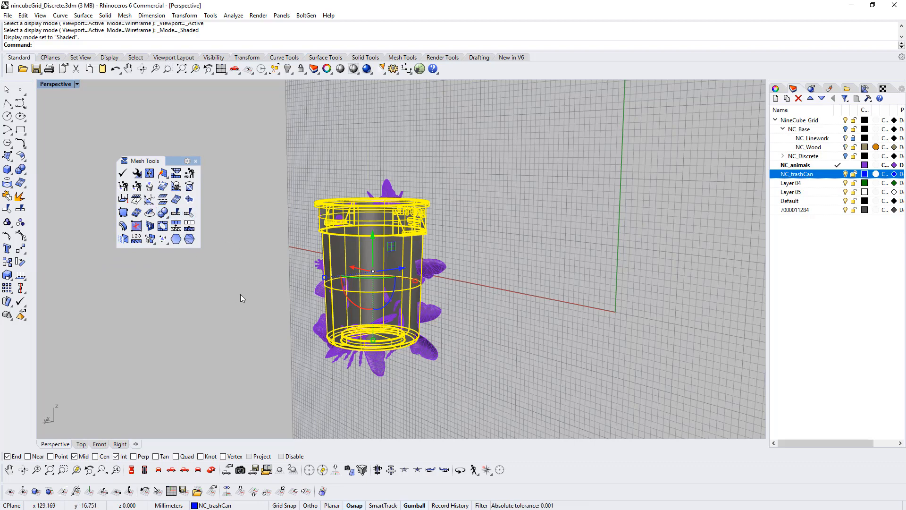
- Select all the animal meshes without the trash can and join them into a single mesh
right_drag(236, 274, 271, 271)
drag(257, 137, 479, 405)
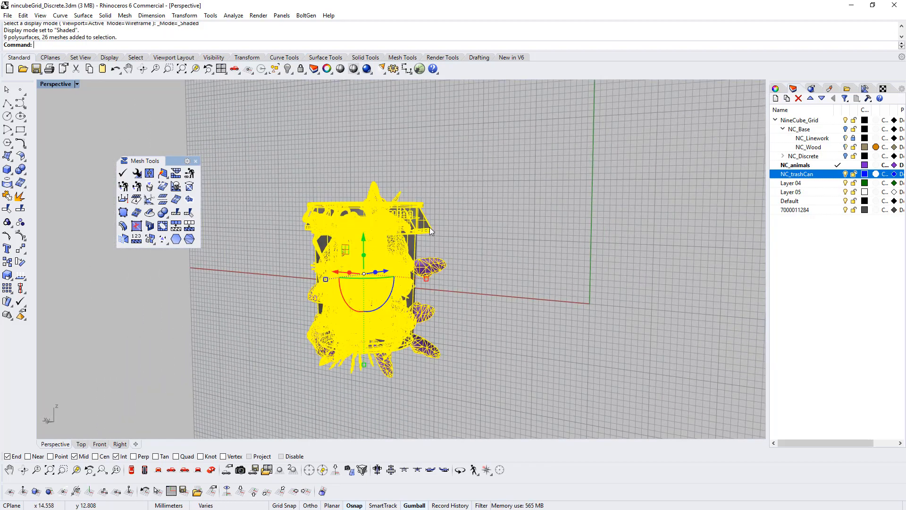
ctrl+click(430, 228)
right_drag(281, 269, 259, 258)
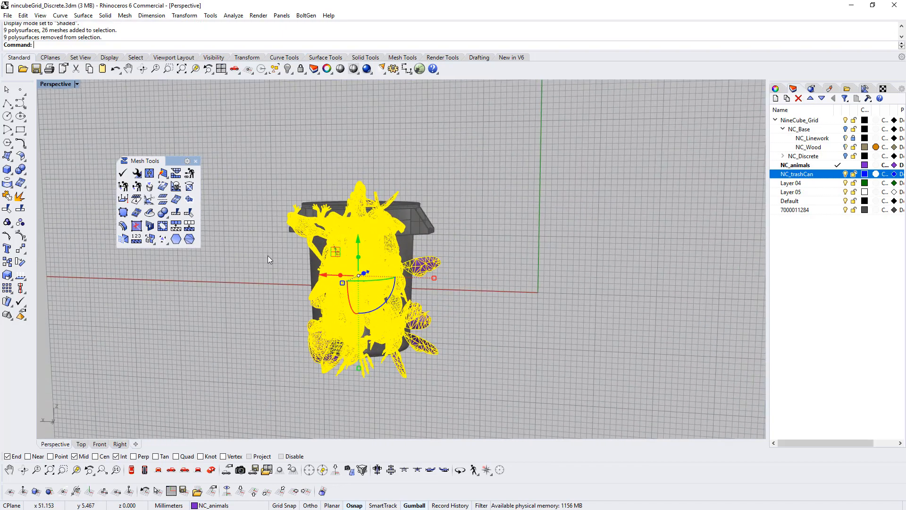
middle_click(268, 256)
click(271, 267)
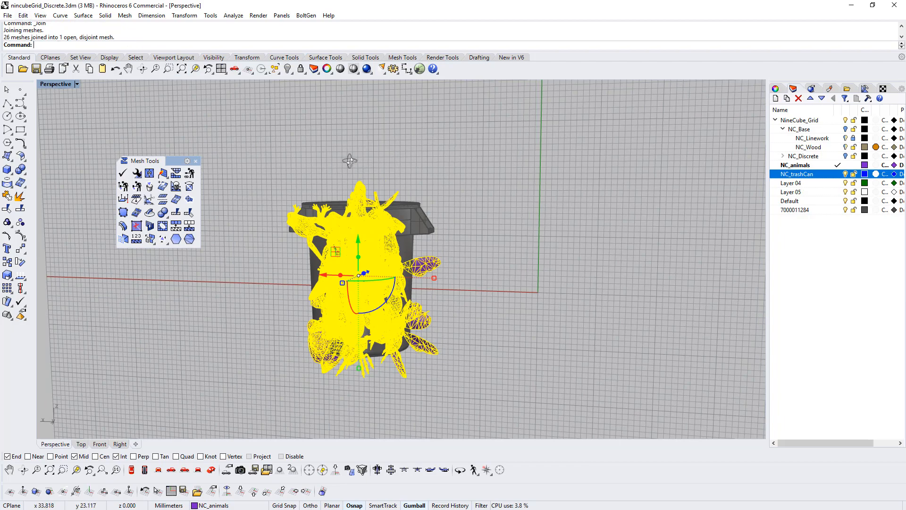
right_drag(350, 161, 352, 164)
shift+right_drag(338, 221, 367, 206)
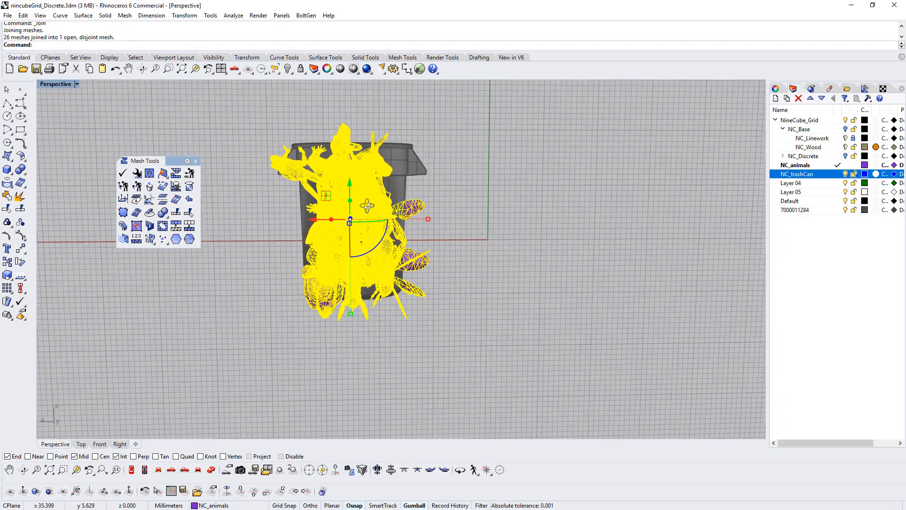
- Try to split the joined animal mesh using the trash can as the cutting object
click(181, 216)
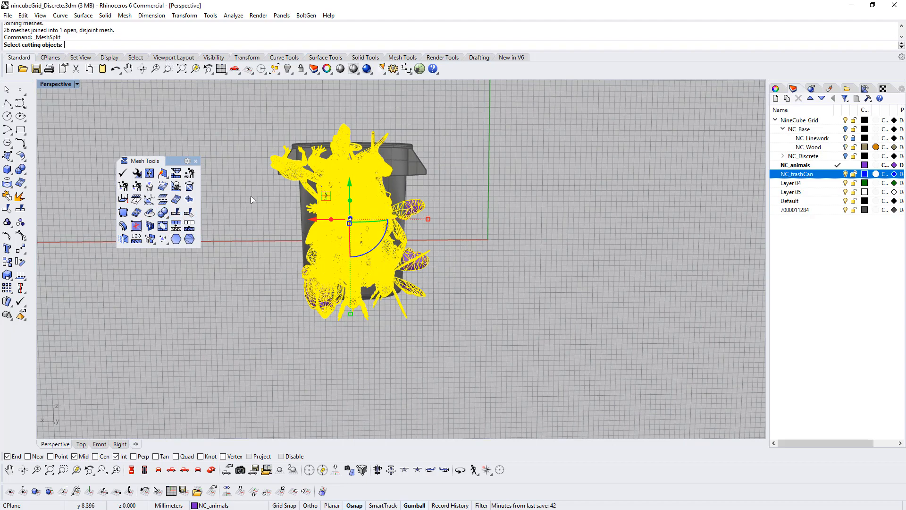
click(298, 210)
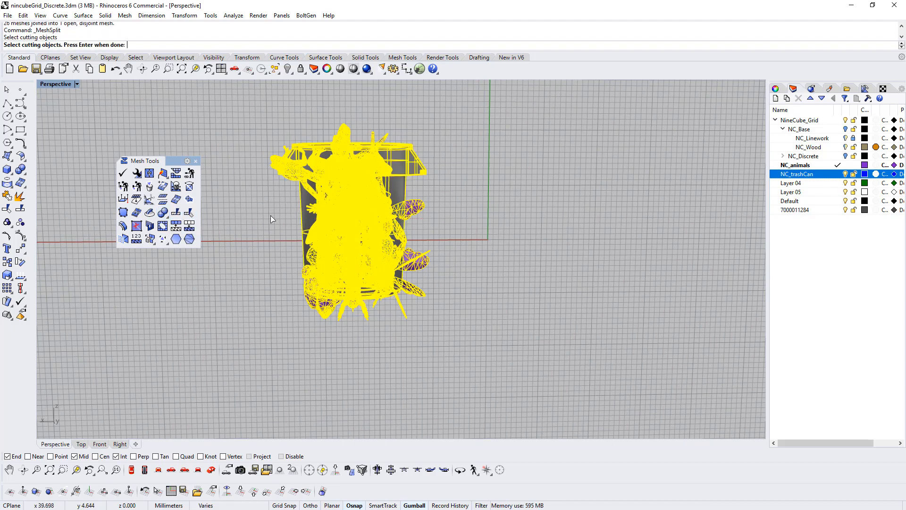
key(Return)
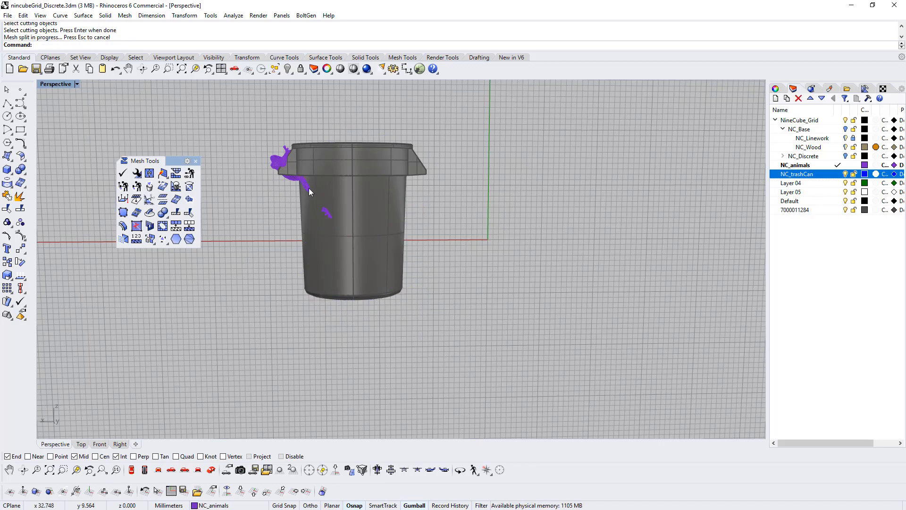
right_drag(265, 216, 296, 242)
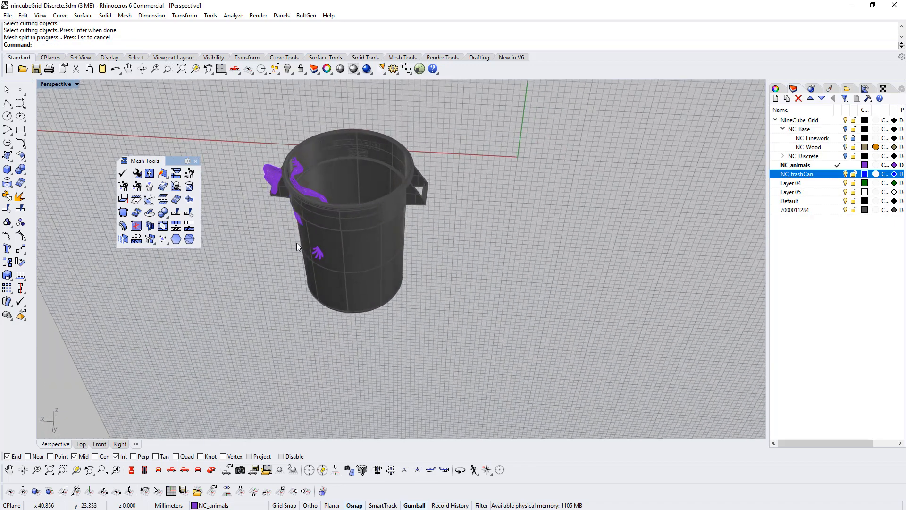
key(ctrl+z)
- Check the packed trash can in the Back and perspective views and move the Mesh Tools palette farther away from it
right_drag(255, 295, 435, 261)
click(424, 265)
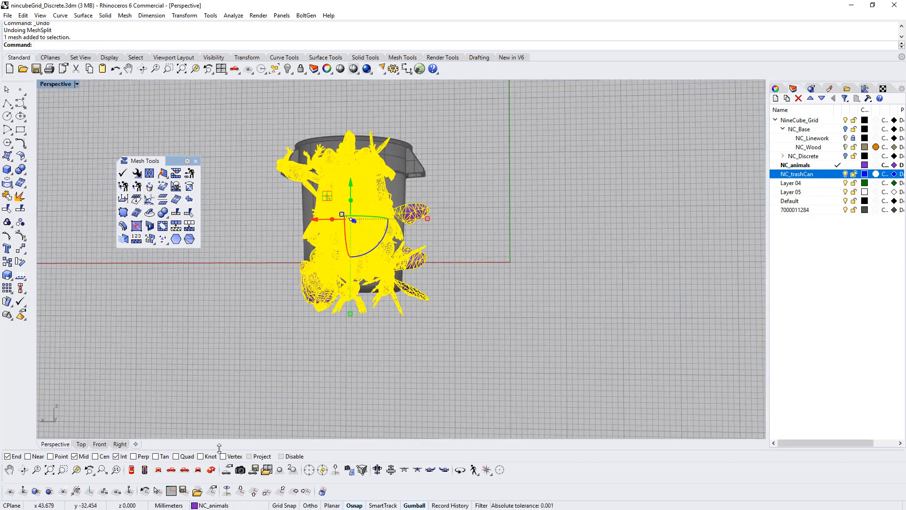
click(197, 473)
click(420, 316)
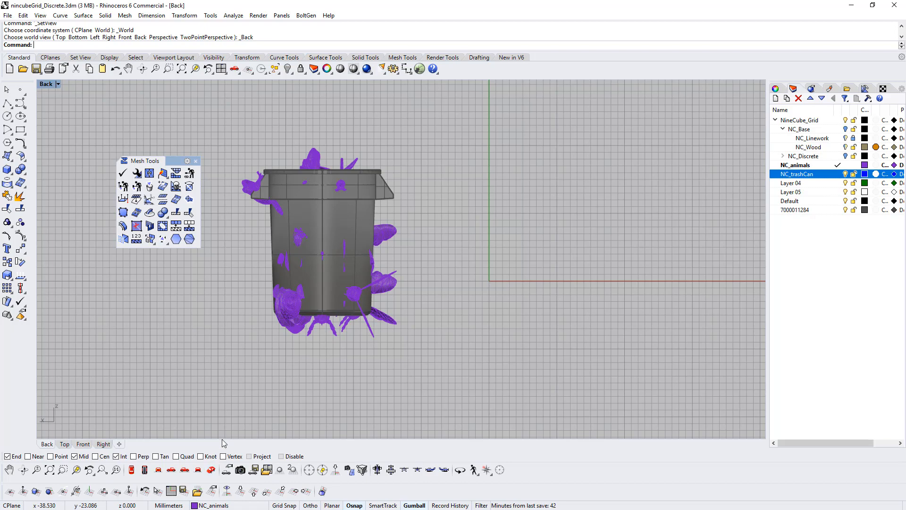
drag(179, 162, 136, 174)
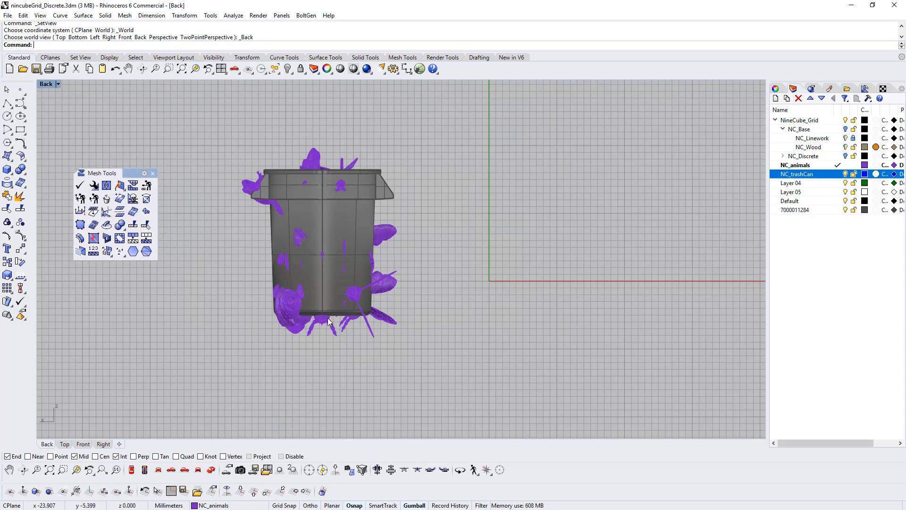
click(211, 471)
right_drag(401, 269, 439, 253)
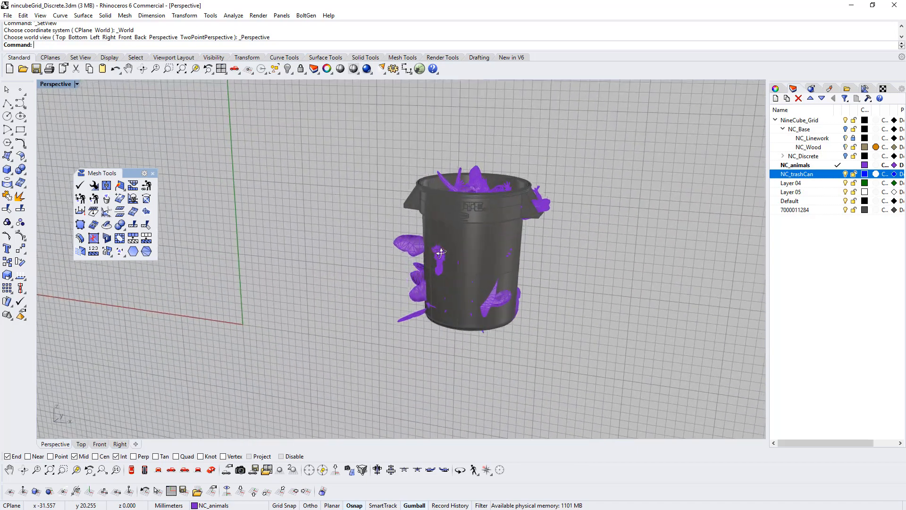
- Show the NC_Base layer and hide its NC_Wood sublayer so that only the grid linework is displayed
click(845, 129)
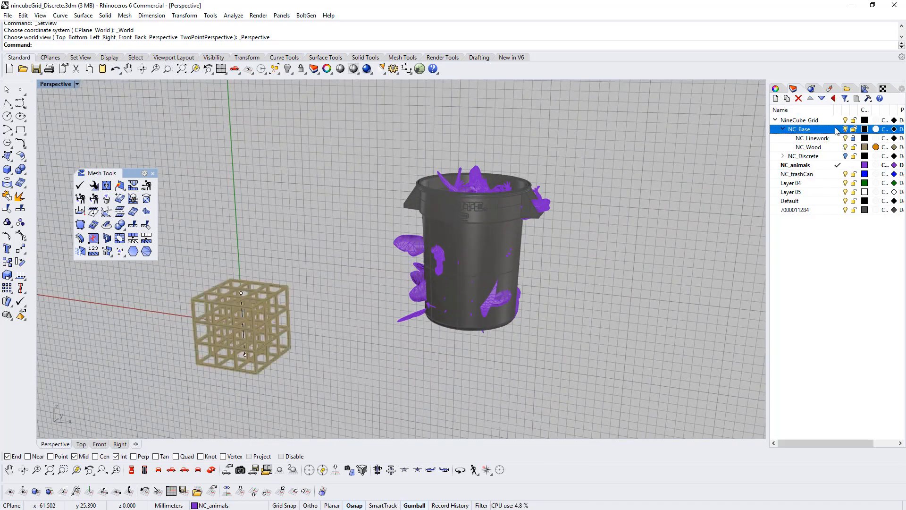
right_drag(522, 204, 477, 208)
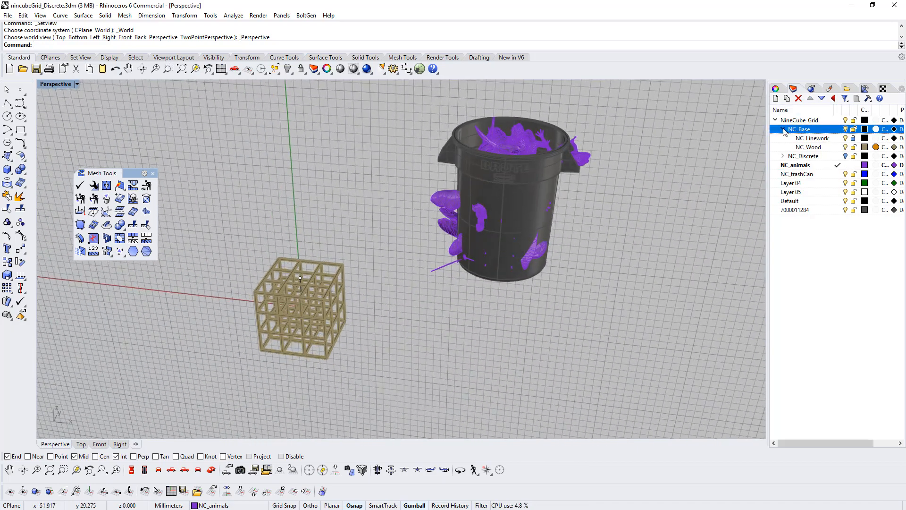
click(845, 147)
right_drag(592, 174, 539, 185)
- Select the trash can together with the animals and move them onto the grid linework
drag(362, 132, 613, 371)
right_drag(613, 371, 482, 172)
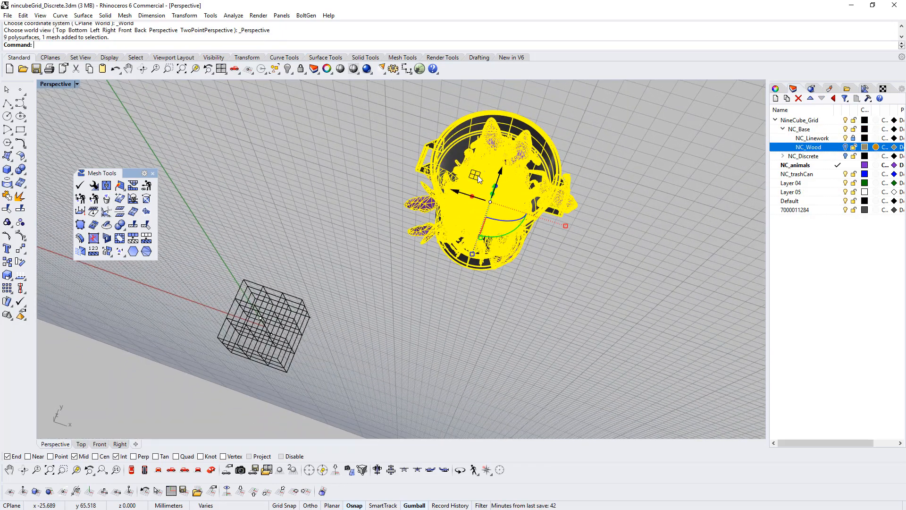
drag(478, 178, 261, 296)
right_drag(261, 296, 366, 196)
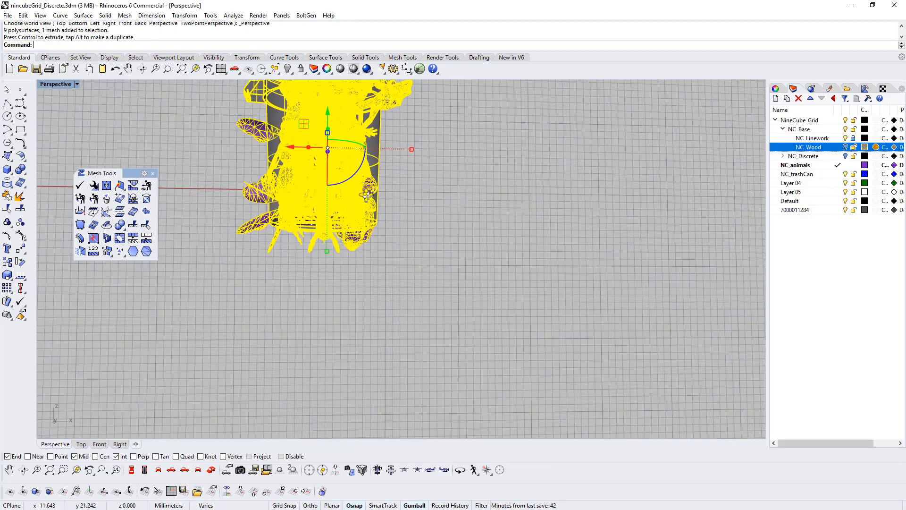
- In the Wireframe display and the Left view, lower the can and animals until the grid sits centred well above the can's base
right_click(353, 69)
right_drag(354, 226, 345, 306)
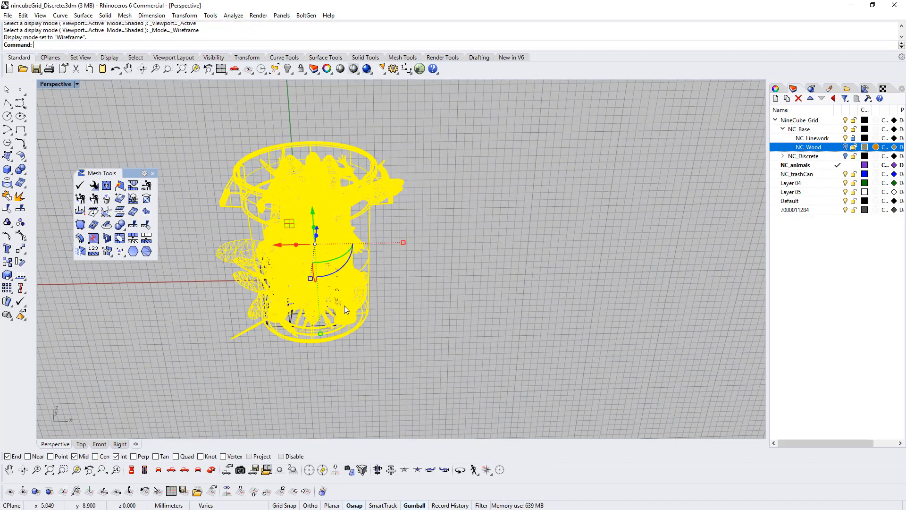
click(184, 469)
scroll(395, 220, up, 6)
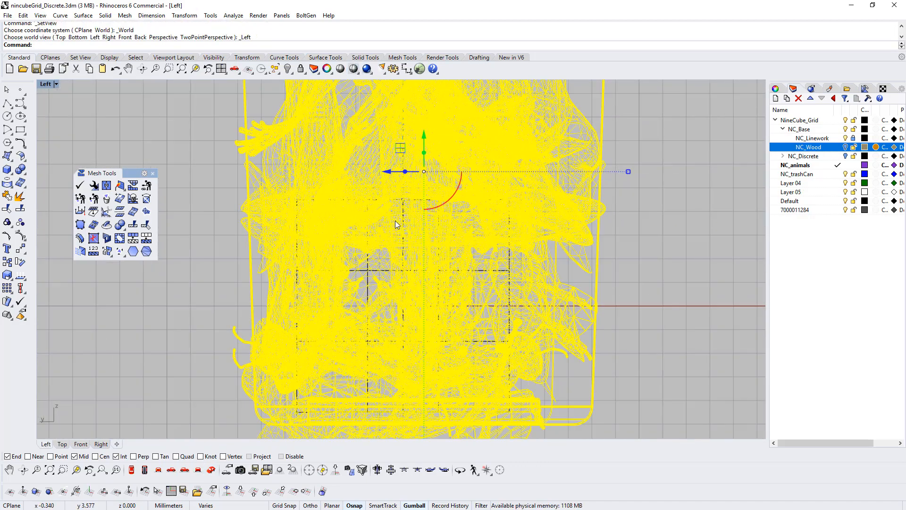
scroll(395, 220, down, 5)
drag(352, 201, 343, 234)
scroll(356, 292, up, 10)
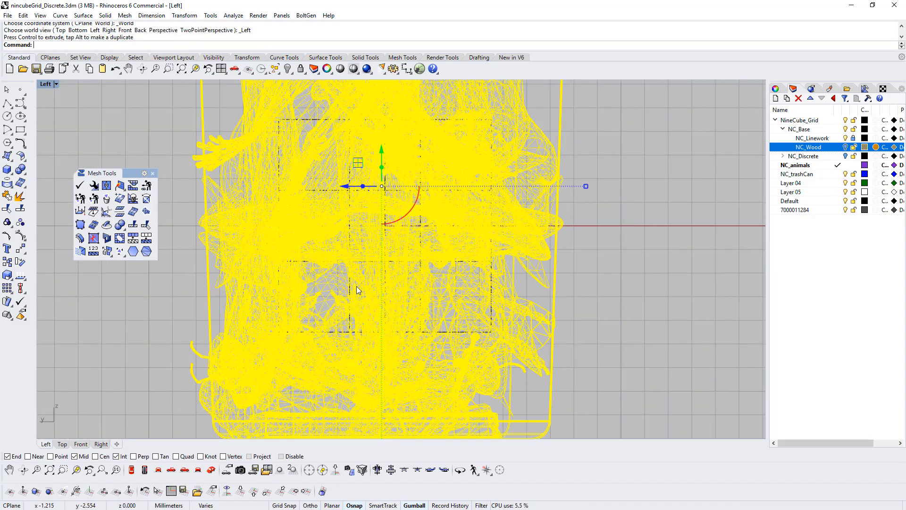
scroll(390, 254, down, 10)
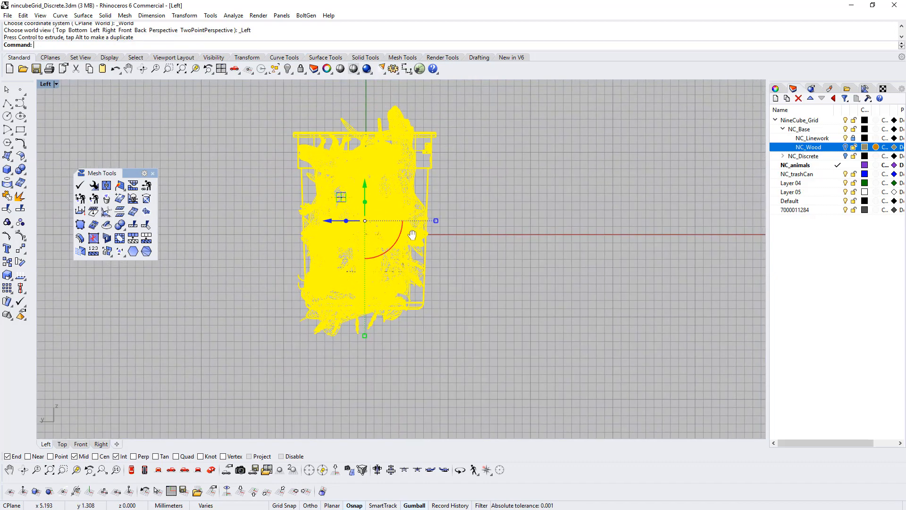
- Hide the NC_trashCan layer to leave just the animal mesh and the grid linework in view
click(466, 245)
scroll(404, 293, up, 2)
click(426, 331)
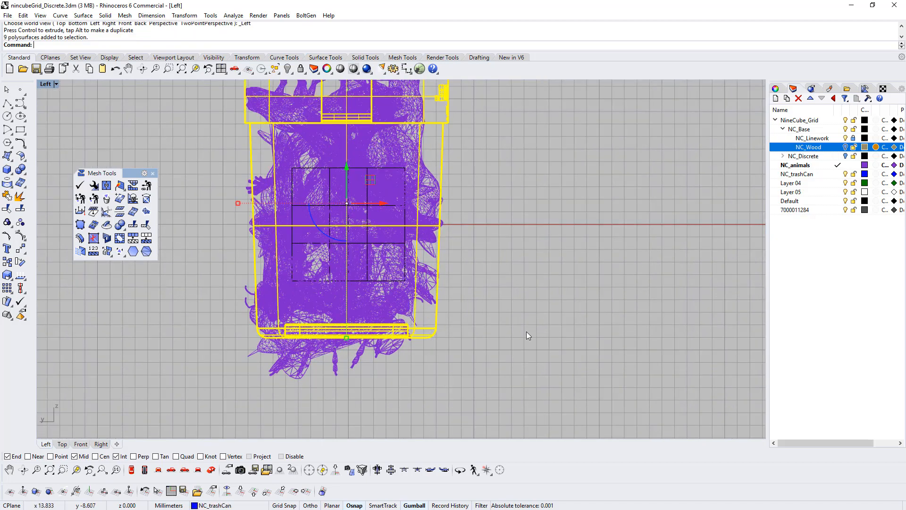
click(846, 174)
right_drag(463, 260, 468, 273)
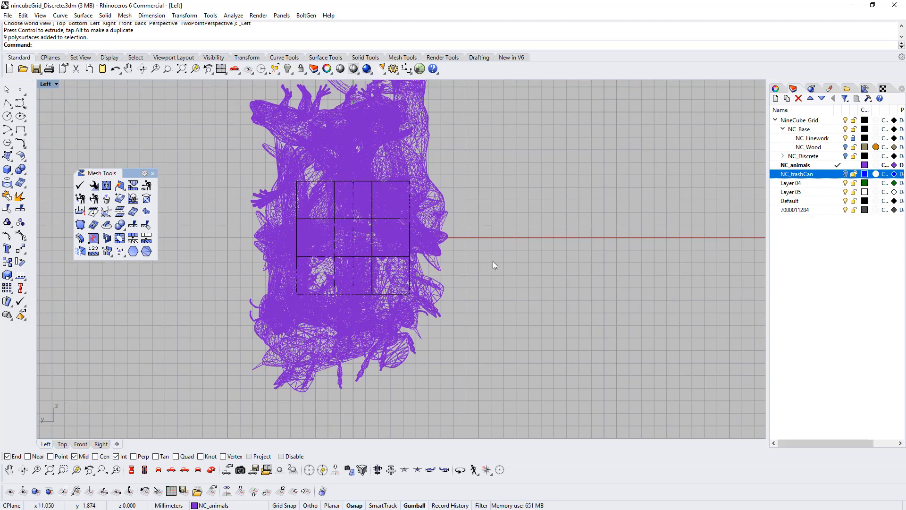
click(108, 199)
scroll(472, 340, down, 4)
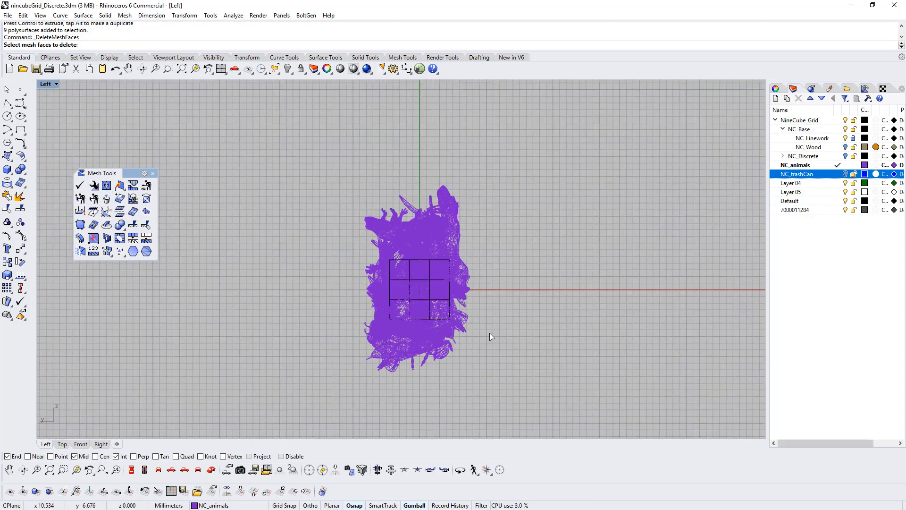
key(Escape)
- Return to the perspective view and show the NC_trashCan layer again
click(212, 470)
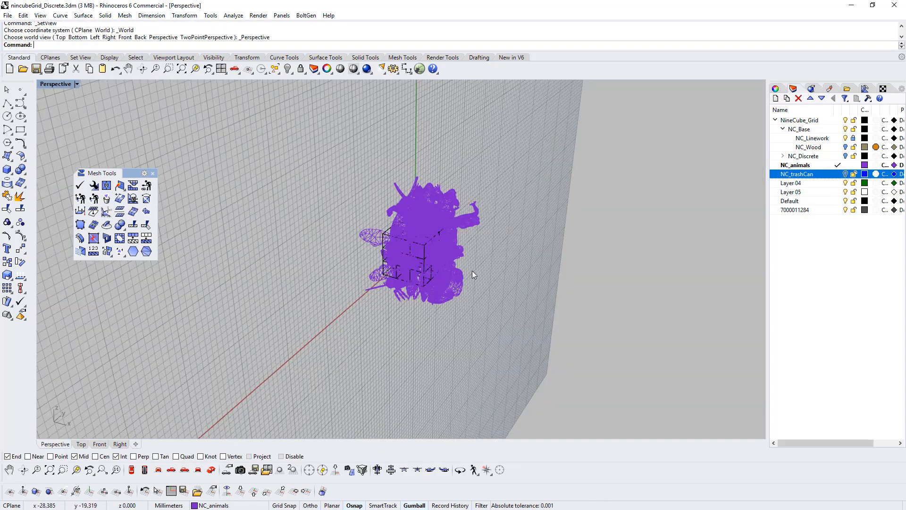
scroll(471, 271, up, 6)
right_drag(471, 271, 395, 234)
scroll(395, 234, down, 6)
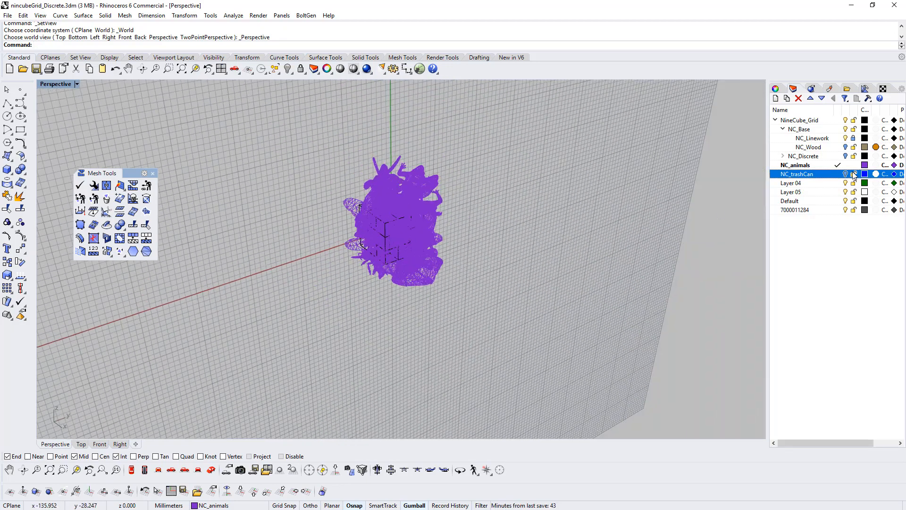
click(845, 174)
- Nudge the trash can and animals together along the red axis in small moves until the grid is centred inside the can
right_drag(628, 184, 515, 170)
drag(335, 148, 494, 318)
drag(363, 237, 363, 237)
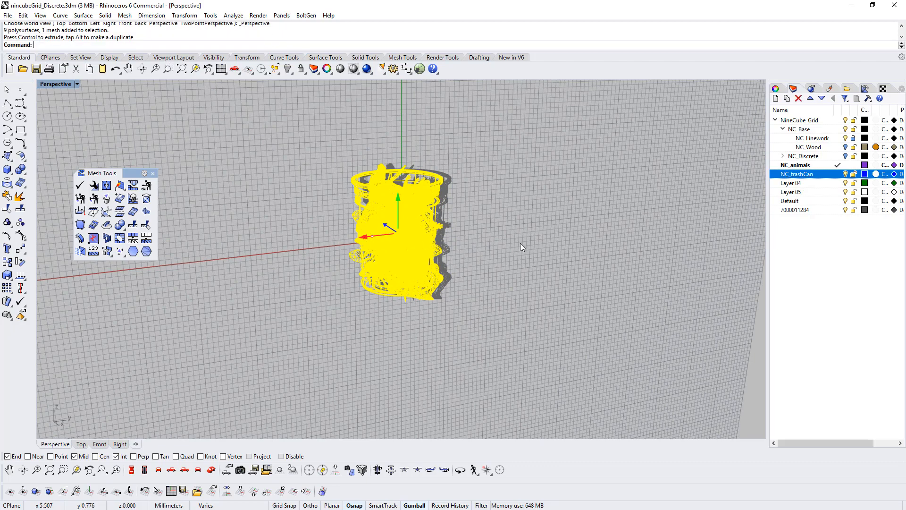
click(522, 245)
right_drag(522, 245, 453, 226)
click(456, 285)
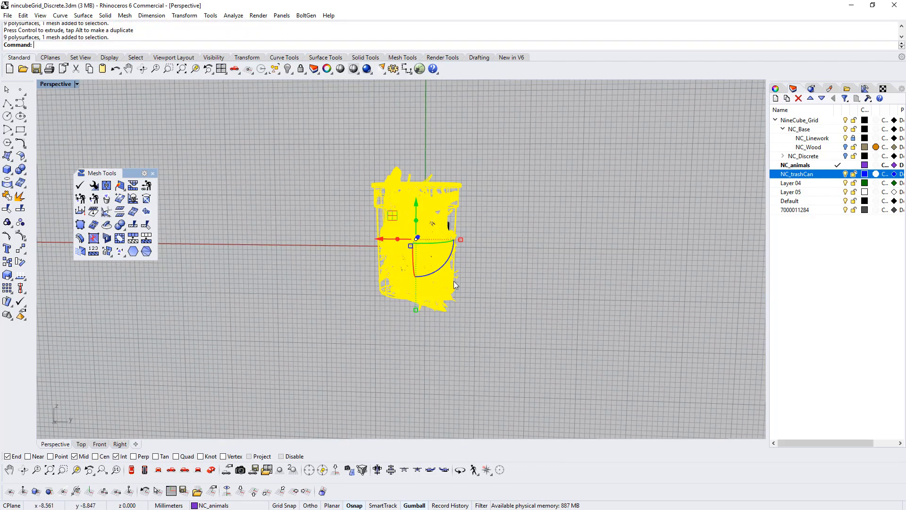
drag(383, 239, 389, 239)
click(533, 261)
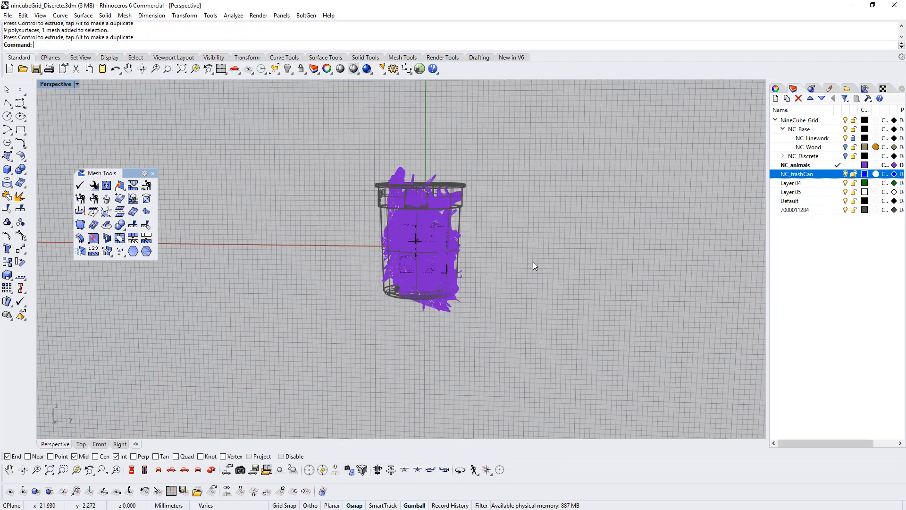
right_drag(533, 262, 460, 278)
drag(361, 172, 486, 338)
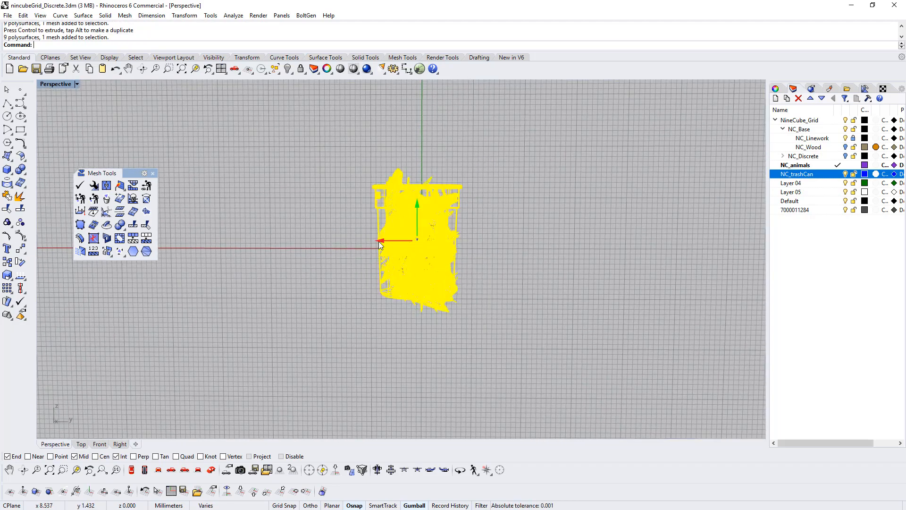
drag(380, 243, 384, 243)
click(494, 265)
right_drag(494, 265, 770, 208)
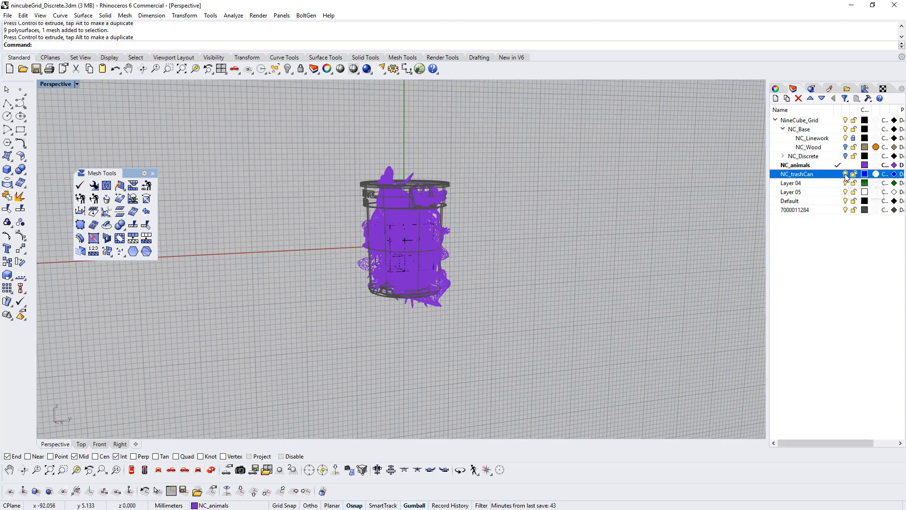
- Make NC_Base the current layer and hide the NC_trashCan and NC_animals layers
click(838, 129)
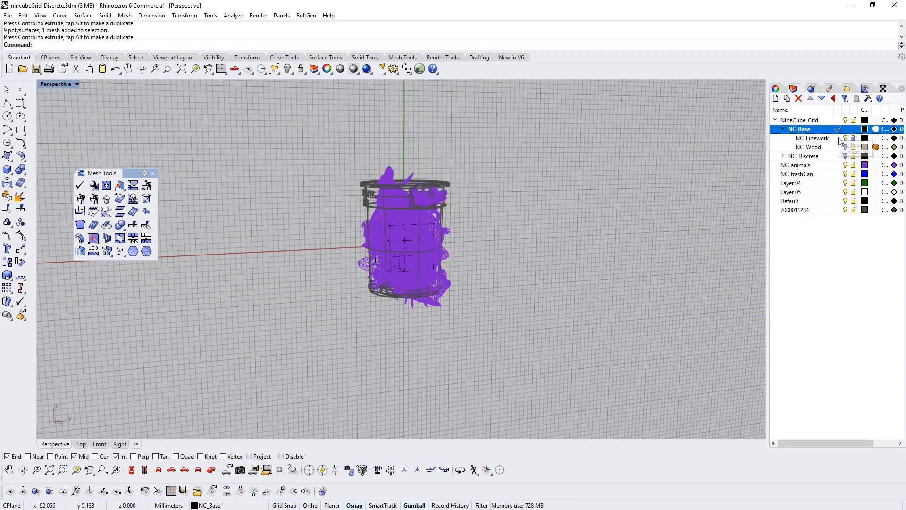
click(846, 173)
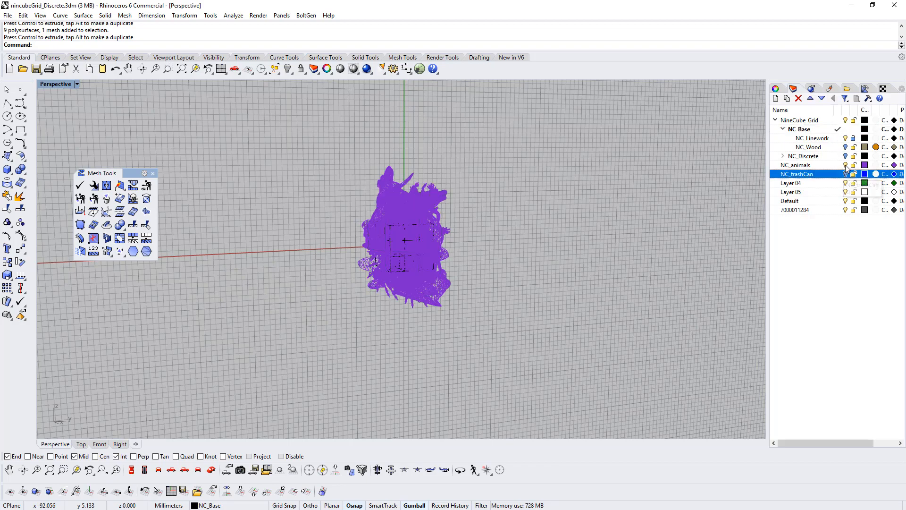
click(845, 164)
right_drag(665, 184, 469, 216)
scroll(492, 249, up, 6)
right_drag(341, 287, 414, 247)
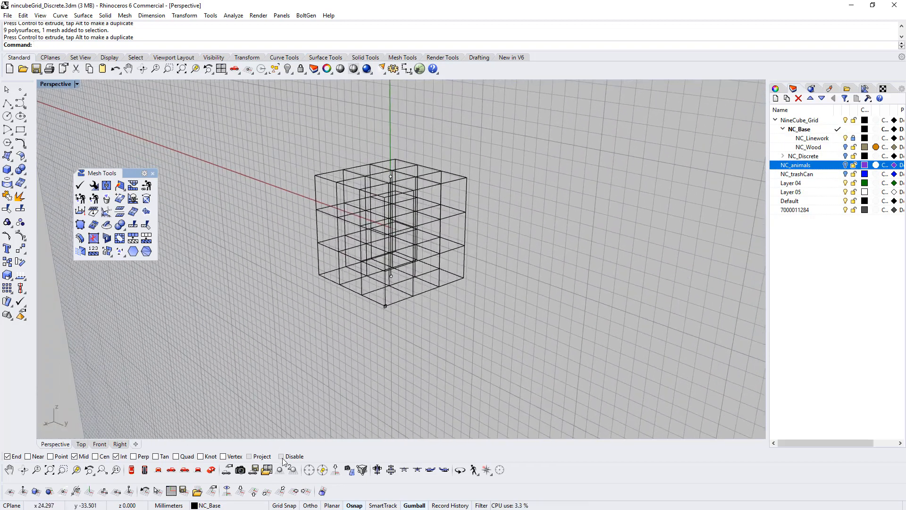
- Set the construction plane to World Back, parallel to one outer face of the grid
click(291, 492)
click(285, 493)
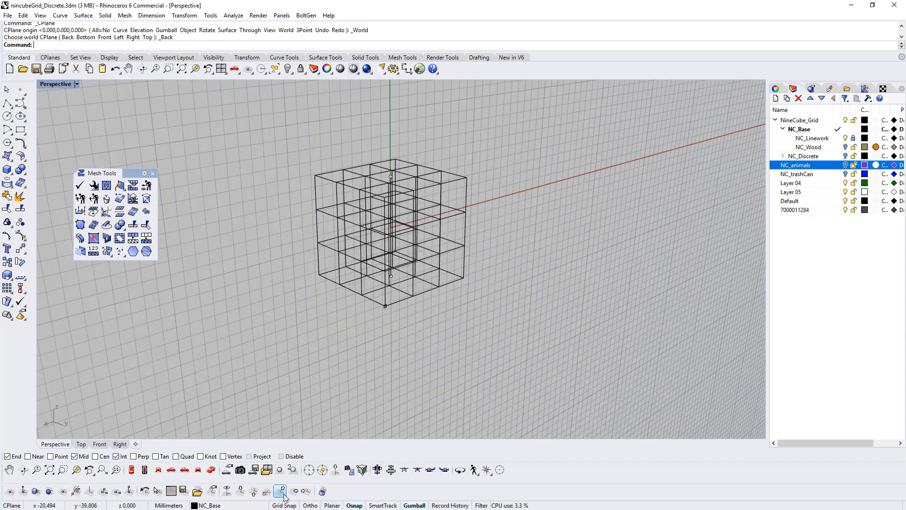
click(289, 496)
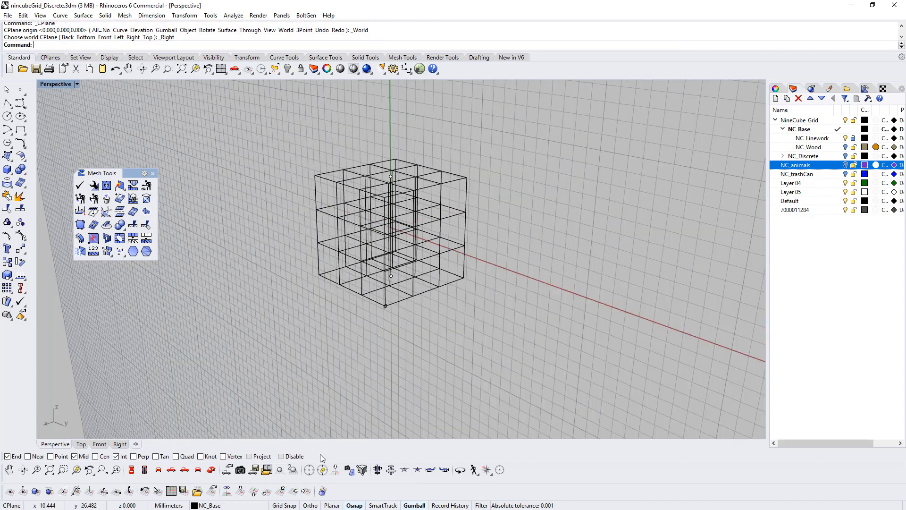
click(281, 492)
right_drag(438, 317, 390, 330)
- Draw a rectangular plane surface between opposite corners of the grid so that it covers one whole outer face
click(13, 151)
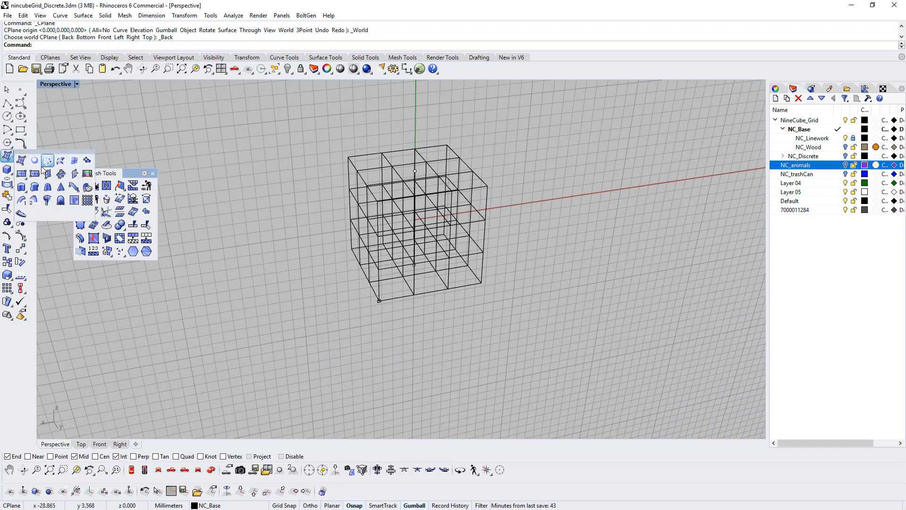
click(21, 174)
click(377, 202)
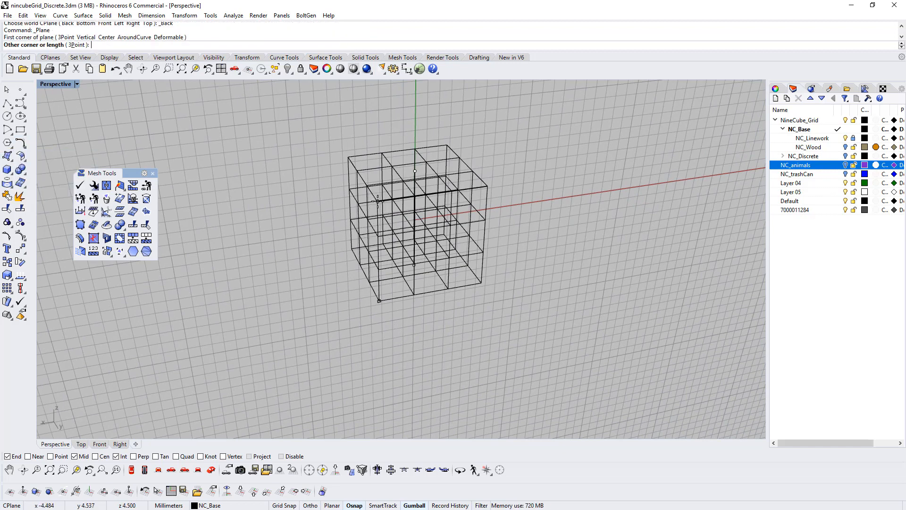
click(481, 282)
- Set the perspective view to the Shaded display mode and select the new plane surface on the grid's face
right_drag(521, 283, 378, 85)
click(353, 68)
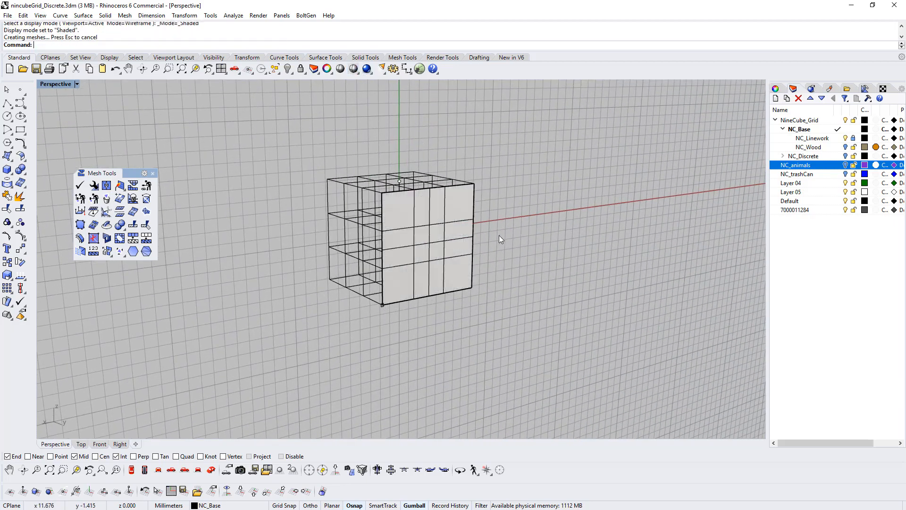
mouse_move(499, 235)
right_down()
mouse_move(384, 233)
mouse_move(404, 267)
right_up()
click(395, 256)
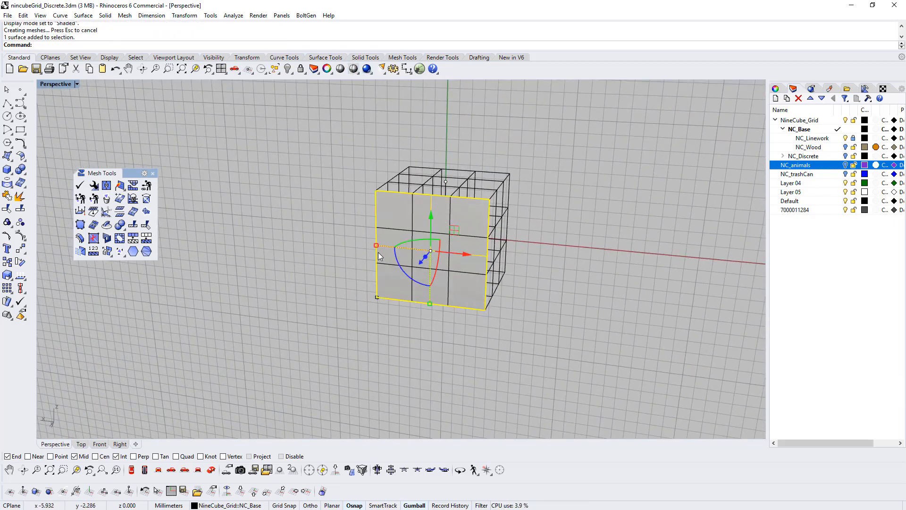
- Scale the cube grid's front face surface in both directions so it extends well beyond the grid on every side
drag(376, 246, 315, 240)
drag(429, 304, 432, 355)
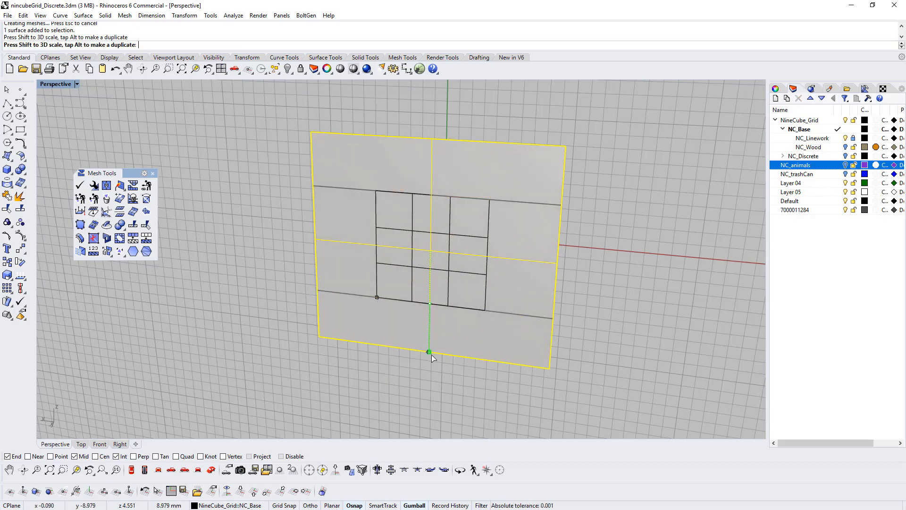
click(590, 284)
- Mirror the enlarged surface to the opposite side of the cube grid about its midpoint, with the construction plane set to World Top
right_drag(591, 284, 408, 267)
click(341, 173)
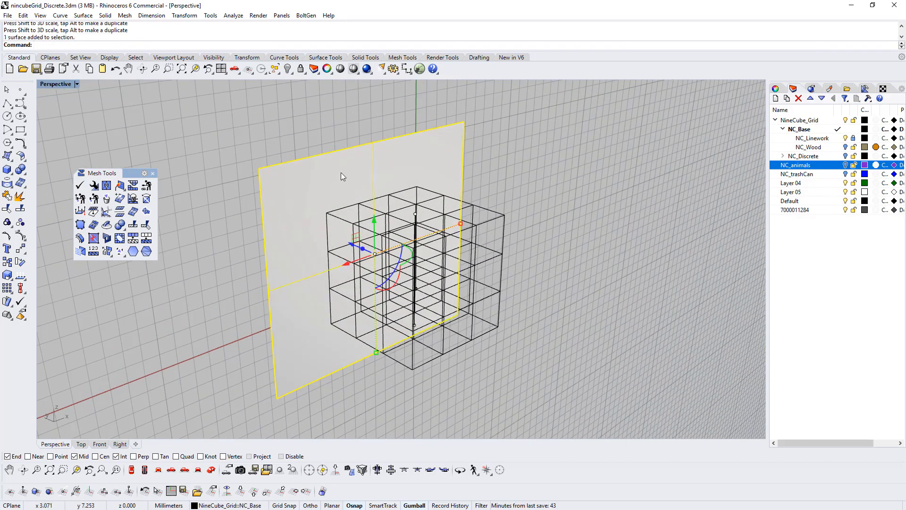
text(Mirror)
key(Return)
click(458, 200)
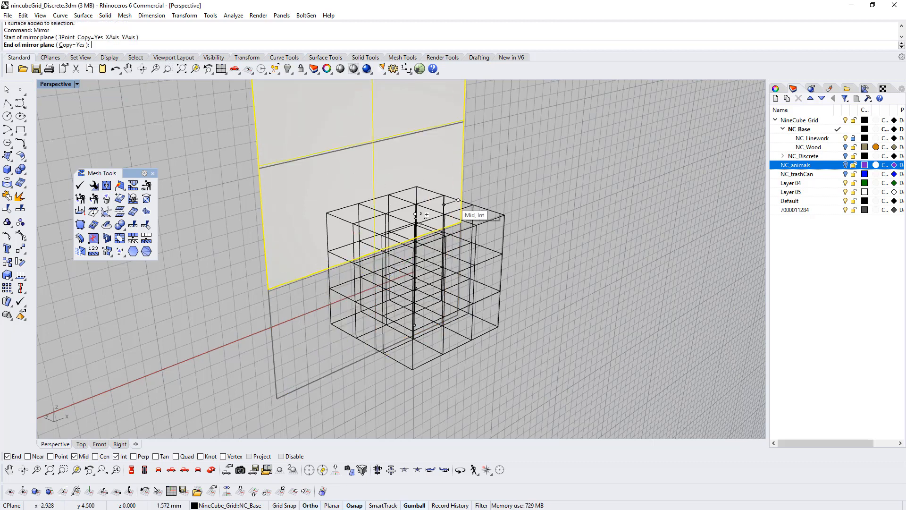
click(241, 491)
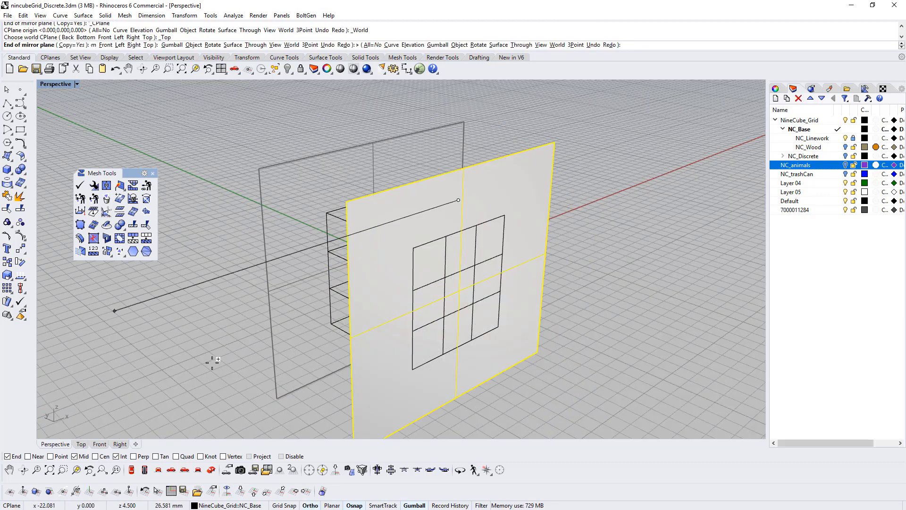
shift+click(192, 344)
click(242, 318)
- Rotate a duplicate of the two parallel planes 90 degrees about the vertical axis to form a crossing pair
right_drag(242, 319, 347, 203)
click(347, 203)
shift+click(488, 131)
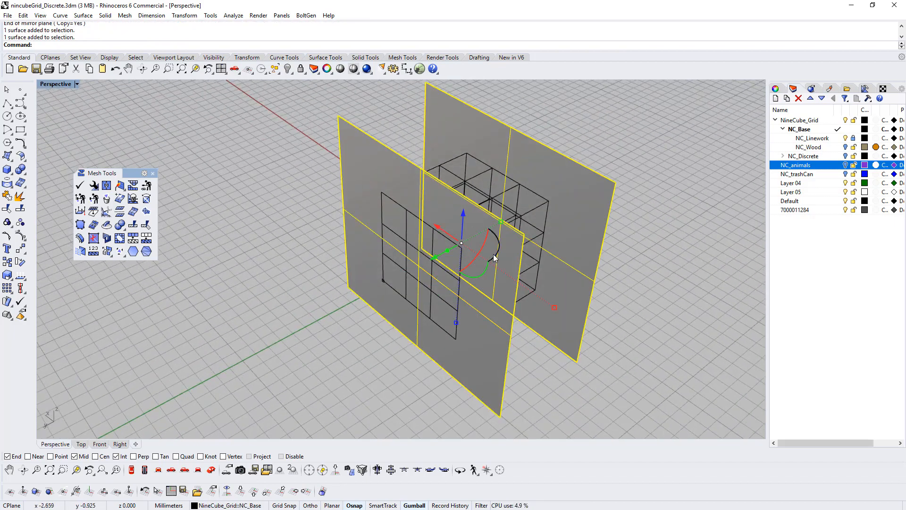
alt+drag(495, 255, 439, 281)
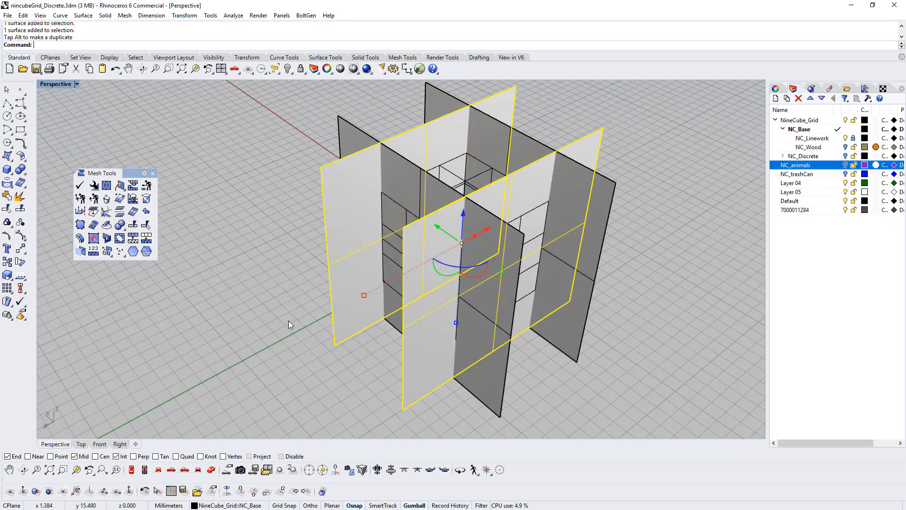
click(288, 321)
- Move all four vertical planes onto a new sublayer of NC_Base named NC_cutplanes
right_drag(288, 321, 454, 359)
click(455, 358)
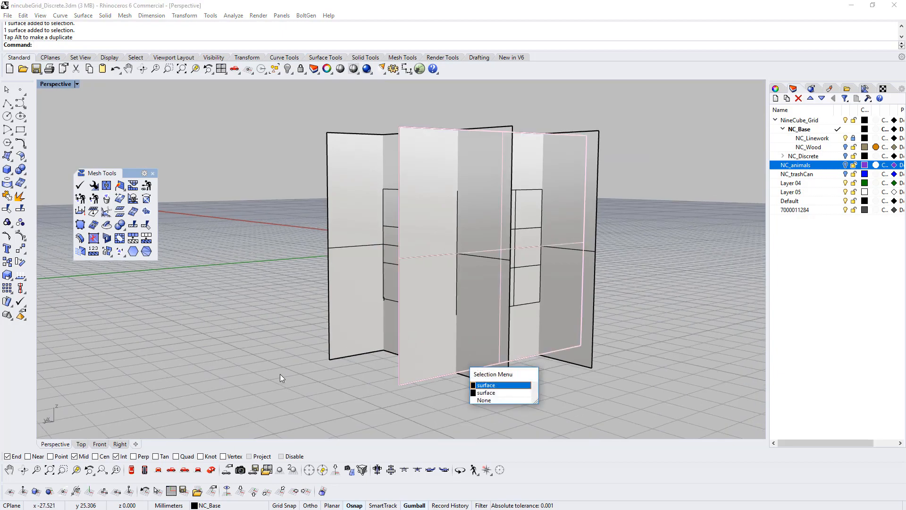
click(280, 374)
right_drag(279, 373, 386, 352)
click(386, 351)
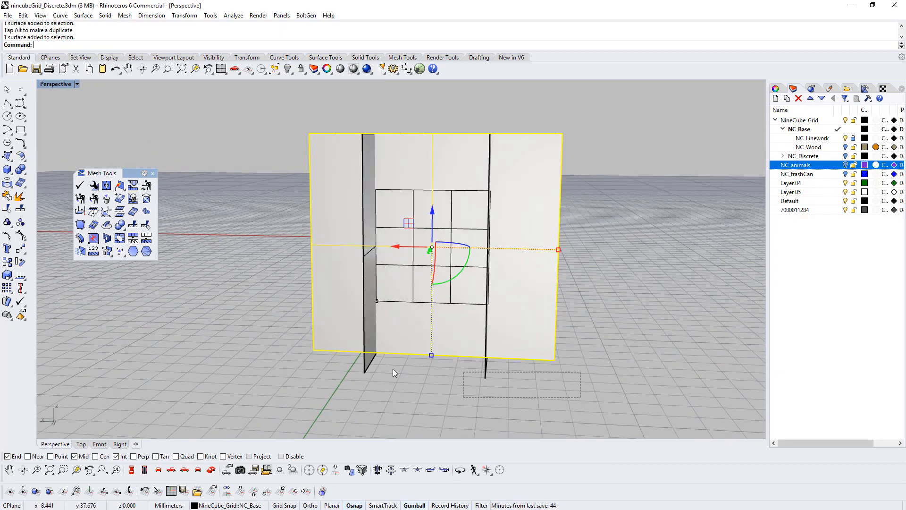
shift+drag(392, 369, 332, 357)
right_drag(339, 349, 637, 317)
shift+drag(640, 389, 527, 361)
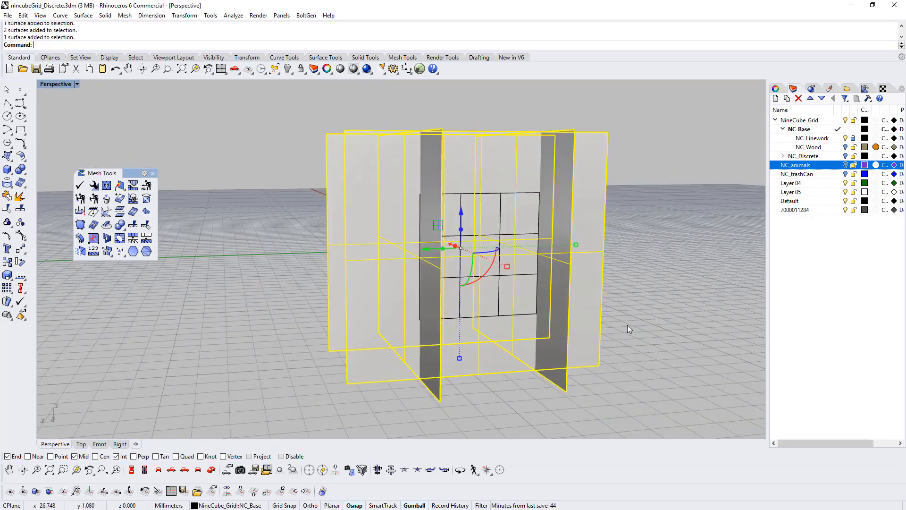
right_drag(627, 325, 490, 331)
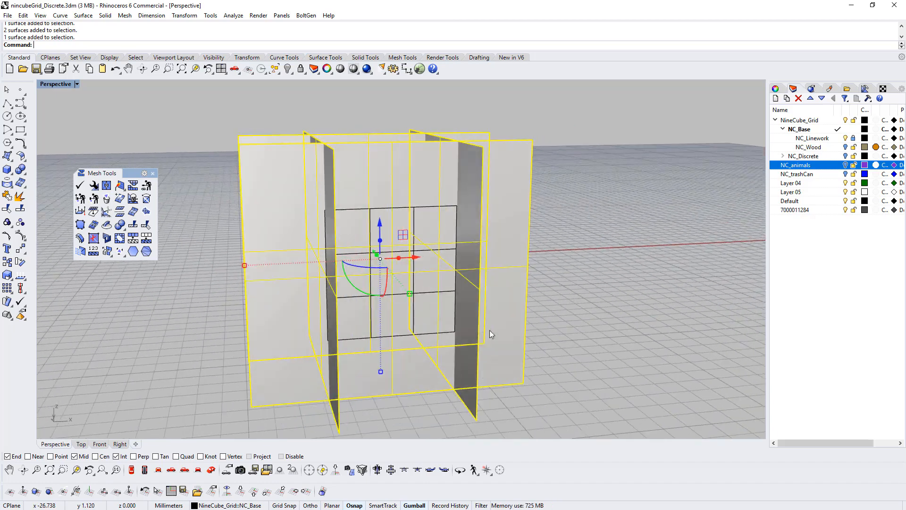
click(803, 131)
click(786, 98)
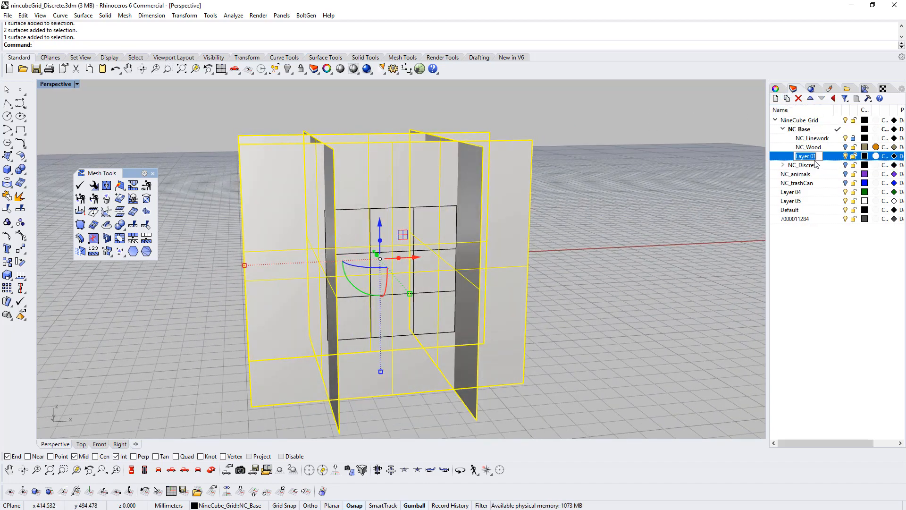
text(NC_cutplanes)
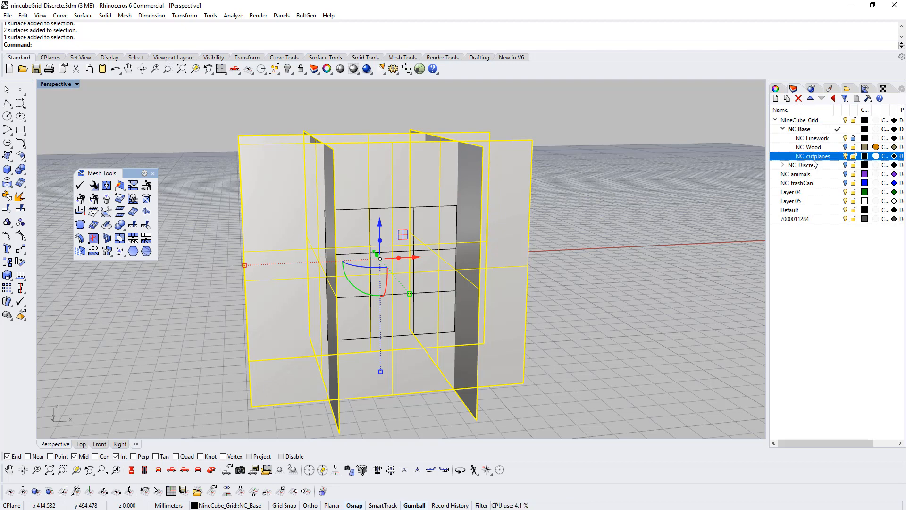
right_click(823, 160)
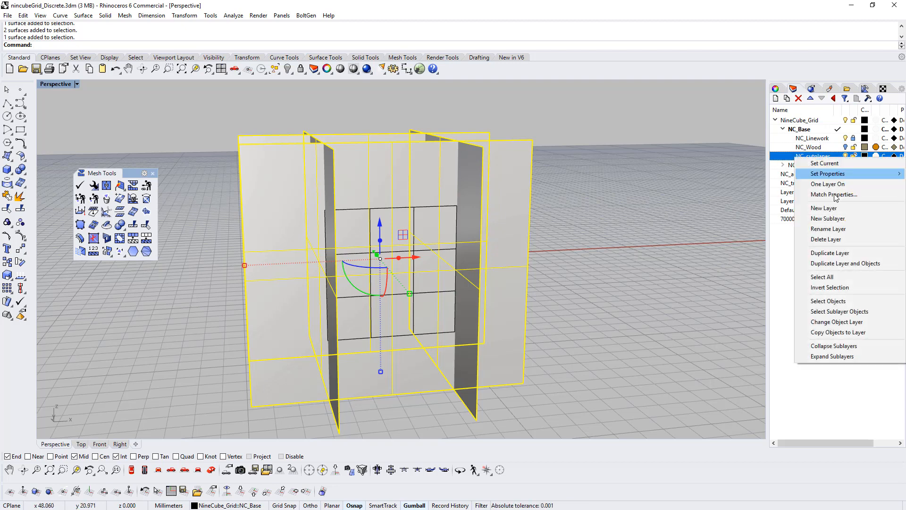
click(831, 321)
- Try to rotate one pair of parallel vertical cut planes about their shared centre
right_drag(650, 311, 567, 269)
click(501, 204)
key(Escape)
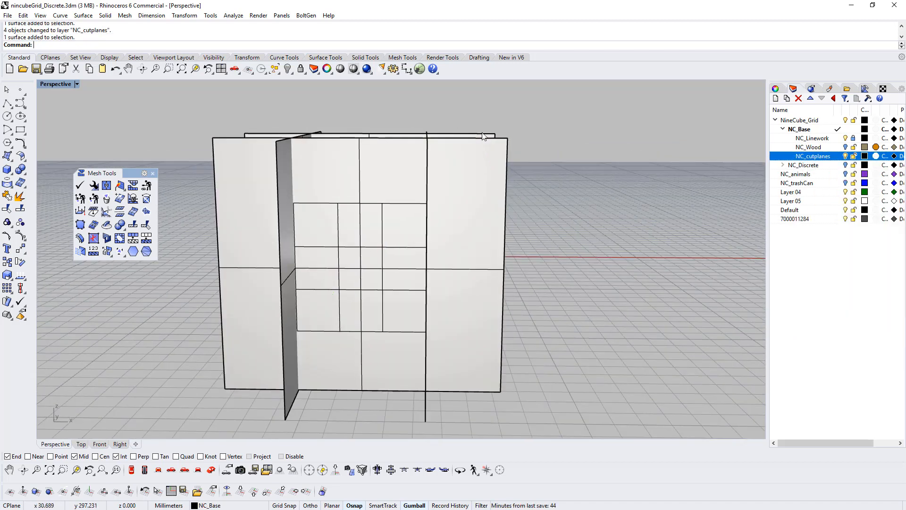
click(483, 137)
shift+click(482, 136)
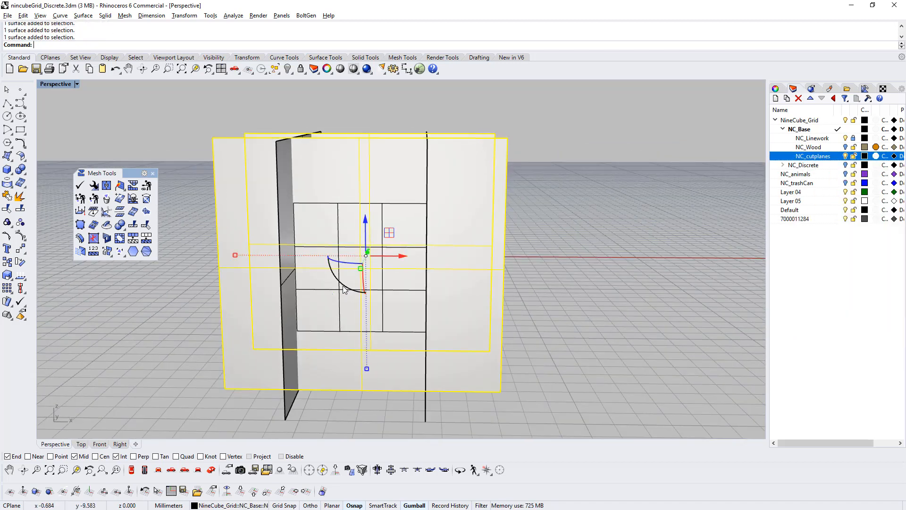
drag(344, 290, 396, 280)
right_drag(574, 275, 506, 298)
key(ctrl+z)
- Rotate a duplicate of the other pair of parallel cut planes 90 degrees to create two horizontal cut planes
click(350, 222)
shift+click(471, 200)
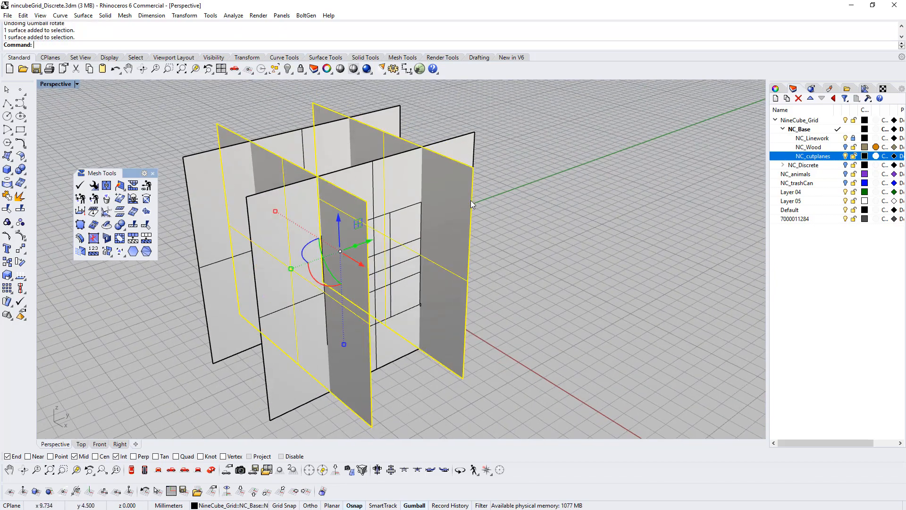
drag(328, 290, 288, 248)
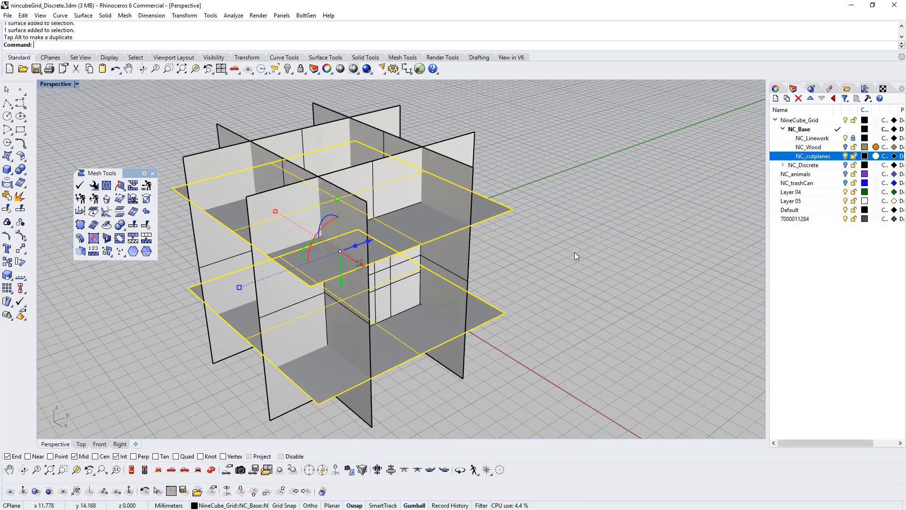
right_drag(574, 252, 569, 223)
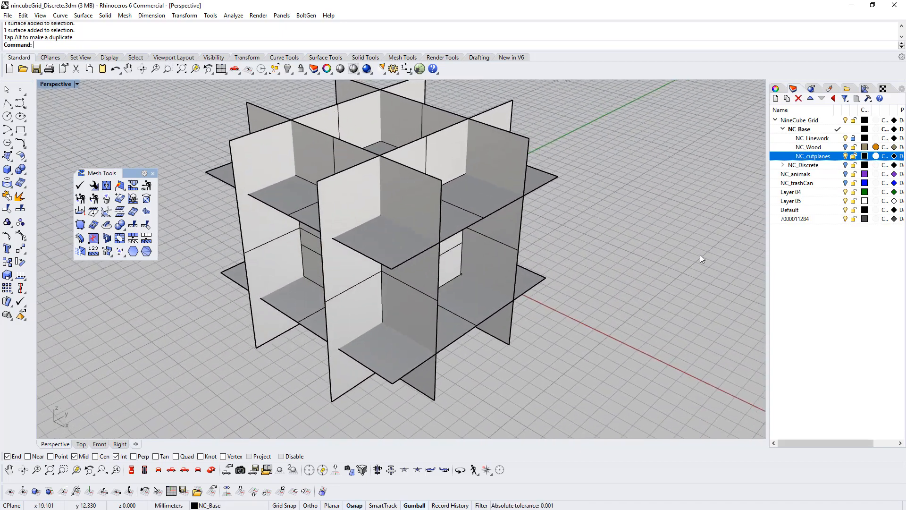
- Make NC_animals the visible current layer and split the animal mesh with the upper horizontal cut plane using MeshSplit
click(839, 173)
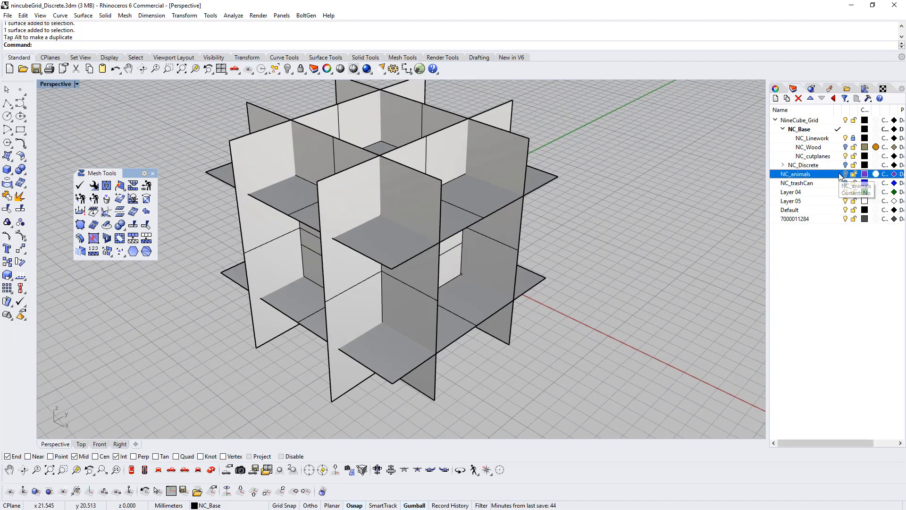
right_drag(585, 278, 592, 261)
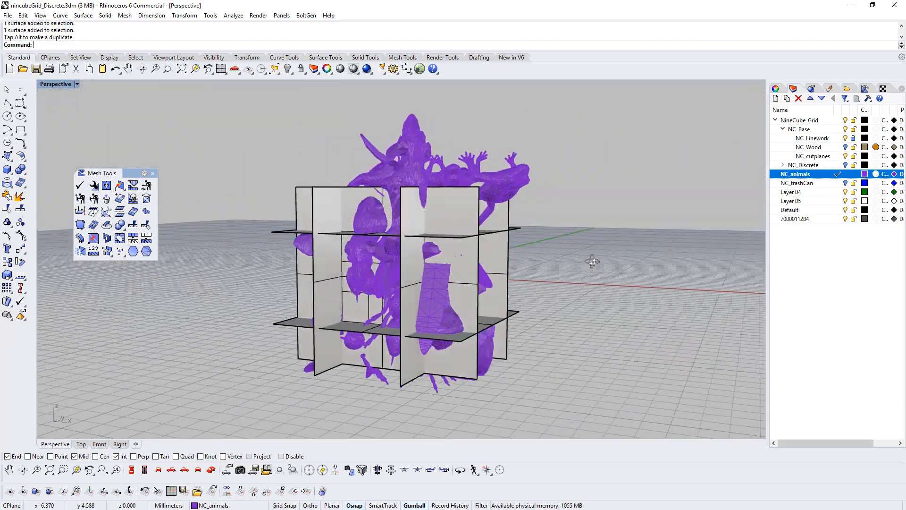
click(407, 144)
right_drag(209, 222, 109, 217)
click(134, 229)
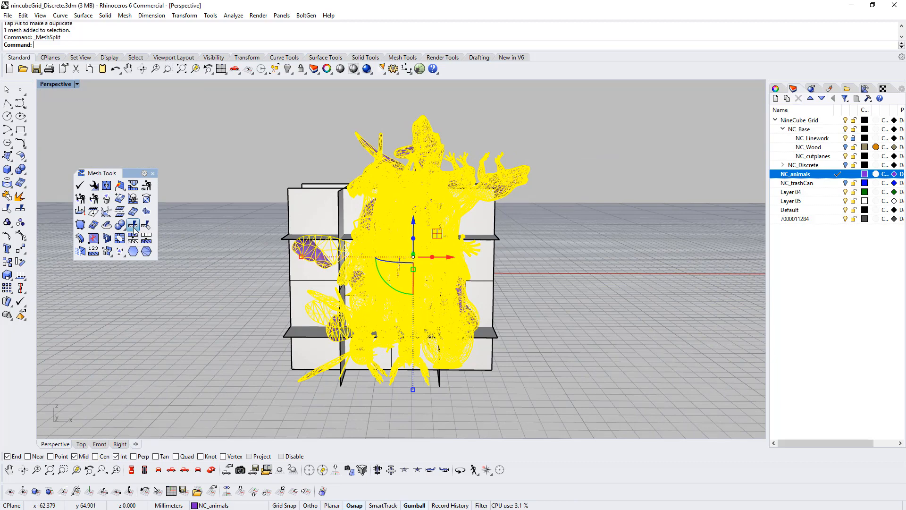
right_drag(277, 228, 209, 248)
click(282, 229)
key(Return)
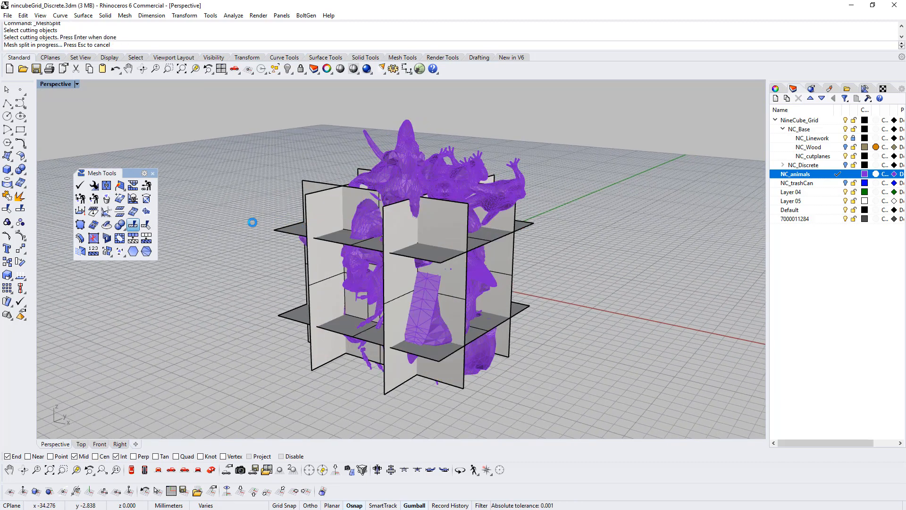
- Try to separate the part of the animal mesh above the upper cut plane by ungrouping the mesh
right_drag(252, 223, 276, 144)
drag(273, 107, 586, 231)
click(426, 159)
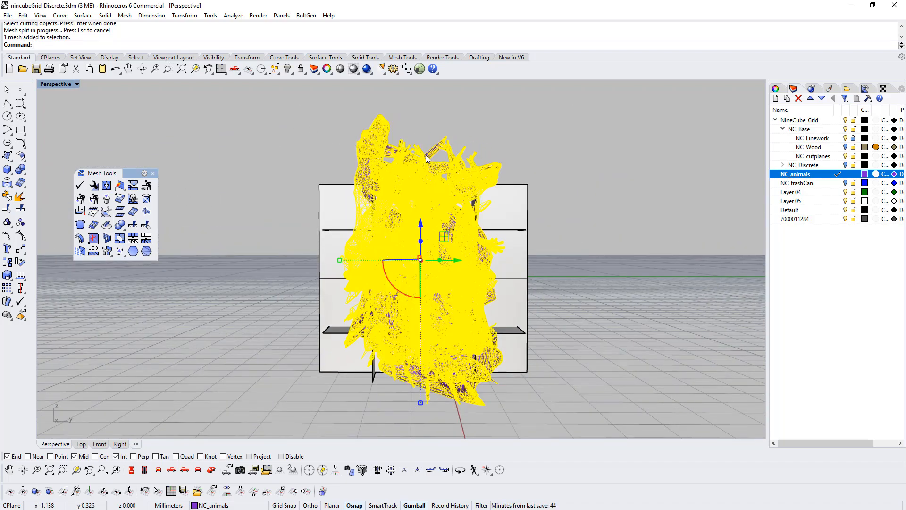
key(ctrl+shift+g)
key(ctrl+shift+g)
key(Escape)
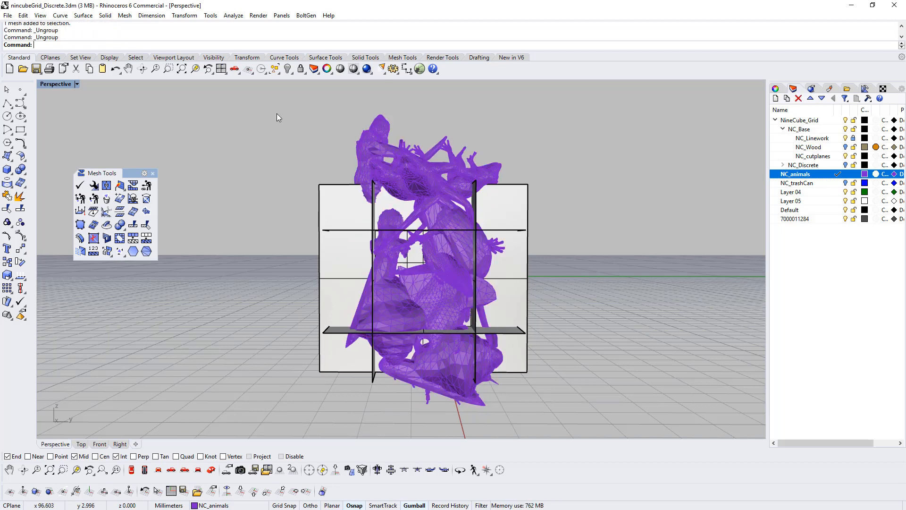
drag(239, 111, 579, 232)
click(492, 174)
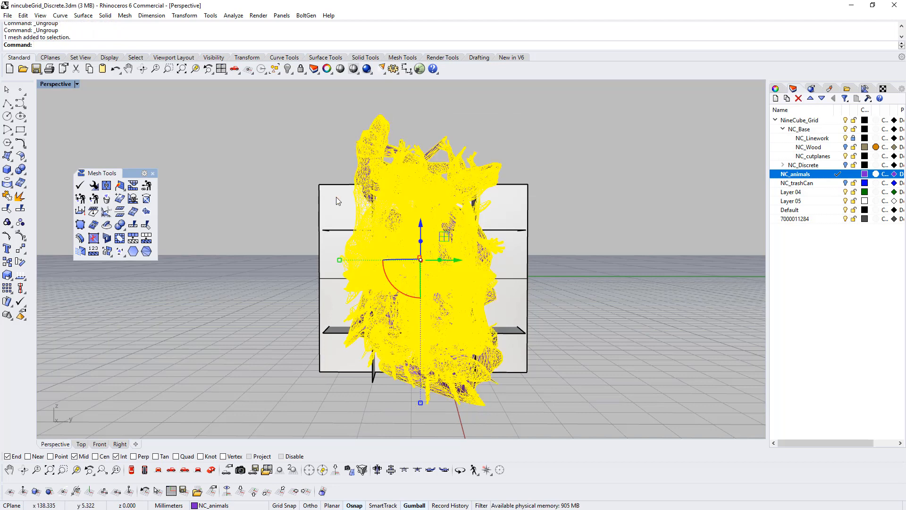
key(ctrl+shift+g)
key(ctrl+shift+g)
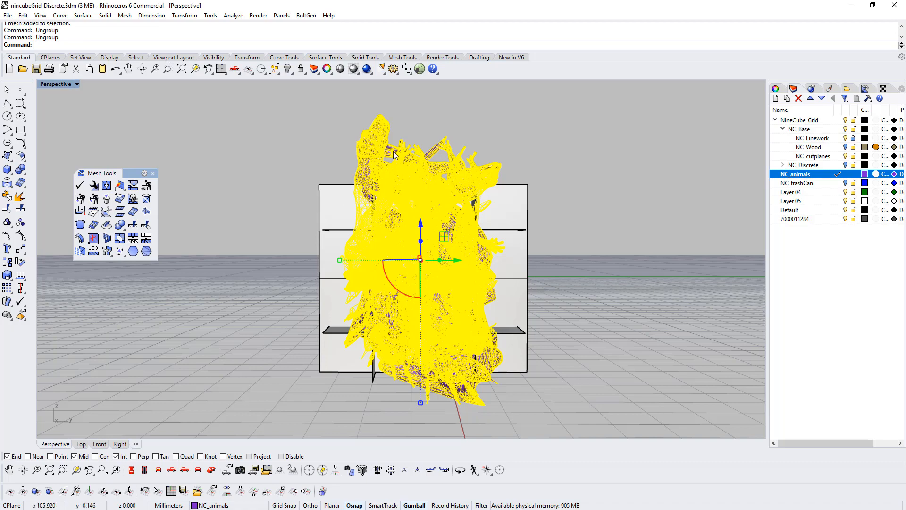
drag(271, 113, 540, 231)
right_drag(582, 228, 394, 180)
click(396, 178)
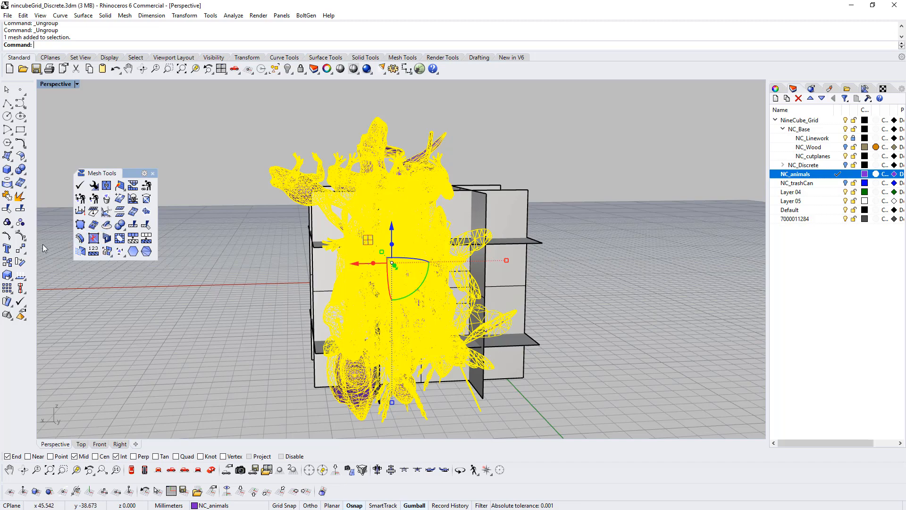
click(20, 196)
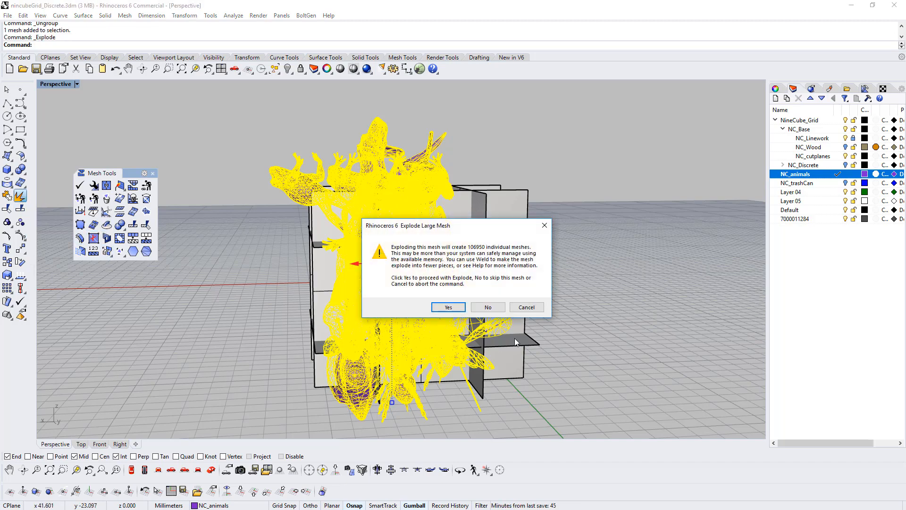
click(520, 307)
click(624, 316)
right_drag(624, 317, 661, 316)
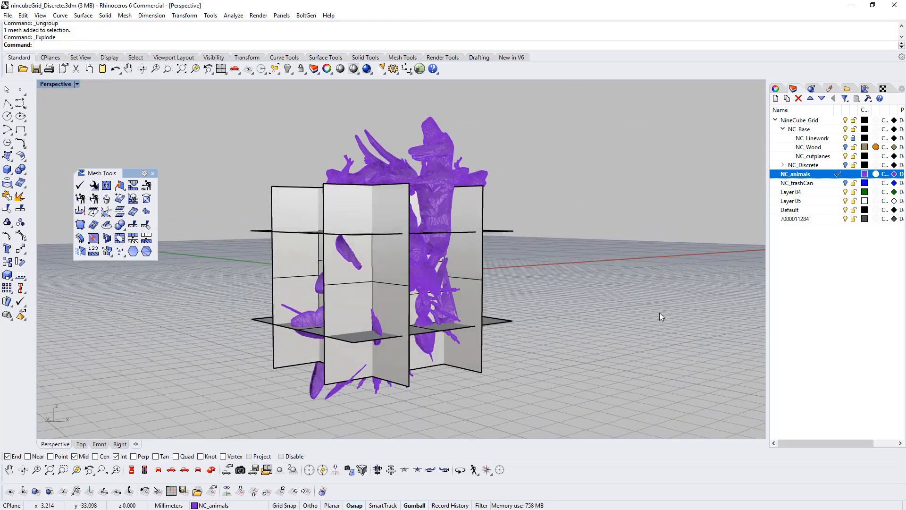
- Hide the NC_cutplanes layer and switch the viewport to the Left view of the animal mesh
click(846, 156)
right_drag(621, 242, 530, 234)
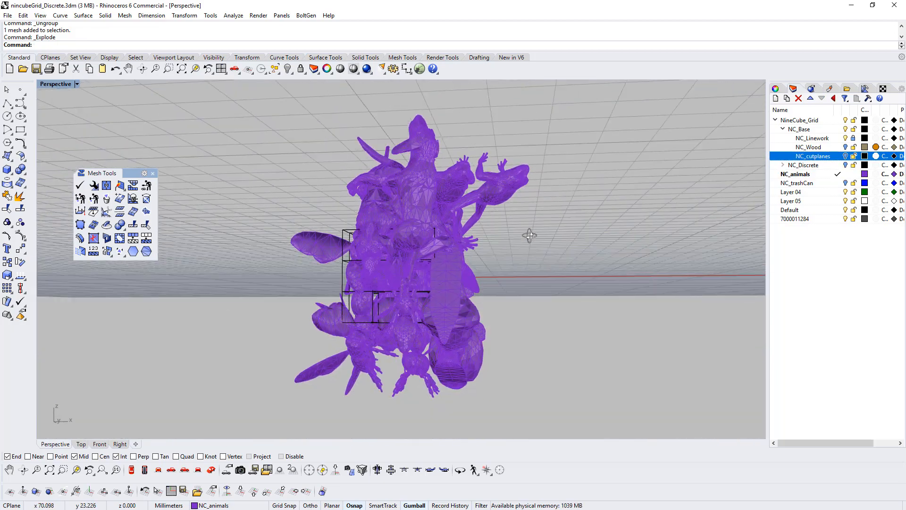
click(197, 470)
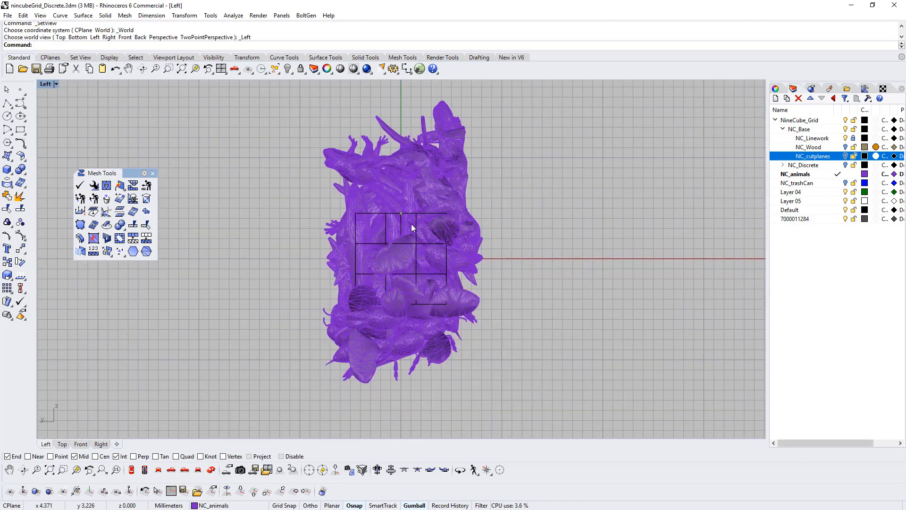
scroll(324, 211, up, 6)
right_drag(385, 224, 325, 253)
scroll(329, 249, down, 2)
scroll(347, 239, down, 4)
right_drag(388, 252, 377, 230)
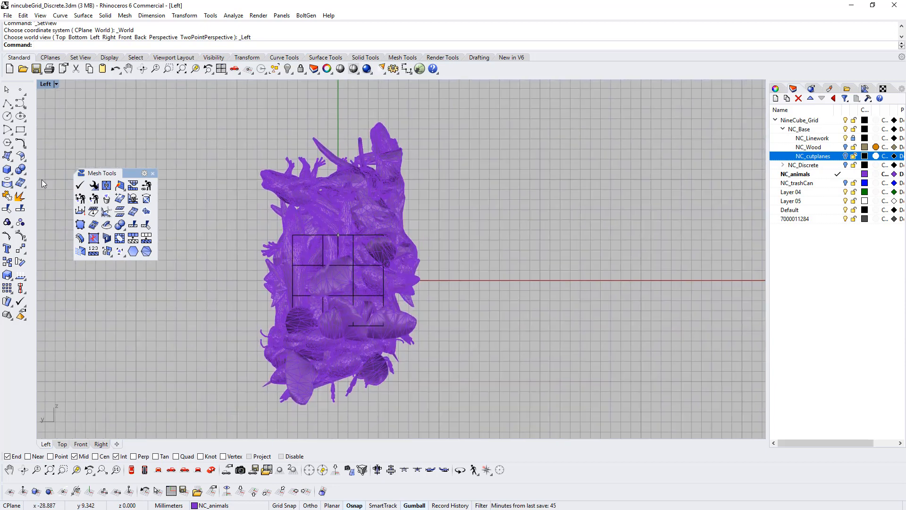
- Delete the animal mesh faces that extend above the grid's top edge in the Left view
click(108, 198)
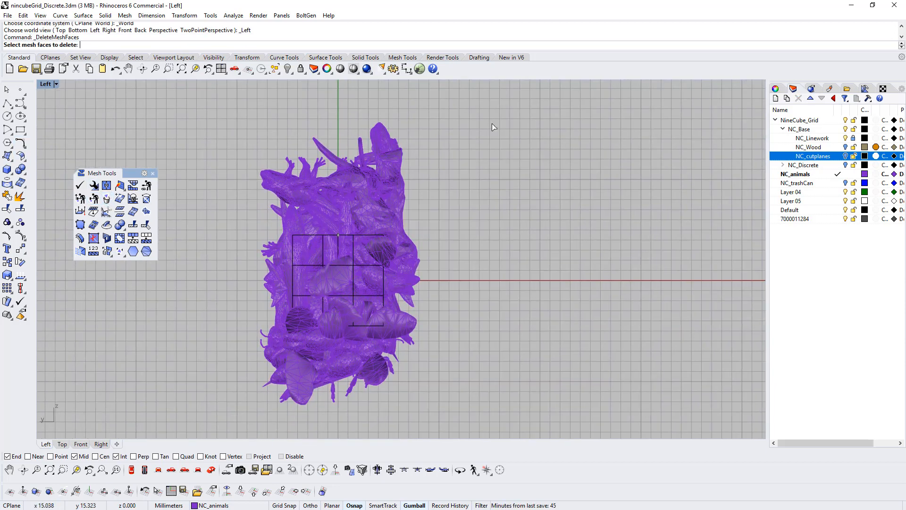
drag(433, 128, 211, 237)
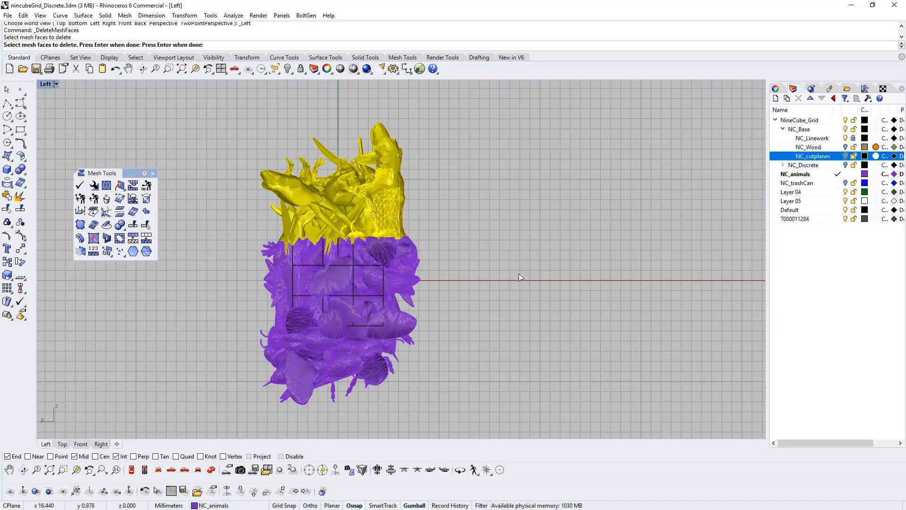
scroll(279, 243, up, 5)
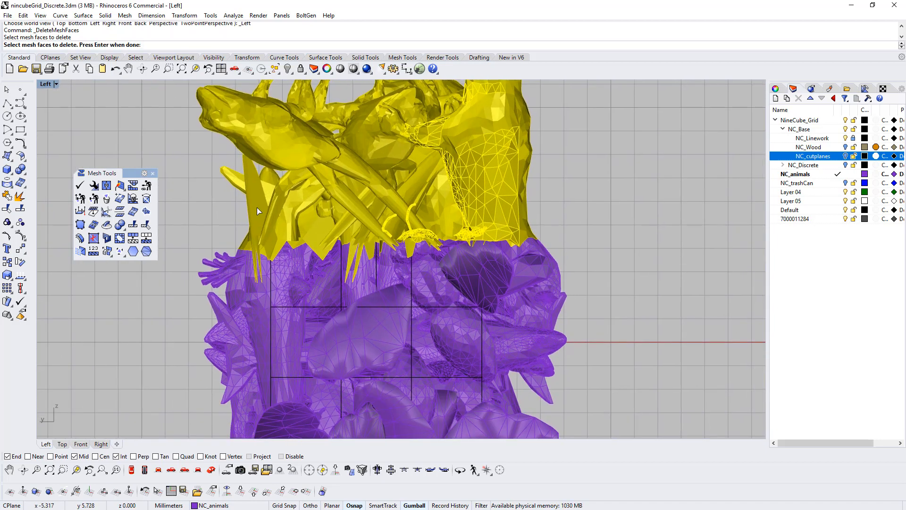
drag(709, 363, 219, 241)
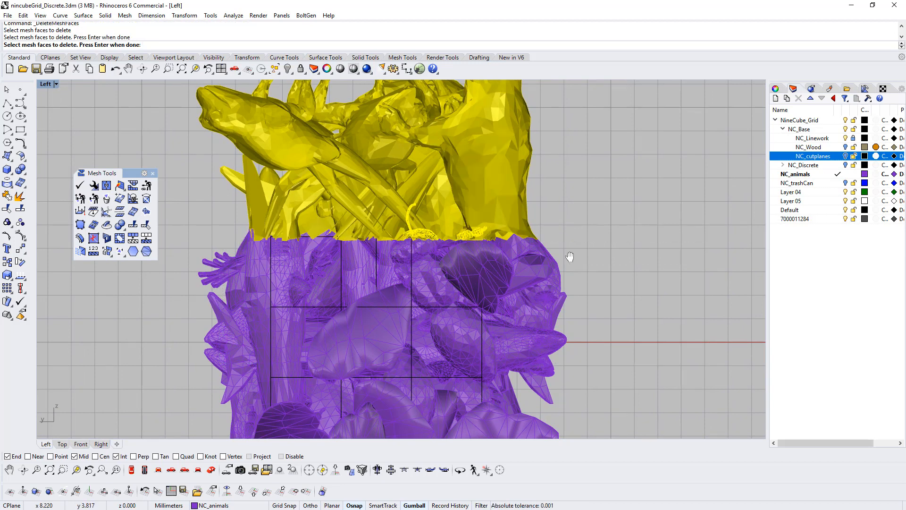
right_drag(569, 256, 552, 254)
drag(646, 317, 205, 239)
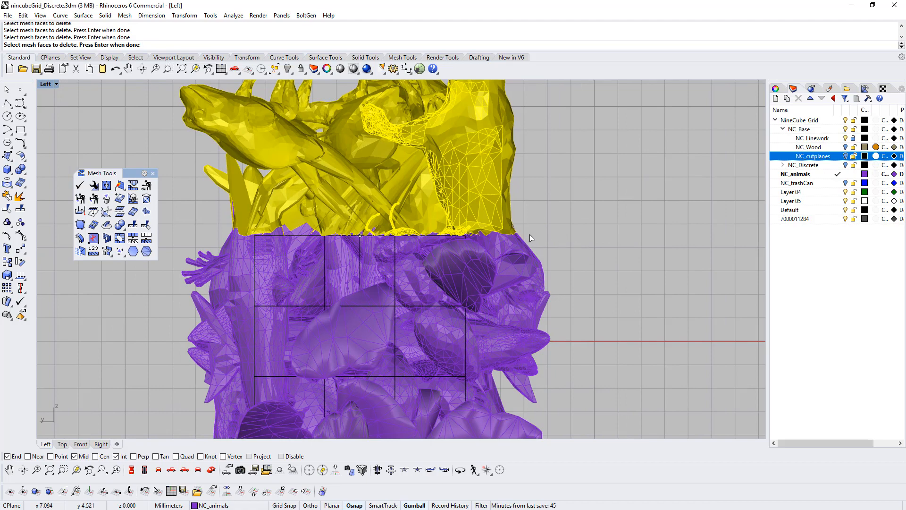
key(Return)
- Delete the mesh faces beyond the grid's right edge in the Left view, deselecting those that reach inside the grid
scroll(519, 233, up, 6)
right_drag(553, 268, 397, 134)
right_click(477, 205)
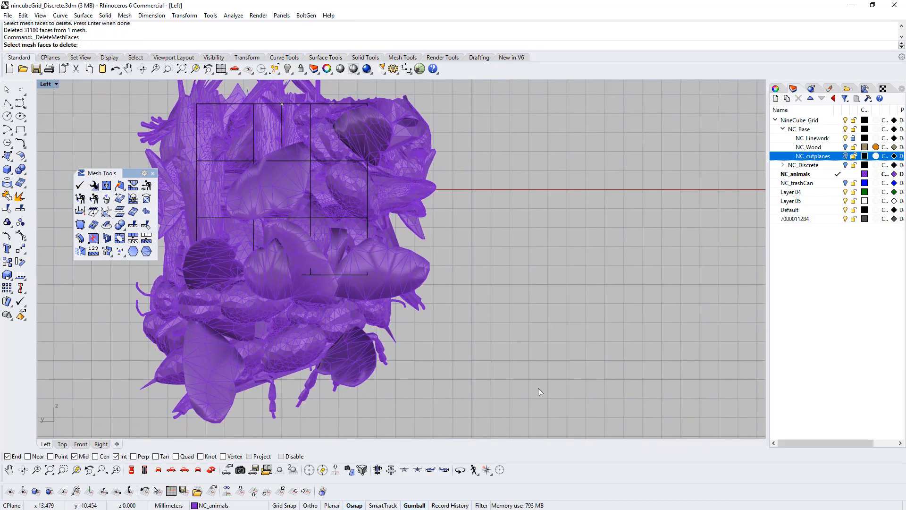
drag(538, 389, 369, 92)
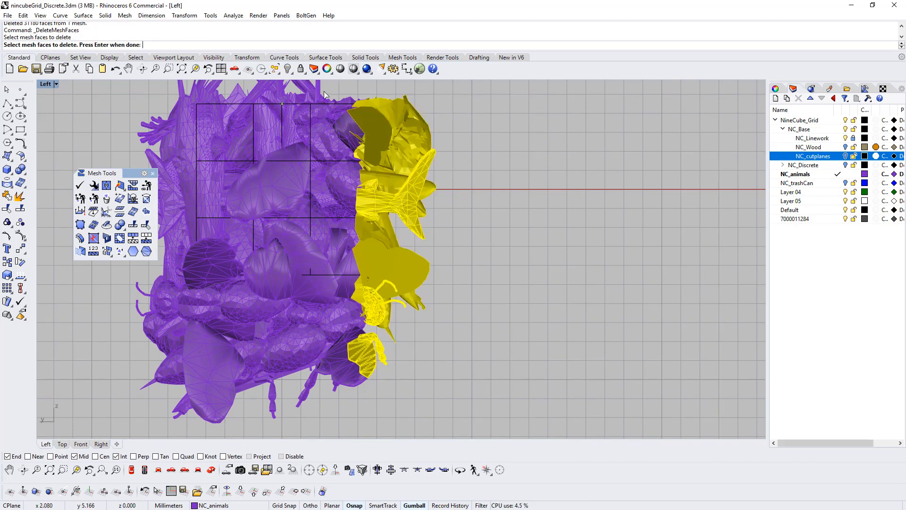
ctrl+drag(358, 95, 297, 409)
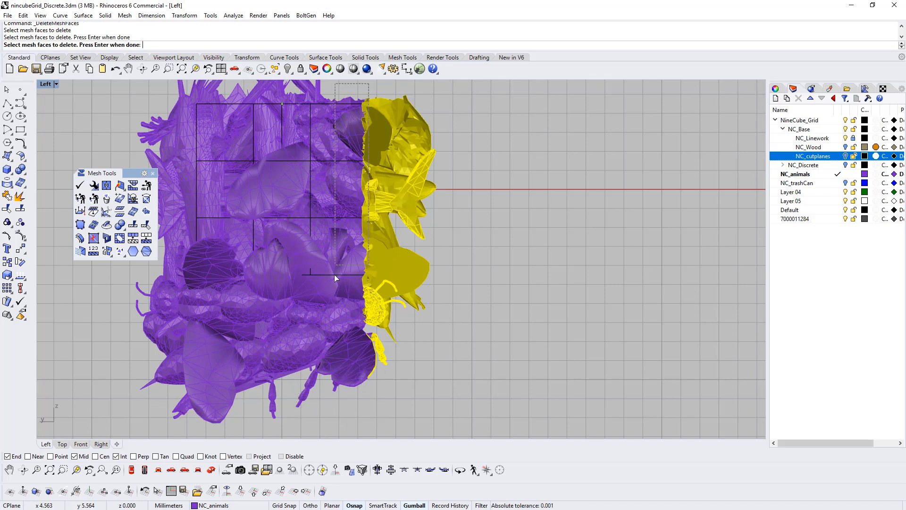
ctrl+drag(334, 274, 330, 411)
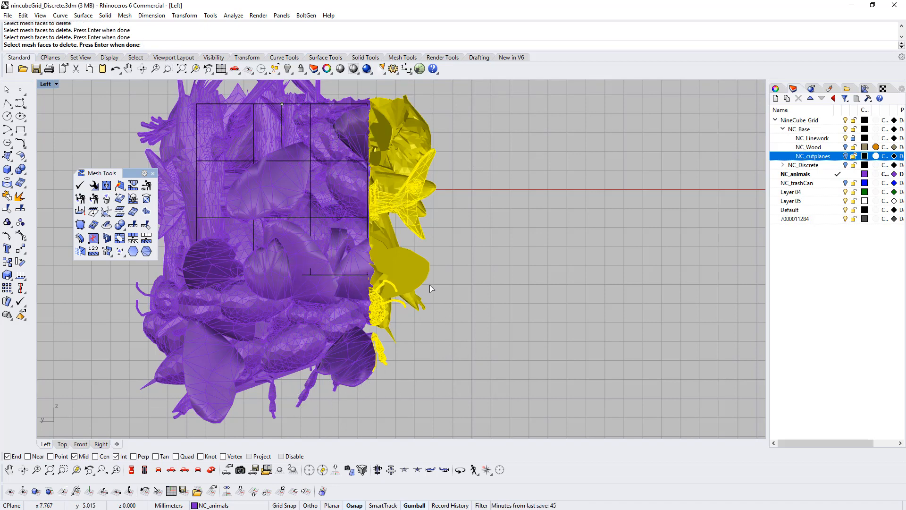
key(Return)
- Delete the mesh faces below the grid's bottom edge, keeping those that cross into the grid
right_drag(454, 342, 538, 378)
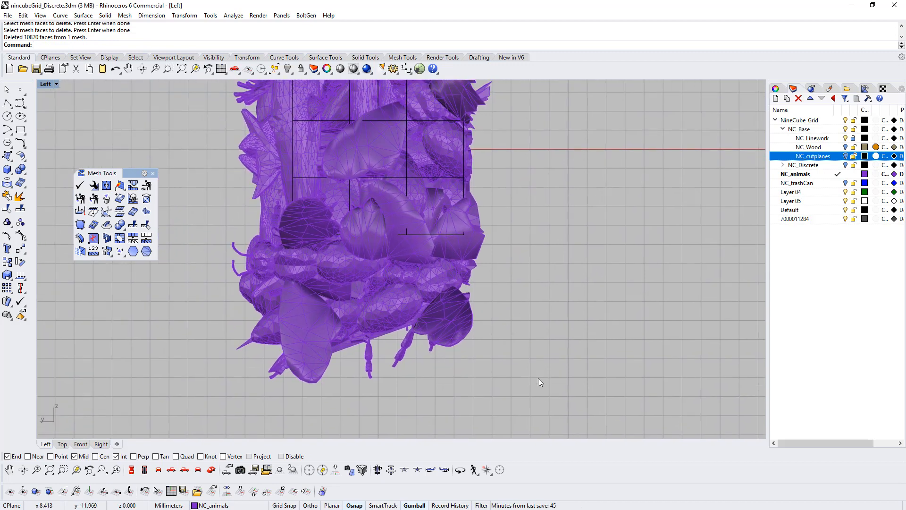
right_click(539, 400)
drag(540, 404, 194, 237)
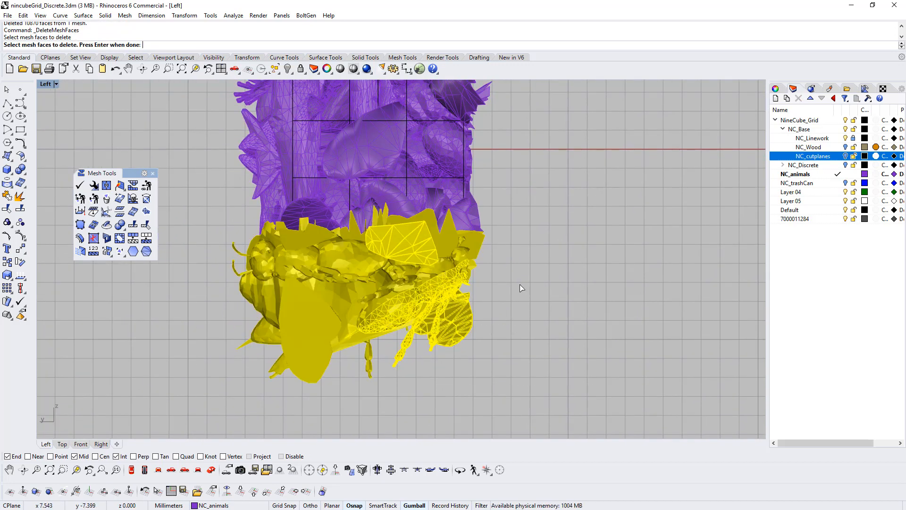
ctrl+drag(555, 171, 203, 240)
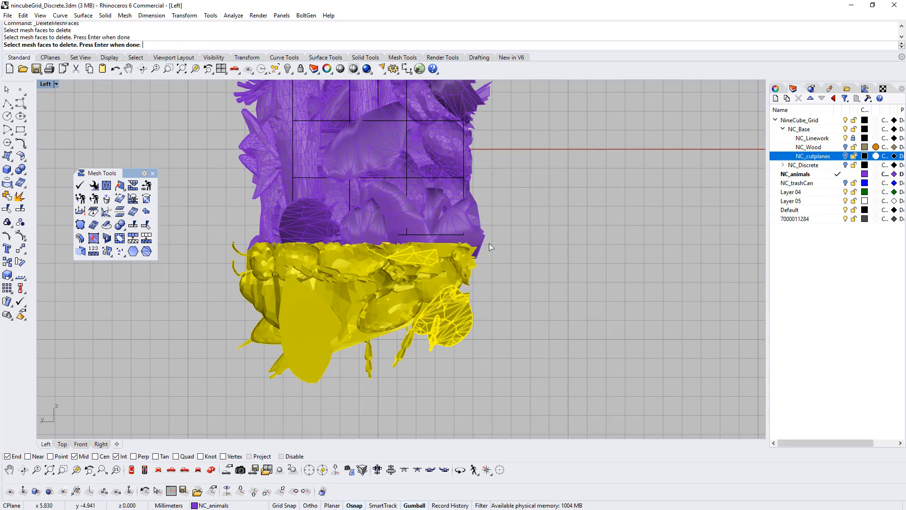
right_click(519, 219)
- Delete the mesh faces beyond the grid's left edge in the Left view, leaving out those that cross the edge
right_drag(260, 163, 307, 250)
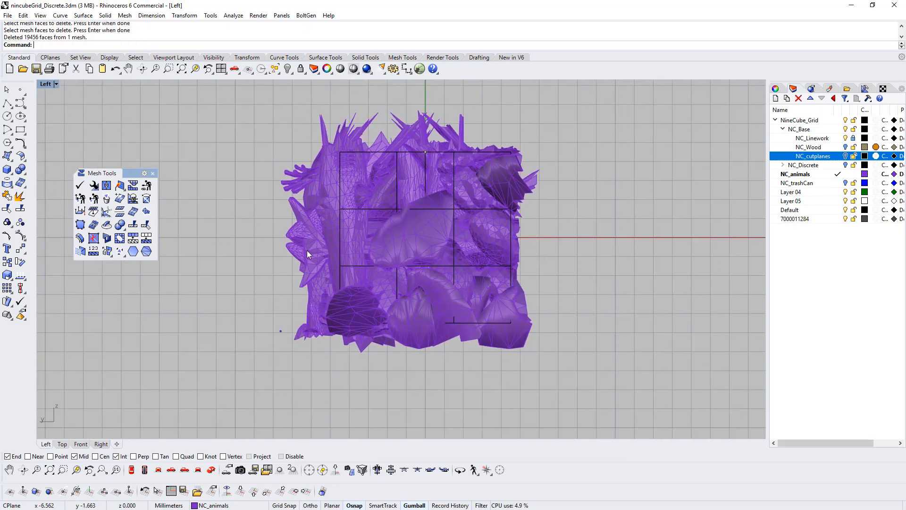
right_click(313, 143)
drag(336, 104, 267, 399)
drag(439, 418, 336, 95)
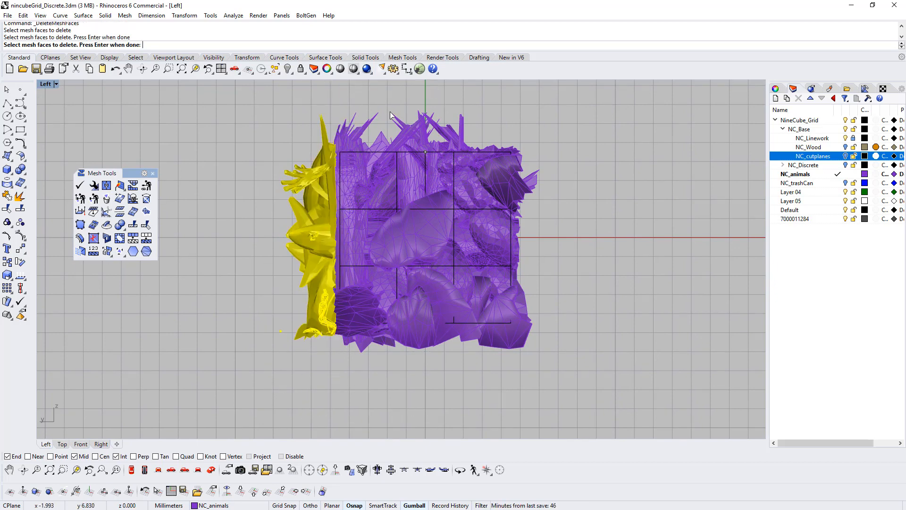
key(Return)
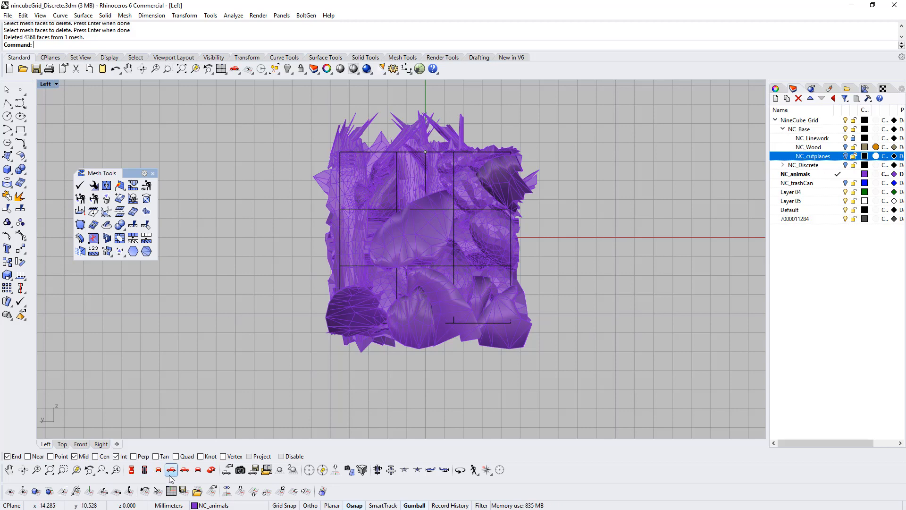
- Switch to the Back view and delete the mesh faces that stick out past the grid's right edge
click(185, 469)
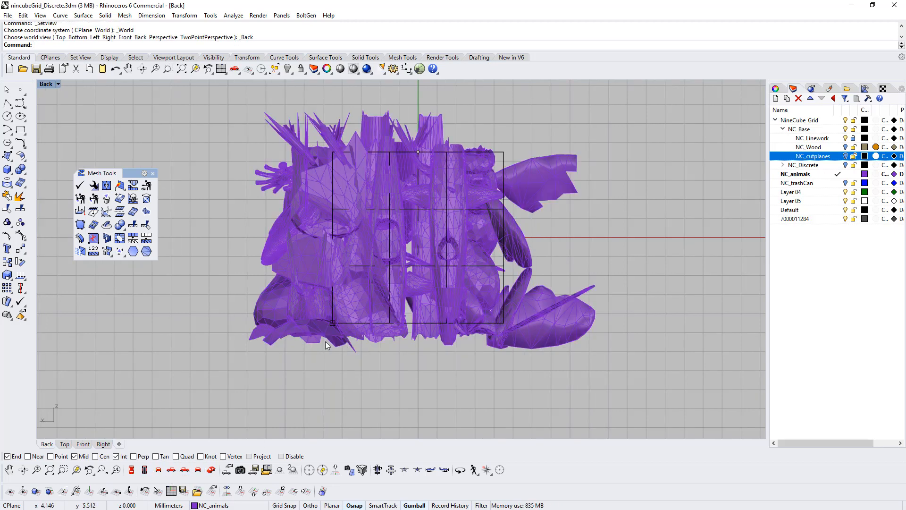
right_drag(326, 344, 246, 347)
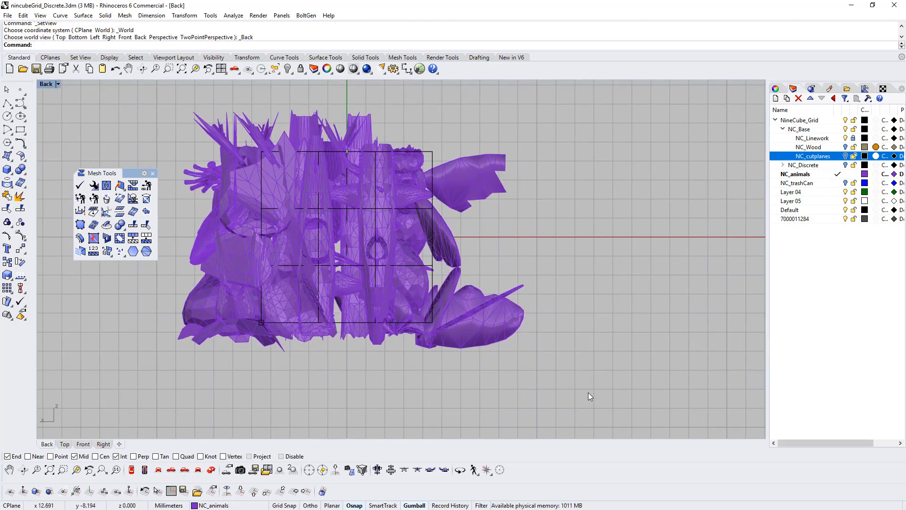
drag(602, 400, 435, 108)
key(Escape)
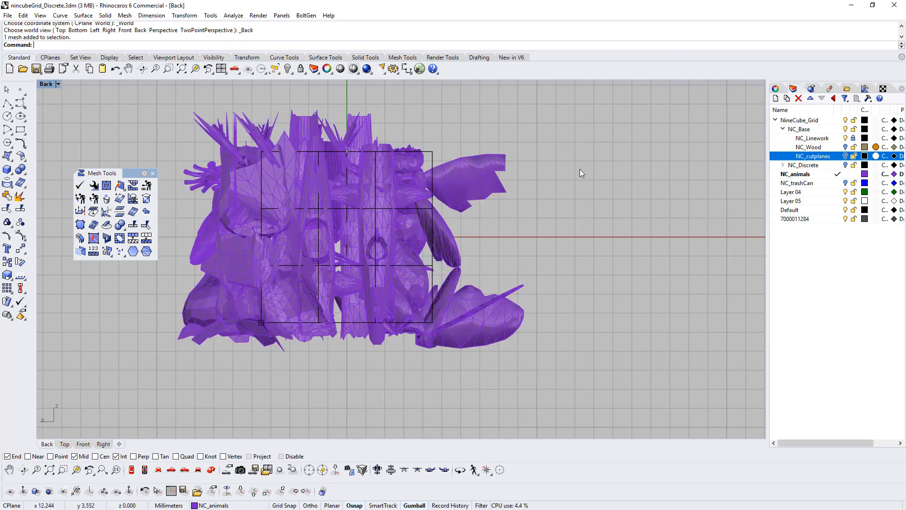
click(105, 199)
drag(637, 385, 371, 410)
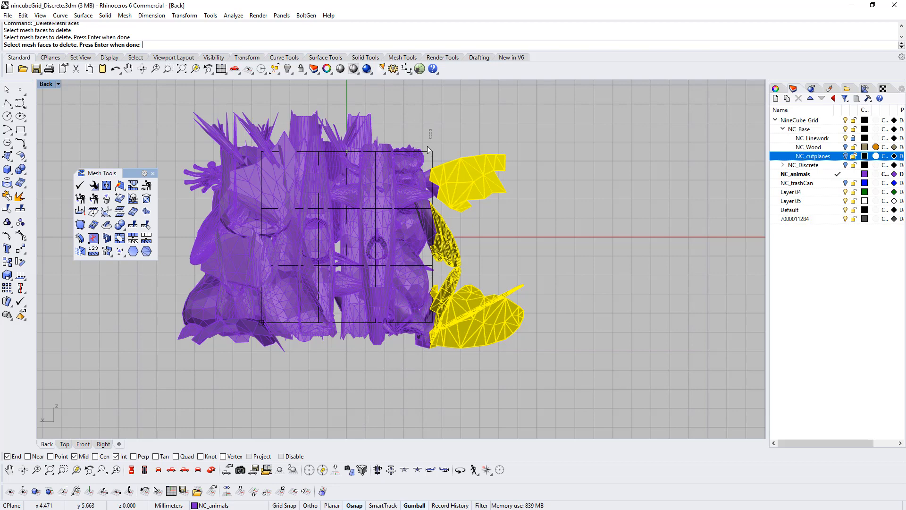
ctrl+drag(414, 279, 401, 406)
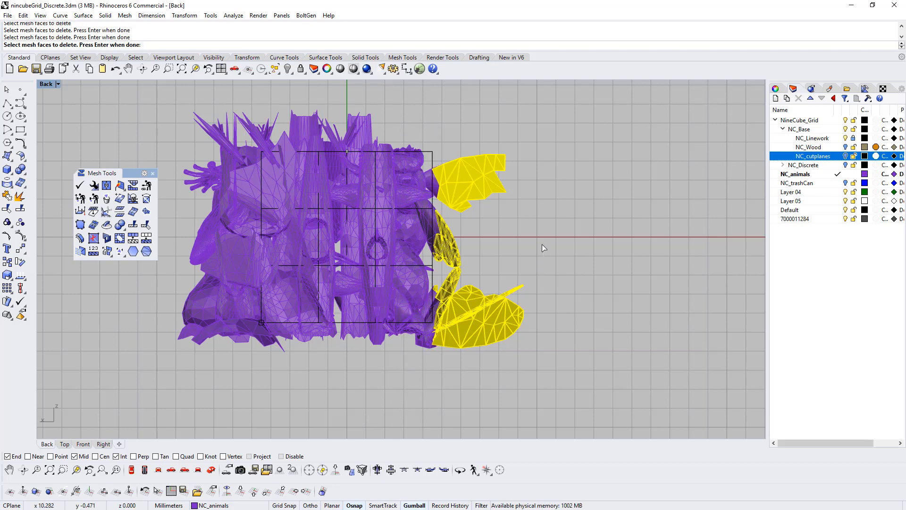
mouse_move(431, 151)
ctrl+mouse_down()
mouse_move(425, 179)
mouse_move(431, 162)
ctrl+mouse_up()
key(Return)
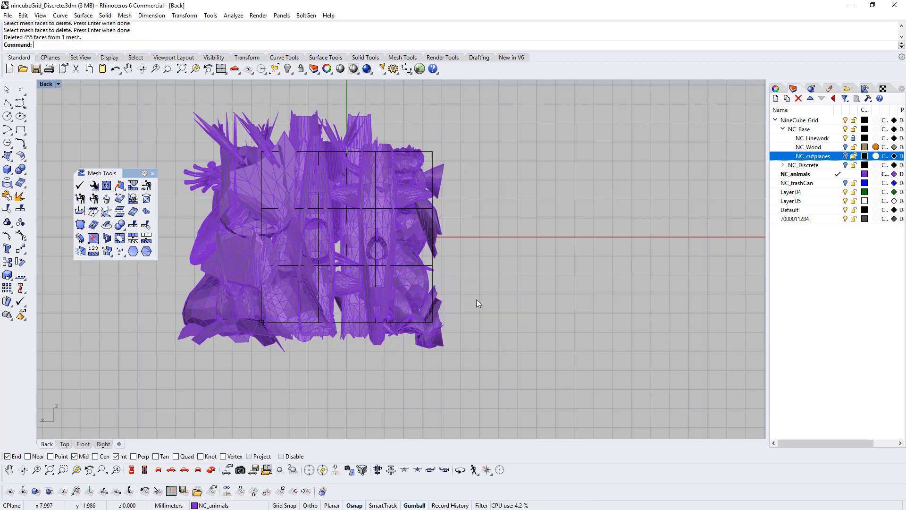
- Delete the mesh faces beyond the grid's left edge in the Back view, including the leftover faces farther out
right_drag(332, 362, 373, 354)
key(Return)
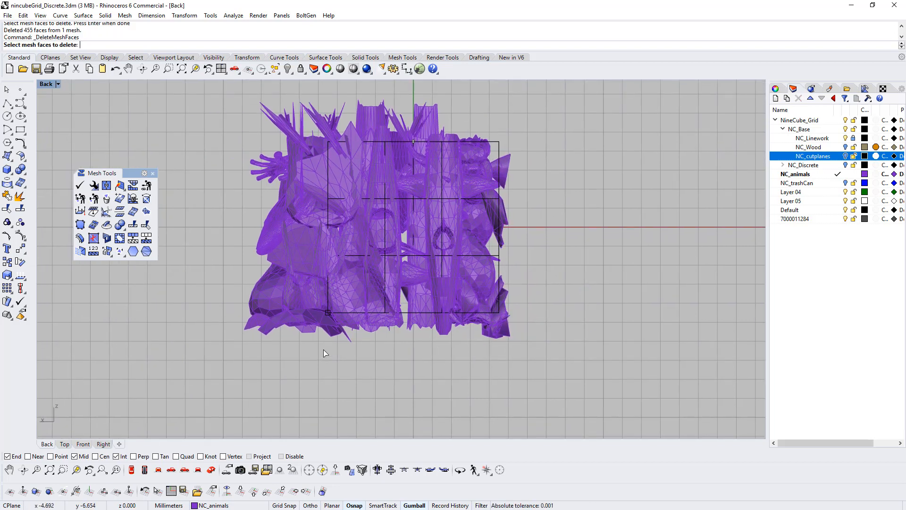
drag(258, 121, 253, 108)
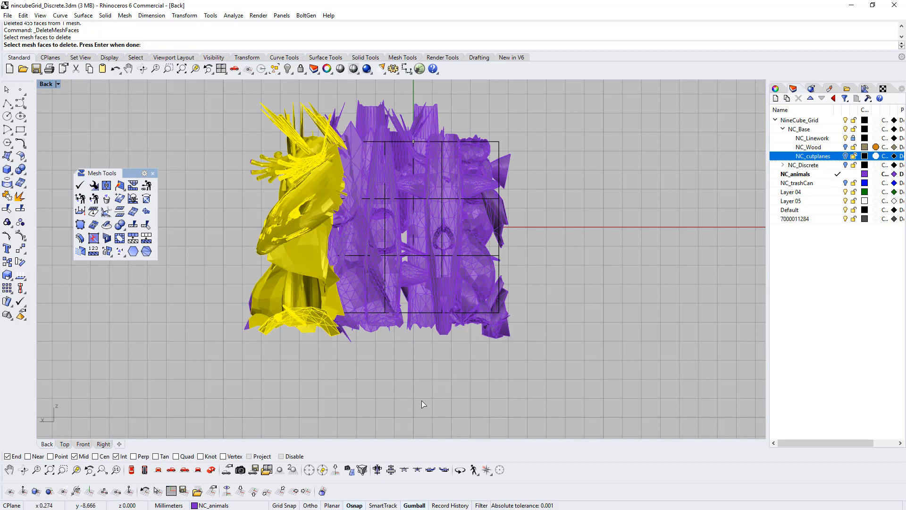
drag(423, 404, 329, 110)
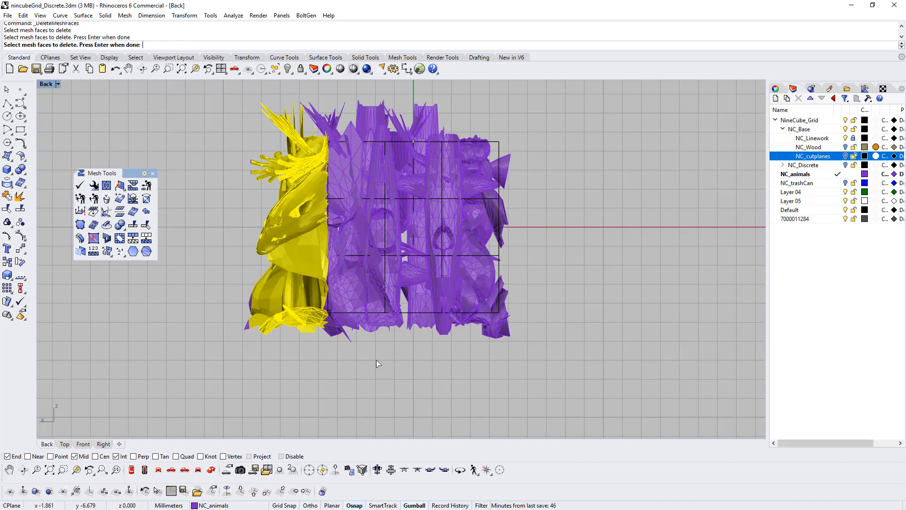
drag(355, 253, 328, 107)
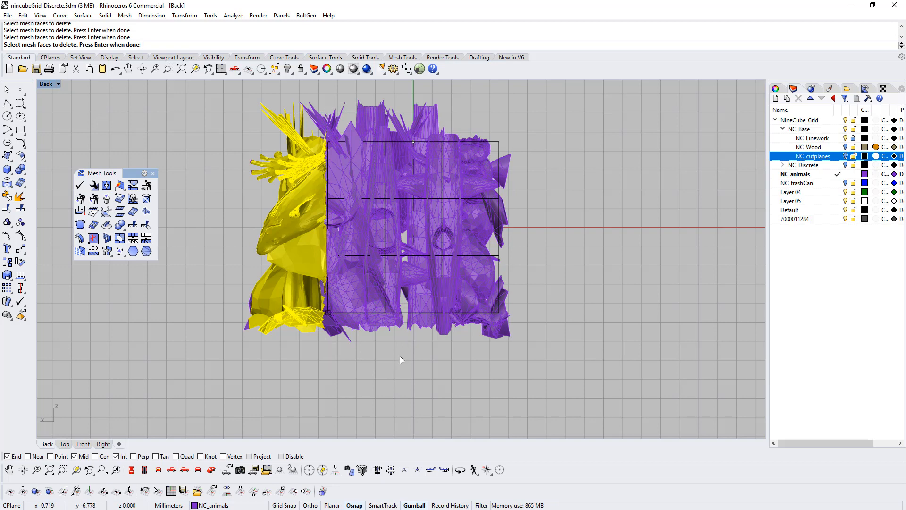
key(Return)
key(Return)
drag(294, 384, 195, 59)
key(Return)
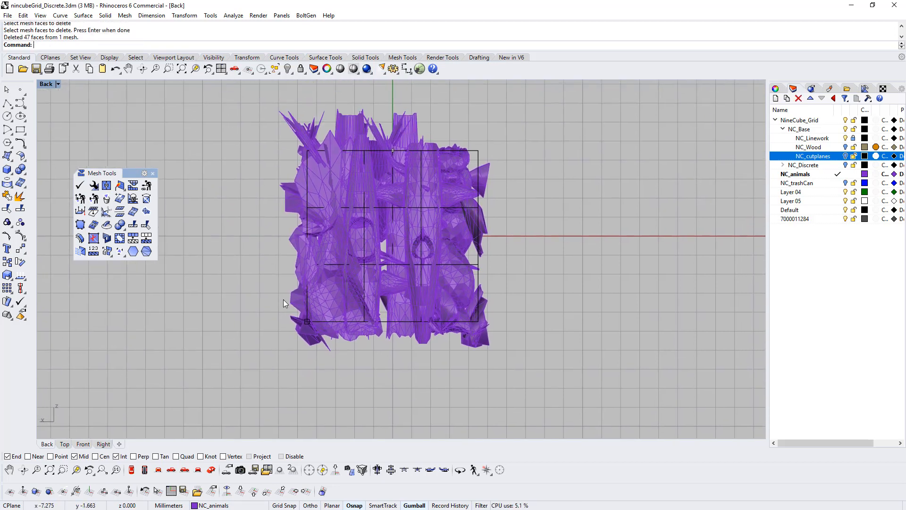
- In the Top view, show the NC_cutplanes layer and hide the two horizontal and two side cut planes
click(131, 469)
right_drag(277, 302, 234, 289)
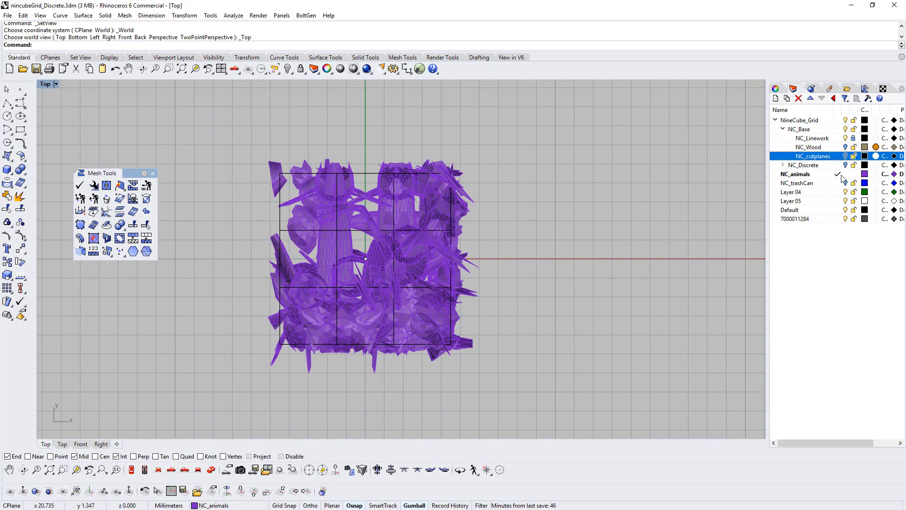
click(845, 155)
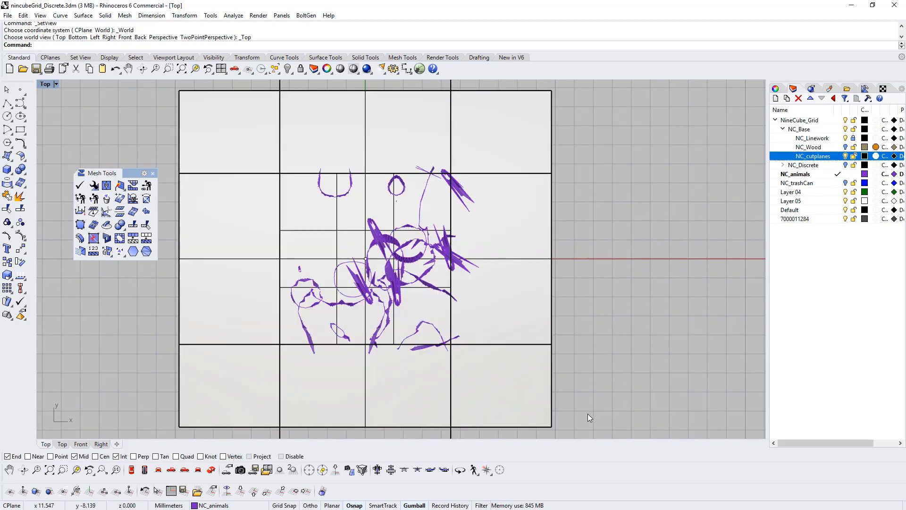
drag(590, 417, 133, 382)
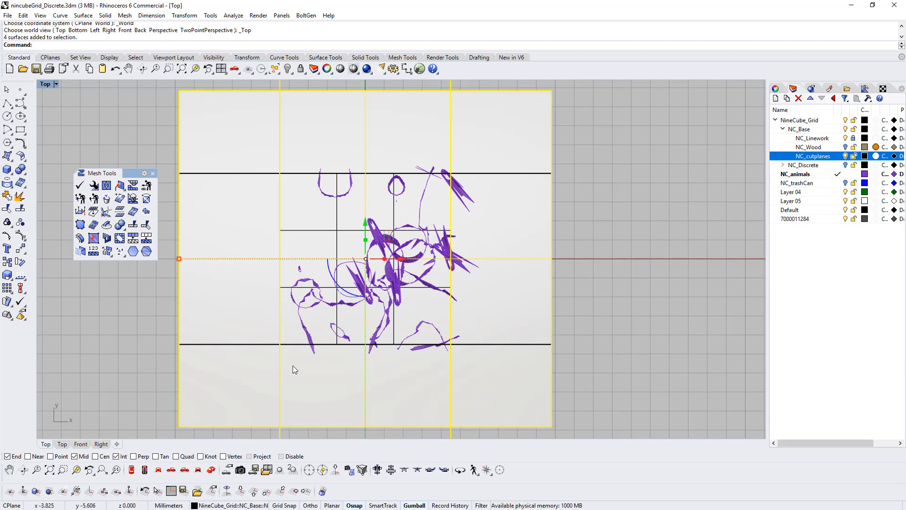
key(ctrl+h)
- Try to split the animal mesh with the cut plane along the grid's lower edge in the Top view using MeshSplit
drag(472, 389, 252, 356)
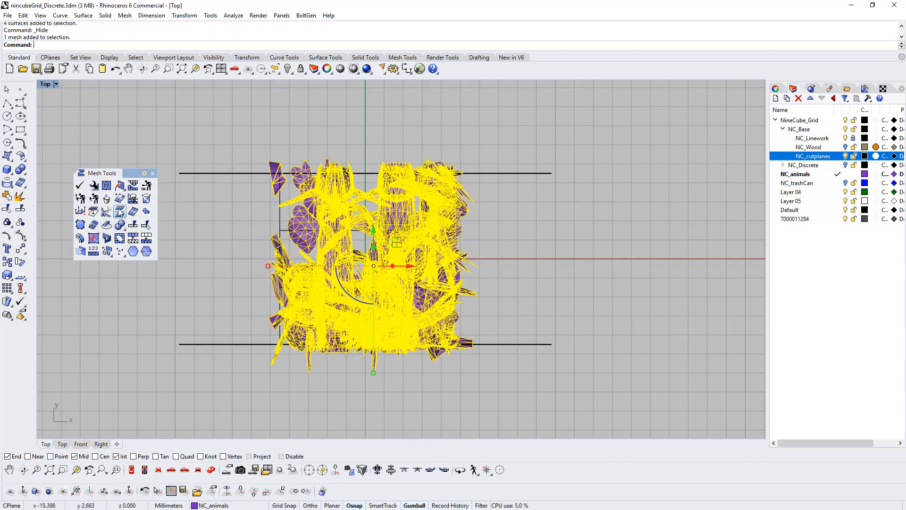
click(135, 228)
click(254, 344)
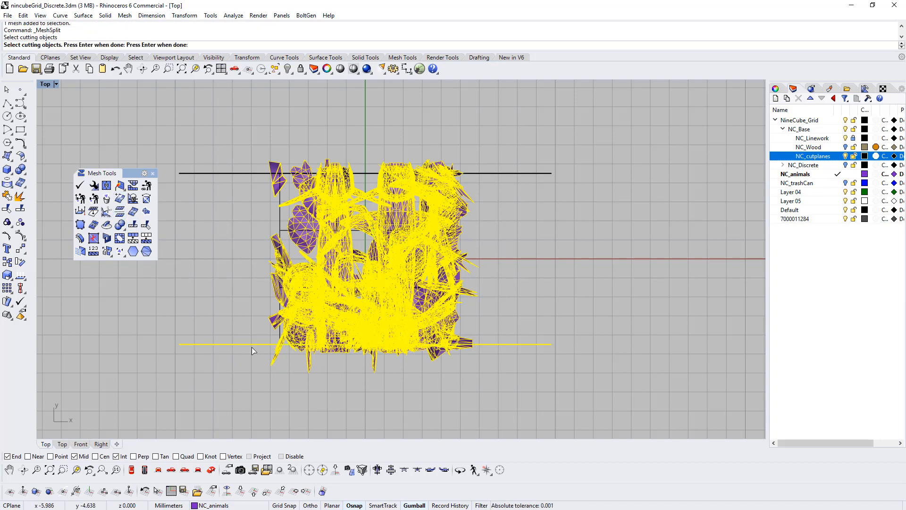
key(Return)
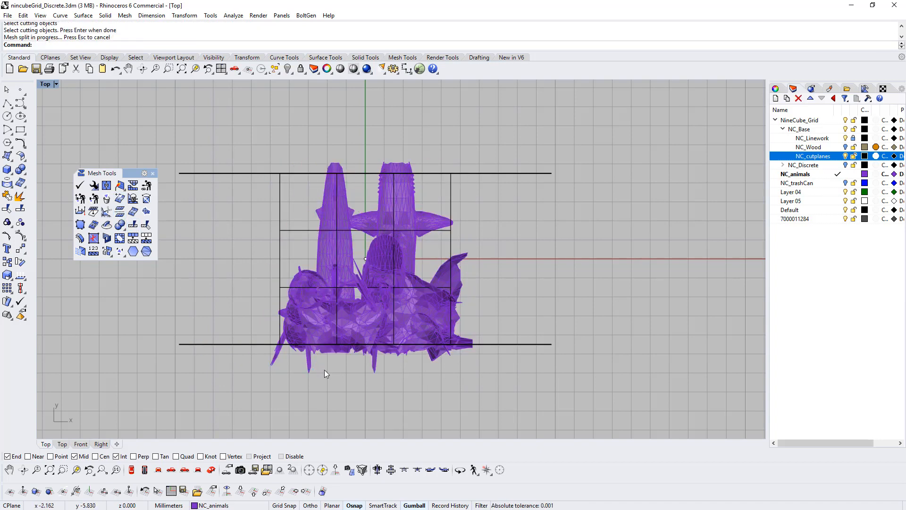
key(ctrl+z)
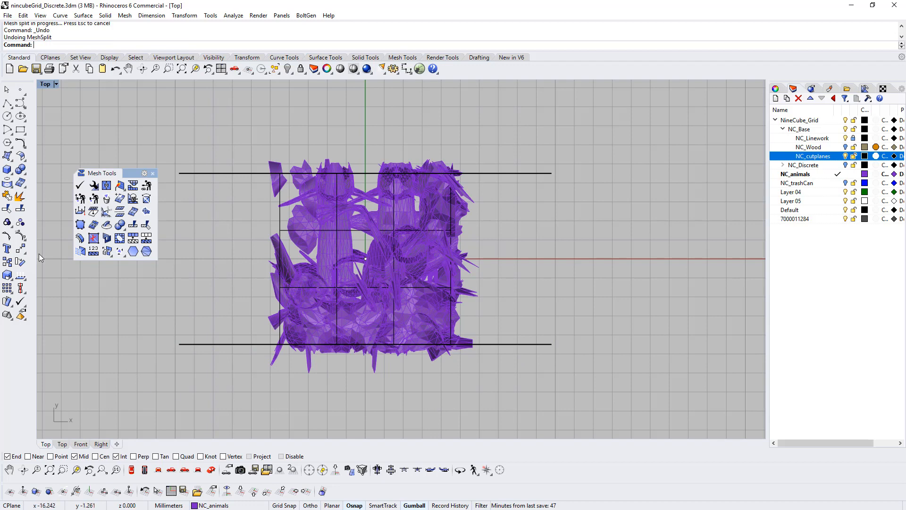
- Draw a straight polyline along the lower cut plane and past its right end in the Top view, and select the animal mesh
click(7, 103)
click(179, 344)
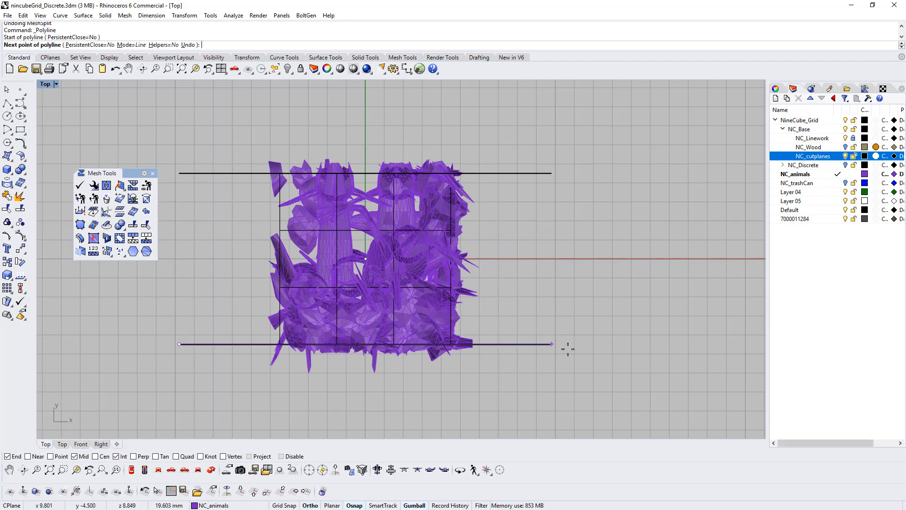
click(607, 354)
key(Return)
click(450, 360)
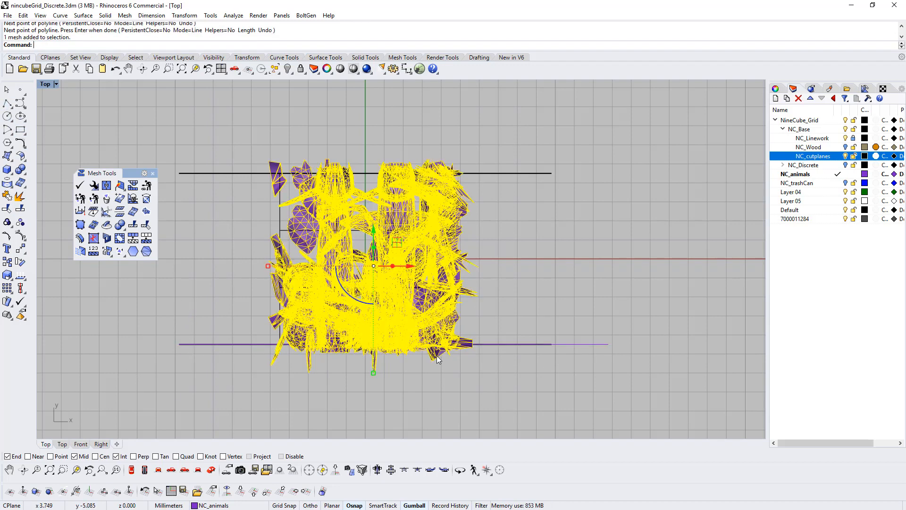
- Try to split the animal mesh with the polyline along the grid's lower edge using MeshSplit, and undo the split
click(133, 224)
click(545, 344)
key(Return)
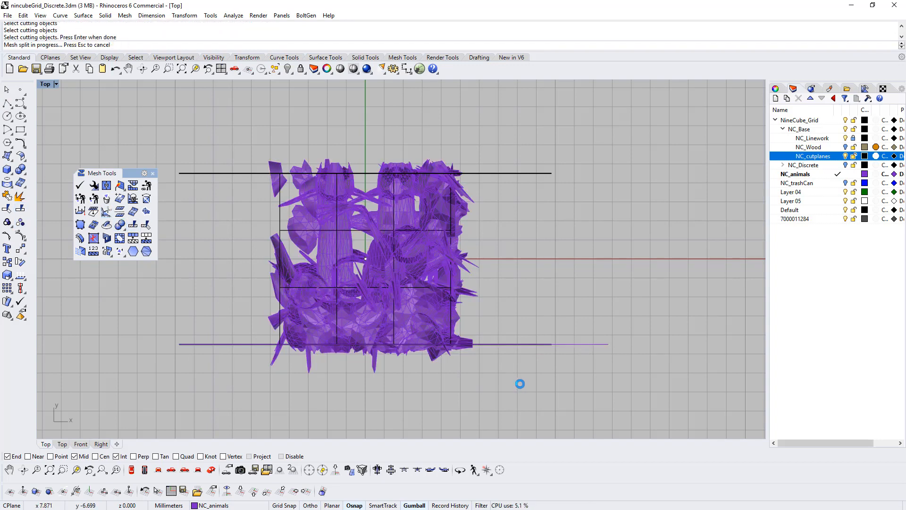
key(ctrl+z)
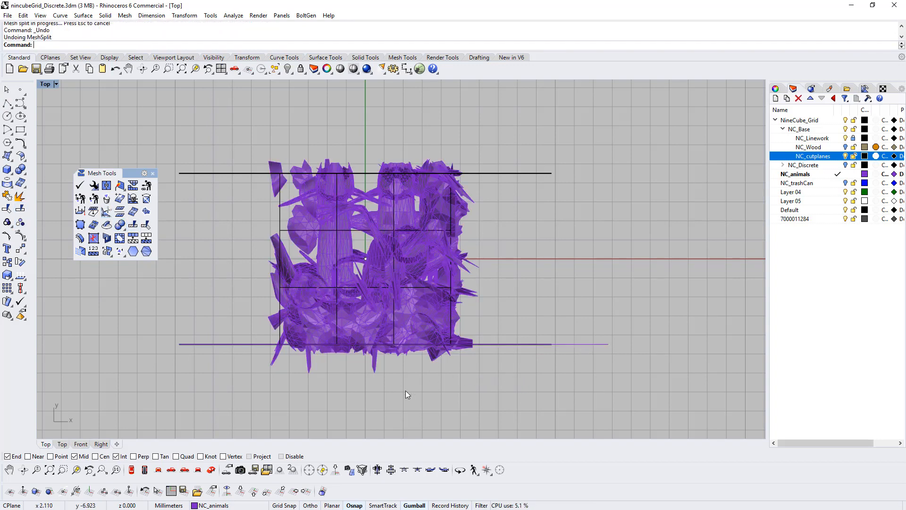
- Explode the animal mesh into separate meshes and clear the selection
click(405, 315)
click(20, 197)
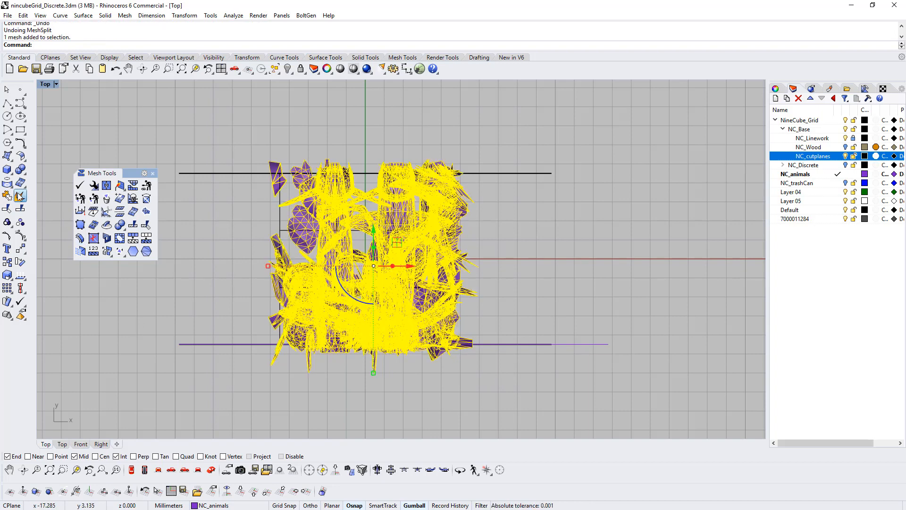
click(477, 307)
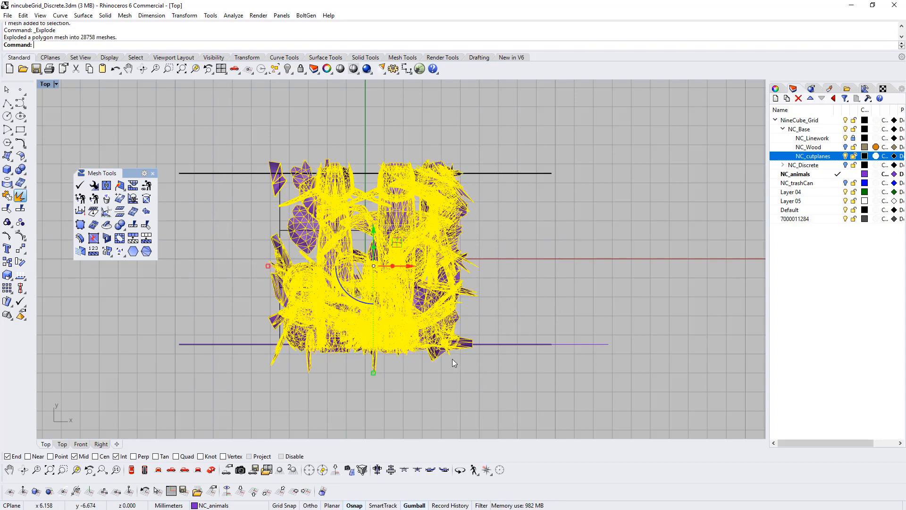
click(444, 373)
- Split all the exploded animal meshes along the grid's lower edge in the Top view using MeshSplit
drag(245, 148, 454, 369)
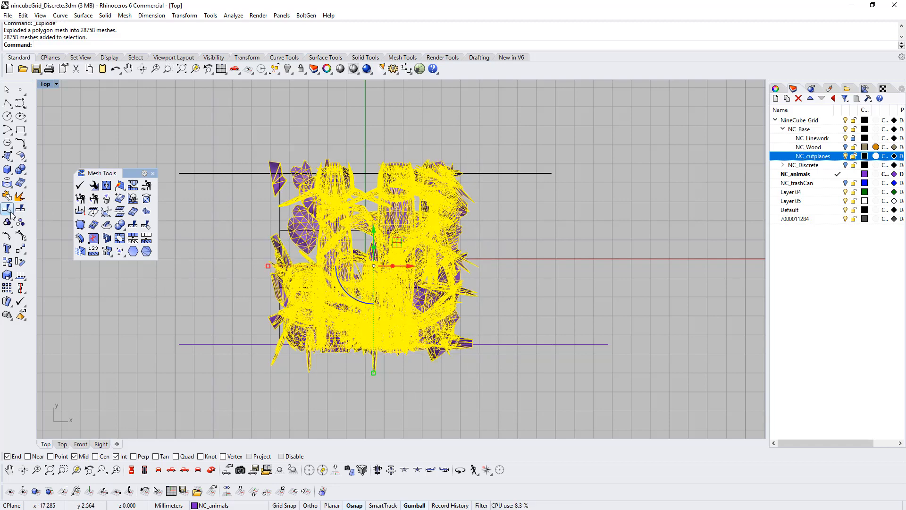
click(133, 225)
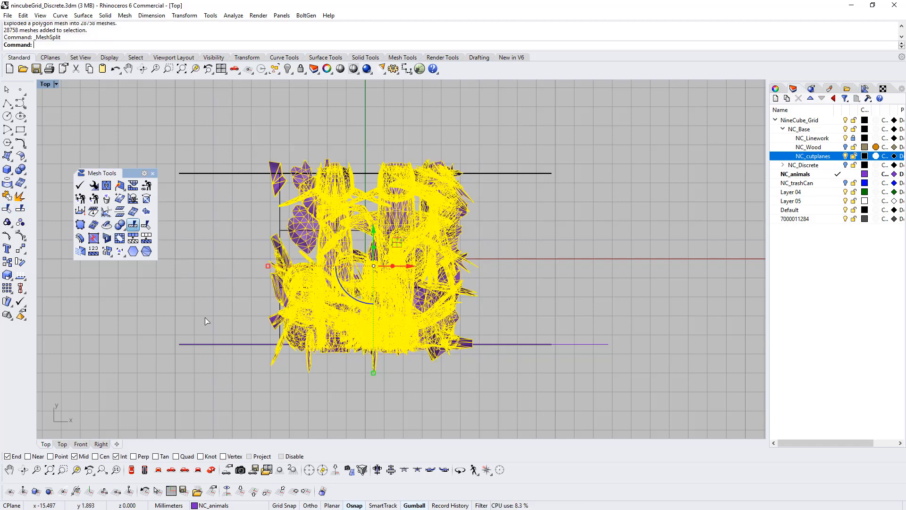
click(244, 350)
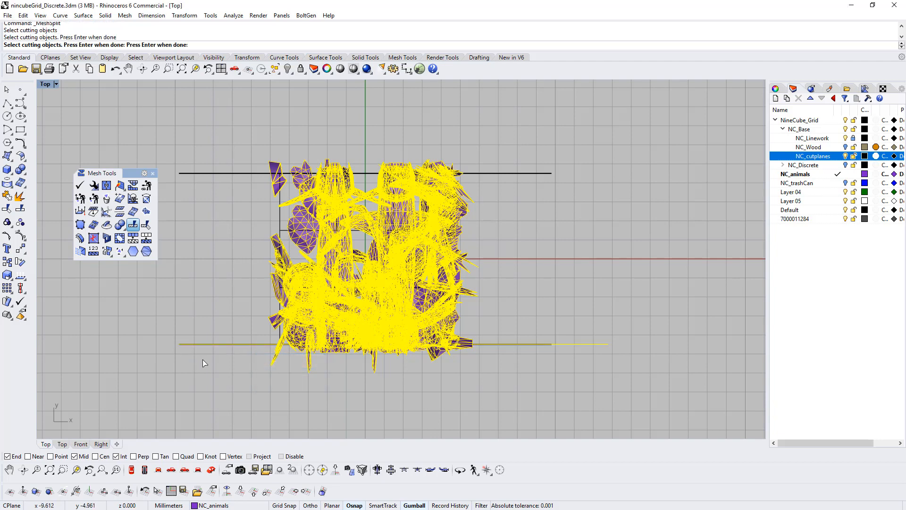
key(Return)
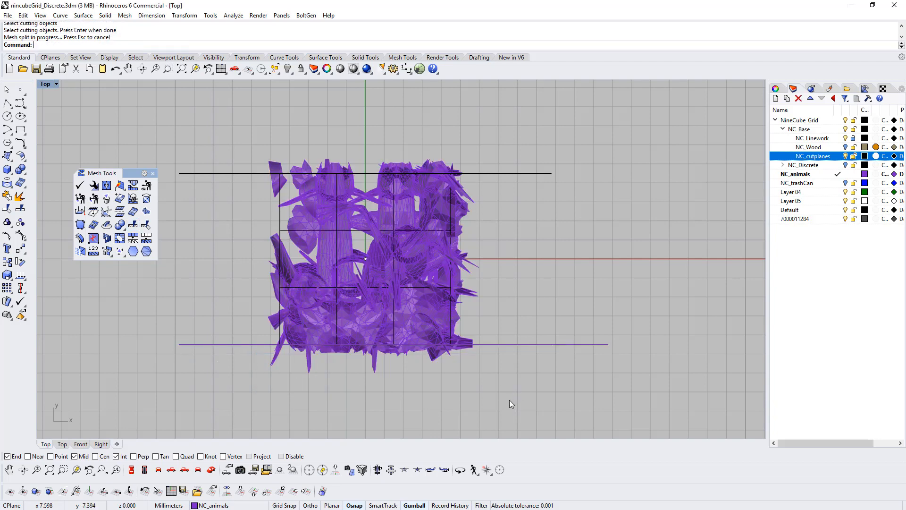
- Delete the mesh pieces beyond the grid's lower edge in the Top view, including the small leftovers along the cut line
drag(510, 401, 240, 347)
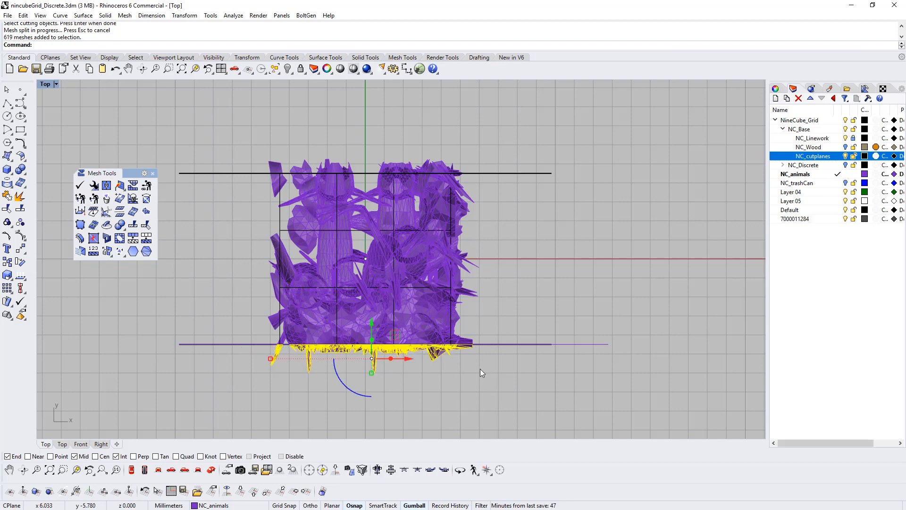
key(Delete)
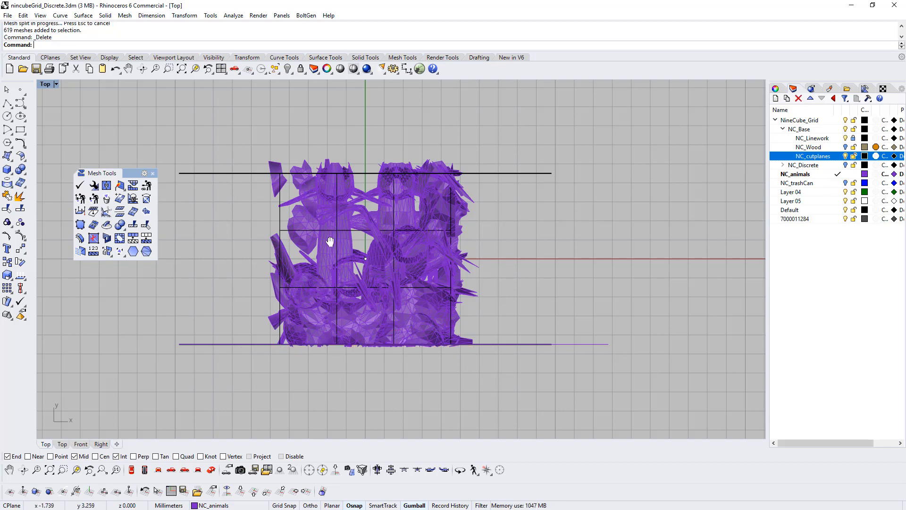
right_drag(330, 241, 335, 210)
scroll(462, 376, up, 8)
right_drag(456, 355, 539, 335)
drag(580, 377, 112, 307)
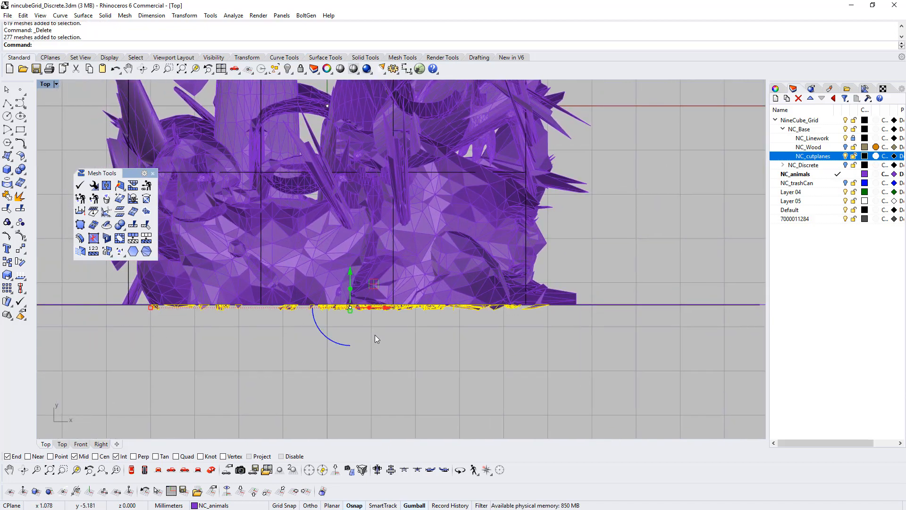
key(Delete)
- Delete the remaining thin mesh slivers protruding past the grid's lower edge in the Top view
right_drag(387, 355, 362, 390)
right_drag(388, 293, 429, 252)
scroll(490, 335, up, 4)
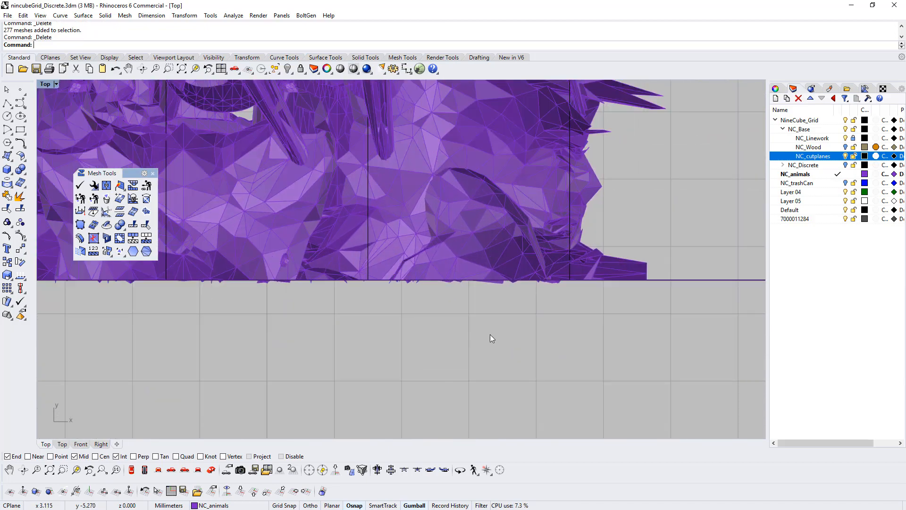
right_drag(625, 347, 706, 361)
drag(681, 361, 54, 294)
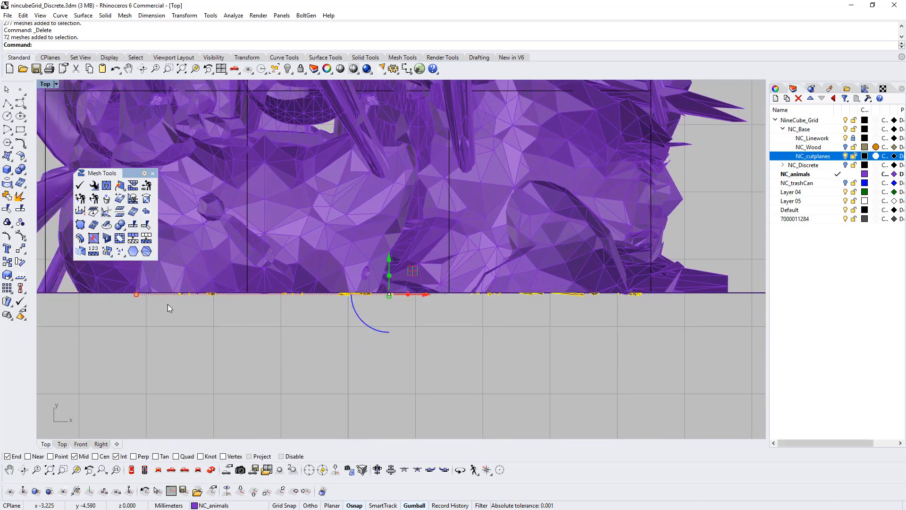
key(Delete)
- Split the meshes around the grid's upper edge with the upper cut plane using MeshSplit, and delete the pieces beyond it
scroll(317, 319, down, 2)
right_drag(324, 302, 241, 354)
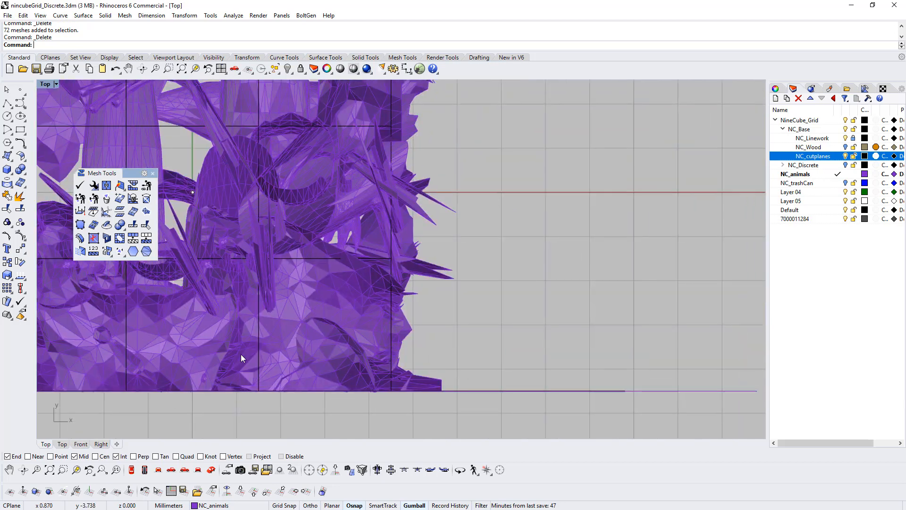
scroll(241, 354, down, 2)
right_drag(272, 310, 455, 394)
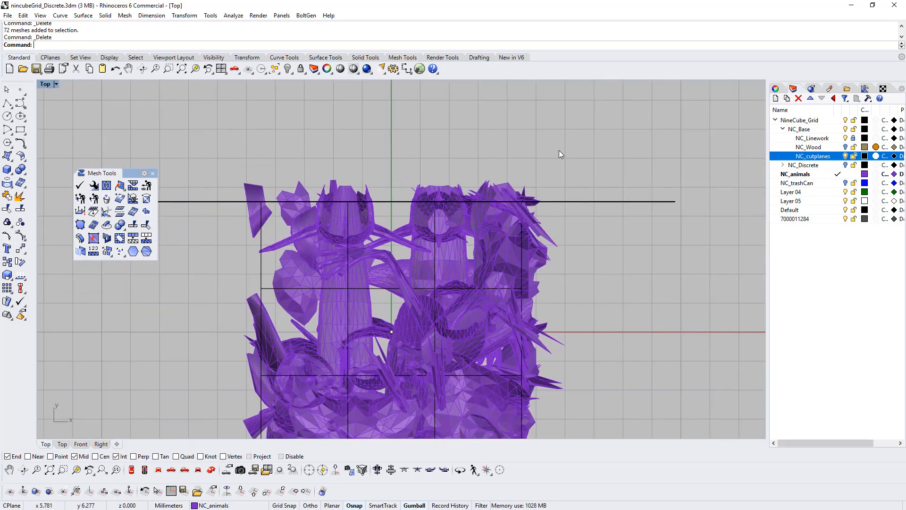
drag(559, 150, 188, 199)
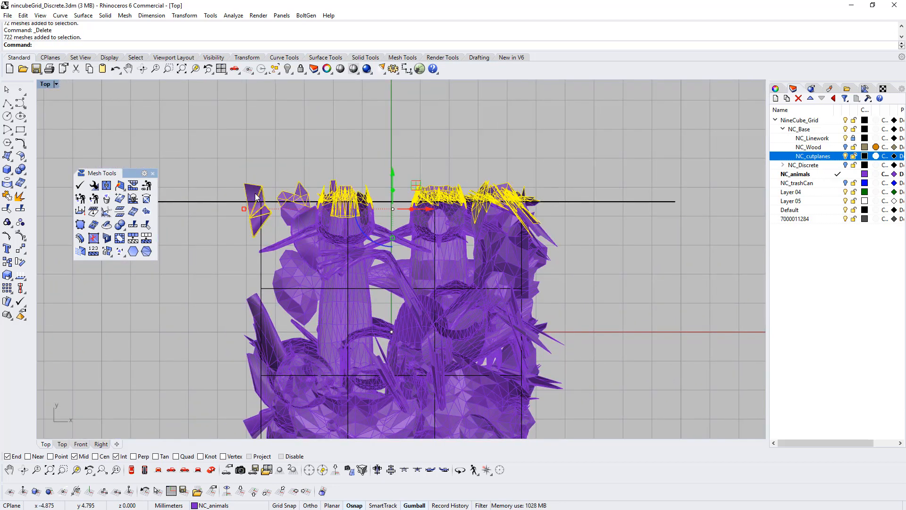
click(593, 151)
drag(203, 127, 593, 318)
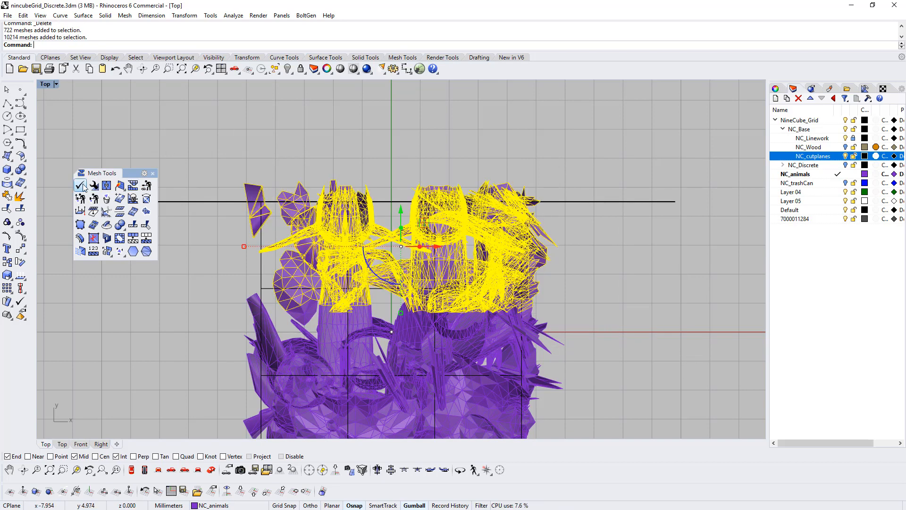
click(133, 225)
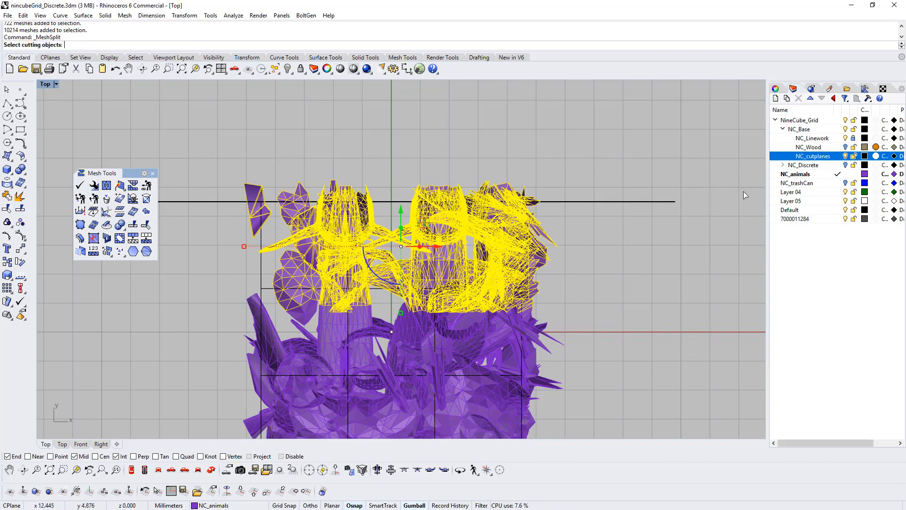
click(659, 202)
key(Return)
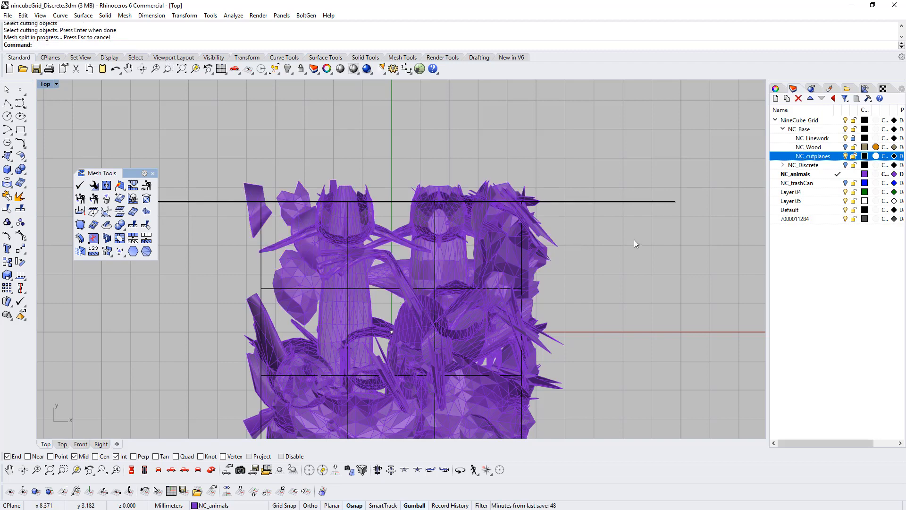
drag(211, 141, 565, 203)
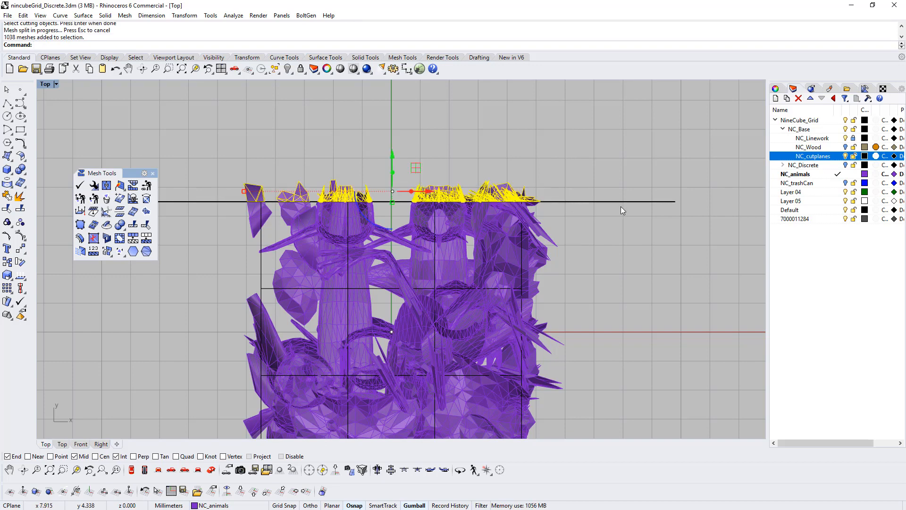
key(Delete)
- Show the hidden cut planes, and hide the two horizontal planes, the lower-edge cut plane and the polyline
right_drag(588, 262, 493, 234)
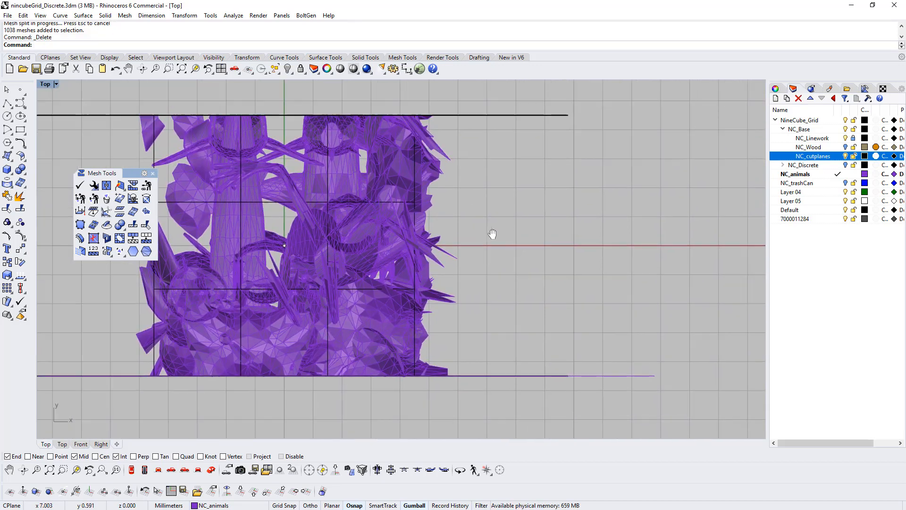
click(288, 70)
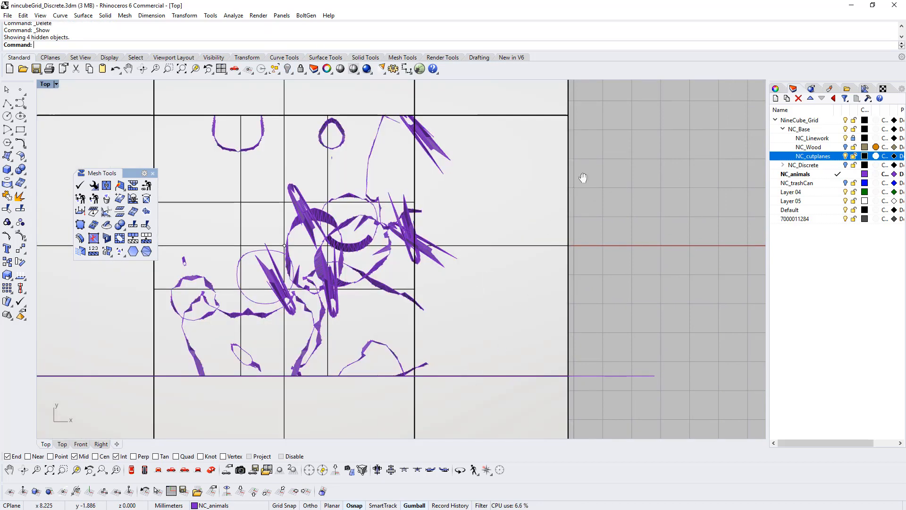
right_drag(584, 177, 714, 194)
drag(252, 406, 228, 236)
key(ctrl+h)
right_drag(428, 299, 281, 362)
scroll(417, 325, down, 4)
right_drag(462, 333, 461, 321)
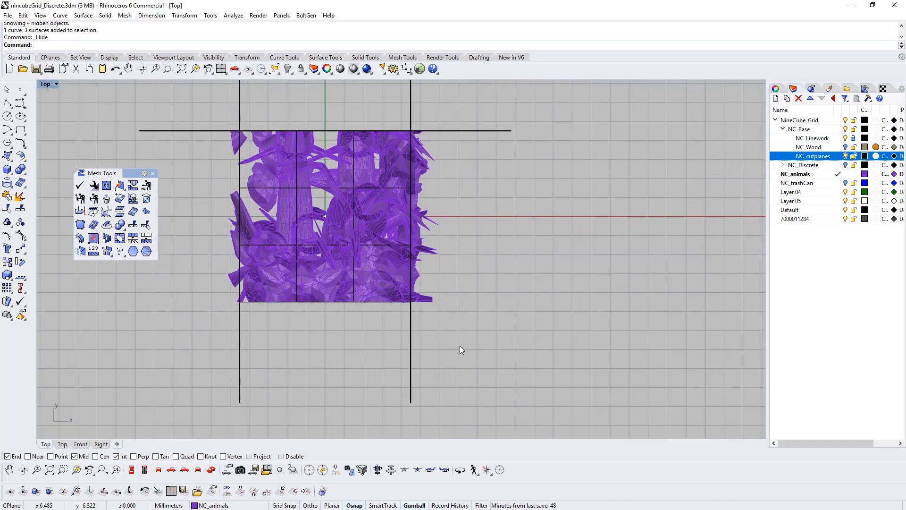
- Split the meshes around the grid's right edge in the Top view with the right cut plane using MeshSplit
drag(381, 111, 567, 361)
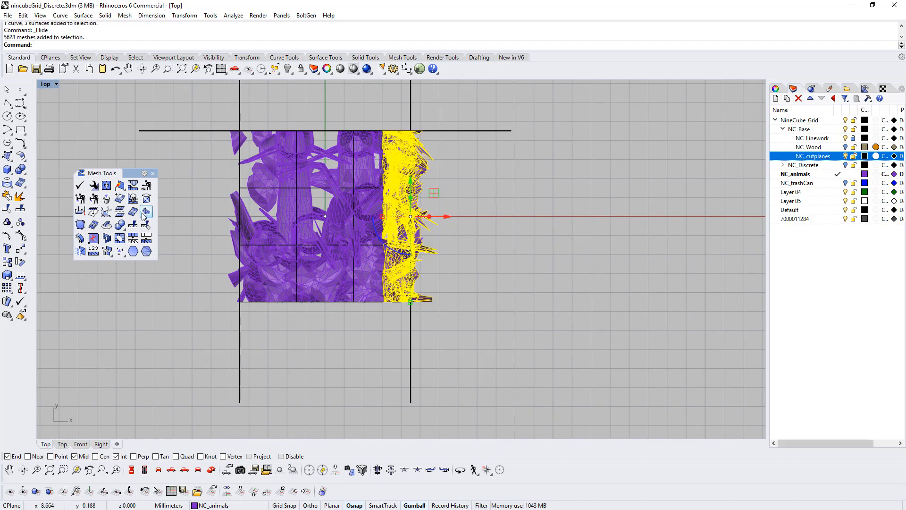
click(133, 225)
click(410, 346)
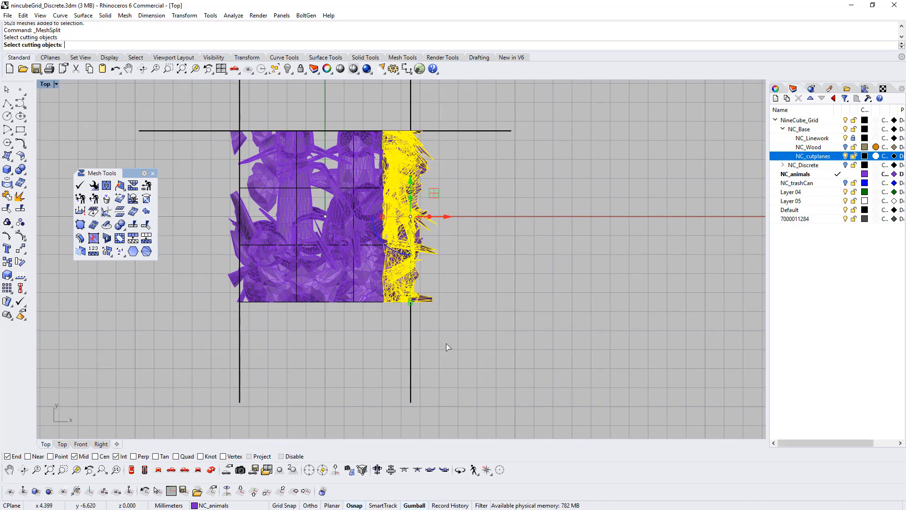
key(Return)
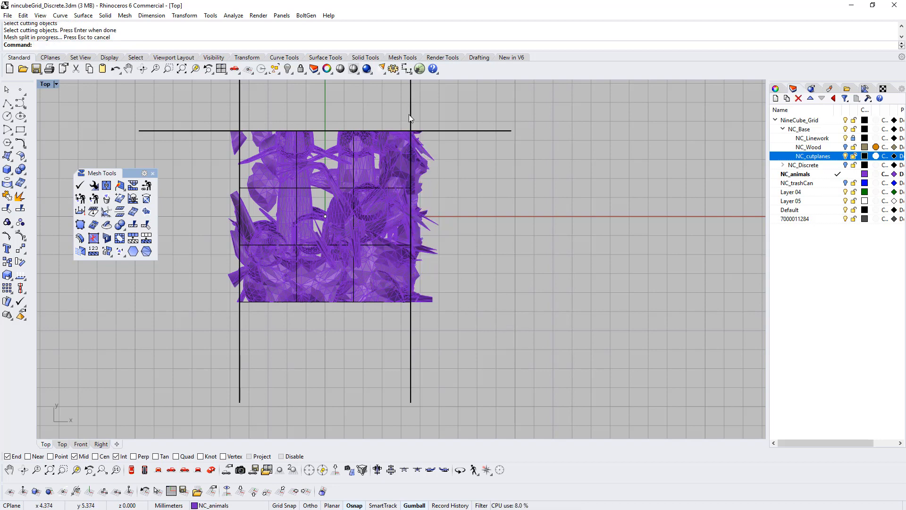
- Undo the accidental move of the right cut plane and lock the NC_cutplanes layer
scroll(410, 117, up, 2)
right_drag(418, 123, 394, 104)
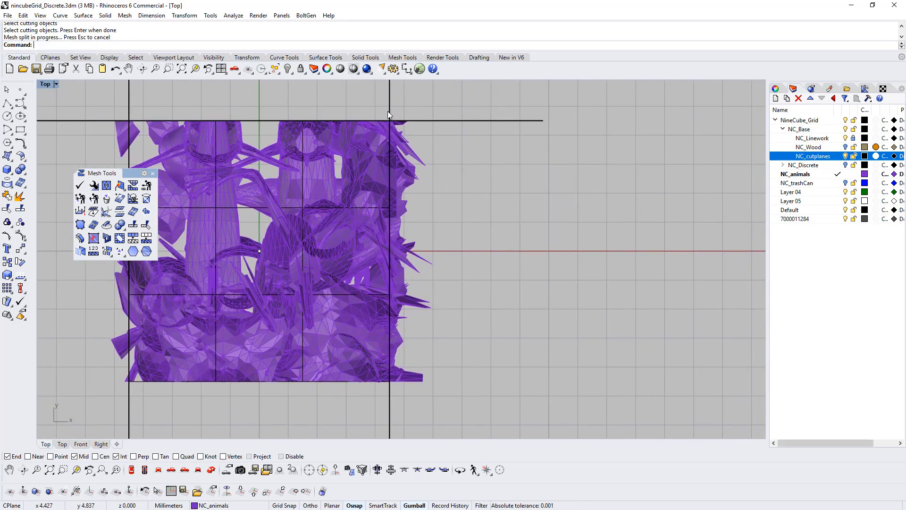
drag(388, 111, 455, 307)
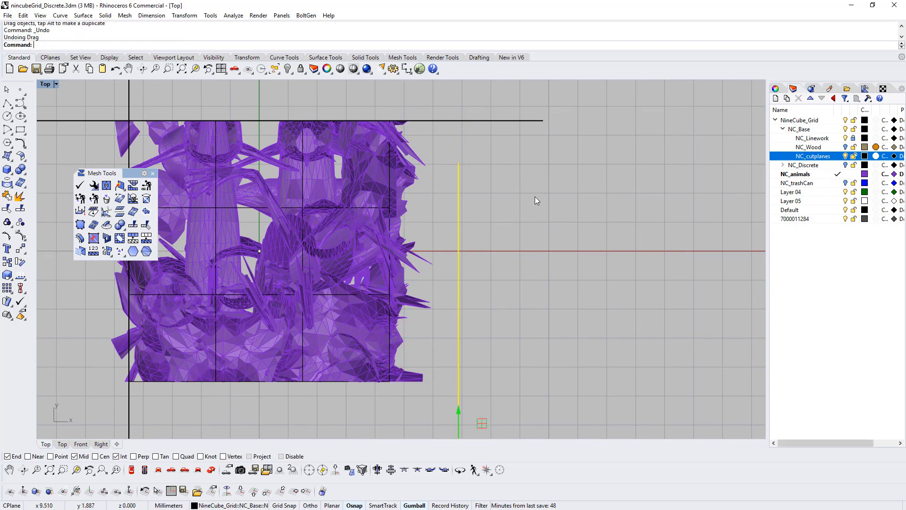
key(ctrl+z)
click(853, 156)
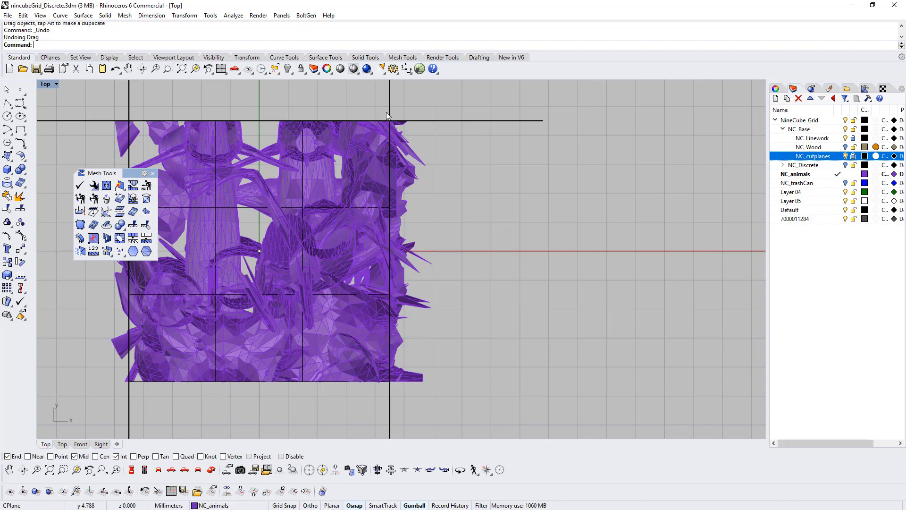
- Delete the mesh pieces beyond the right cut plane in the Top view
drag(386, 109, 473, 398)
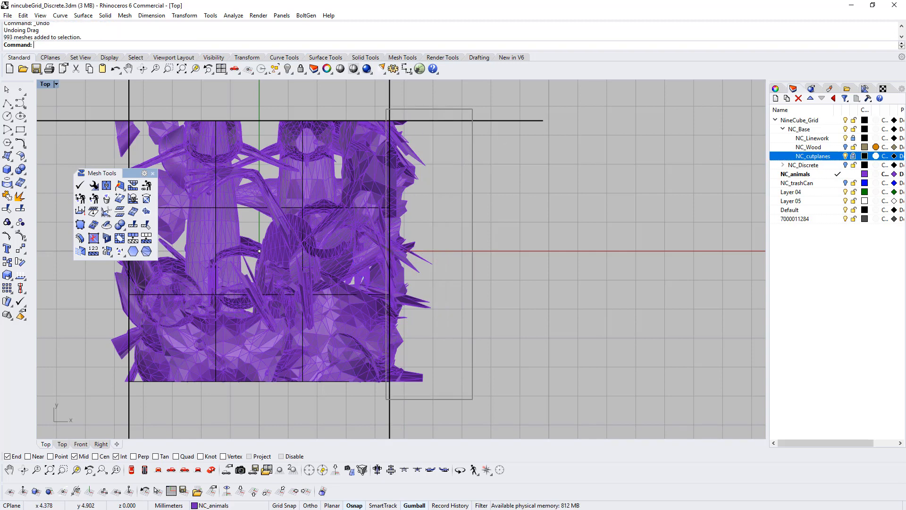
scroll(390, 106, up, 3)
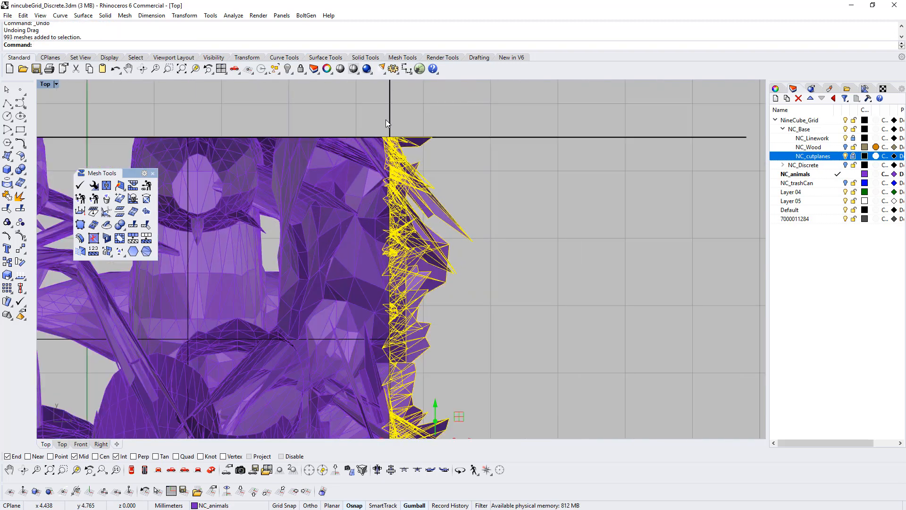
drag(386, 120, 336, 267)
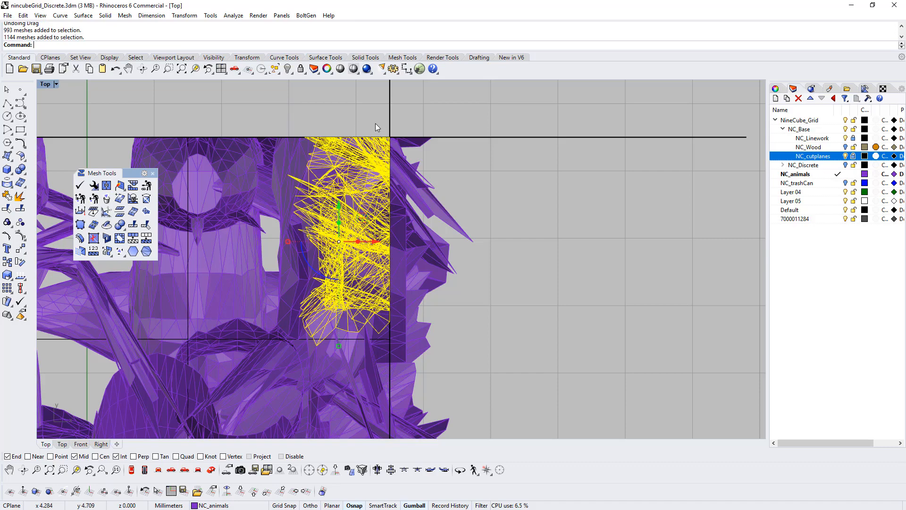
click(375, 109)
drag(386, 118, 537, 432)
scroll(501, 203, down, 5)
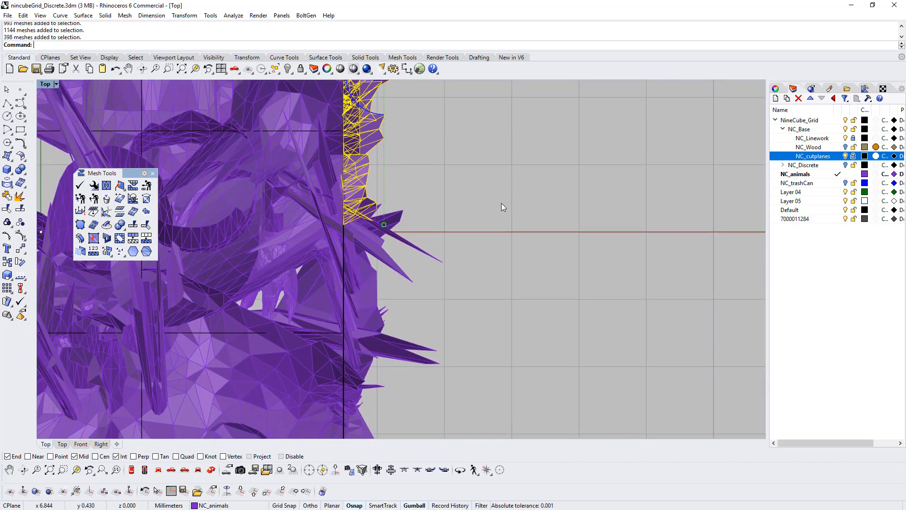
scroll(471, 222, down, 3)
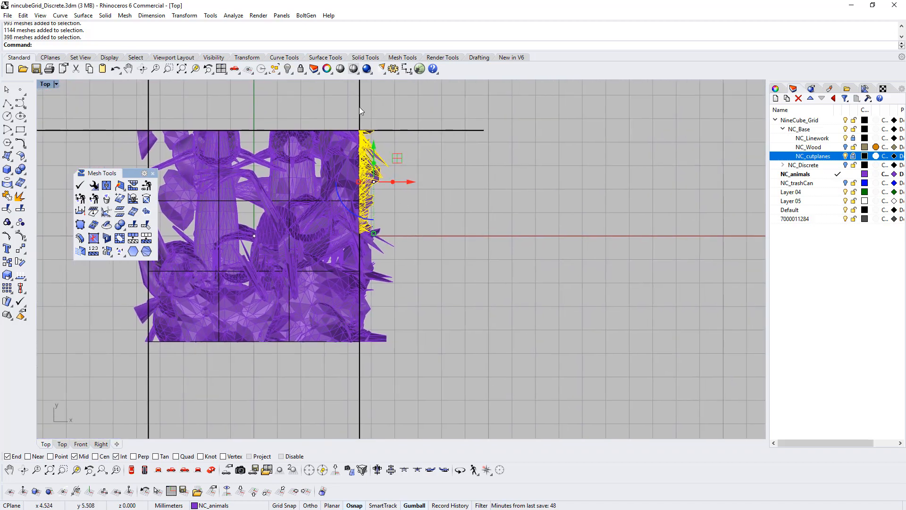
click(359, 109)
drag(359, 109, 462, 373)
scroll(367, 272, up, 4)
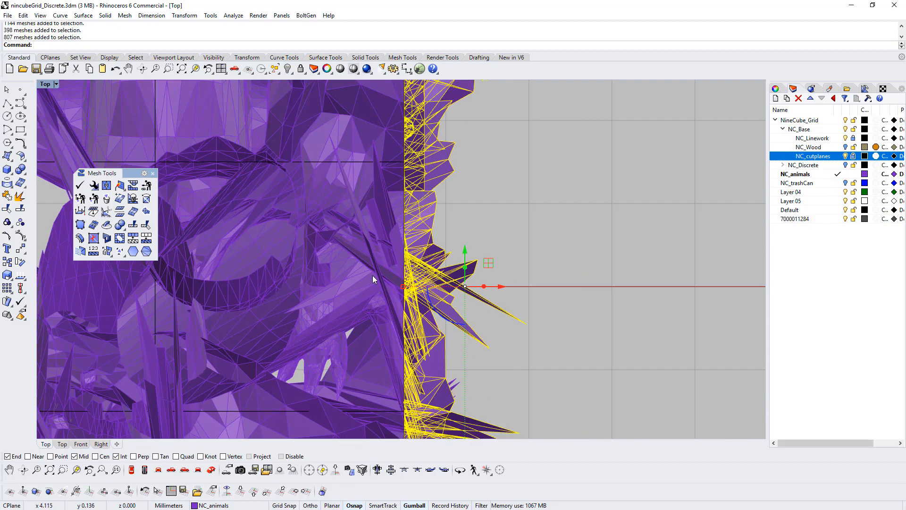
scroll(376, 279, down, 14)
right_drag(409, 307, 437, 237)
key(Delete)
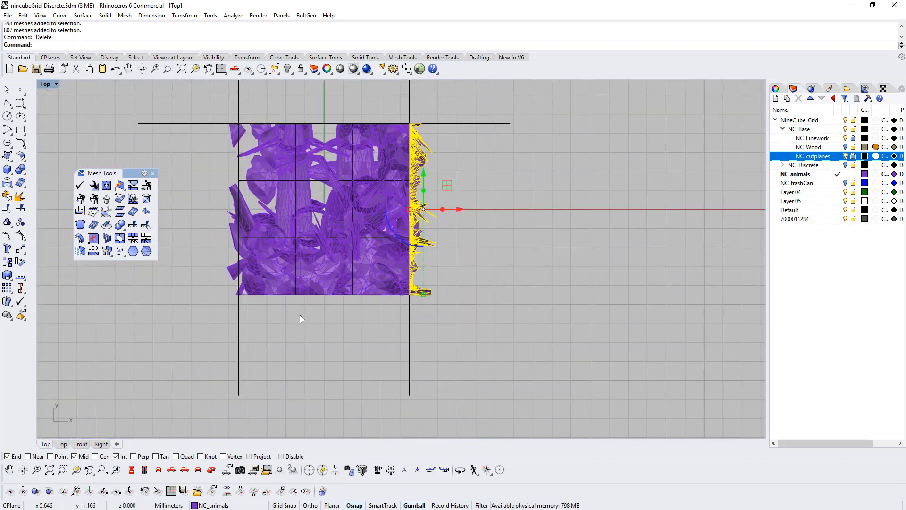
- Unlock the NC_cutplanes layer and split the spike still crossing the grid's right edge with the right cut plane using MeshSplit
click(413, 243)
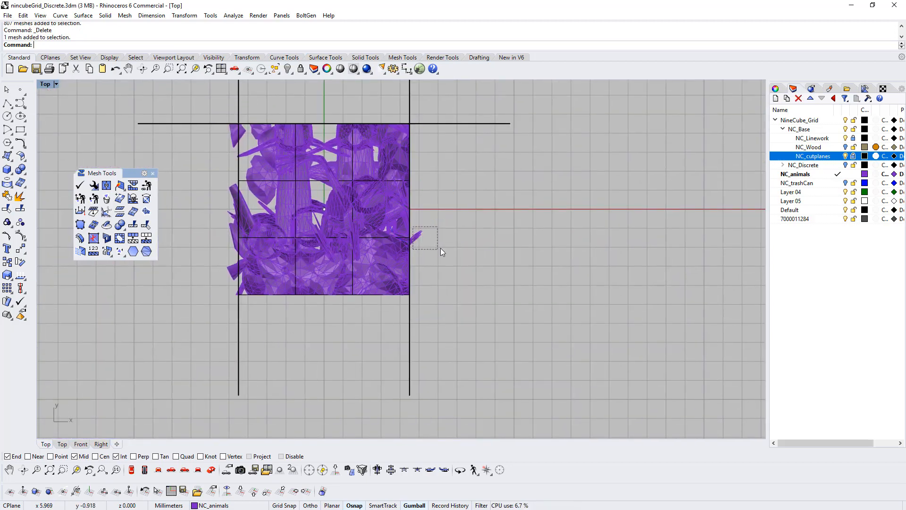
click(465, 327)
click(416, 234)
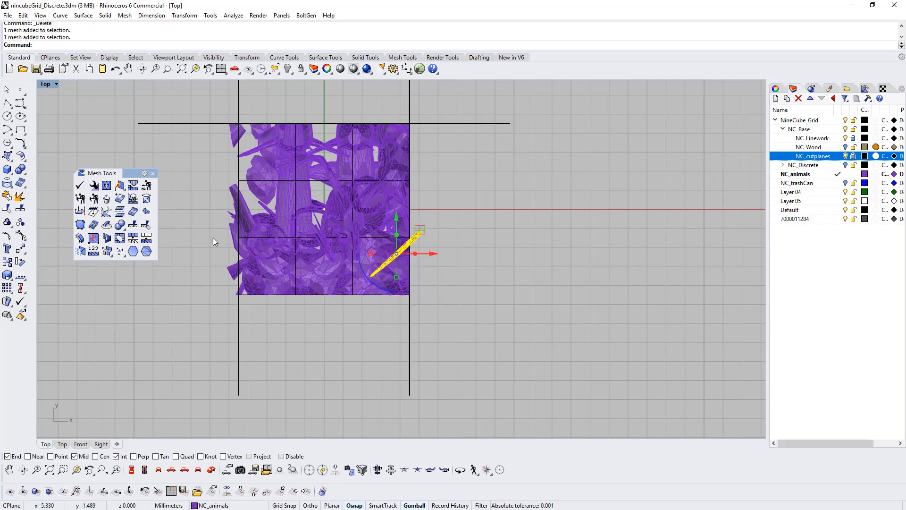
click(133, 225)
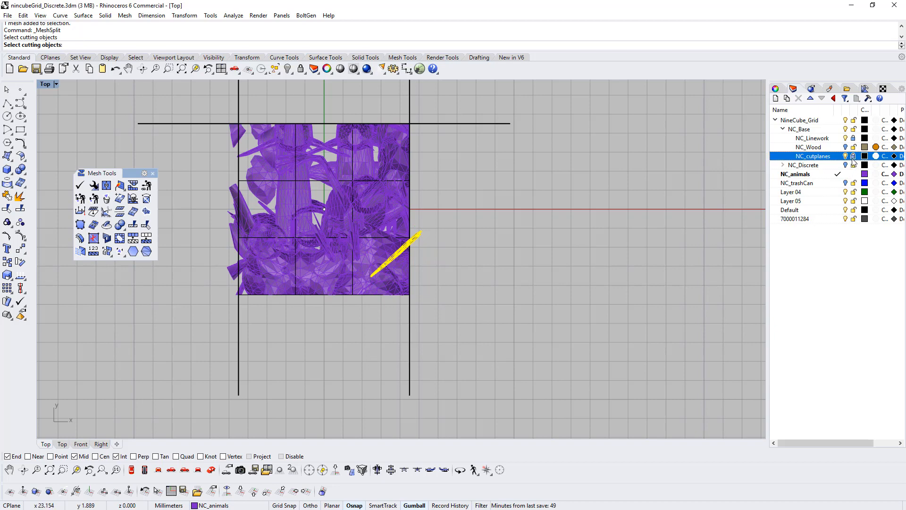
drag(505, 382, 379, 349)
key(Return)
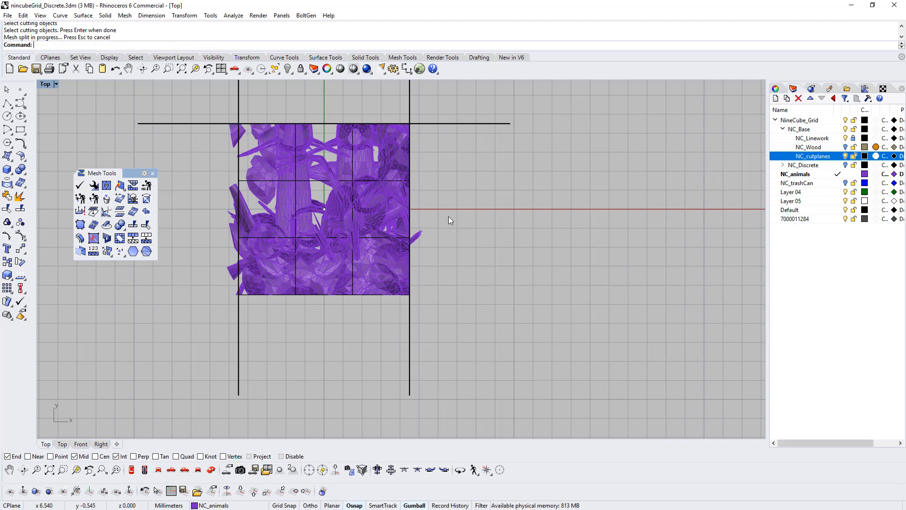
- Delete the piece of the split spike that lies outside the grid's right edge
drag(423, 255, 424, 256)
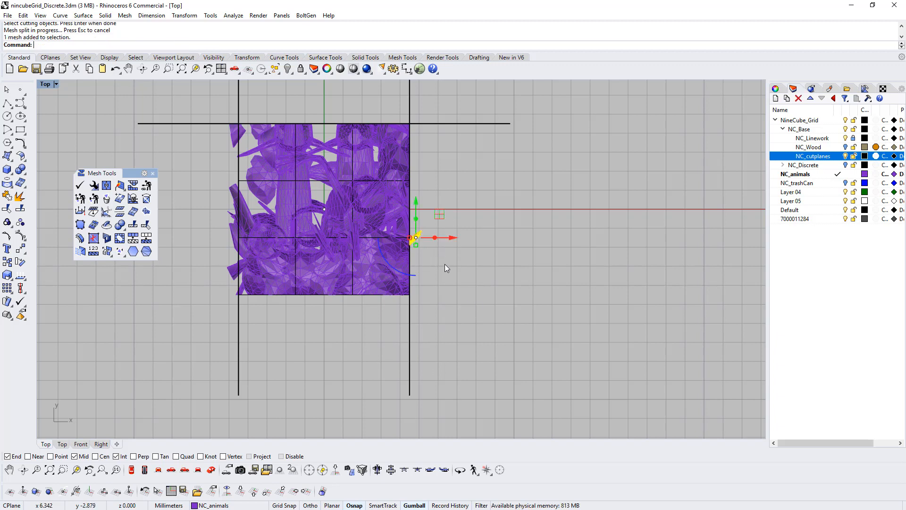
key(Return)
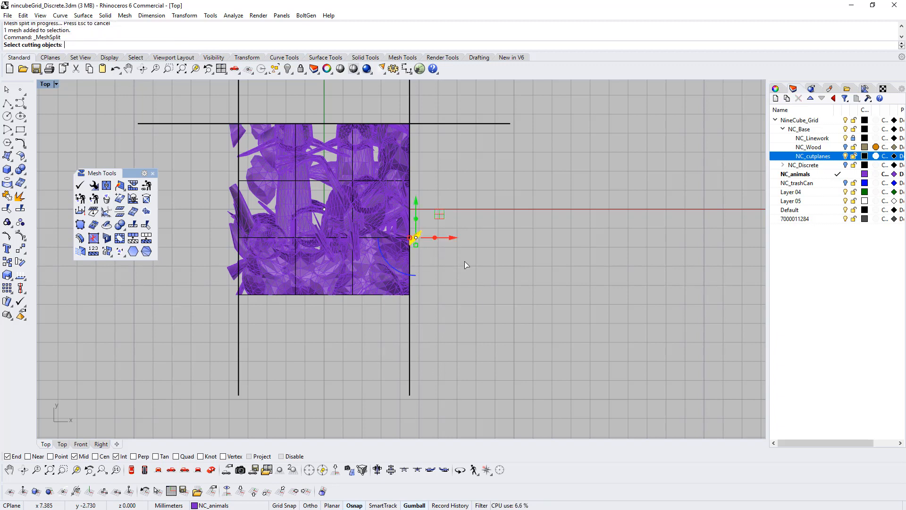
key(Escape)
key(Delete)
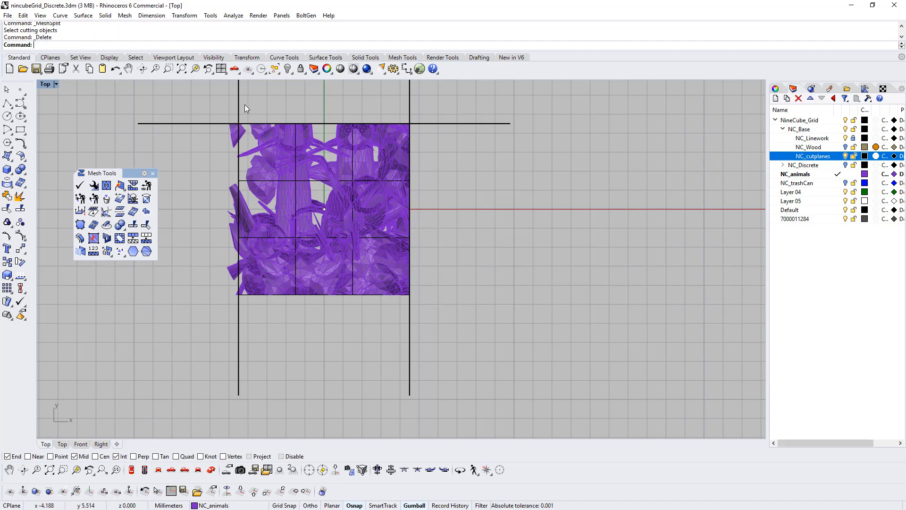
- Split the meshes around the grid's left edge with the left cut plane using MeshSplit, leaving both cut planes out of the selection
drag(249, 174, 224, 311)
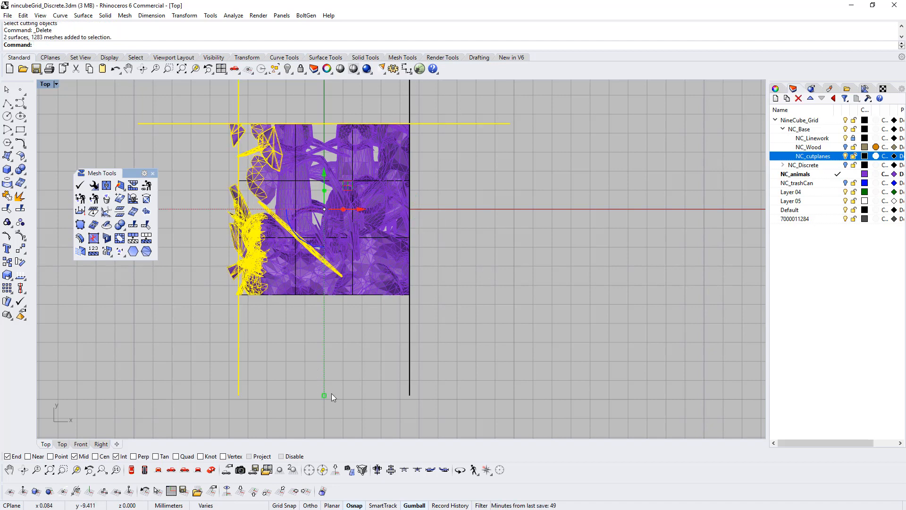
key(ctrl)
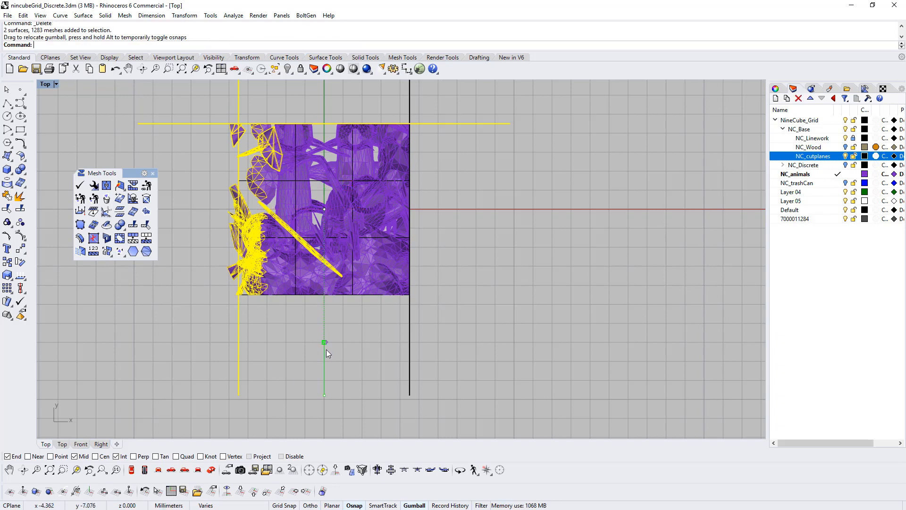
ctrl+click(239, 342)
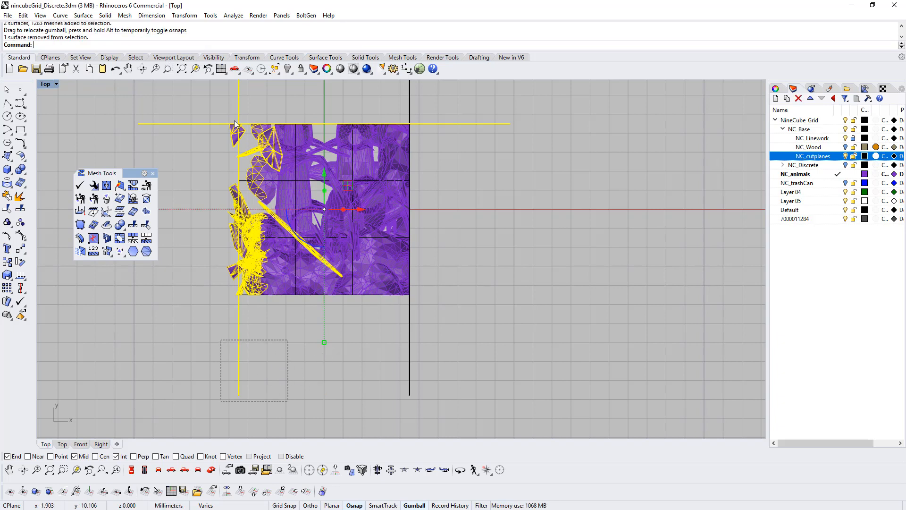
ctrl+click(201, 123)
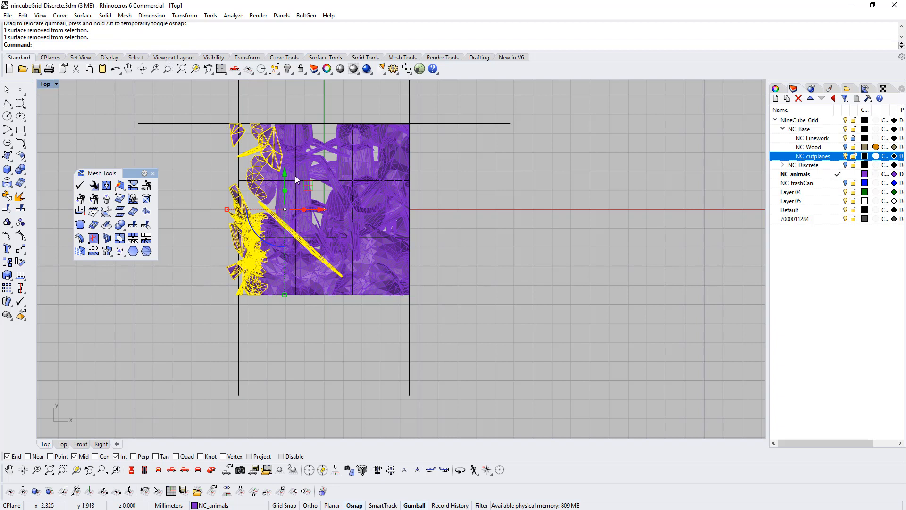
ctrl+click(292, 234)
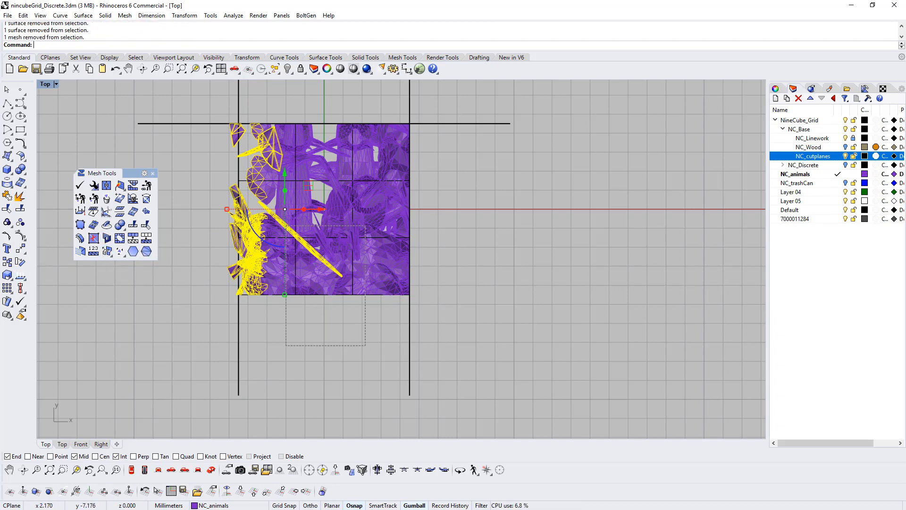
click(133, 225)
drag(281, 318, 216, 339)
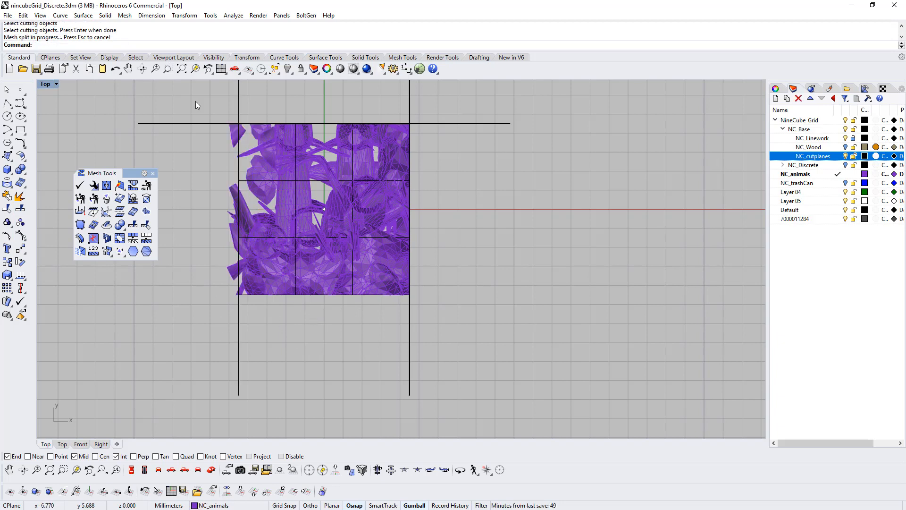
- Delete the mesh pieces beyond the left cut plane, keeping everything inside the grid
drag(196, 101, 239, 306)
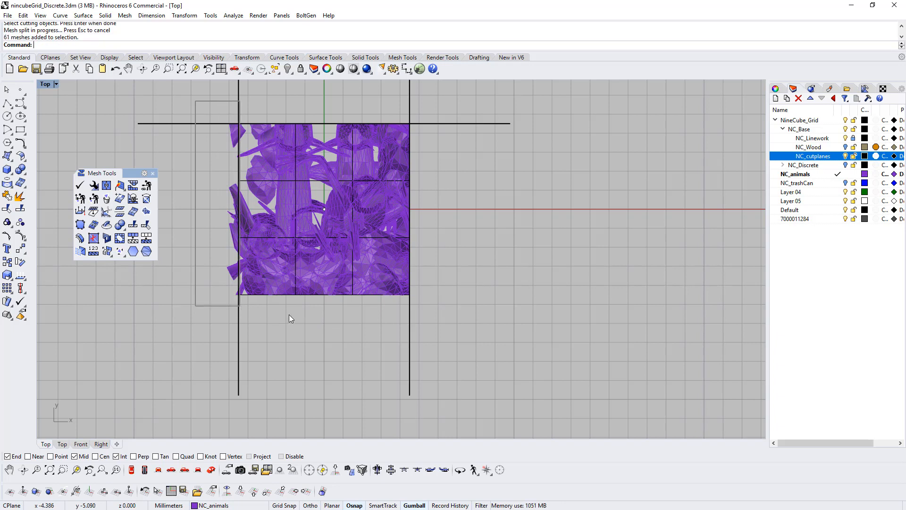
drag(303, 330, 239, 103)
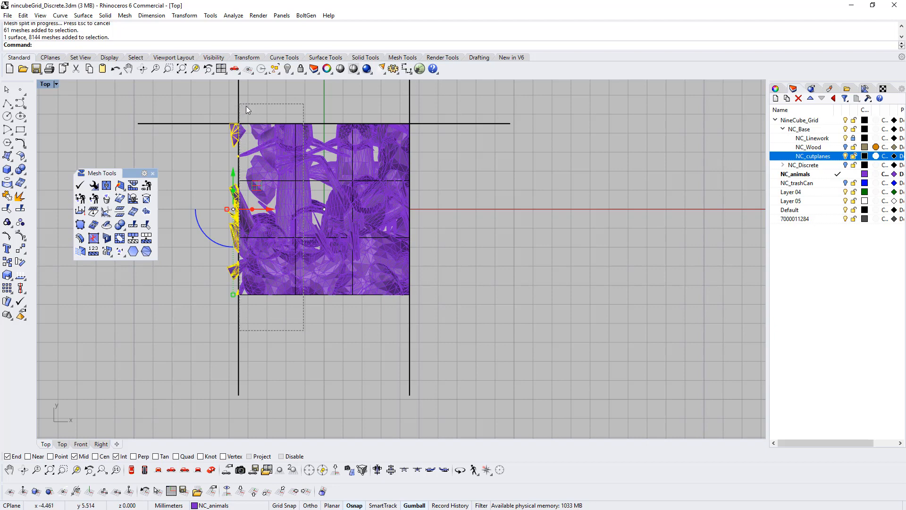
drag(315, 95, 239, 322)
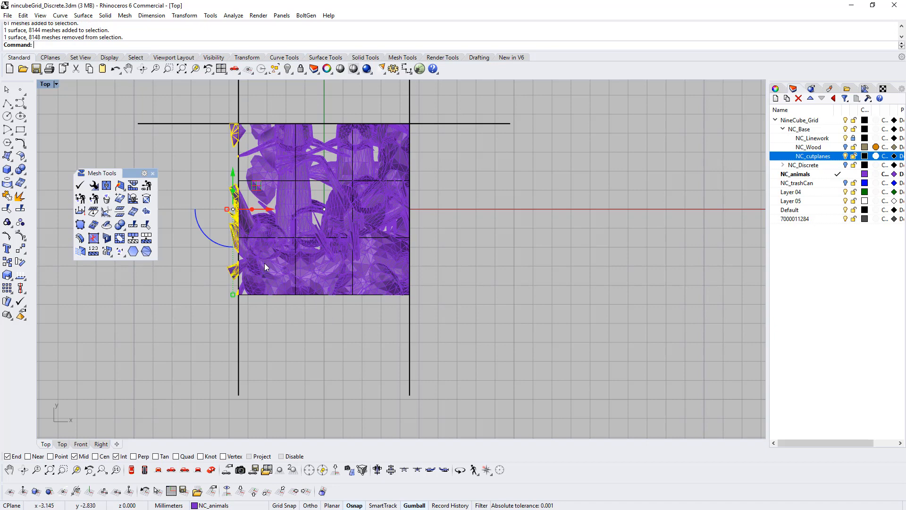
key(Delete)
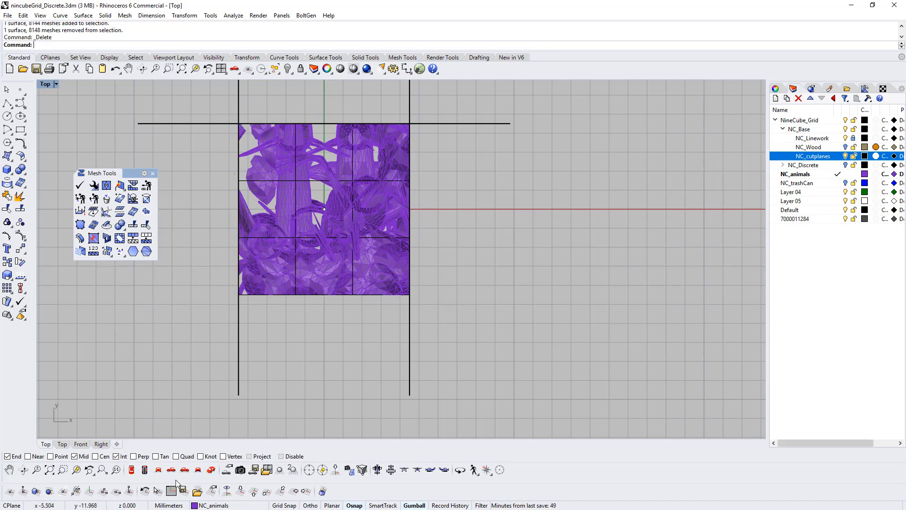
- Show the hidden objects in the Front view and hide the four vertical cut planes
click(159, 472)
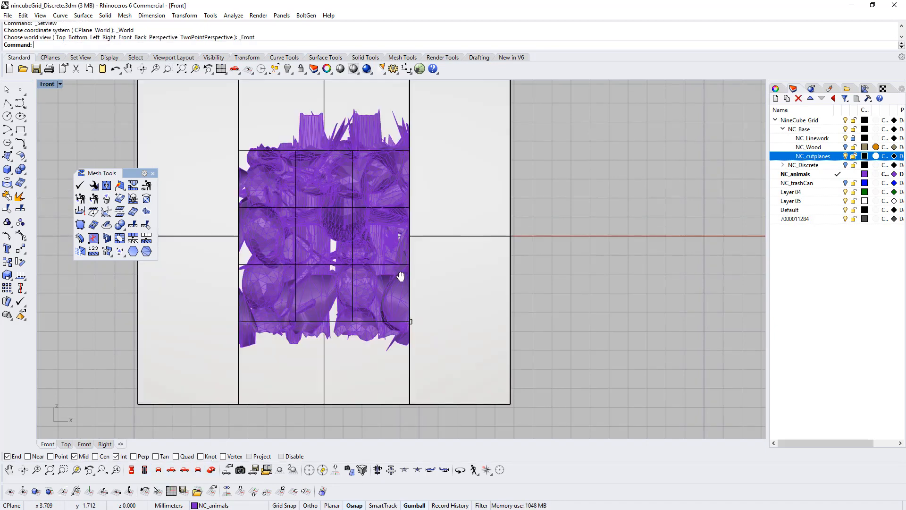
scroll(448, 305, up, 2)
right_click(288, 68)
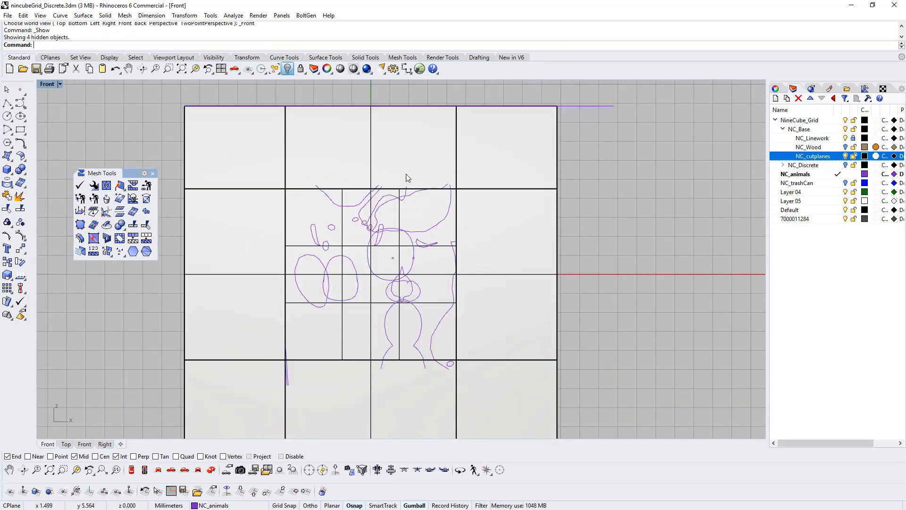
right_drag(411, 177, 382, 116)
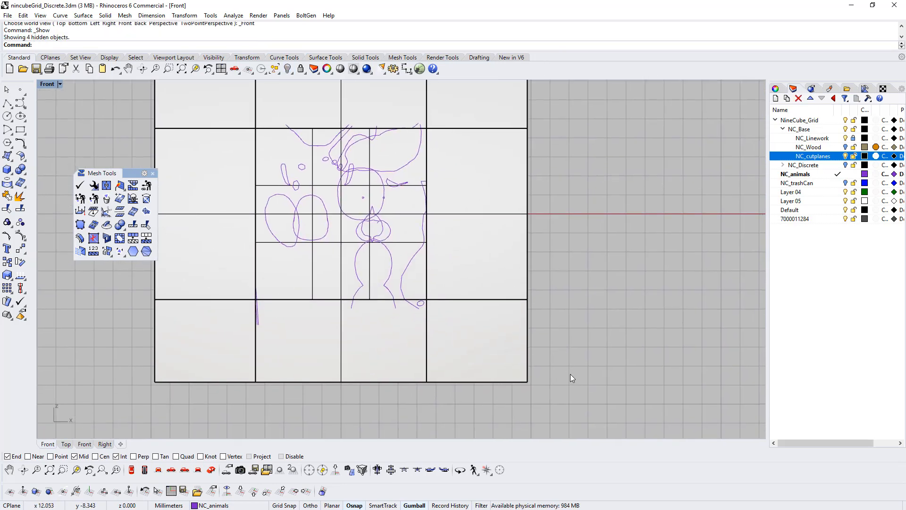
drag(571, 375, 502, 281)
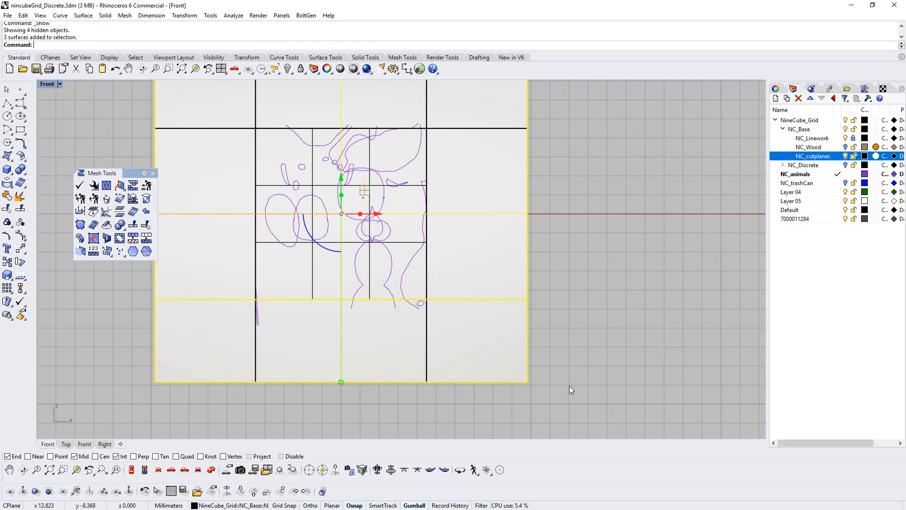
click(569, 386)
drag(485, 407, 224, 366)
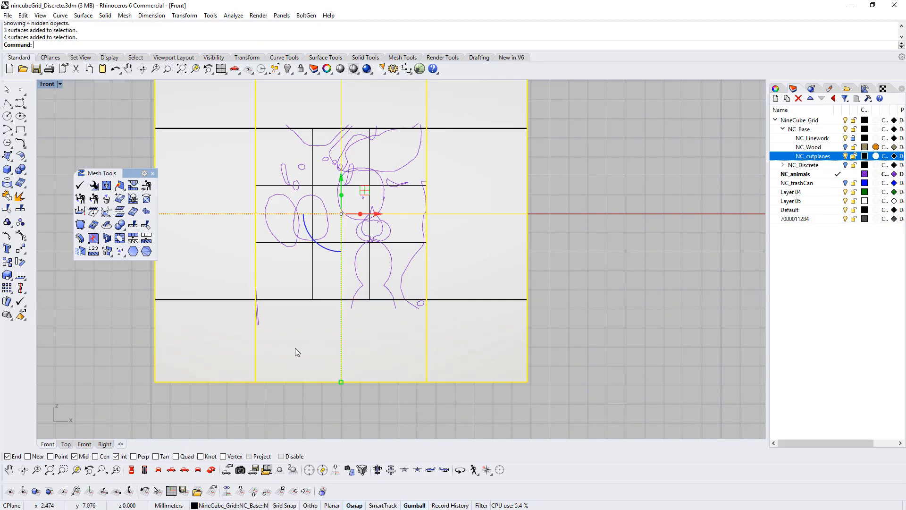
key(ctrl+h)
- Split the meshes around the grid's bottom edge with the lower horizontal cut plane using MeshSplit
right_drag(391, 312, 408, 328)
drag(466, 381, 255, 310)
ctrl+drag(503, 293, 479, 292)
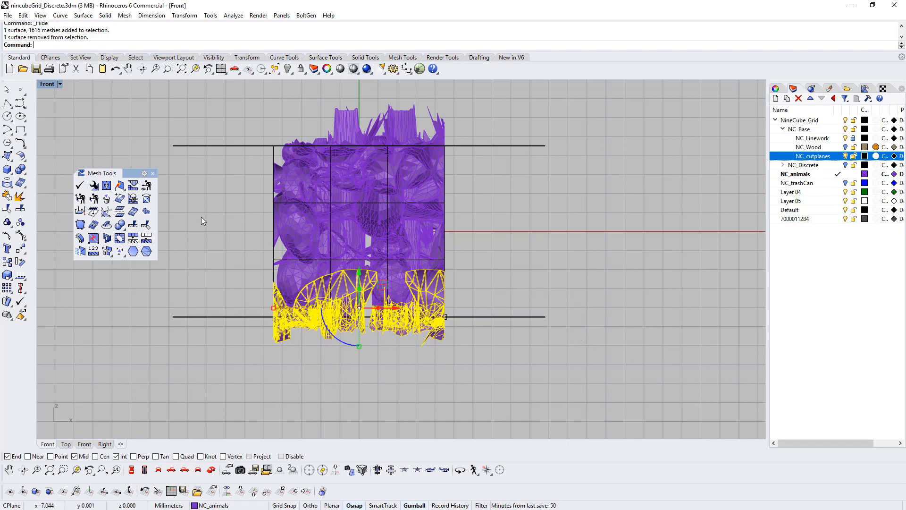
click(130, 226)
drag(236, 307, 200, 338)
key(Return)
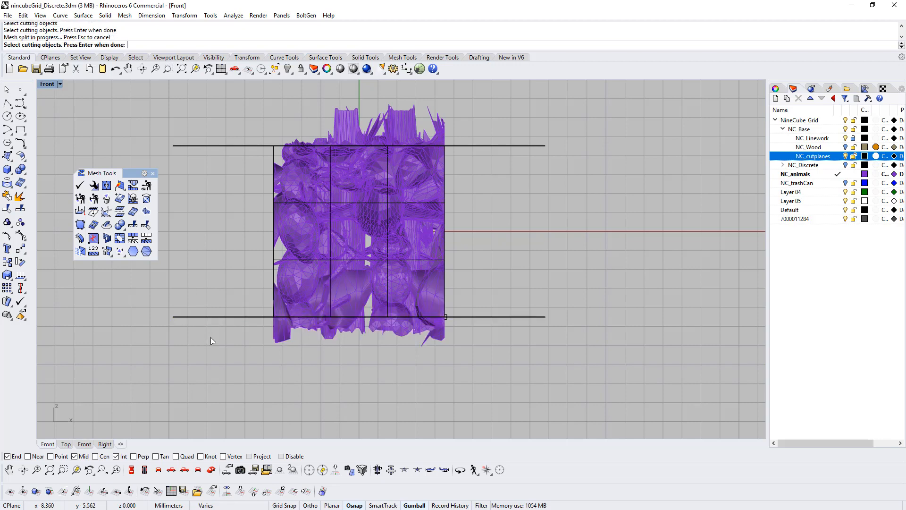
- Delete the mesh pieces below the lower horizontal cut plane, including the small fragments left along the bottom edge
drag(331, 366, 242, 319)
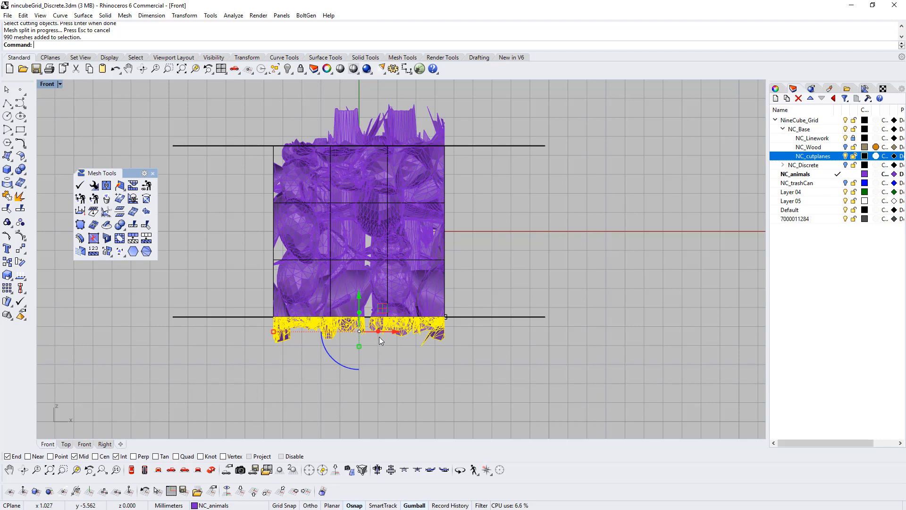
key(Delete)
scroll(341, 332, up, 3)
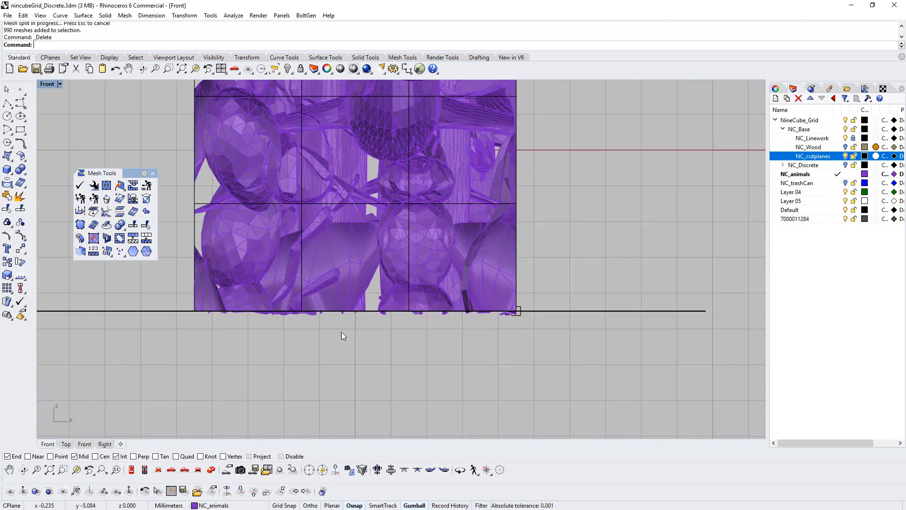
scroll(343, 335, up, 2)
drag(642, 362, 123, 301)
key(Delete)
- Split the meshes around the grid's top edge with the upper horizontal cut plane using MeshSplit
scroll(362, 288, down, 2)
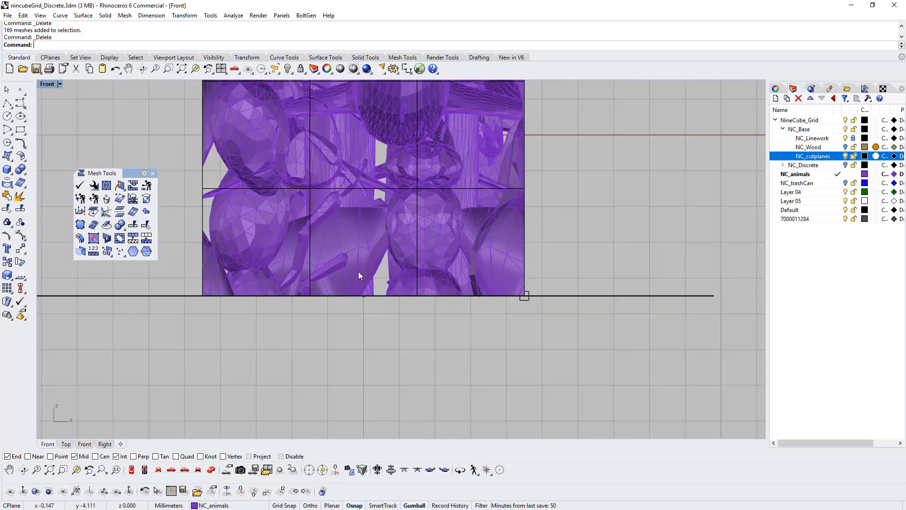
scroll(358, 270, down, 2)
right_drag(326, 254, 330, 390)
drag(514, 103, 214, 162)
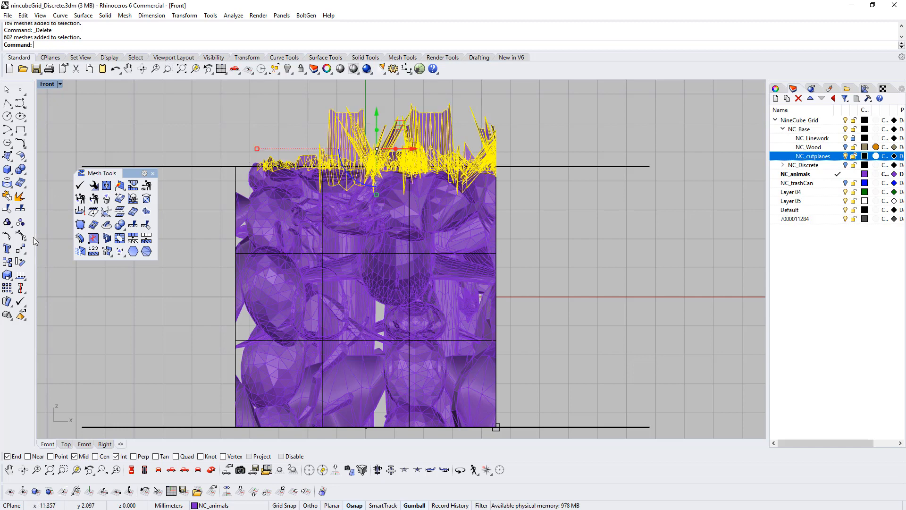
click(132, 227)
drag(583, 133, 520, 204)
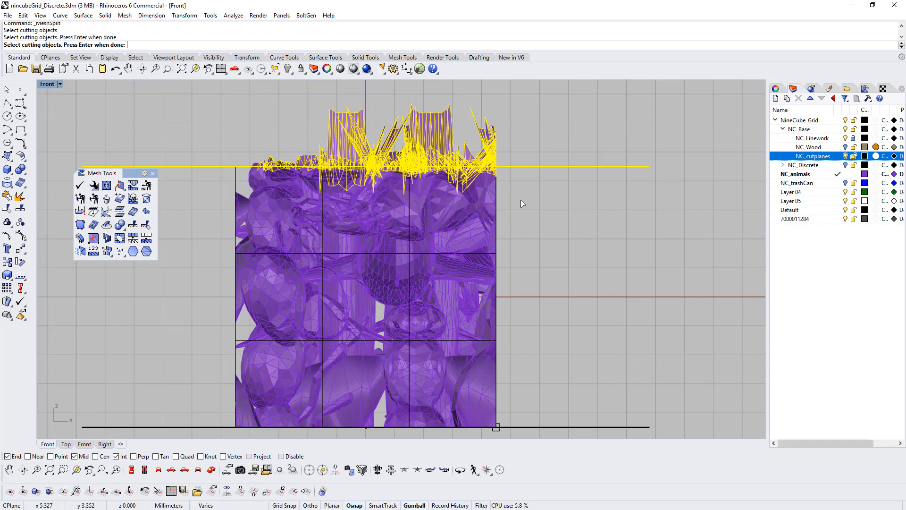
key(Return)
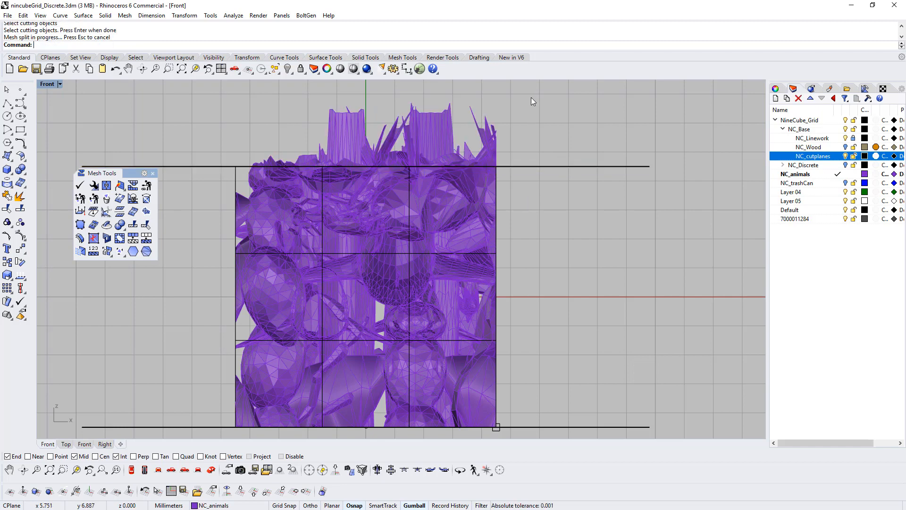
- Delete the mesh pieces above the upper horizontal cut plane, leaving the pieces inside the grid out of the selection
drag(532, 97, 216, 164)
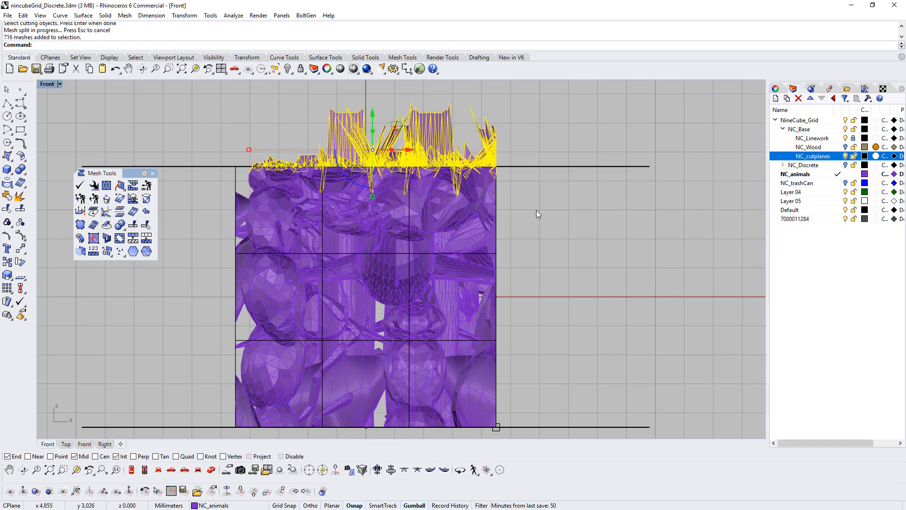
drag(539, 274, 213, 171)
ctrl+drag(548, 212, 199, 168)
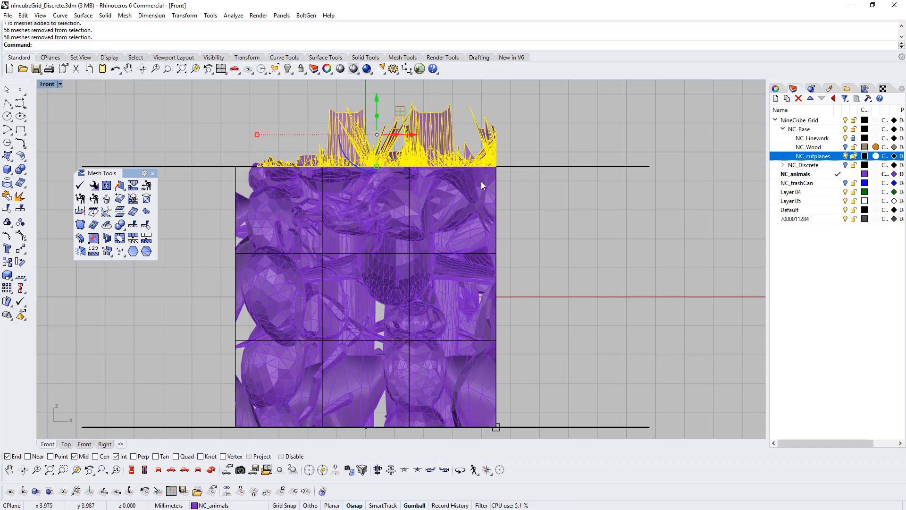
key(Delete)
- Split the meshes still protruding above the grid's top edge again with the upper horizontal cut plane
scroll(257, 163, up, 5)
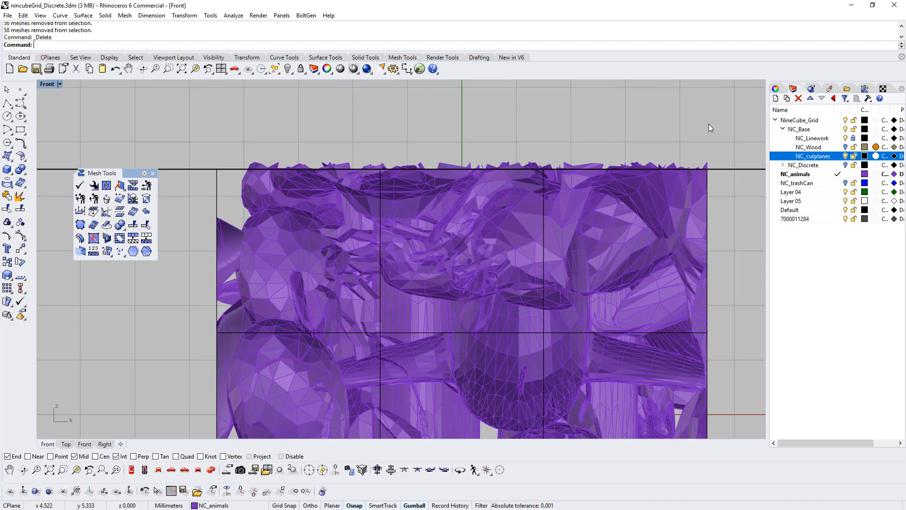
drag(708, 124, 235, 164)
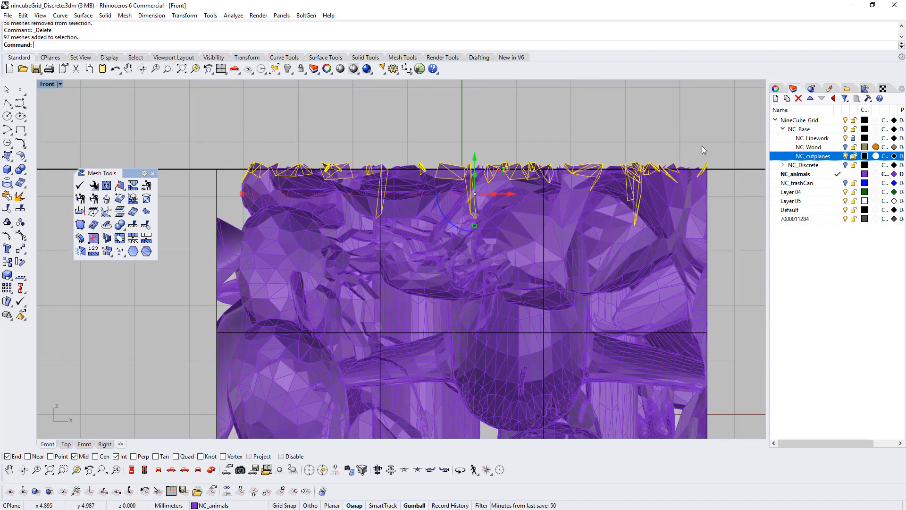
drag(727, 141, 234, 168)
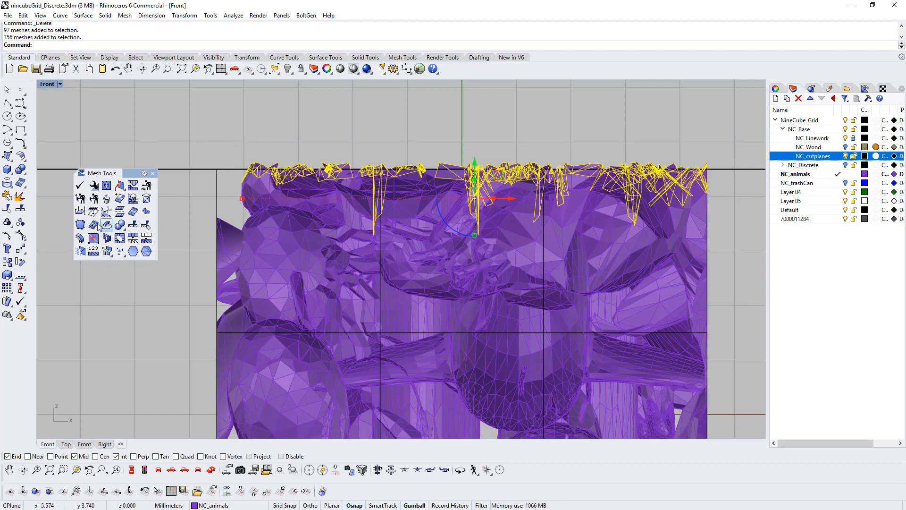
click(133, 225)
click(188, 168)
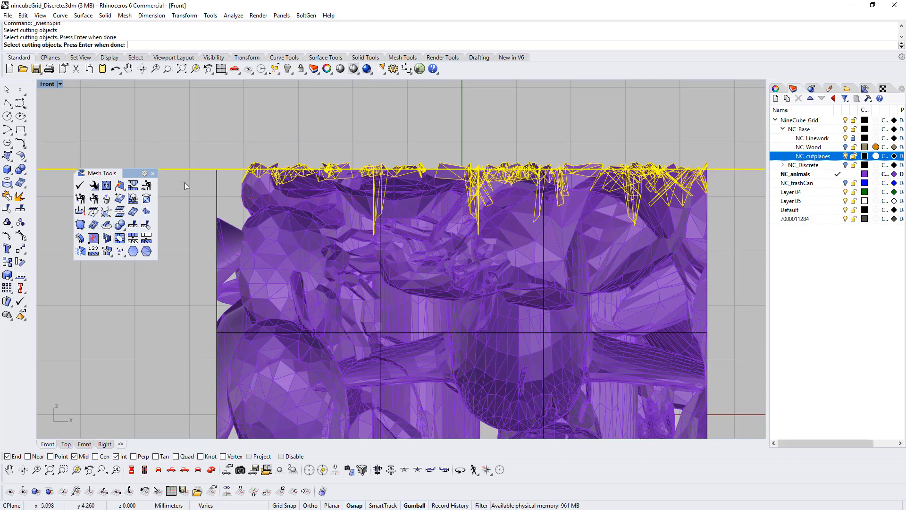
key(Return)
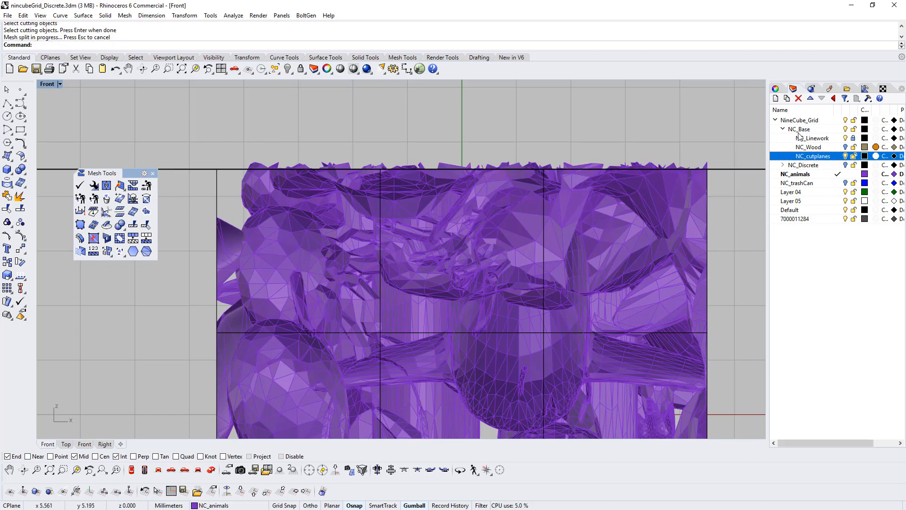
- Delete the re-split mesh pieces above the upper cut plane, including the tiny fragments along the top edge
drag(742, 127, 208, 166)
key(Delete)
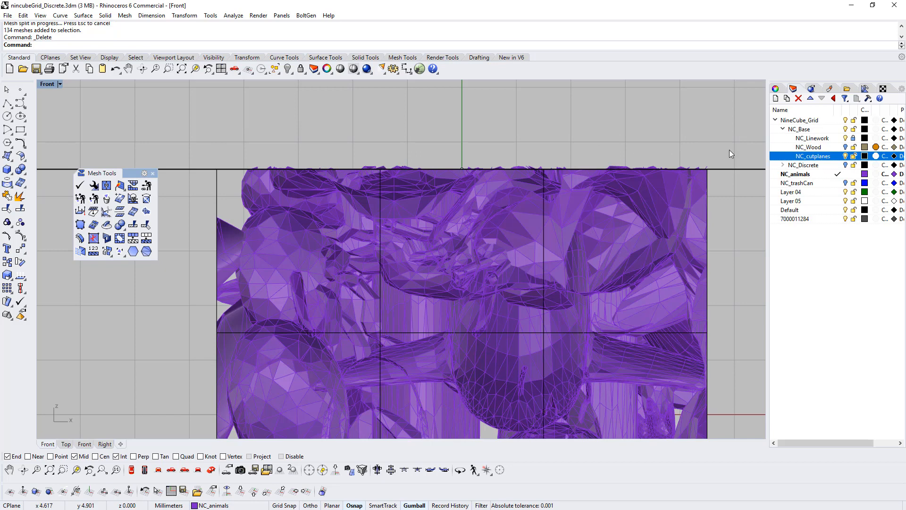
drag(729, 149, 308, 168)
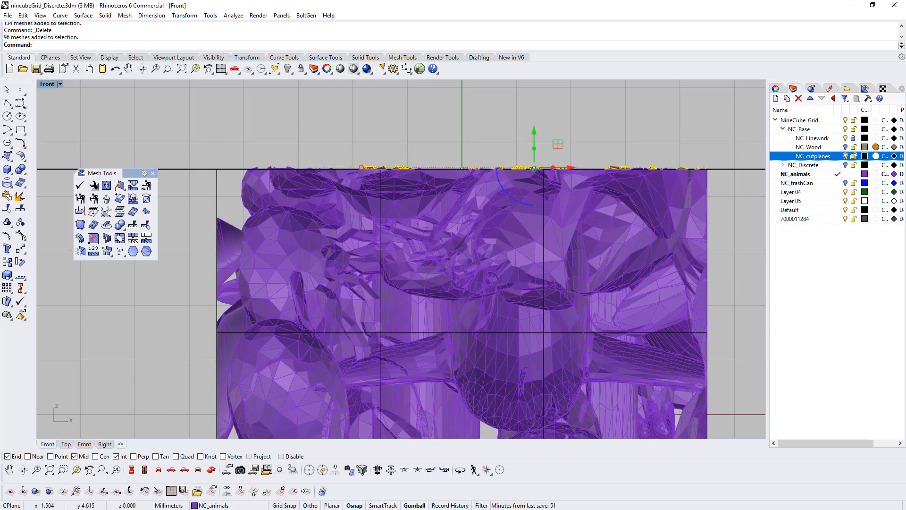
key(Delete)
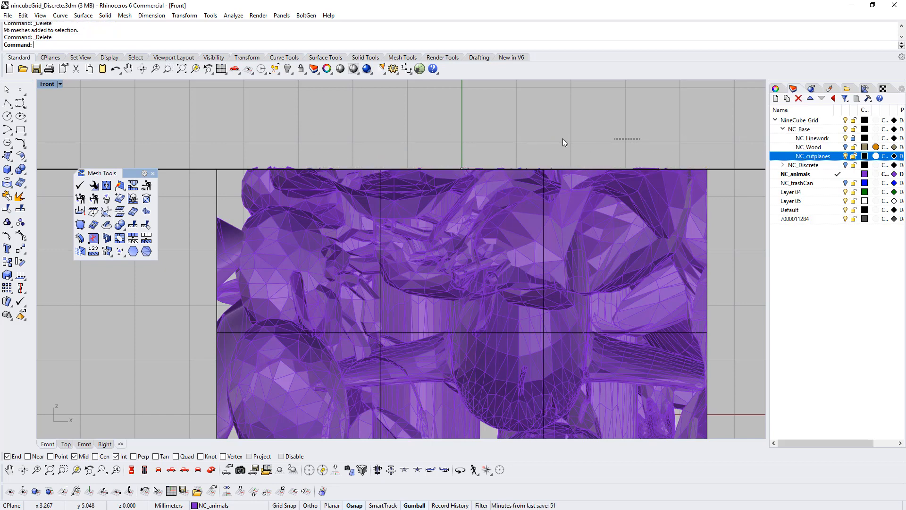
drag(563, 138, 199, 168)
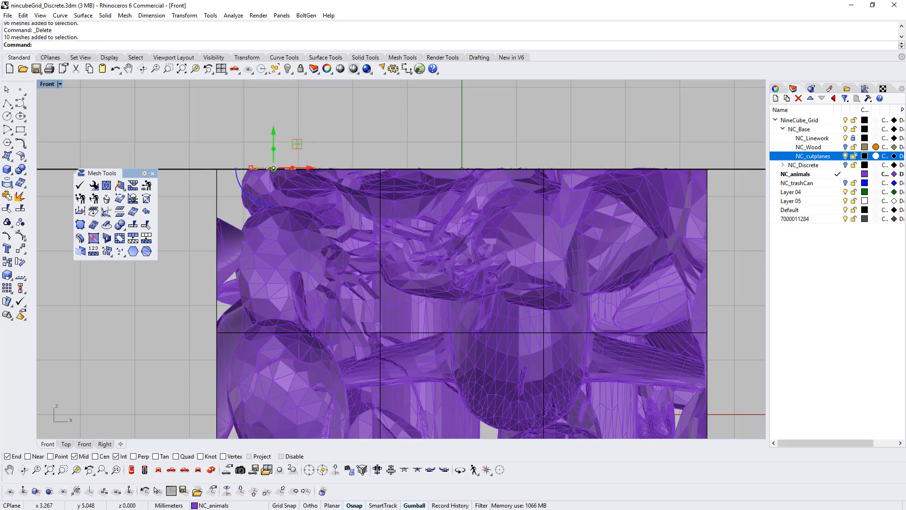
key(Delete)
scroll(499, 175, up, 5)
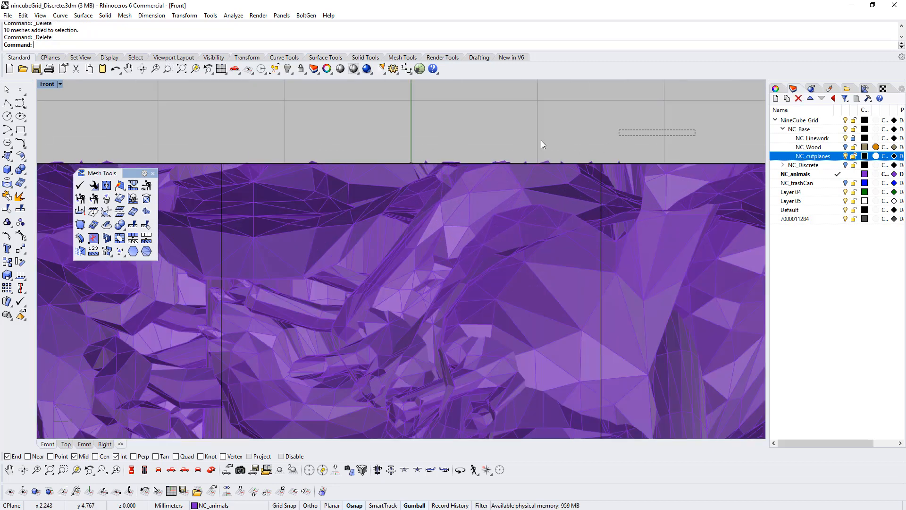
drag(542, 141, 257, 161)
key(Delete)
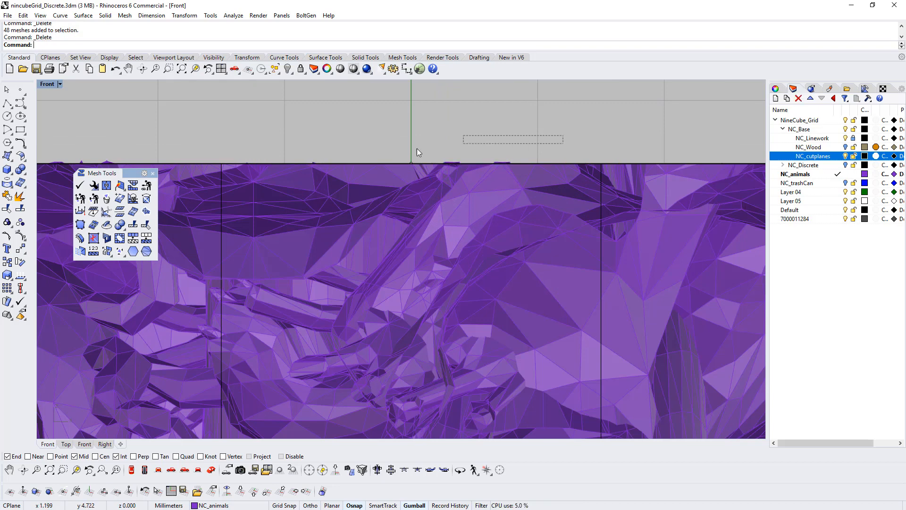
drag(417, 148, 294, 162)
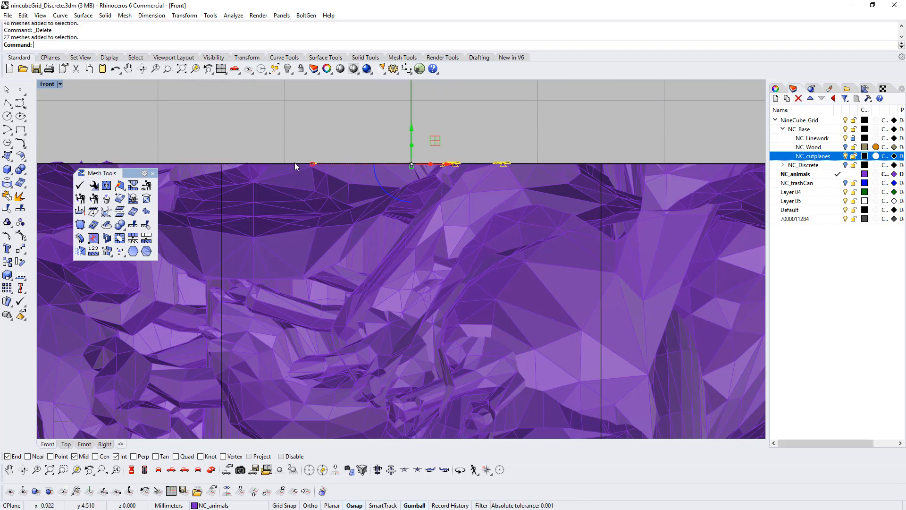
scroll(318, 137, down, 5)
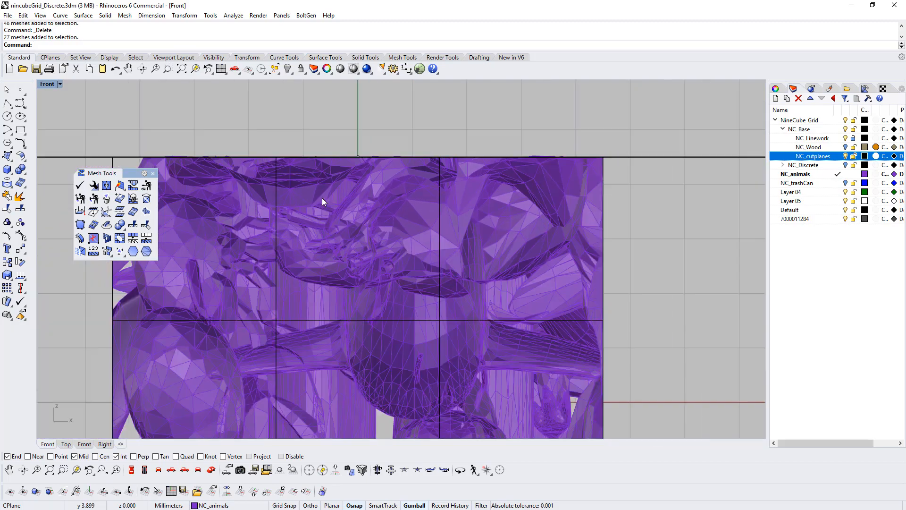
- In the Perspective view, hide the NC_cutplanes layer and delete the stray straight curve outside the grid
click(182, 473)
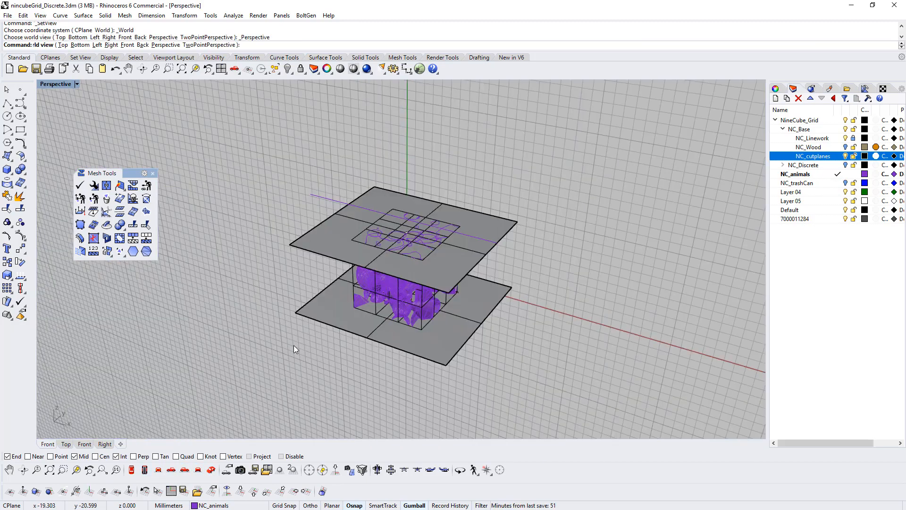
right_drag(293, 344, 514, 235)
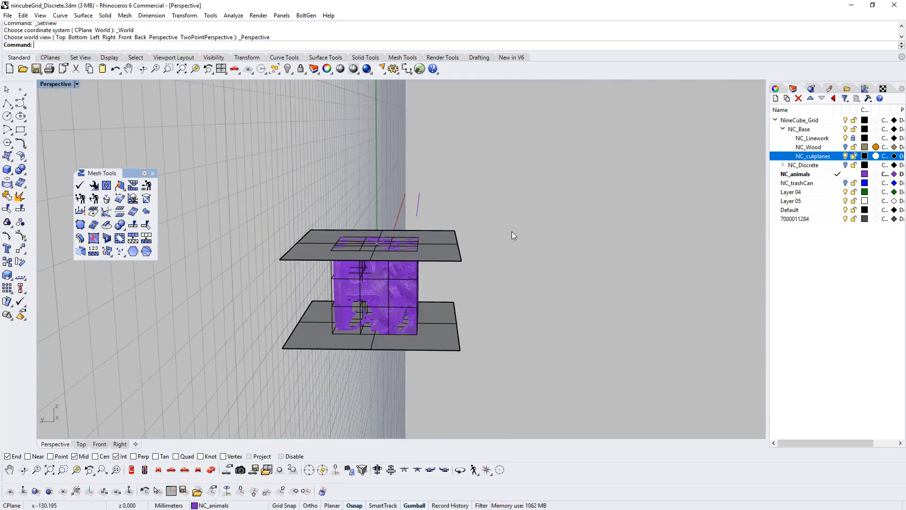
click(845, 158)
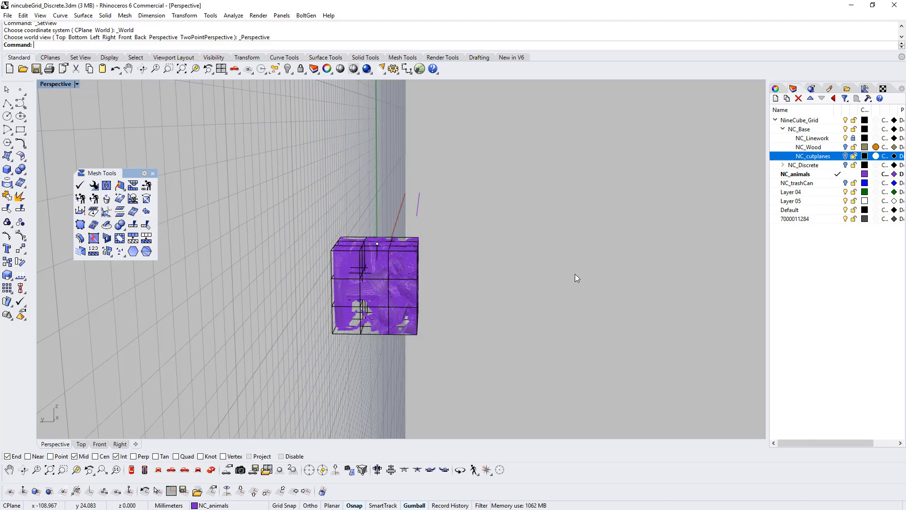
right_drag(493, 278, 420, 272)
click(521, 130)
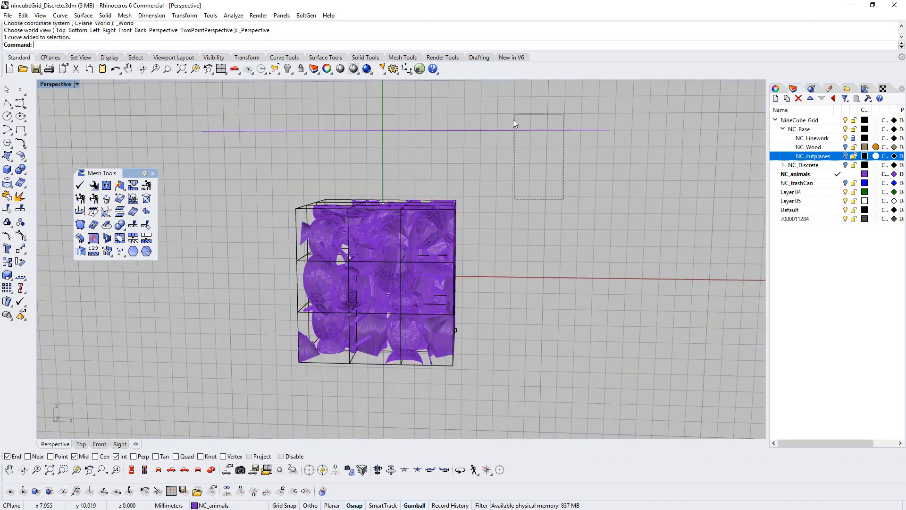
key(Delete)
- Set the Perspective view to Rendered display mode and inspect the trimmed animal meshes from several sides
right_drag(539, 281, 439, 259)
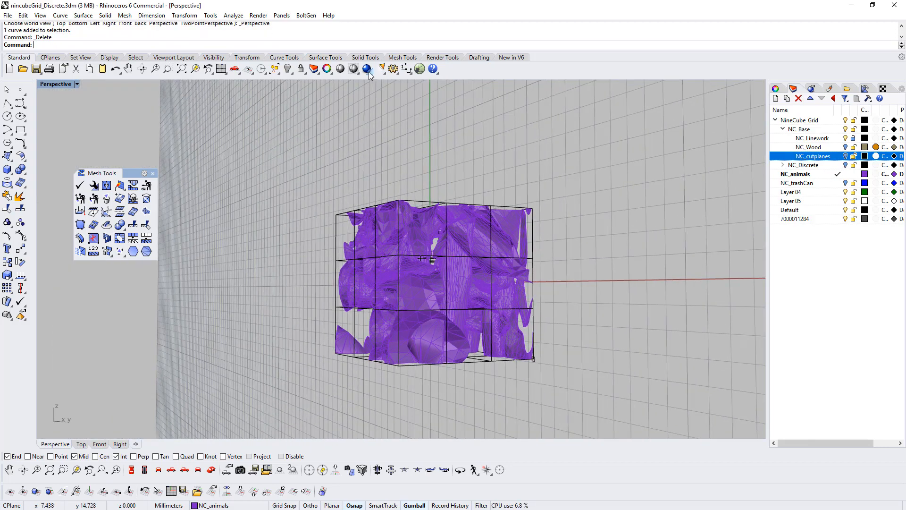
click(355, 72)
click(355, 72)
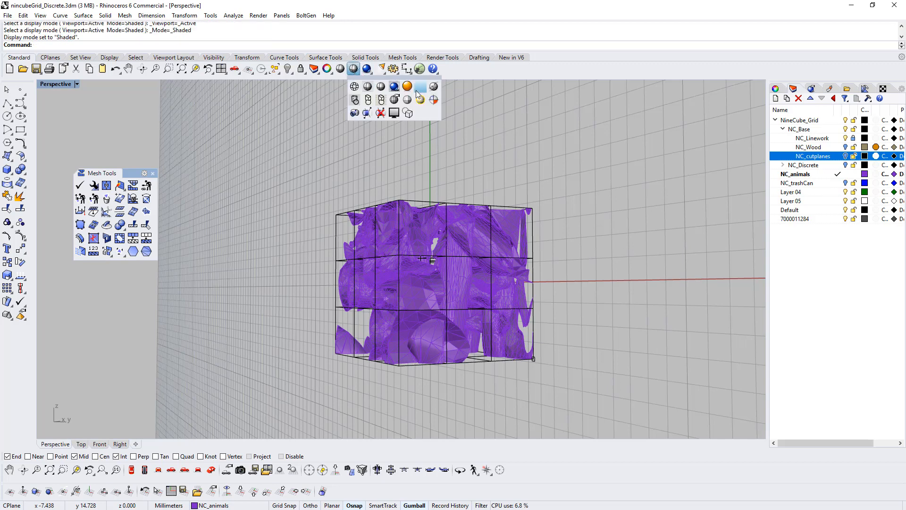
click(394, 89)
right_drag(380, 191, 549, 222)
scroll(393, 283, up, 5)
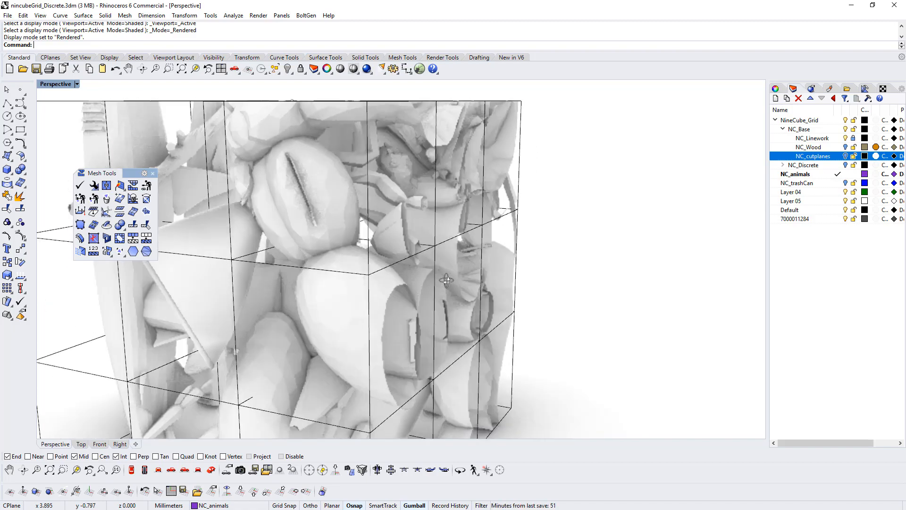
scroll(405, 284, down, 6)
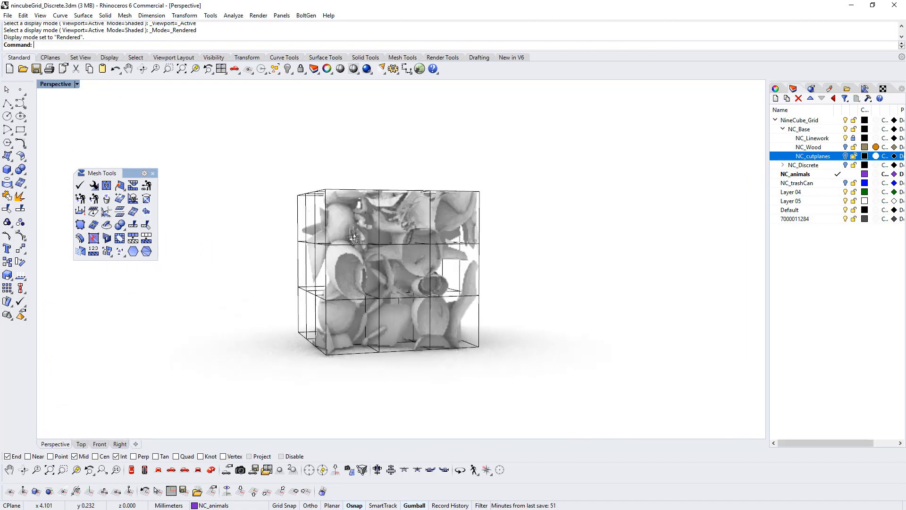
right_drag(403, 234, 614, 251)
- Show the NC_cutplanes layer and, with the world Left CPlane, copy the upper cut plane straight down to both inner horizontal grid levels
click(844, 156)
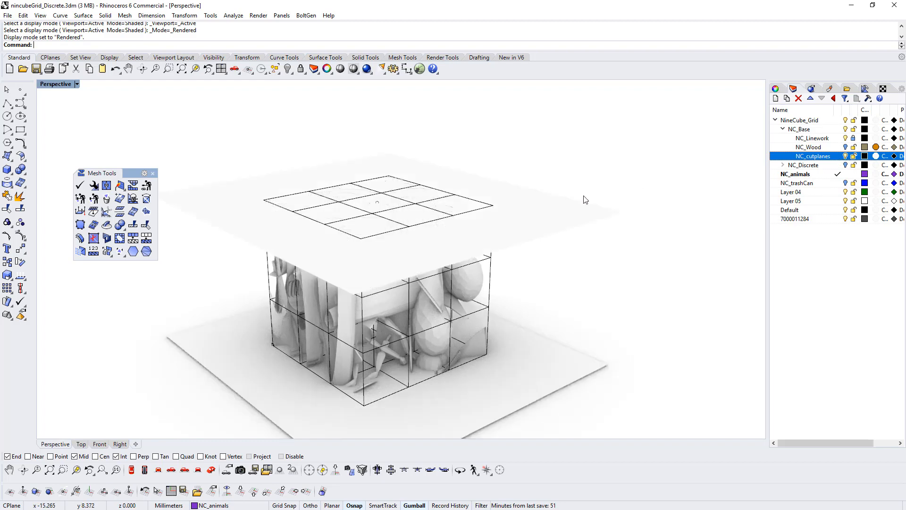
right_drag(548, 194, 526, 172)
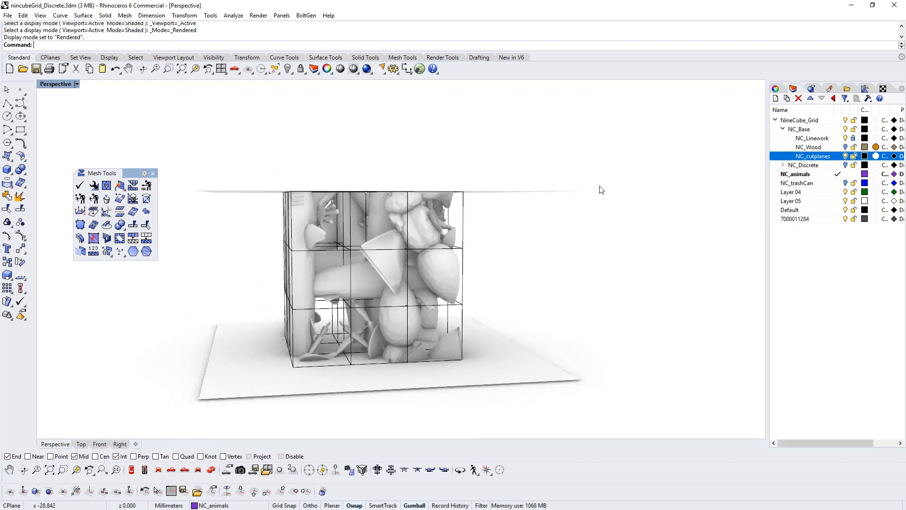
drag(603, 173, 525, 225)
text(C)
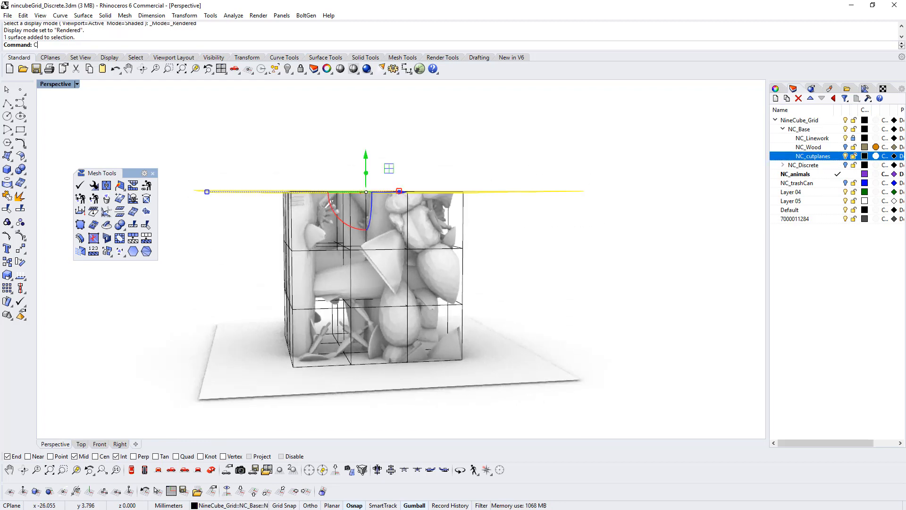
text(opy)
key(Return)
click(584, 192)
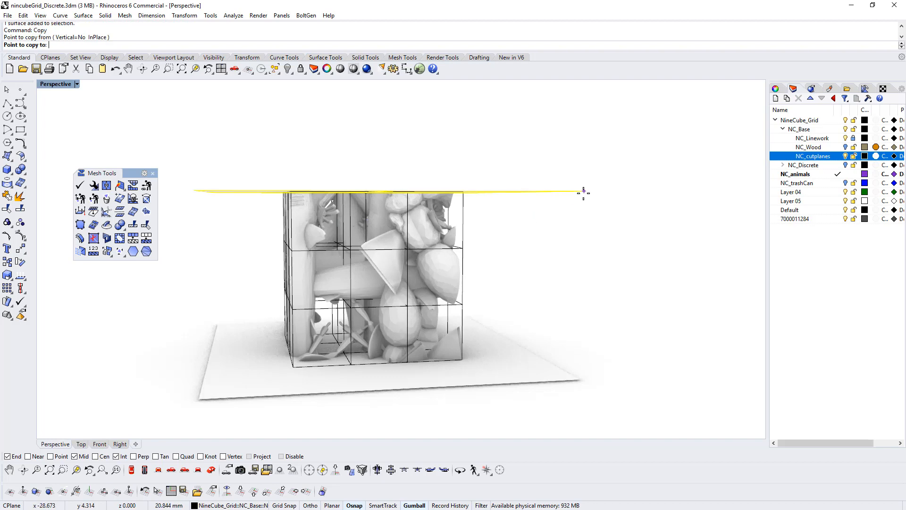
click(305, 492)
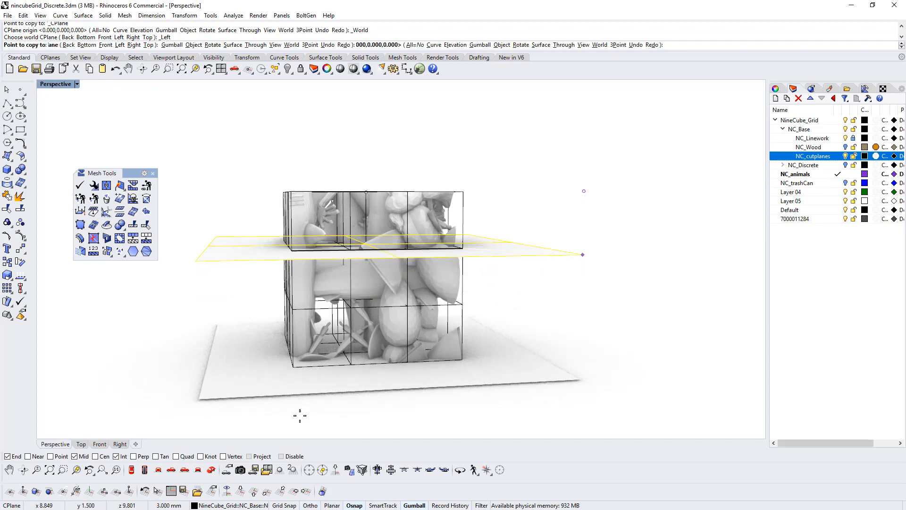
click(291, 256)
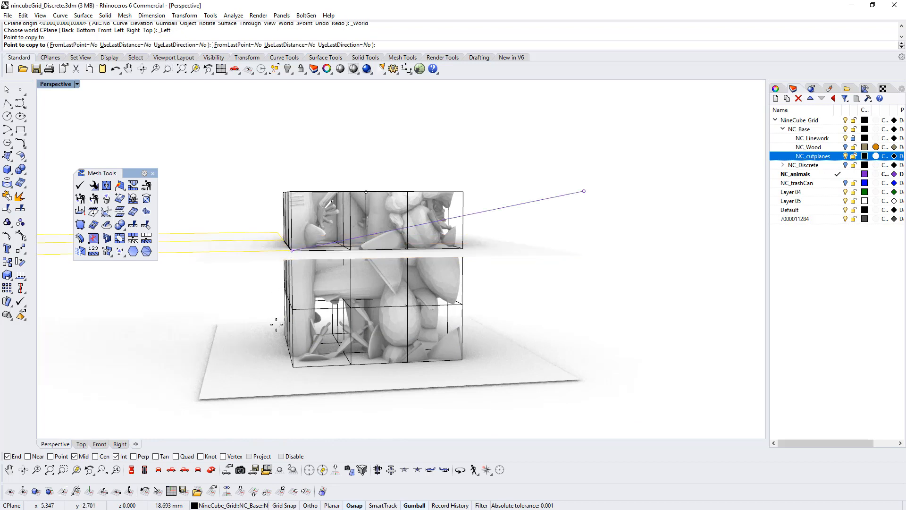
key(shift)
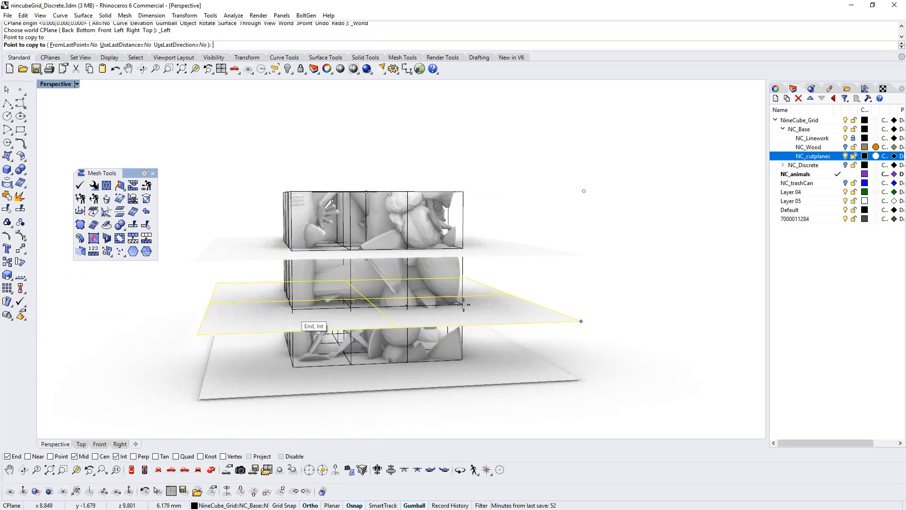
click(463, 304)
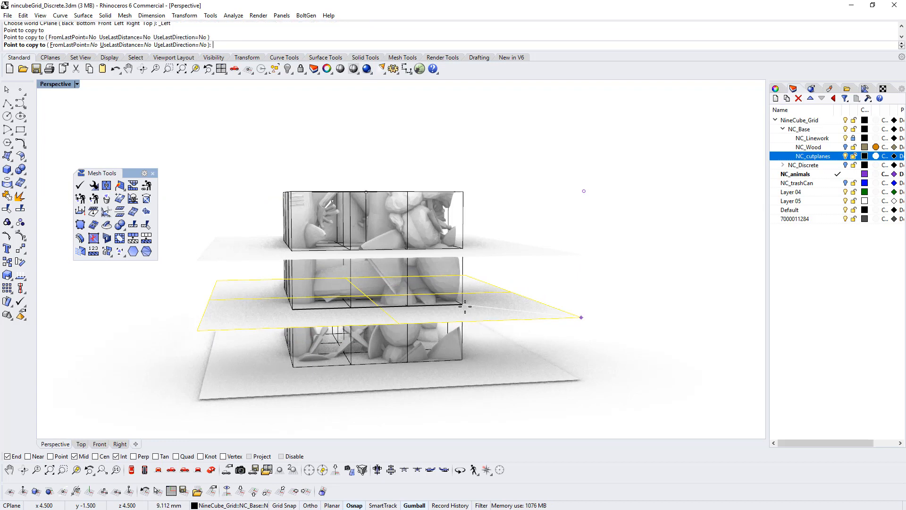
- Rotate duplicates of the two inner horizontal cut planes upright so they form vertical cut planes through the grid
key(Return)
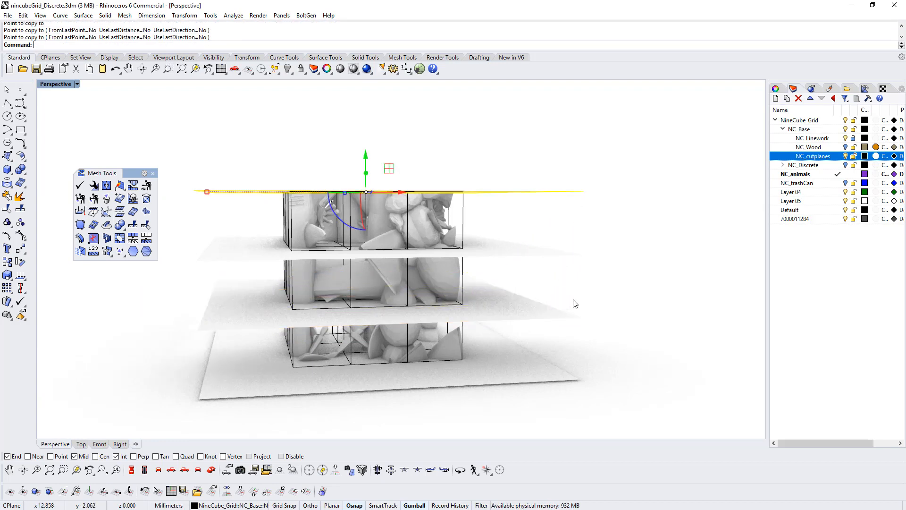
right_drag(573, 303, 556, 299)
click(522, 313)
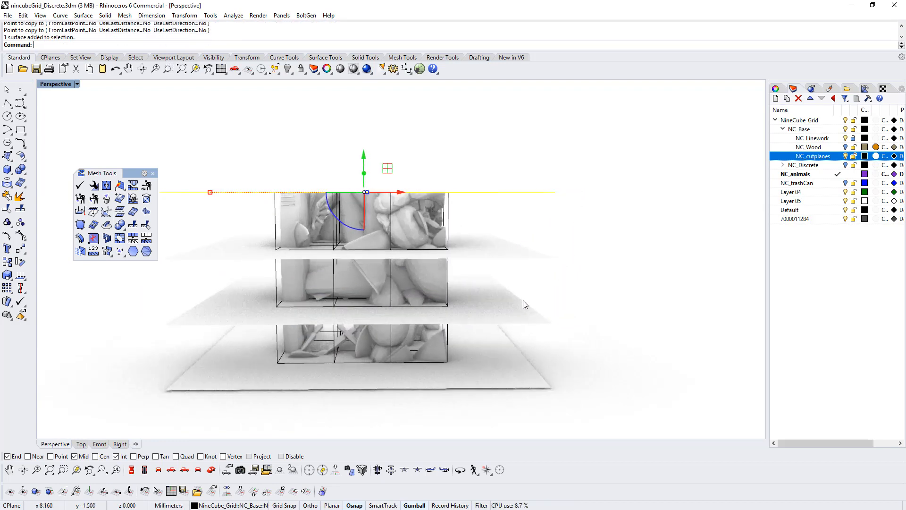
shift+click(527, 263)
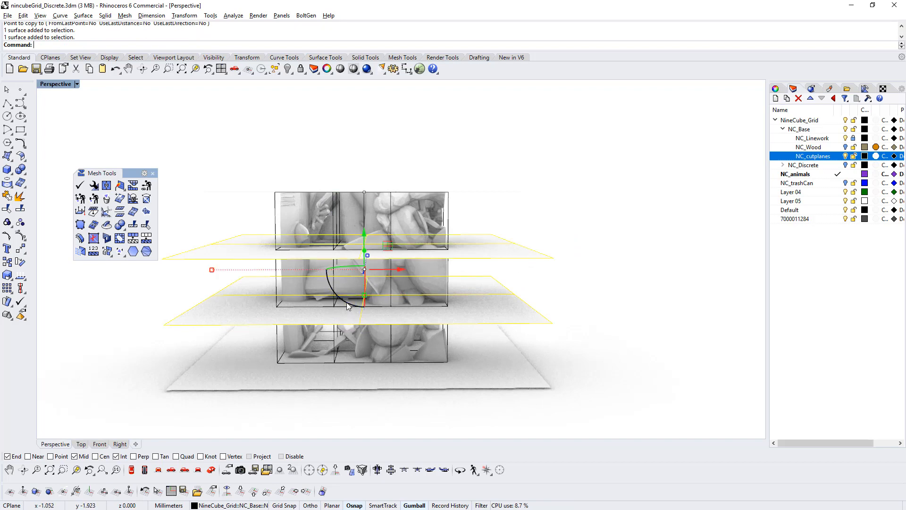
drag(347, 302, 333, 252)
click(600, 294)
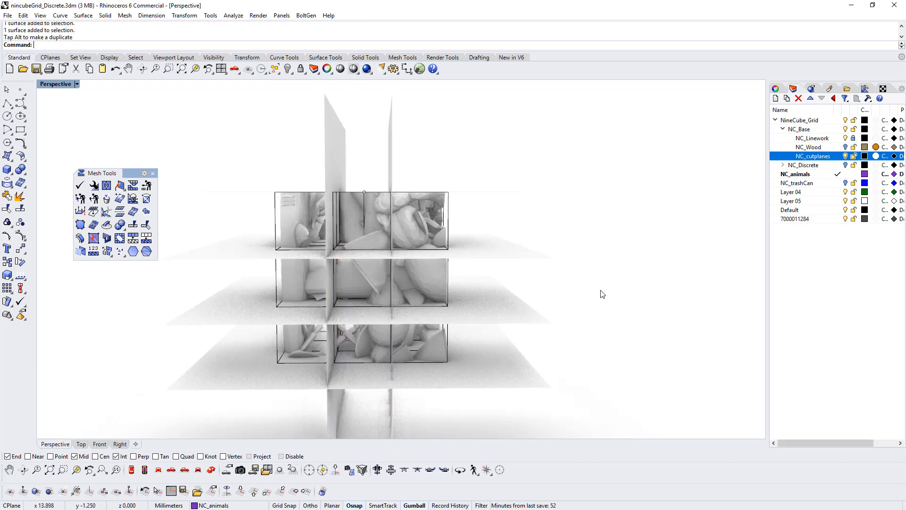
- Select all the animal meshes in the grid and split them with the two vertical cut planes using MeshSplit
mouse_move(601, 293)
right_down()
mouse_move(609, 288)
mouse_move(599, 282)
right_up()
drag(243, 148, 501, 251)
right_drag(497, 318, 279, 201)
drag(250, 134, 480, 386)
right_drag(497, 393, 397, 373)
click(134, 226)
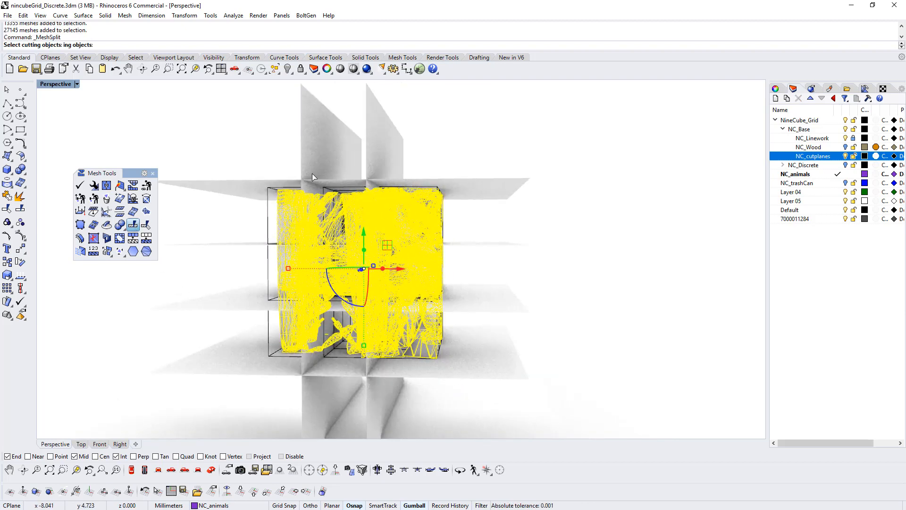
drag(452, 124, 241, 139)
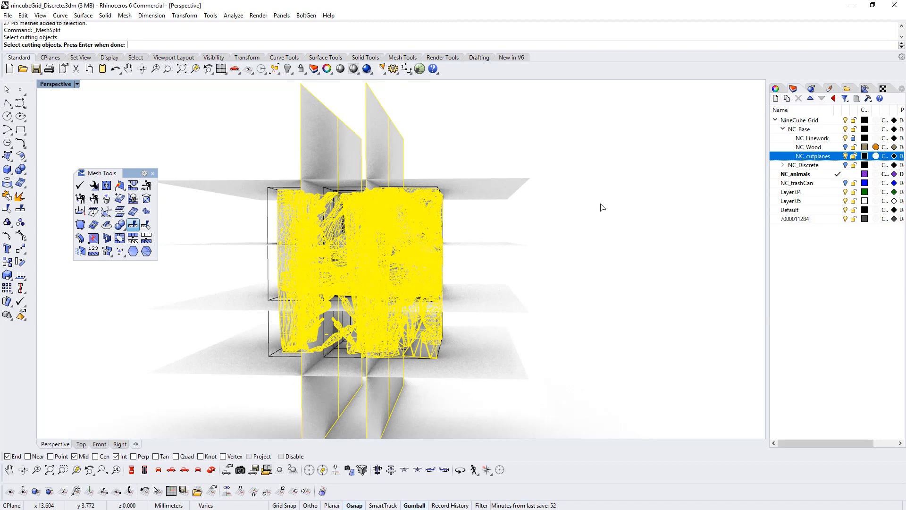
key(Return)
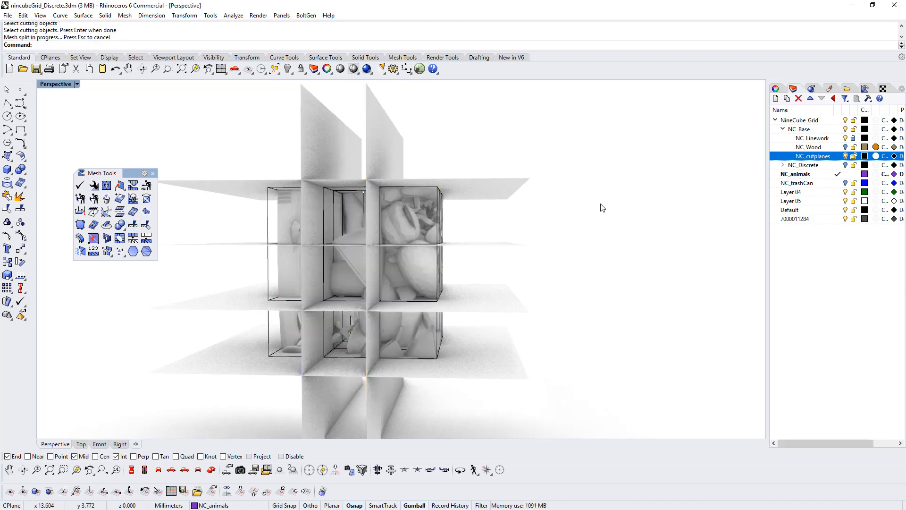
- Reselect all the animal meshes and split them with the two inner horizontal cut planes
drag(443, 374, 464, 387)
key(Return)
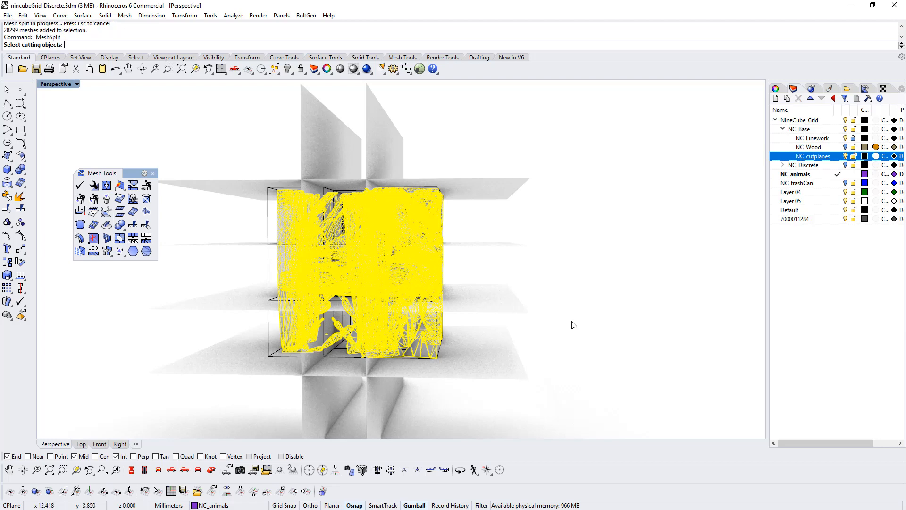
drag(578, 337, 522, 236)
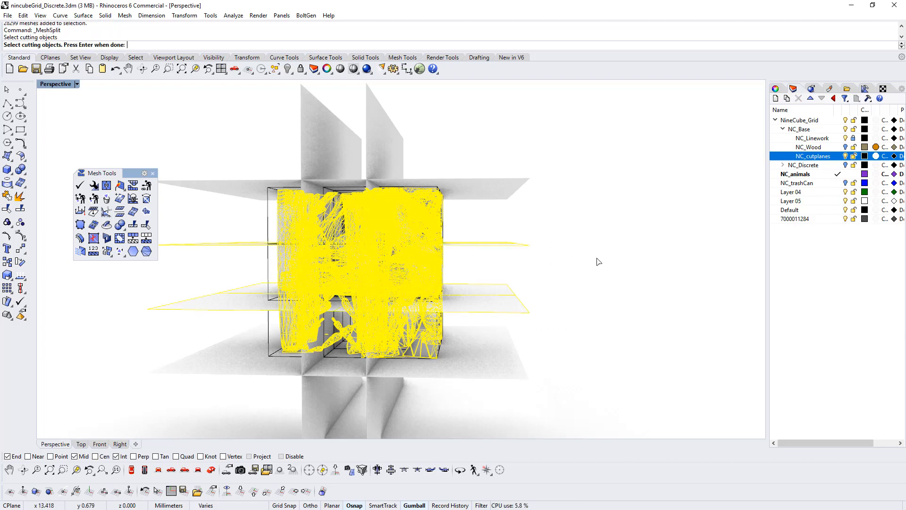
key(Return)
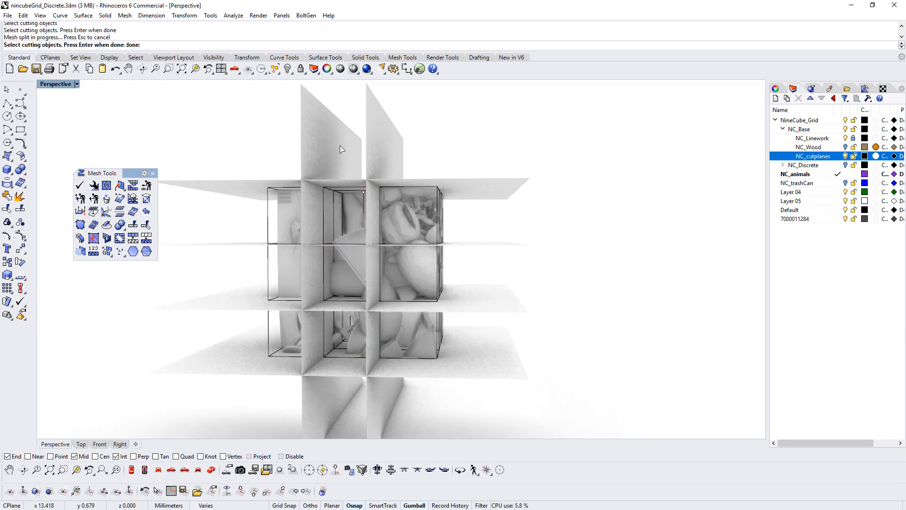
- Rotate duplicates of the two vertical cut planes in plan so they stand perpendicular to the originals
drag(428, 108, 272, 127)
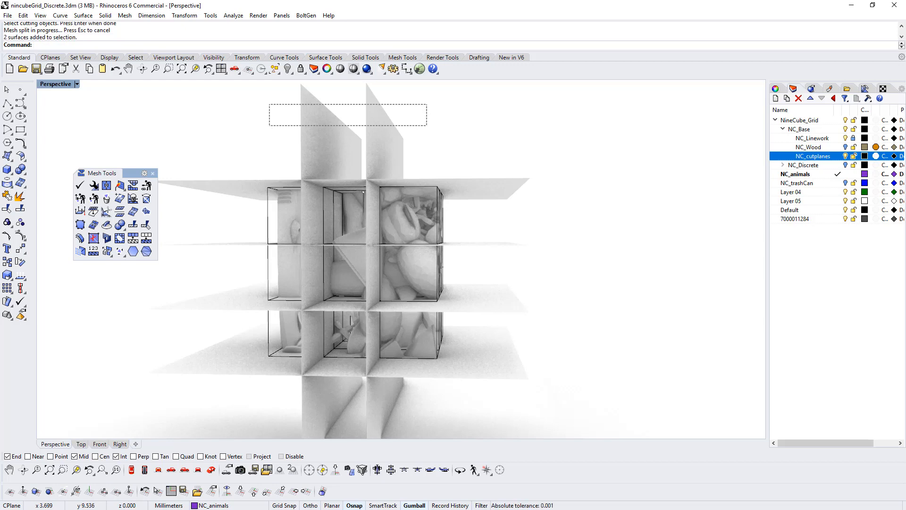
right_drag(272, 128, 389, 223)
drag(338, 267, 396, 261)
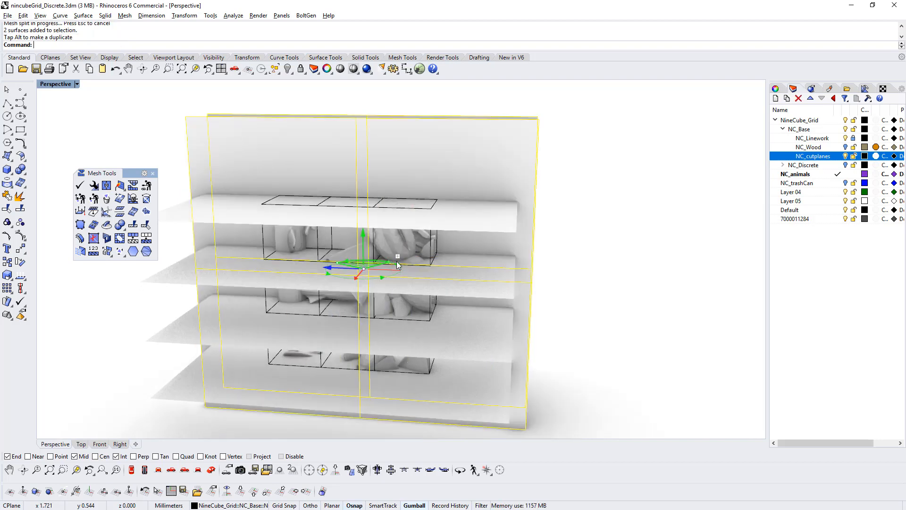
right_drag(593, 279, 586, 253)
- Select all the animal meshes and split them with the two new perpendicular vertical cut planes
click(257, 93)
drag(254, 100, 463, 391)
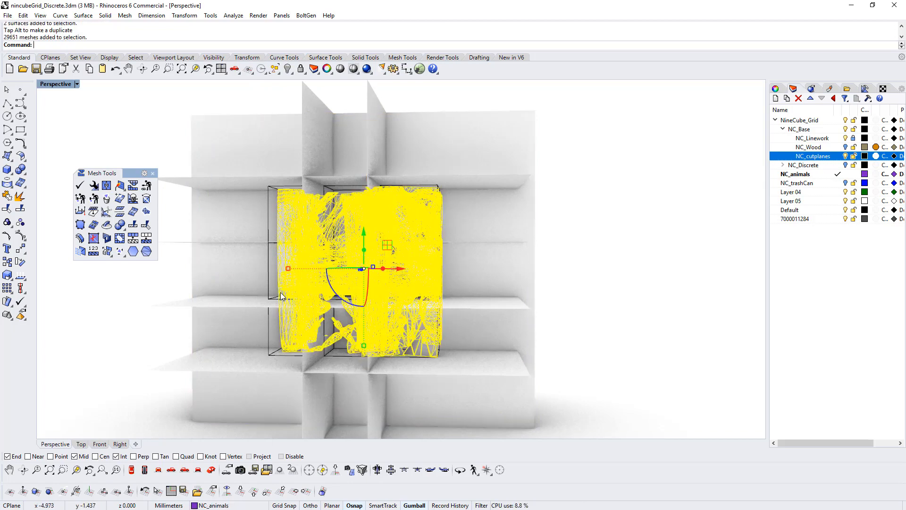
right_drag(280, 293, 370, 302)
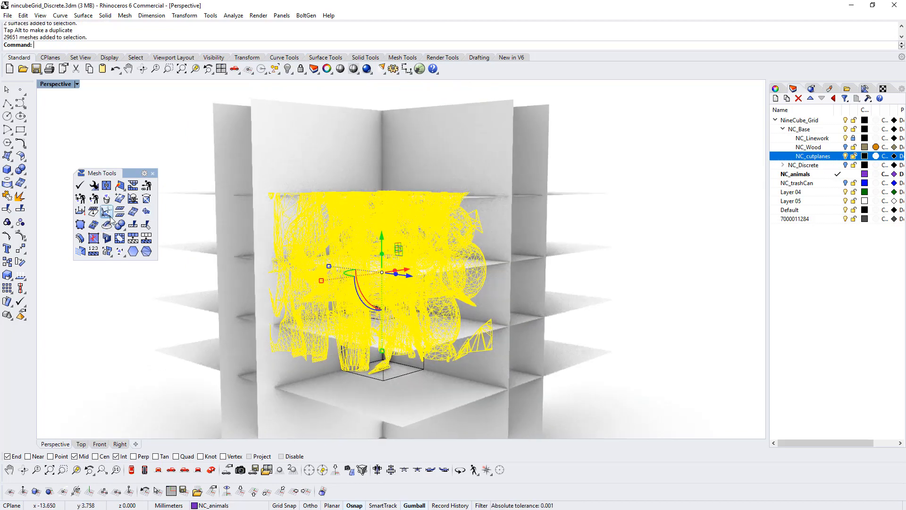
click(133, 225)
click(229, 142)
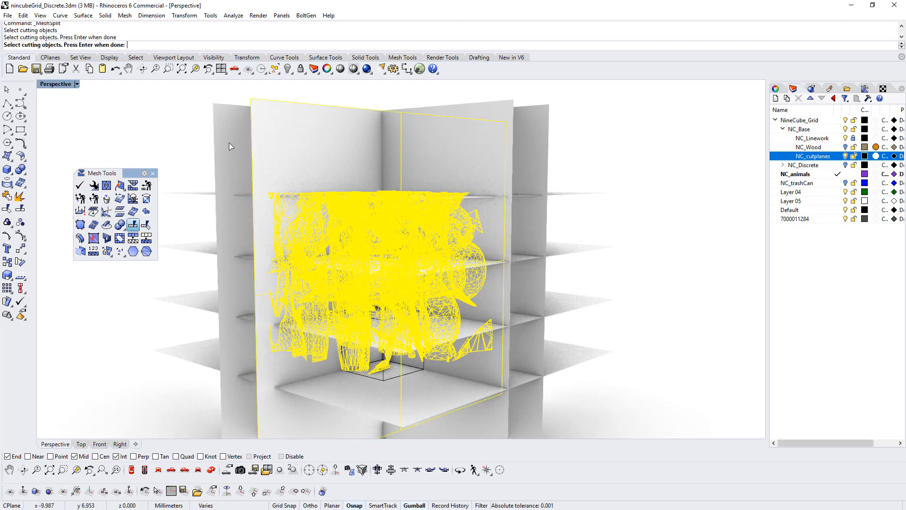
key(Return)
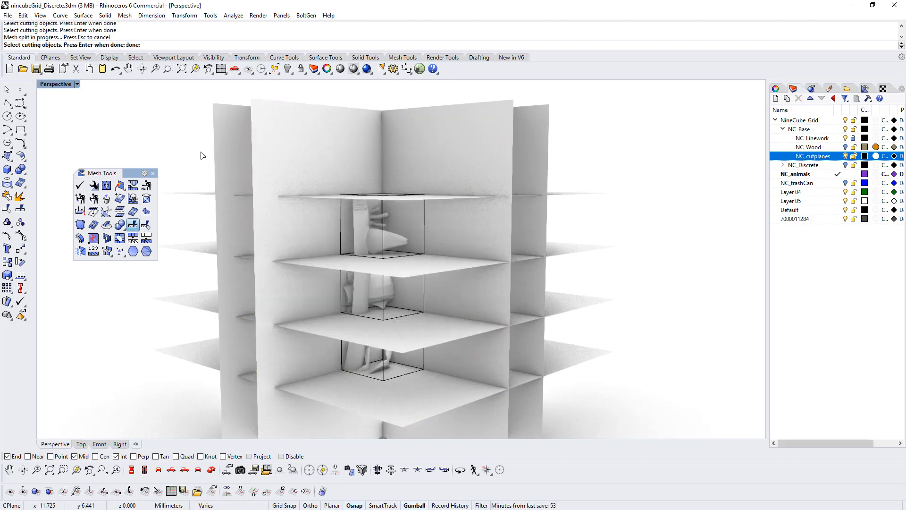
- Hide the NC_cutplanes layer and inspect the split animal meshes from above and from the sides
click(255, 141)
shift+click(230, 145)
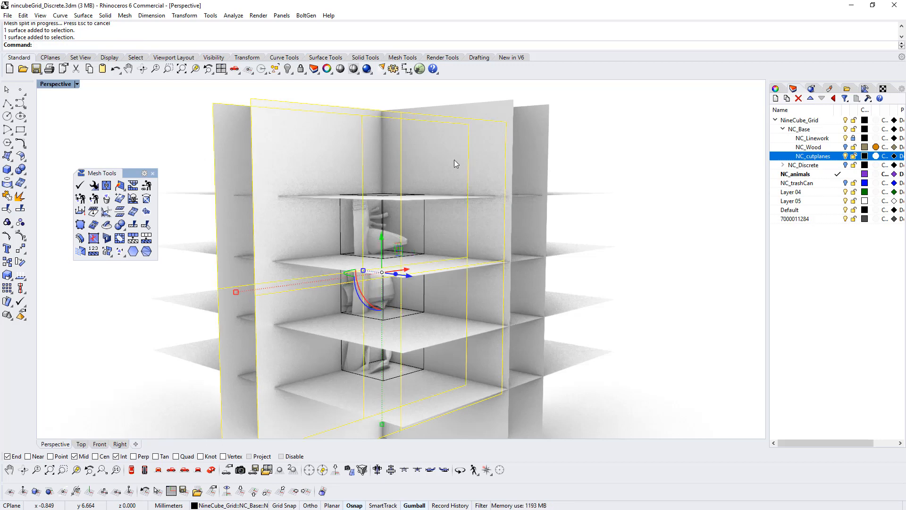
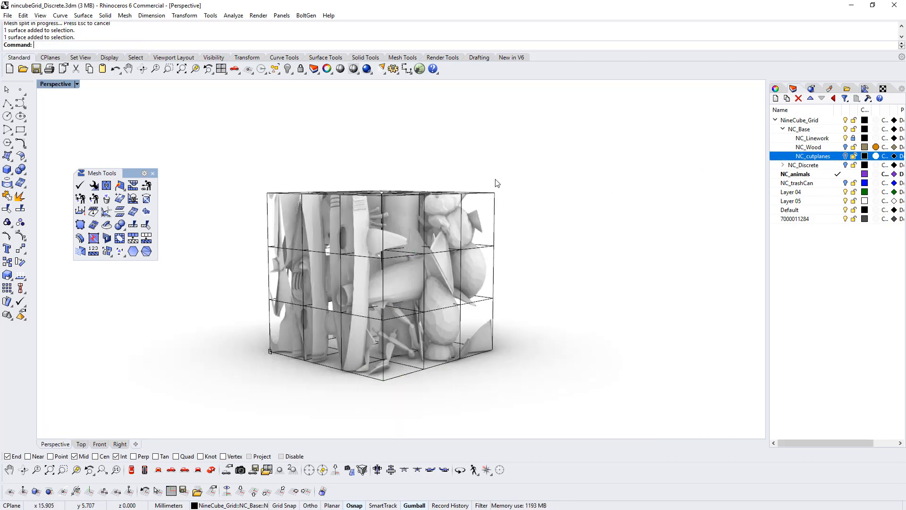
right_drag(498, 183, 461, 267)
scroll(461, 283, up, 5)
click(451, 291)
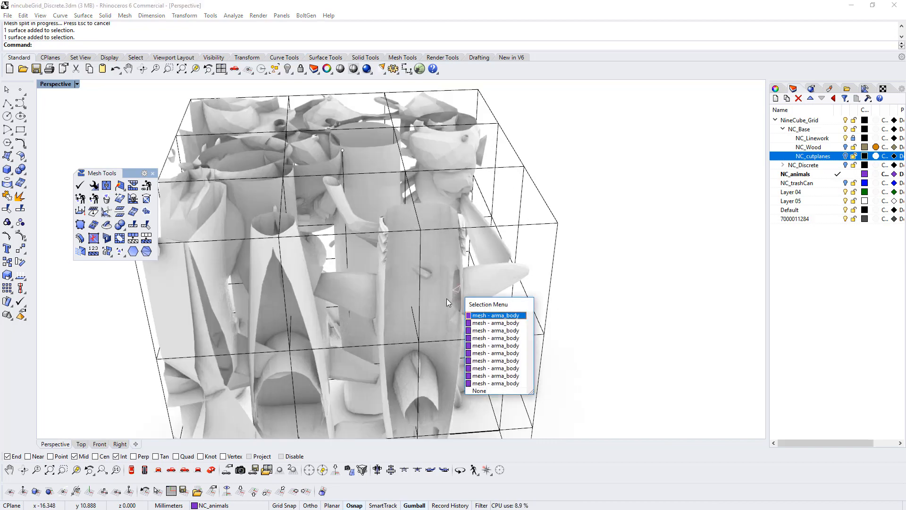
right_drag(552, 238, 416, 271)
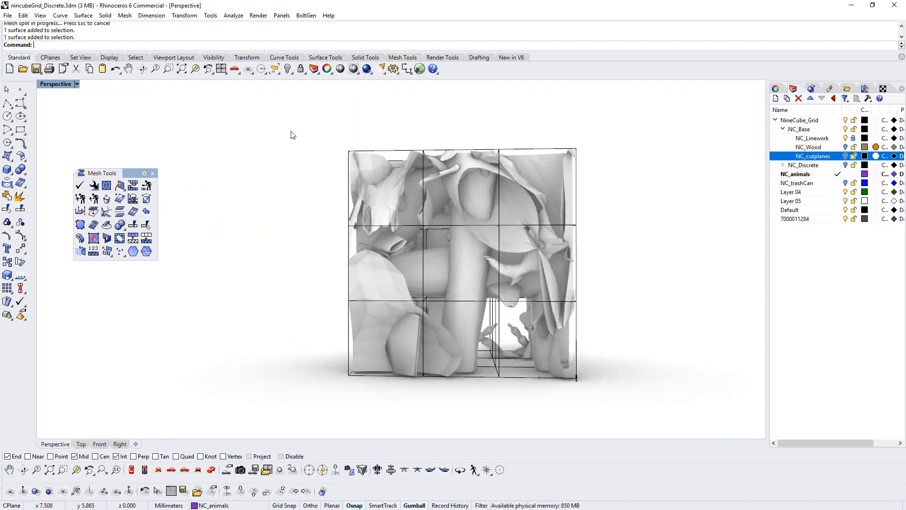
- Select every mesh piece in the grid's top row, completing the selection from the Back view
drag(286, 125, 586, 240)
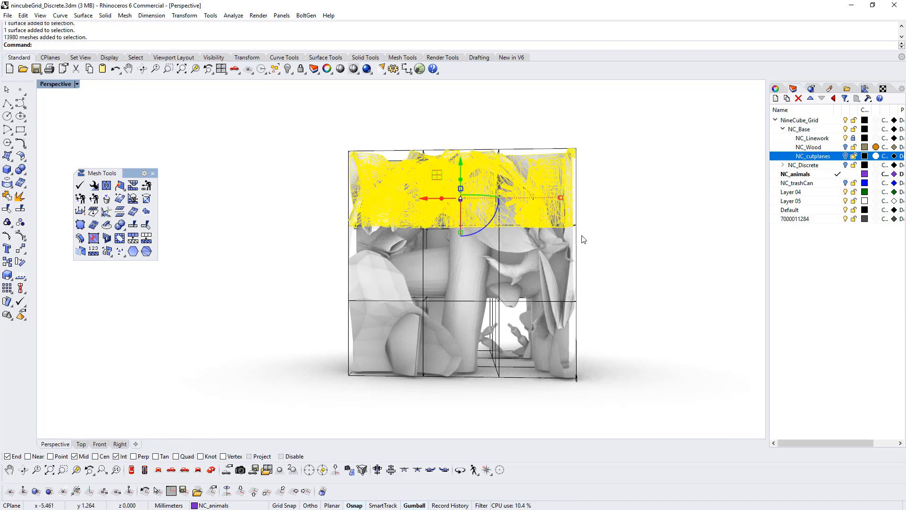
right_drag(587, 241, 454, 235)
click(197, 469)
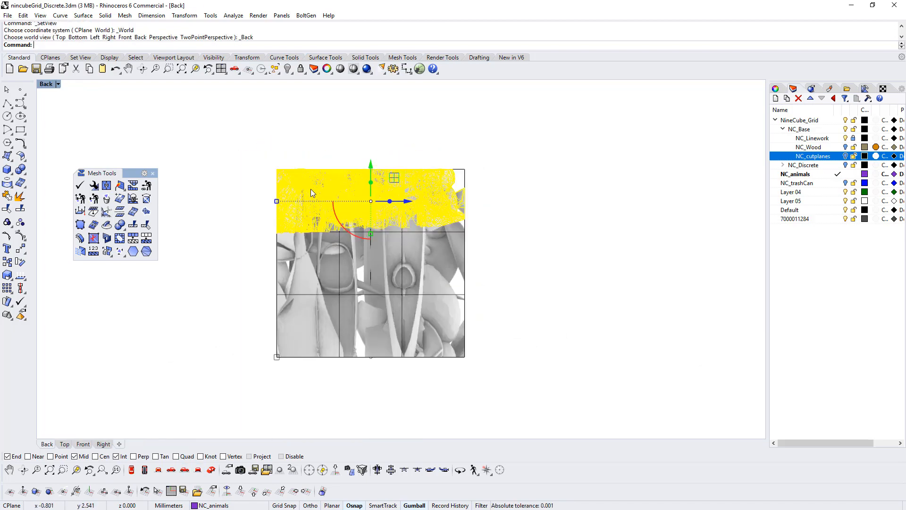
drag(235, 146, 497, 236)
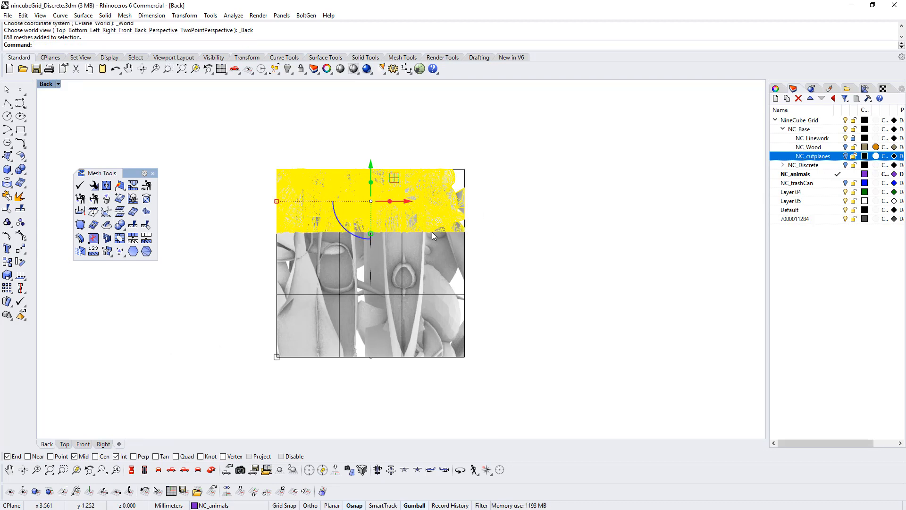
scroll(430, 225, up, 2)
scroll(349, 221, down, 2)
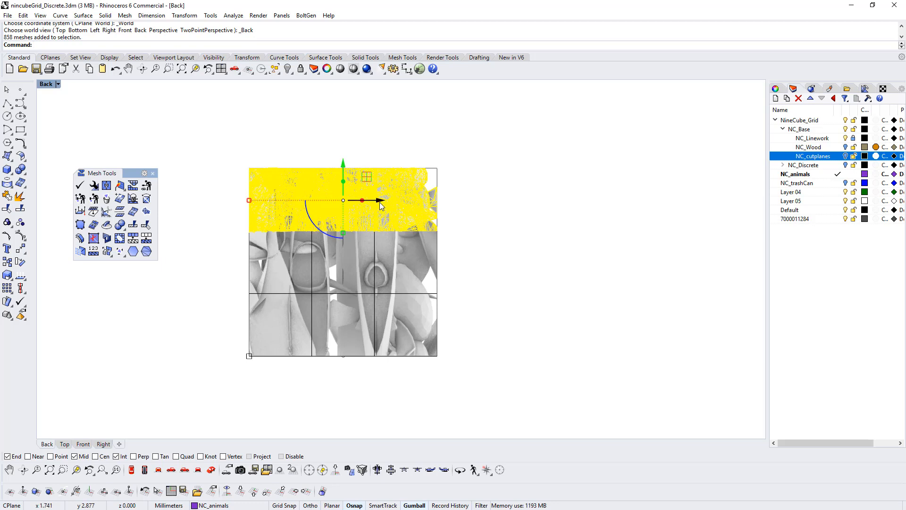
- Try moving the selected top-row meshes 100 mm sideways with the gumball, and undo the moves
click(394, 207)
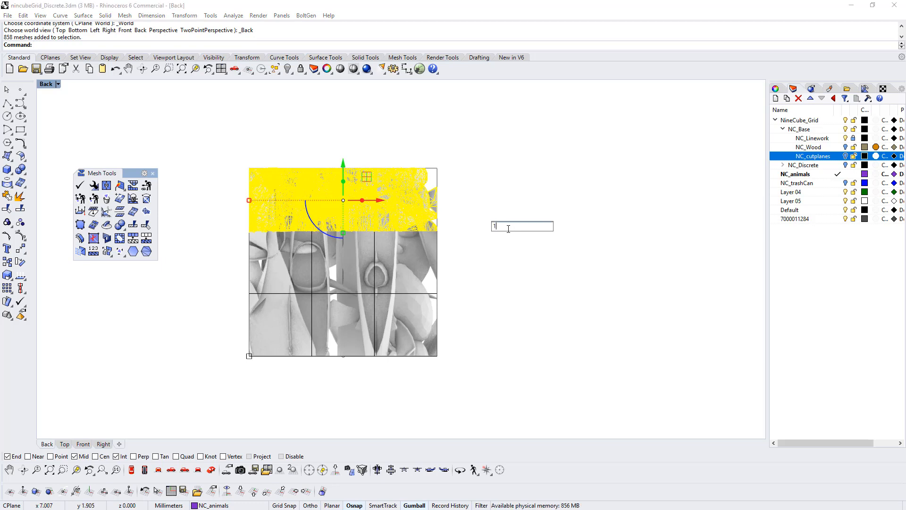
key(Return)
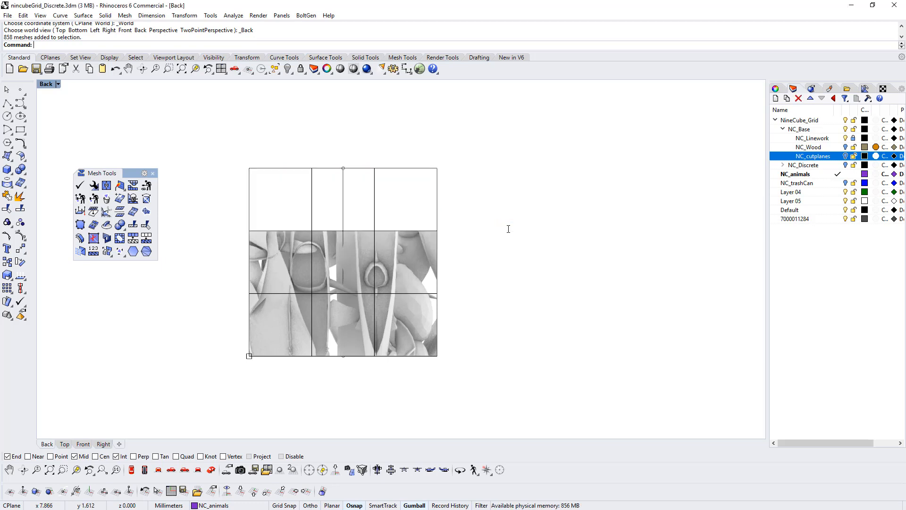
scroll(498, 236, down, 10)
right_drag(549, 230, 451, 257)
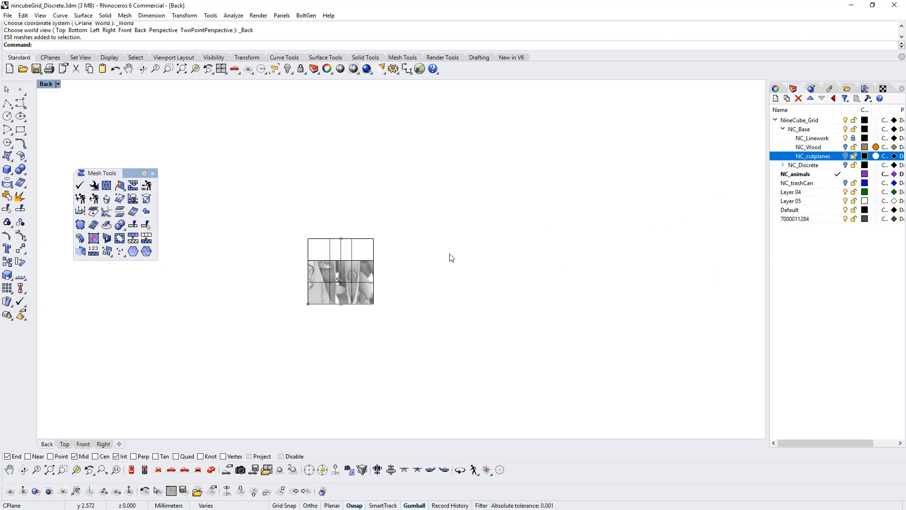
key(ctrl+z)
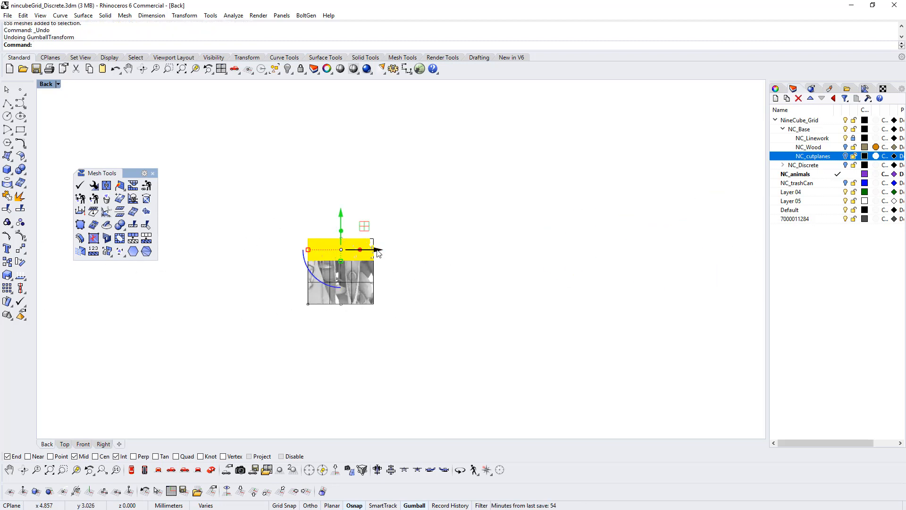
click(378, 253)
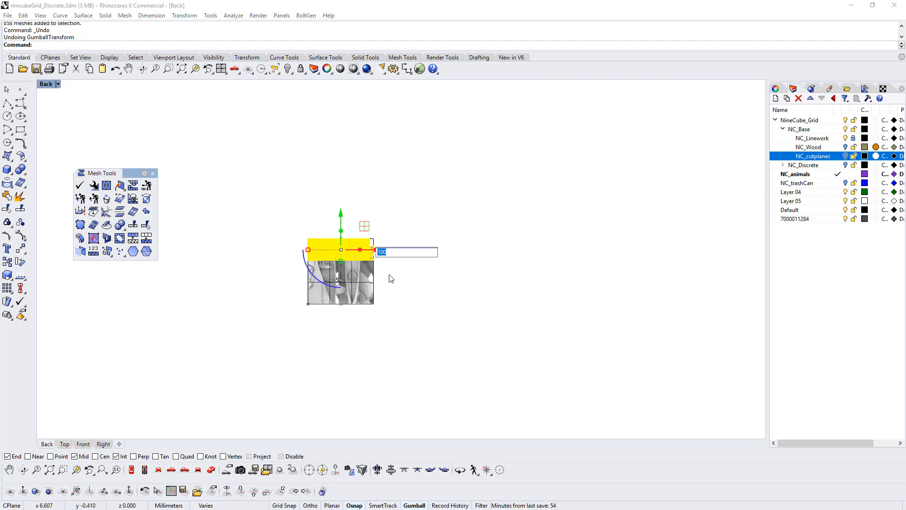
key(Escape)
key(Escape)
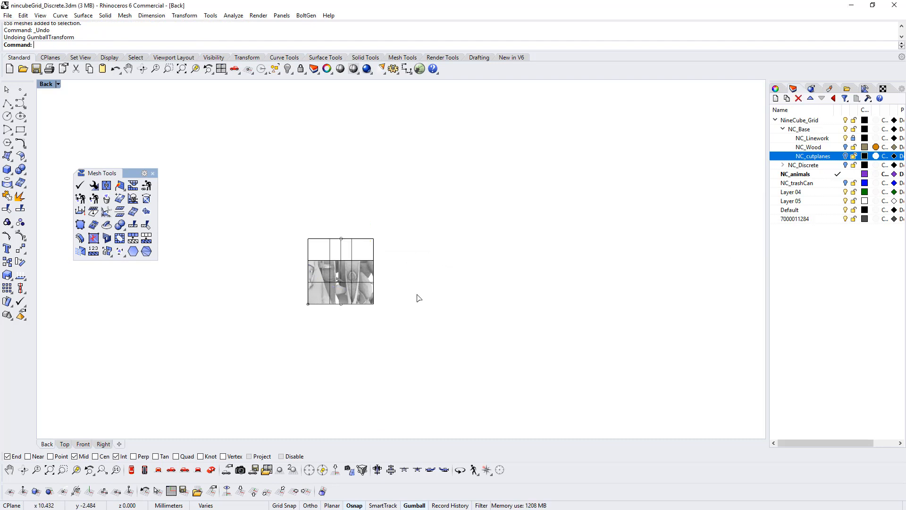
key(ctrl+z)
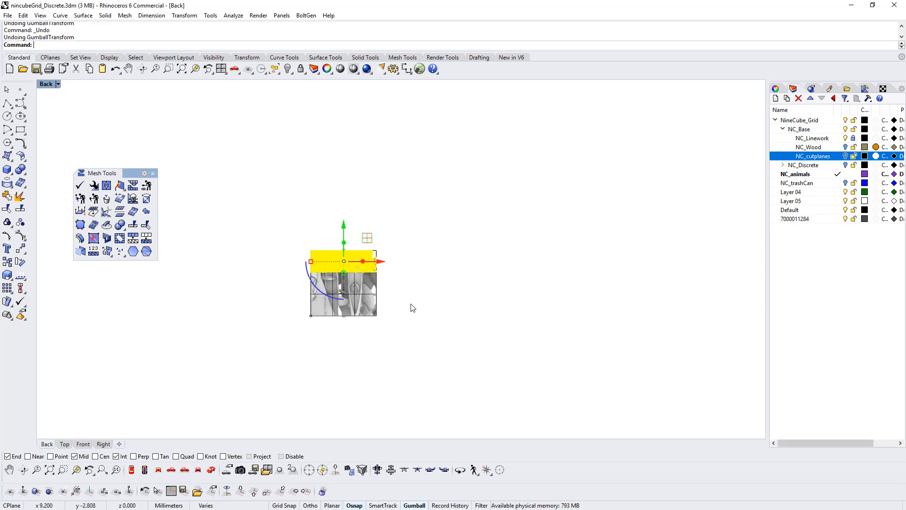
- Group the selected top-row meshes and hide the group
key(ctrl+g)
key(ctrl+h)
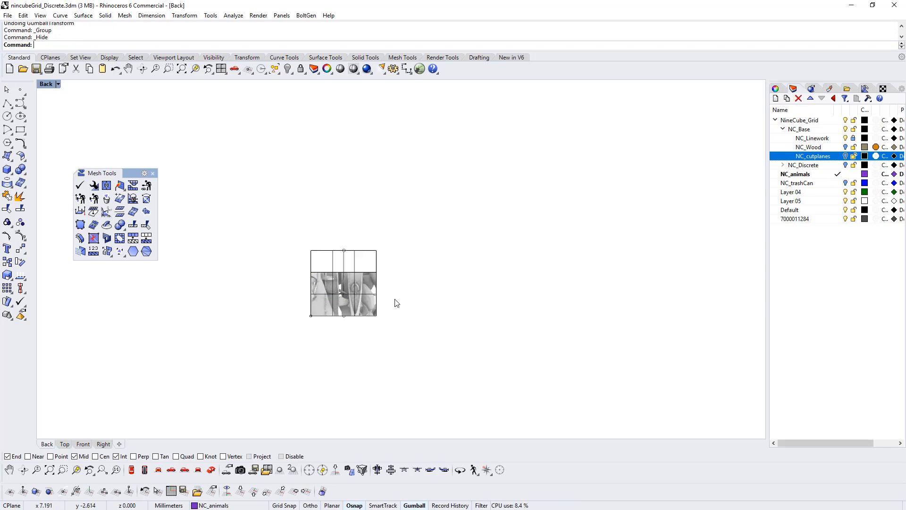
- Select all the mesh pieces in the grid's middle row and group them
scroll(311, 296, up, 5)
drag(269, 221, 519, 303)
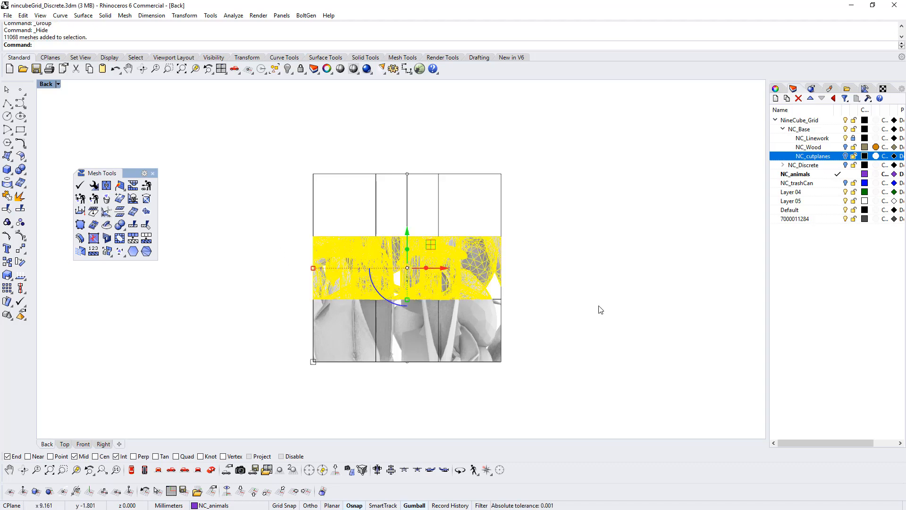
scroll(472, 307, up, 5)
scroll(472, 304, down, 7)
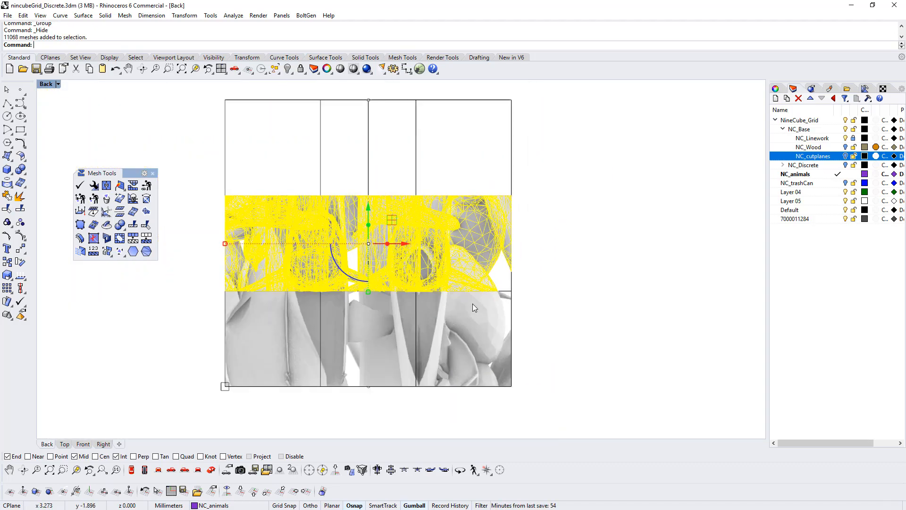
key(ctrl+g)
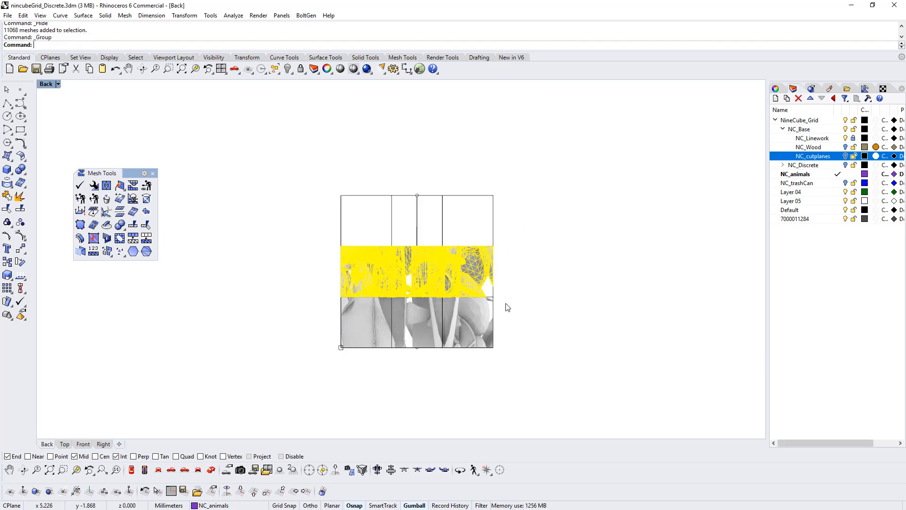
- Hide the middle-row group, then group all mesh pieces in the grid's bottom row and hide that group too
key(ctrl+h)
drag(306, 286, 559, 377)
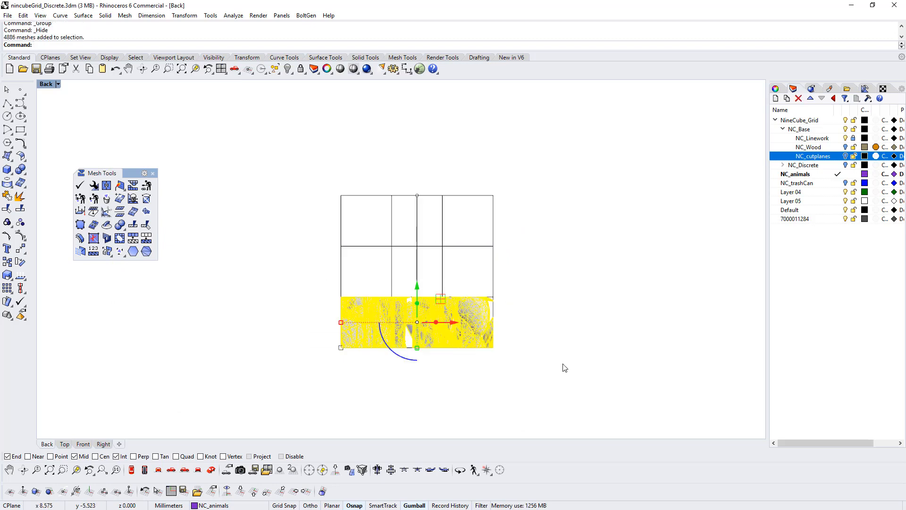
key(ctrl+g)
key(ctrl+h)
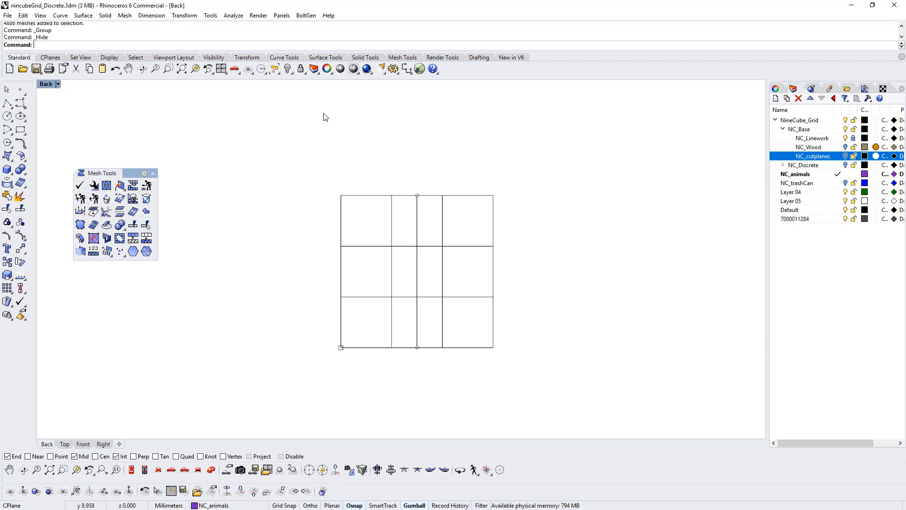
- Show all hidden objects and hide the middle-row and bottom-row mesh groups so only the top row remains
click(287, 69)
click(375, 275)
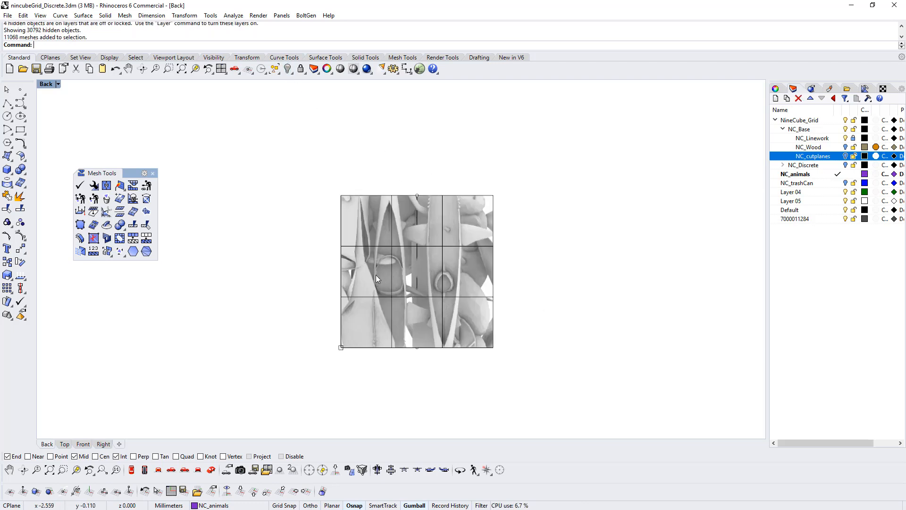
shift+click(379, 322)
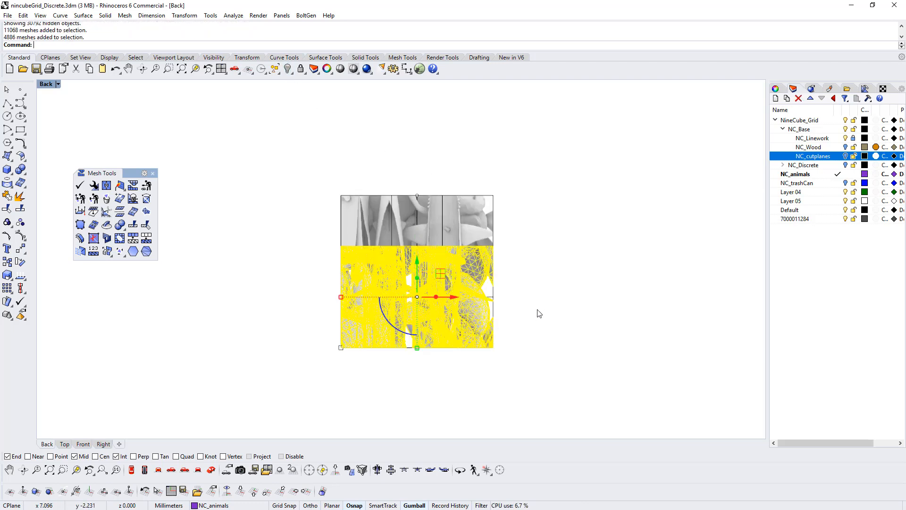
key(ctrl+h)
scroll(401, 238, up, 3)
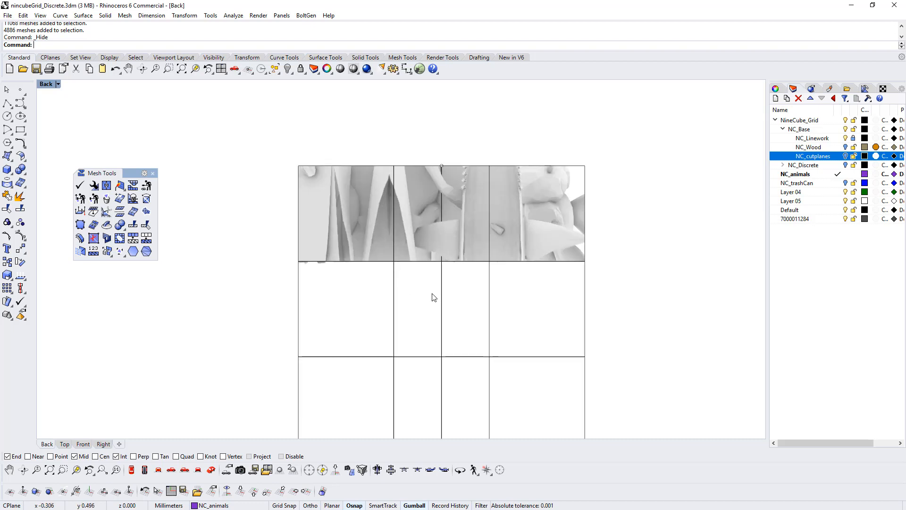
- Ungroup the top-row meshes and group the pieces in the leftmost column of the Back view
click(439, 239)
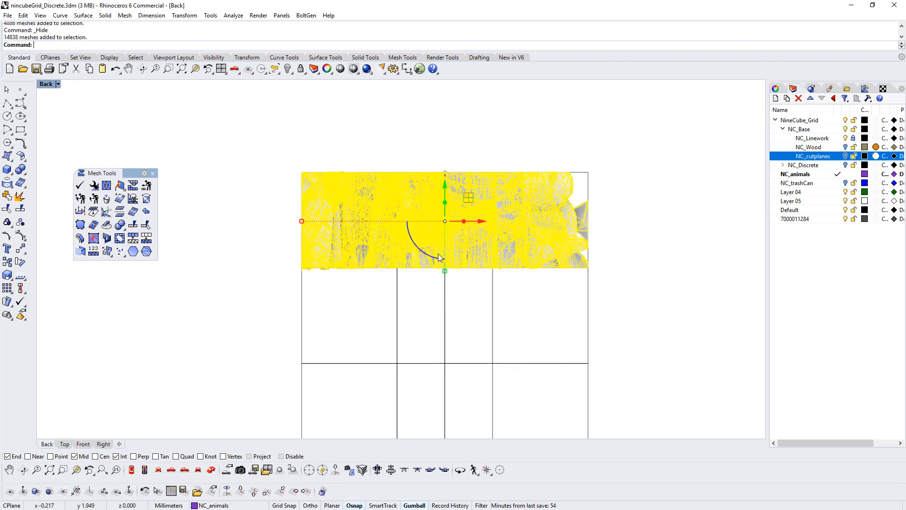
key(ctrl+shift+g)
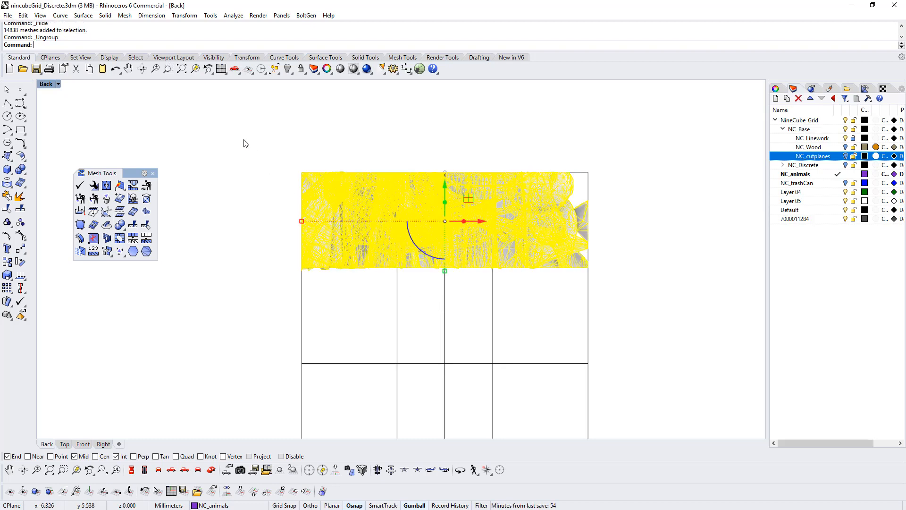
click(253, 143)
drag(258, 136, 399, 282)
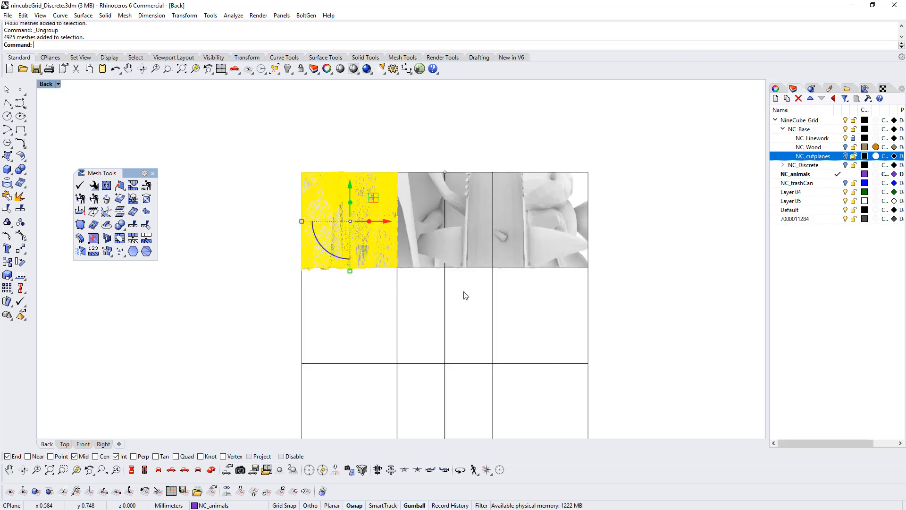
key(ctrl+g)
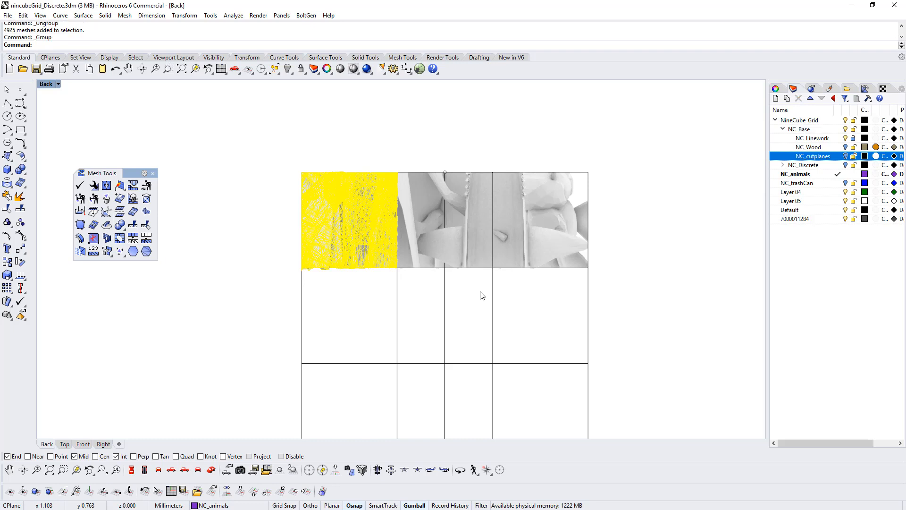
- Hide the top-row mesh pieces in the other two columns of the Back view
click(389, 141)
drag(390, 141, 627, 287)
key(ctrl+h)
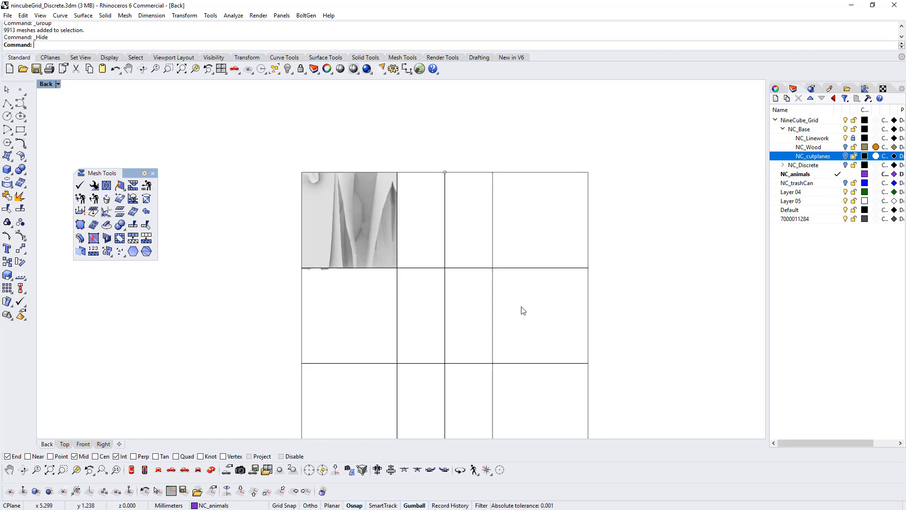
- From the Left view, ungroup the remaining column's meshes, then group and hide the pieces in its rightmost cube
click(170, 476)
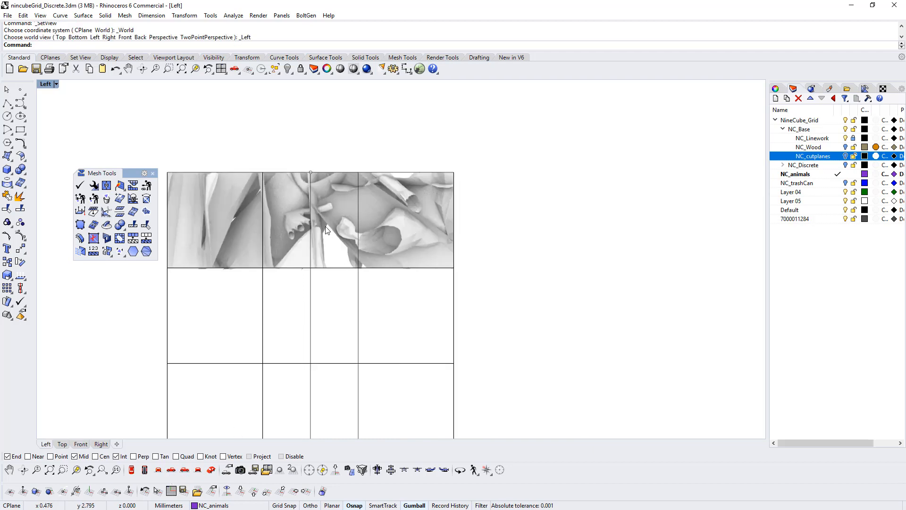
drag(349, 178, 341, 208)
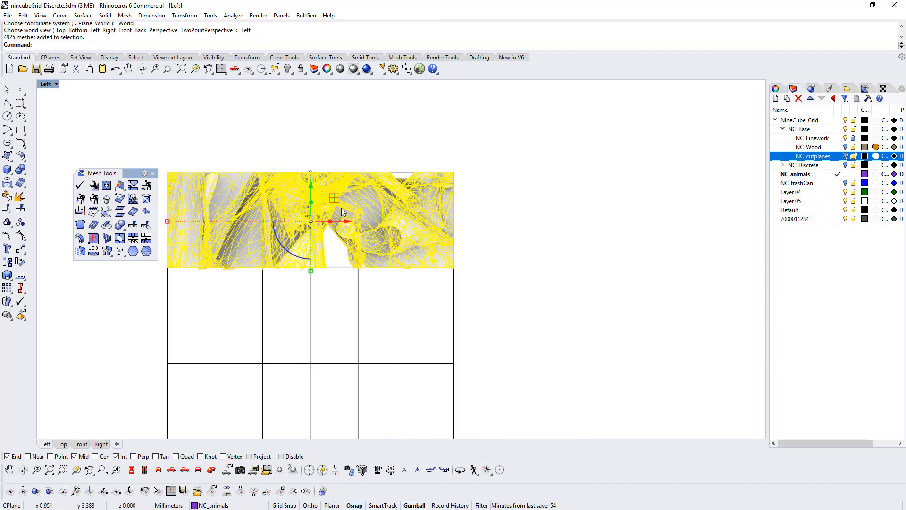
key(ctrl+shift+g)
click(362, 151)
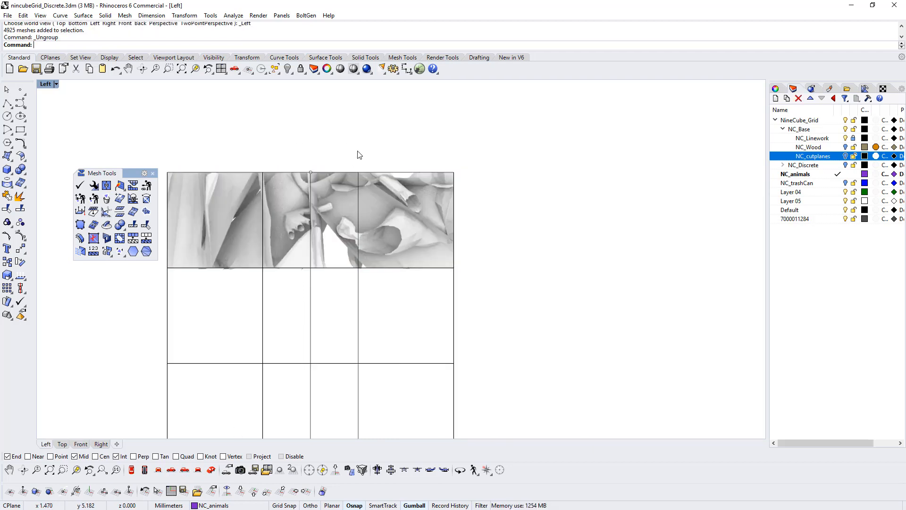
drag(358, 151, 492, 287)
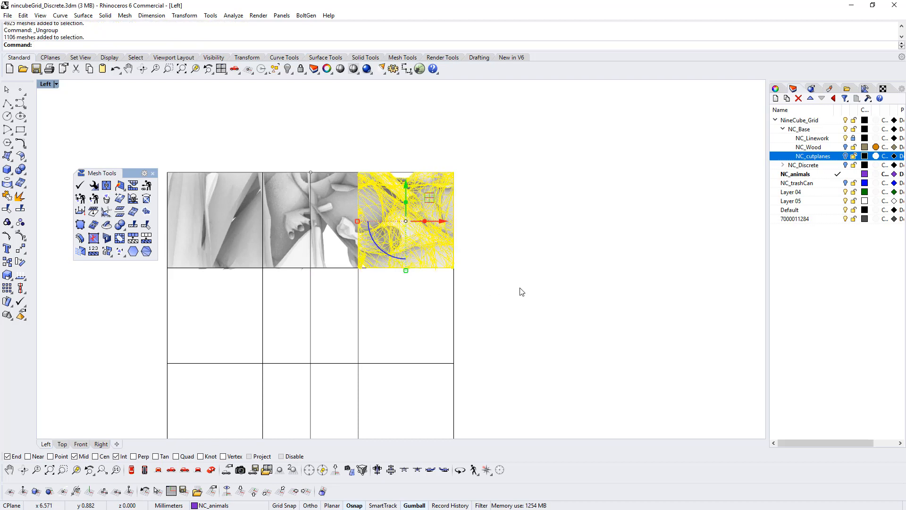
key(ctrl+g)
key(ctrl+h)
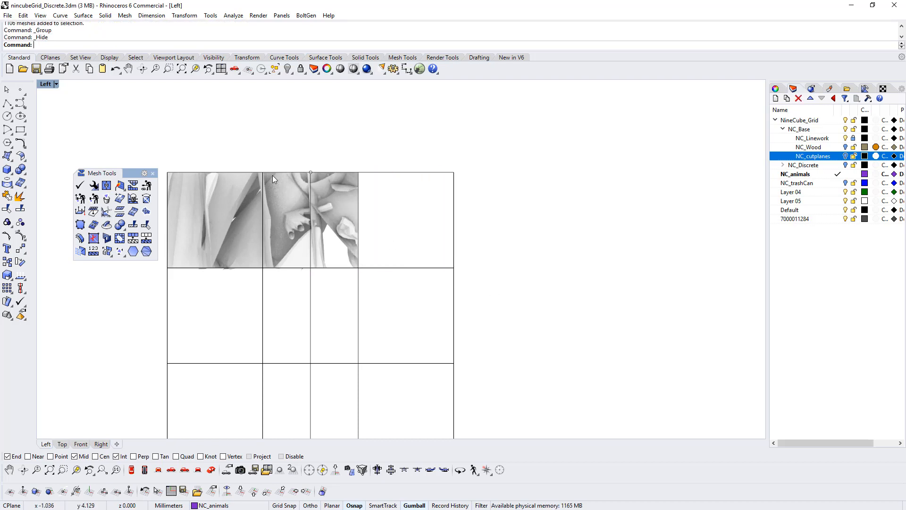
- Select all mesh pieces in the middle cube of the Left view, group them and hide the group
drag(318, 211, 400, 289)
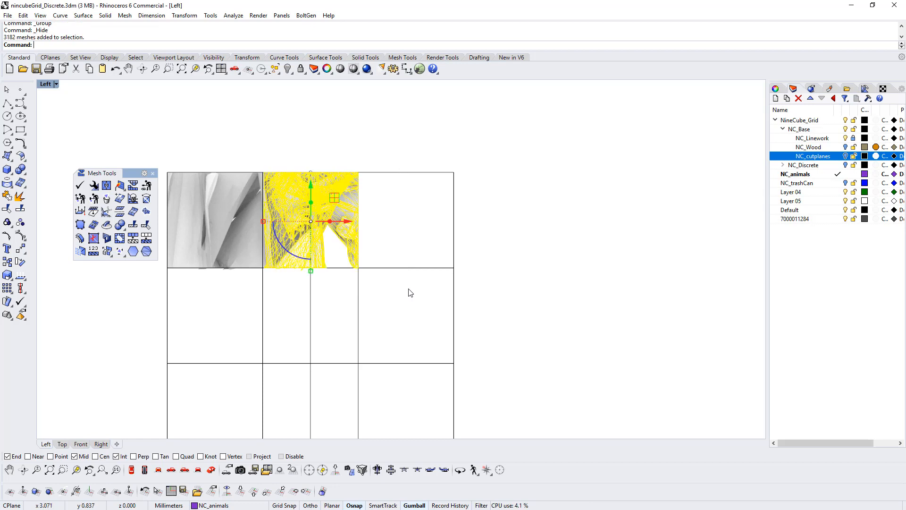
drag(258, 149, 420, 287)
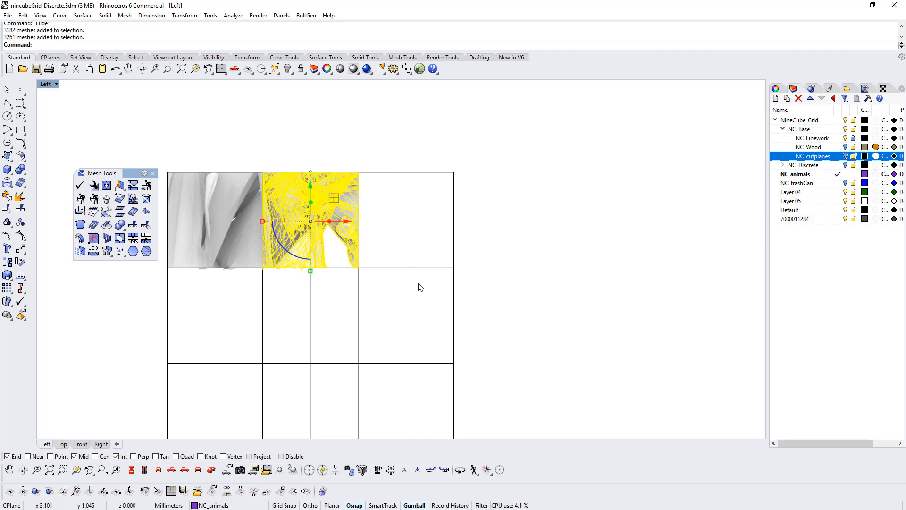
key(ctrl+g)
key(ctrl+h)
- Group the mesh pieces in the last remaining cube of the Left view and hide the group
right_drag(209, 137, 322, 139)
drag(244, 144, 406, 288)
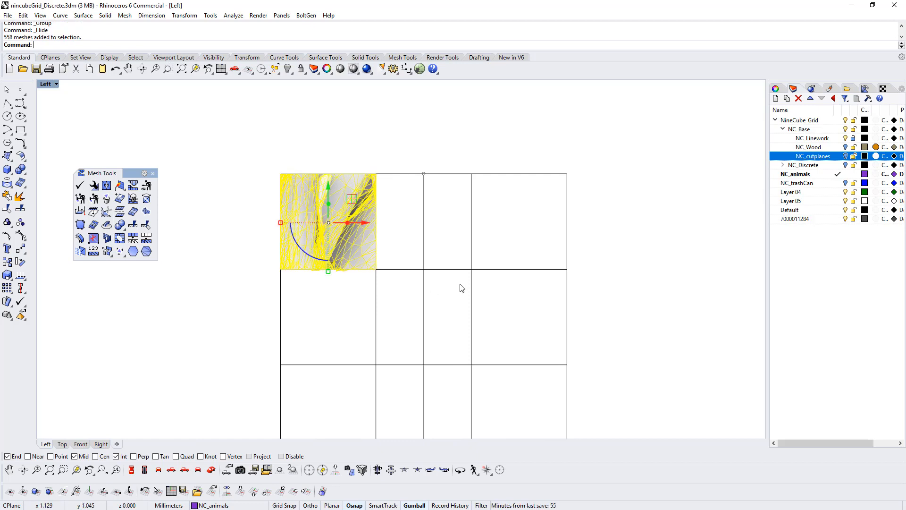
key(ctrl+g)
key(ctrl+h)
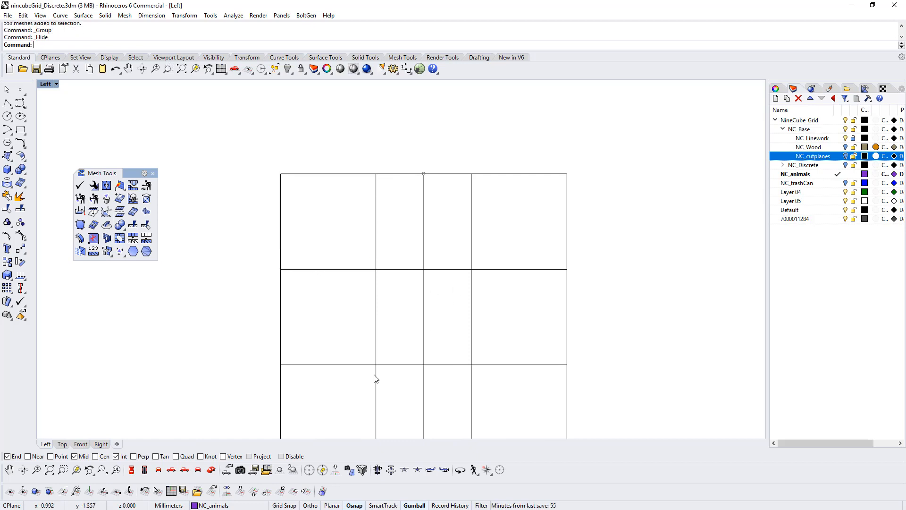
- Show all hidden objects again and hide the middle-row and bottom-row mesh groups
click(286, 70)
click(428, 344)
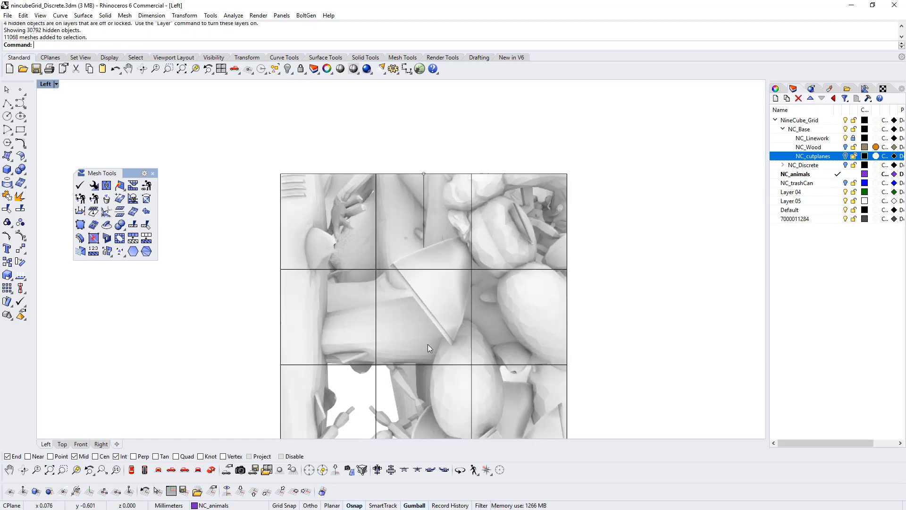
shift+click(433, 398)
key(ctrl+h)
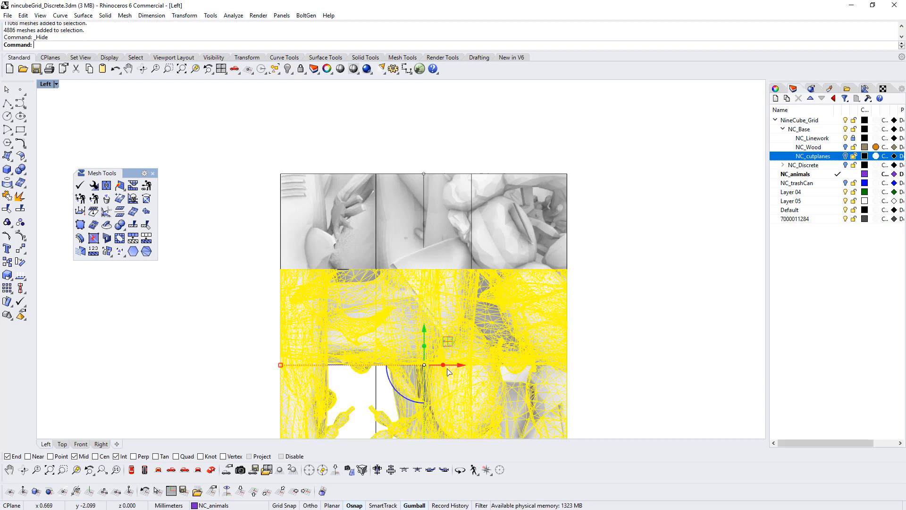
click(334, 221)
shift+click(365, 247)
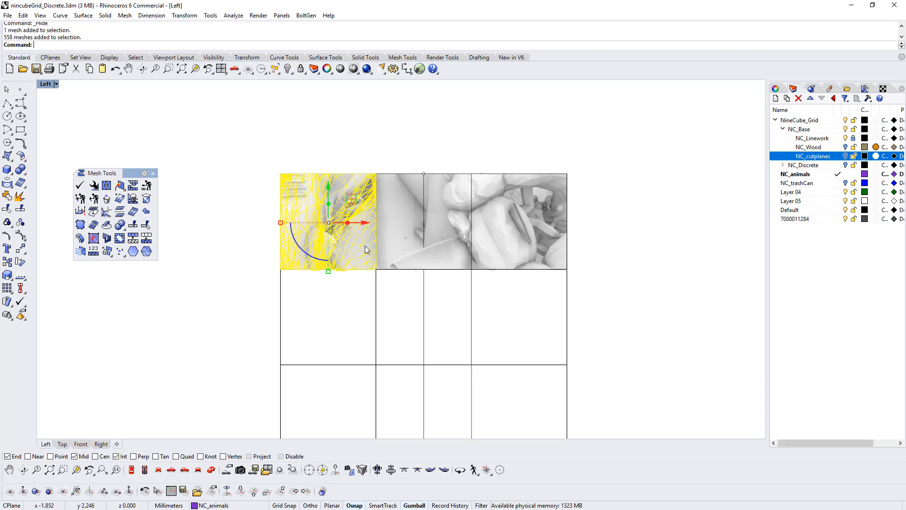
shift+click(418, 259)
click(440, 222)
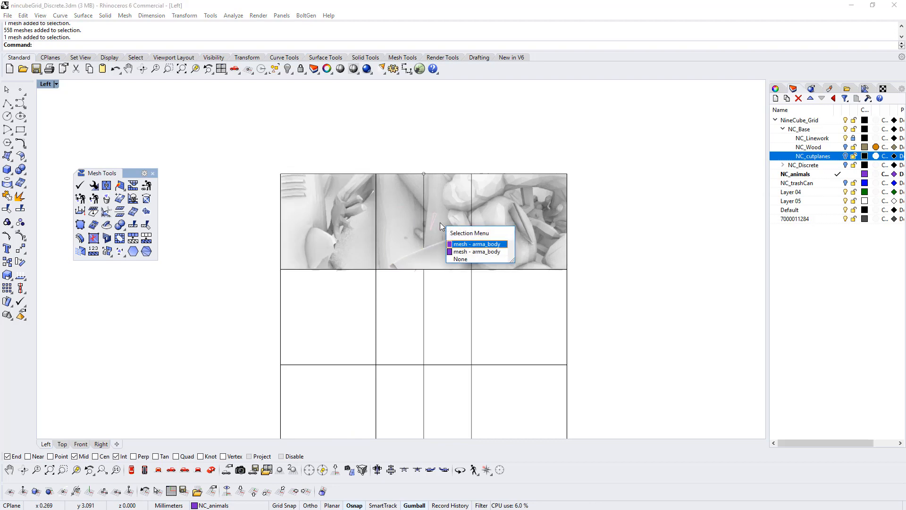
click(460, 259)
- In the Perspective view, select the three grouped cubes of the finished top-row column and hide them
click(211, 469)
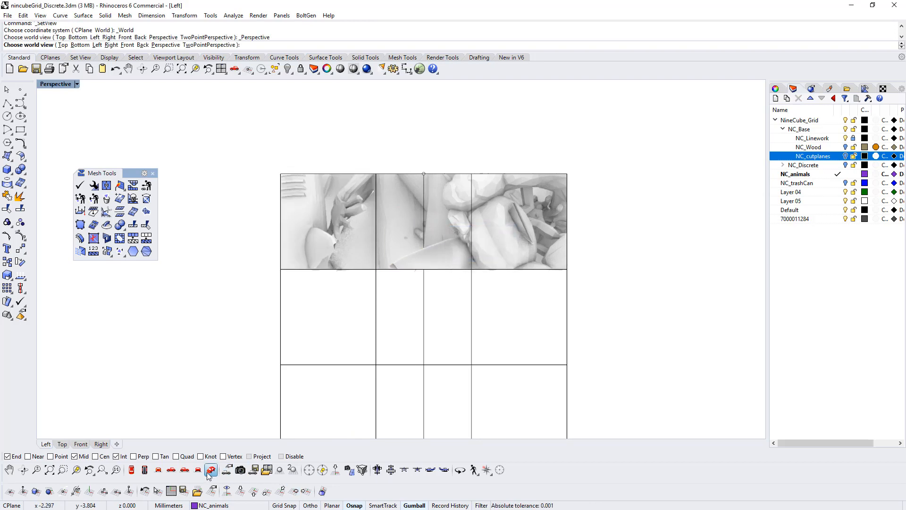
scroll(415, 298, up, 4)
click(395, 265)
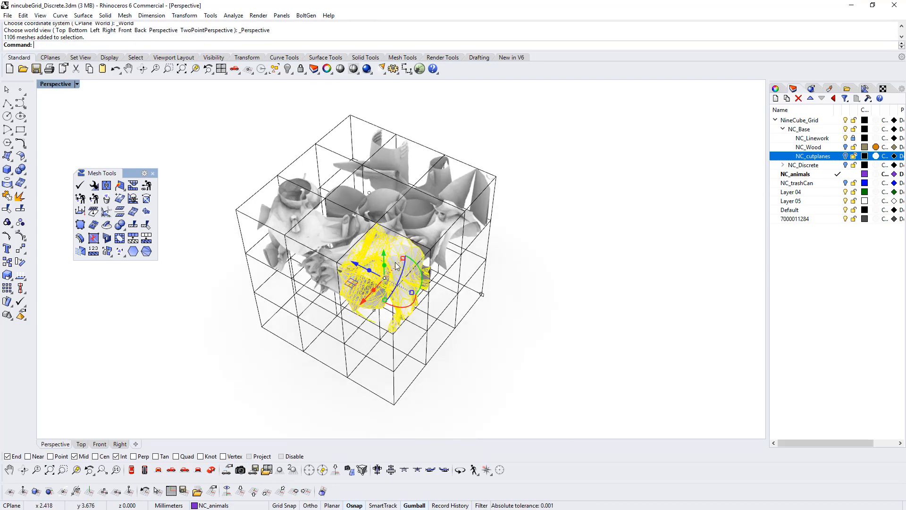
shift+click(422, 231)
shift+click(456, 193)
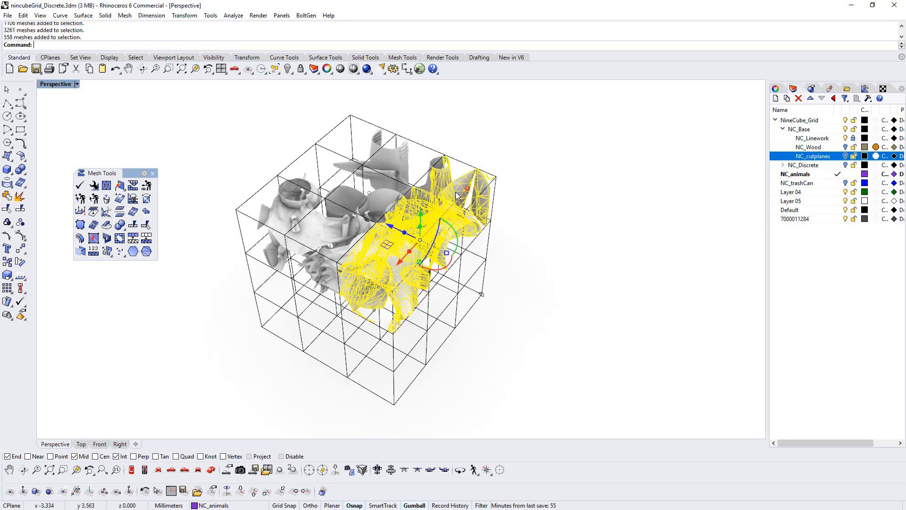
key(ctrl+h)
right_drag(457, 195, 376, 252)
click(375, 248)
key(Escape)
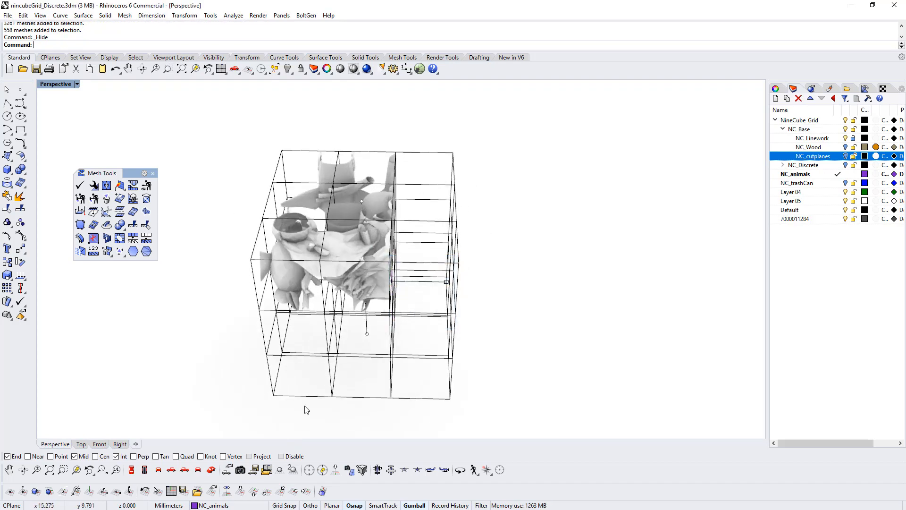
- From the Back view, group all top-row mesh pieces in the middle column and hide the group
click(189, 472)
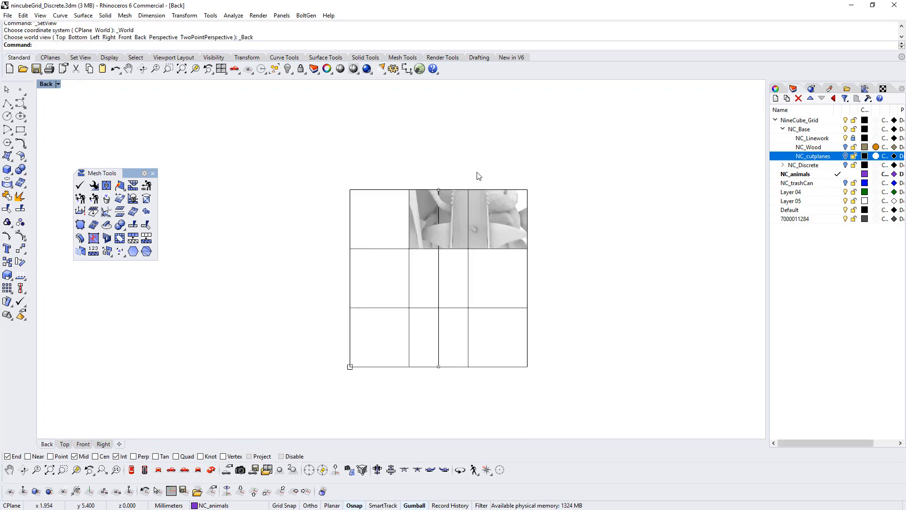
drag(472, 175, 556, 270)
scroll(524, 232, up, 4)
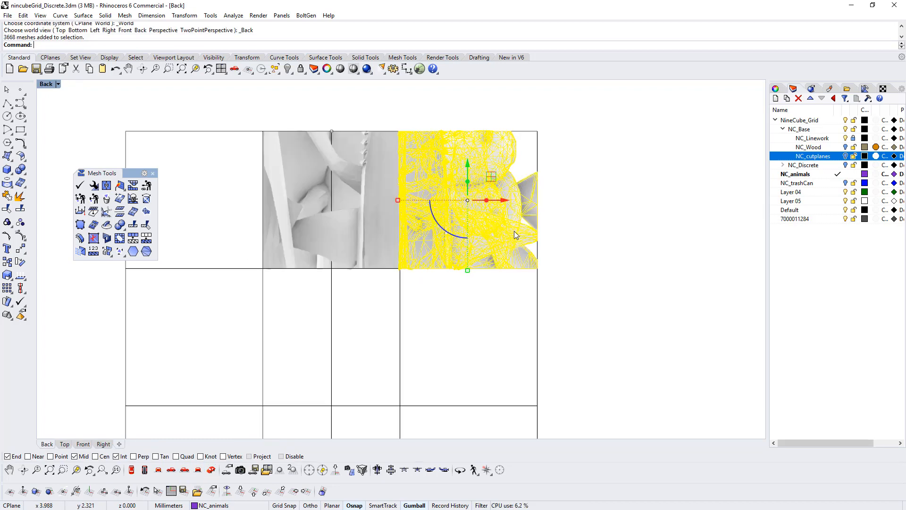
right_drag(444, 260, 441, 264)
key(Escape)
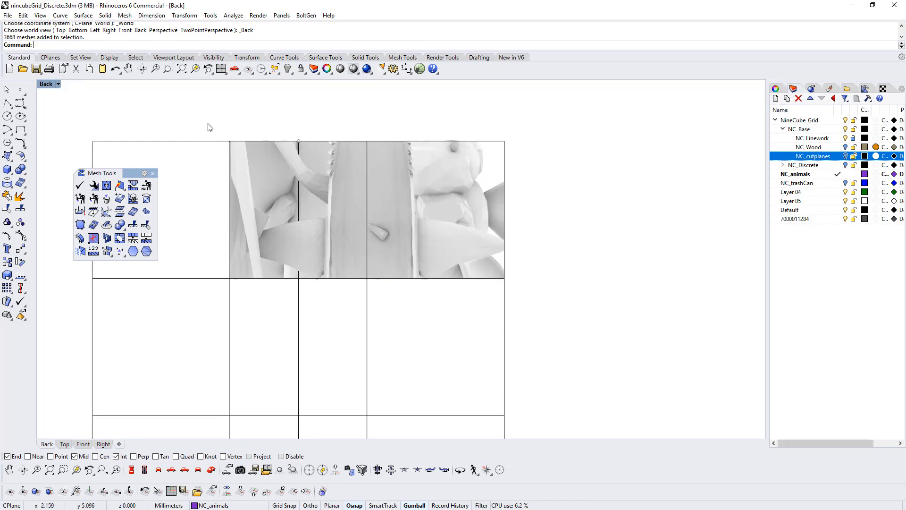
drag(198, 114, 370, 299)
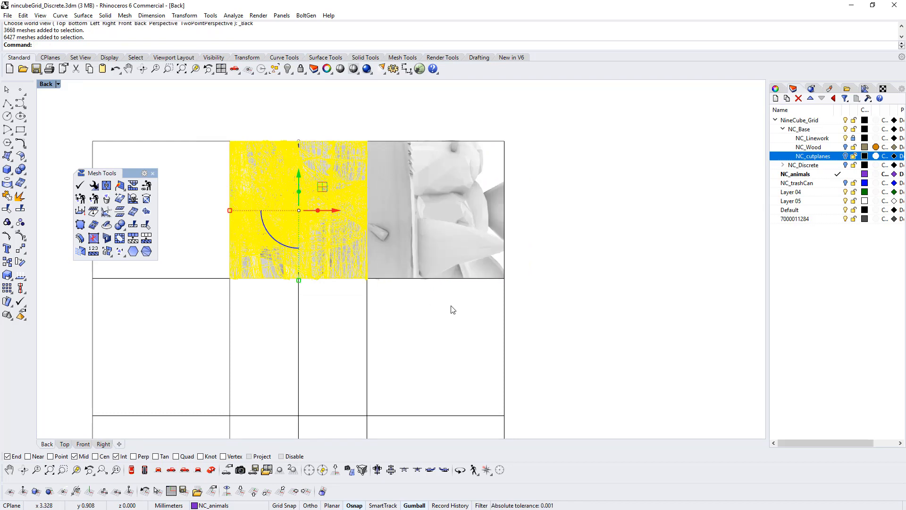
key(ctrl+g)
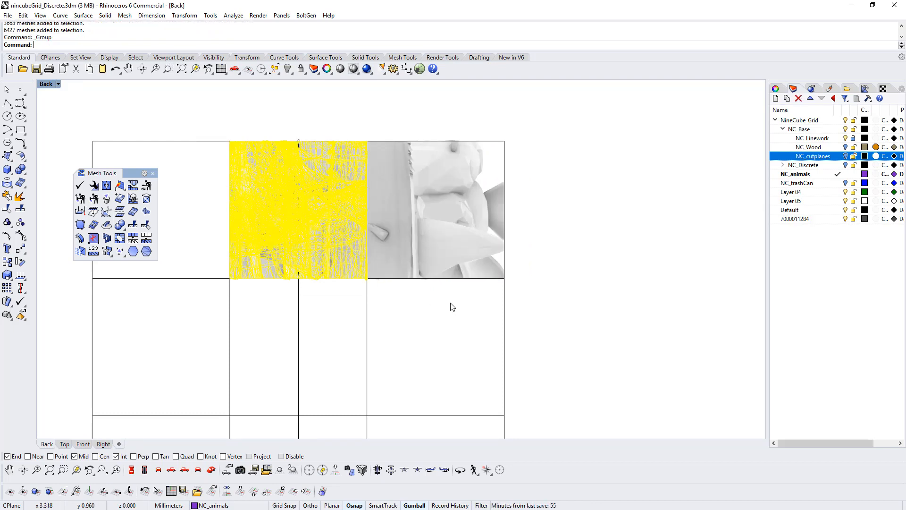
key(ctrl+h)
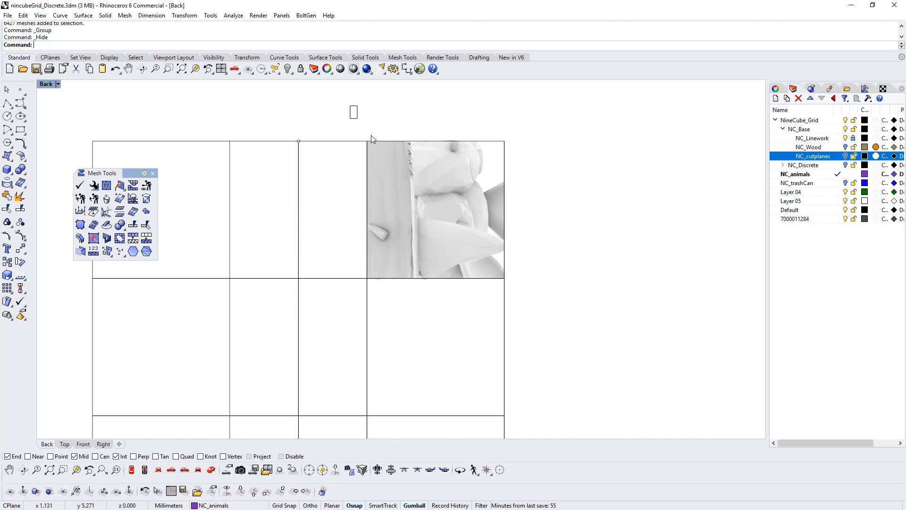
- Switch from the Back view to the Left view, group the top-row mesh pieces in the first cube of the remaining column and hide the group
drag(371, 139, 536, 308)
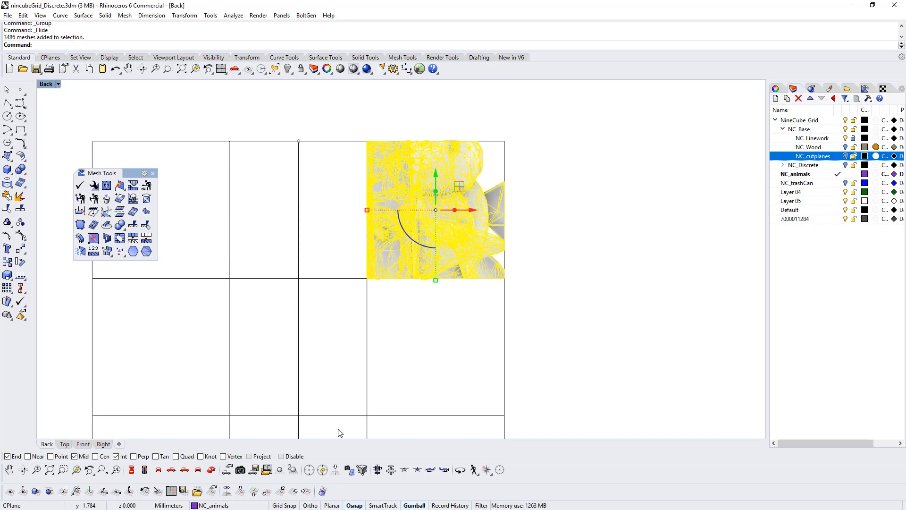
click(198, 470)
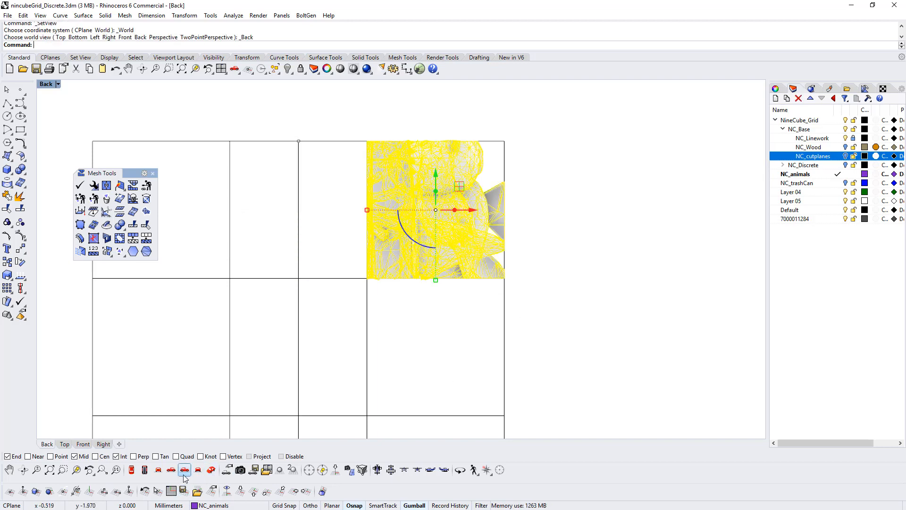
click(390, 349)
drag(183, 115, 346, 302)
key(ctrl+g)
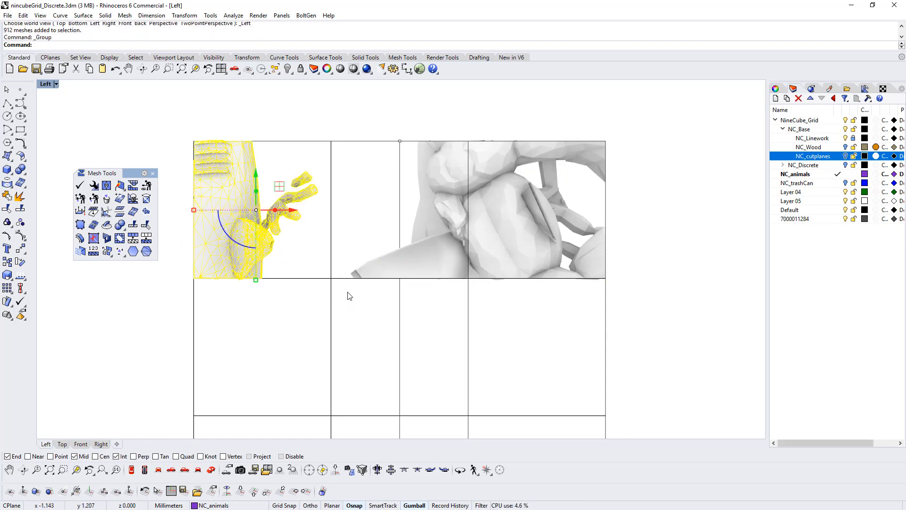
key(ctrl+h)
- Group the top-row mesh pieces of the middle and last cubes in the Left view separately, hiding each group
drag(467, 293, 472, 299)
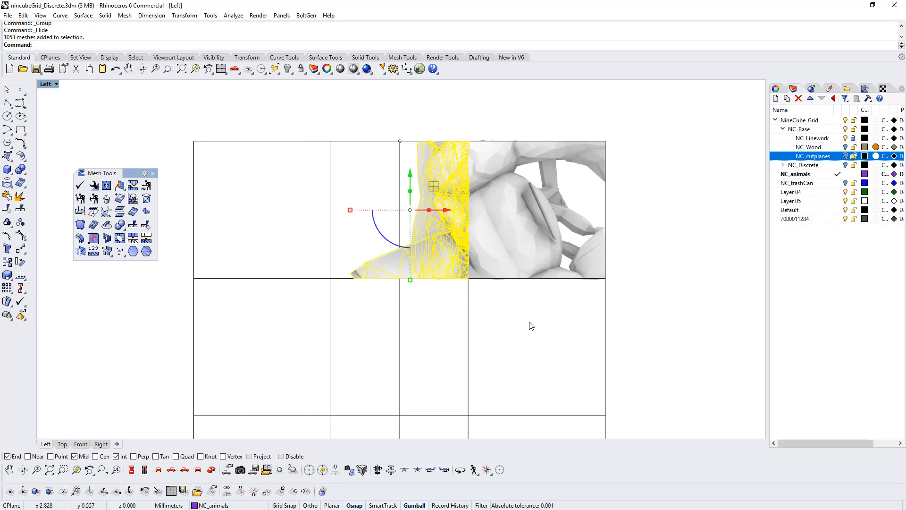
key(ctrl+g)
key(ctrl+h)
drag(465, 126, 624, 314)
key(ctrl+g)
key(ctrl+h)
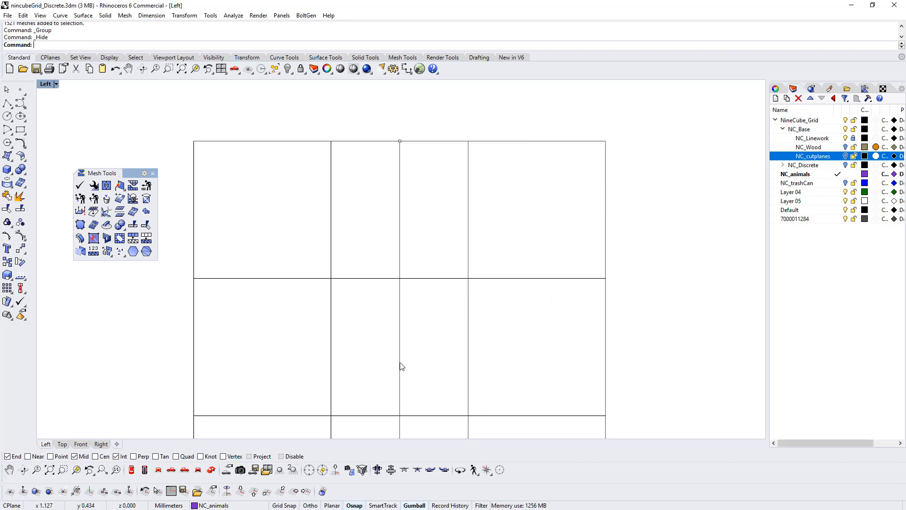
- Show all hidden objects and, in the Perspective view, isolate the top-row middle column that is still one group
click(287, 69)
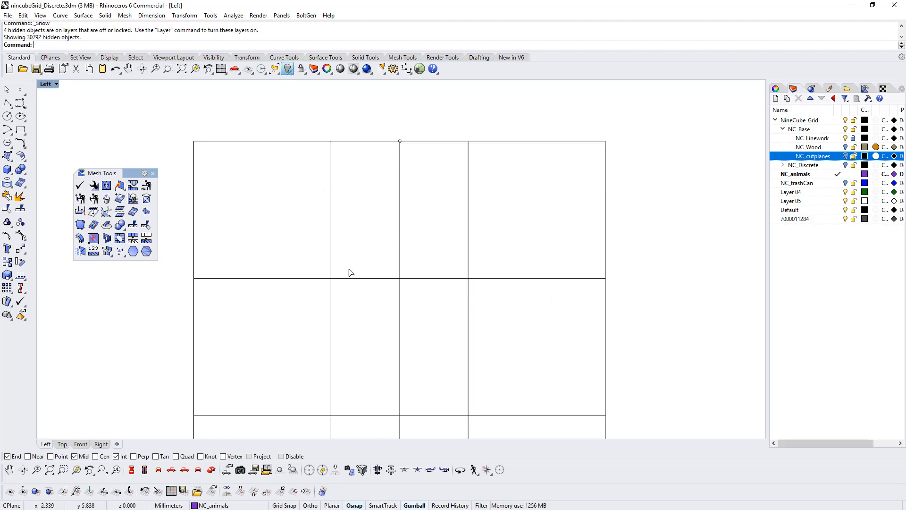
click(211, 469)
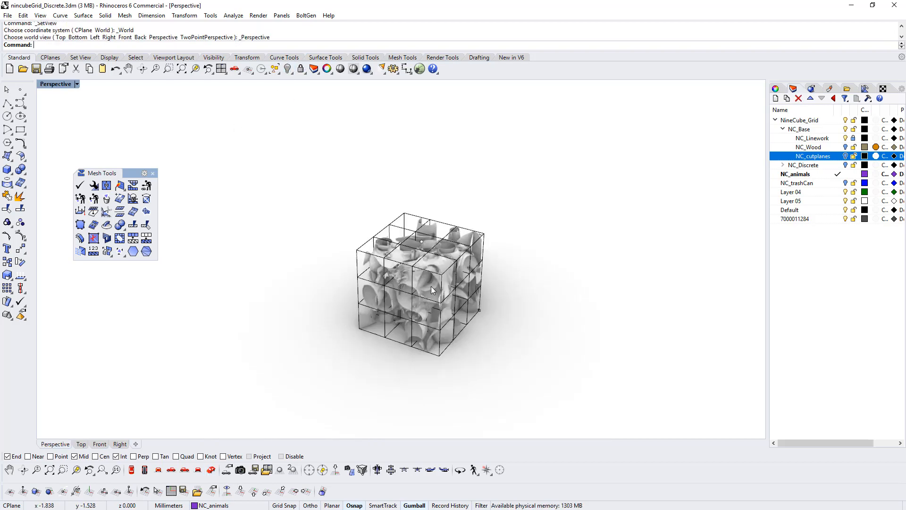
click(435, 260)
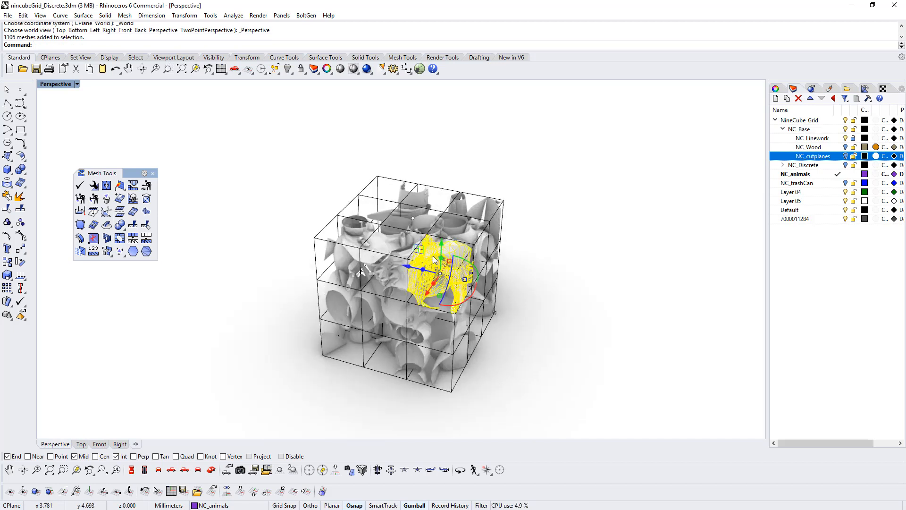
click(389, 247)
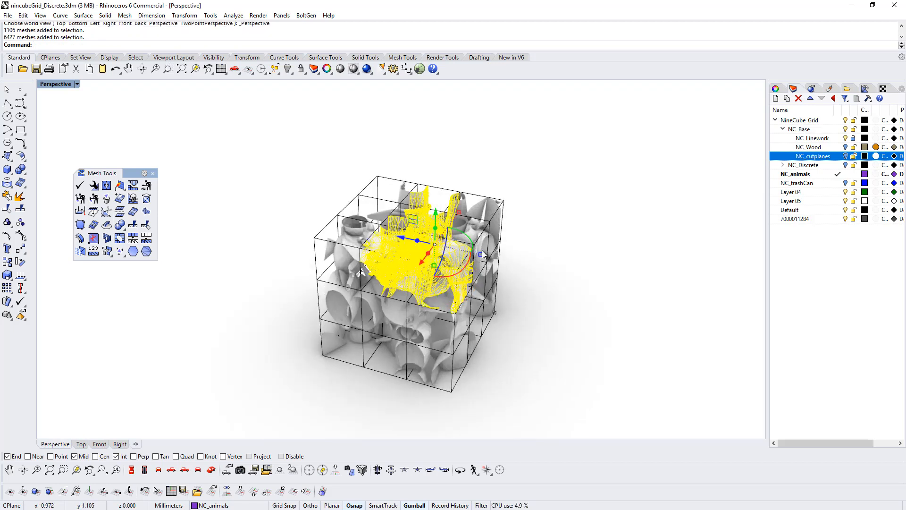
click(409, 237)
click(394, 253)
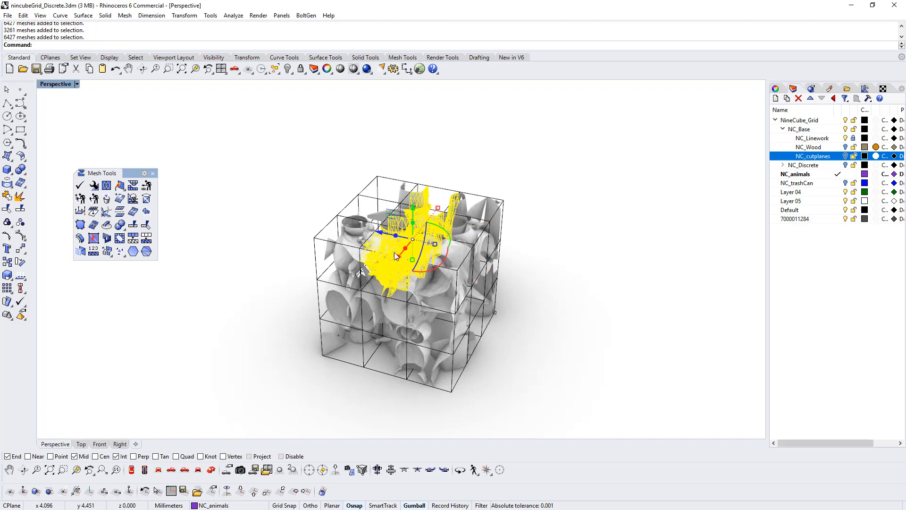
click(292, 73)
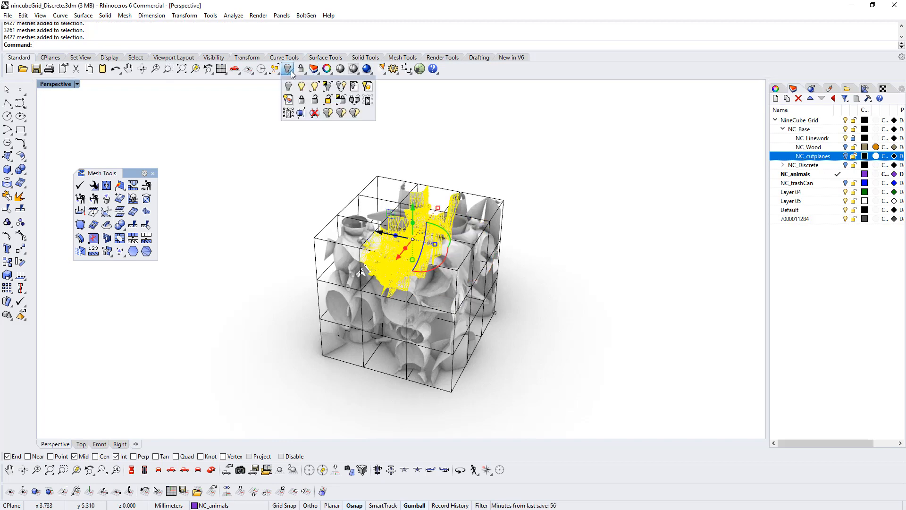
click(333, 86)
right_drag(329, 96, 304, 158)
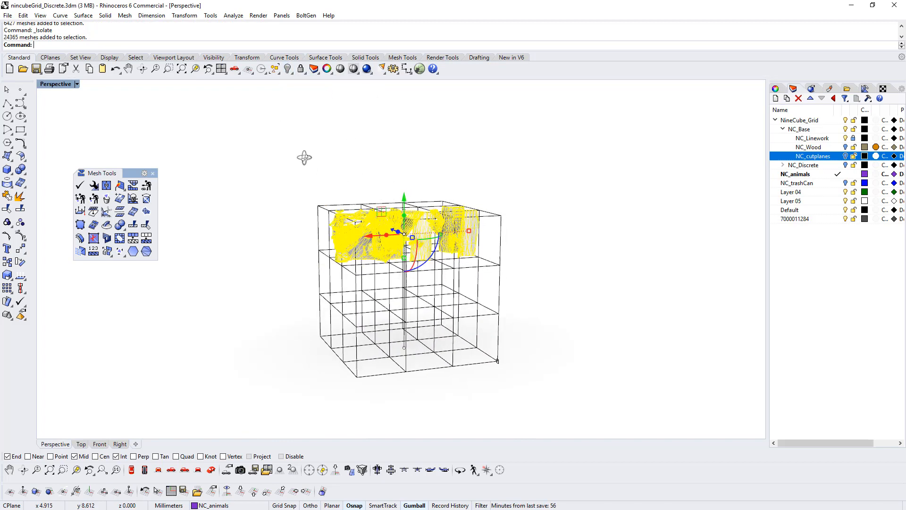
- Ungroup the isolated middle column in the Left view, then group the pieces in its first cube and hide that group
click(185, 472)
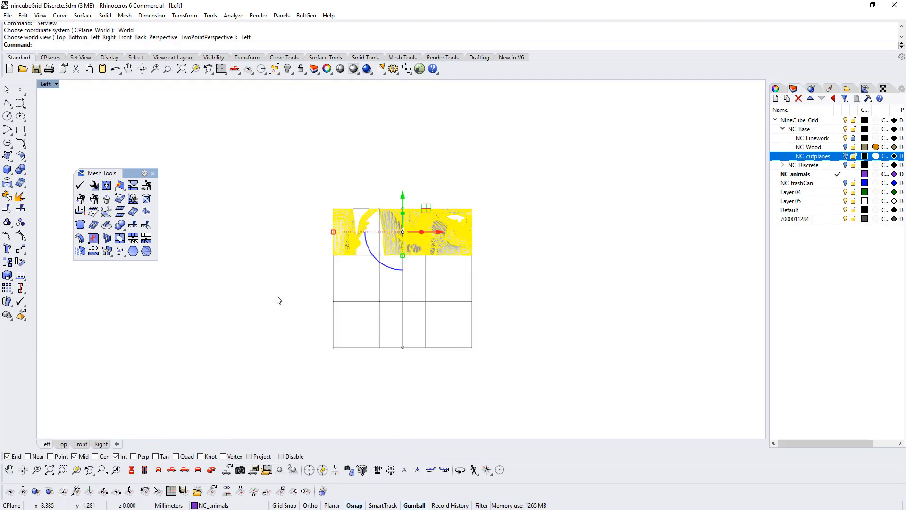
key(Escape)
scroll(326, 205, up, 8)
drag(314, 177, 450, 320)
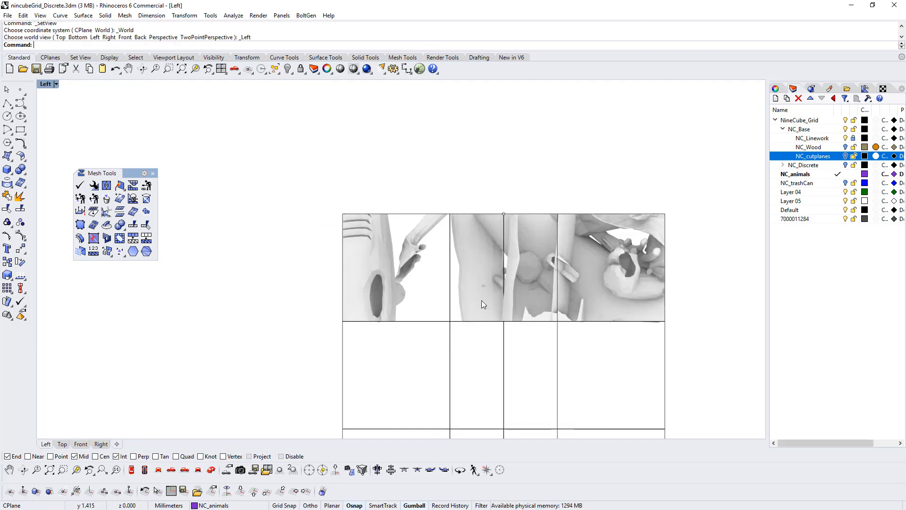
click(517, 283)
key(ctrl+shift+g)
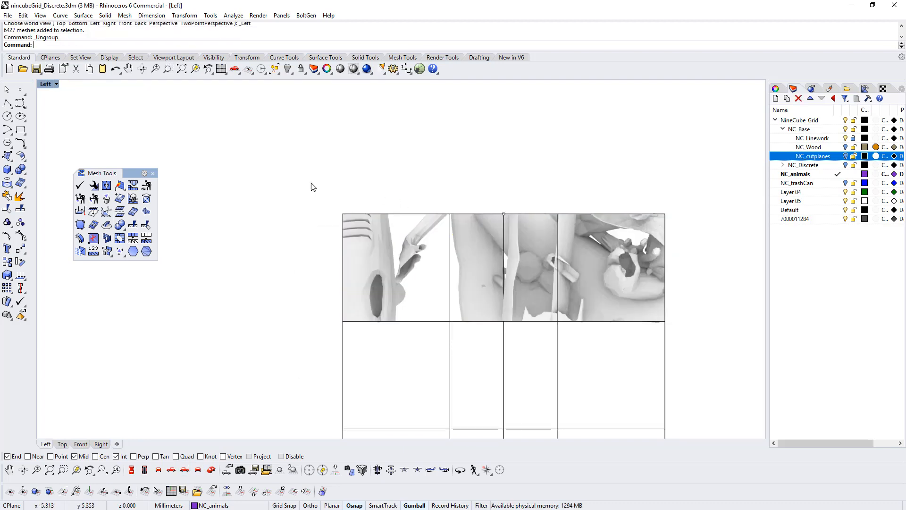
drag(311, 186, 452, 346)
key(ctrl+g)
key(ctrl+h)
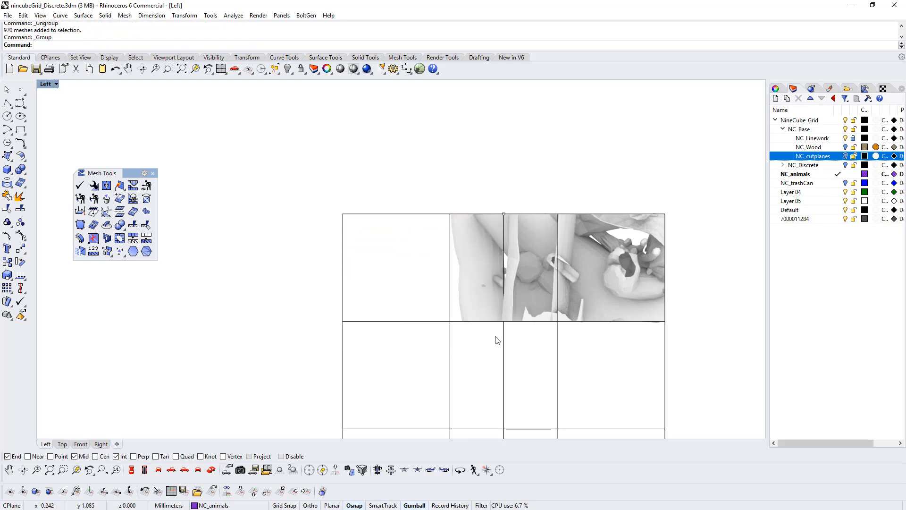
- Group the mesh pieces of the middle column's second and third cubes separately in the Left view, hiding each group
drag(426, 182, 559, 334)
key(ctrl+g)
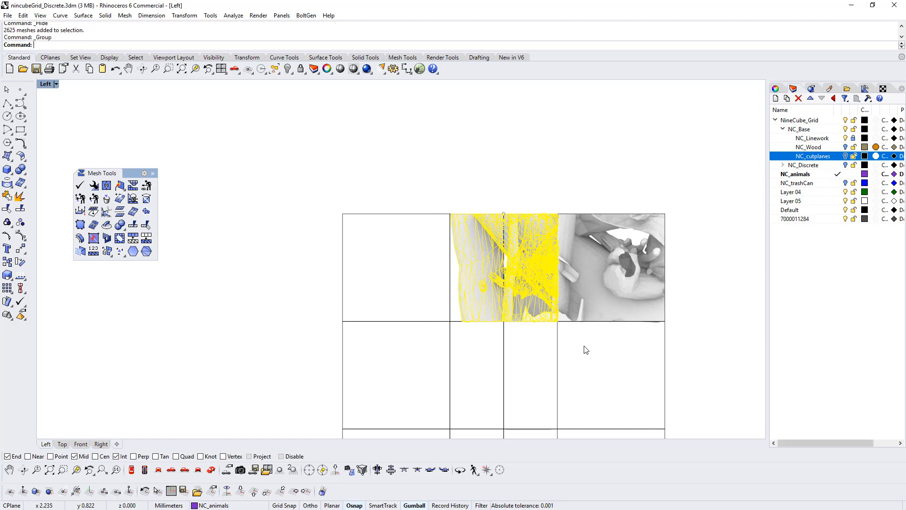
key(ctrl+h)
drag(539, 192, 686, 339)
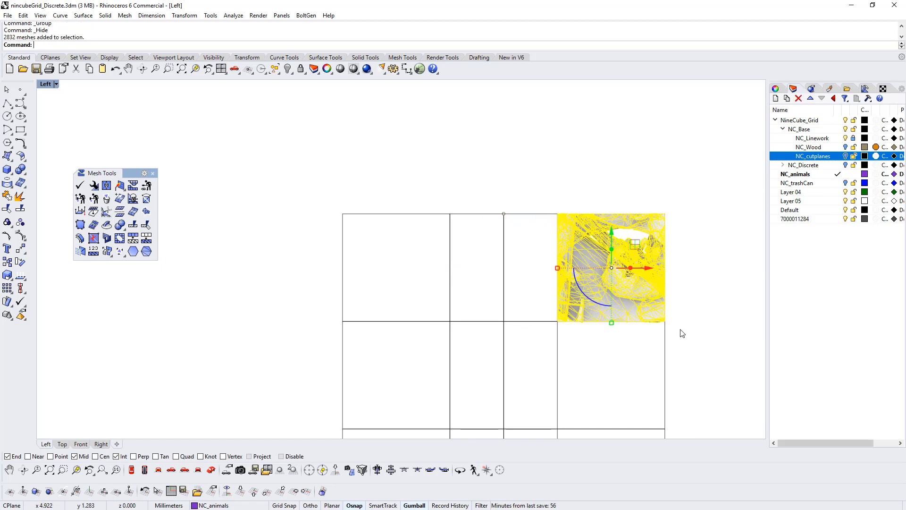
key(ctrl+g)
key(ctrl+h)
- Show all hidden objects again and hide seven of the grouped top-row cubes from the Perspective view
click(287, 69)
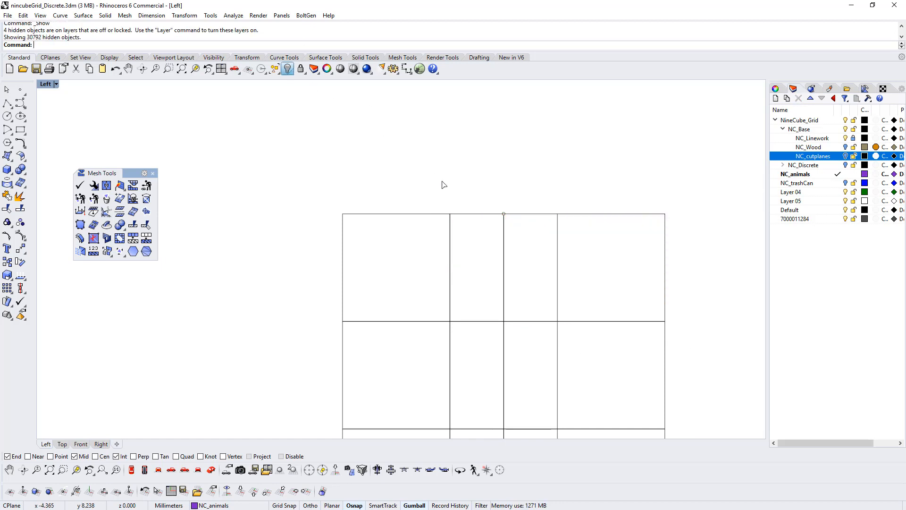
right_drag(467, 245, 470, 279)
click(211, 470)
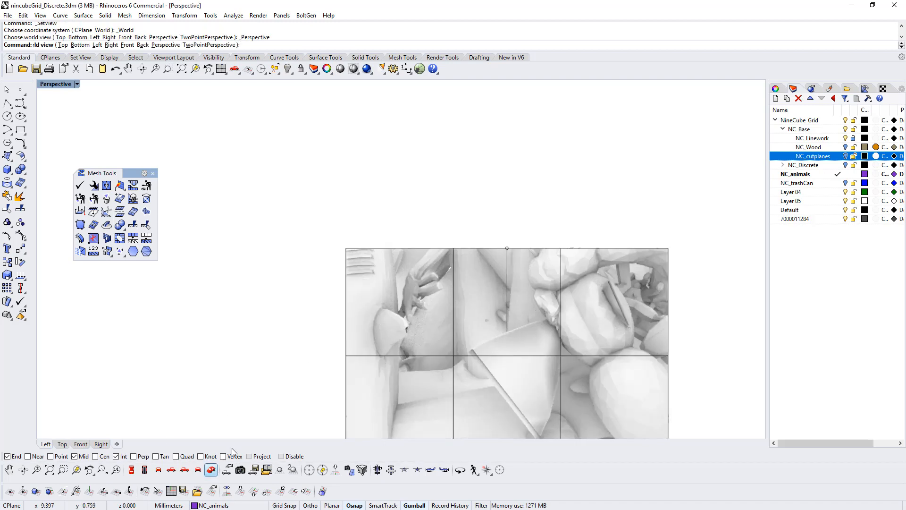
scroll(401, 304, up, 2)
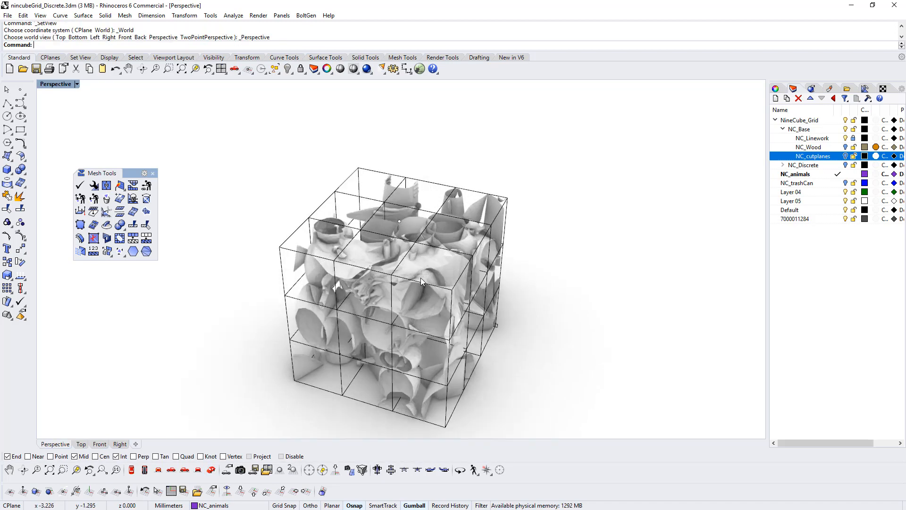
click(421, 278)
shift+click(328, 249)
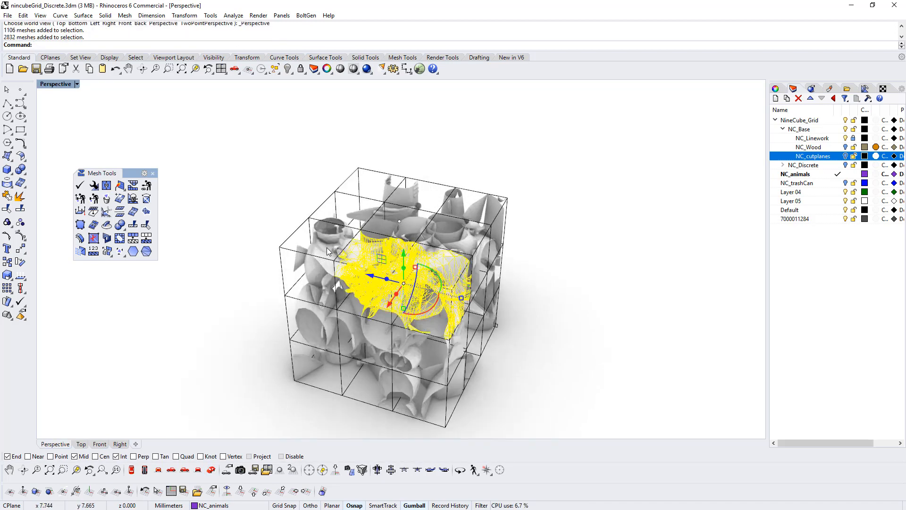
shift+click(355, 232)
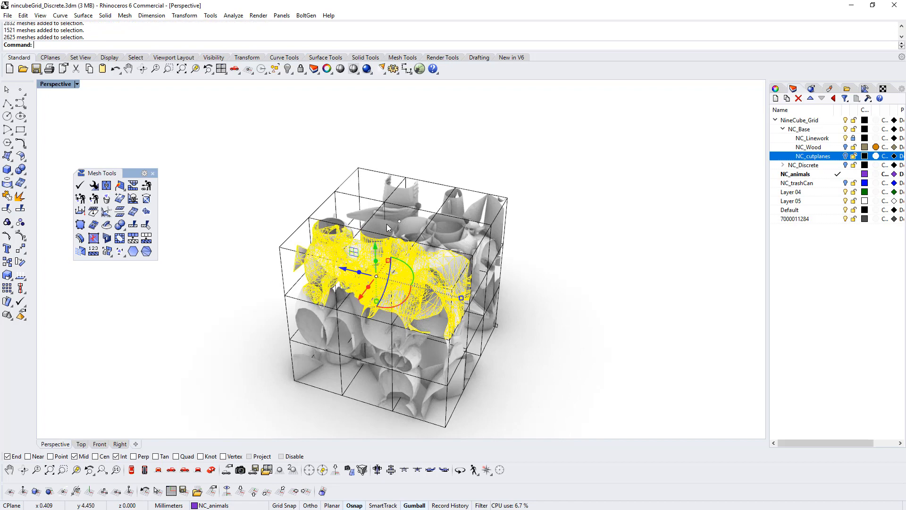
shift+click(404, 199)
shift+click(469, 204)
shift+click(386, 193)
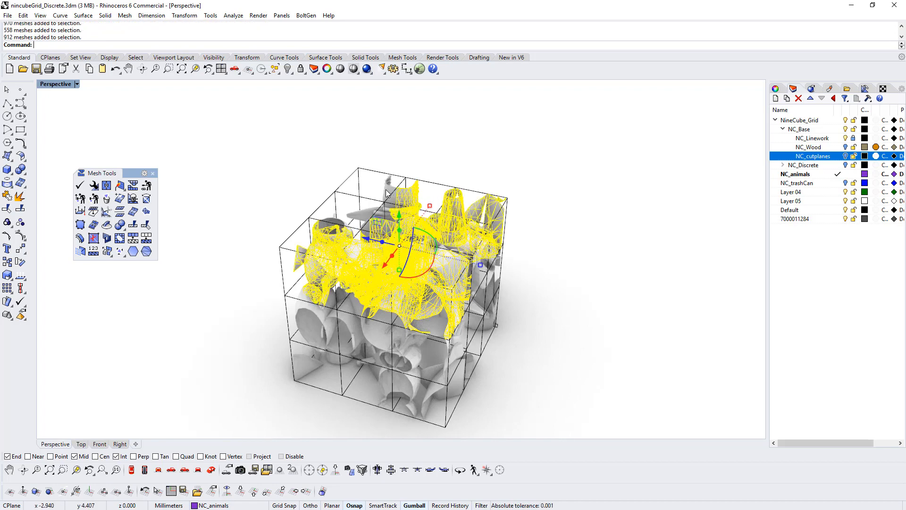
key(ctrl+h)
- Select the last two grouped cubes of the top row and hide them
right_drag(536, 259, 488, 249)
scroll(404, 233, up, 3)
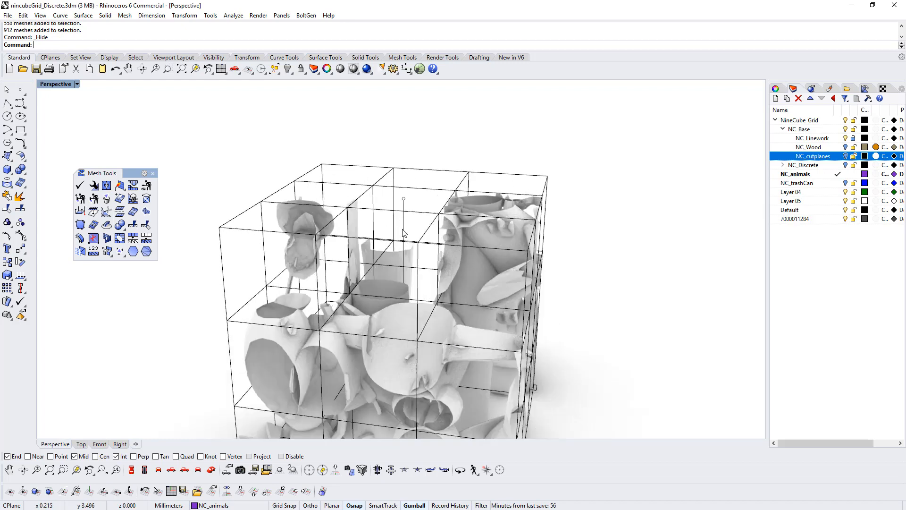
shift+click(299, 249)
shift+click(496, 273)
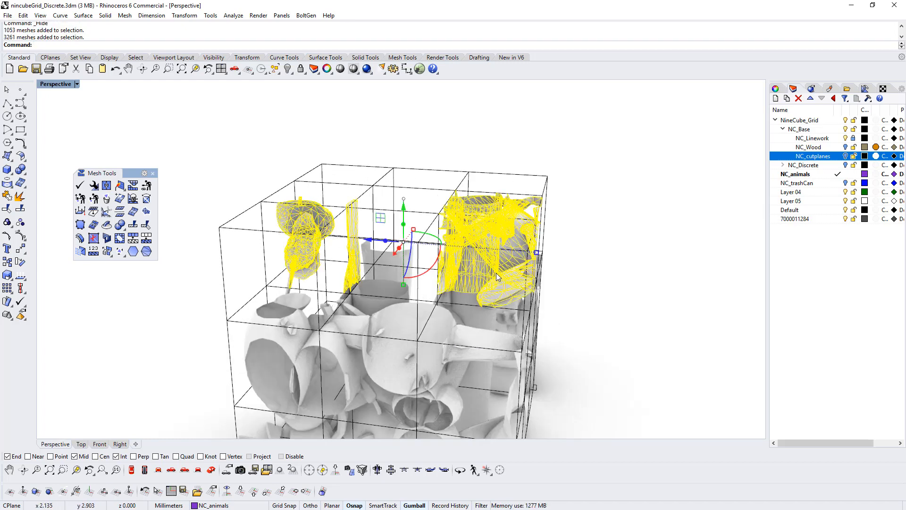
key(ctrl+h)
- Isolate the middle-row mesh group and ungroup it in the Left view
right_drag(496, 273, 477, 196)
click(352, 218)
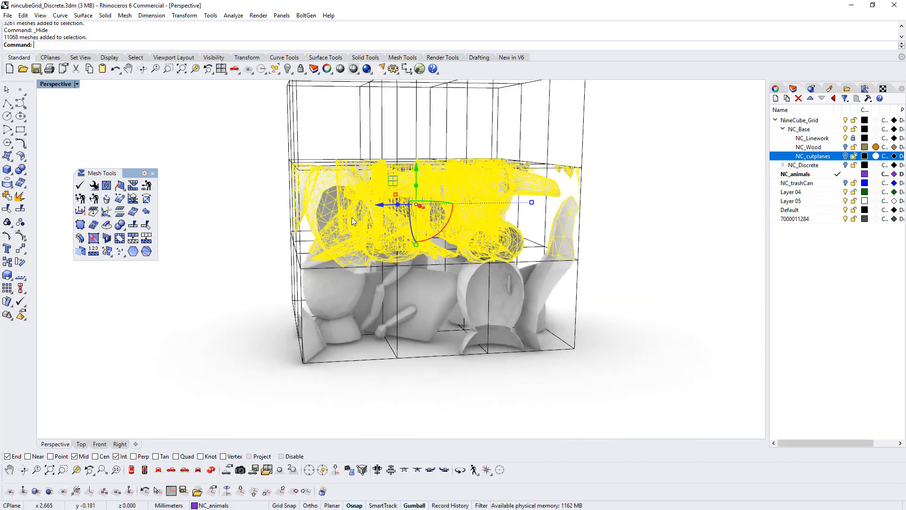
click(288, 70)
right_drag(384, 242, 267, 392)
click(183, 471)
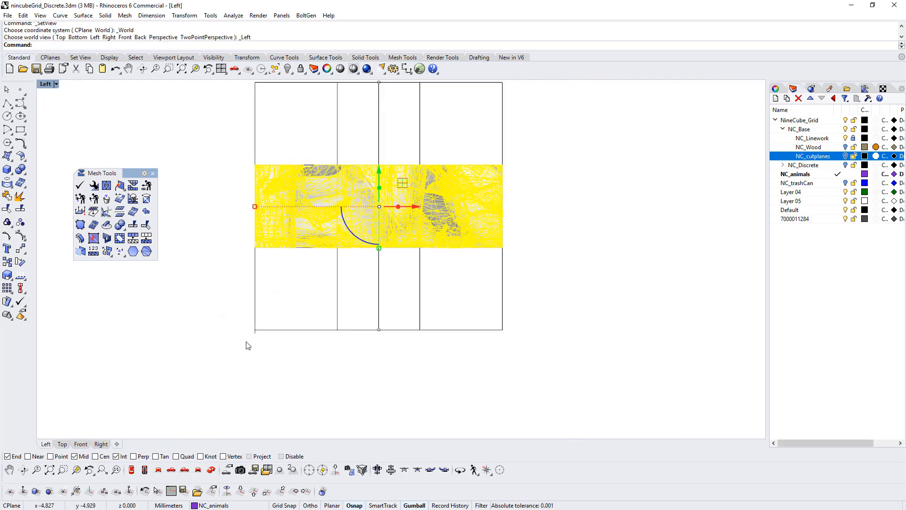
key(Escape)
click(303, 224)
key(ctrl+shift+g)
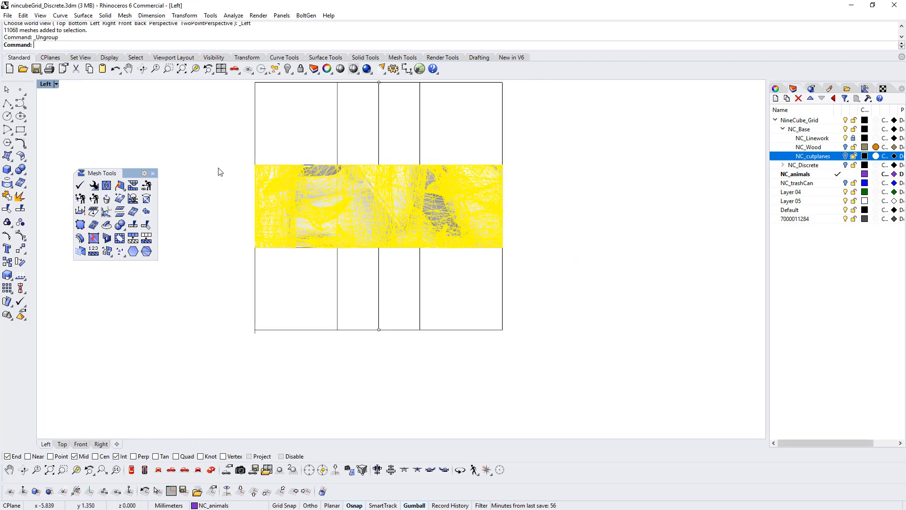
- Group the middle-row mesh pieces of the first and second columns in the Left view separately, hiding each group
drag(227, 141, 340, 255)
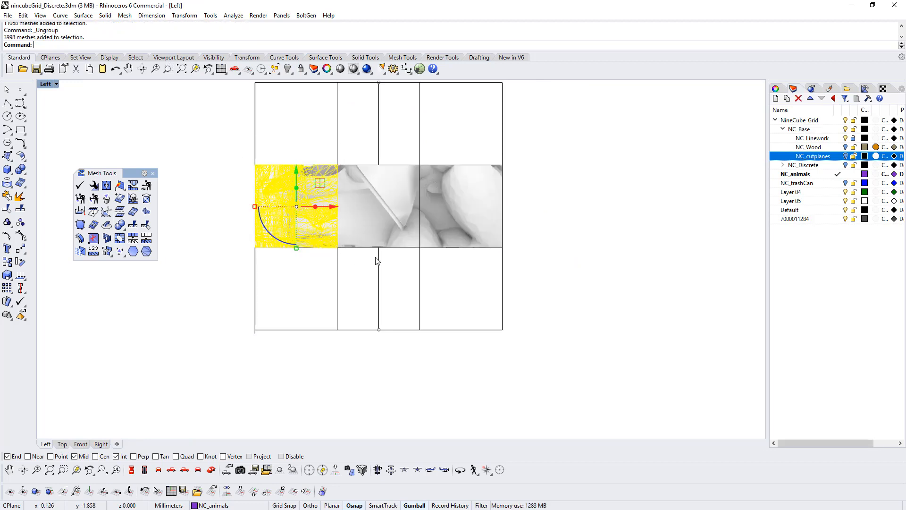
key(ctrl+g)
key(ctrl+h)
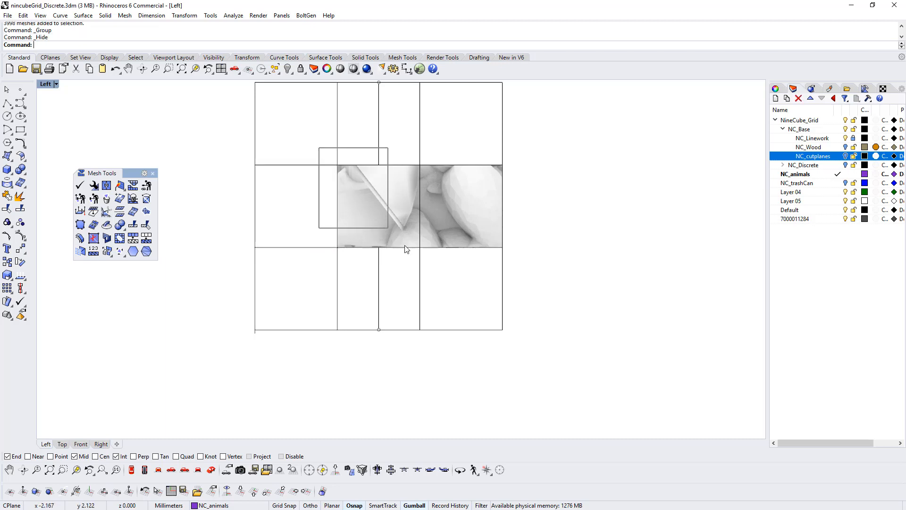
drag(407, 249, 420, 261)
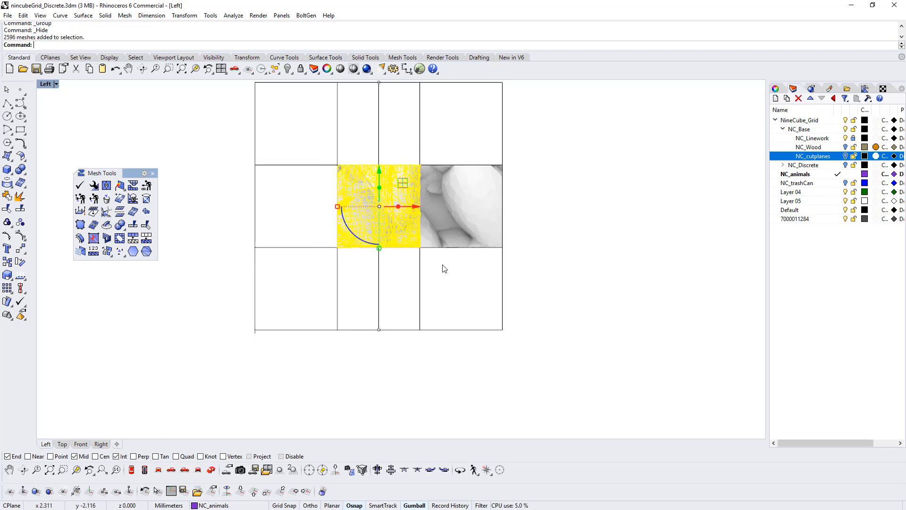
key(ctrl+g)
key(ctrl+h)
- From the Back view, group the mesh pieces in the first cube of the remaining middle-row column and hide the group
drag(428, 184, 518, 275)
click(200, 477)
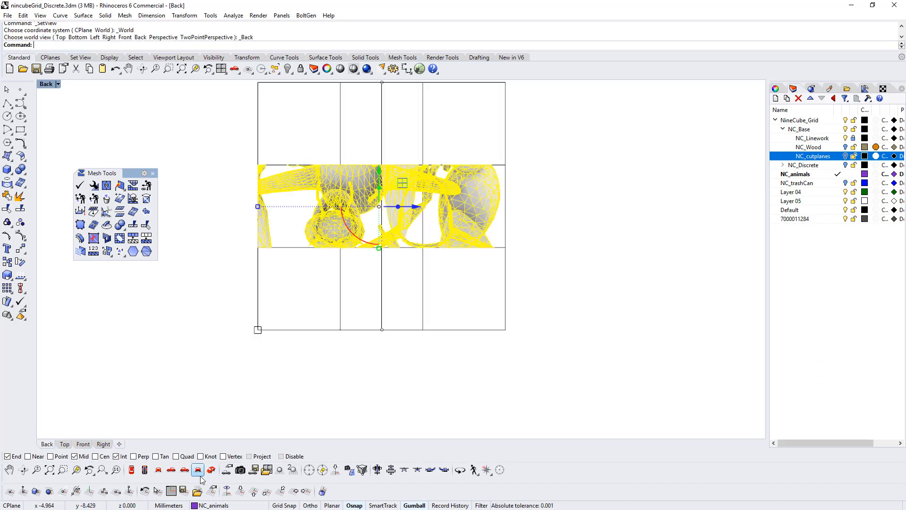
click(384, 368)
drag(229, 143, 342, 261)
key(ctrl+g)
key(ctrl+h)
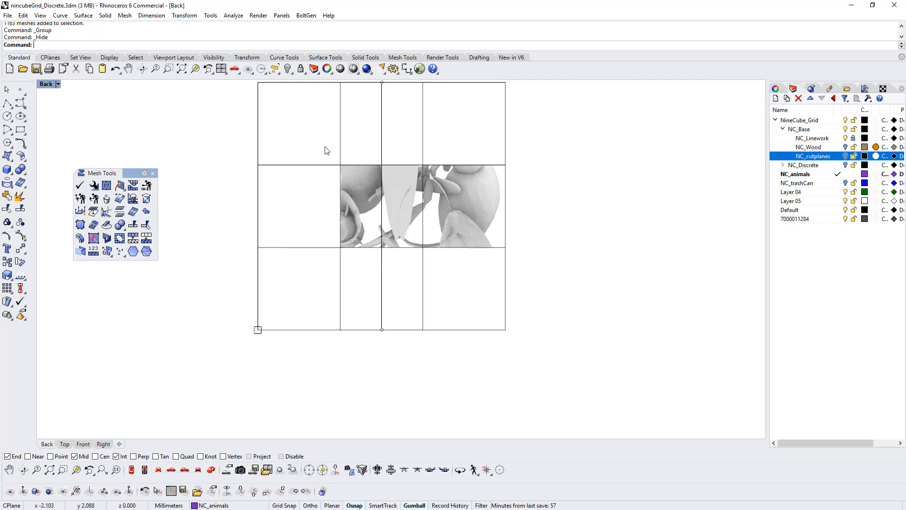
- Group the mesh pieces in the second and third cubes of the remaining middle-row column separately, hiding each group
drag(325, 145, 424, 268)
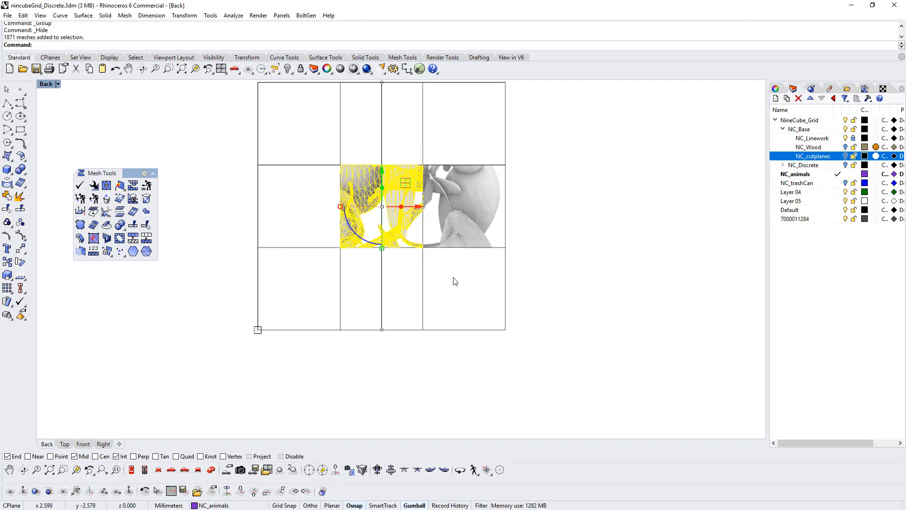
key(ctrl+g)
key(ctrl+h)
drag(417, 147, 528, 276)
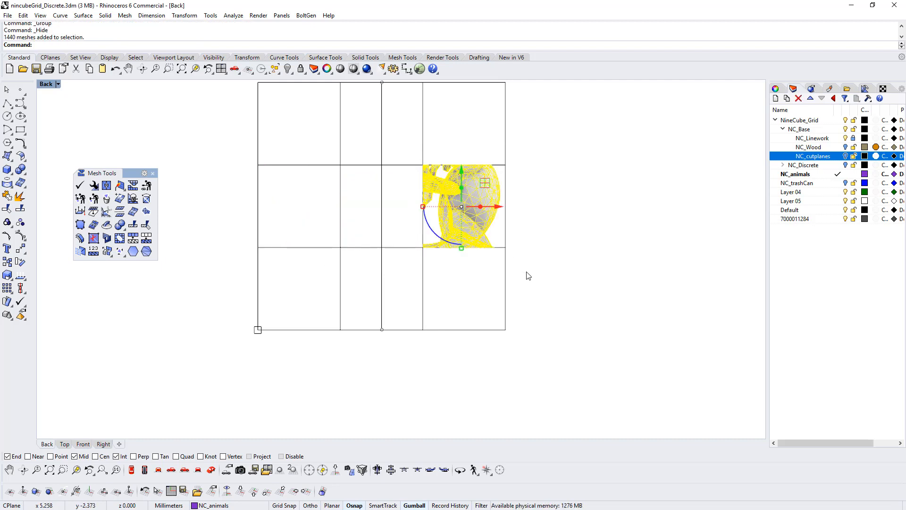
key(ctrl+g)
key(ctrl+h)
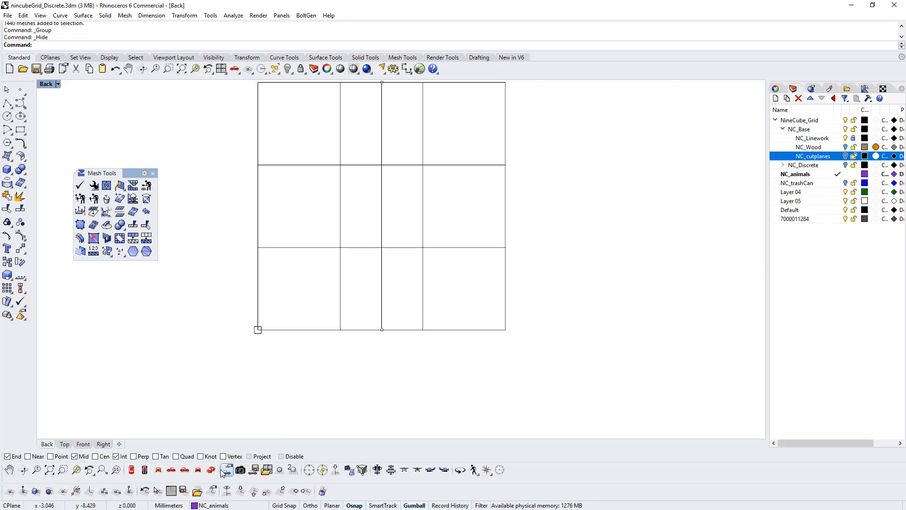
- Show all hidden objects, hide the top row of meshes, and view the remaining rows in Perspective
right_click(287, 70)
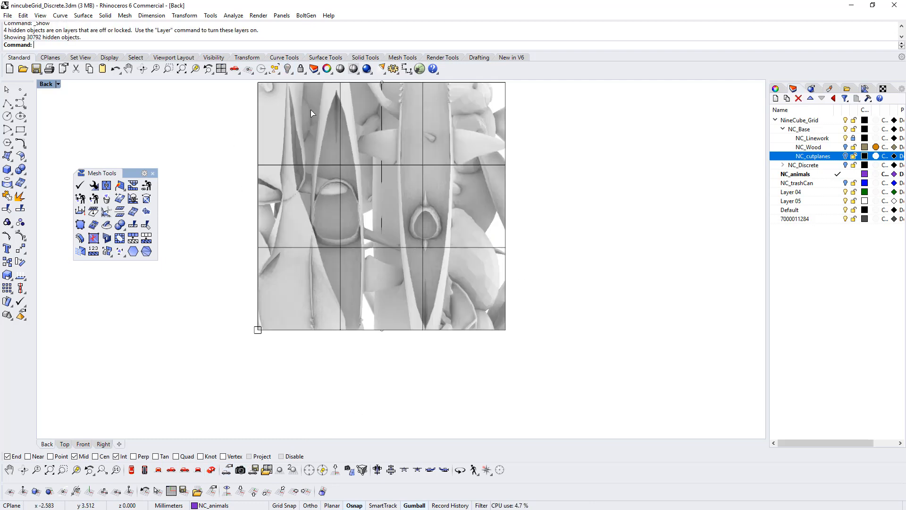
drag(560, 124, 227, 115)
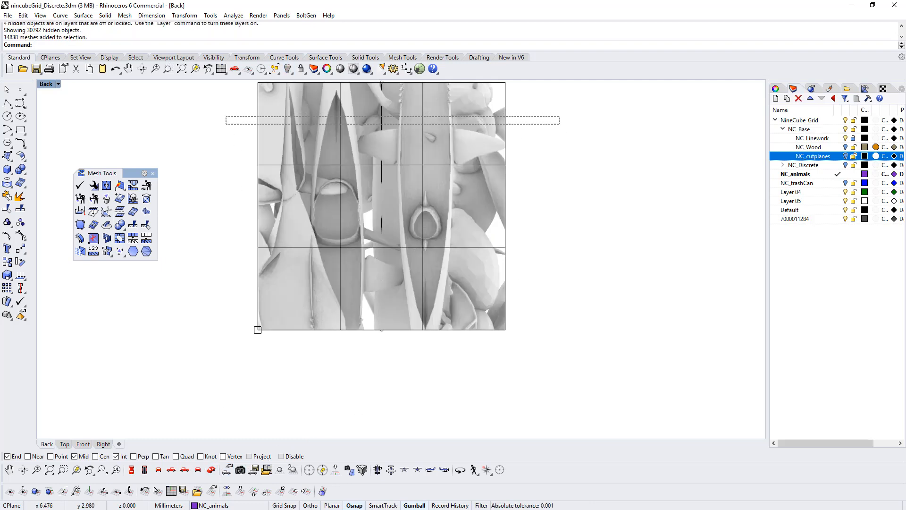
key(ctrl+h)
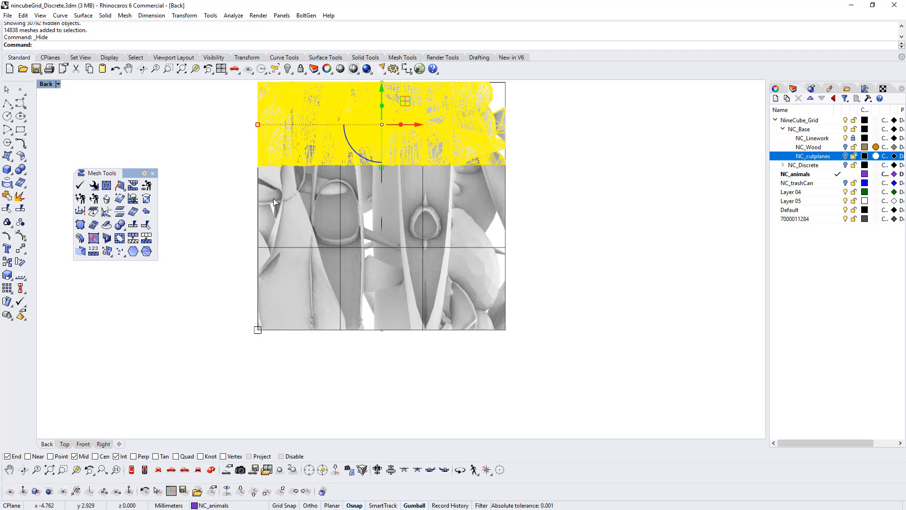
click(211, 469)
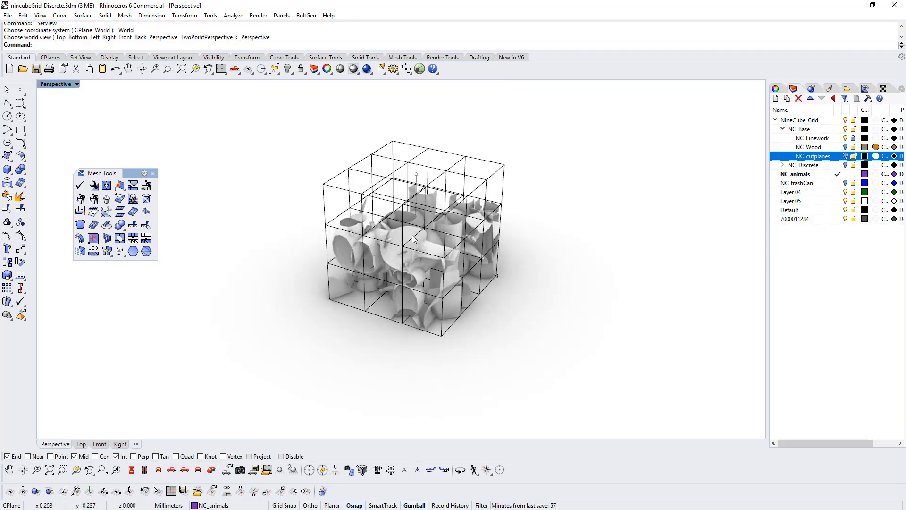
- Hide the front row's mesh groups in the middle layer of the cube
click(456, 272)
shift+click(527, 200)
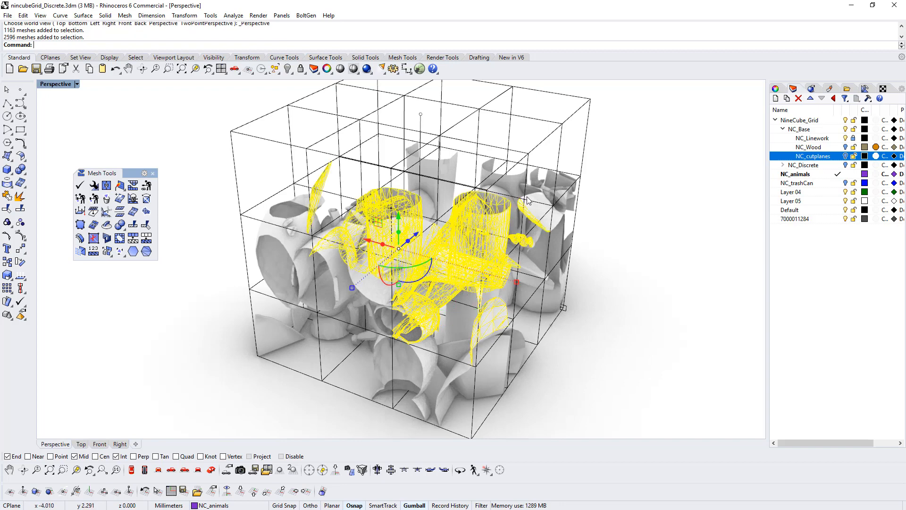
click(544, 194)
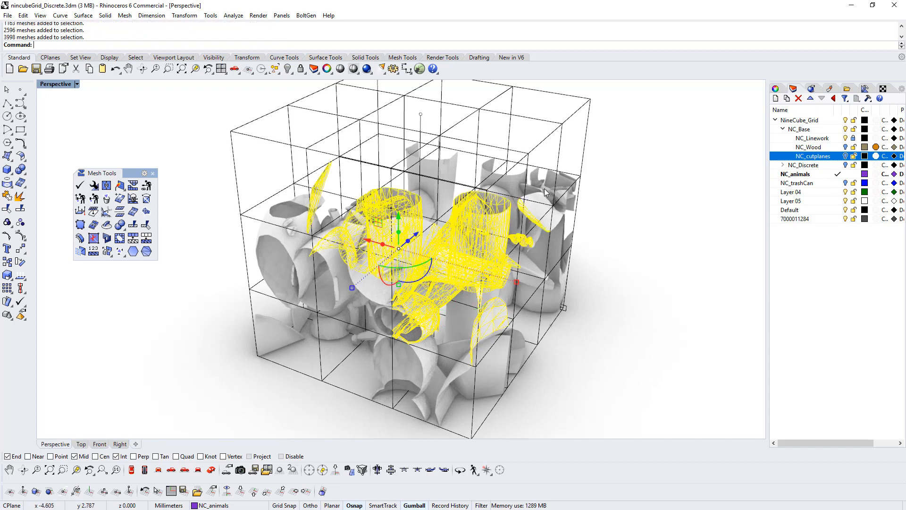
click(355, 279)
shift+click(338, 278)
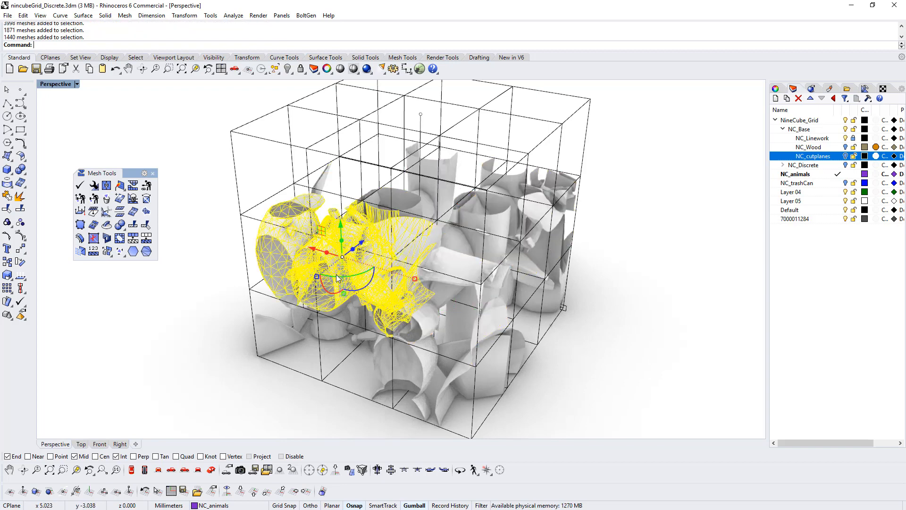
shift+click(474, 293)
key(ctrl+h)
- Isolate the central row's mesh group in the middle layer and show it in the Back view
click(404, 236)
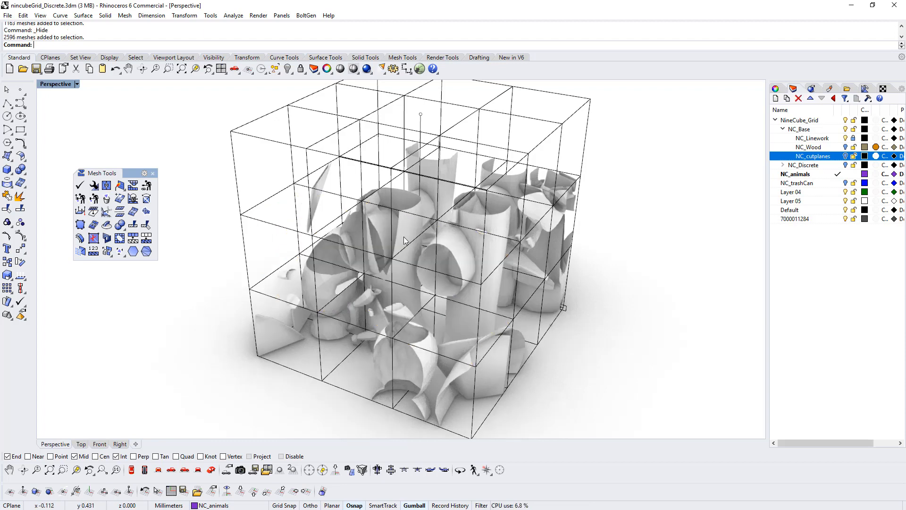
click(287, 70)
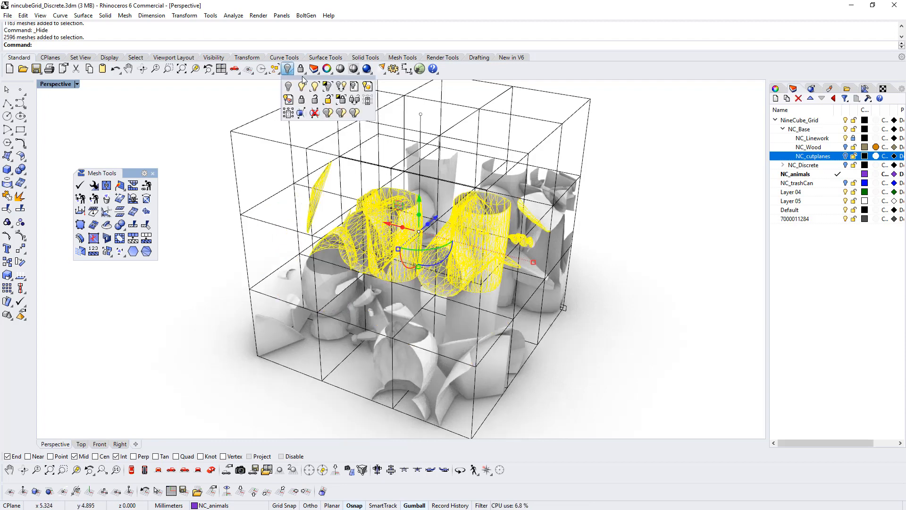
click(327, 86)
click(185, 475)
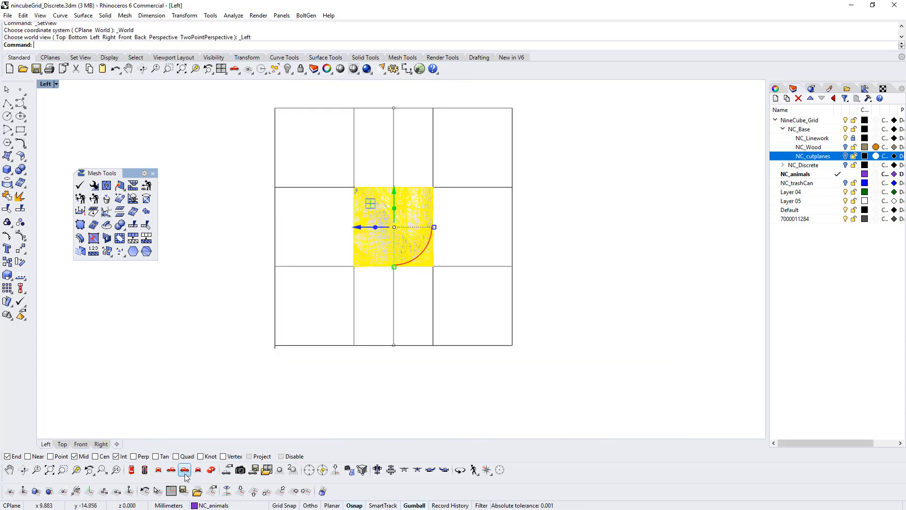
click(199, 473)
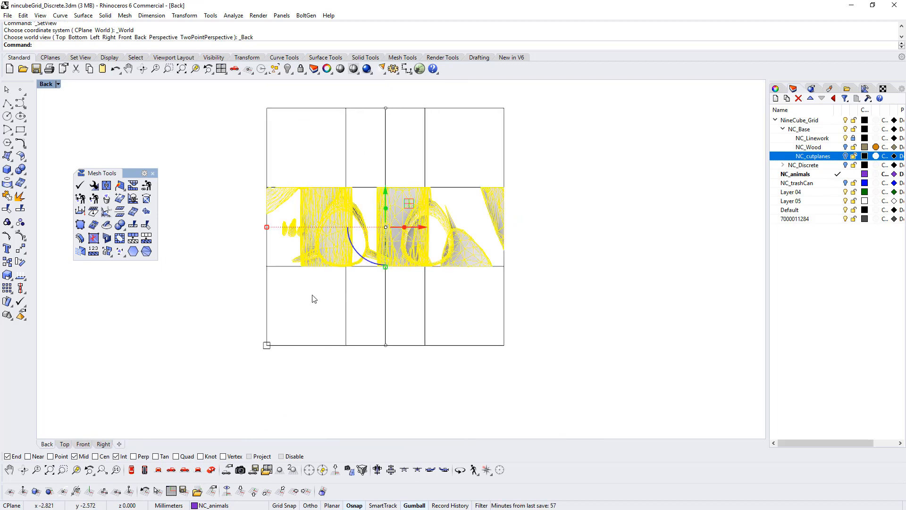
- Ungroup the isolated central row, then group and hide the meshes in its left cell as seen from the back
key(ctrl+shift+g)
drag(228, 160, 370, 277)
key(ctrl+g)
key(ctrl+h)
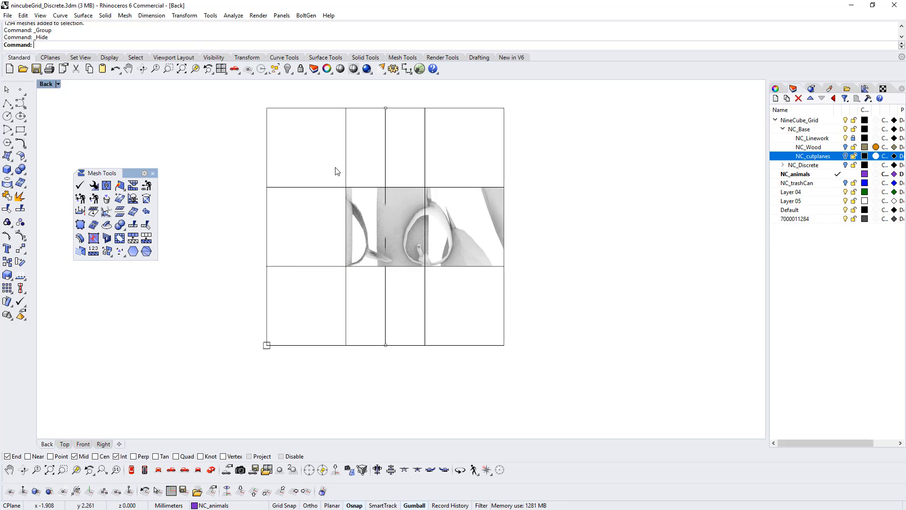
- Group and hide the central row's middle-cell meshes, then do the same for its right cell
drag(335, 167, 429, 287)
key(ctrl+g)
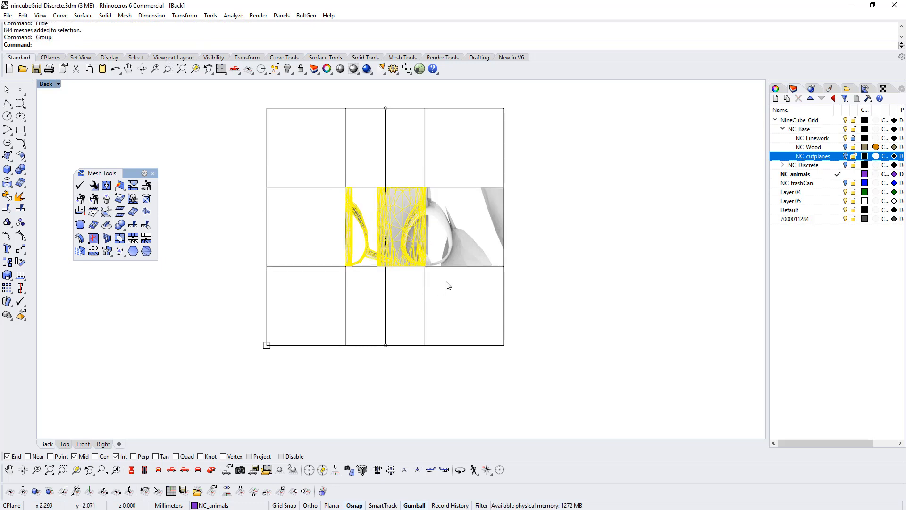
key(ctrl+h)
drag(422, 180, 524, 283)
key(ctrl+g)
key(ctrl+h)
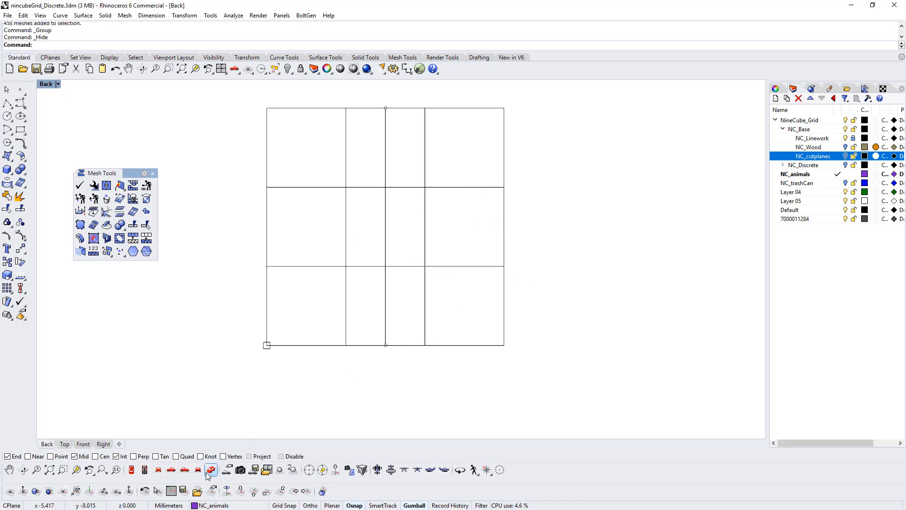
- Show all hidden meshes, isolate the remaining ungridded outer row of the middle layer, and display it in the Back view
key(ctrl+F4)
key(ctrl+alt+h)
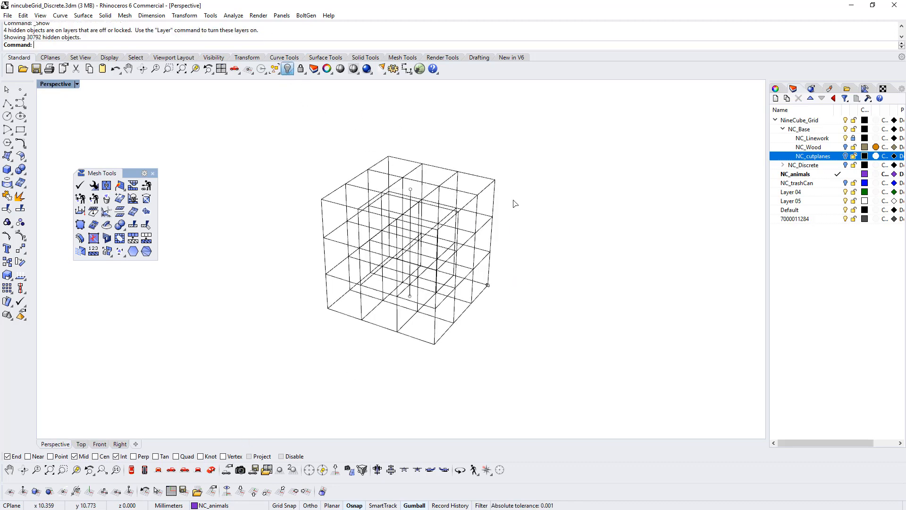
right_drag(479, 228, 483, 263)
click(483, 263)
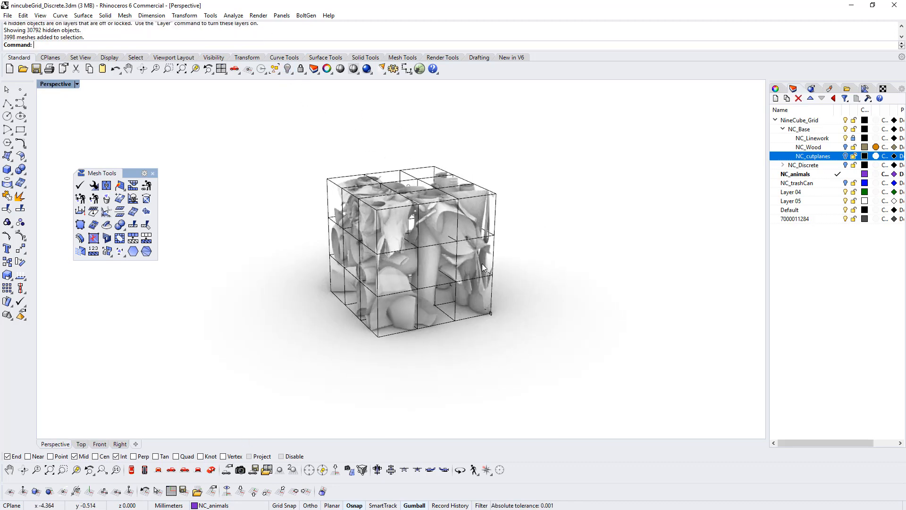
click(288, 69)
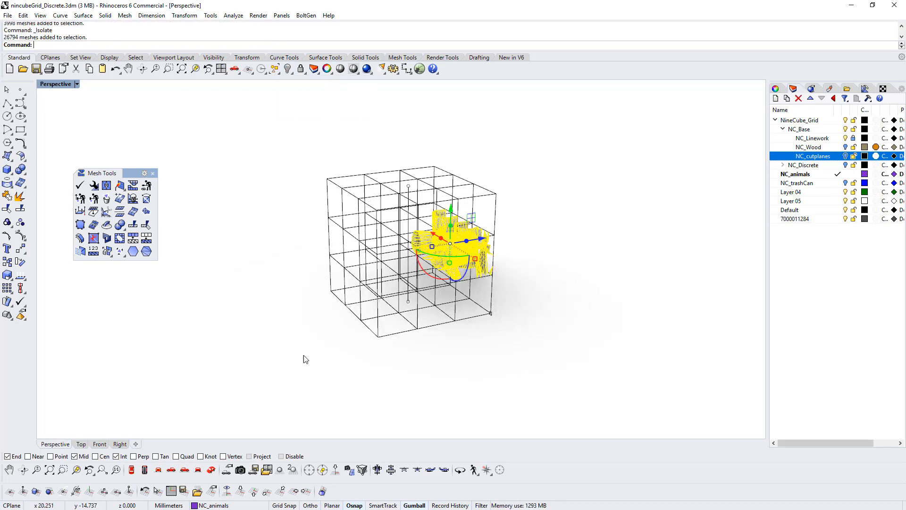
click(184, 471)
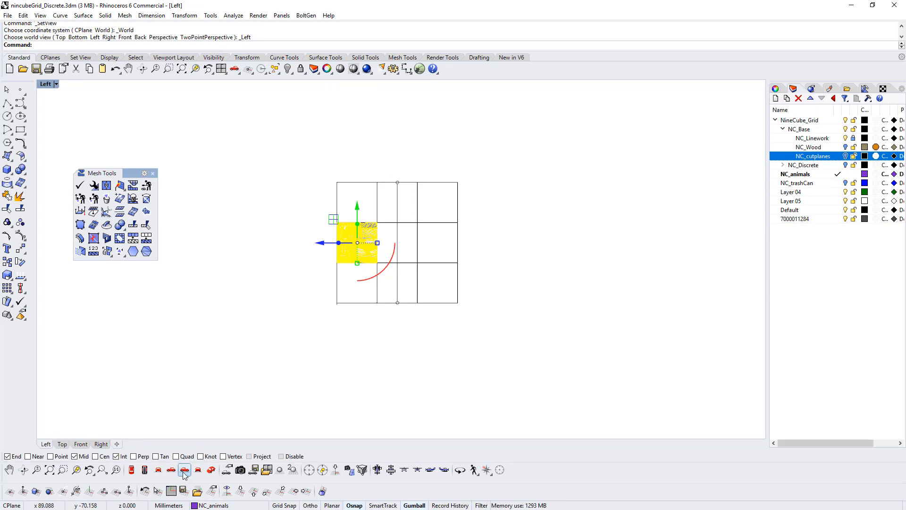
click(198, 470)
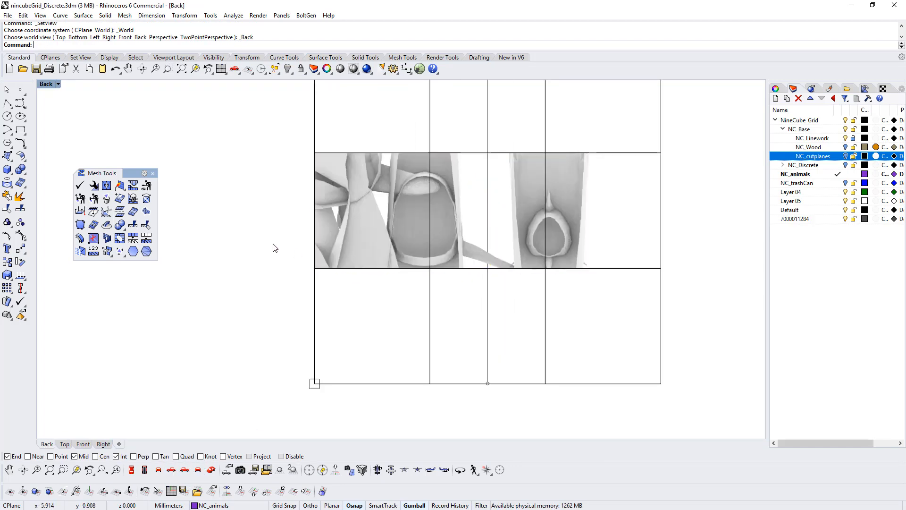
- Ungroup the isolated outer row, then group and hide the meshes in its left cell
click(348, 242)
key(ctrl+shift+g)
click(271, 176)
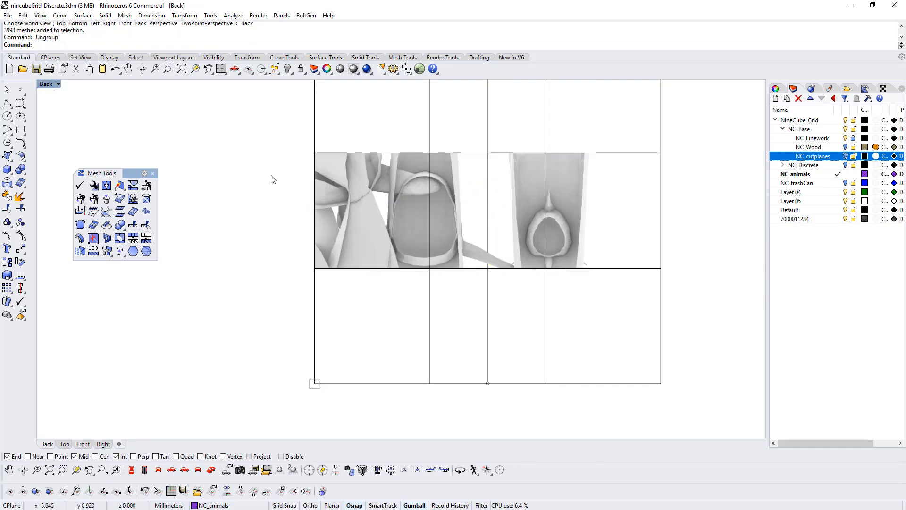
drag(277, 137, 437, 295)
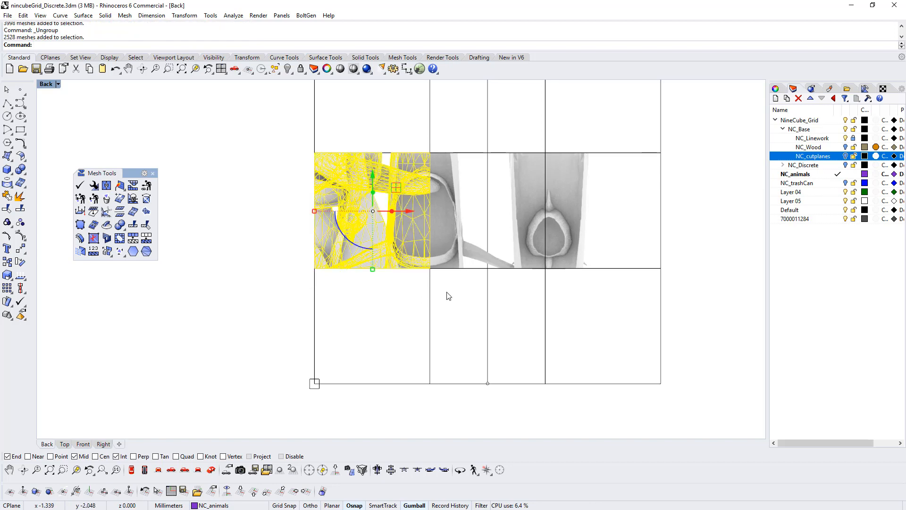
key(ctrl+g)
key(ctrl+h)
- Group and hide the outer row's middle-cell meshes, then its right-cell meshes, as two separate groups
drag(419, 137, 548, 290)
key(ctrl+g)
key(ctrl+h)
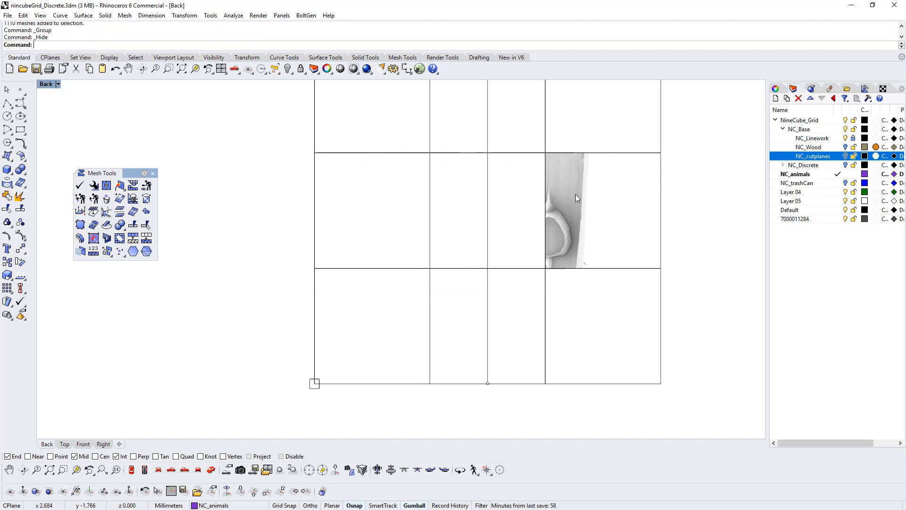
click(598, 269)
key(ctrl+g)
key(ctrl+h)
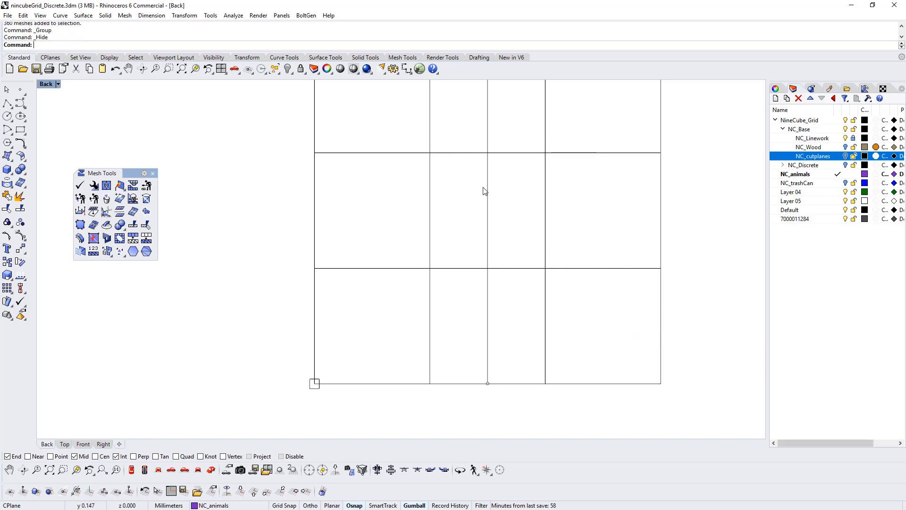
- Show all hidden meshes, isolate the cube's bottom-layer mesh group, and display it in the Left view
click(275, 69)
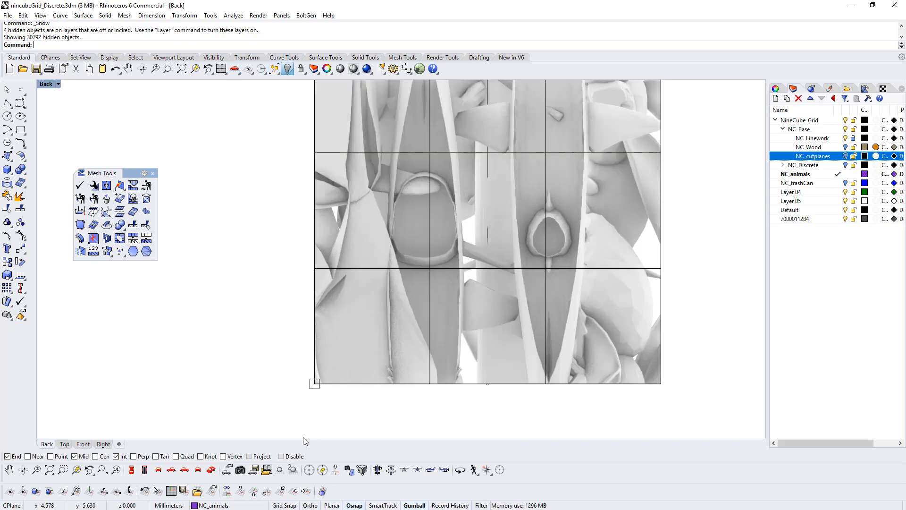
click(351, 367)
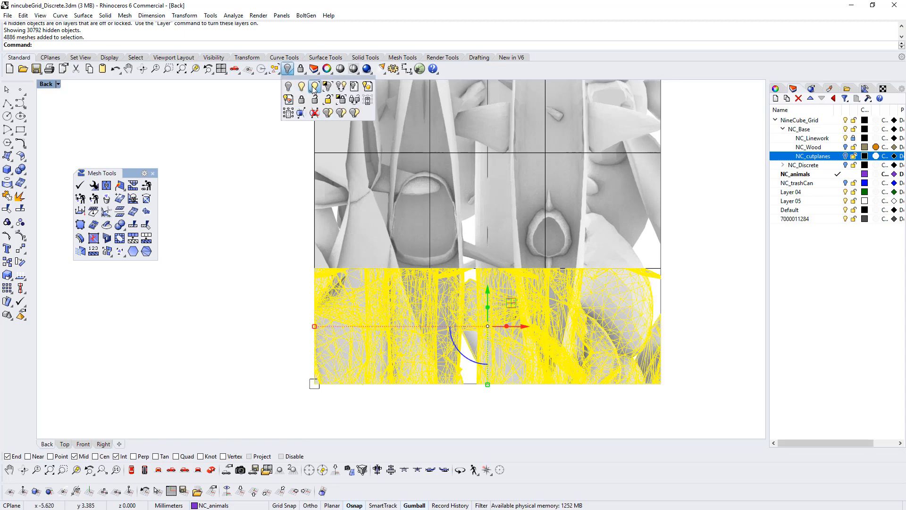
click(294, 73)
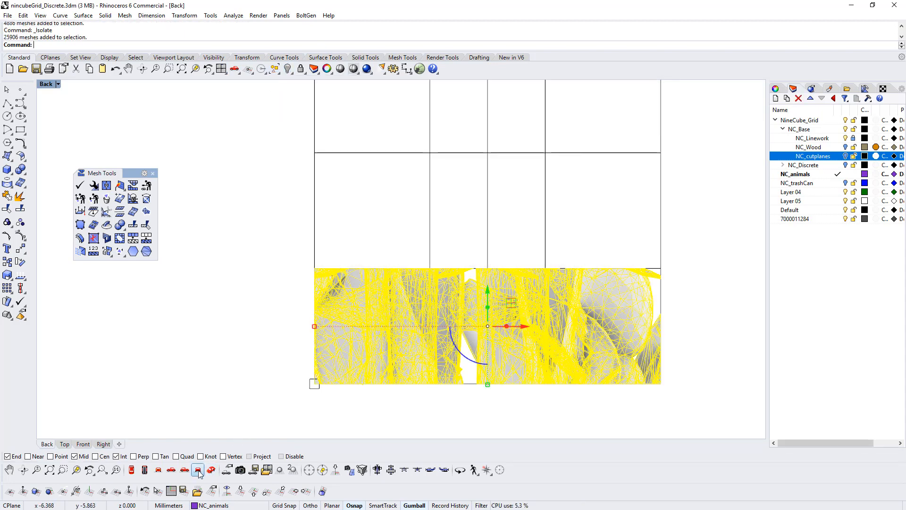
click(197, 469)
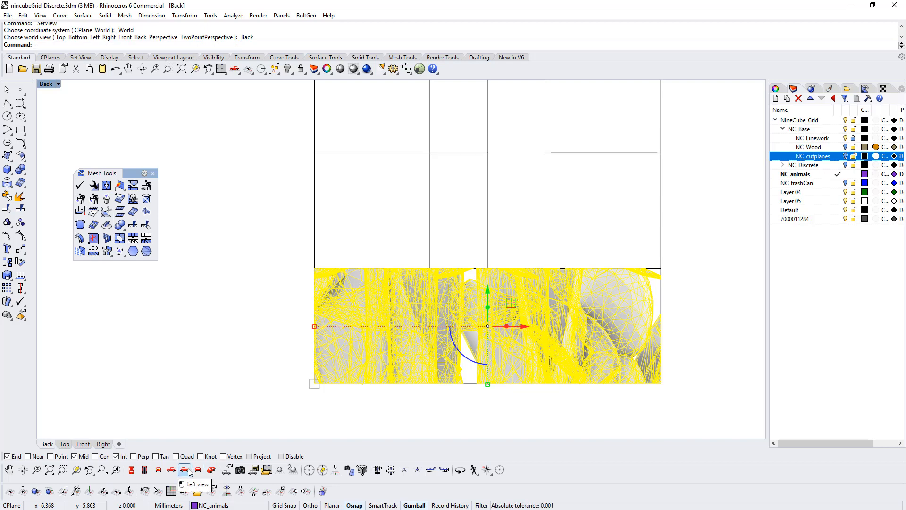
click(185, 470)
click(200, 400)
right_drag(213, 286, 235, 235)
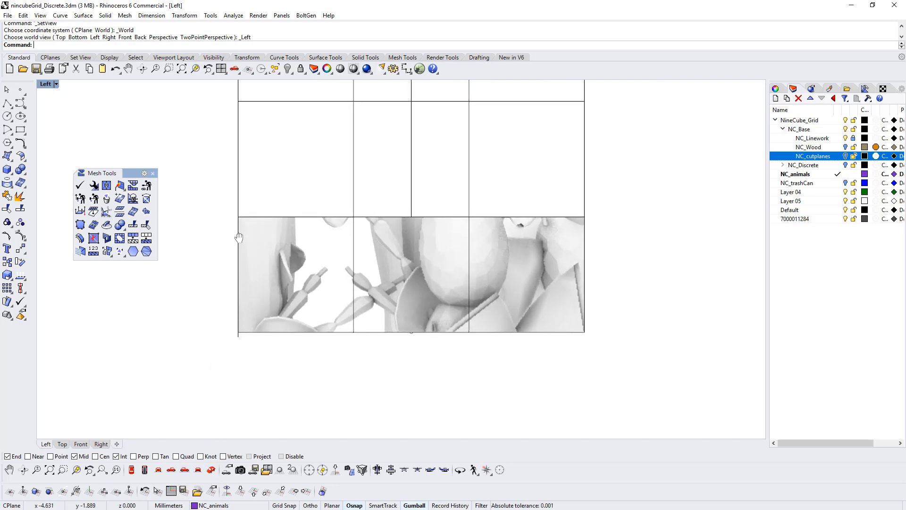
- Ungroup the bottom layer, then group and hide the meshes of its left row in the Left view
click(273, 279)
key(ctrl+shift+g)
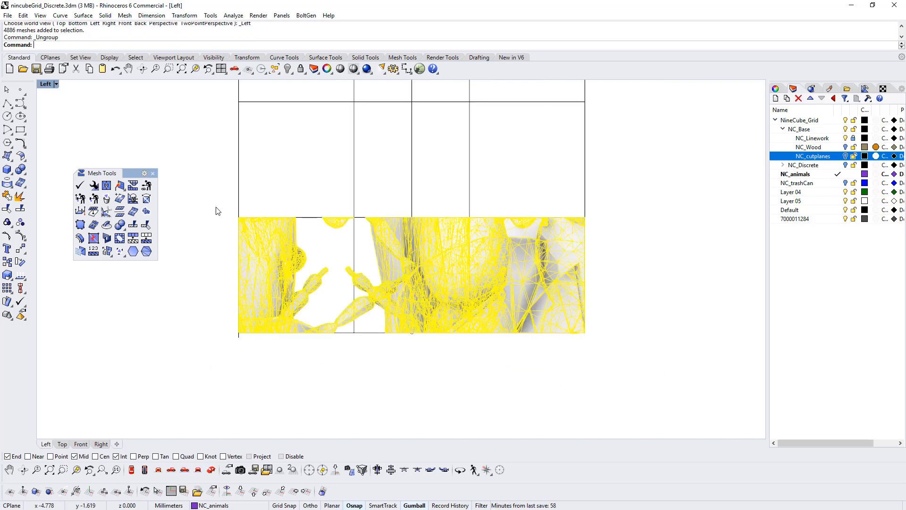
drag(215, 178, 355, 348)
key(ctrl+g)
key(ctrl+h)
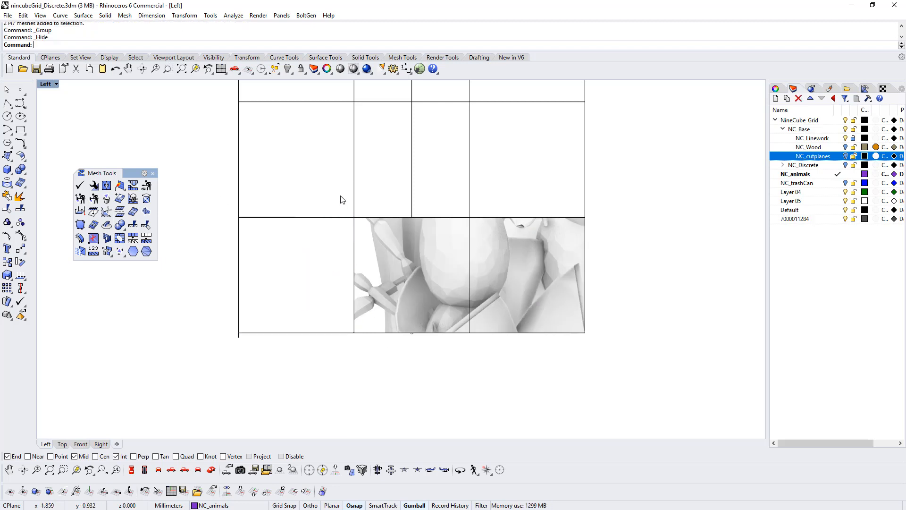
- Group and hide the bottom layer's middle row of meshes, then its right row, as separate groups
drag(343, 197, 471, 369)
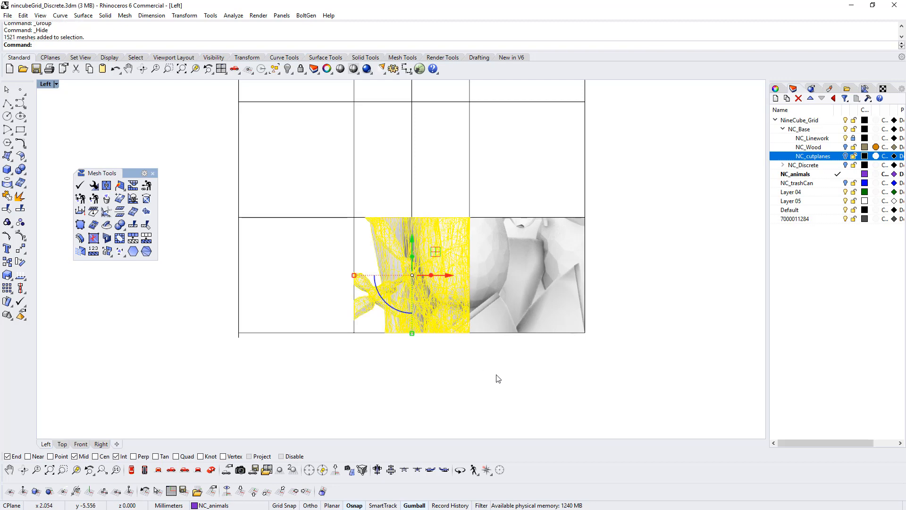
key(ctrl+g)
key(ctrl+h)
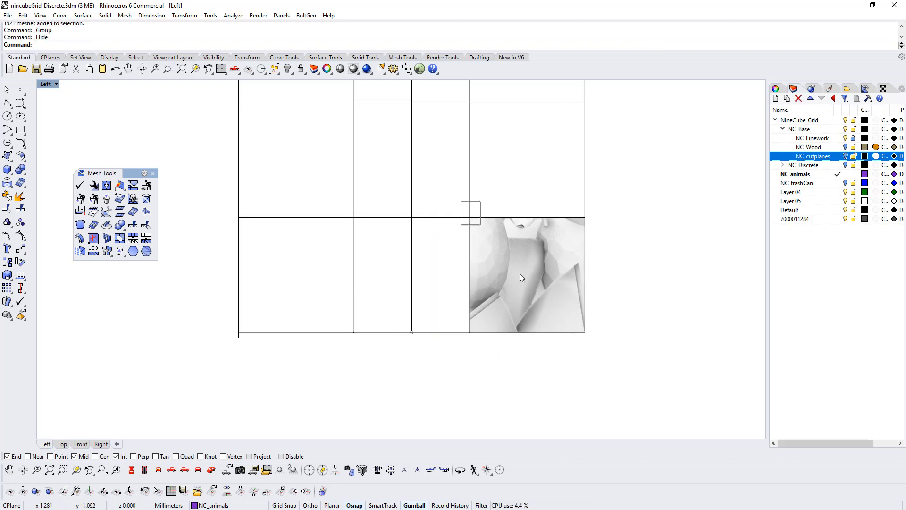
drag(521, 277, 613, 355)
key(ctrl+g)
key(ctrl+h)
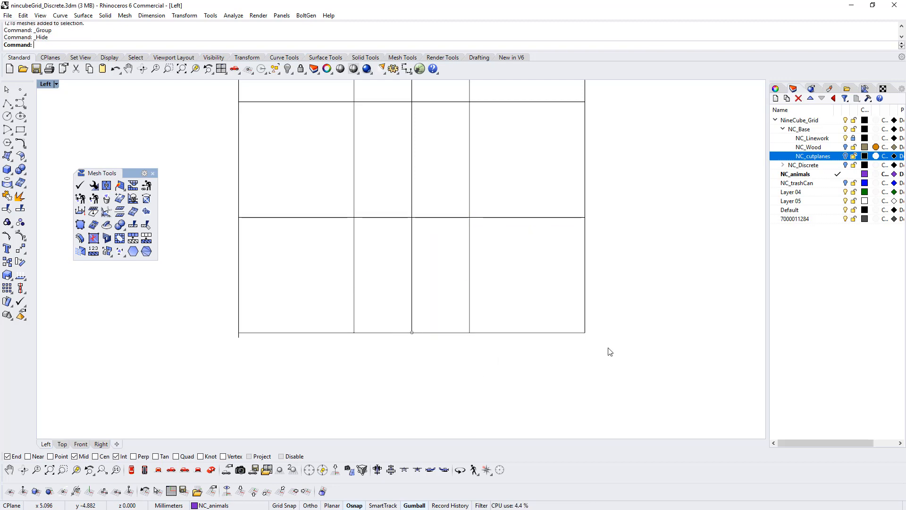
- Undo the last hide and ungroup the restored bottom-layer row in the Back view
key(ctrl+z)
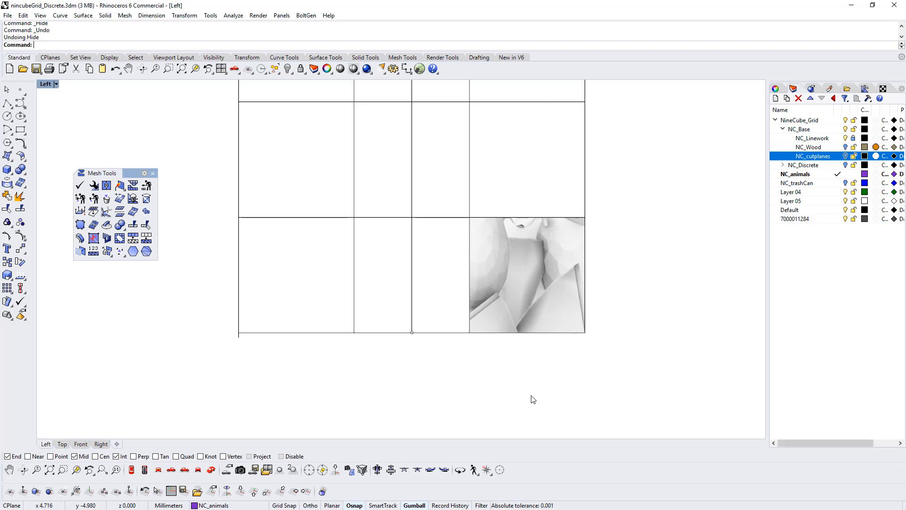
click(211, 469)
scroll(371, 283, up, 3)
click(400, 278)
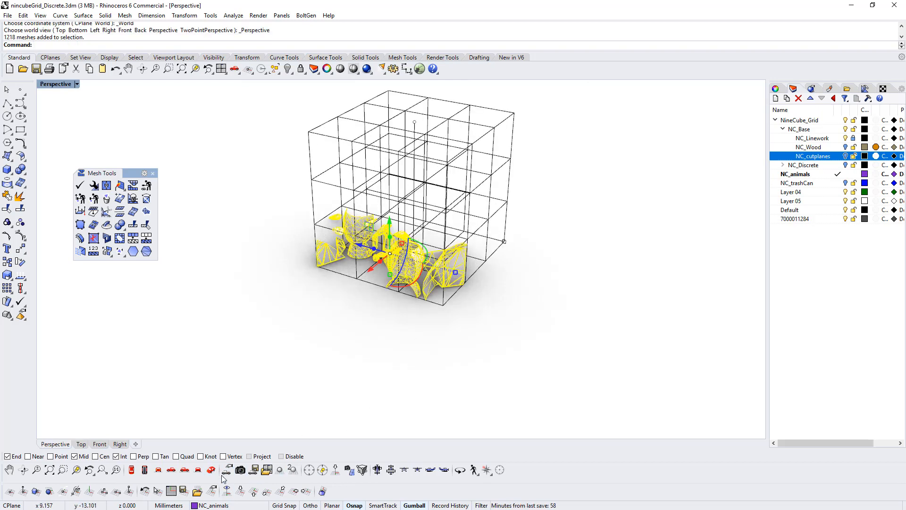
click(198, 470)
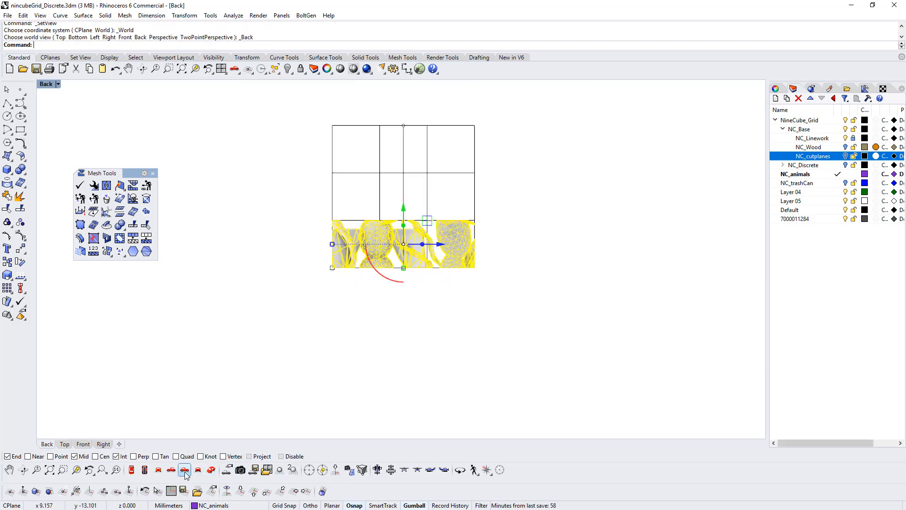
click(362, 264)
key(ctrl+shift+g)
- Group and hide the meshes in the left cell of the bottom-layer row
scroll(361, 283, up, 3)
click(346, 292)
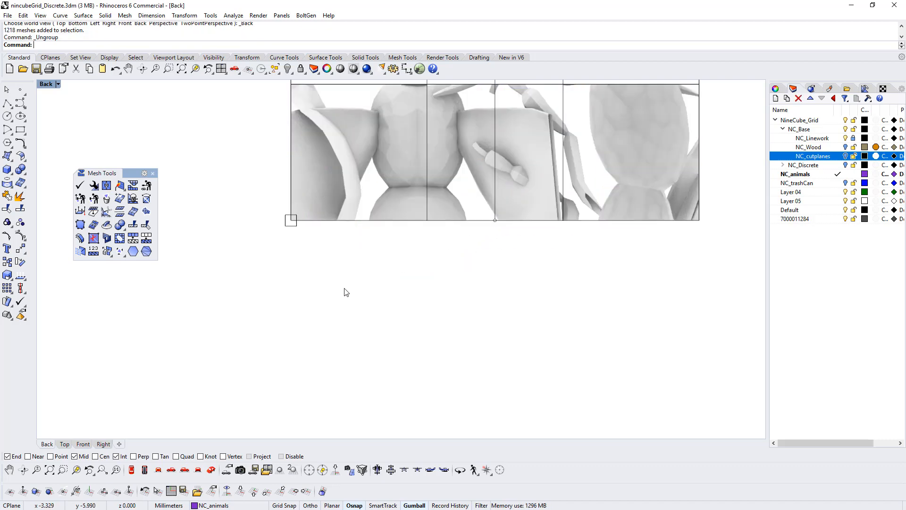
right_drag(346, 292, 349, 389)
drag(257, 170, 433, 346)
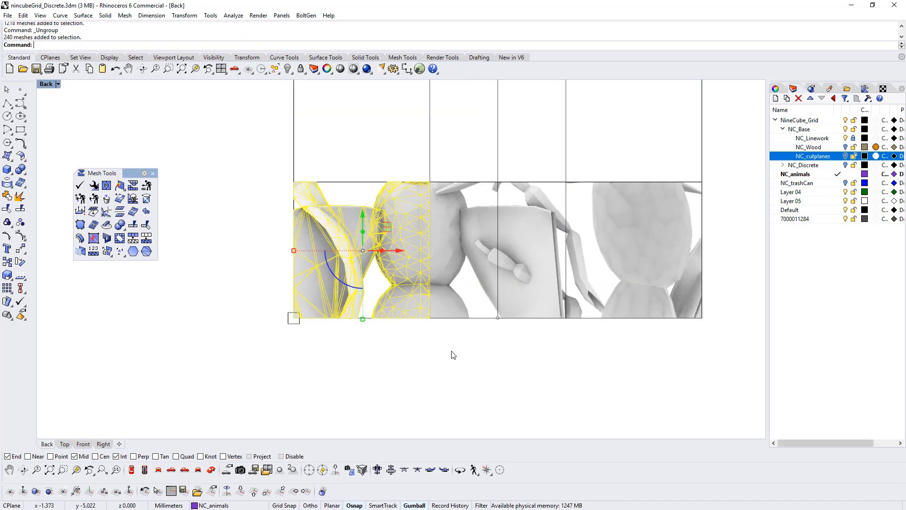
key(ctrl+g)
key(ctrl+h)
- Group and hide the meshes in the middle cell of the bottom-layer row, then those in its right cell
drag(412, 162, 569, 350)
key(ctrl+g)
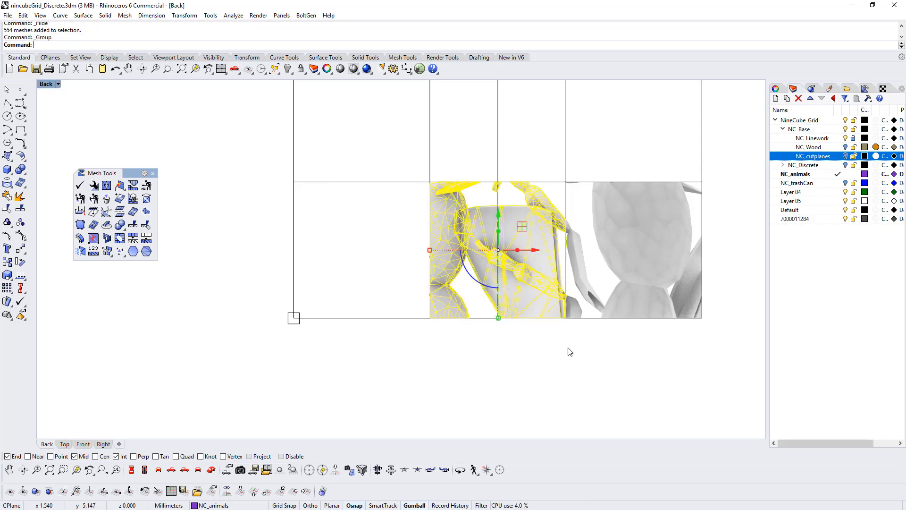
key(ctrl+h)
drag(553, 166, 713, 344)
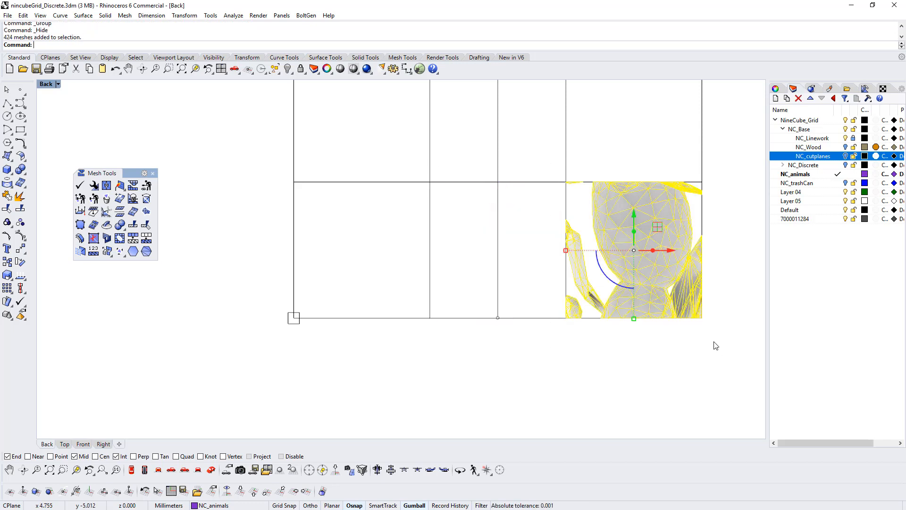
key(ctrl+g)
key(ctrl+h)
- Show all hidden objects in the Perspective view and hide the meshes of the upper two layers
click(288, 69)
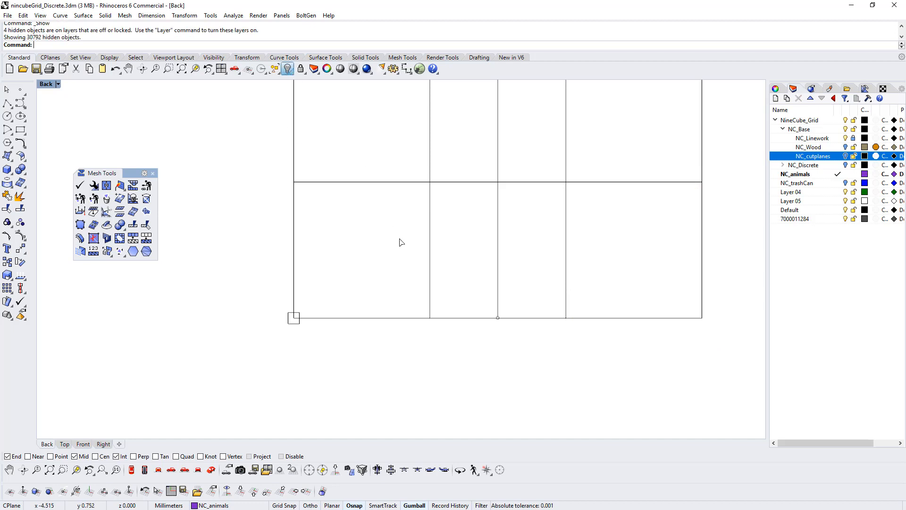
click(212, 470)
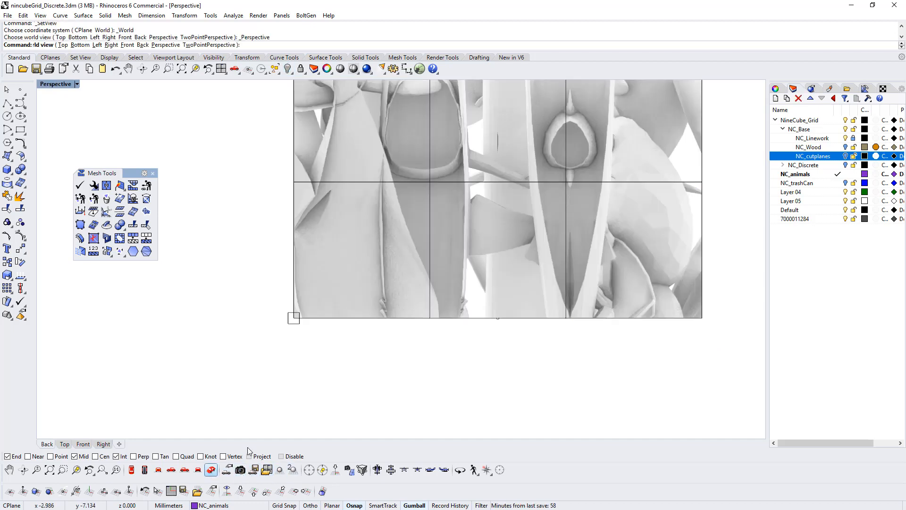
drag(479, 184, 338, 229)
key(ctrl+h)
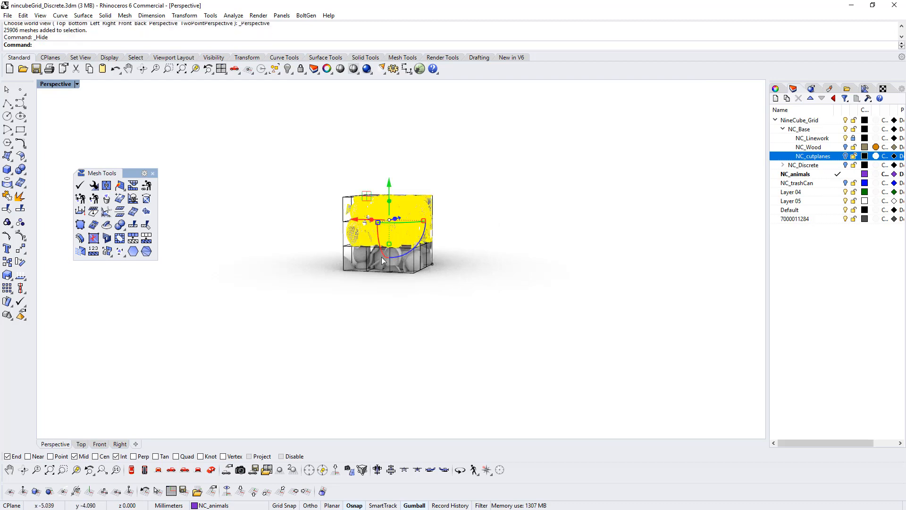
- Check the cell groups of the finished bottom-layer row and isolate the bottom layer's middle row of meshes
scroll(378, 255, up, 5)
click(373, 289)
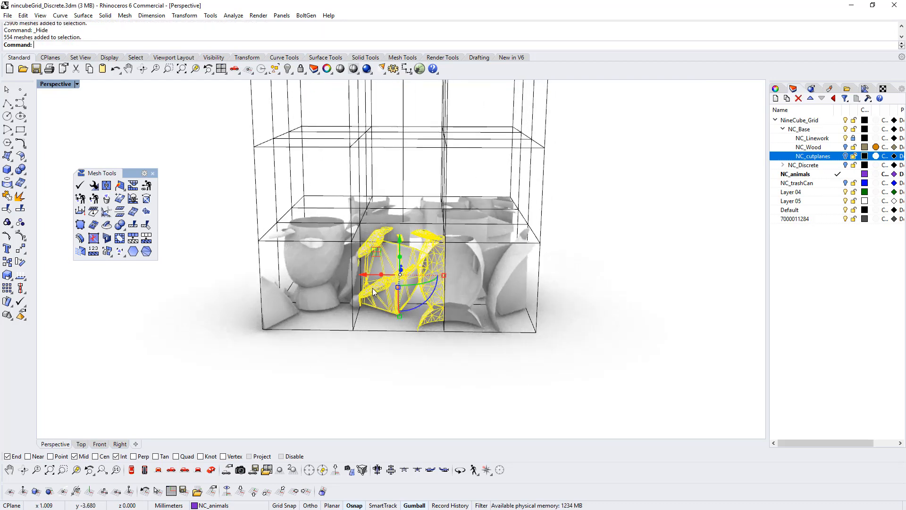
click(305, 284)
right_drag(550, 288, 437, 300)
click(502, 295)
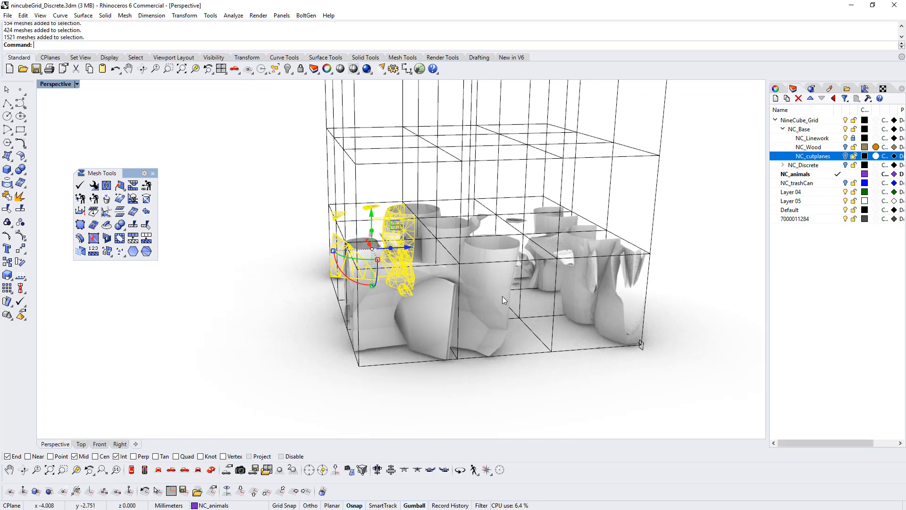
right_drag(502, 296, 511, 278)
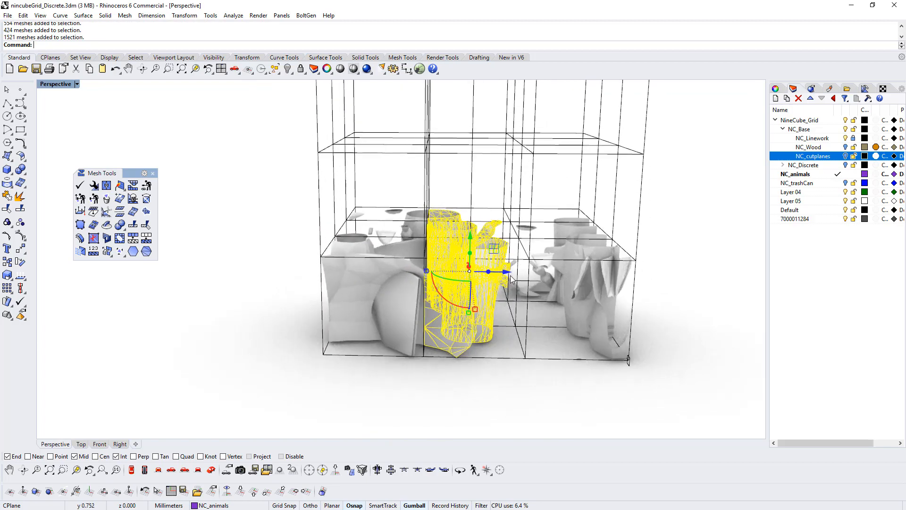
click(274, 71)
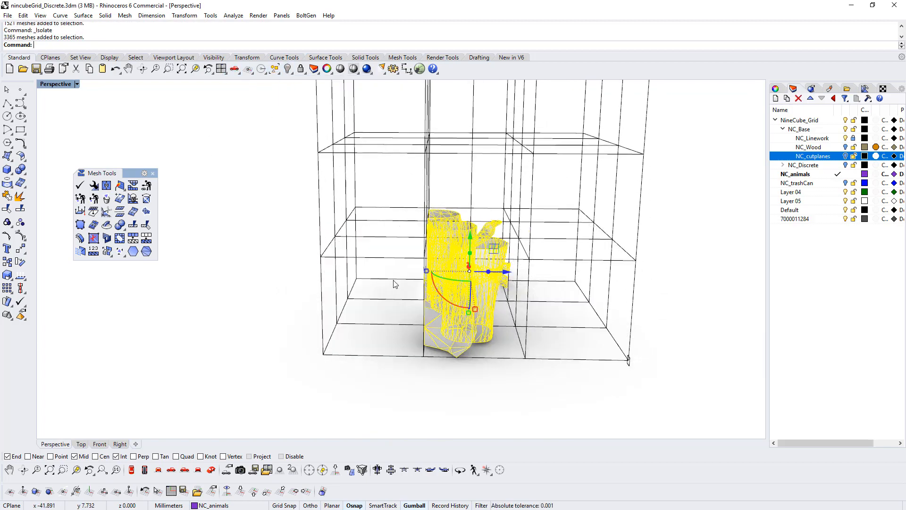
- Ungroup the isolated middle row of the bottom layer in the Back view
right_drag(394, 283, 461, 321)
click(171, 470)
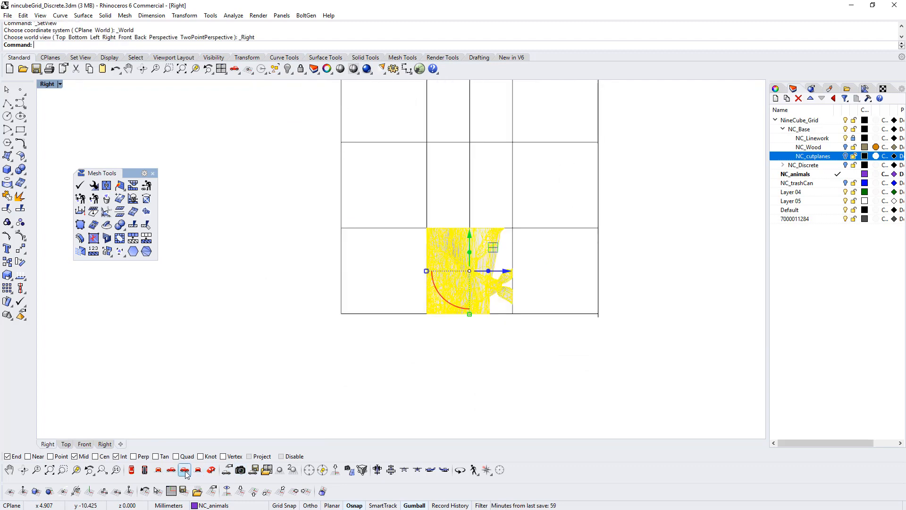
click(185, 471)
click(199, 470)
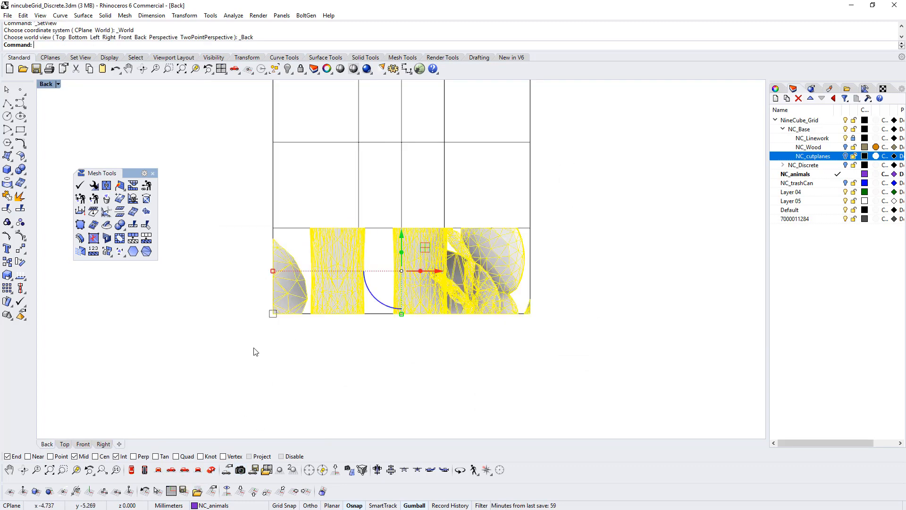
click(254, 349)
click(290, 280)
key(ctrl+shift+g)
click(263, 242)
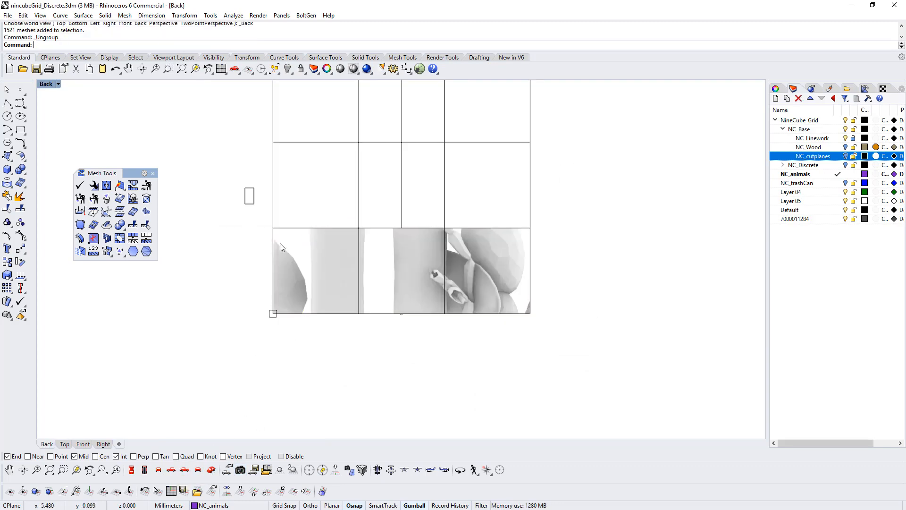
- Group and hide the left cell's meshes in the bottom layer's middle row, then the center cell's meshes
drag(245, 187, 360, 351)
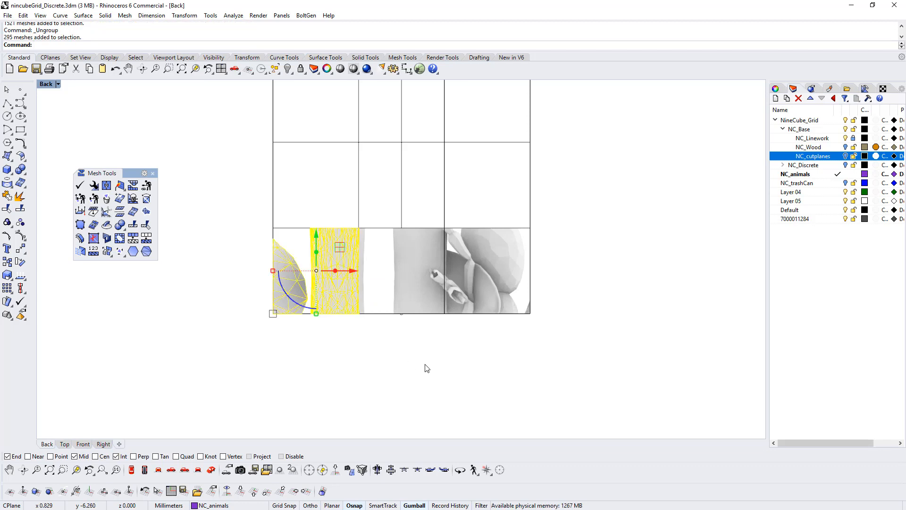
key(ctrl+g)
key(ctrl+h)
drag(347, 204, 447, 364)
key(ctrl+g)
key(ctrl+h)
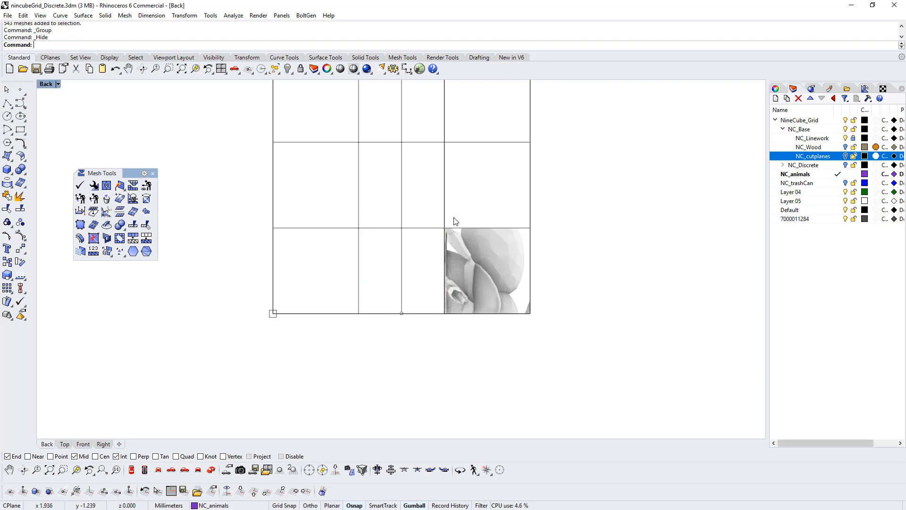
- Group and hide the meshes in the right cell of the bottom layer's middle row
drag(438, 218, 568, 348)
key(ctrl+g)
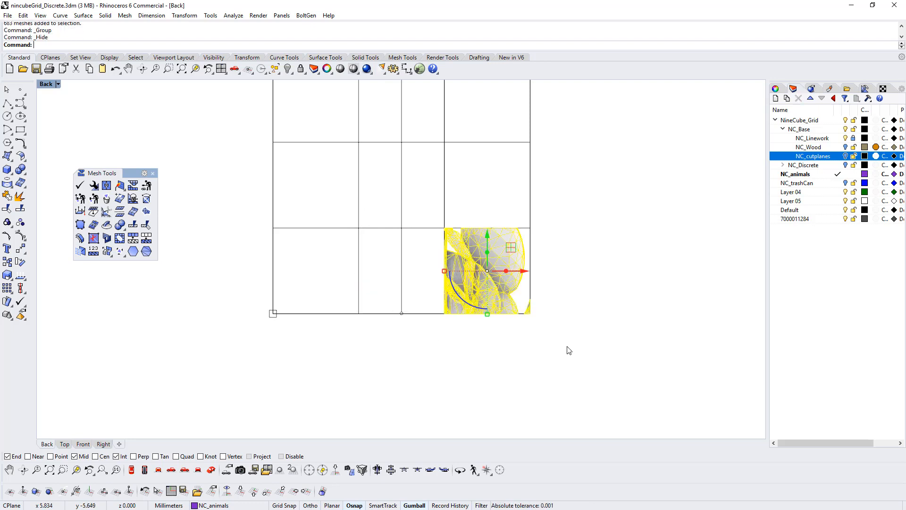
key(ctrl+h)
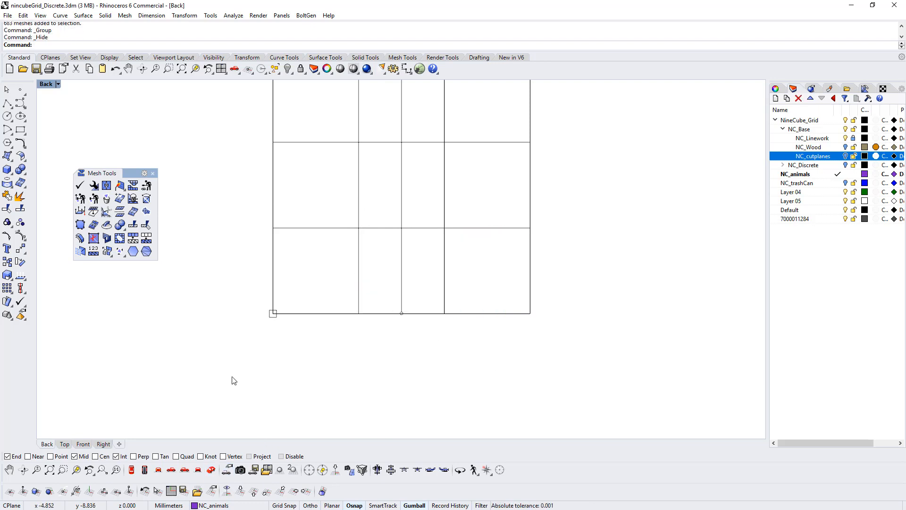
- Show all hidden objects in the Perspective view and isolate the bottom layer's remaining undivided row of meshes
click(287, 68)
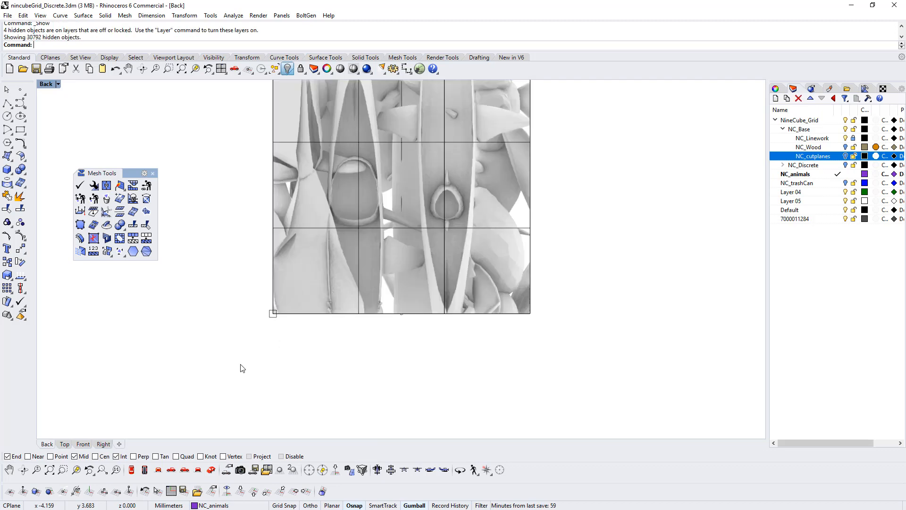
click(211, 469)
click(481, 289)
right_drag(424, 299, 371, 218)
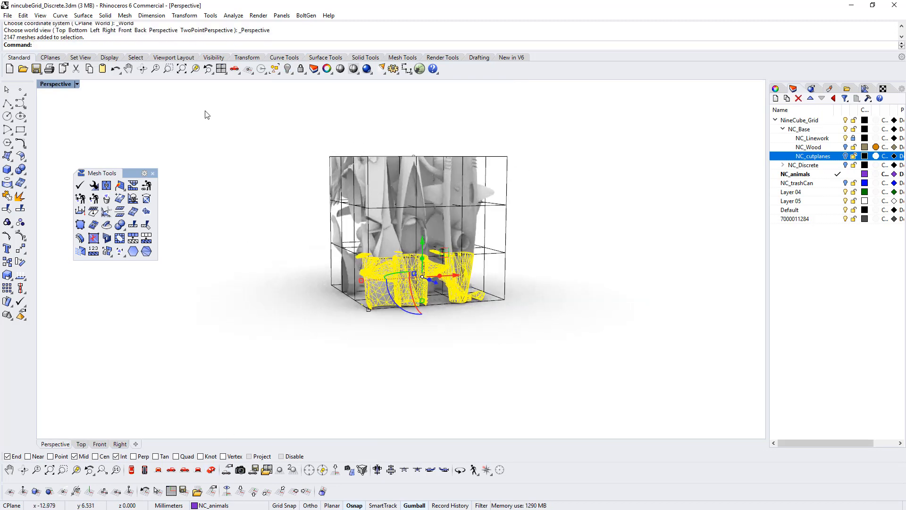
click(288, 68)
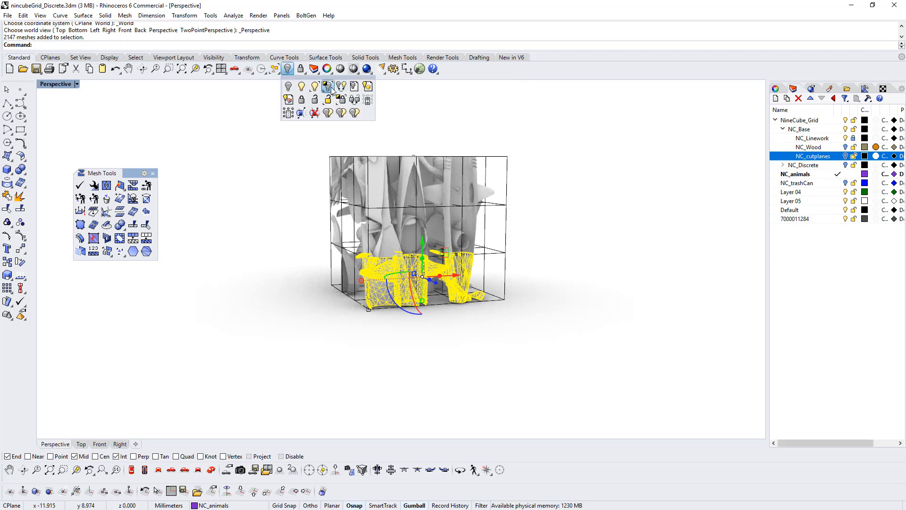
click(335, 88)
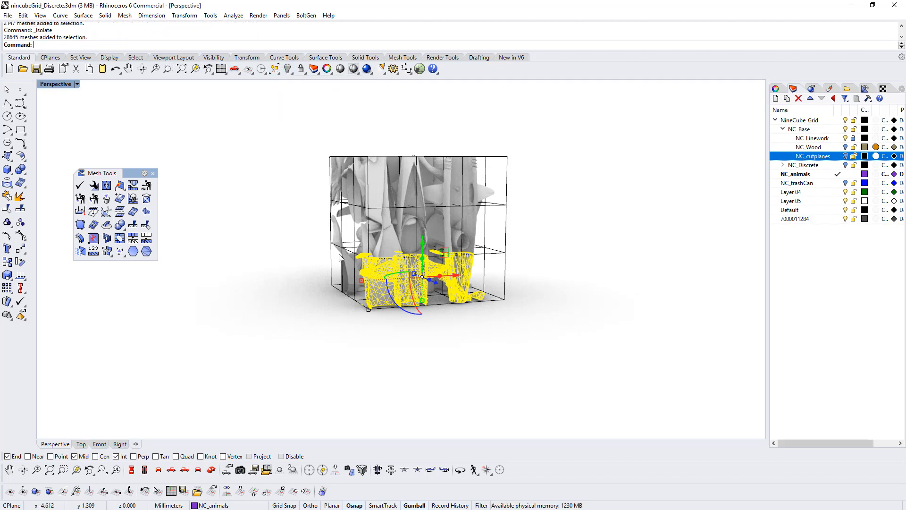
- Ungroup the isolated last row in the Back view, then group and hide the meshes in its left cell
click(198, 472)
scroll(324, 328, up, 5)
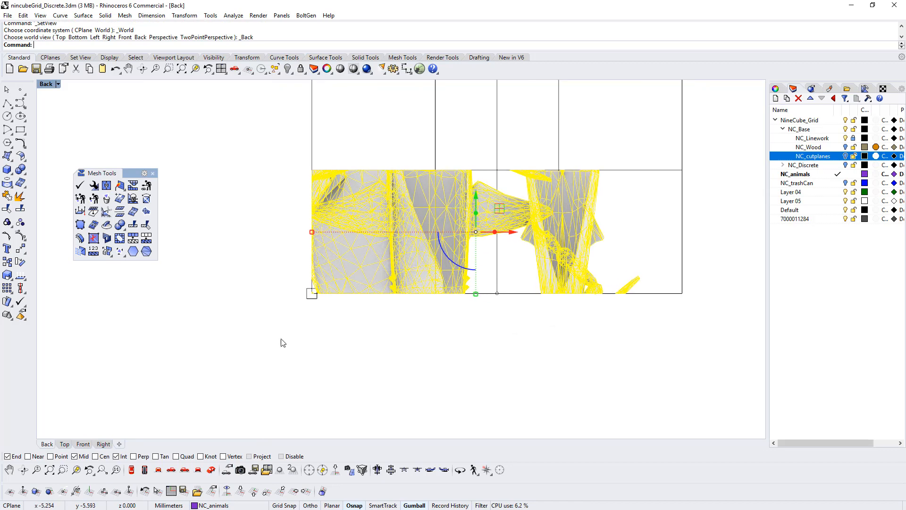
key(ctrl+shift+g)
drag(265, 123, 439, 349)
key(ctrl+g)
key(ctrl+h)
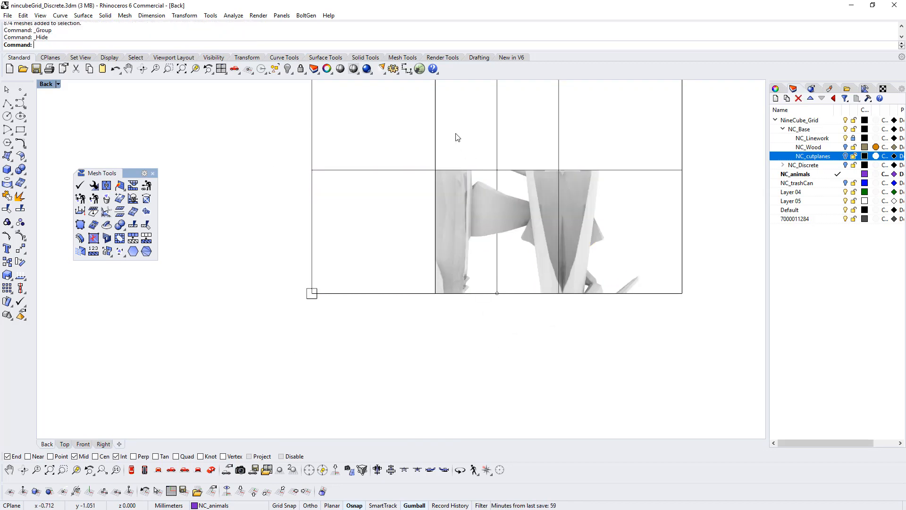
- Group and hide the middle cell's meshes in the bottom layer's last row, then the right cell's meshes
drag(412, 146, 561, 337)
key(ctrl+g)
key(ctrl+h)
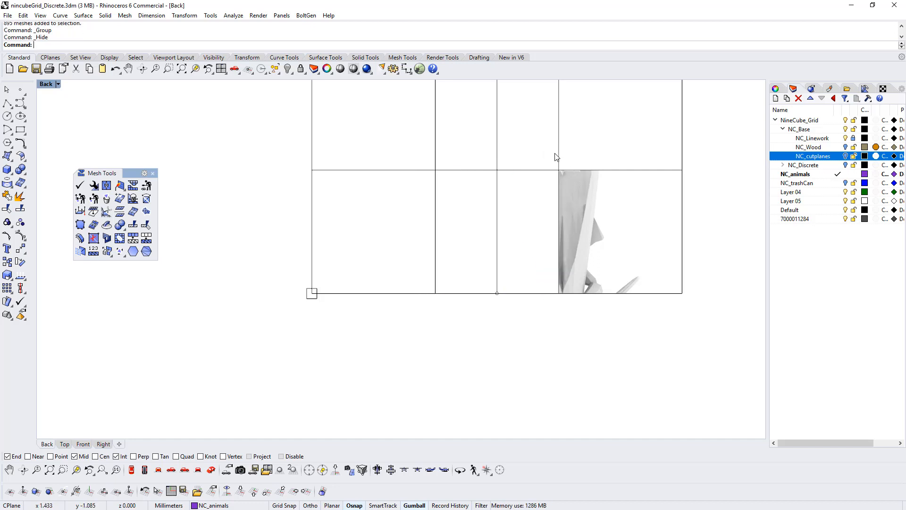
drag(554, 154, 669, 344)
key(ctrl+g)
key(ctrl+h)
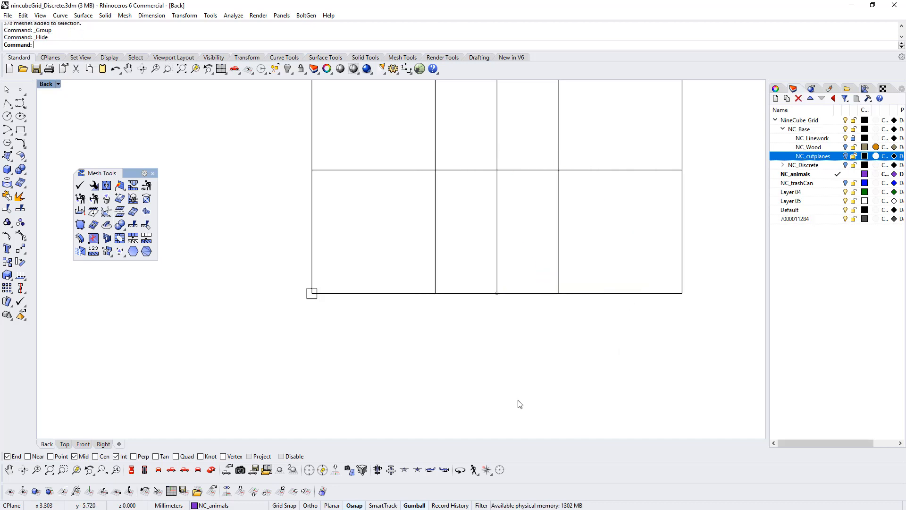
- Show all hidden meshes and inspect the complete cube in the Perspective view
click(210, 470)
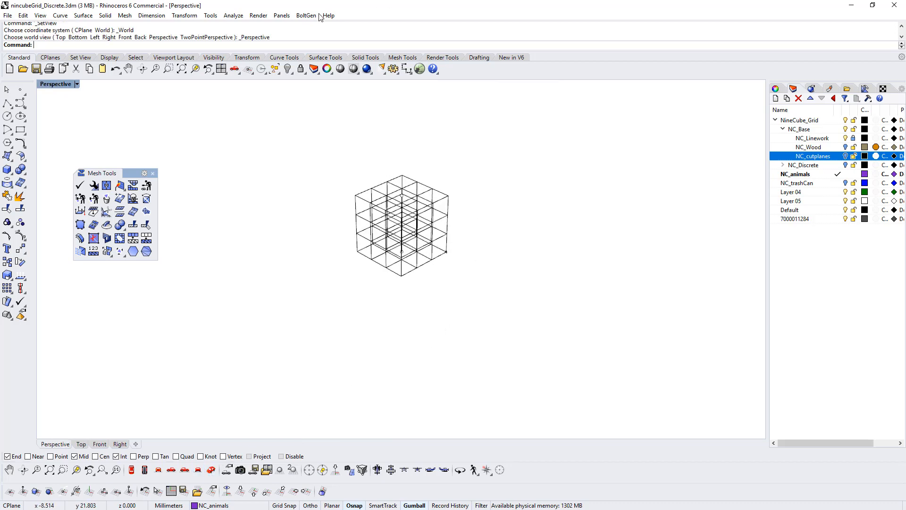
click(287, 69)
scroll(475, 257, up, 3)
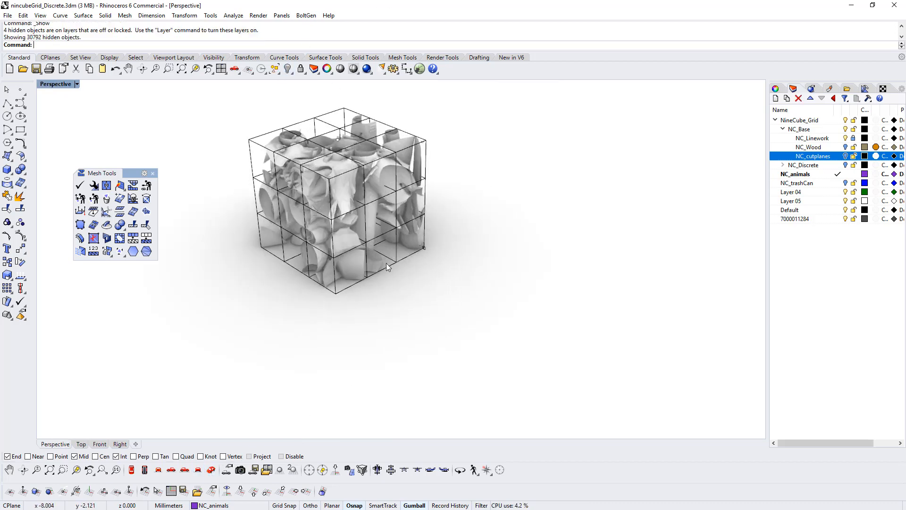
scroll(452, 298, up, 6)
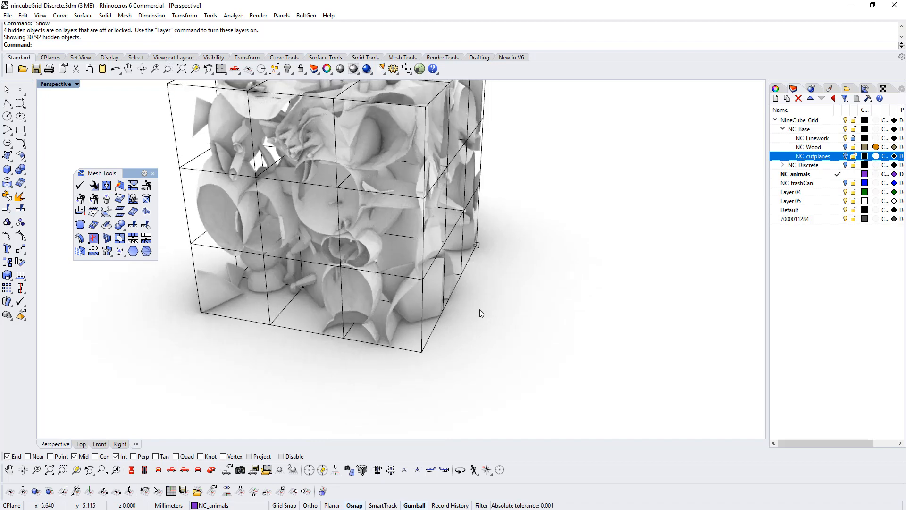
scroll(415, 310, down, 6)
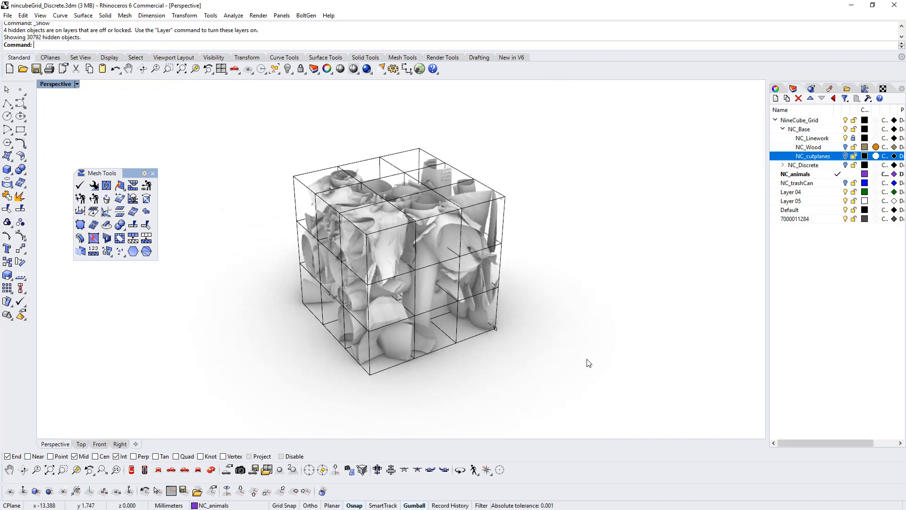
- Expand the NC_Discrete layer's sublayers and make NC_Discrete the current layer
click(805, 176)
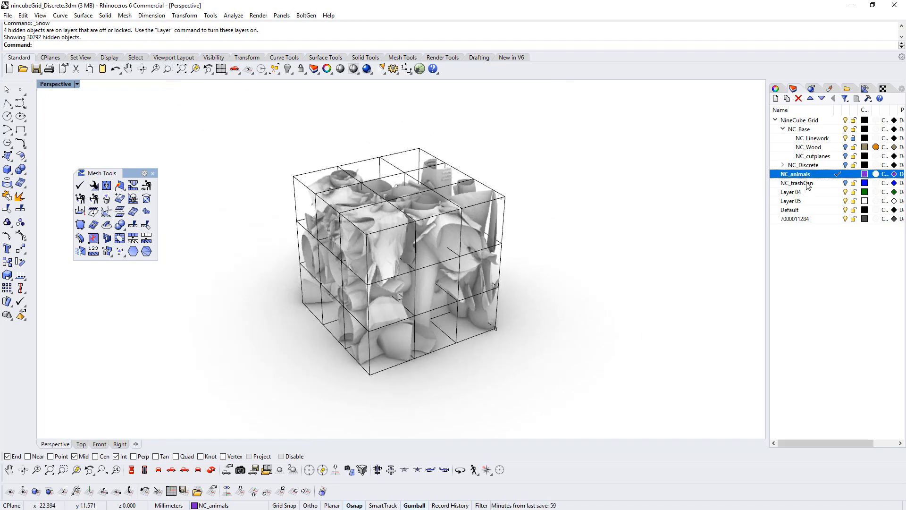
shift+click(809, 184)
click(828, 261)
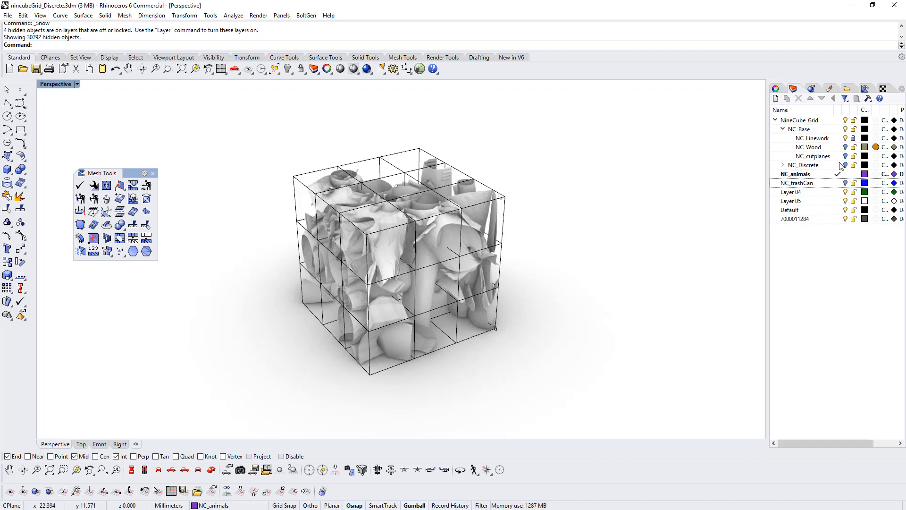
click(786, 165)
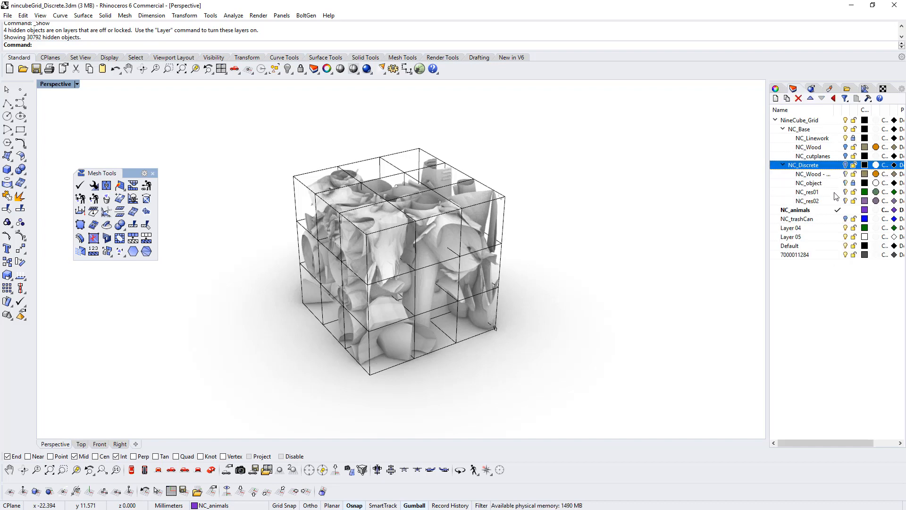
click(838, 166)
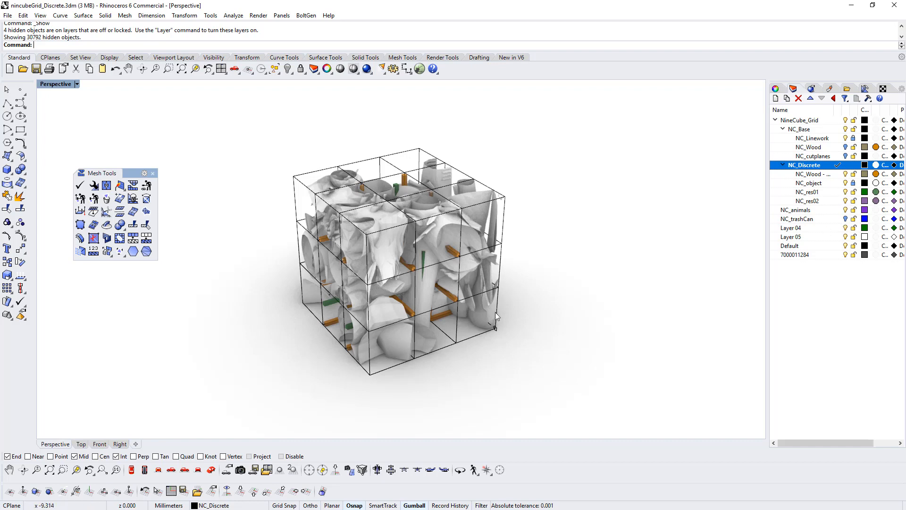
- Duplicate the NC_Discrete layer together with its sublayers and objects, keeping the default name for the copy
right_drag(494, 313, 583, 299)
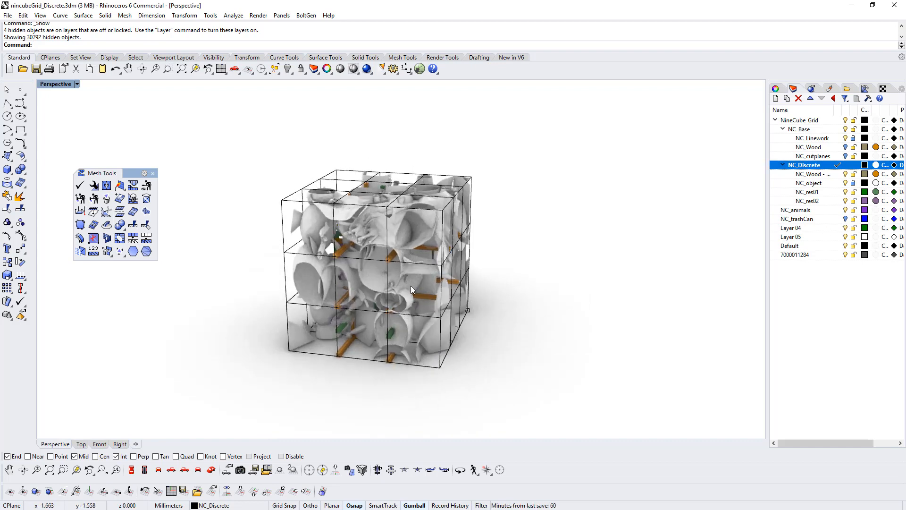
scroll(411, 285, up, 4)
right_drag(495, 302, 397, 258)
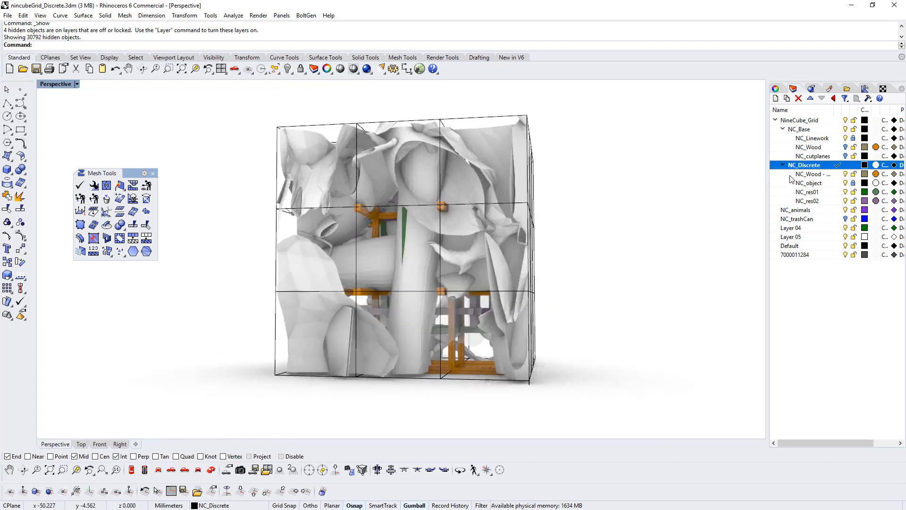
right_click(808, 170)
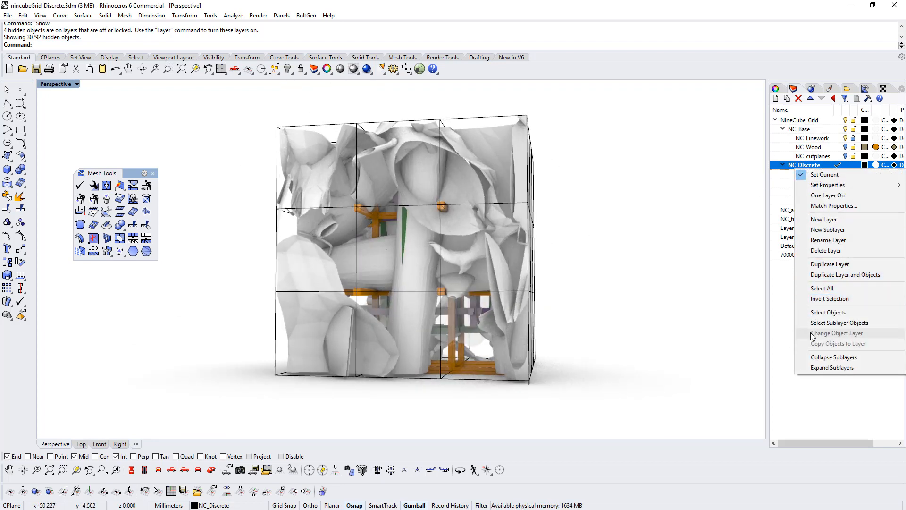
click(831, 275)
click(415, 275)
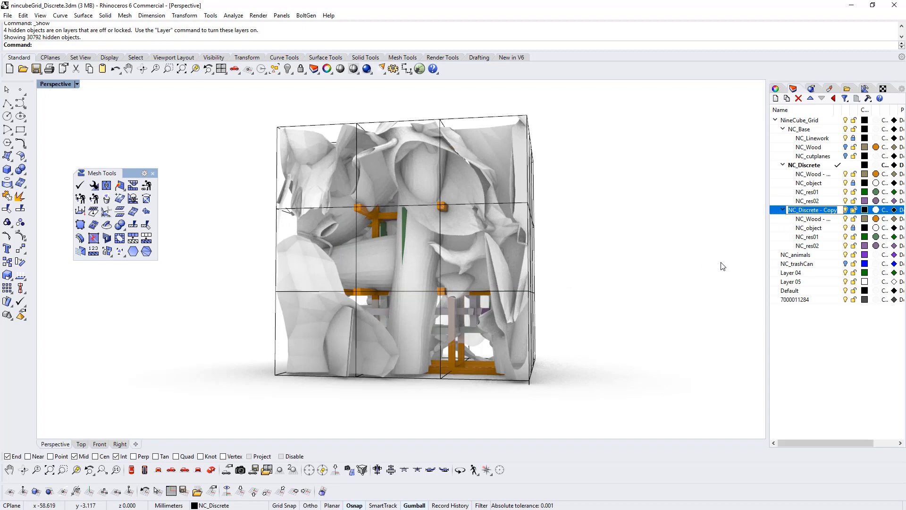
click(834, 362)
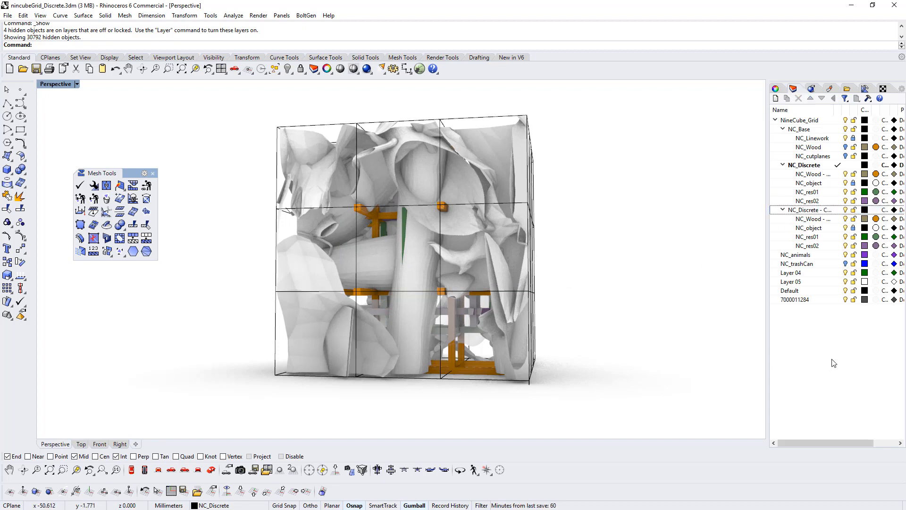
- Make the NC_Discrete copy current, turn off the NC_Discrete and NC_animals layers, and turn on NC_cutplanes
click(838, 209)
click(845, 165)
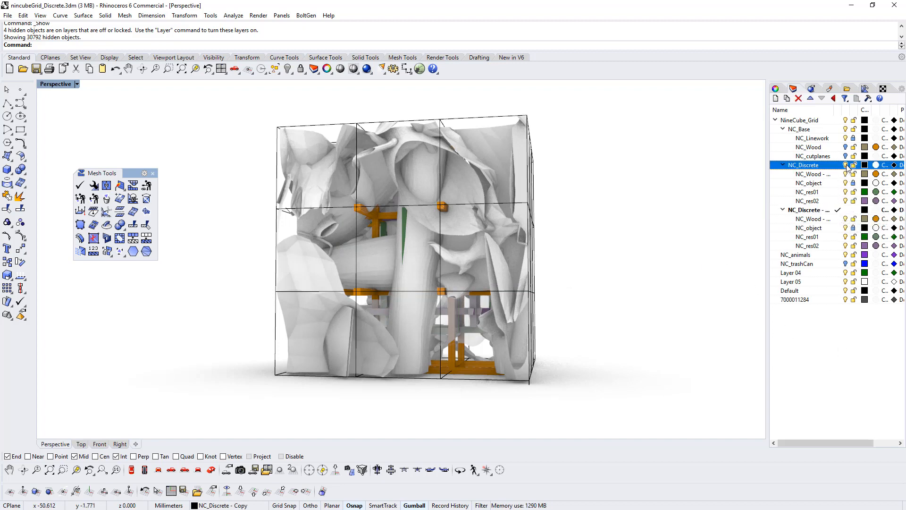
click(845, 255)
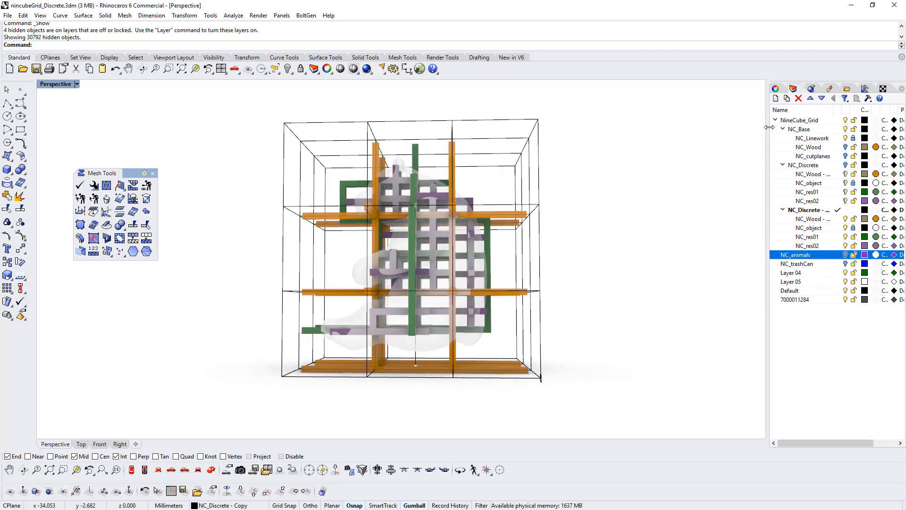
click(845, 156)
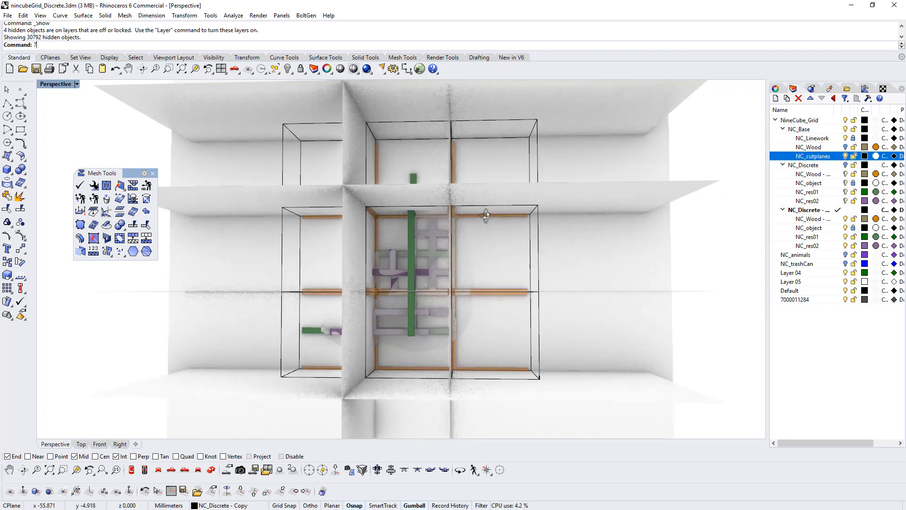
- Split all the framework extrusions inside the cube, using every plane on the NC_cutplanes layer as a cutting object
scroll(495, 212, down, 8)
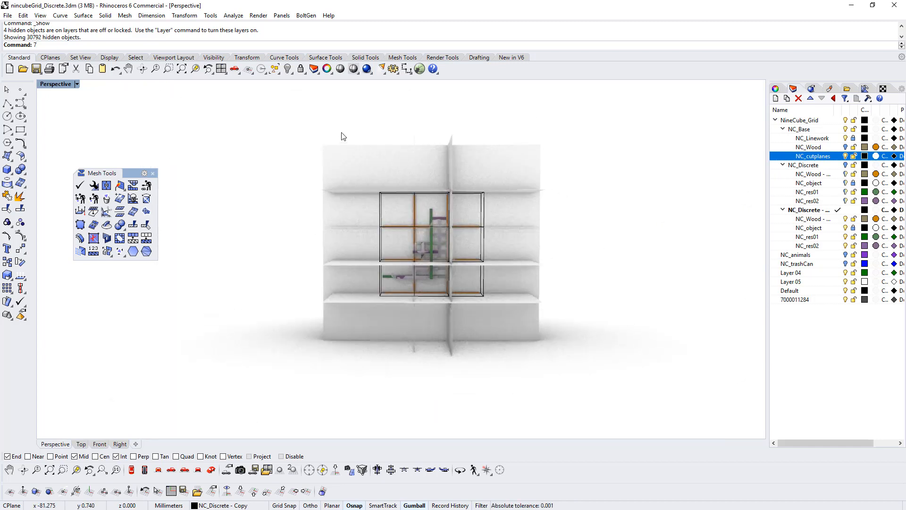
drag(343, 136, 508, 306)
right_drag(706, 295, 486, 248)
scroll(437, 259, up, 8)
scroll(463, 256, down, 7)
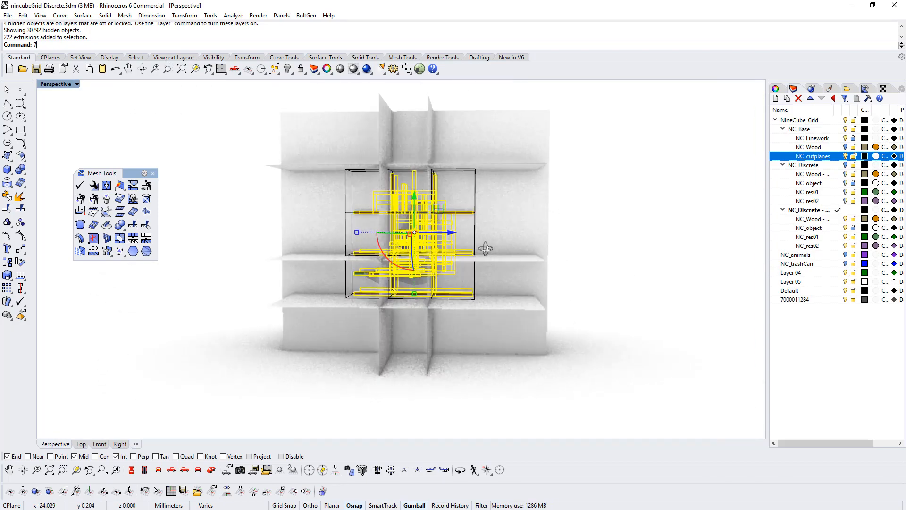
text(7)
key(Return)
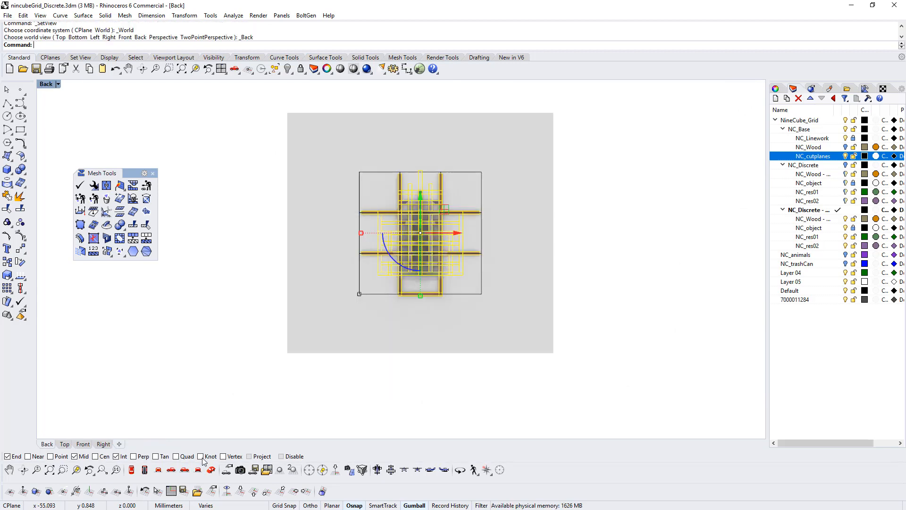
click(211, 470)
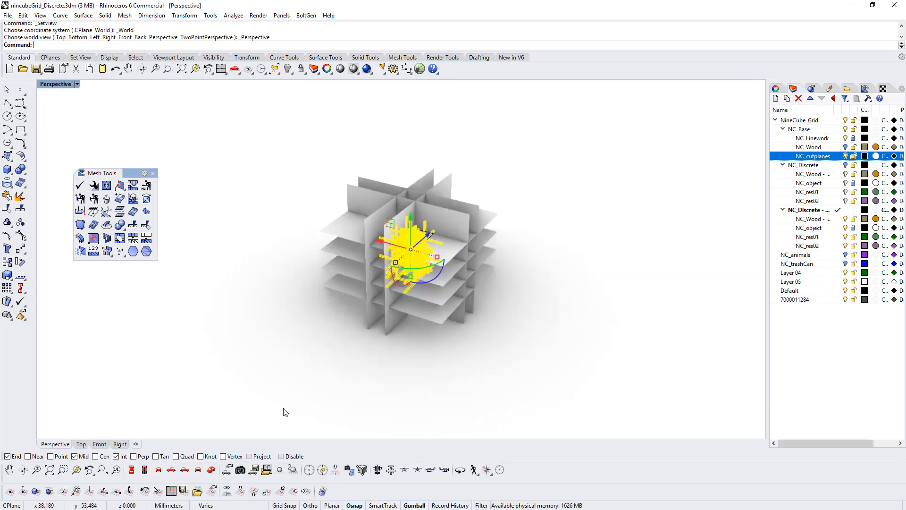
click(121, 198)
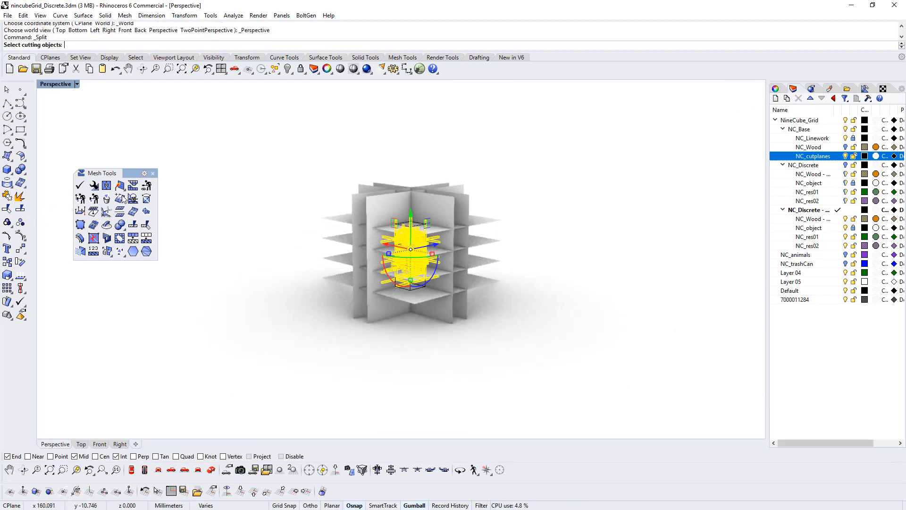
right_drag(339, 208, 289, 198)
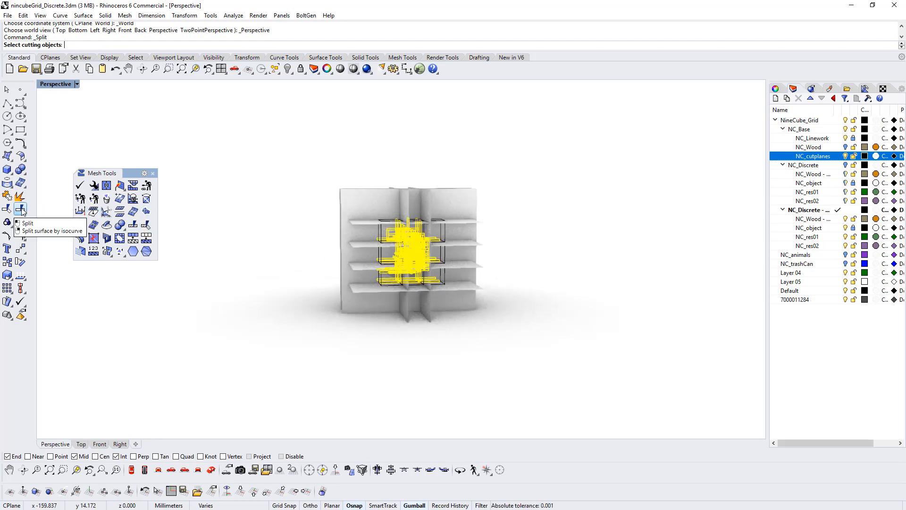
drag(506, 172, 334, 294)
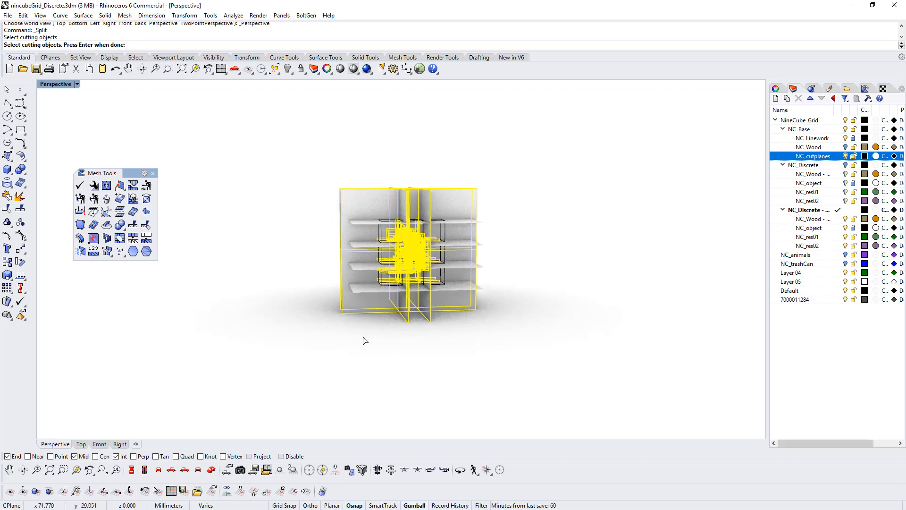
right_drag(344, 176, 563, 208)
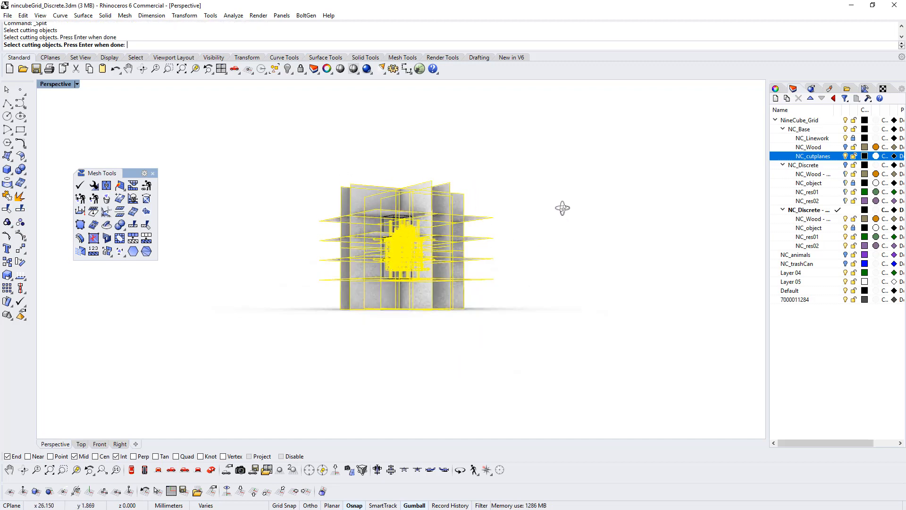
key(Return)
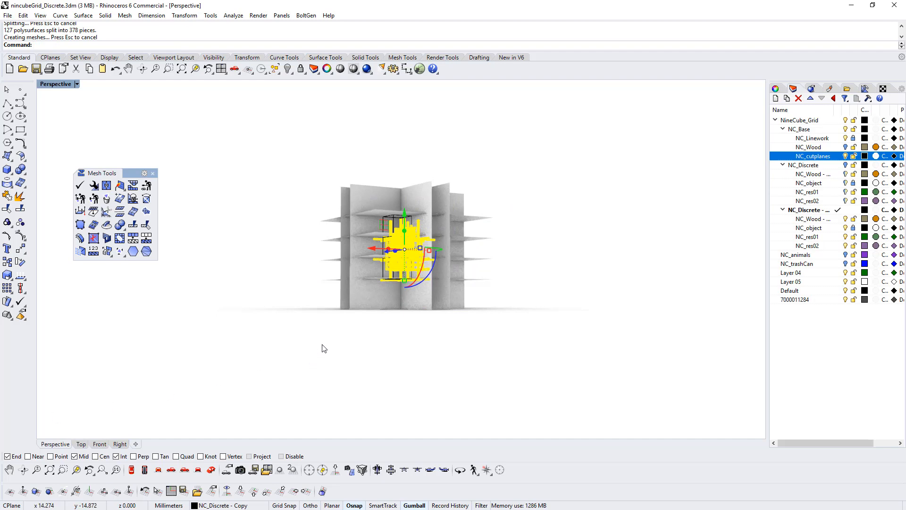
- Deselect the split pieces, turn off the NC_cutplanes layer and show the framework in the Back view
right_drag(325, 348, 423, 335)
key(Escape)
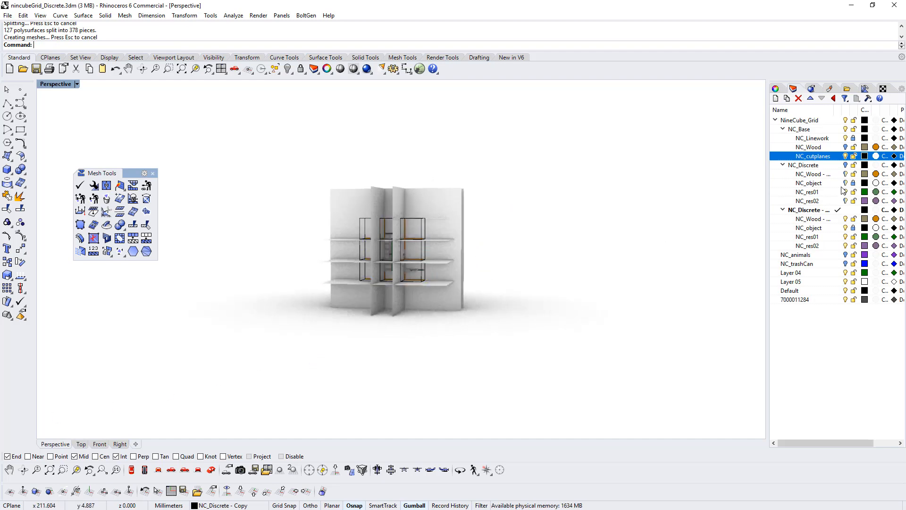
click(845, 156)
right_drag(476, 233, 390, 310)
scroll(379, 243, up, 14)
click(184, 470)
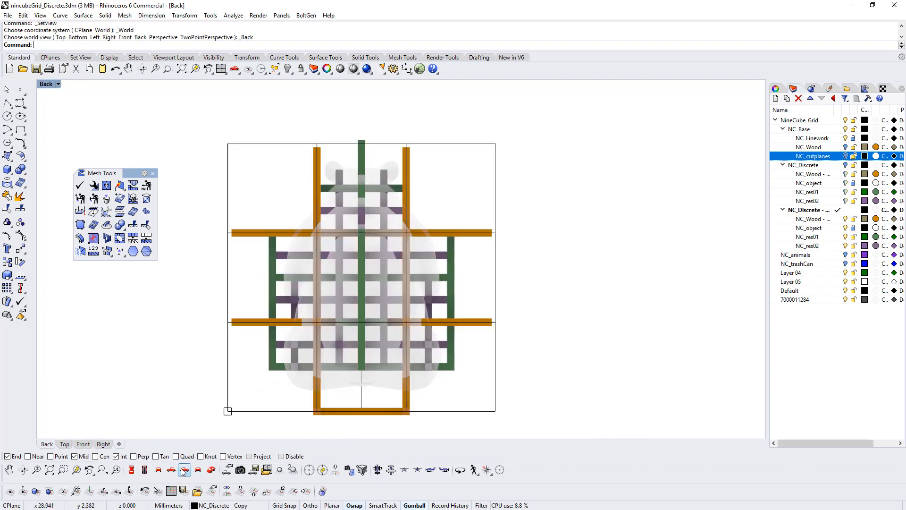
- Try to group and hide the framework pieces in the top layer's middle column, then undo the hide
drag(316, 124, 409, 236)
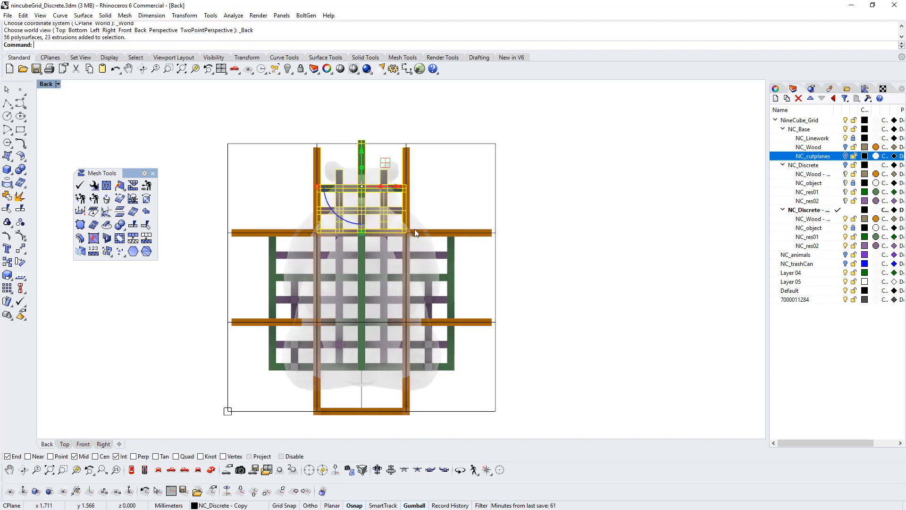
scroll(403, 160, up, 5)
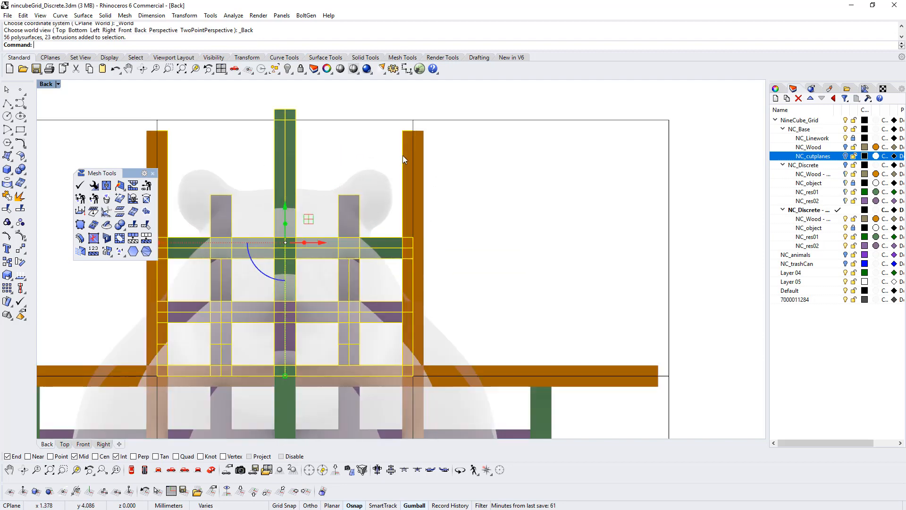
scroll(415, 182, down, 3)
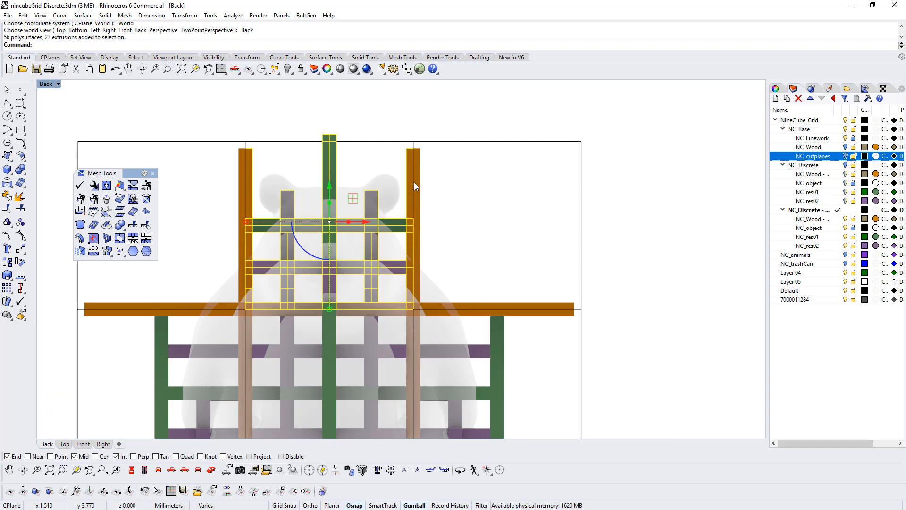
click(413, 159)
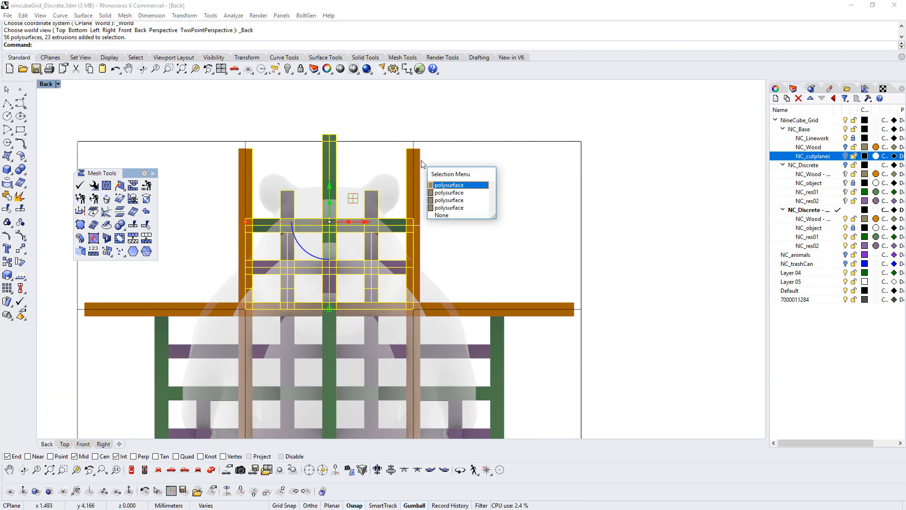
click(439, 215)
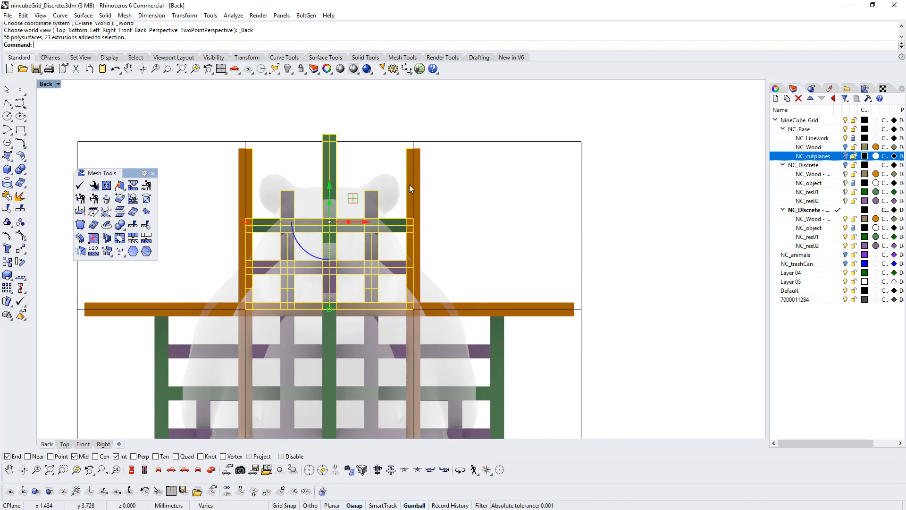
right_drag(385, 224, 393, 197)
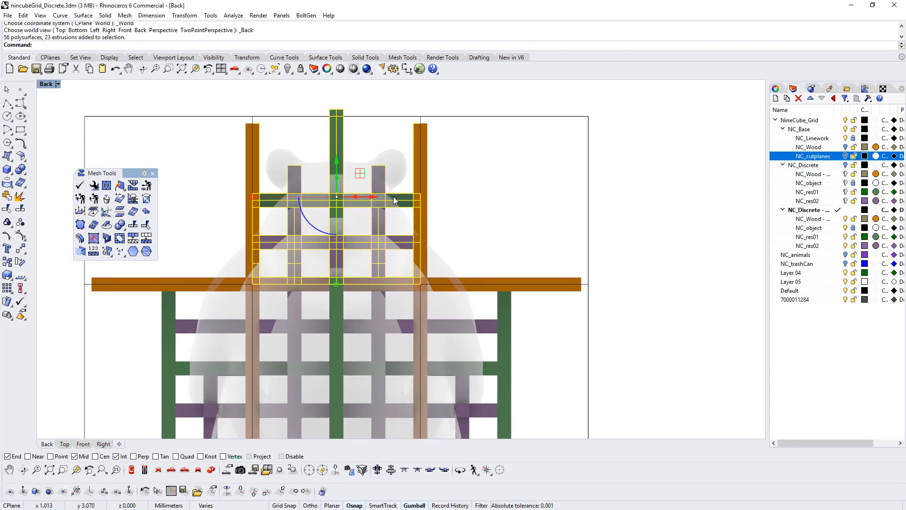
key(ctrl+g)
key(ctrl+h)
right_drag(361, 244, 360, 212)
key(ctrl+z)
- Group and hide all framework pieces in the cube's top layer, including its vertical posts and the upper halves of the crossbeams
right_drag(221, 149, 250, 200)
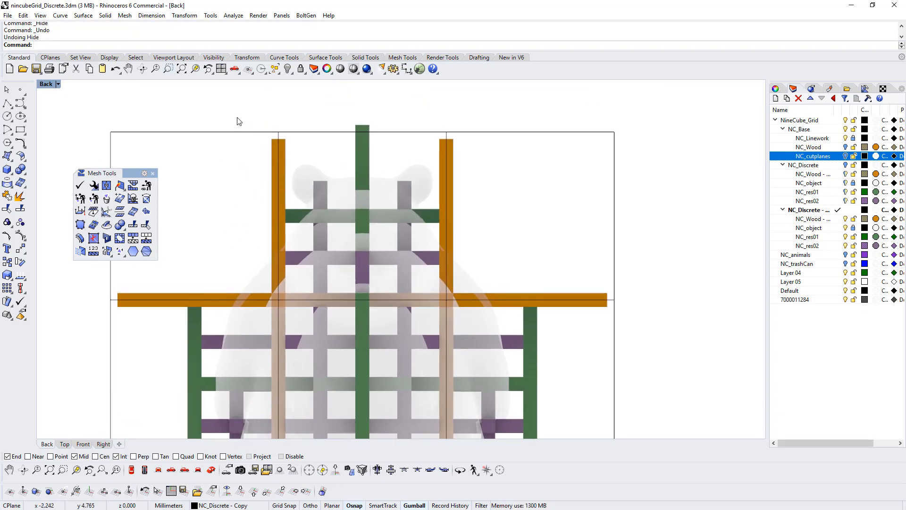
drag(237, 117, 449, 301)
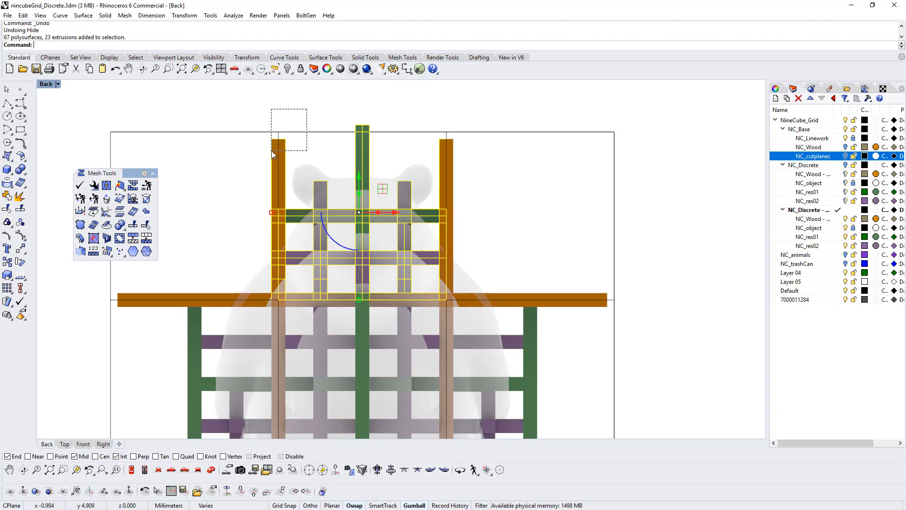
drag(473, 118, 432, 152)
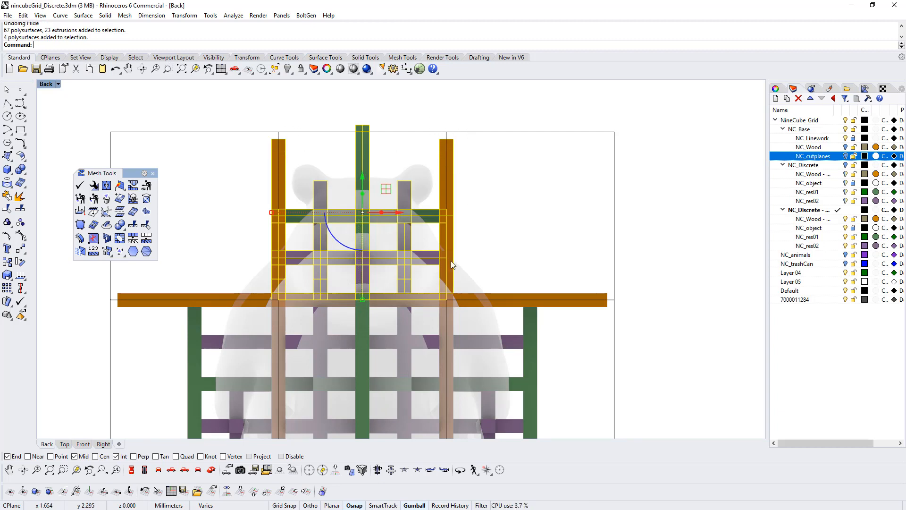
drag(256, 115, 622, 306)
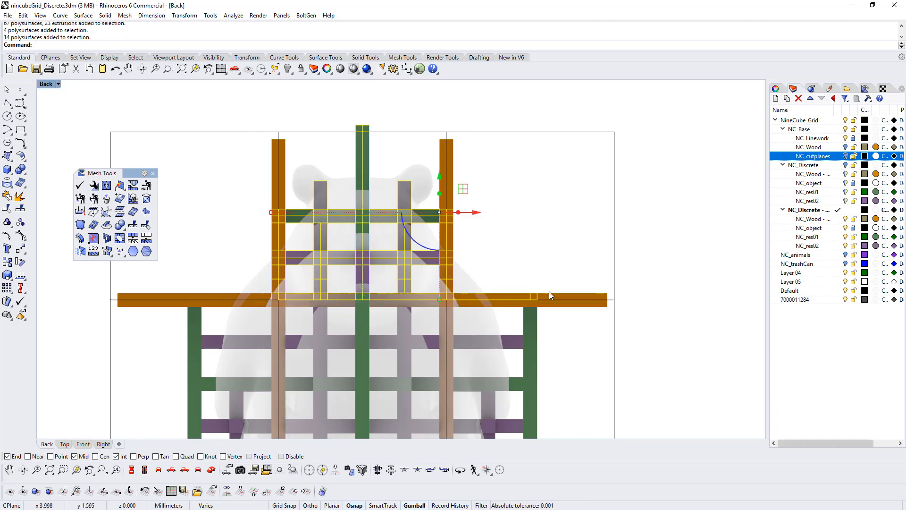
right_drag(354, 292, 449, 279)
shift+drag(293, 254, 233, 284)
right_drag(709, 141, 634, 148)
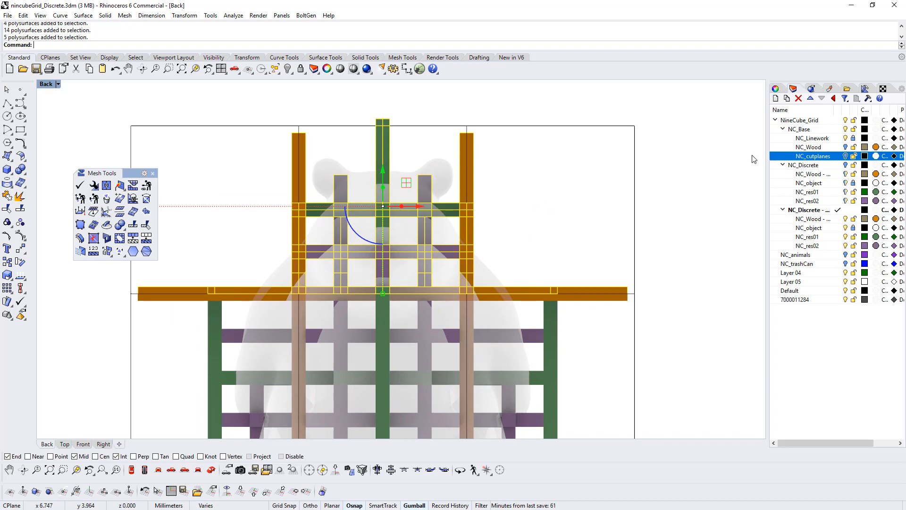
drag(670, 122, 121, 295)
key(ctrl+g)
key(ctrl+h)
- Hide all framework pieces in the cube's middle layer
scroll(412, 269, down, 5)
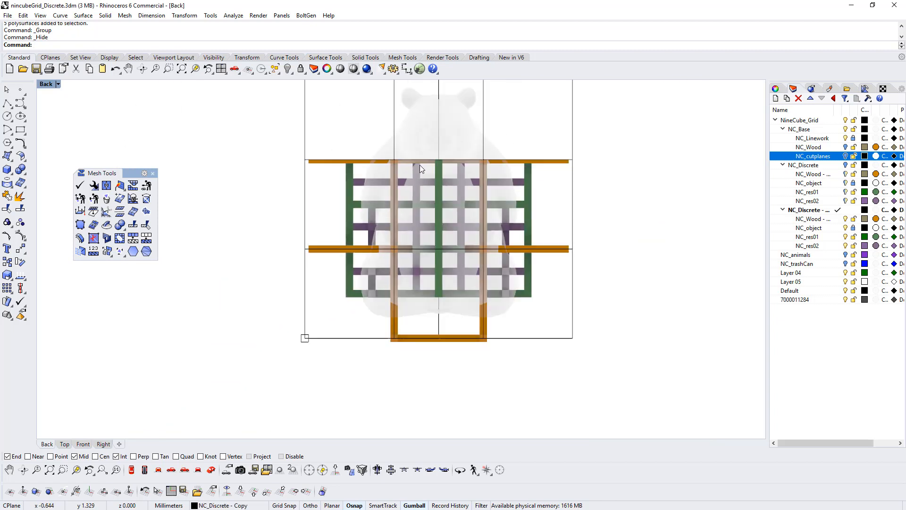
drag(504, 258, 559, 273)
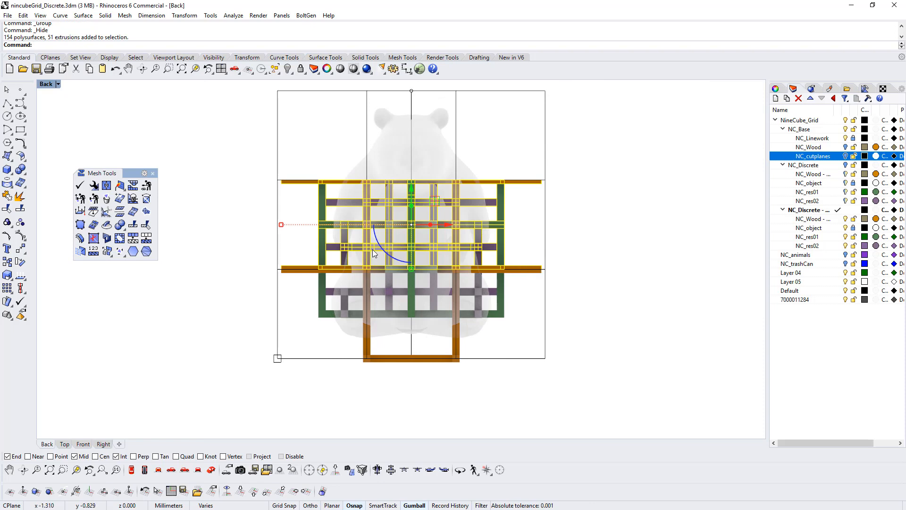
key(ctrl+h)
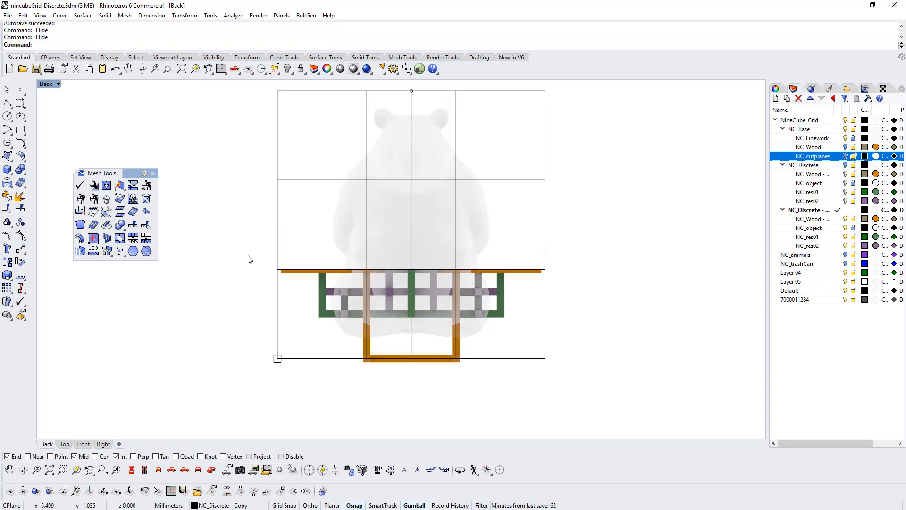
- Show the framework in the Left view, then group and hide the bottom-layer pieces in the row behind the bear's back
drag(250, 259, 614, 390)
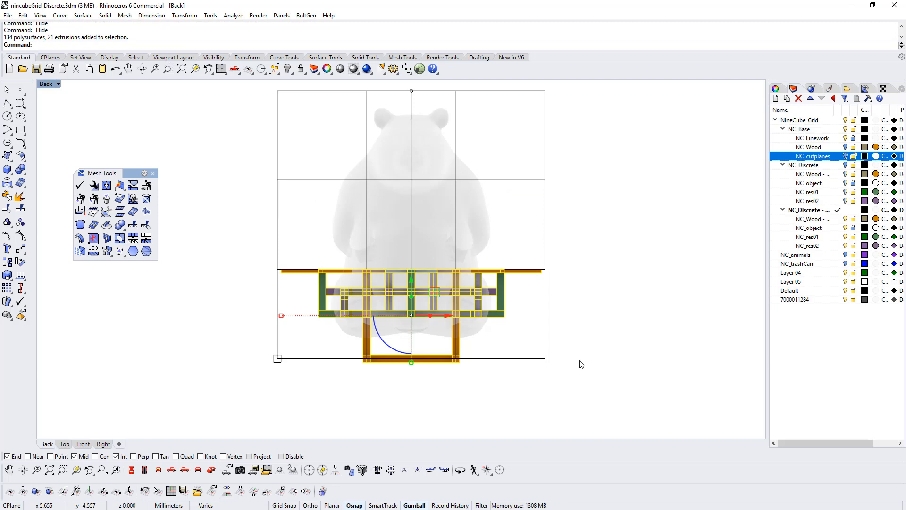
click(185, 470)
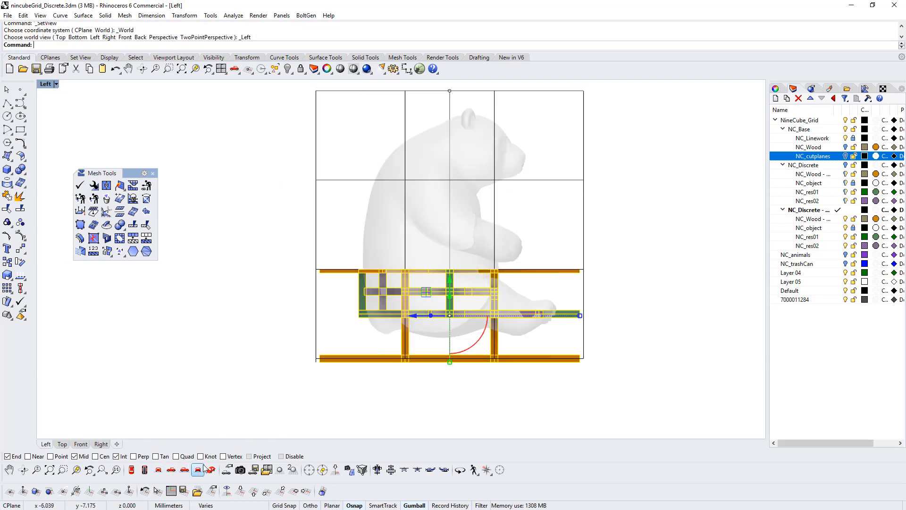
click(283, 401)
drag(272, 241, 408, 378)
key(ctrl+g)
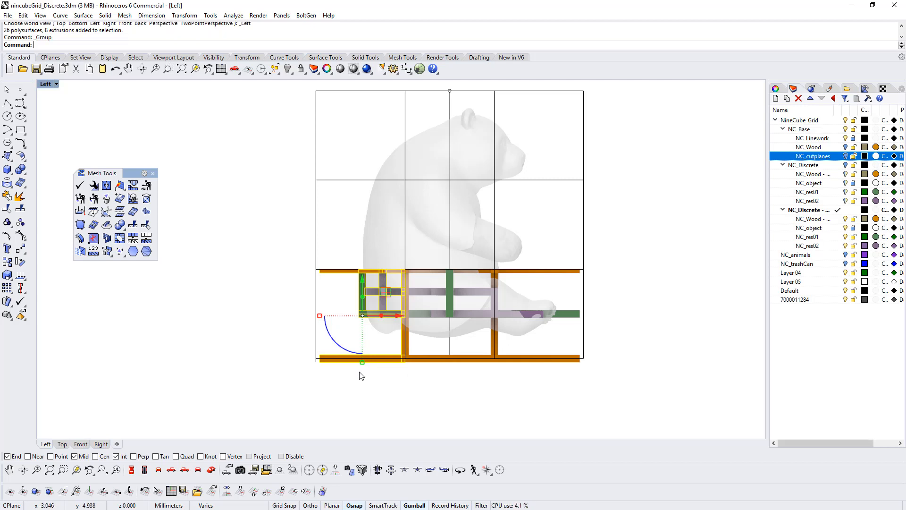
key(ctrl+h)
- Group and hide the bottom-layer framework pieces in the middle row between the bear's back and feet
drag(398, 253, 498, 381)
scroll(501, 372, up, 5)
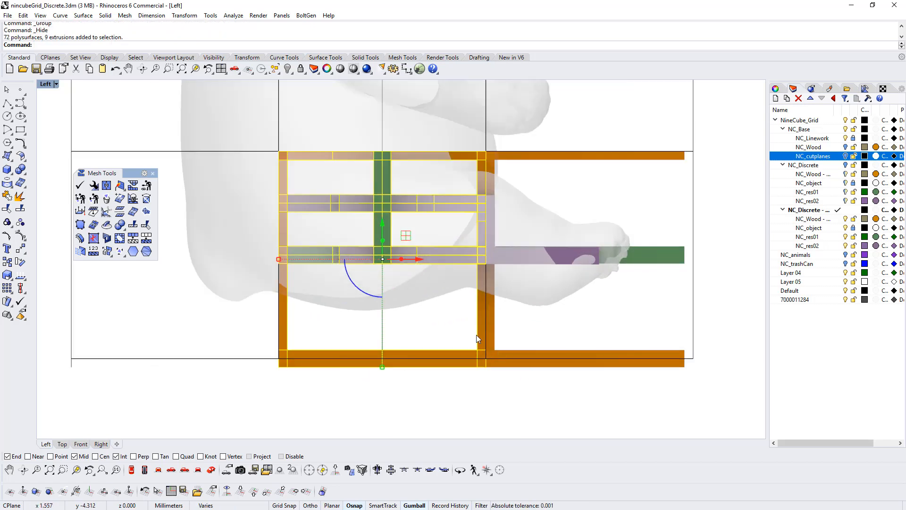
key(ctrl+g)
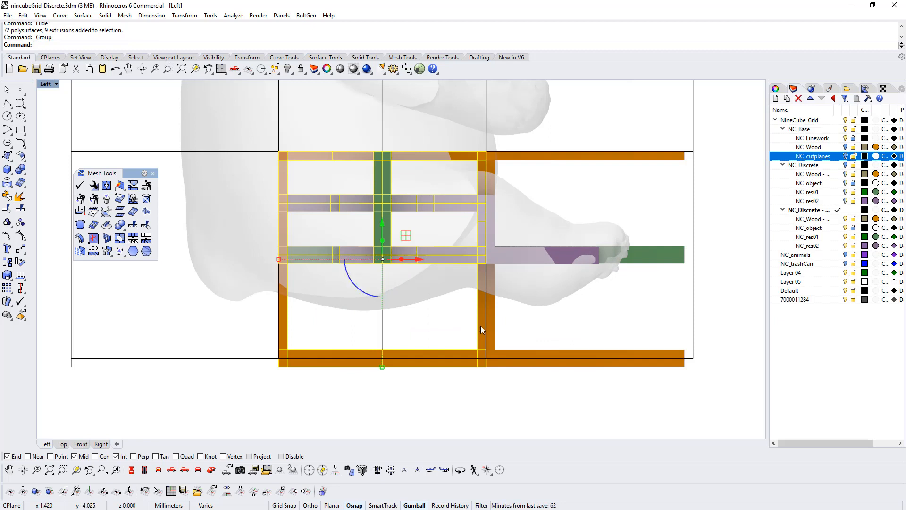
key(ctrl+h)
- Return to the Back view, then group and hide the left-column pieces of the bottom layer's remaining front row
click(171, 470)
click(184, 470)
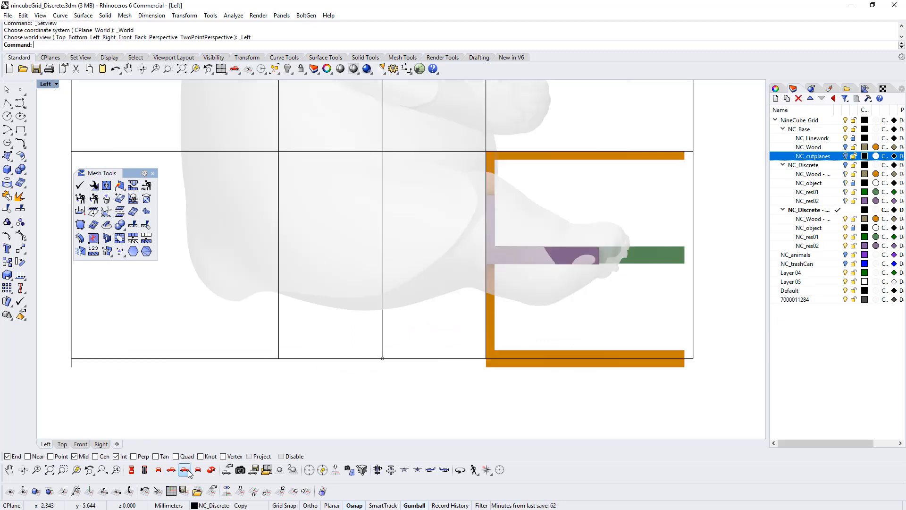
scroll(235, 420, down, 4)
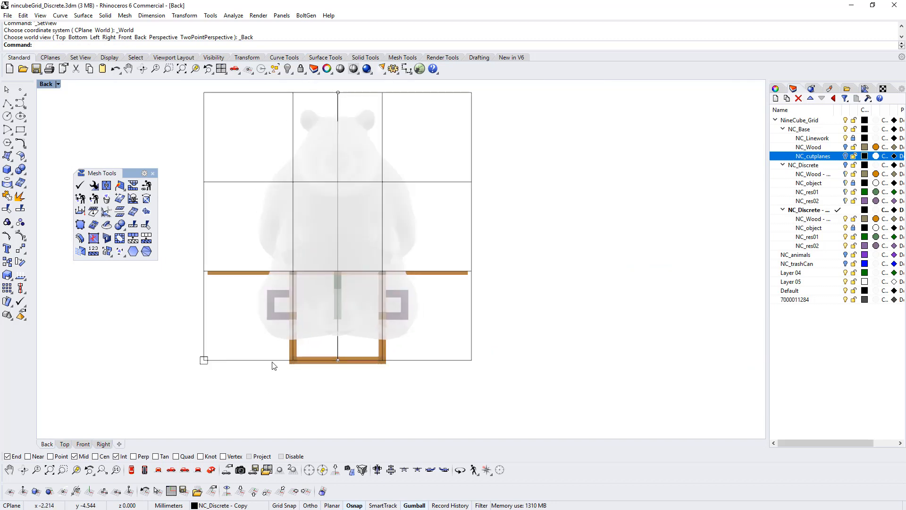
drag(180, 223, 314, 371)
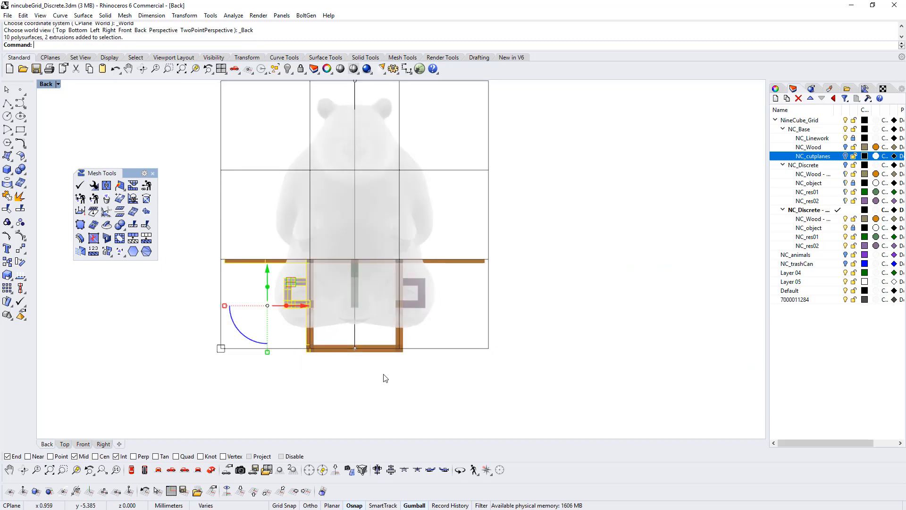
key(ctrl+g)
key(ctrl+h)
- Group and hide the middle-column pieces of the bottom layer's front row, undoing the first hide and reselecting them
drag(296, 242, 403, 366)
key(ctrl+h)
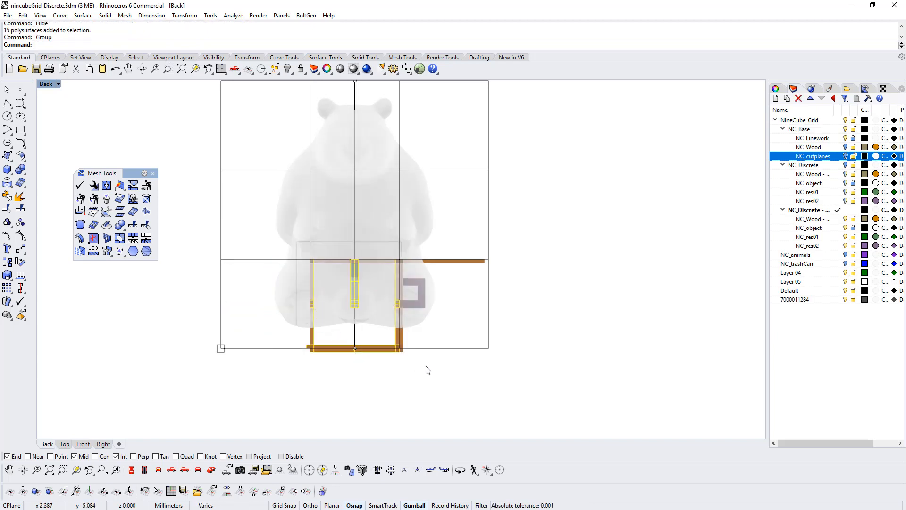
drag(385, 237, 372, 273)
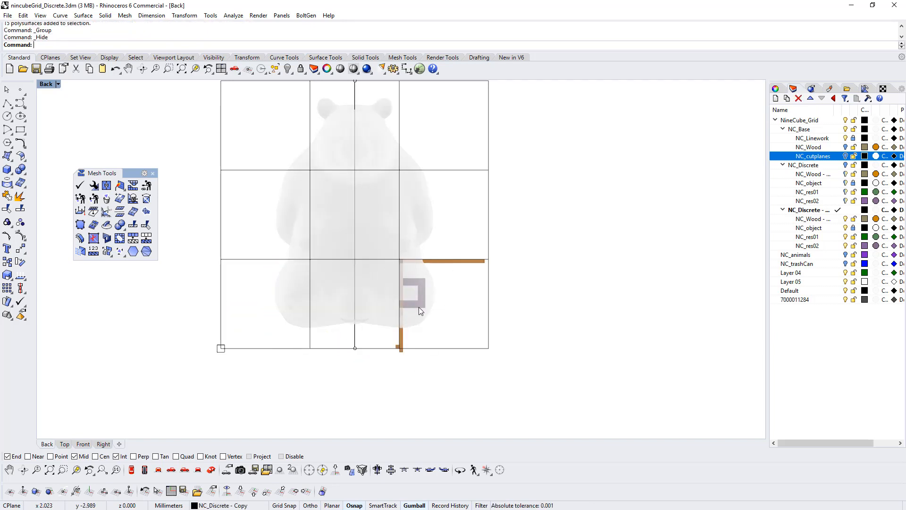
key(ctrl+z)
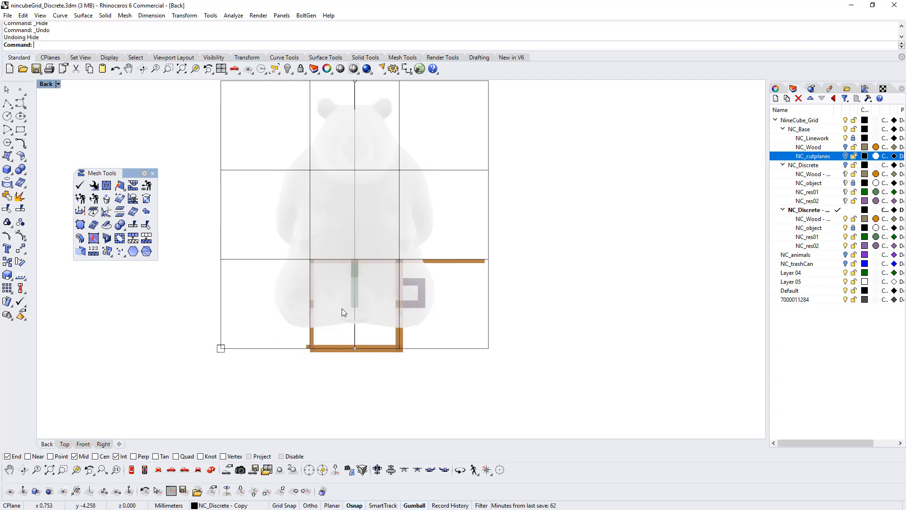
drag(283, 241, 404, 387)
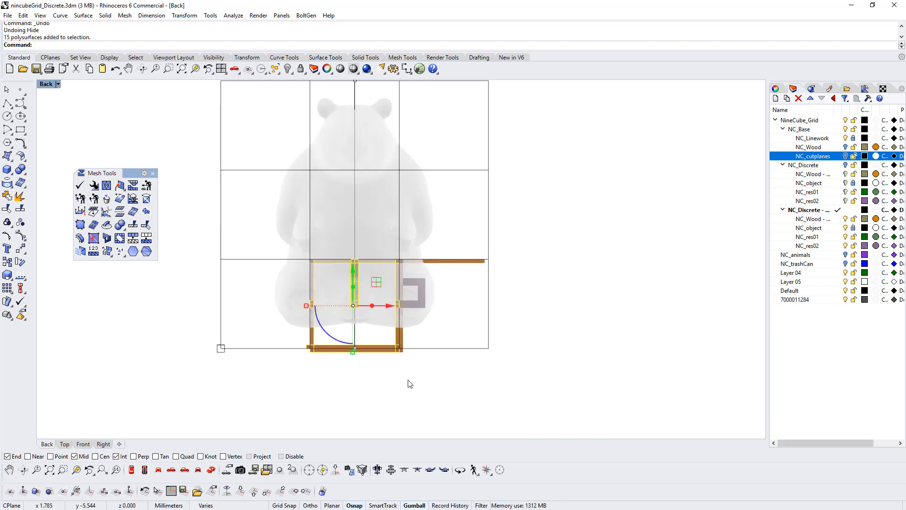
key(ctrl+g)
key(ctrl+h)
- Group and hide the right-column pieces that remain in the bottom layer's front row
drag(380, 240, 538, 380)
key(ctrl+g)
key(ctrl+h)
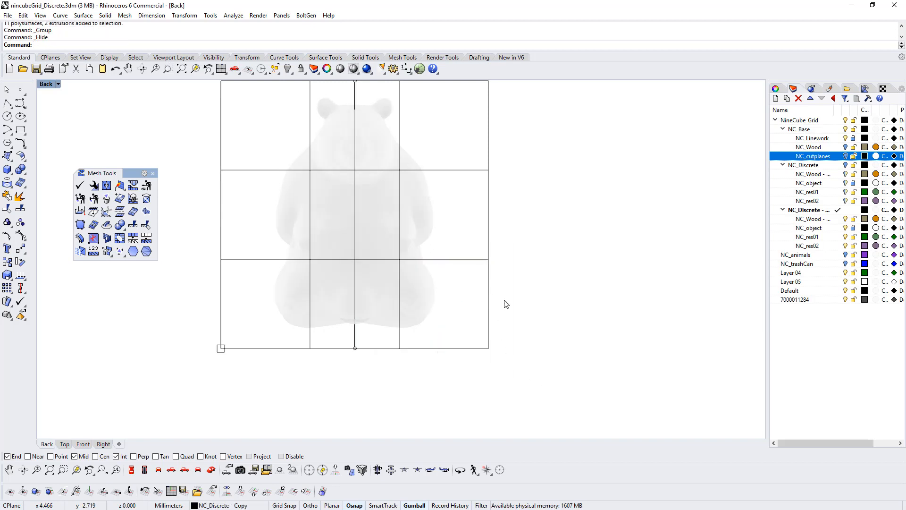
- Show all hidden objects, then hide the framework pieces in the cube's bottom and top layers
right_click(287, 68)
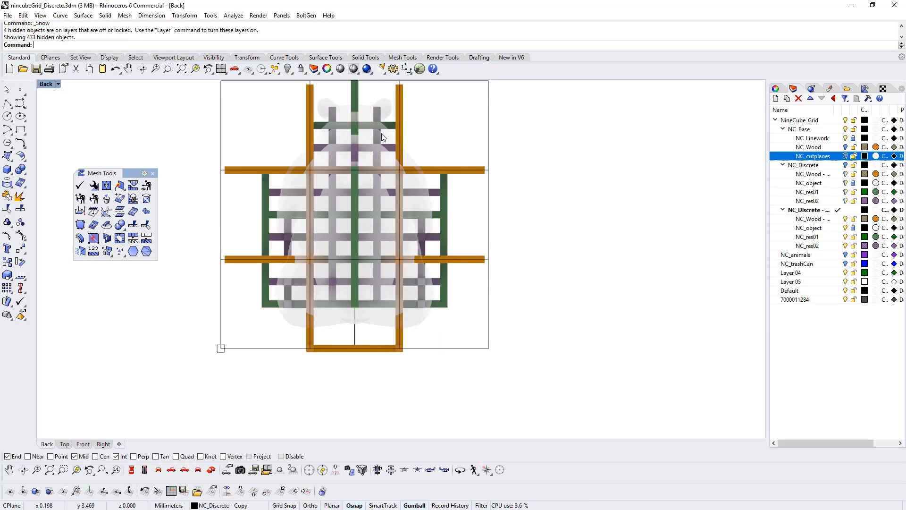
click(323, 350)
key(Escape)
drag(202, 261, 607, 366)
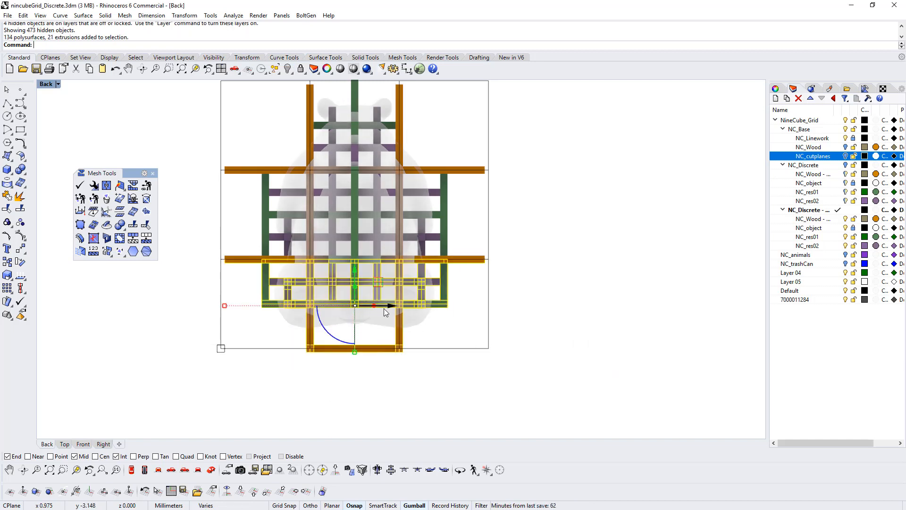
key(ctrl+h)
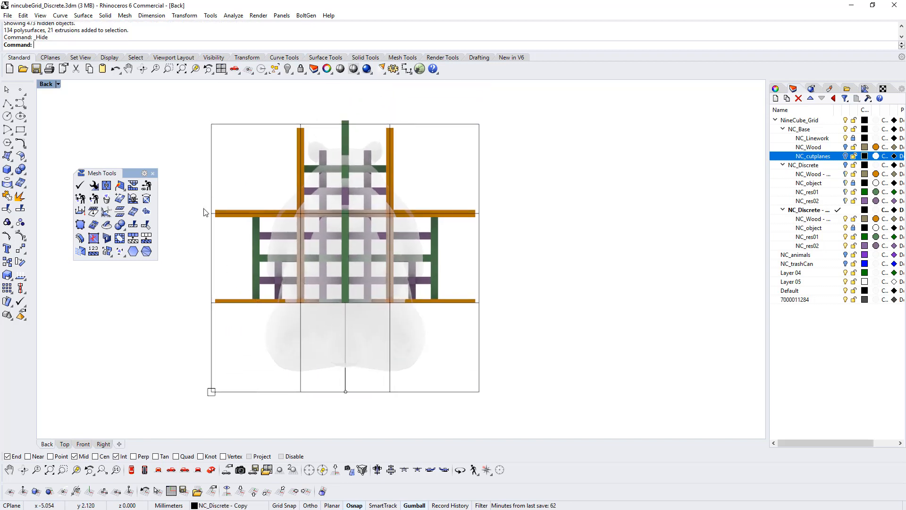
click(387, 166)
key(ctrl+h)
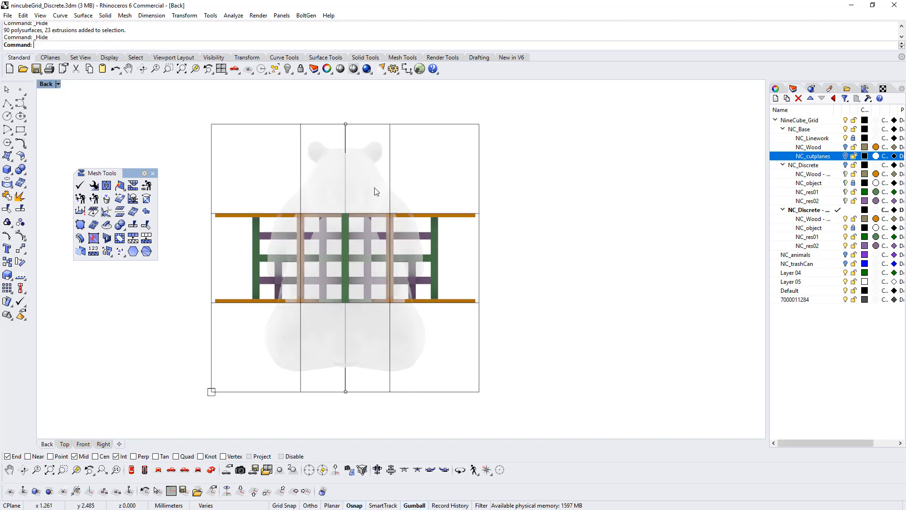
- Ungroup the middle-layer framework pieces, then group and hide its left column as seen from the back
drag(194, 190, 305, 318)
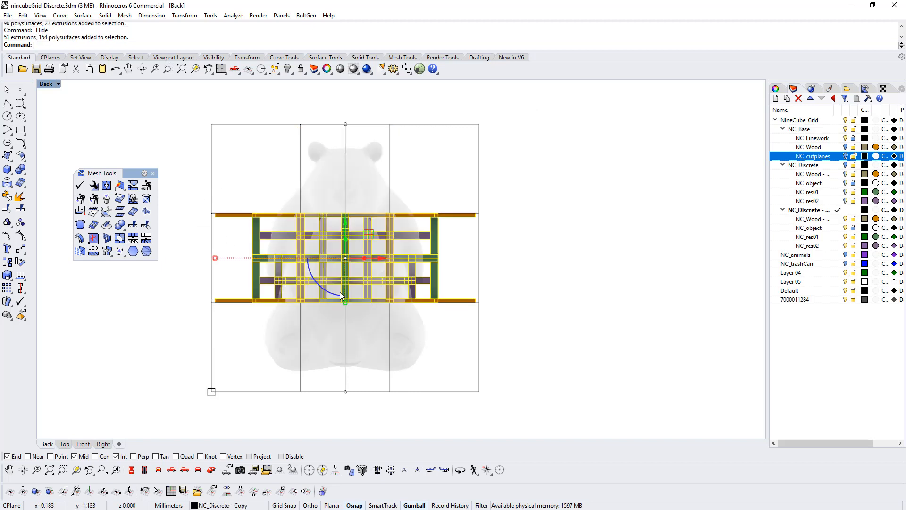
key(ctrl+shift+g)
drag(186, 184, 302, 326)
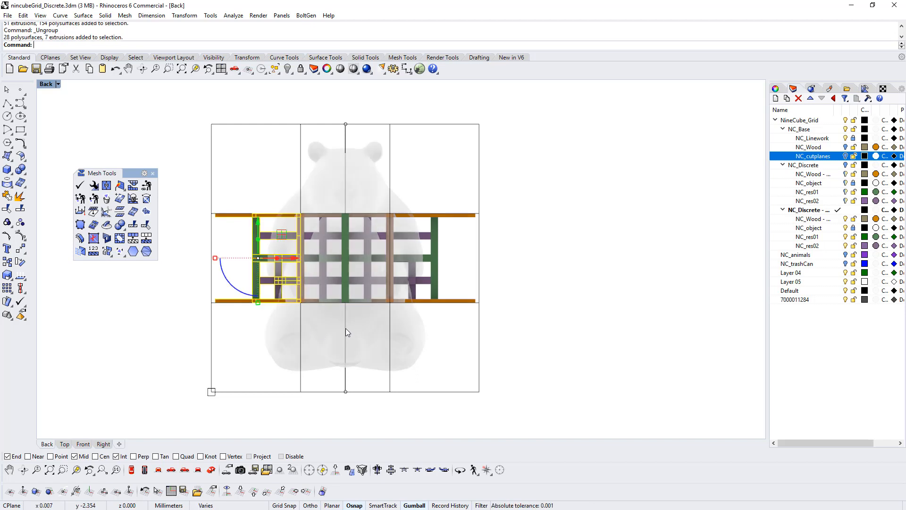
key(ctrl+g)
key(ctrl+h)
- Group and hide the framework pieces in the middle layer's central column
drag(275, 189, 393, 319)
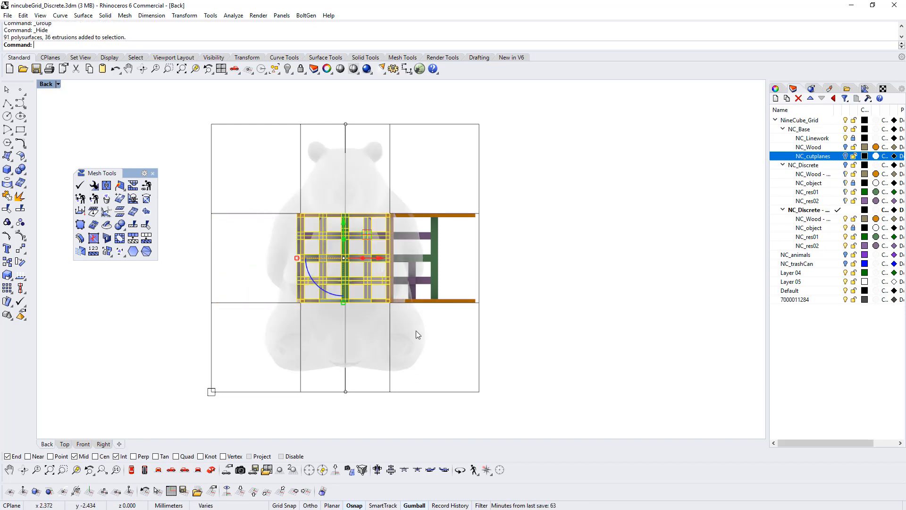
key(ctrl+g)
key(ctrl+h)
- Show the middle layer's remaining right column in the Left view, then group and hide its cell behind the bear's back
drag(368, 192, 526, 326)
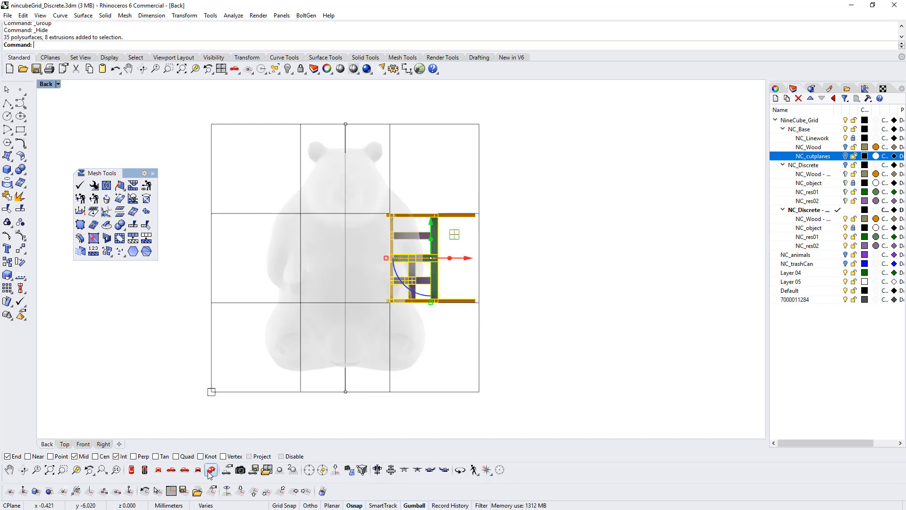
click(184, 471)
drag(189, 173, 353, 317)
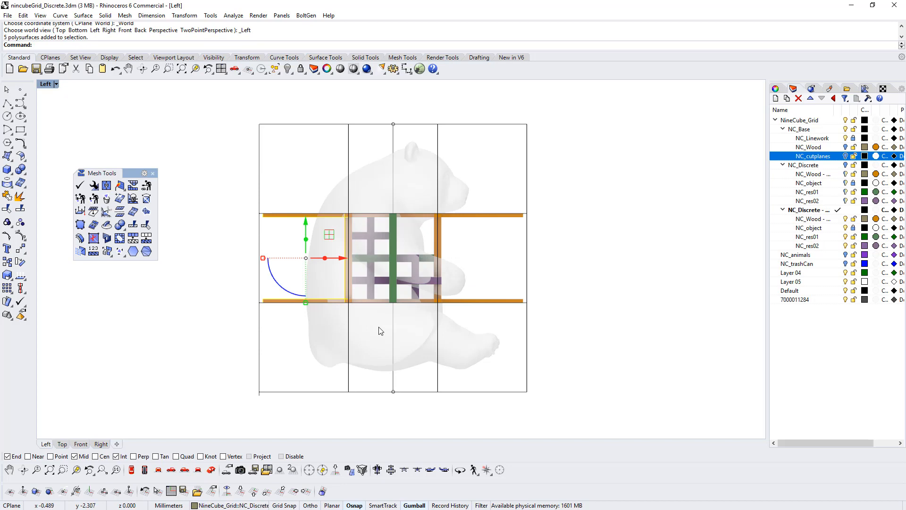
key(ctrl+g)
key(ctrl+h)
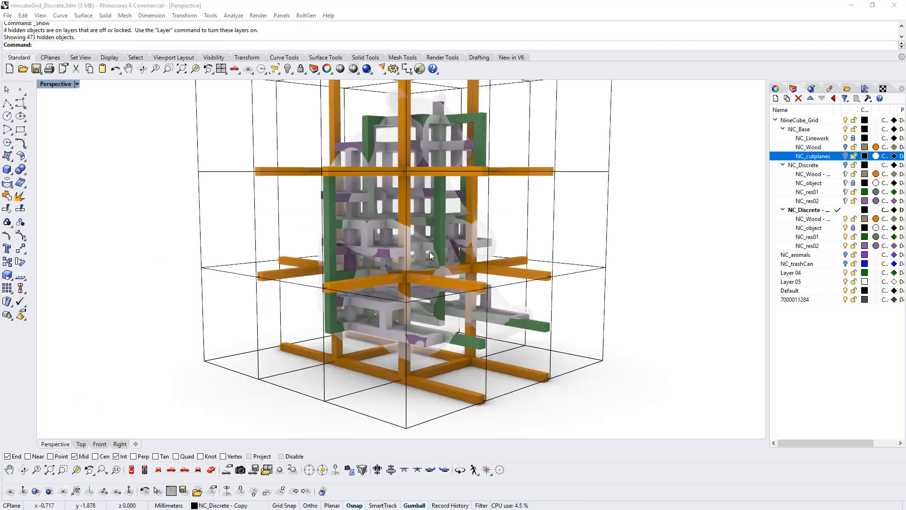
- Check the framework's cell groups in the Perspective view by selecting several from different sides, and clear the selection
right_drag(430, 251, 381, 302)
scroll(437, 251, down, 2)
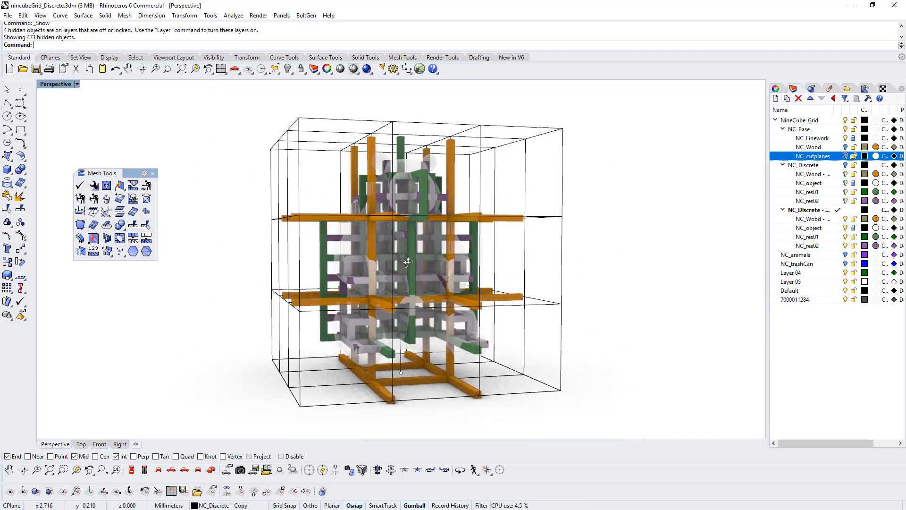
click(440, 269)
click(476, 269)
click(480, 319)
click(399, 349)
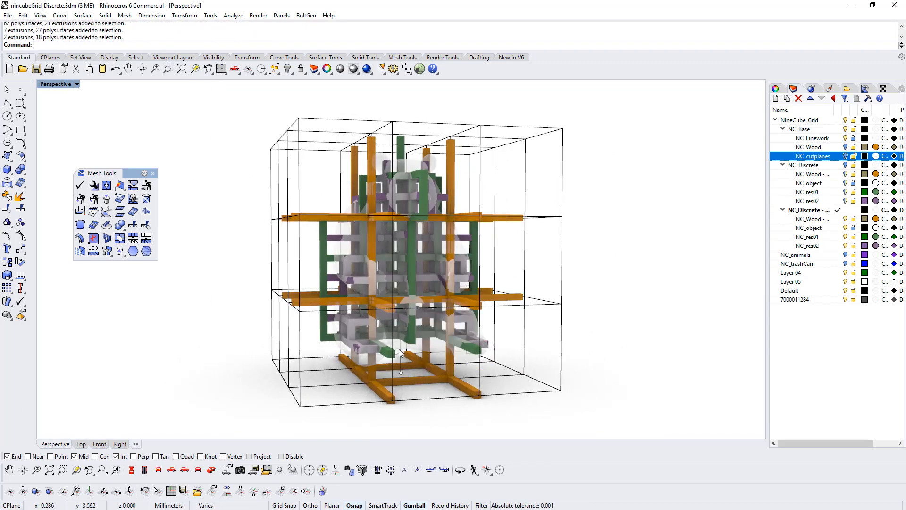
click(362, 367)
click(348, 369)
right_drag(269, 360, 324, 375)
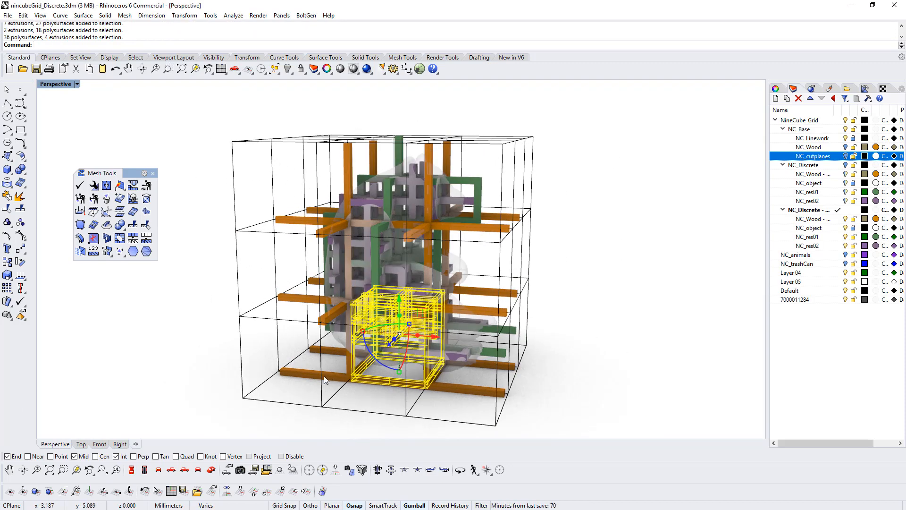
click(324, 375)
click(312, 274)
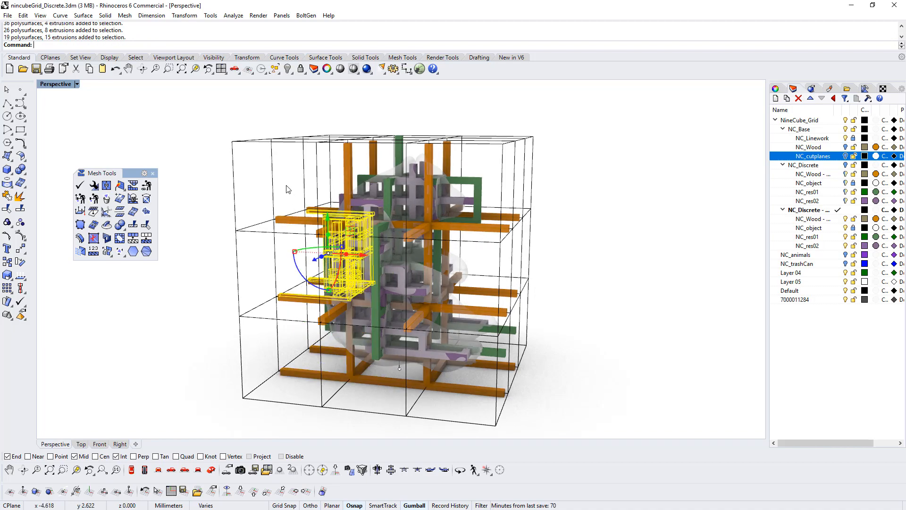
click(284, 218)
click(285, 208)
right_drag(285, 210, 447, 207)
click(524, 217)
click(592, 188)
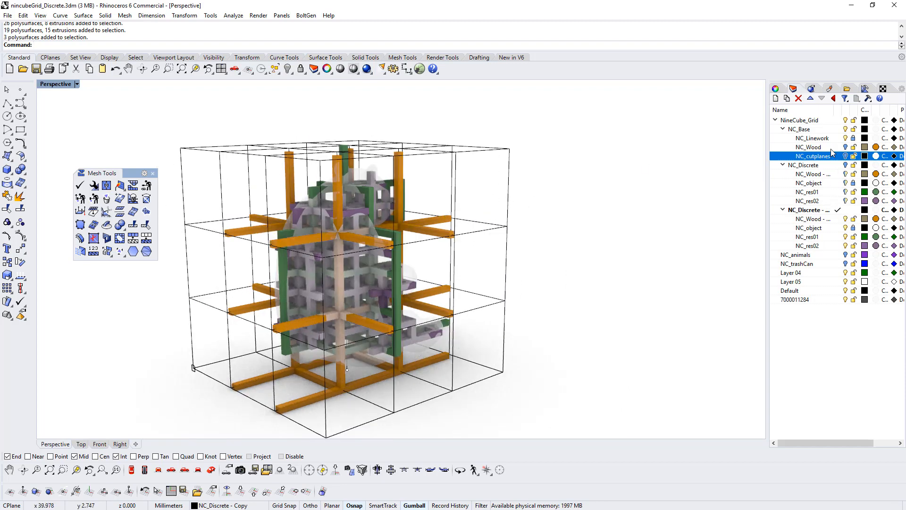
click(810, 129)
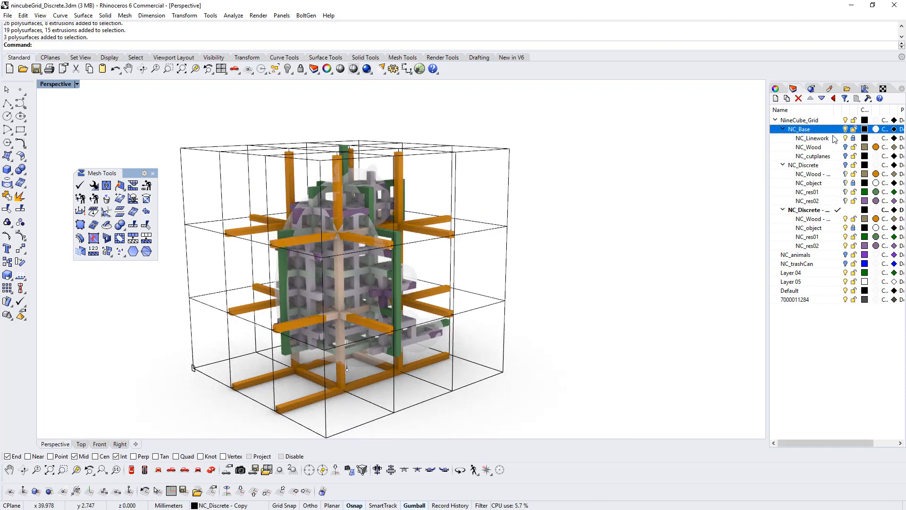
right_click(808, 129)
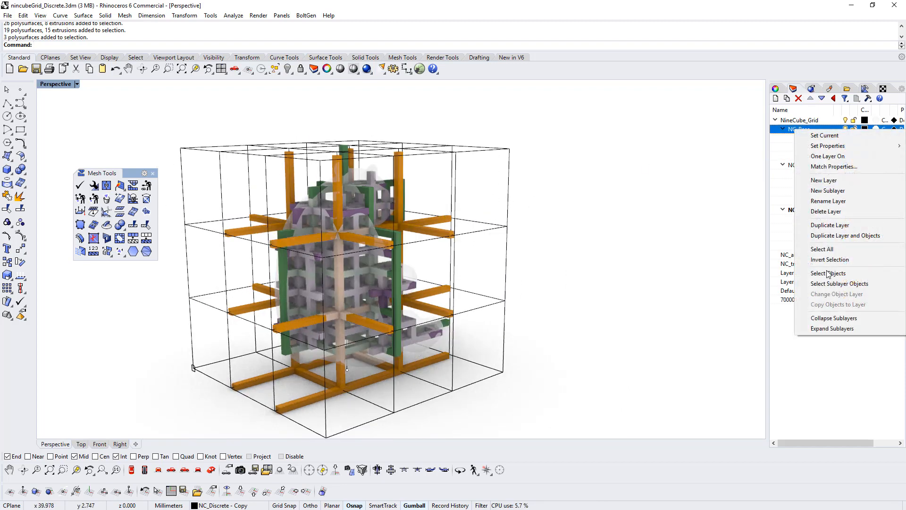
click(835, 235)
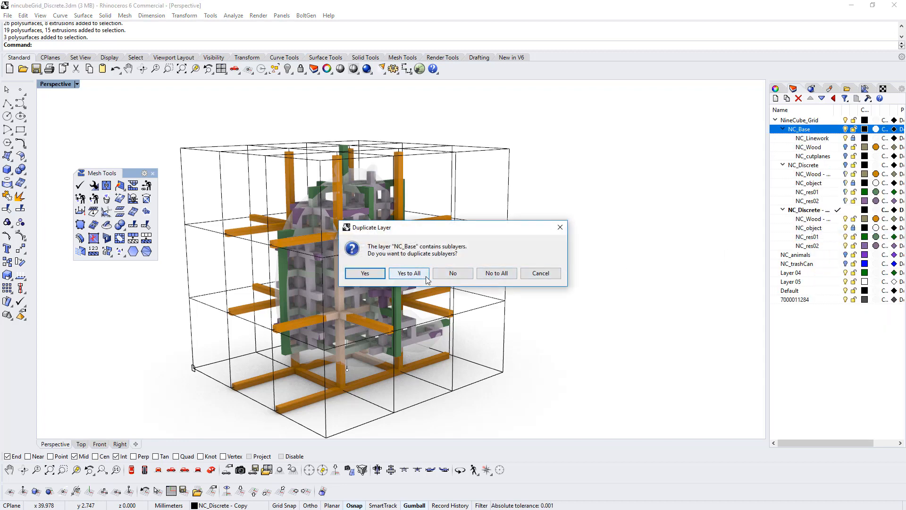
click(541, 275)
- Duplicate the NC_Wood layer together with its objects and make the copy the current layer
click(819, 148)
right_click(819, 148)
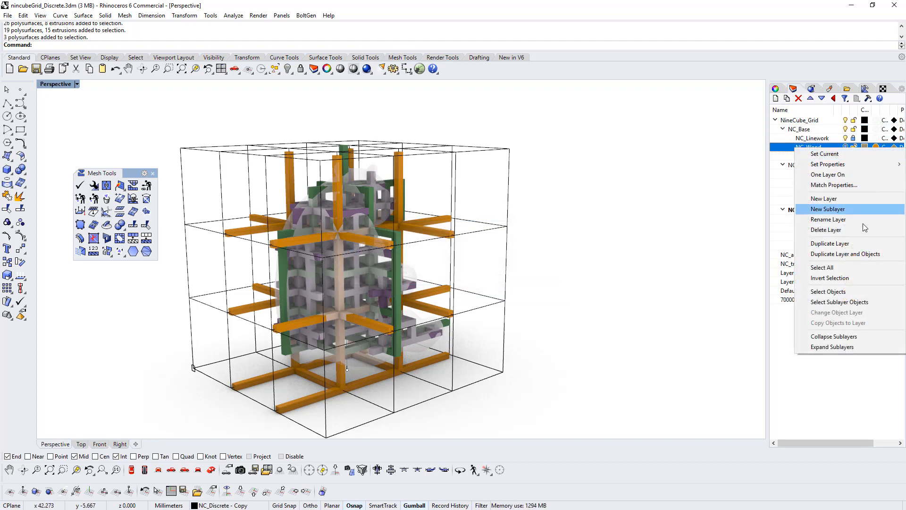
click(845, 254)
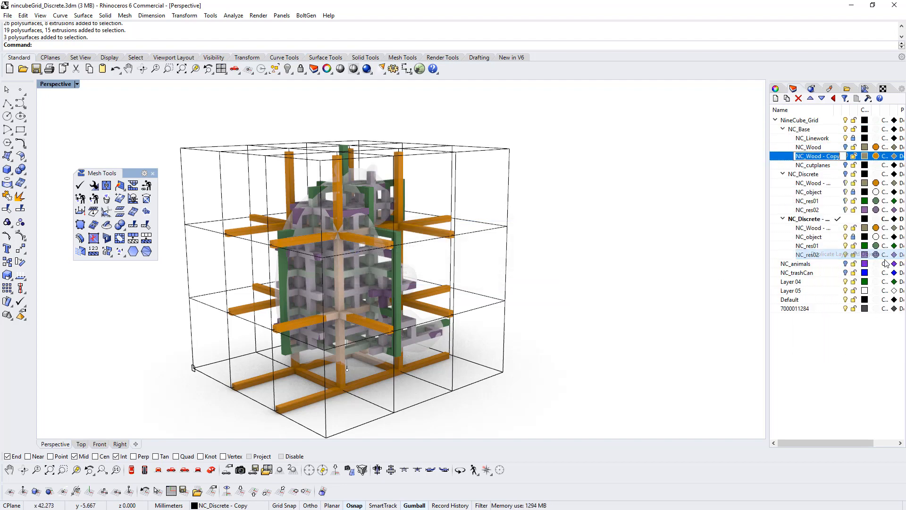
click(829, 157)
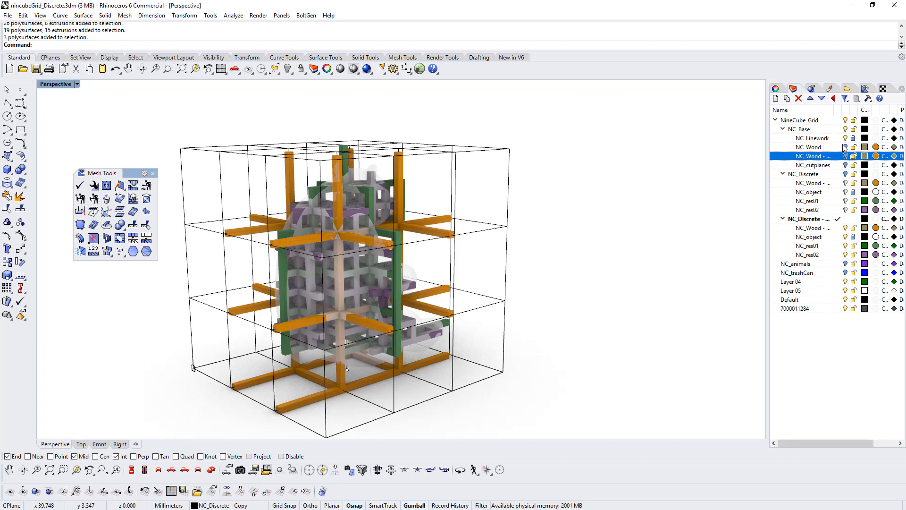
click(838, 156)
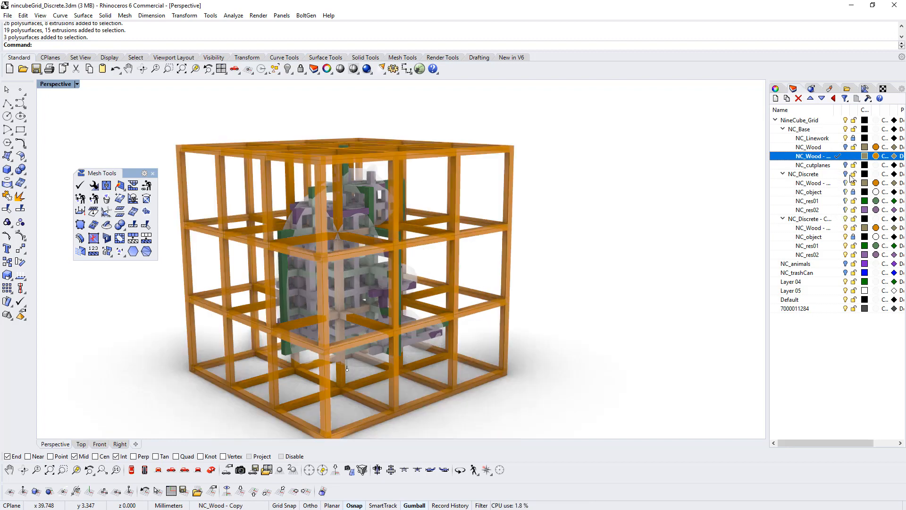
- Hide the NC_Discrete - Copy layer and show the NC_cutplanes layer around the copied wood frame
click(846, 218)
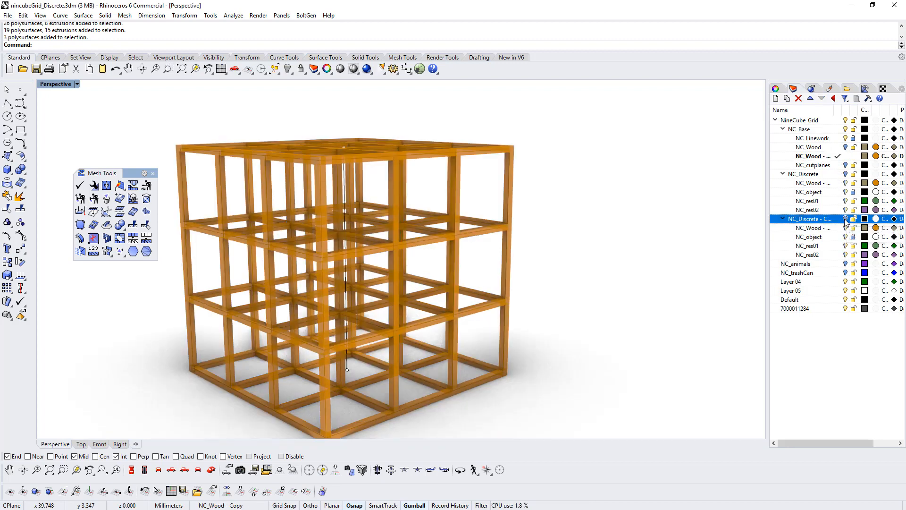
right_drag(505, 283, 452, 247)
scroll(472, 247, down, 2)
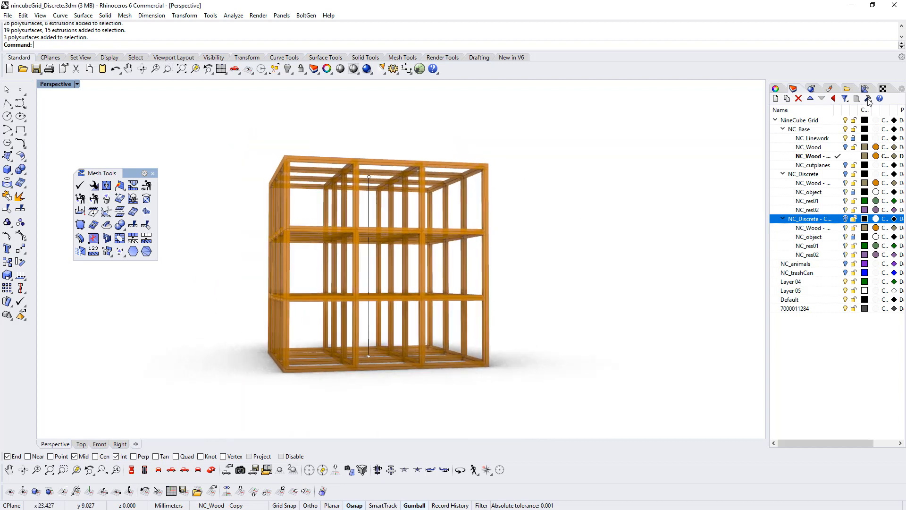
click(845, 165)
scroll(546, 227, up, 3)
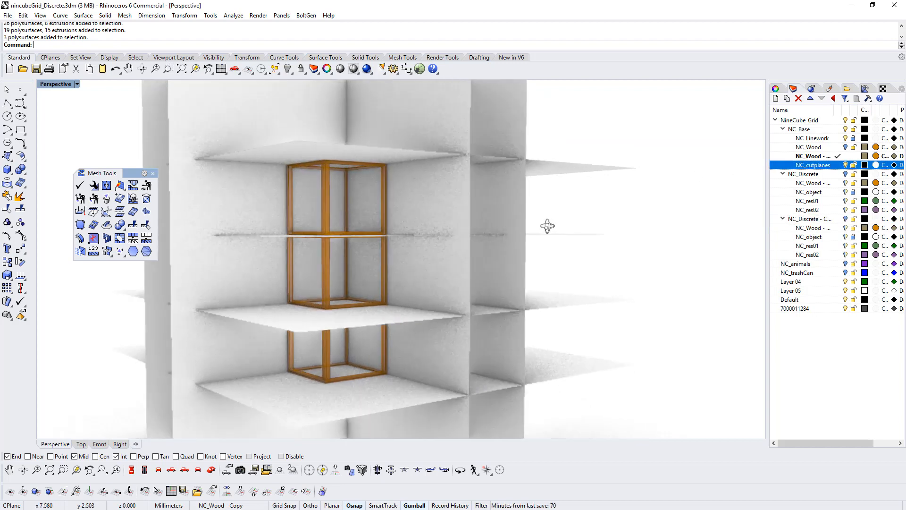
right_drag(546, 227, 534, 234)
right_drag(285, 277, 267, 271)
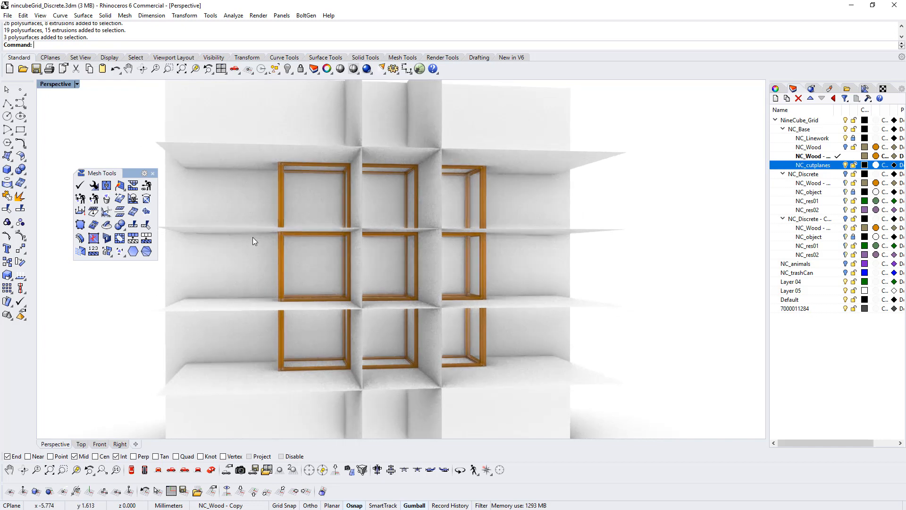
shift+right_drag(248, 241, 312, 231)
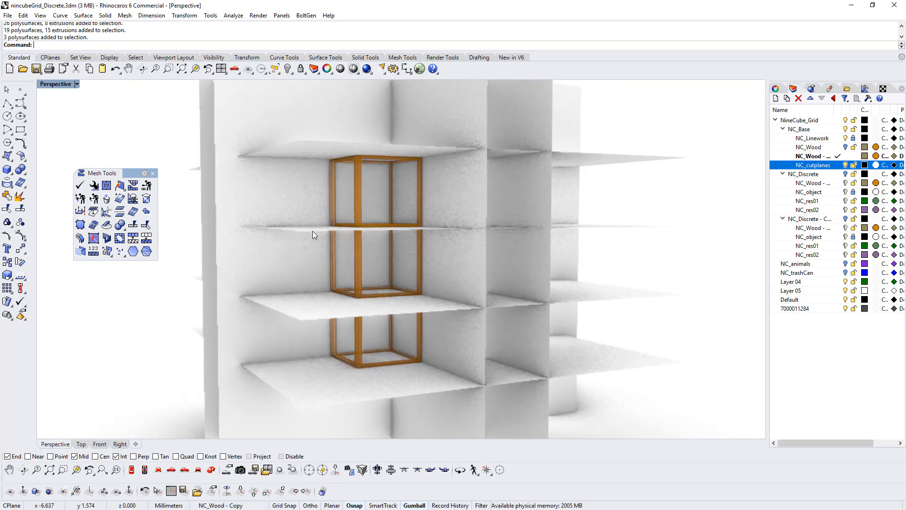
- Split the whole NC_Wood - Copy frame using all the vertical and horizontal cut planes as cutting objects
scroll(313, 231, down, 6)
drag(225, 164, 443, 321)
right_drag(443, 320, 227, 262)
click(22, 209)
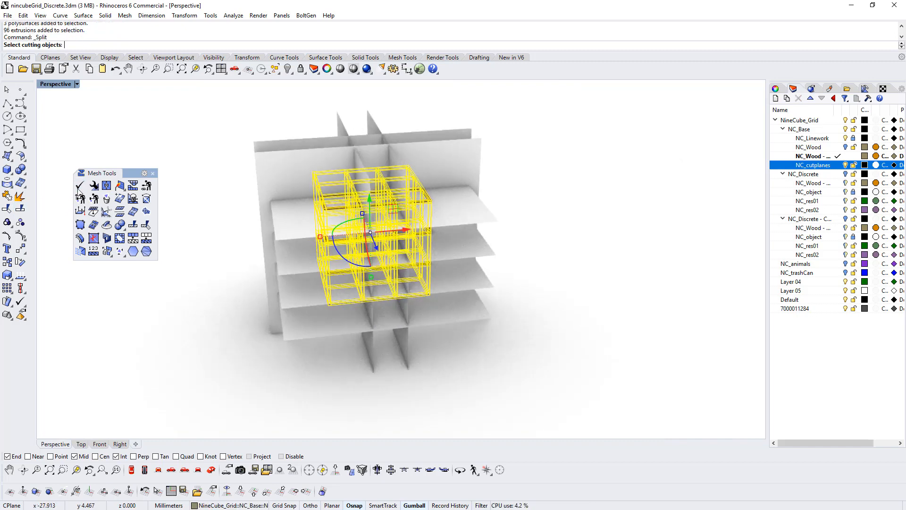
right_drag(474, 176, 464, 156)
drag(515, 122, 289, 162)
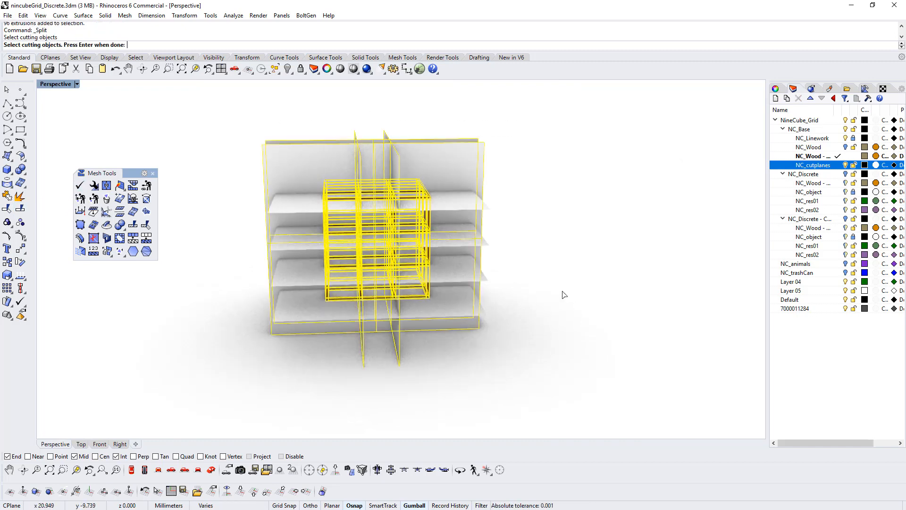
drag(587, 325, 457, 180)
key(Return)
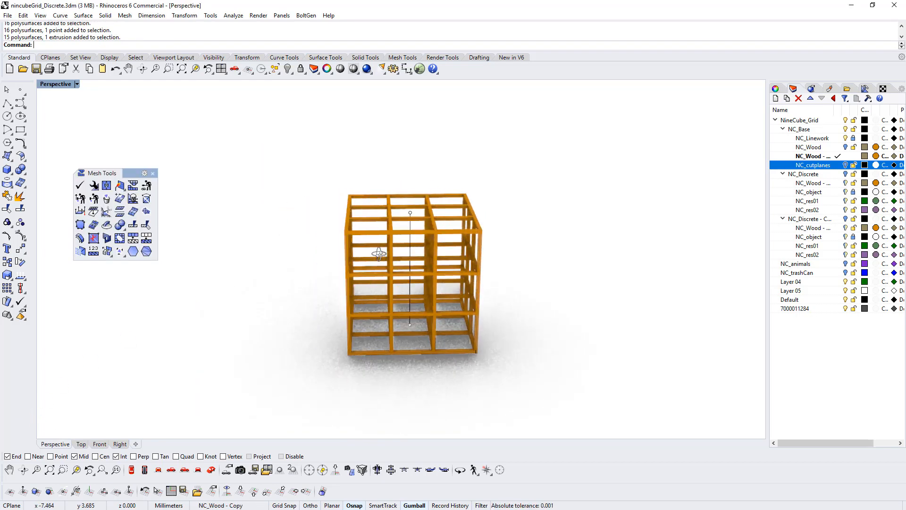
- Check the split wood frame's cell groups by selecting several of them in the Perspective view
scroll(399, 252, down, 5)
right_drag(399, 252, 380, 287)
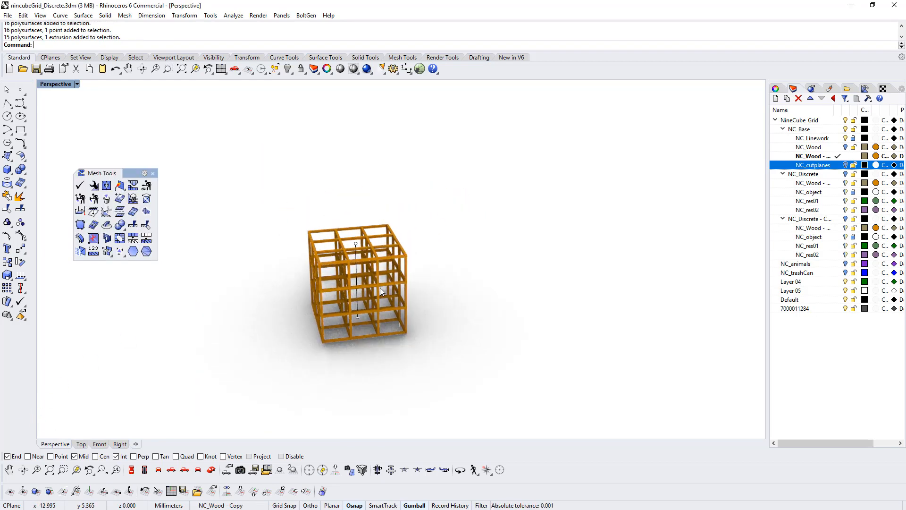
scroll(380, 288, up, 8)
click(397, 276)
click(378, 352)
click(466, 356)
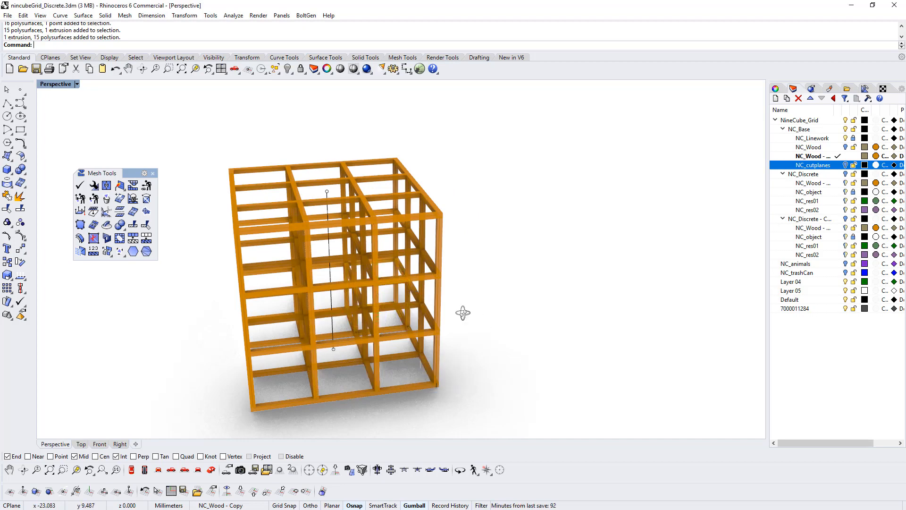
- Select the entire split wood frame and move it along the X axis, clear of the grid linework
right_drag(463, 312, 296, 348)
scroll(426, 313, down, 4)
shift+right_drag(426, 314, 341, 293)
right_drag(439, 271, 338, 257)
drag(301, 159, 494, 341)
shift+right_drag(487, 277, 406, 271)
click(378, 258)
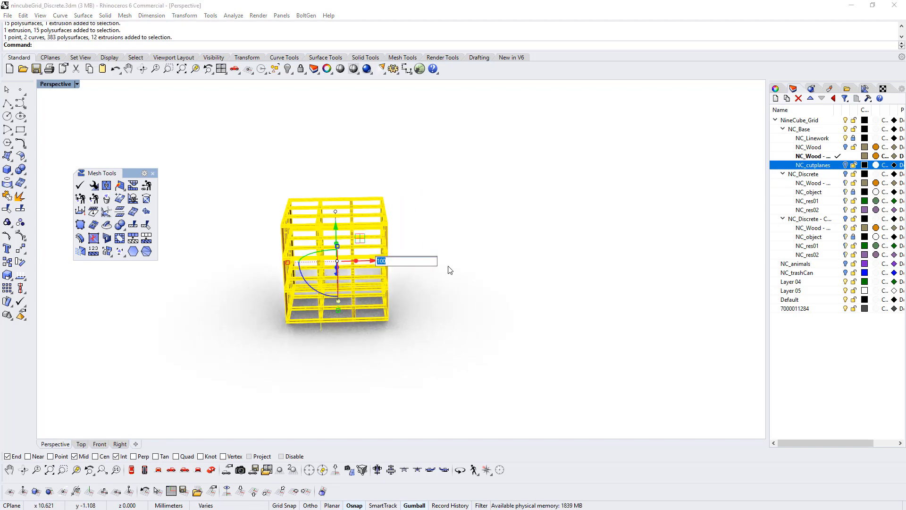
text(2)
key(Return)
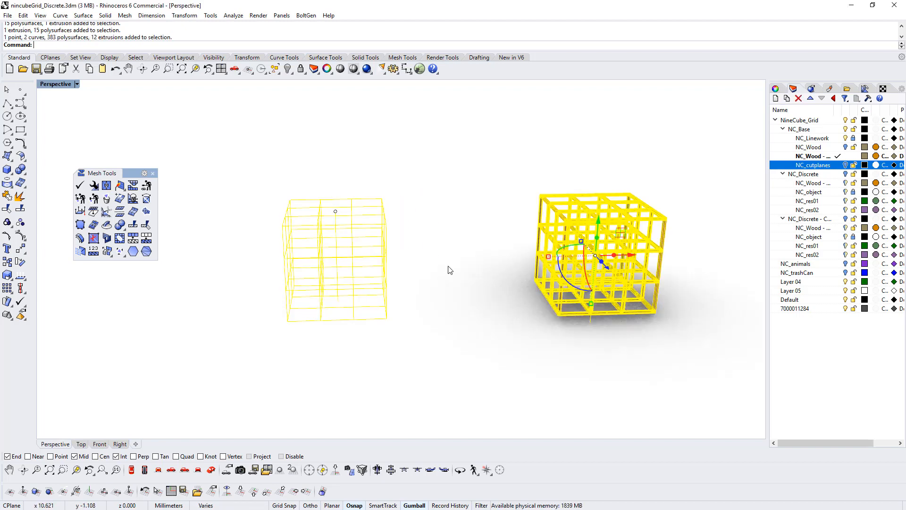
- Clear the selection and delete the stray curve sticking out beneath the moved wood frame
click(480, 277)
right_drag(480, 277, 454, 264)
shift+right_drag(538, 278, 456, 260)
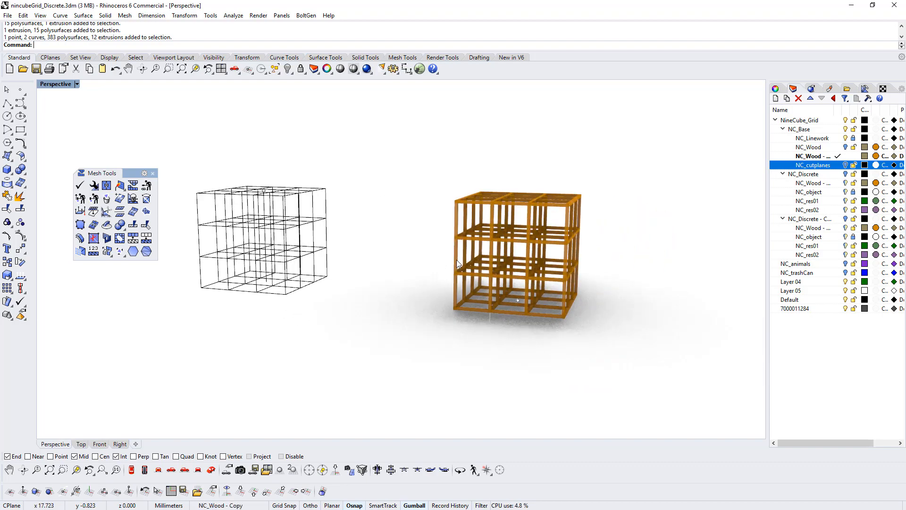
scroll(520, 297, up, 2)
right_drag(520, 296, 525, 316)
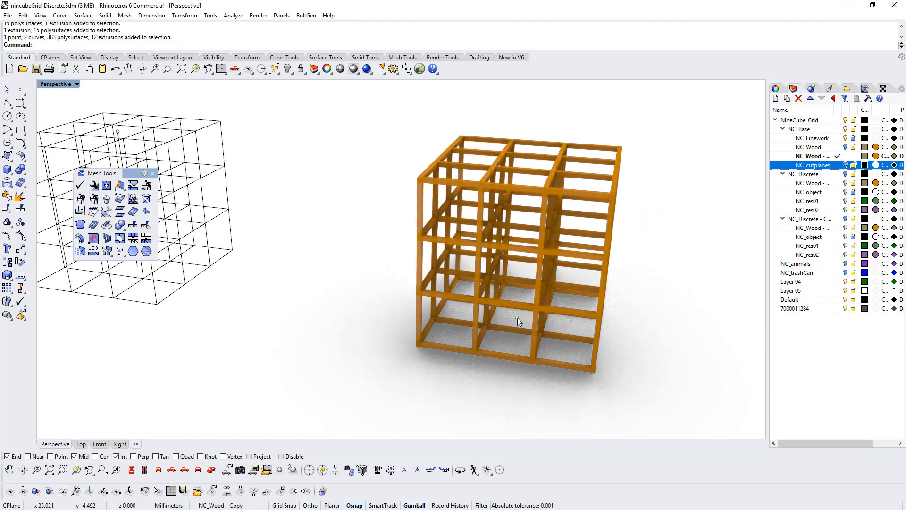
right_drag(466, 344, 500, 330)
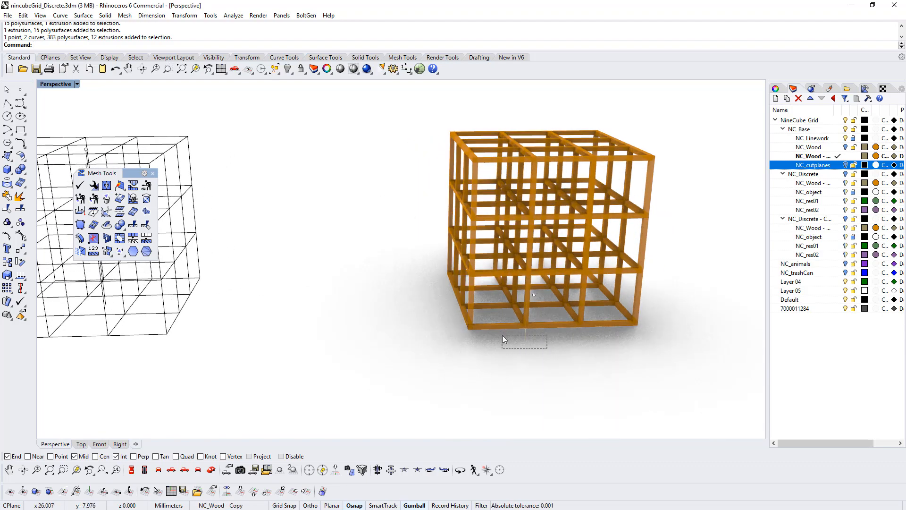
click(525, 336)
key(Delete)
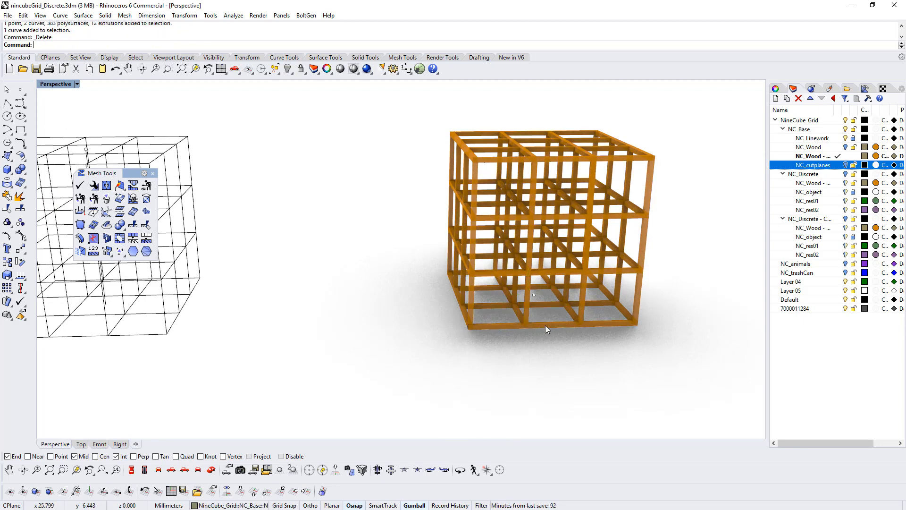
- Show the NC_Discrete - Copy layer with its pieces inside the grid linework
scroll(545, 325, down, 4)
right_drag(503, 289, 517, 289)
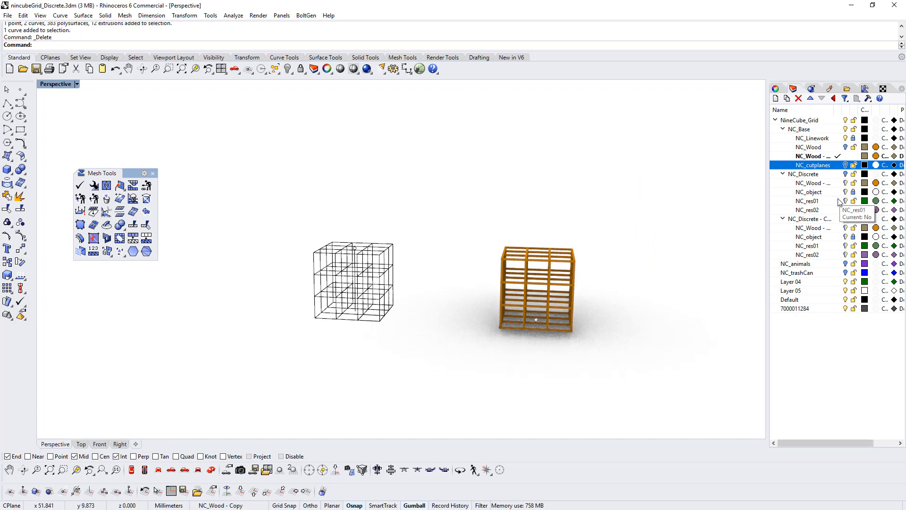
click(847, 220)
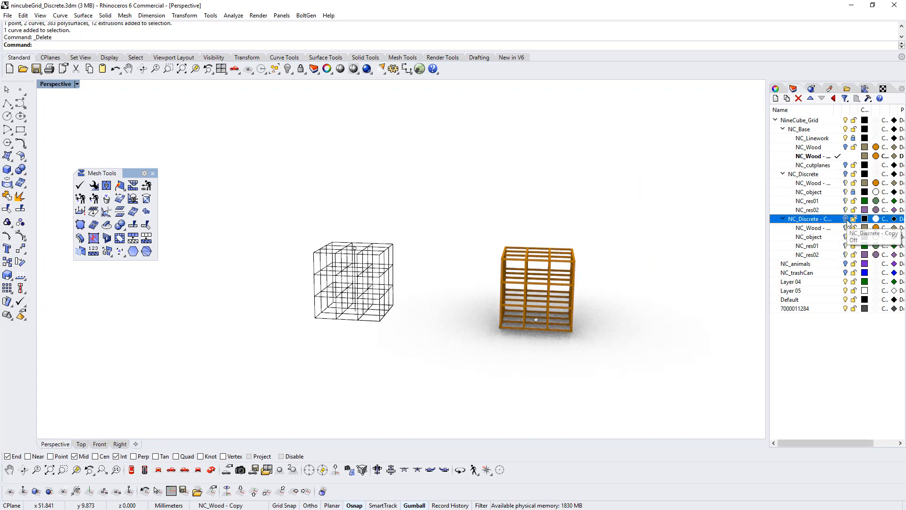
click(846, 220)
scroll(359, 296, up, 5)
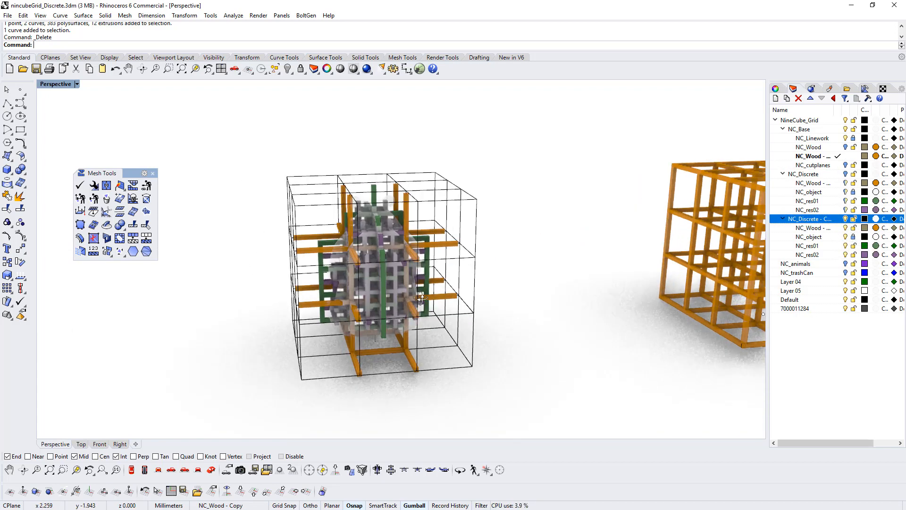
scroll(395, 276, down, 5)
- Move all the NC_Discrete - Copy pieces 50 along the X axis, past the split wood frame
drag(310, 197, 478, 377)
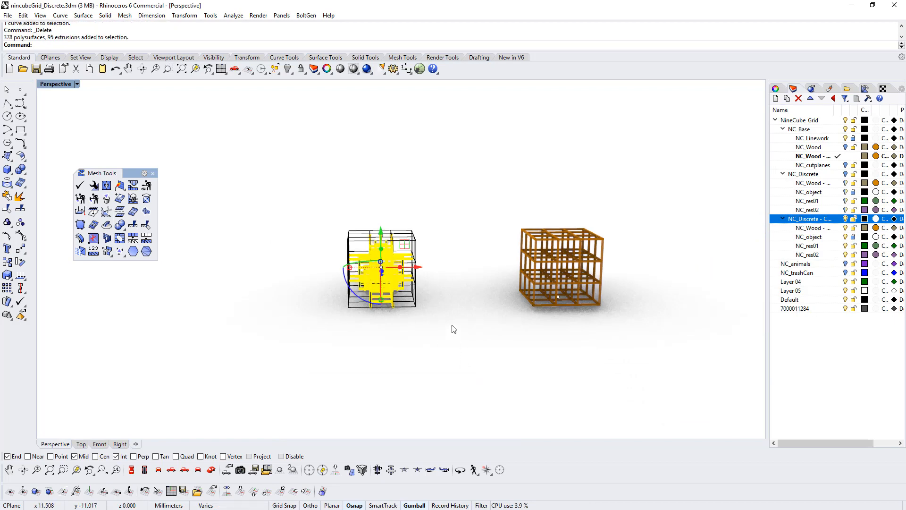
click(418, 267)
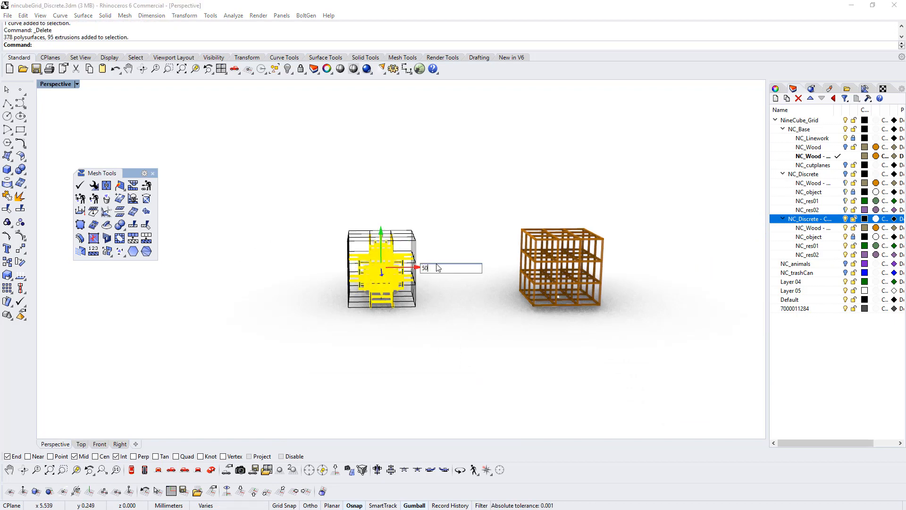
key(Return)
click(431, 249)
shift+right_drag(431, 249, 347, 280)
shift+right_drag(484, 241, 452, 225)
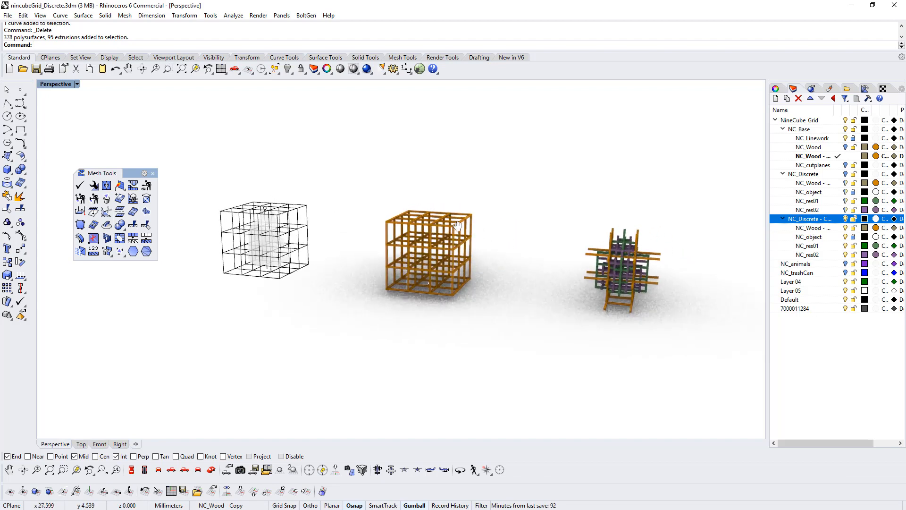
right_drag(335, 230, 344, 242)
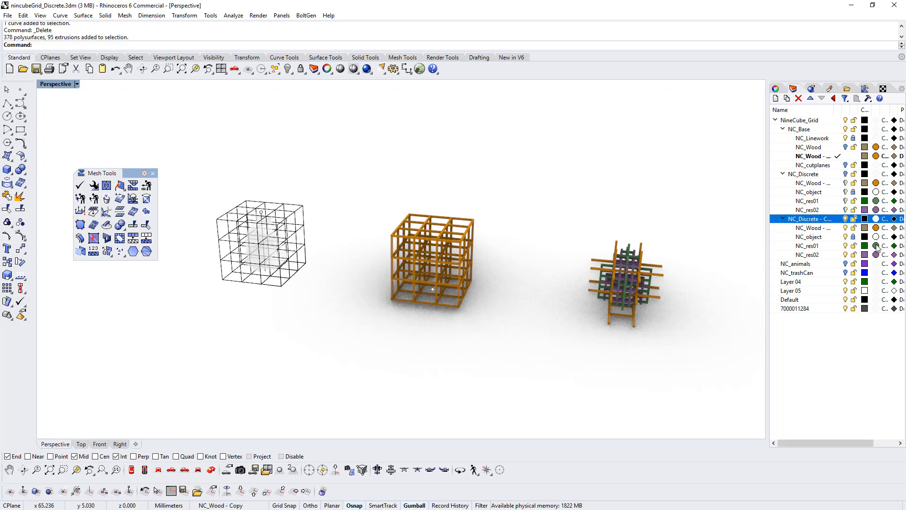
- Delete the NC_object layer under NC_Discrete - Copy together with its object
double_click(808, 236)
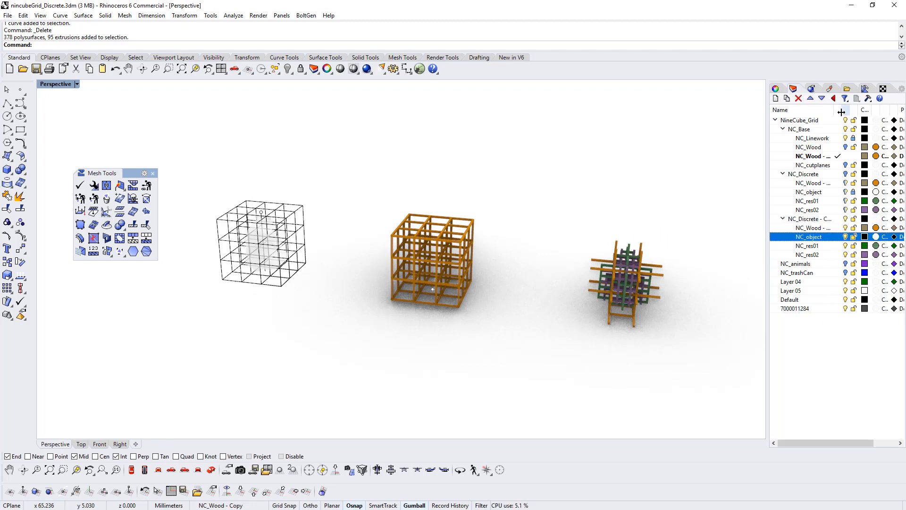
click(798, 98)
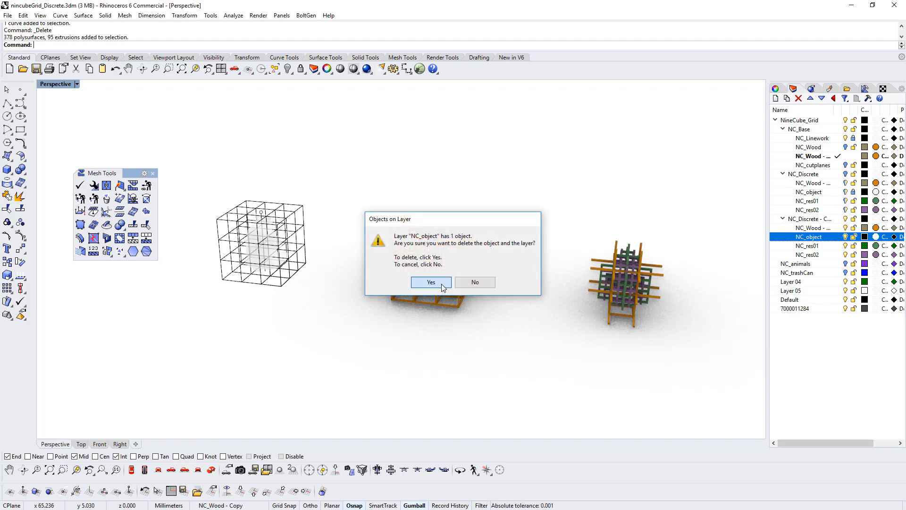
click(431, 281)
- Collapse NC_Discrete and move it above NC_Base, and move NC_Wood - Copy down out of the NC_Base group
click(821, 220)
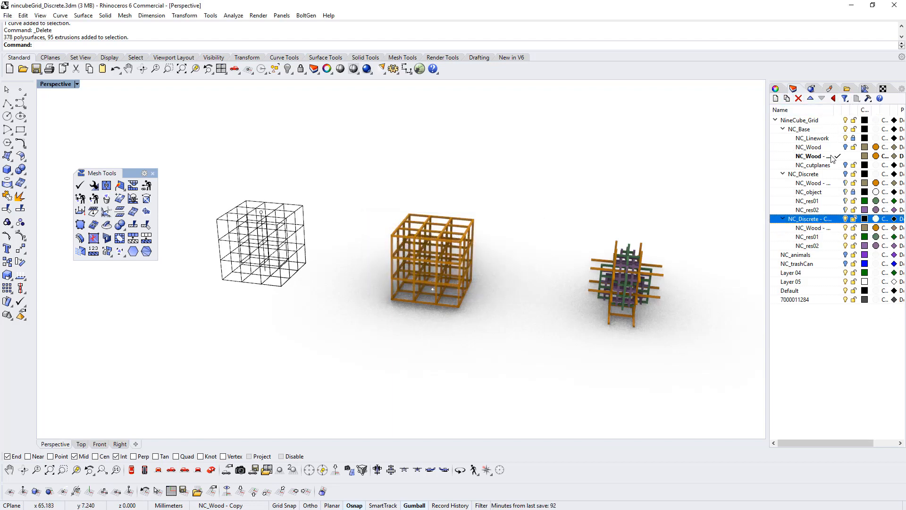
click(784, 175)
click(811, 98)
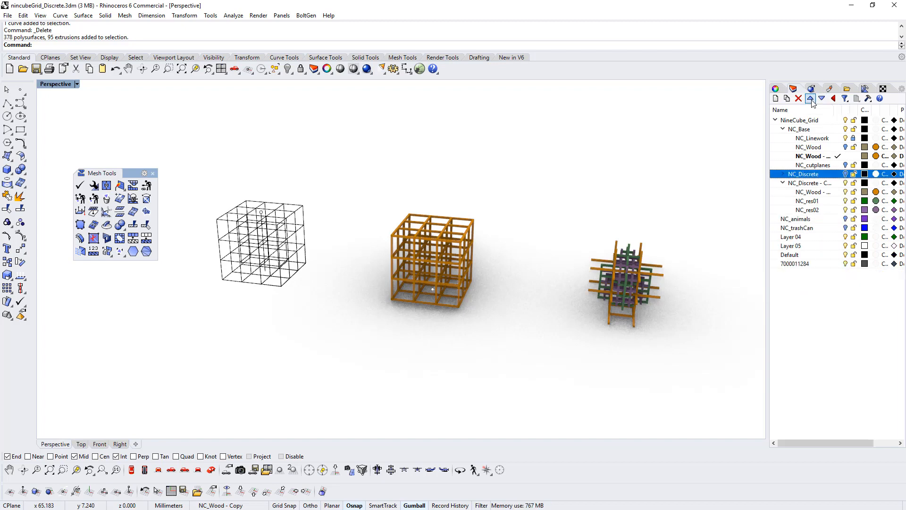
click(817, 166)
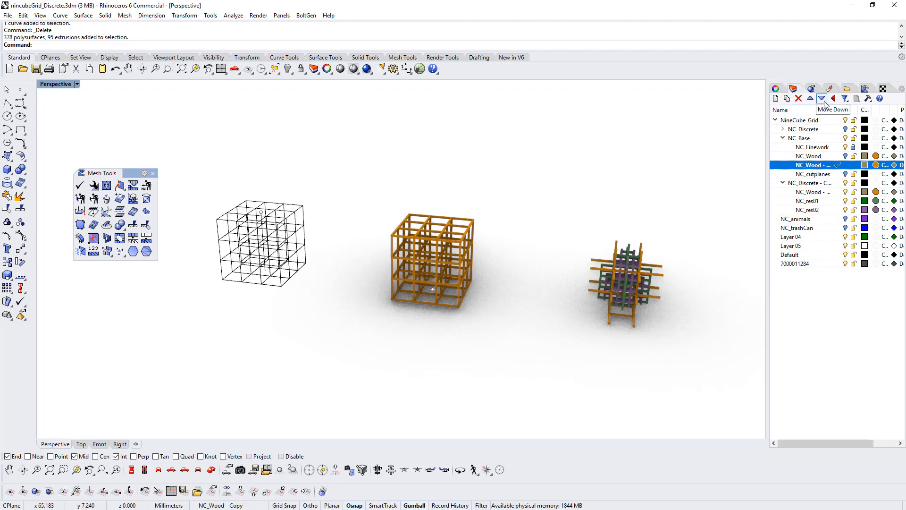
click(827, 100)
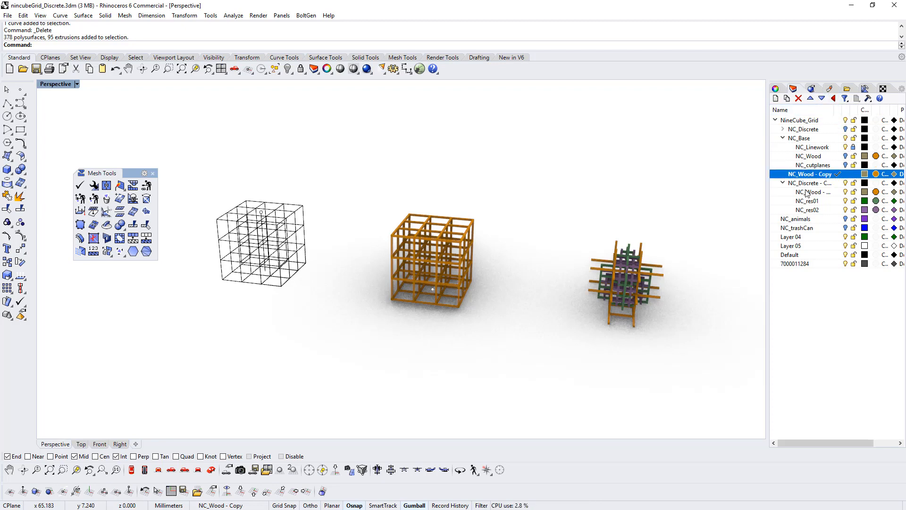
- Make Layer 04 the current layer and rename it NC_block
click(806, 227)
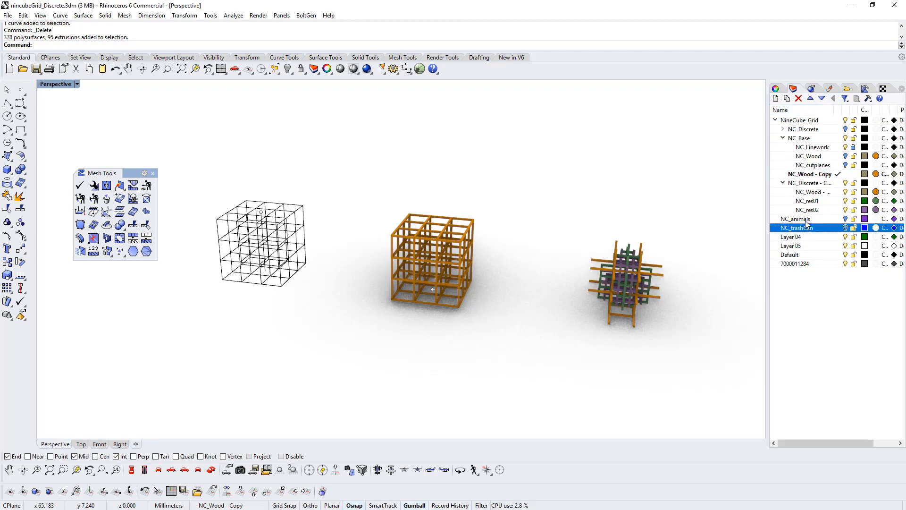
click(814, 220)
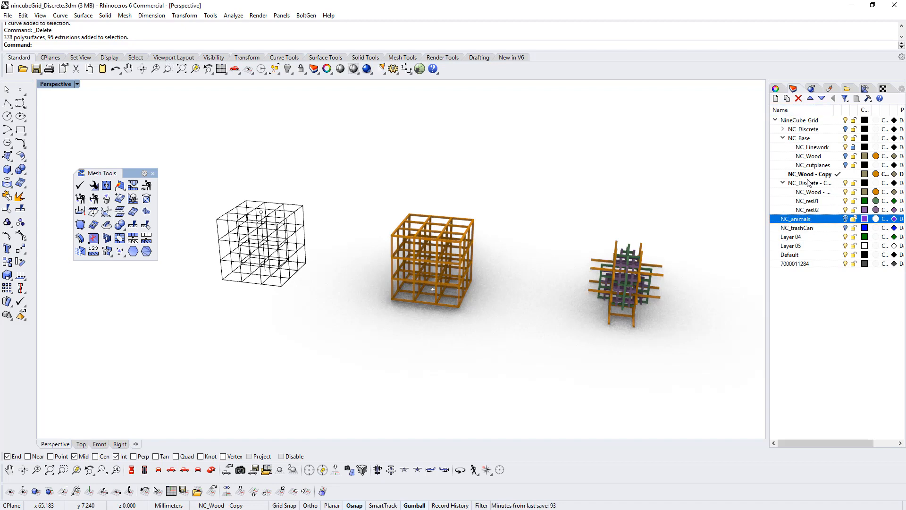
click(808, 238)
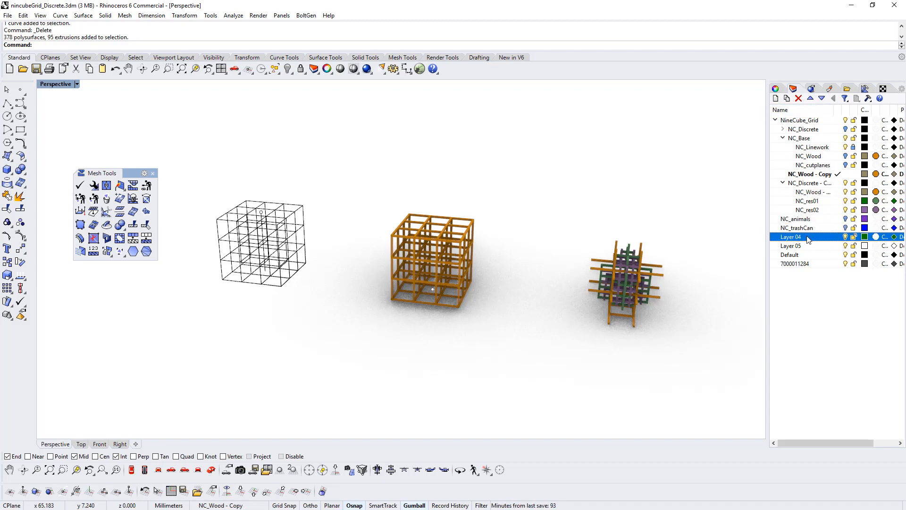
click(837, 237)
click(797, 239)
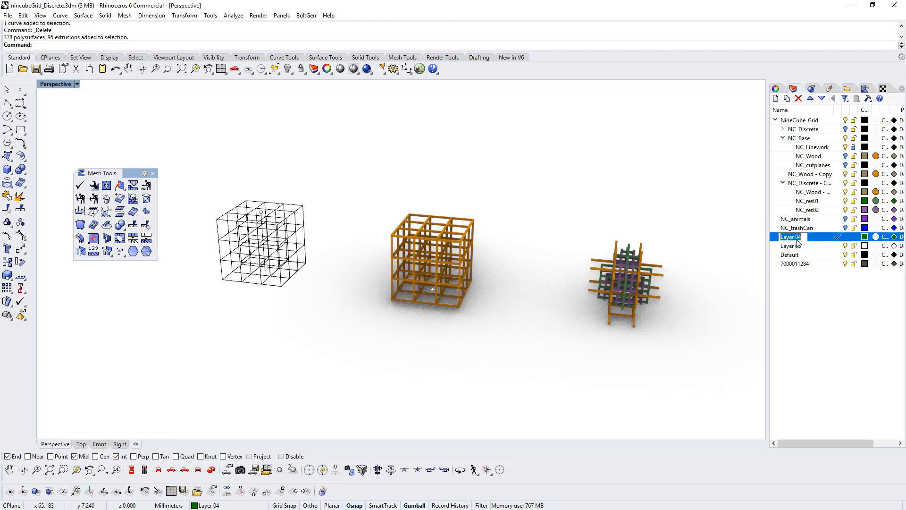
text(NC_block)
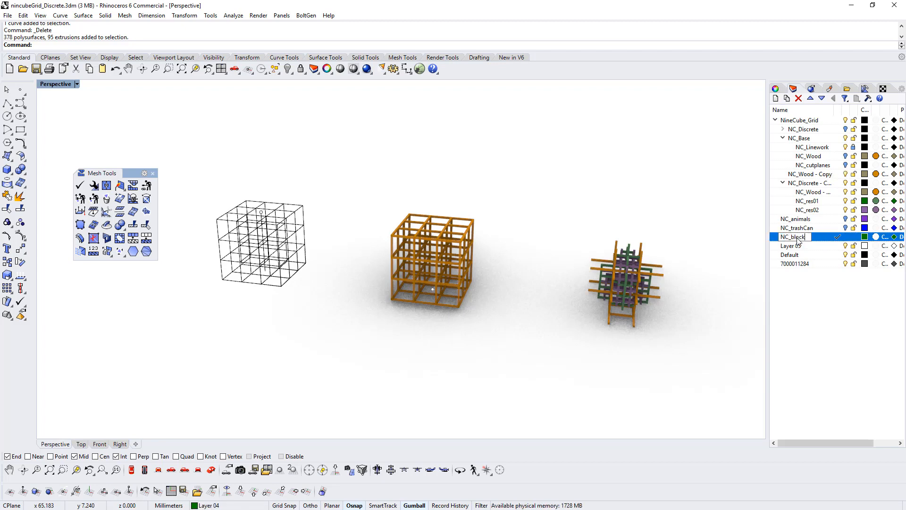
key(Return)
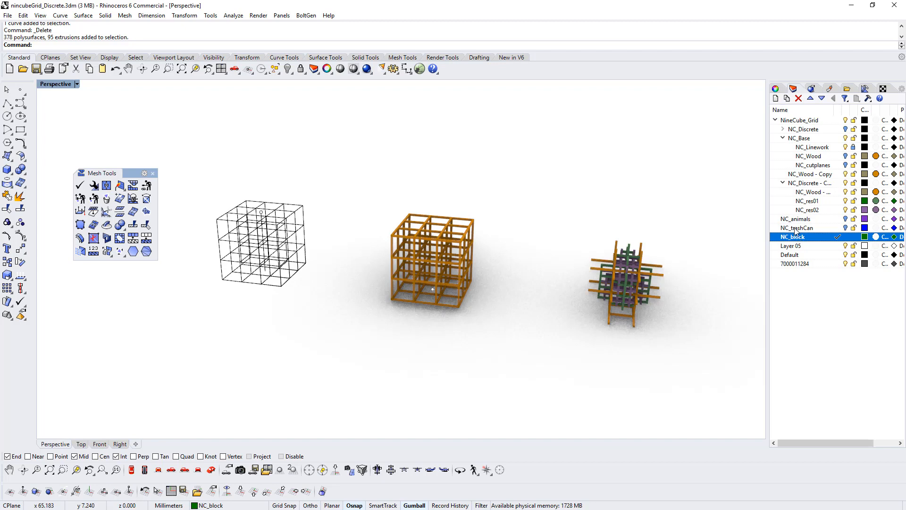
- Move the NC_Wood - Copy and NC_Discrete - Copy layers into NC_block as sublayers
click(814, 174)
ctrl+click(819, 183)
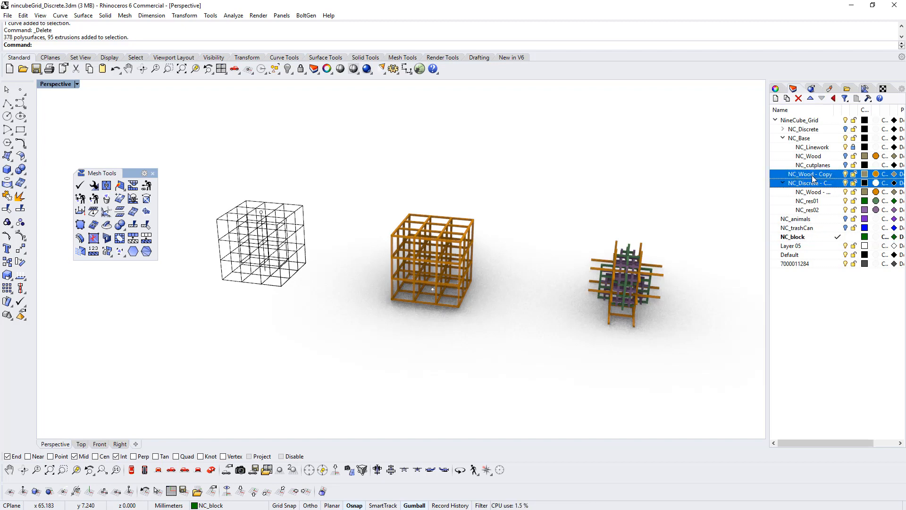
drag(819, 183, 805, 239)
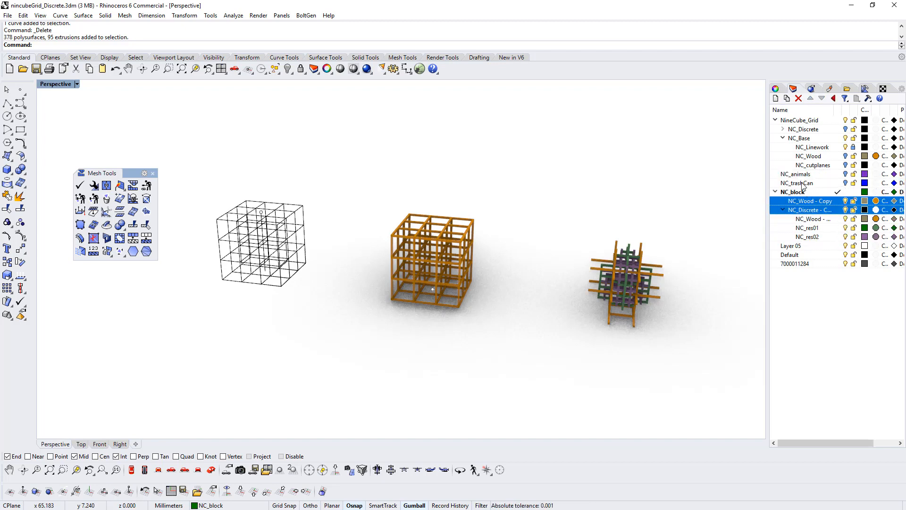
- Move the NC_animals layer under NC_block and turn it on
click(808, 183)
drag(804, 174, 807, 193)
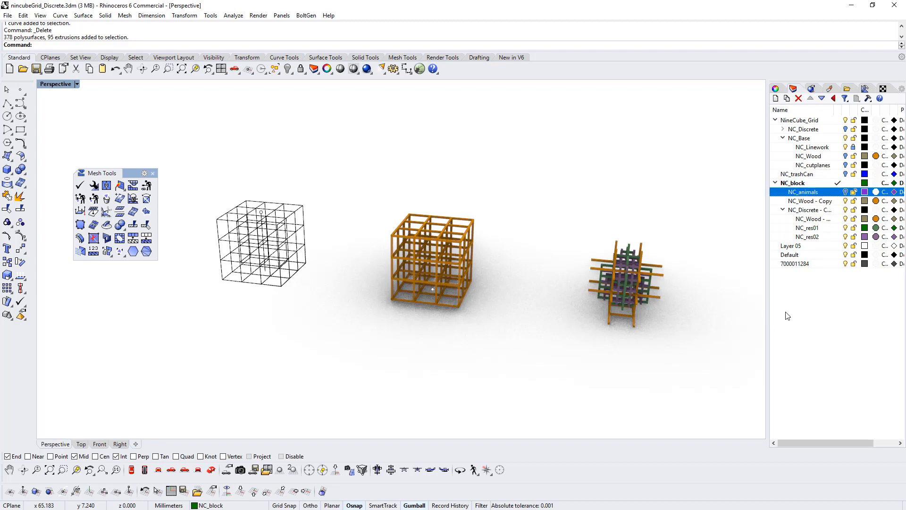
click(844, 192)
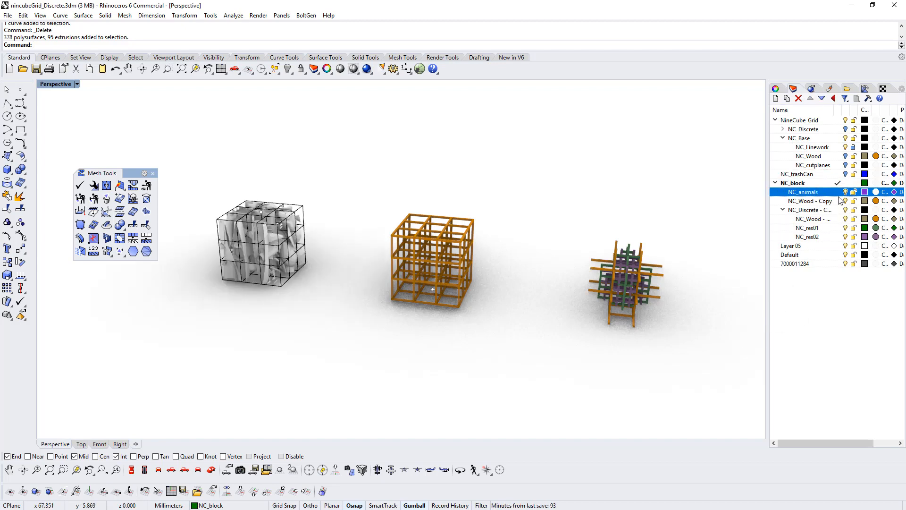
- Select the animal meshes inside the grid cube and duplicate the NC_animals layer together with its objects
right_drag(290, 268, 326, 271)
drag(205, 176, 321, 332)
right_click(814, 192)
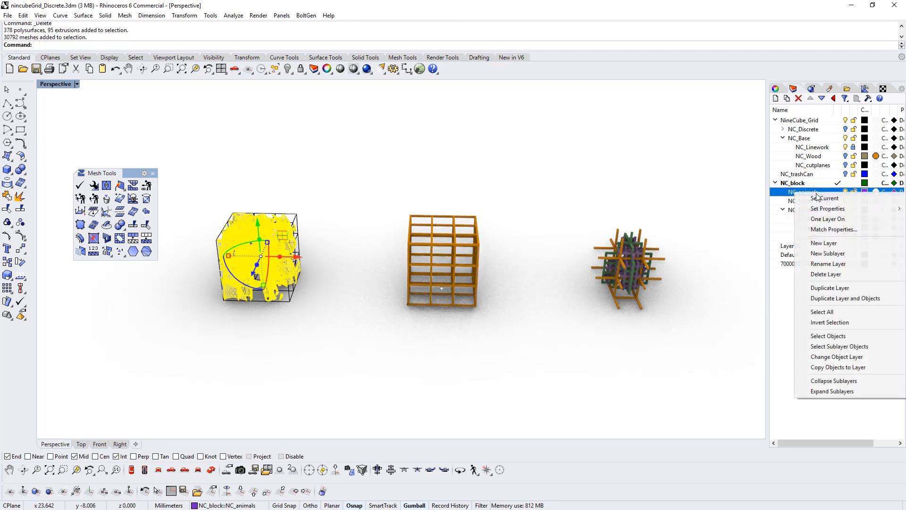
click(848, 299)
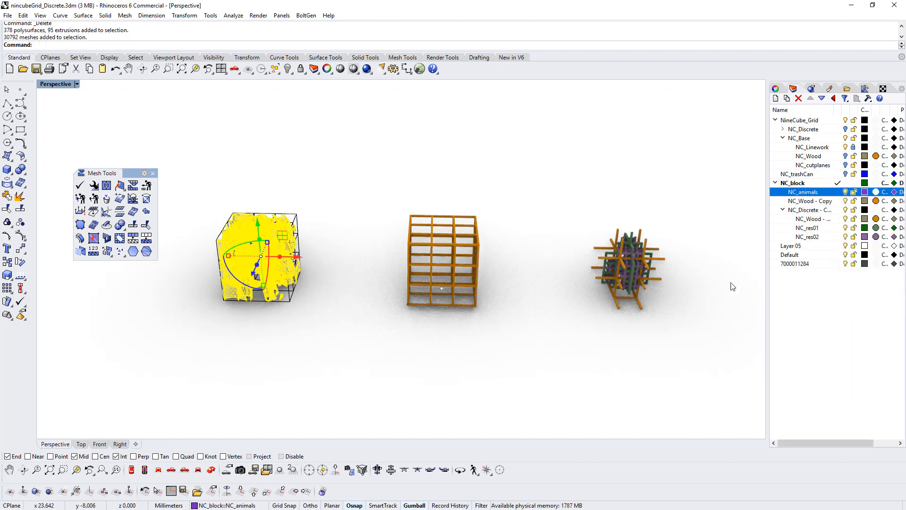
- Take the original NC_animals layer out of NC_block and nest NC_animals, NC_trashCan and NC_block under NineCube_Grid
click(805, 193)
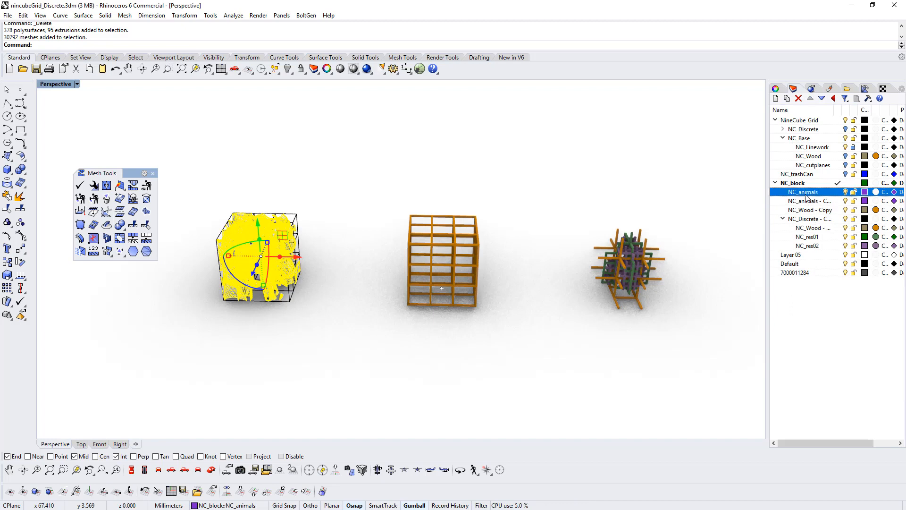
click(832, 99)
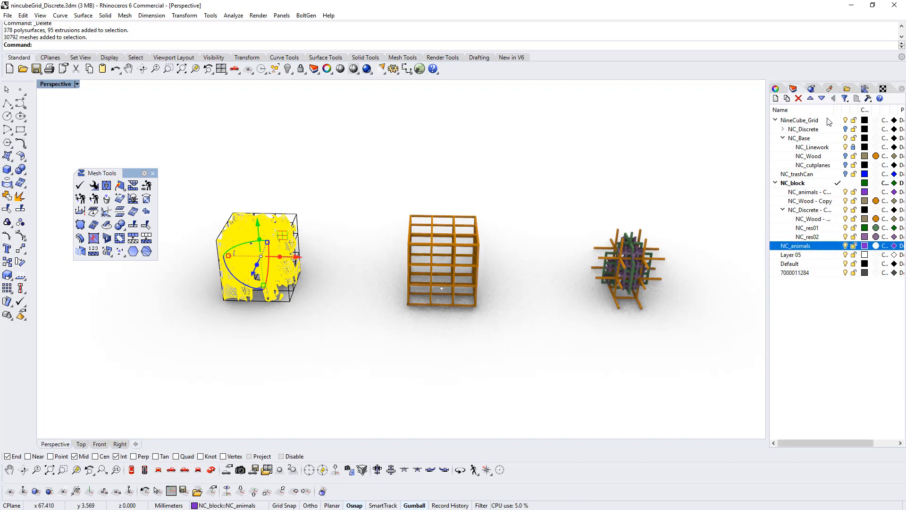
click(810, 98)
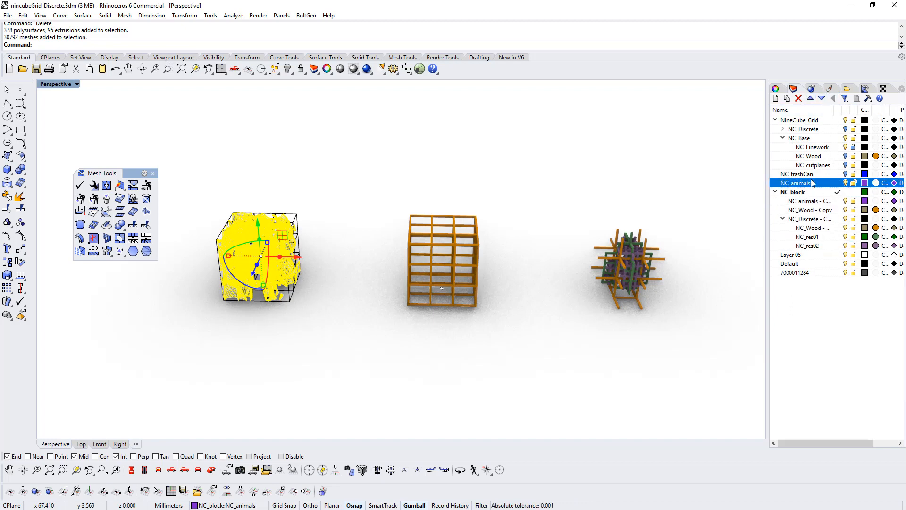
drag(805, 184, 807, 124)
drag(808, 126, 808, 127)
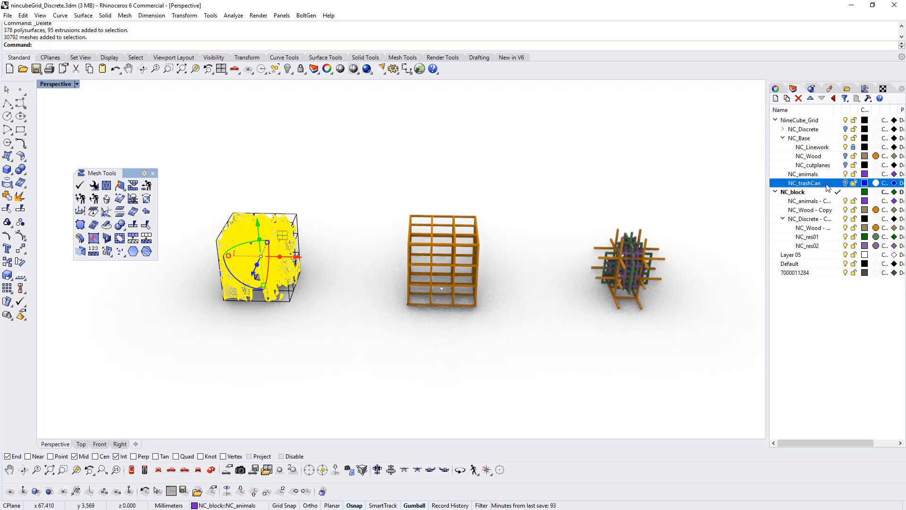
drag(790, 197, 807, 123)
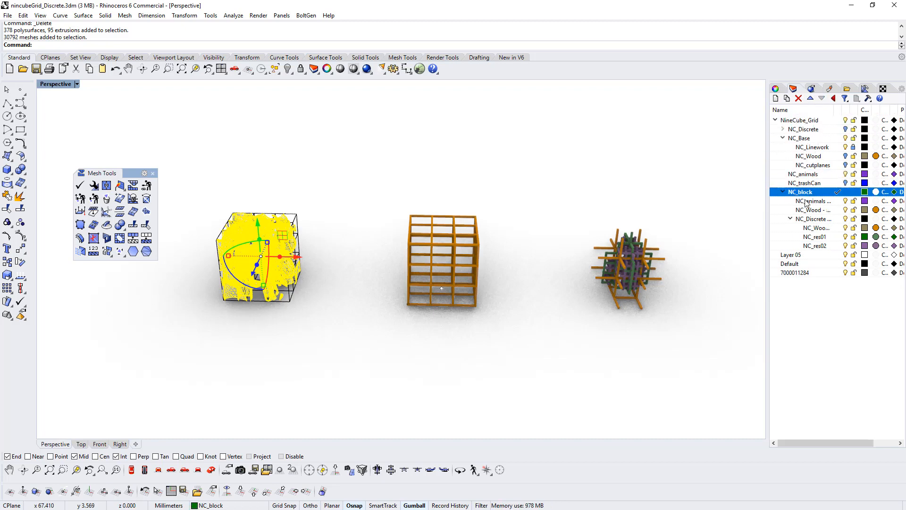
- Turn off the original NC_animals layer and clear the selection
right_drag(531, 288, 531, 289)
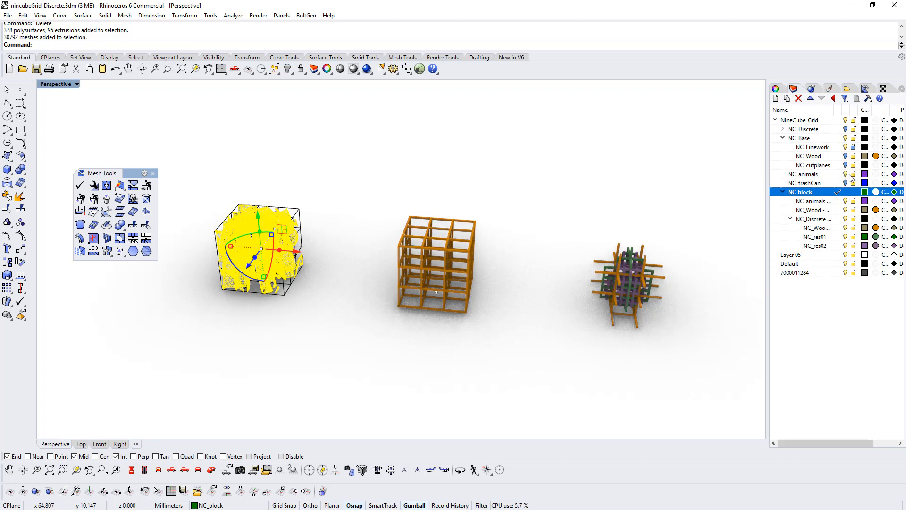
click(850, 176)
click(735, 209)
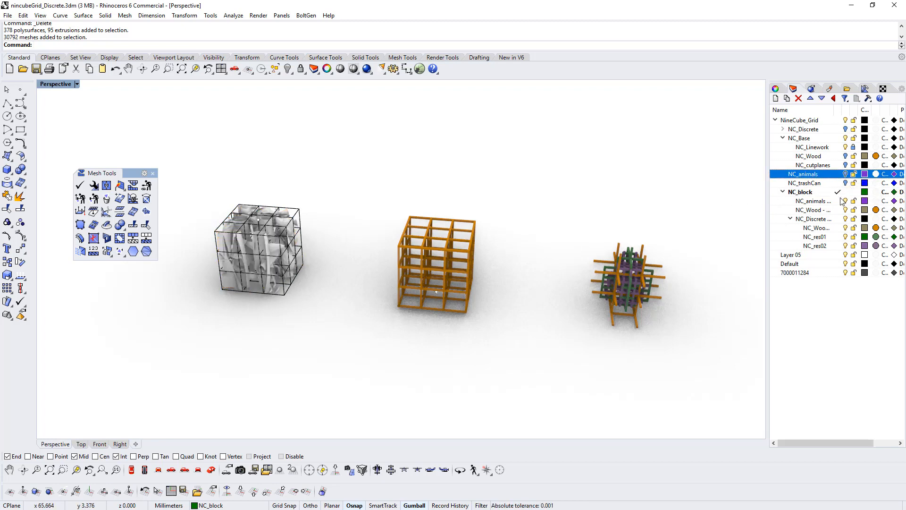
- Select all objects on NC_animals - Copy and move them 75 along the X axis, past the discrete pieces
click(826, 201)
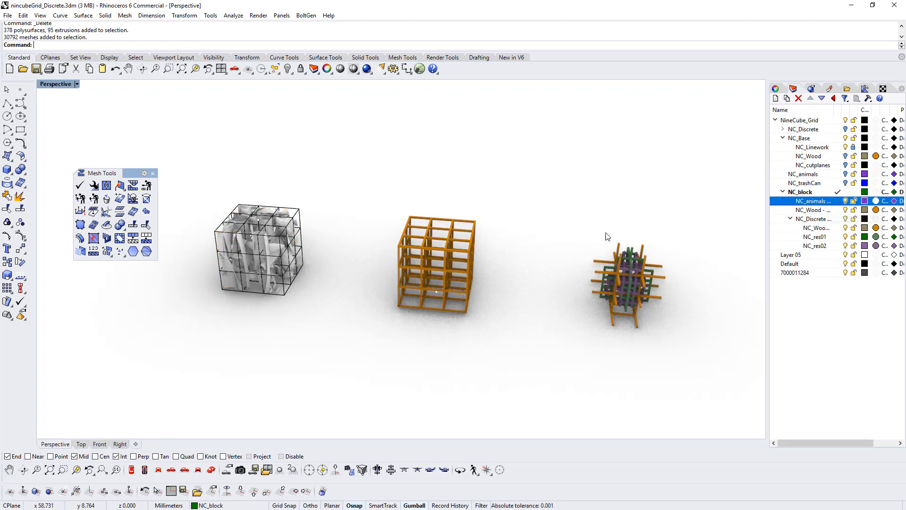
right_click(812, 213)
click(829, 346)
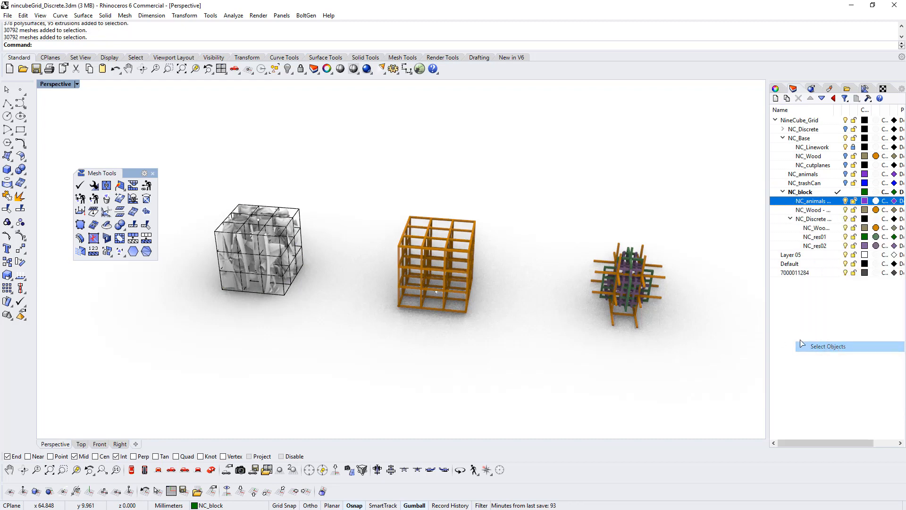
click(295, 253)
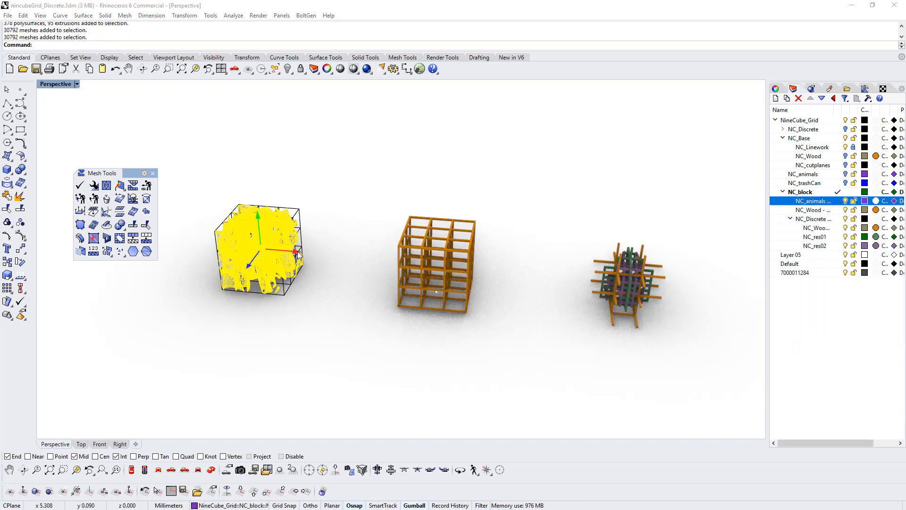
key(Return)
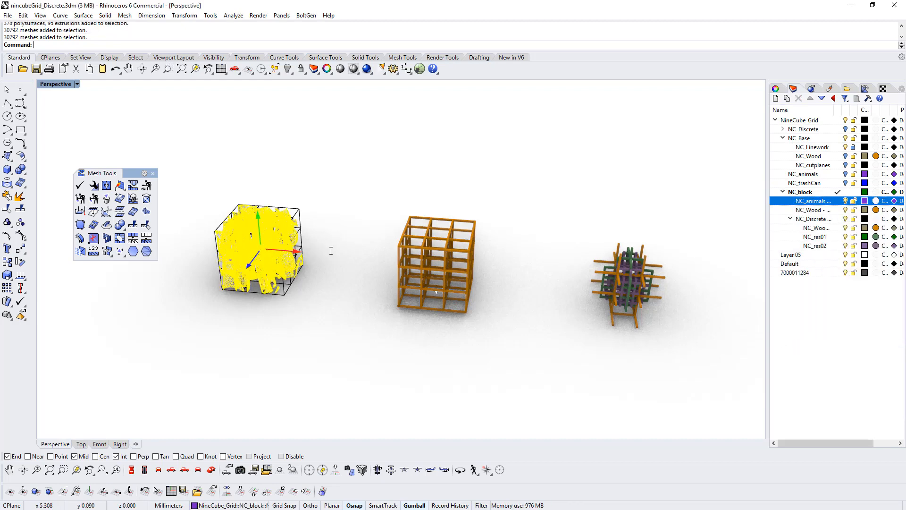
shift+right_drag(439, 260, 389, 257)
click(491, 233)
- Switch to the Top view and try selecting only the lowest row of the split wood frame
right_drag(495, 246, 386, 394)
click(132, 470)
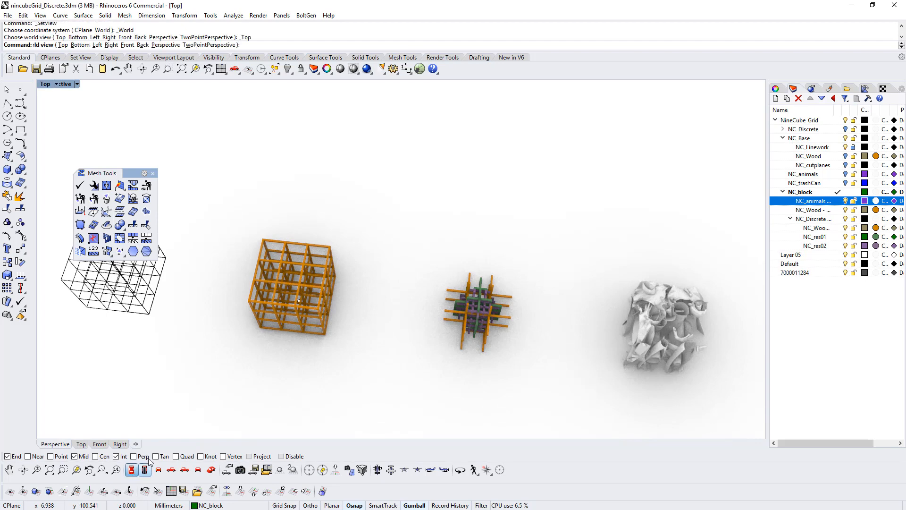
right_drag(483, 312, 432, 340)
scroll(410, 260, up, 2)
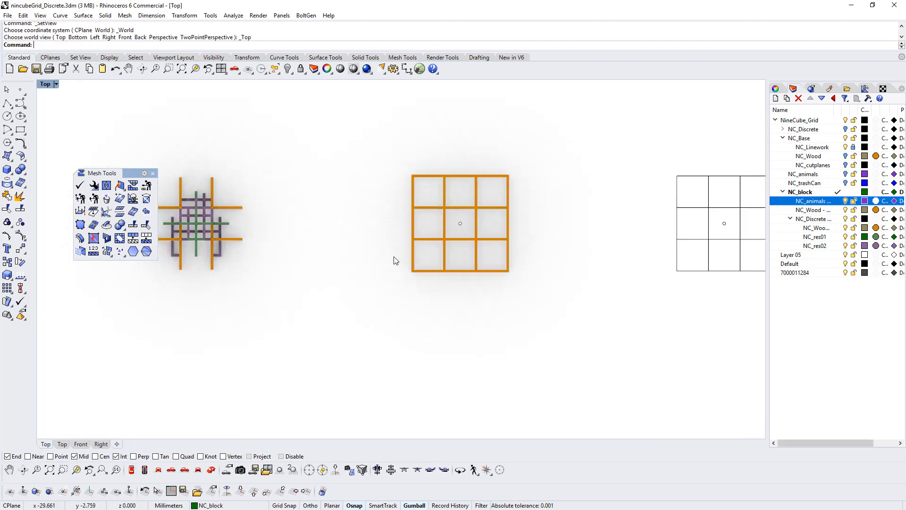
drag(562, 309, 380, 262)
scroll(466, 324, down, 3)
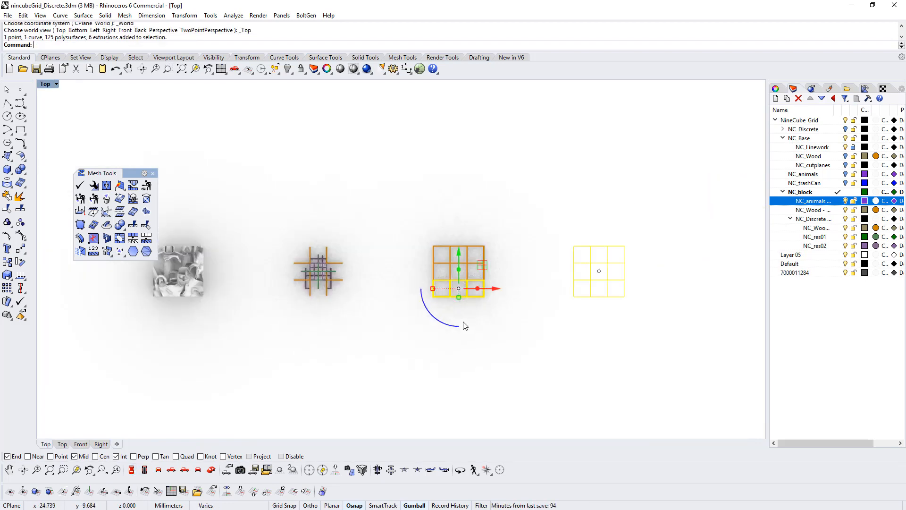
click(584, 287)
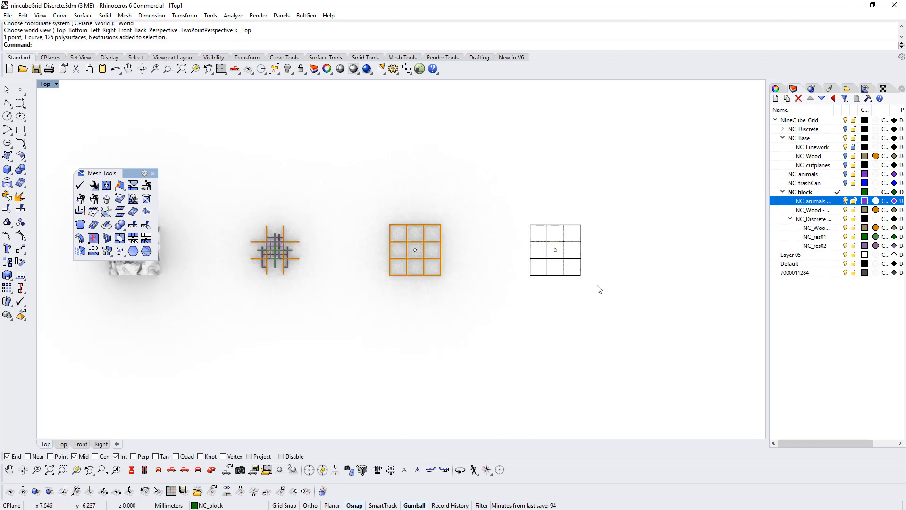
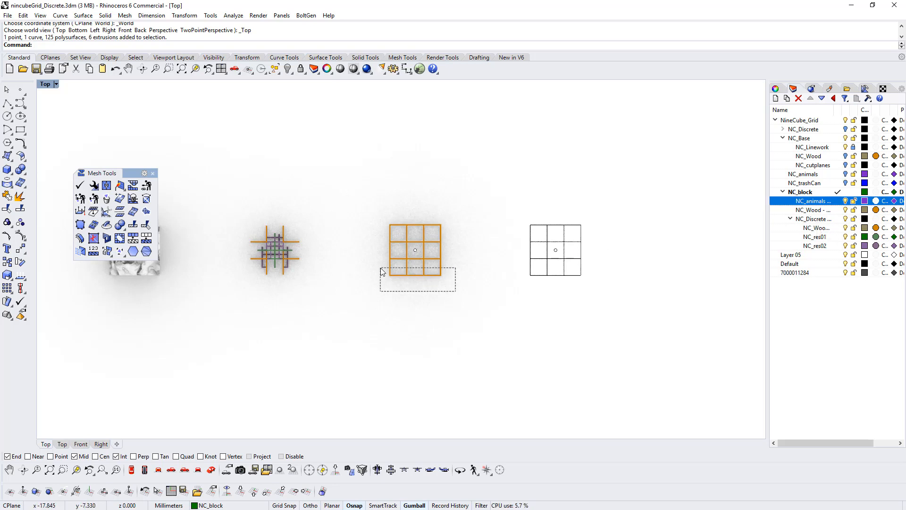
- Check whether selecting the wood frame's lowest row also picks up the grid lines on the NC_Linework layer
drag(381, 269, 381, 268)
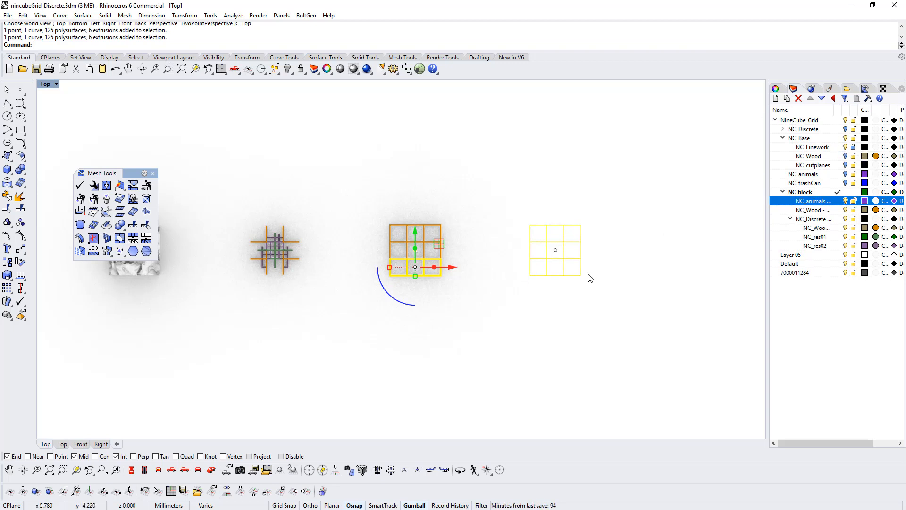
scroll(589, 275, up, 10)
scroll(588, 275, down, 6)
click(846, 148)
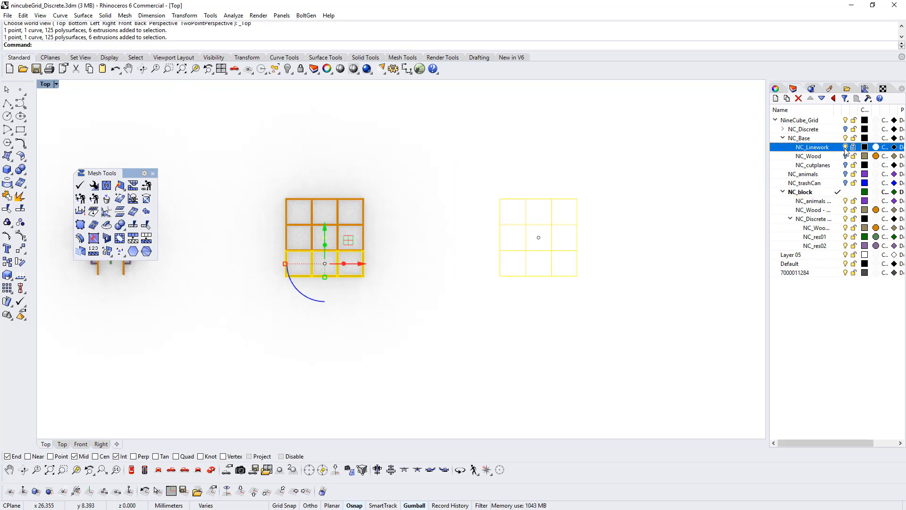
click(384, 302)
click(845, 147)
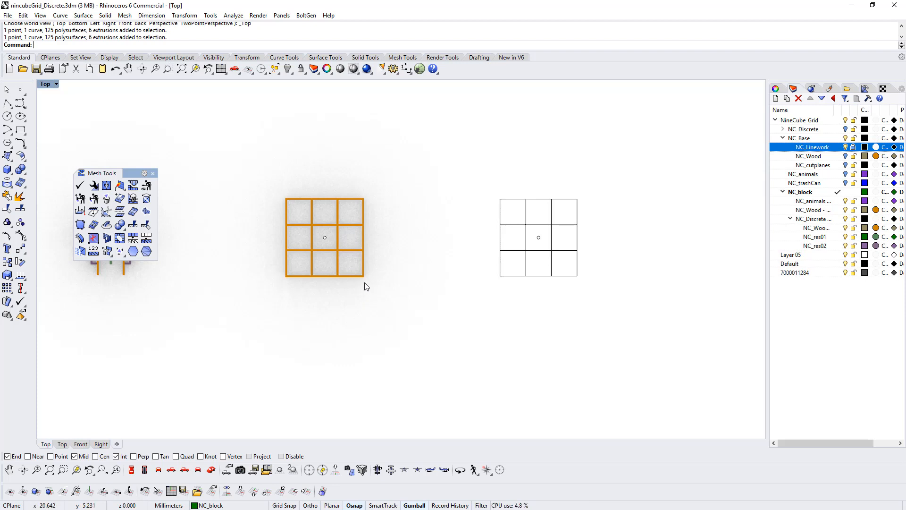
drag(379, 287, 256, 266)
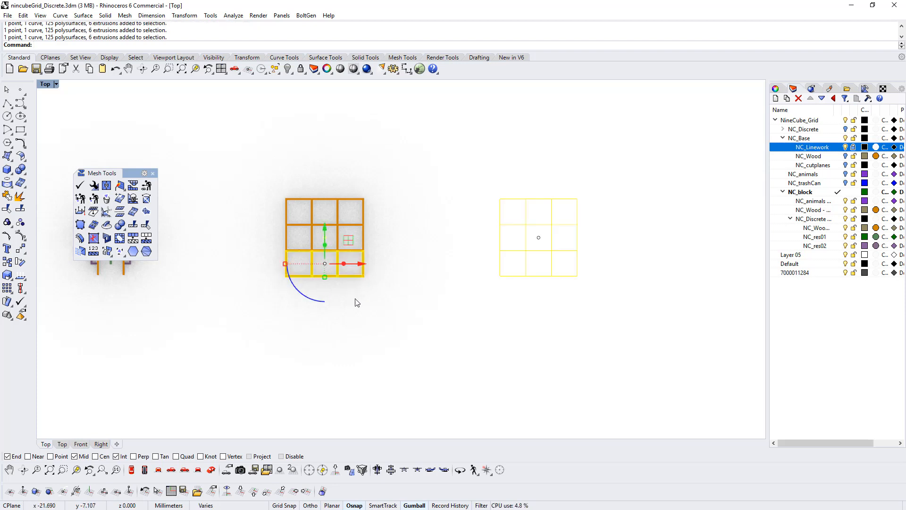
- Duplicate the NC_Linework layer with its objects and delete the original NC_Linework layer
right_click(816, 147)
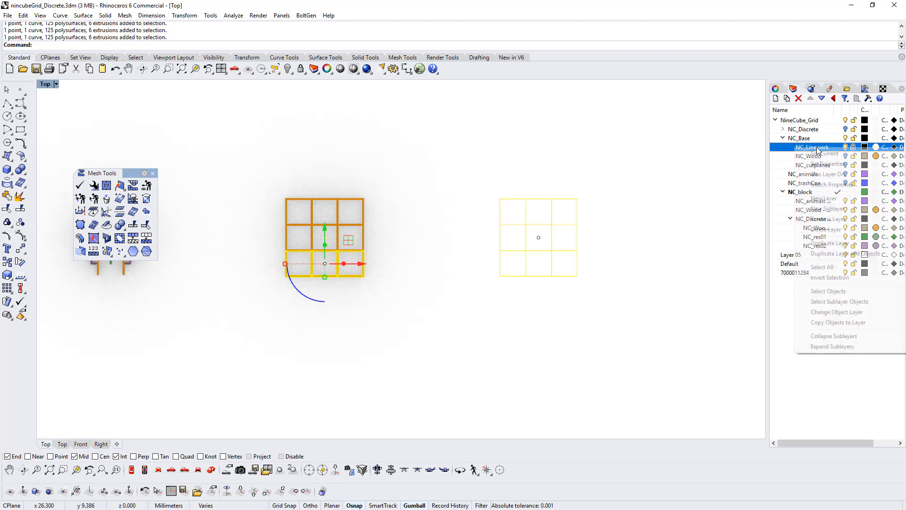
click(846, 256)
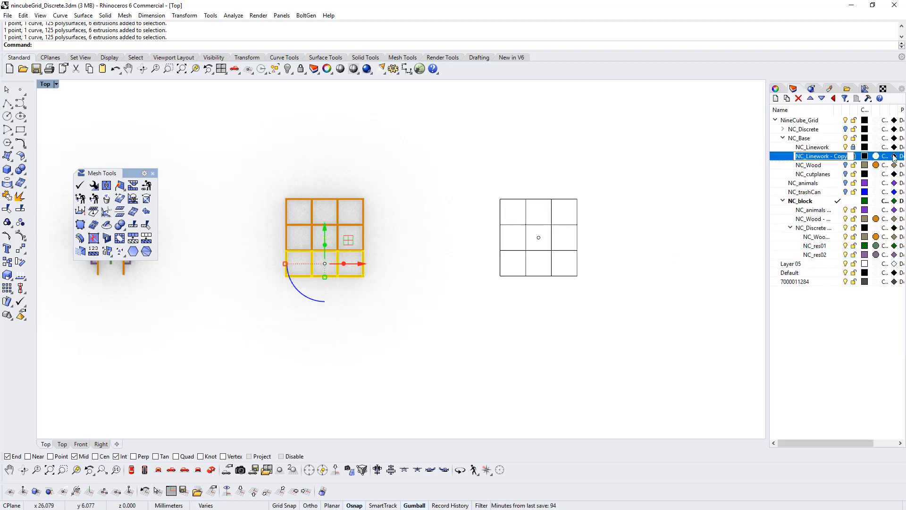
click(841, 330)
click(824, 150)
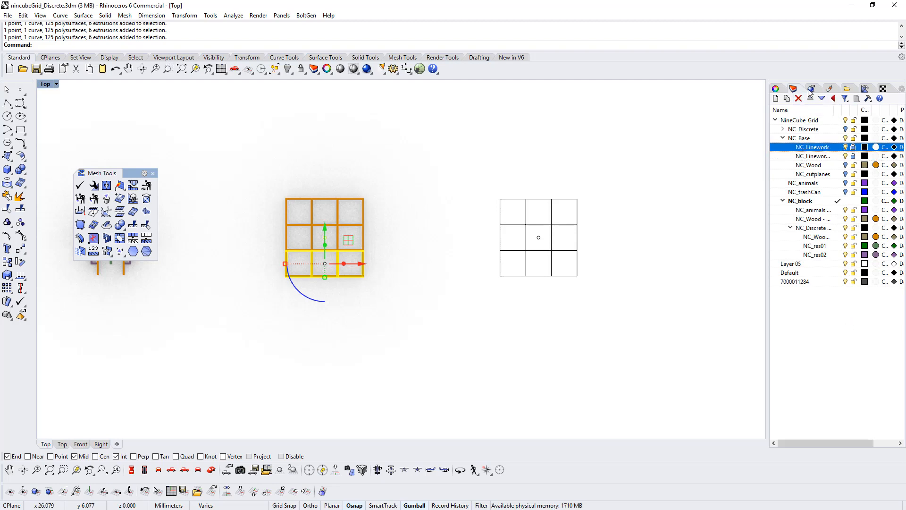
click(798, 98)
click(431, 283)
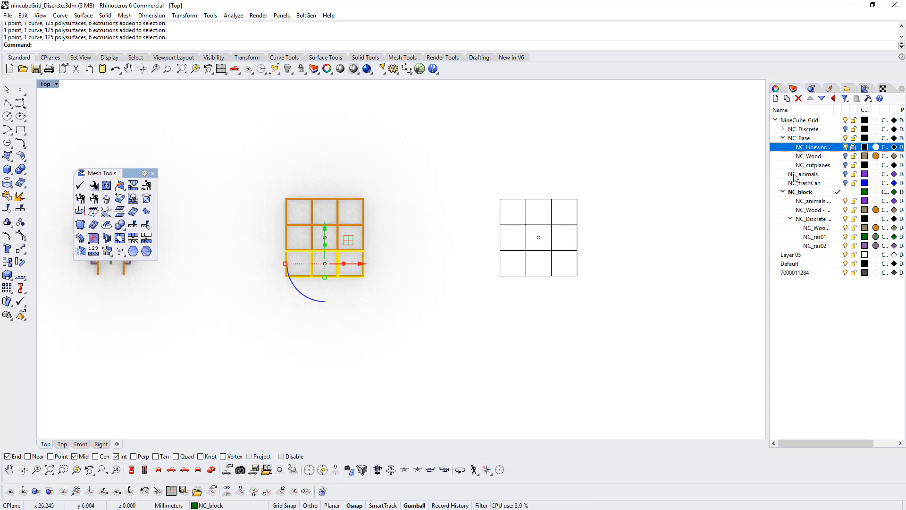
- Select the lowest row of the split wood frame and copy it 25 along the Y axis
click(392, 319)
drag(391, 319, 271, 261)
right_drag(249, 299, 415, 303)
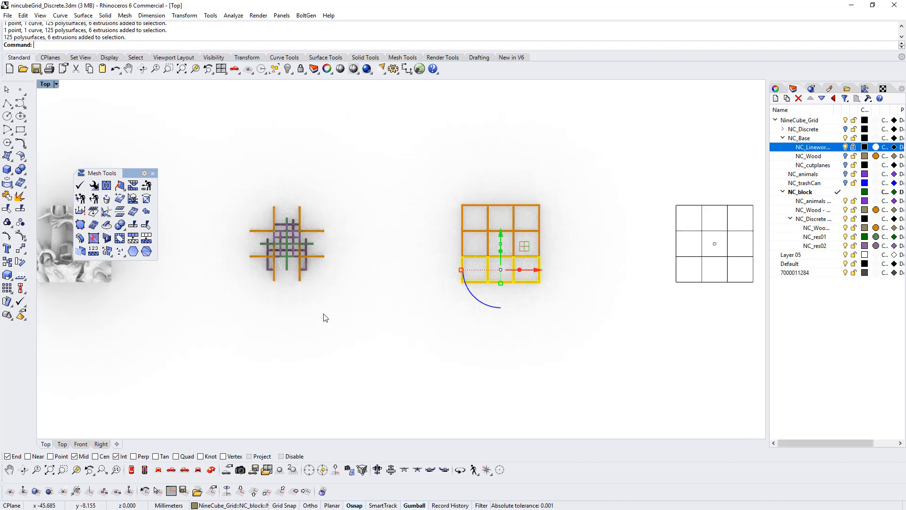
scroll(376, 281, down, 3)
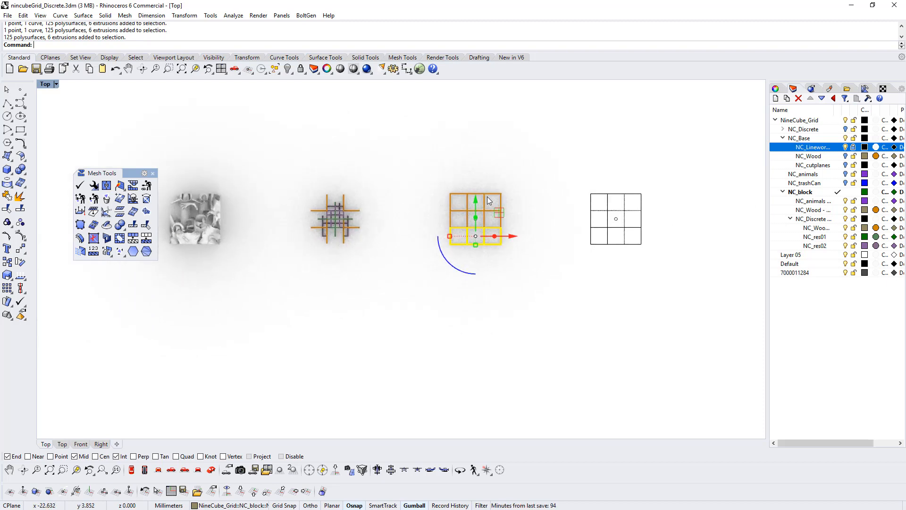
click(476, 202)
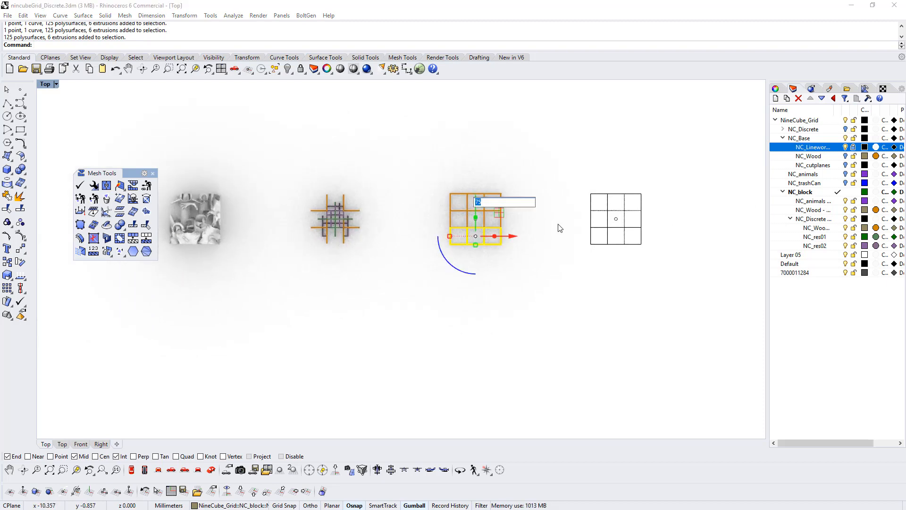
key(Escape)
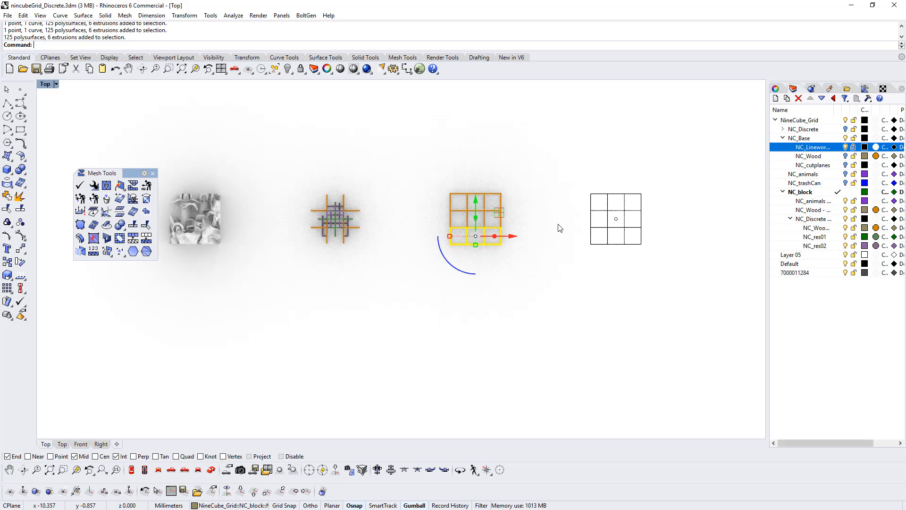
click(477, 208)
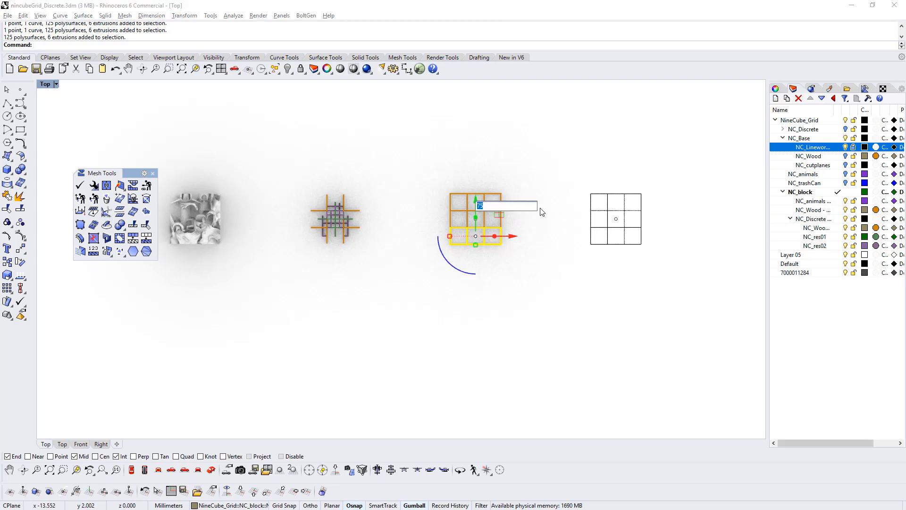
text(25)
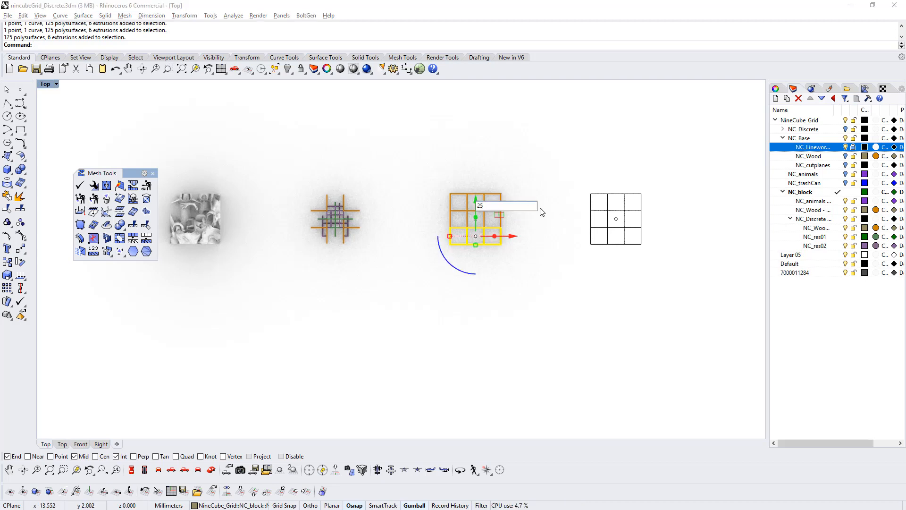
key(Return)
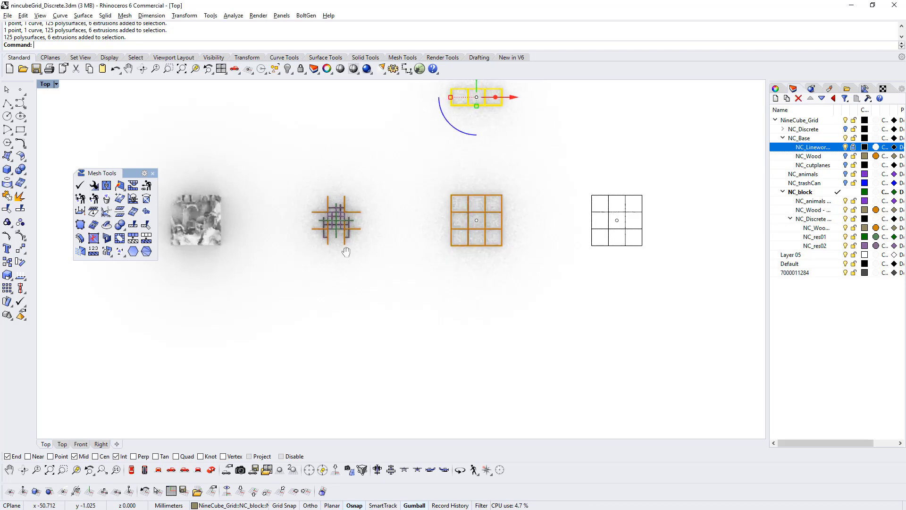
- Copy the middle row of the discrete pieces 25 along Y, and move that copy 25 along X behind the wood row
right_drag(354, 260, 363, 283)
scroll(356, 248, up, 4)
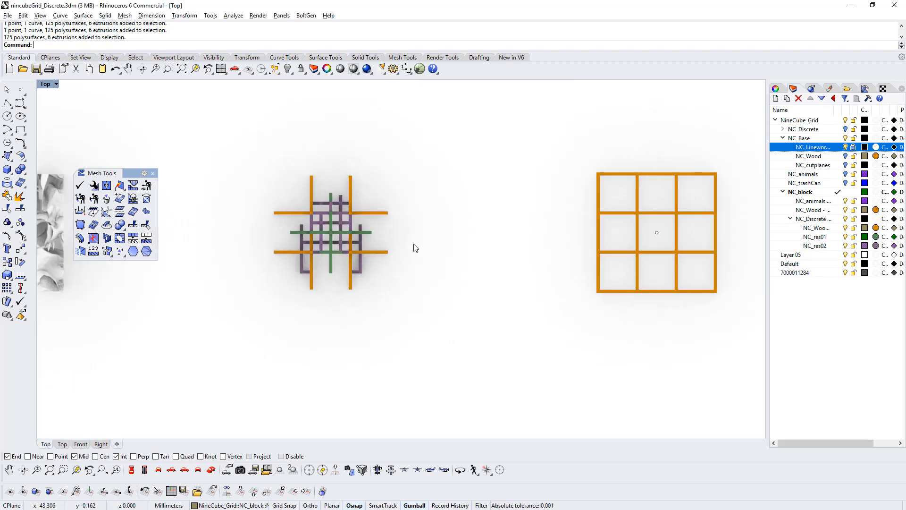
drag(282, 233, 251, 222)
scroll(326, 233, down, 3)
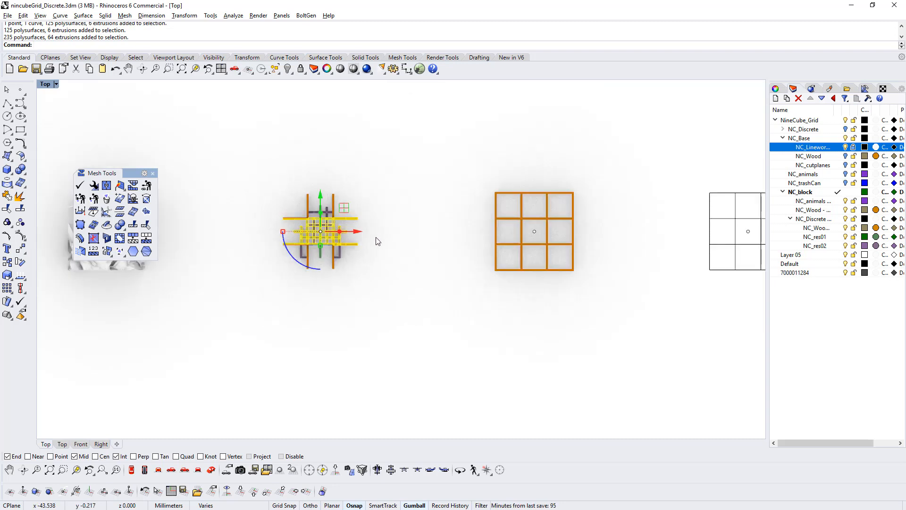
right_drag(376, 239, 393, 319)
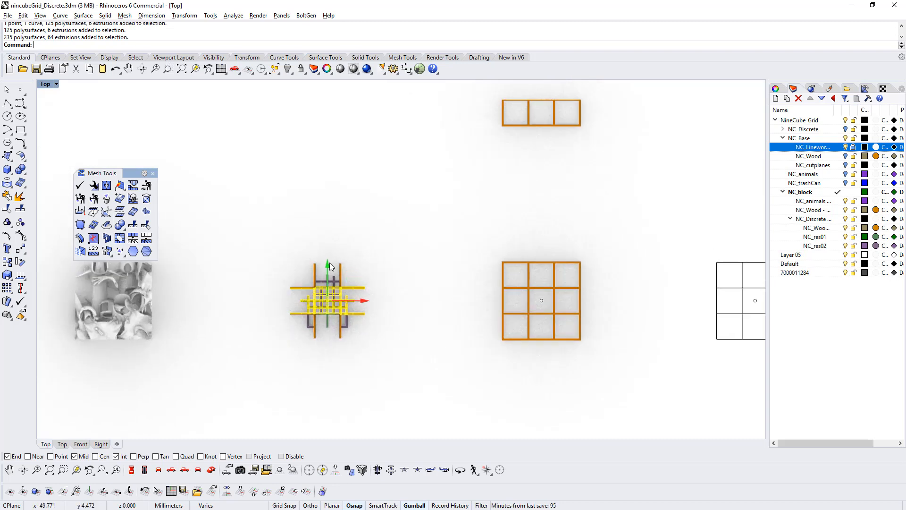
click(329, 263)
key(Return)
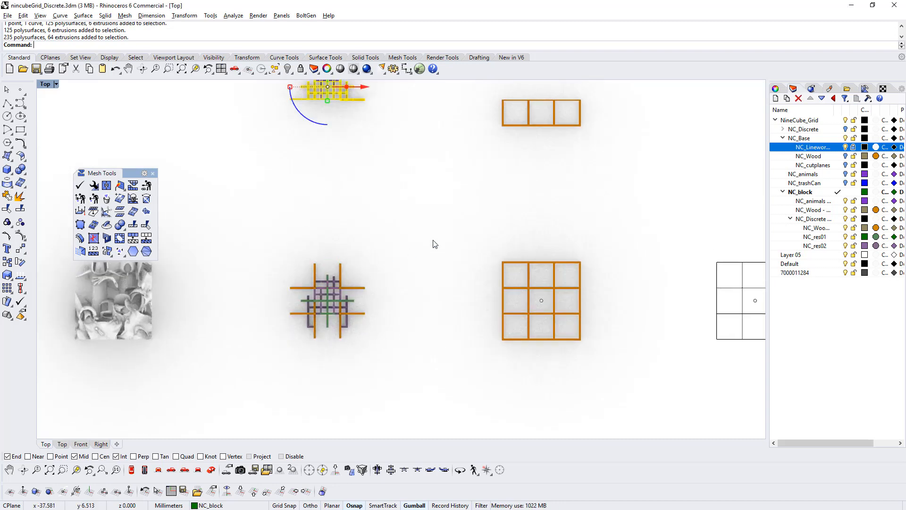
right_drag(435, 243, 408, 307)
click(338, 145)
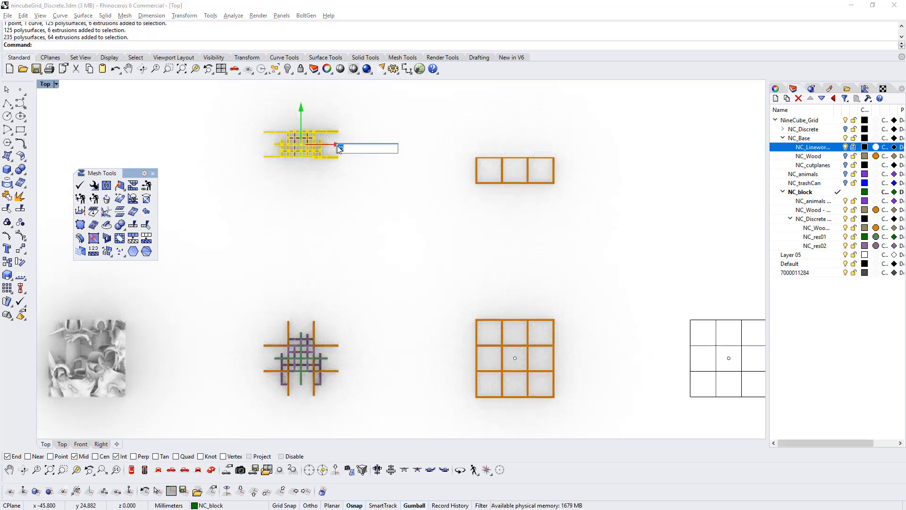
key(Return)
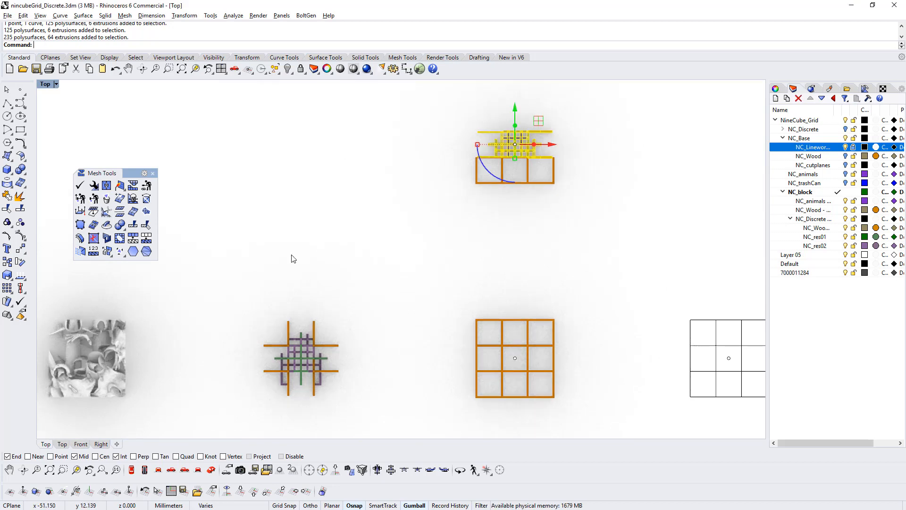
- Copy the uppermost row of the animal meshes 25 along Y, and move that copy 50 along X behind the discrete row
click(224, 321)
right_drag(225, 325, 315, 302)
drag(254, 272, 106, 313)
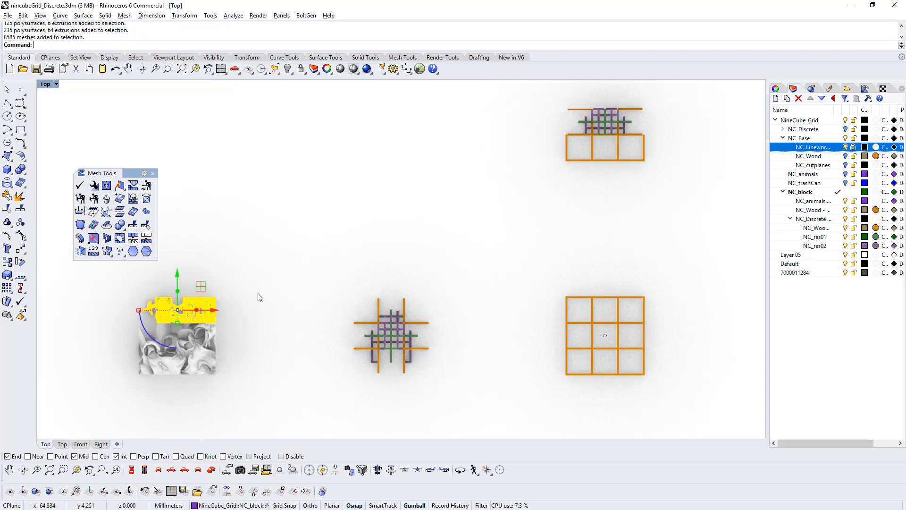
click(178, 276)
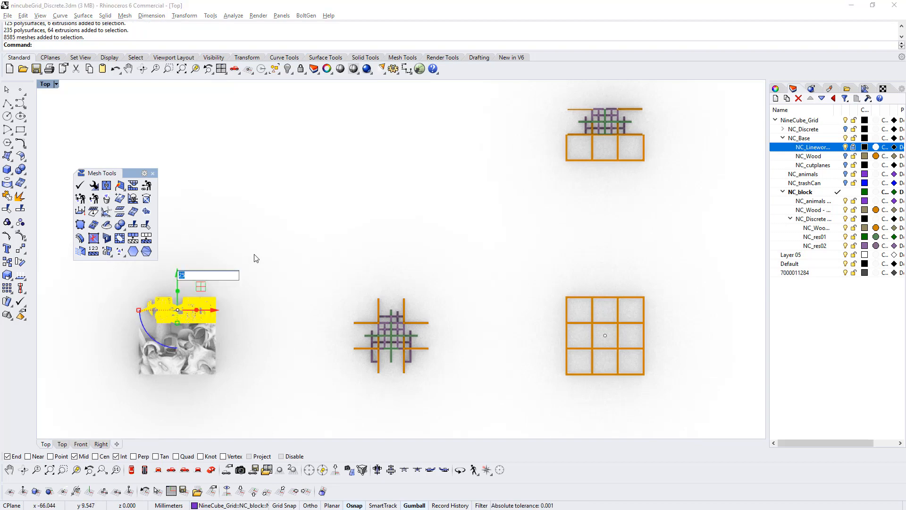
key(Escape)
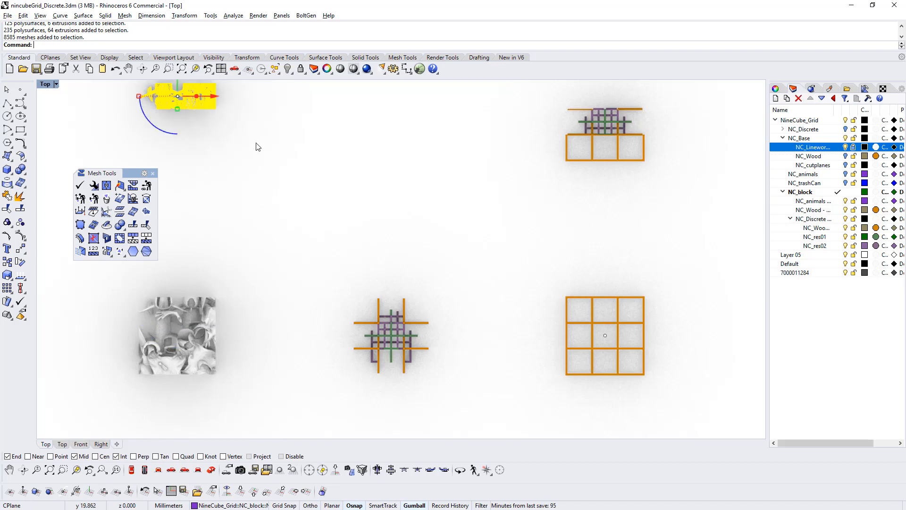
click(217, 97)
key(Escape)
click(219, 99)
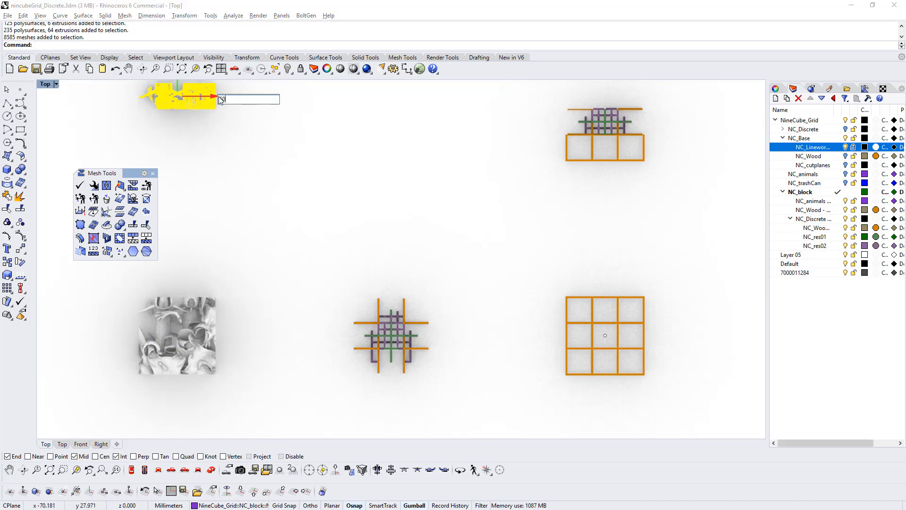
text(50)
key(Return)
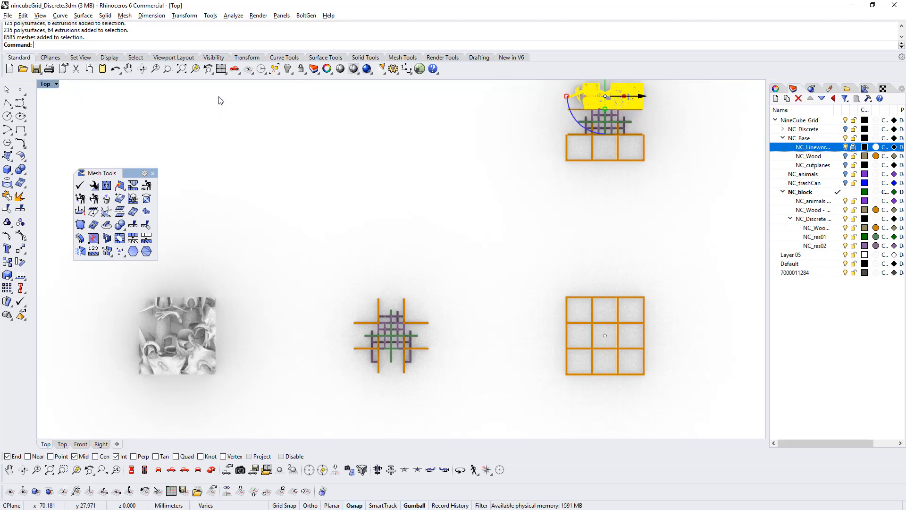
- Switch to the Perspective view and examine how the wood, discrete and animal rows combine into one cube
click(213, 470)
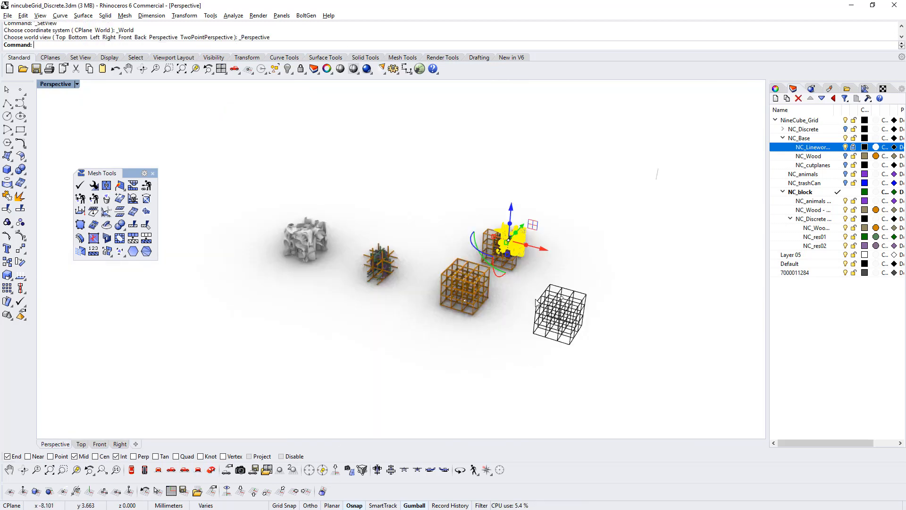
right_drag(535, 299, 387, 295)
key(Escape)
scroll(430, 292, up, 10)
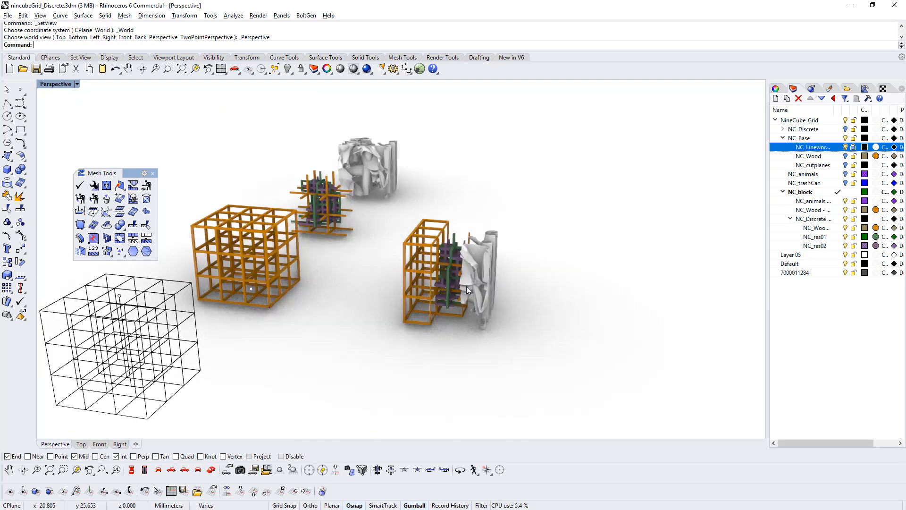
scroll(430, 285, up, 4)
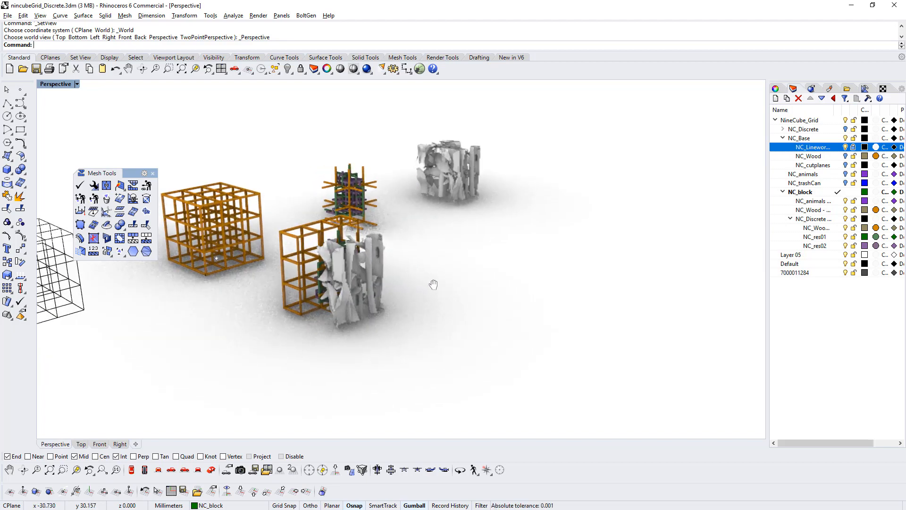
scroll(358, 298, up, 3)
right_drag(377, 299, 402, 301)
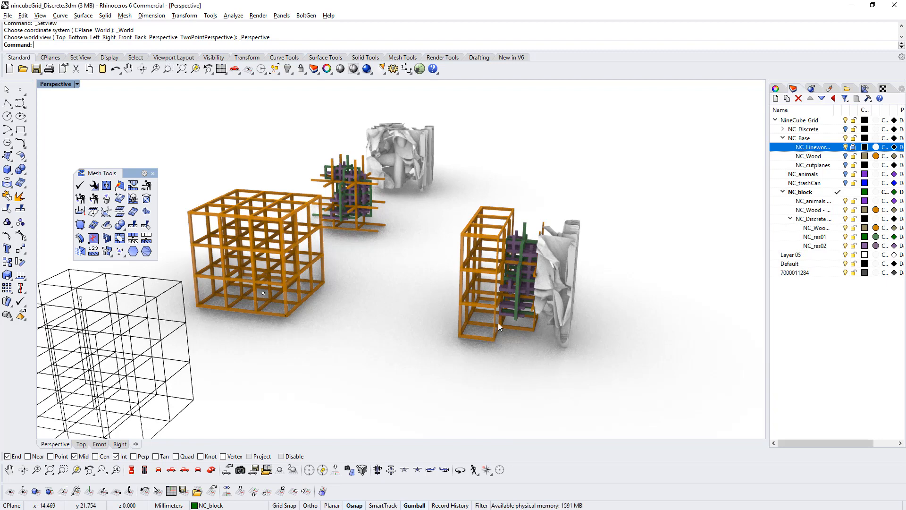
drag(597, 365, 428, 191)
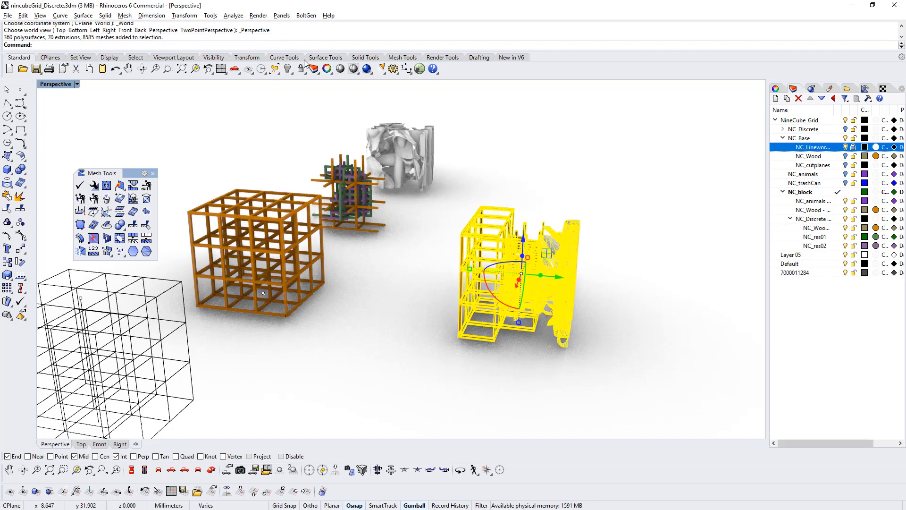
click(288, 68)
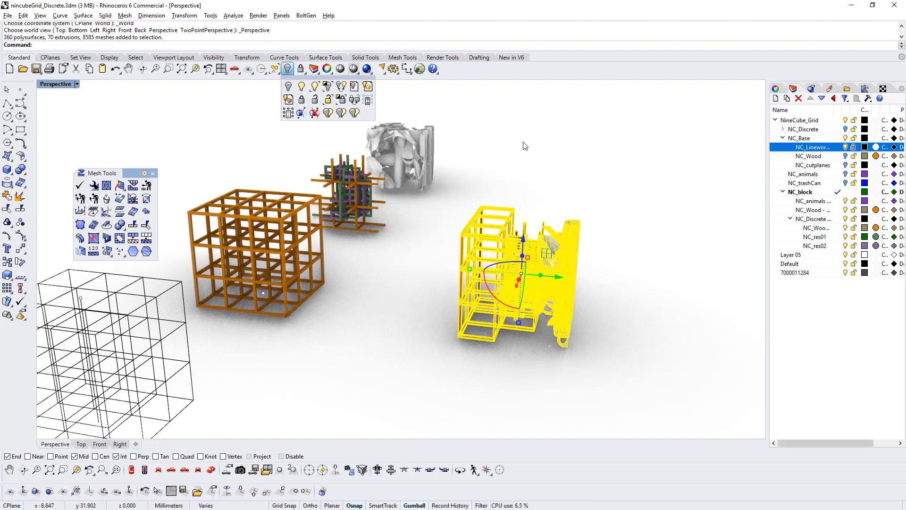
click(528, 189)
- Select one bottom corner cell of the complete wood frame and try the Copy command on it
right_drag(529, 195, 492, 209)
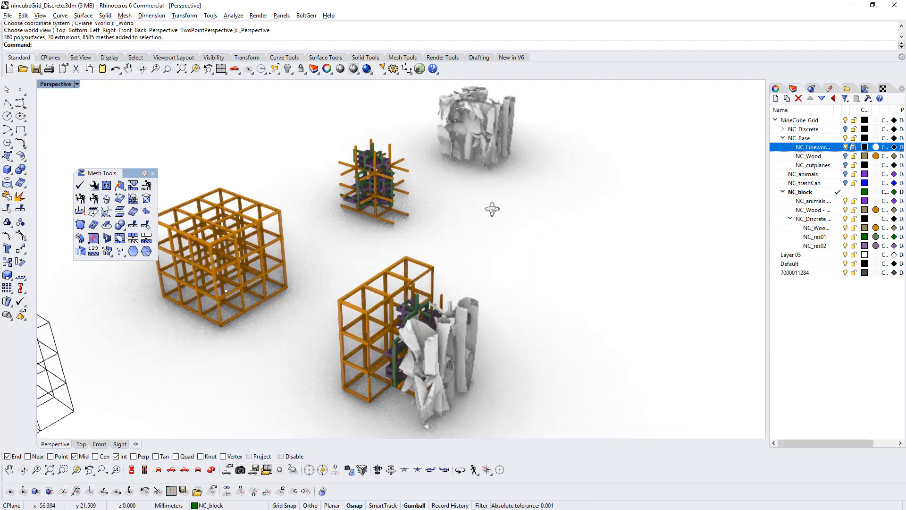
shift+right_drag(458, 241, 530, 201)
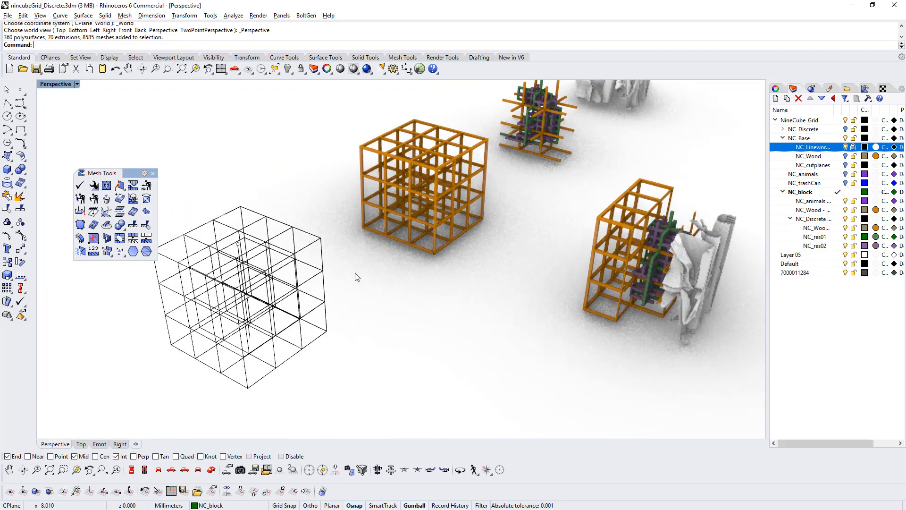
click(368, 230)
text(C)
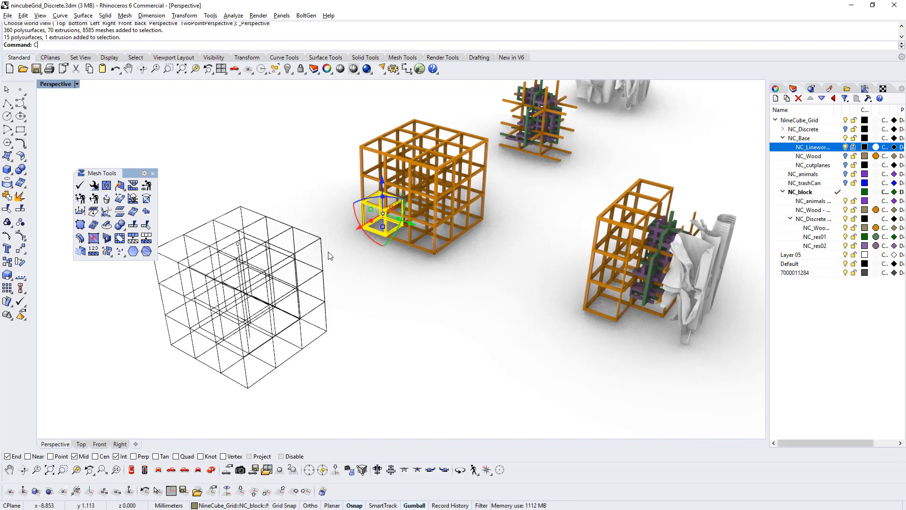
text(opy)
key(Return)
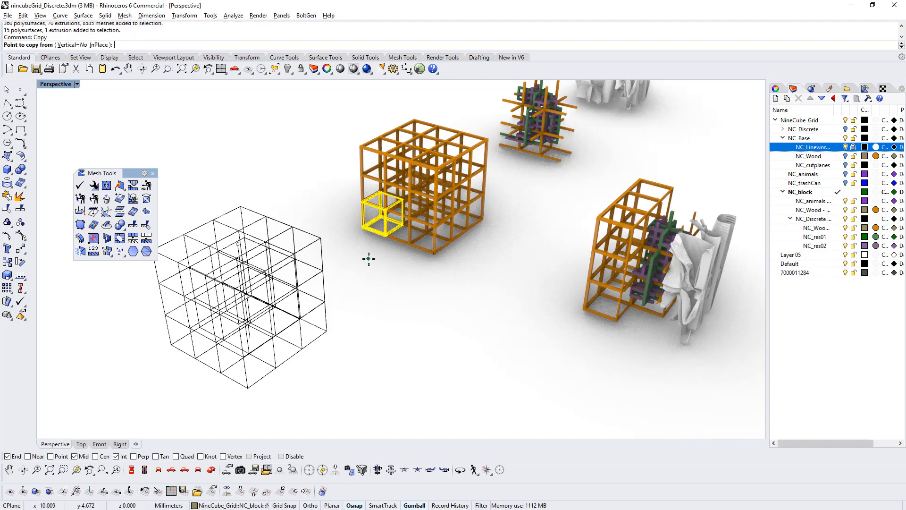
key(Escape)
- Add four more individual cells from the middle and upper levels of the wood frame to the selection
right_drag(372, 256, 406, 226)
scroll(404, 189, up, 5)
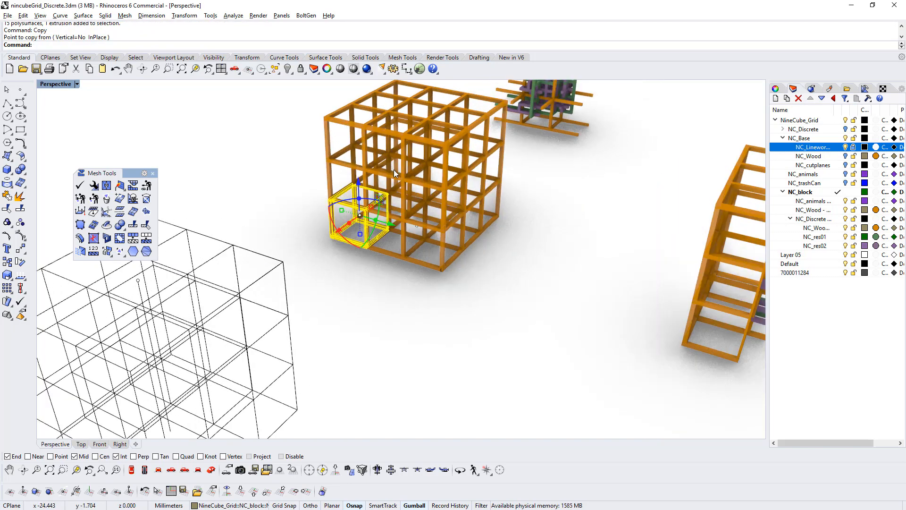
right_drag(394, 169, 484, 177)
shift+click(356, 140)
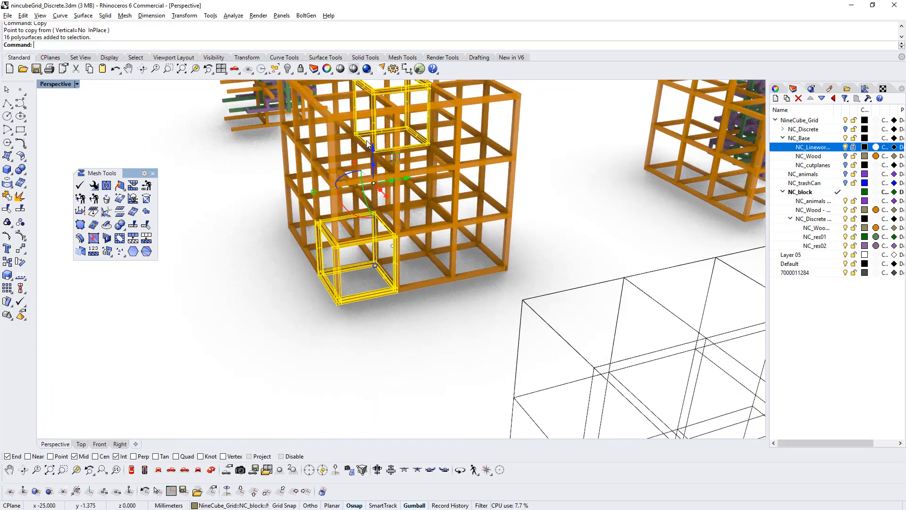
right_drag(374, 151, 271, 196)
shift+click(281, 208)
click(348, 238)
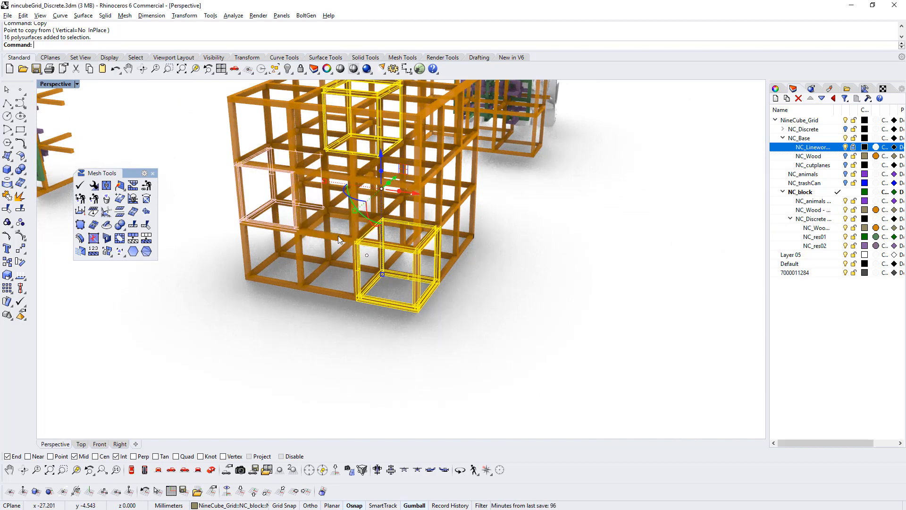
right_drag(346, 241, 452, 243)
shift+click(268, 236)
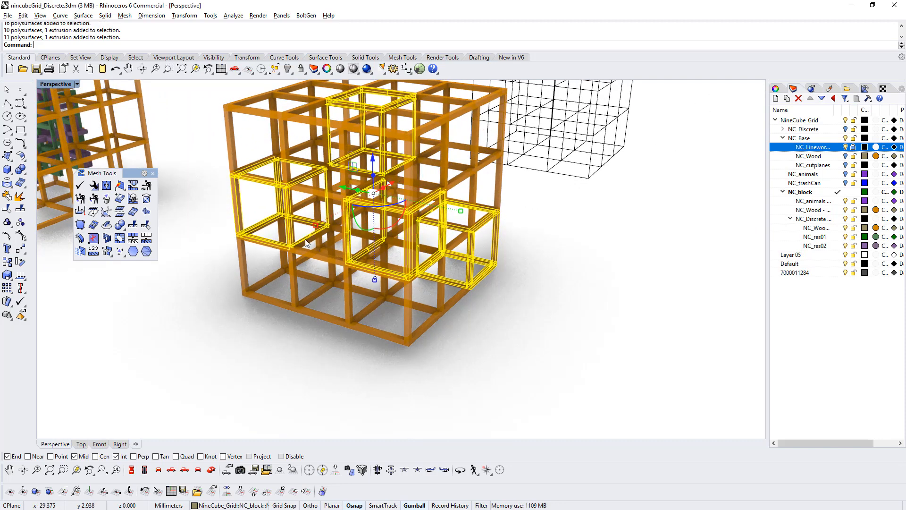
right_drag(367, 250, 460, 132)
shift+click(458, 128)
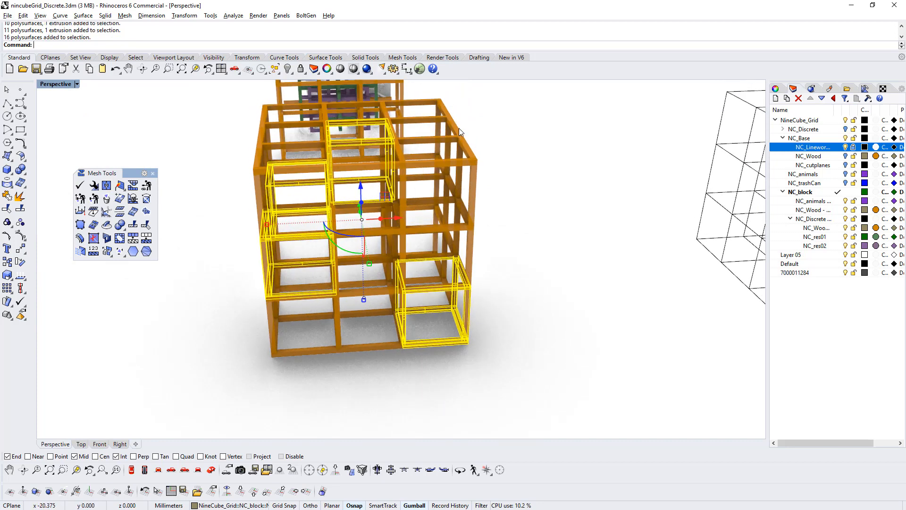
- Copy the selected wood cells 25 along X into the linework grid and clear the selection
scroll(503, 221, down, 3)
key(ctrl+c)
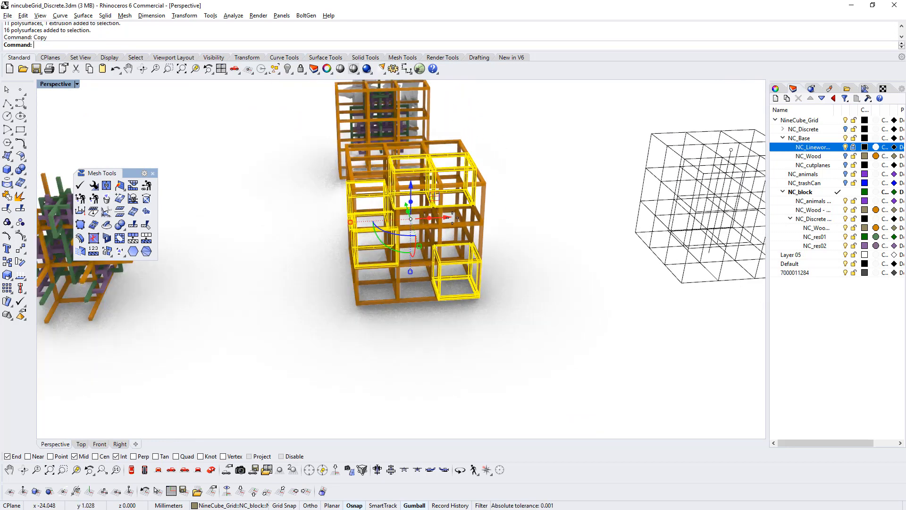
key(Escape)
right_click(444, 217)
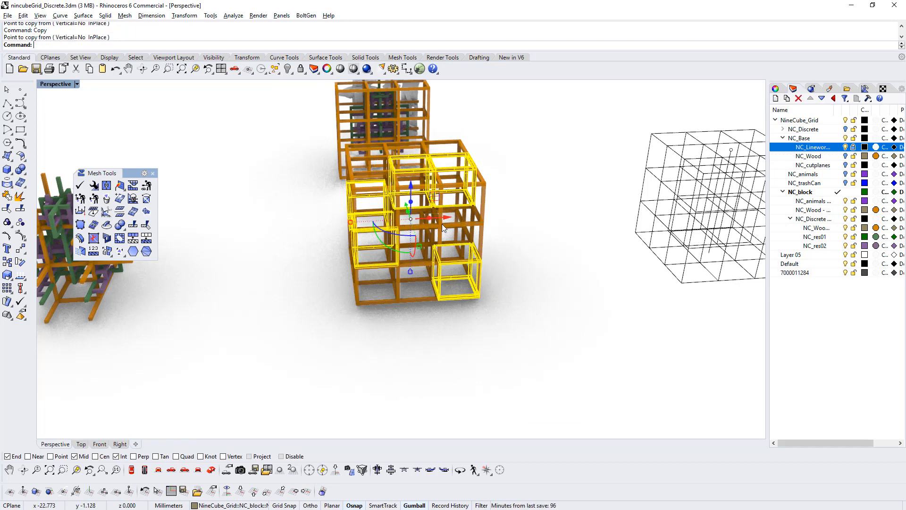
click(447, 217)
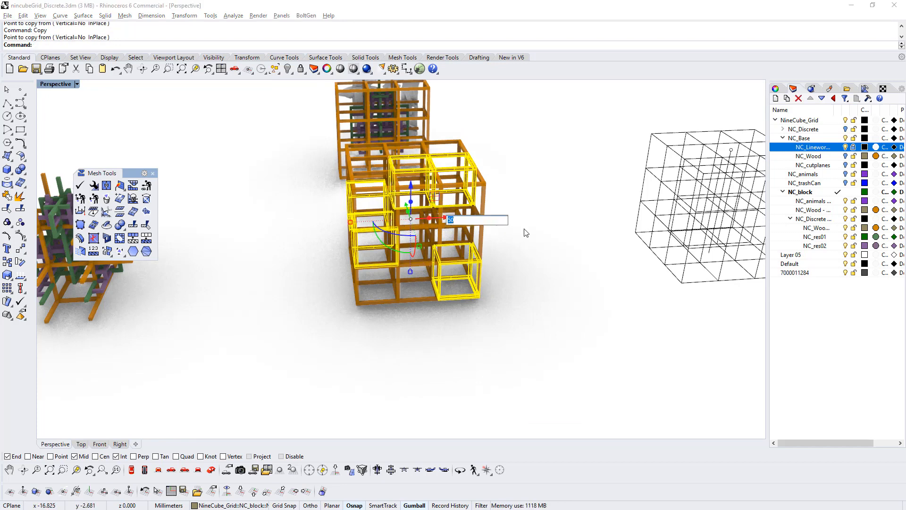
key(Return)
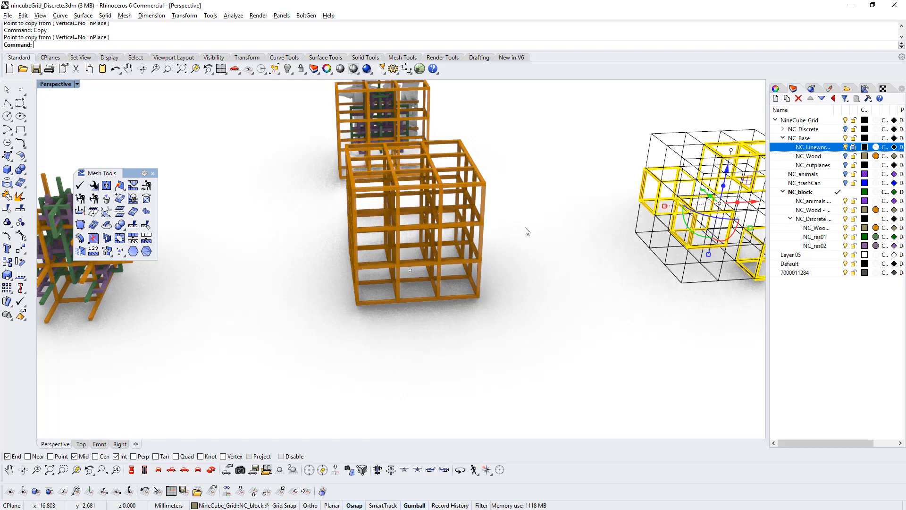
scroll(529, 231, down, 3)
shift+right_drag(551, 232, 539, 238)
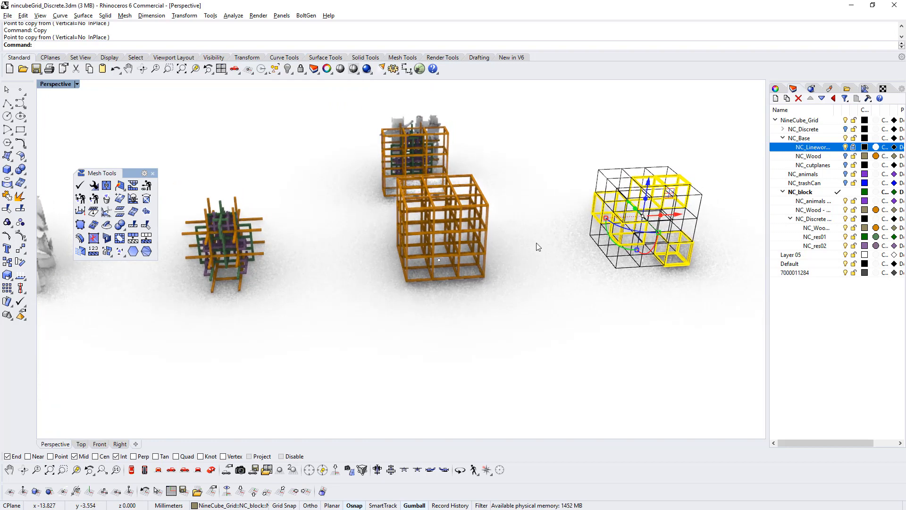
click(268, 293)
- Select three neighbouring cell groups of the discrete block, two from the middle level and one from the bottom
scroll(267, 293, up, 4)
scroll(269, 292, down, 2)
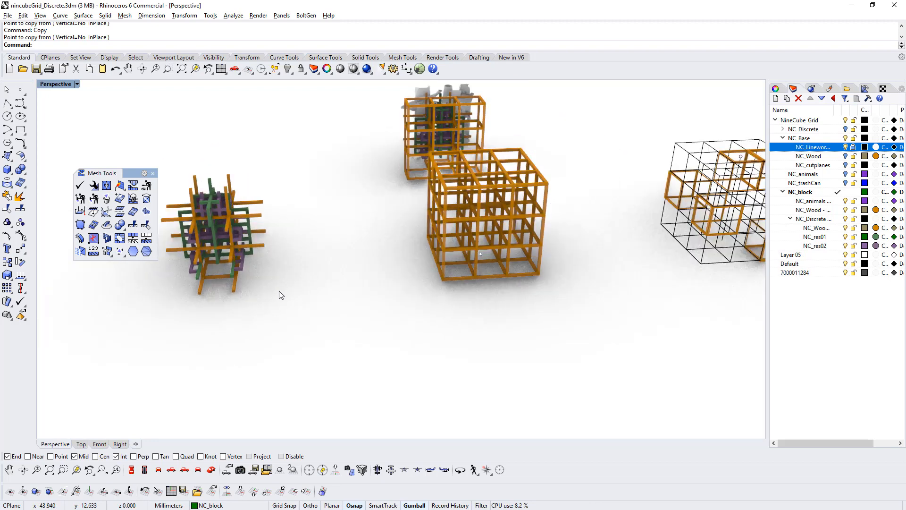
right_drag(279, 291, 293, 289)
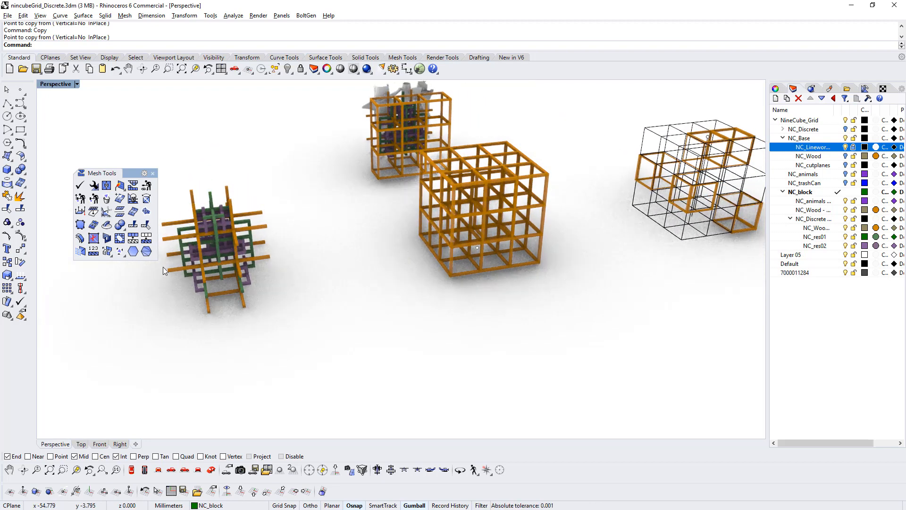
scroll(165, 265, up, 3)
click(196, 247)
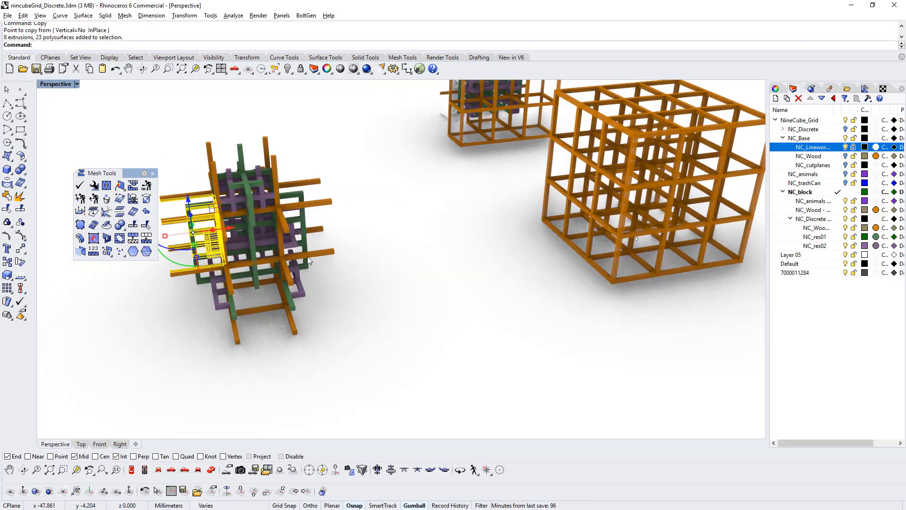
scroll(309, 256, down, 2)
shift+right_drag(337, 261, 316, 253)
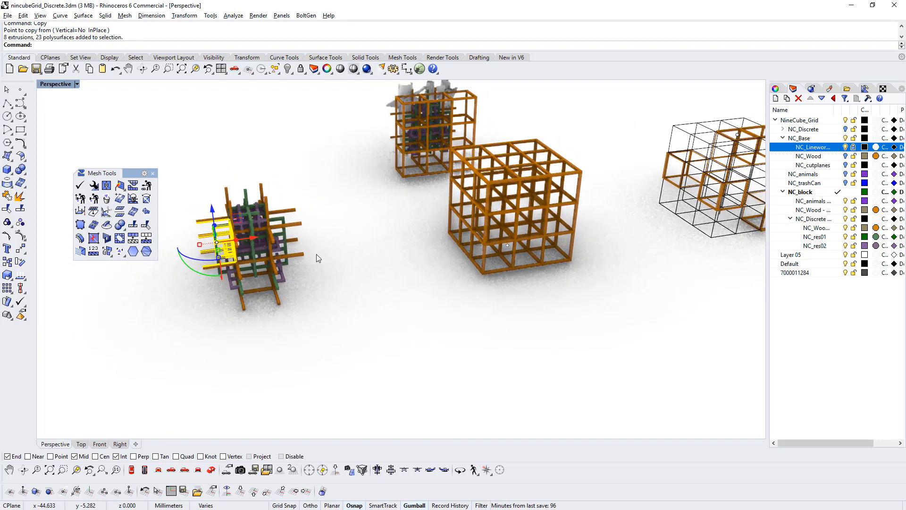
click(260, 249)
key(Return)
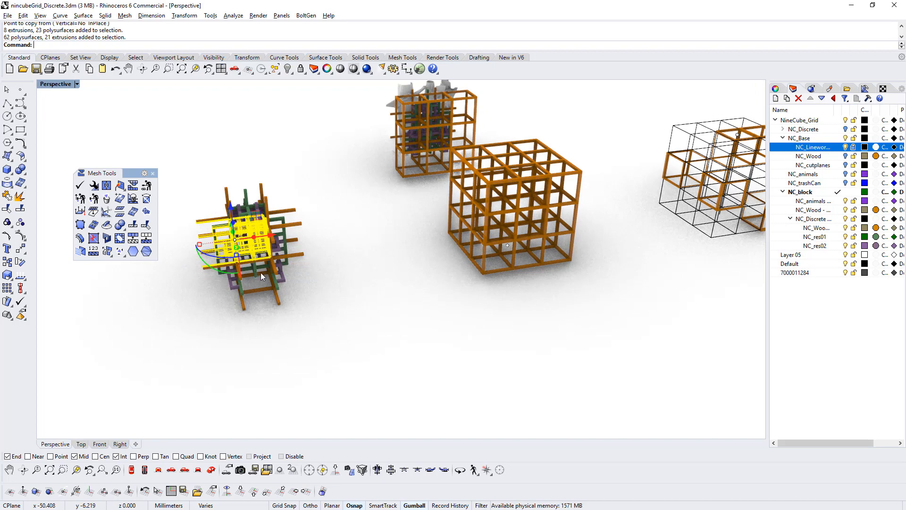
click(327, 271)
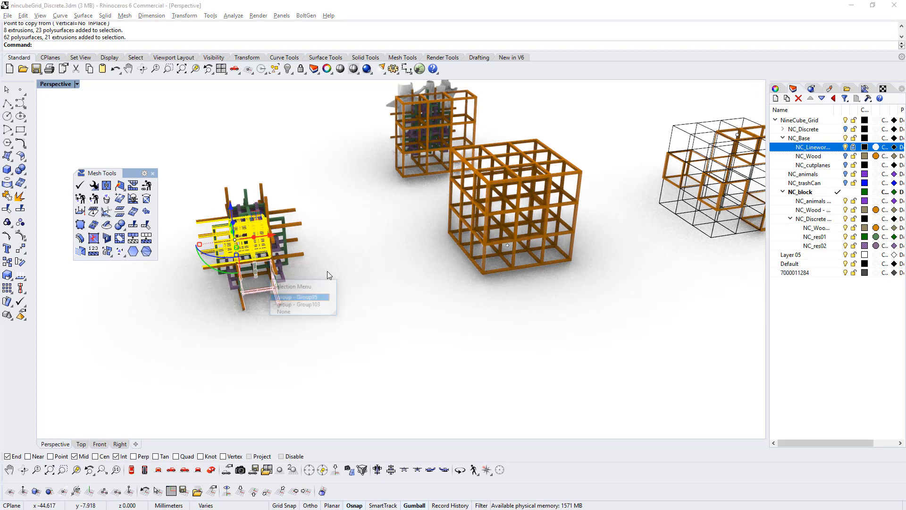
click(308, 300)
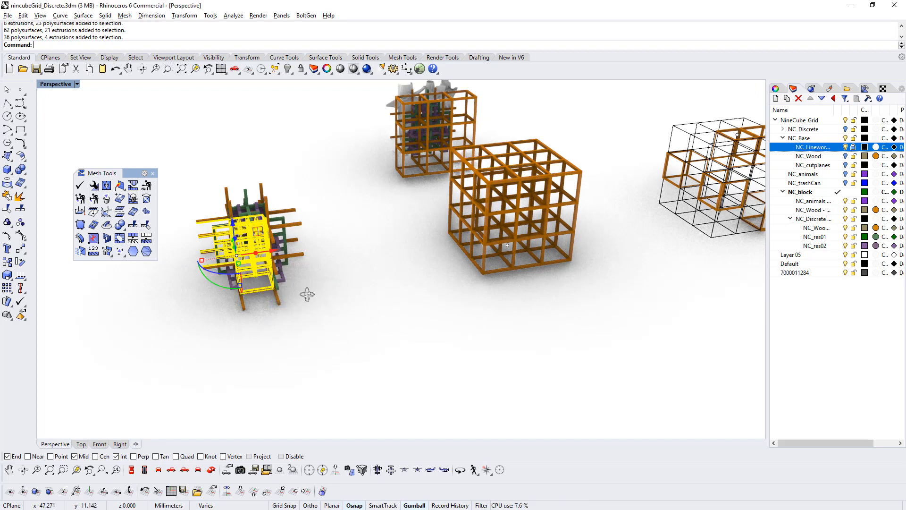
- Copy the selected discrete cells 50 along X into the linework grid and clear the selection
right_drag(307, 294, 329, 277)
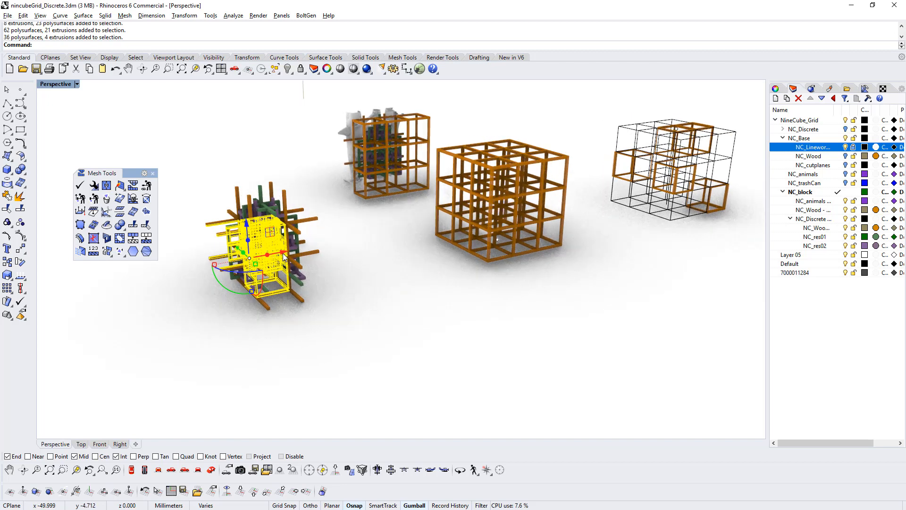
click(284, 255)
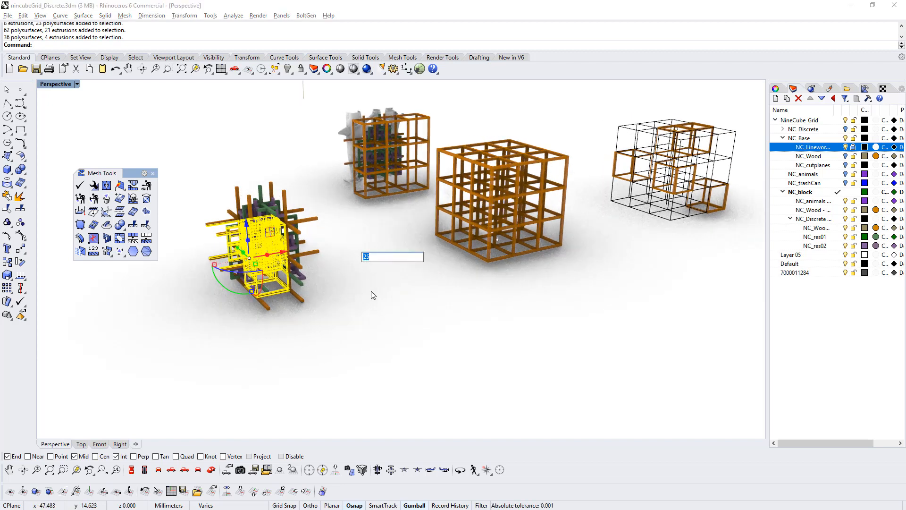
text(50)
key(Return)
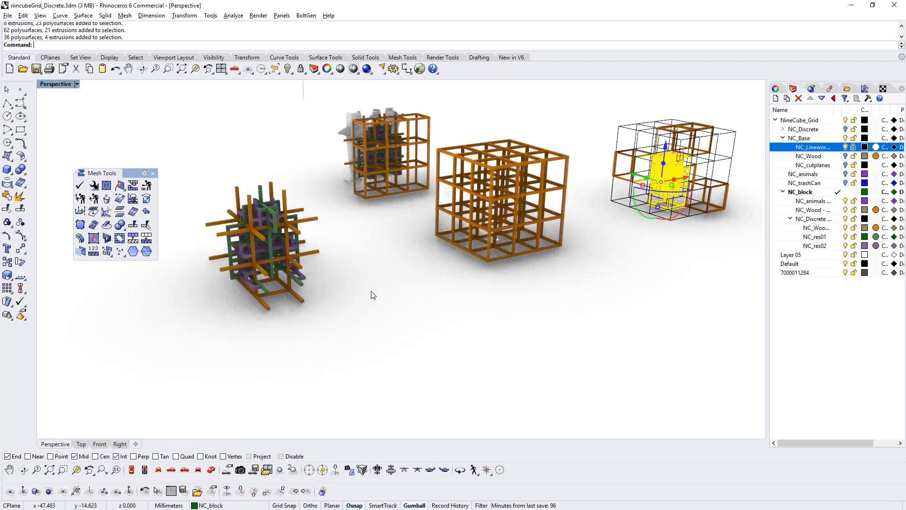
key(Escape)
- Select three cell groups from the middle and upper levels of the animal mesh block
scroll(376, 264, down, 4)
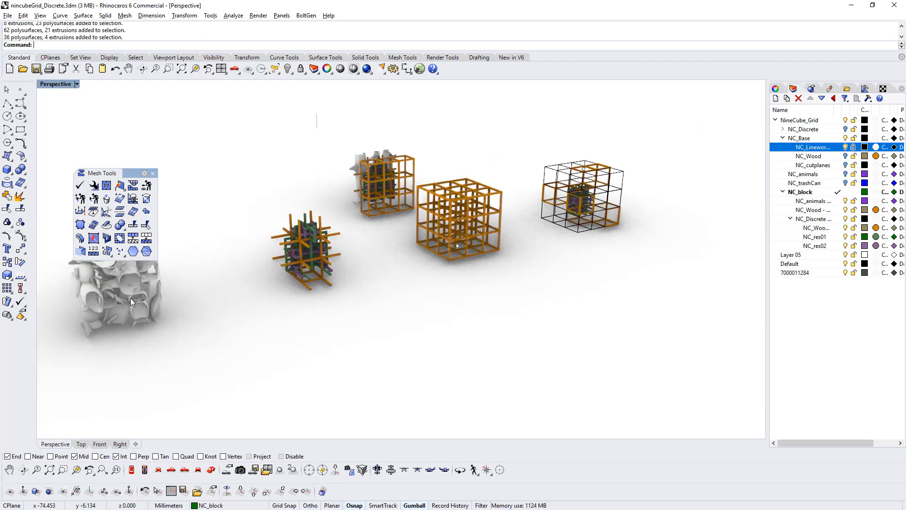
click(130, 299)
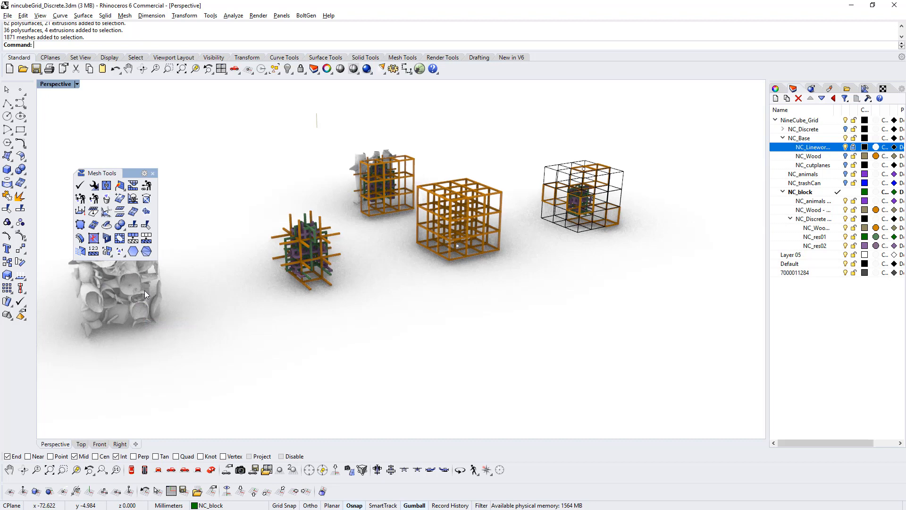
click(144, 291)
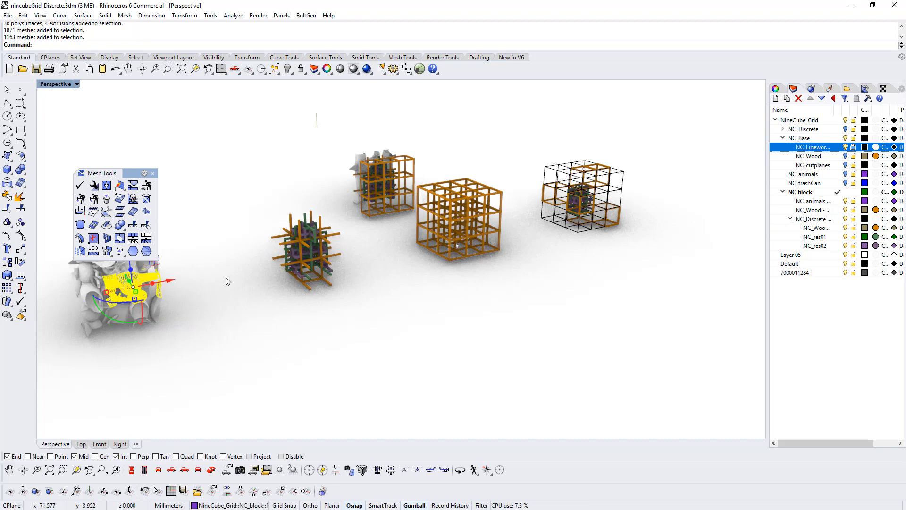
shift+right_drag(254, 276, 319, 273)
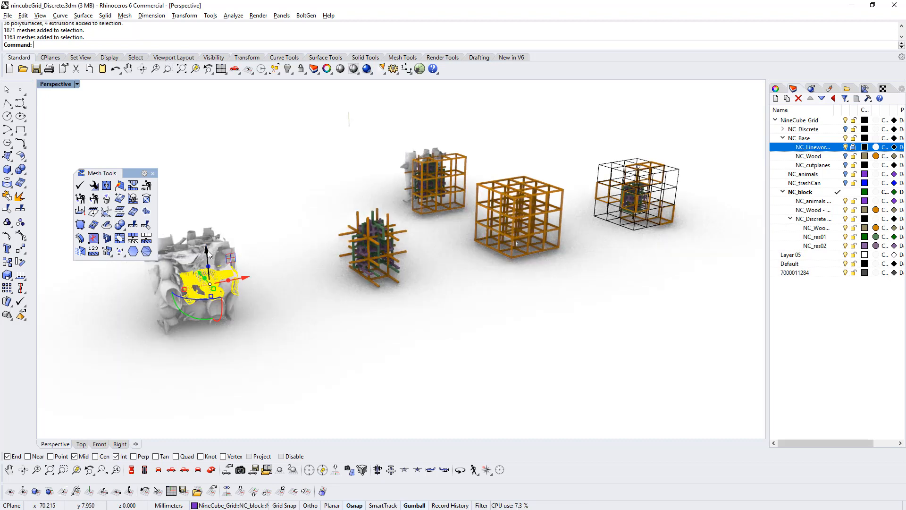
click(191, 269)
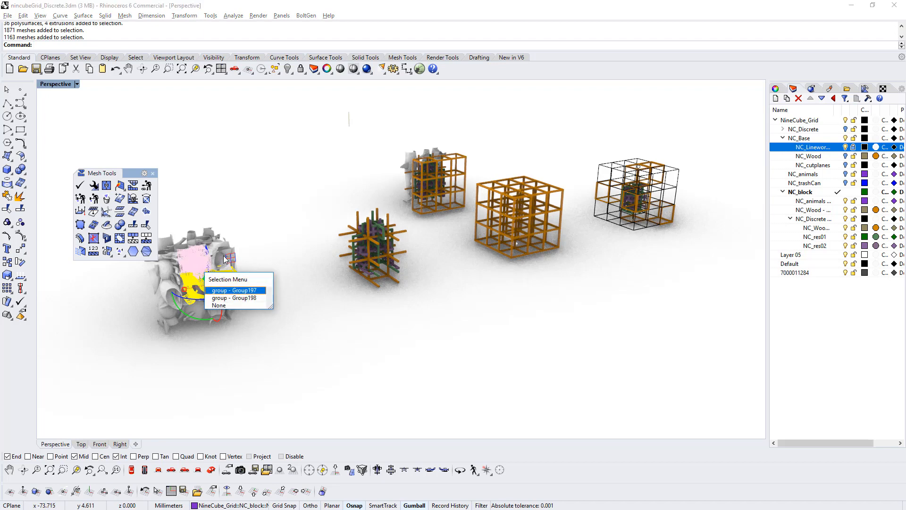
click(203, 289)
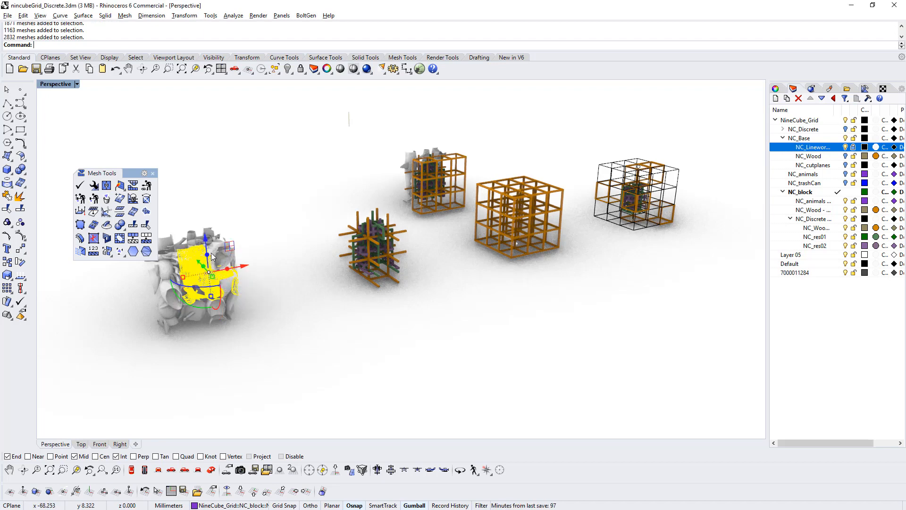
click(226, 259)
click(225, 256)
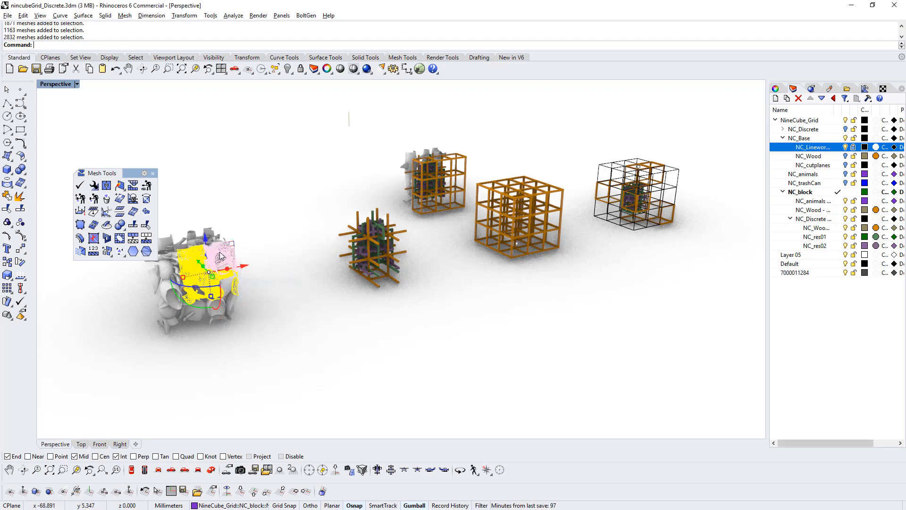
- Add two bottom-level cells and one more side cell of the animal block to the selection
right_drag(216, 243, 222, 276)
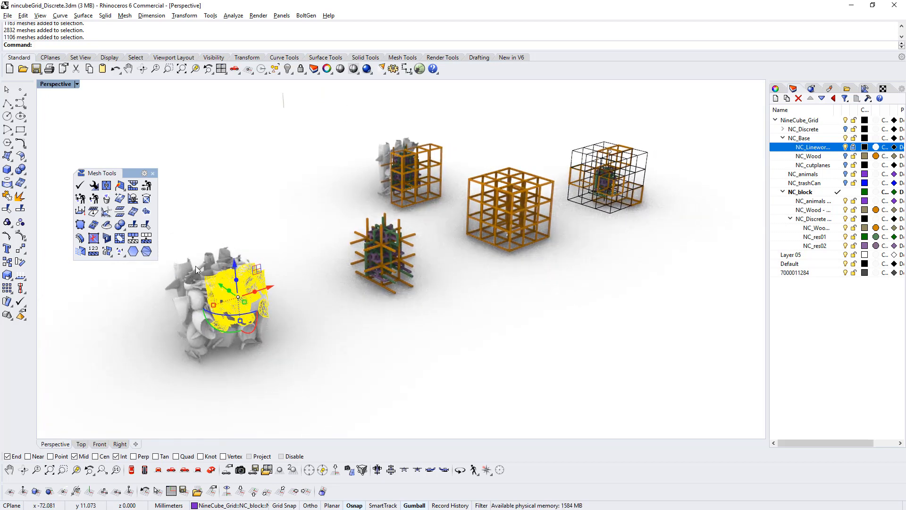
scroll(196, 265, up, 2)
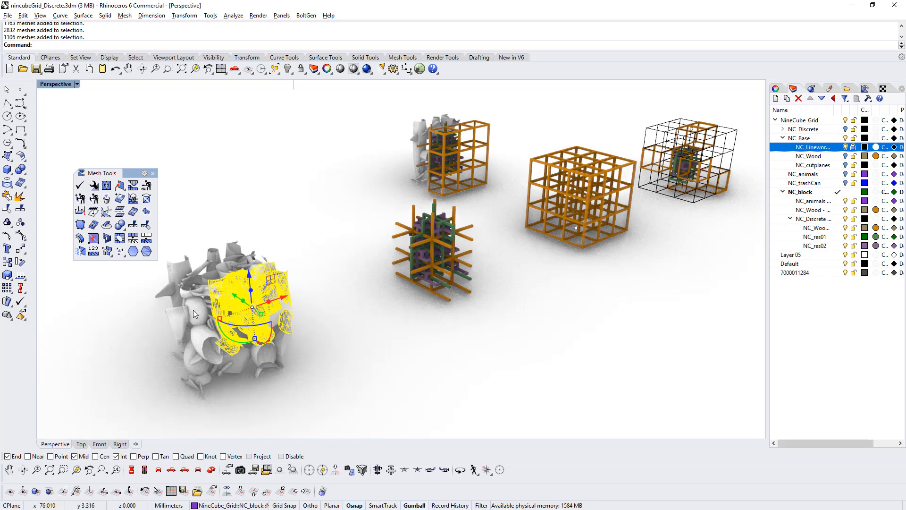
shift+click(209, 383)
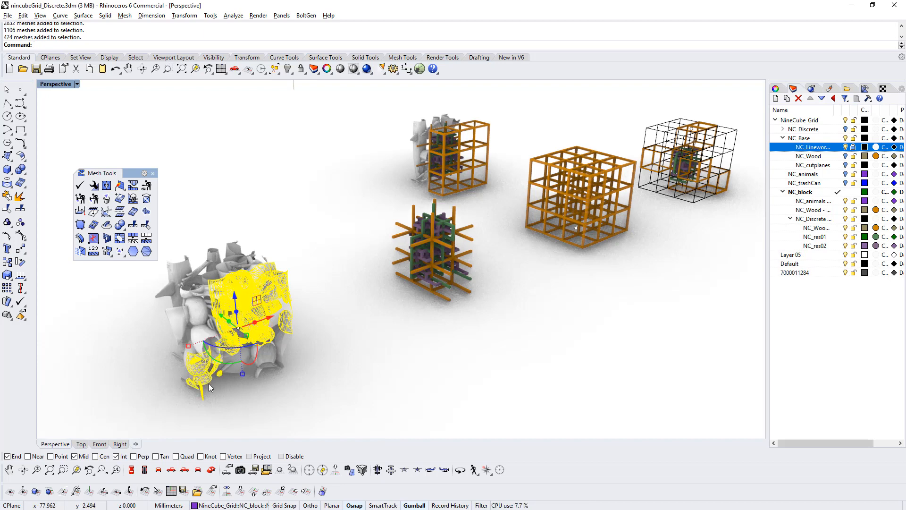
shift+click(234, 375)
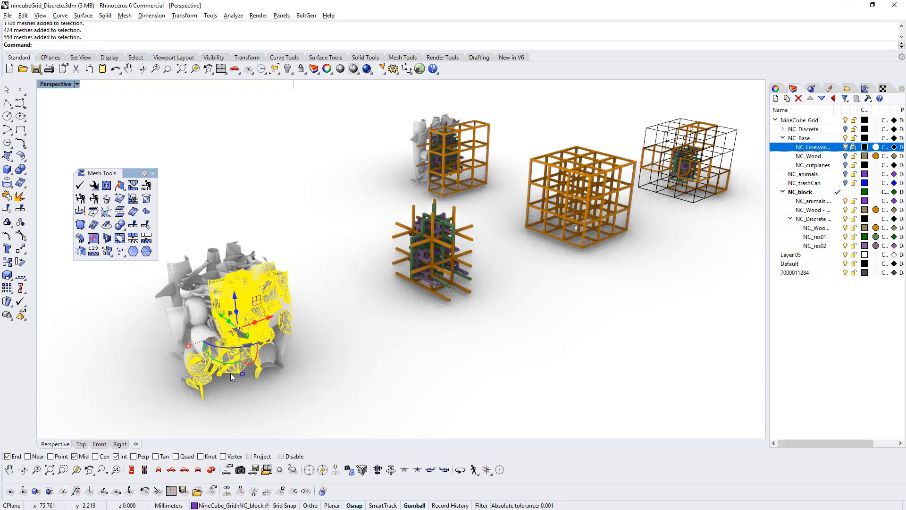
right_drag(313, 348, 242, 236)
click(244, 242)
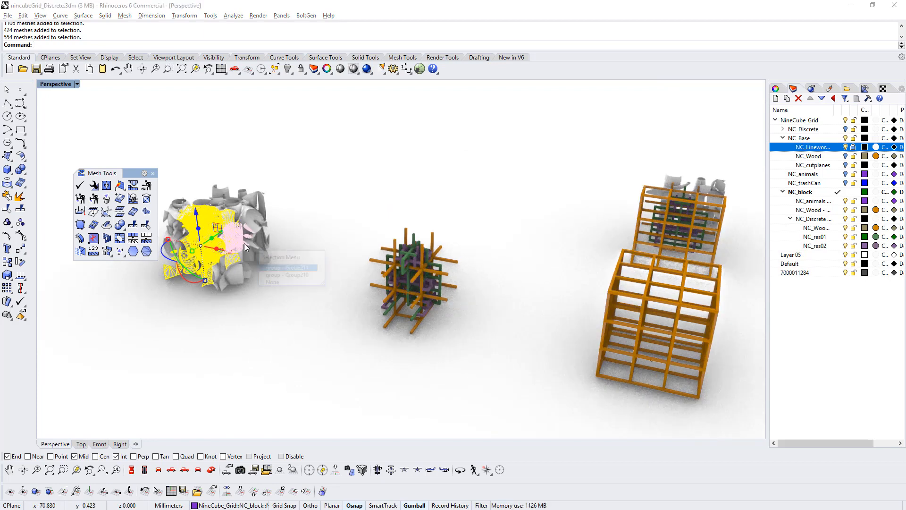
click(275, 277)
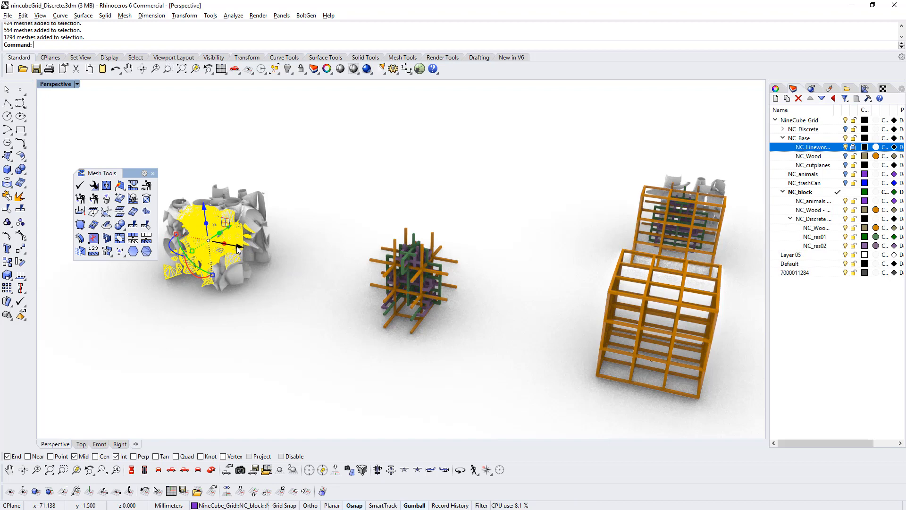
- Copy the selected animal cells along X into the linework grid with the wood and discrete cells, and clear the selection
click(237, 246)
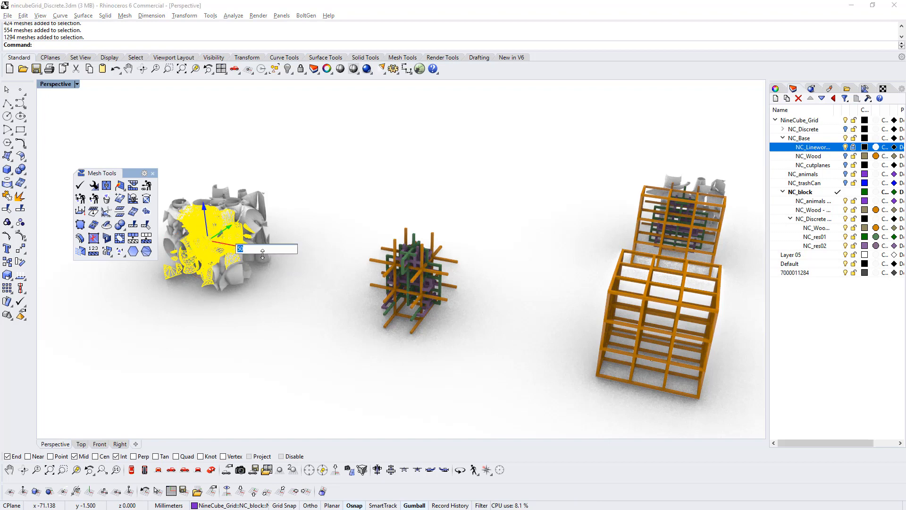
click(313, 287)
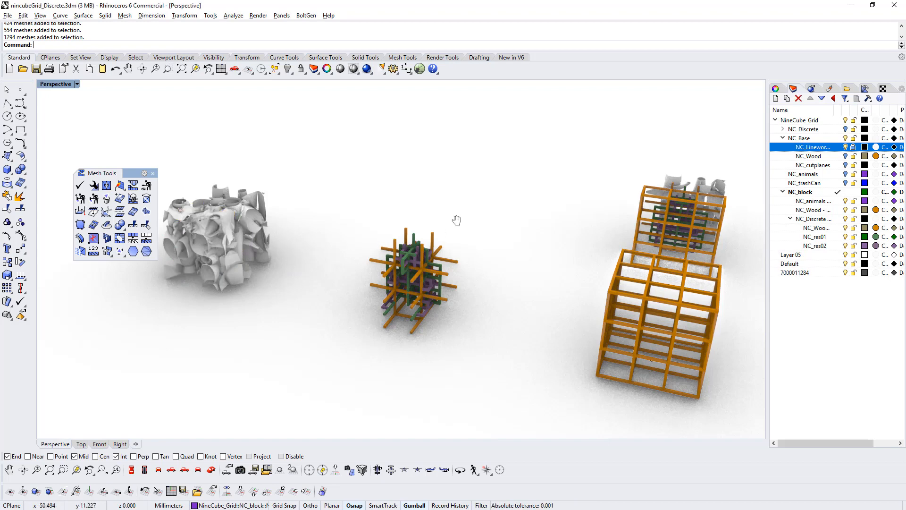
right_drag(394, 179, 175, 173)
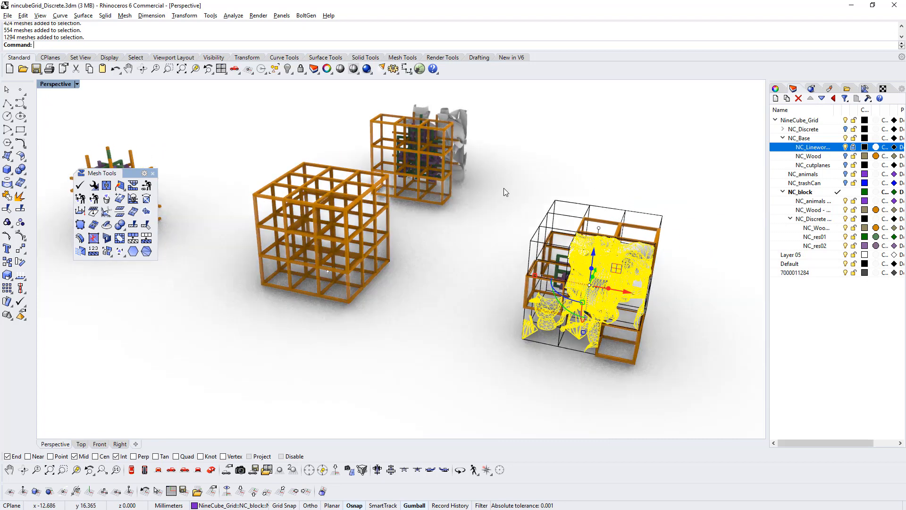
key(Escape)
- Zoom to the combined assembly in the linework grid and examine it from several sides
drag(501, 188, 689, 379)
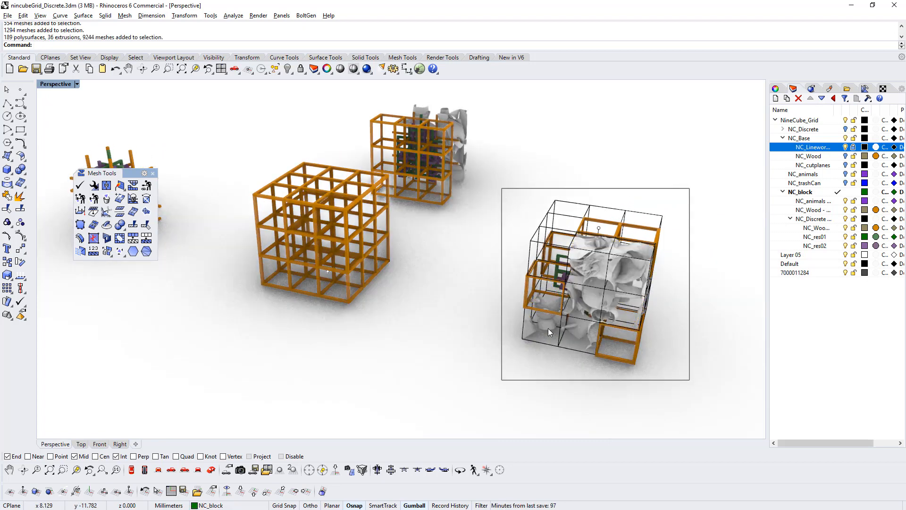
text(zs)
key(Return)
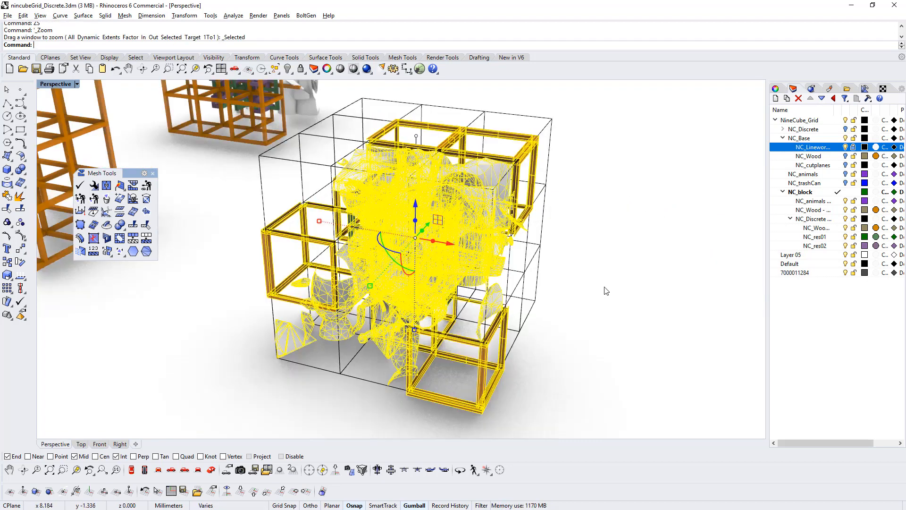
mouse_move(605, 292)
right_down()
mouse_move(458, 278)
mouse_move(402, 262)
right_up()
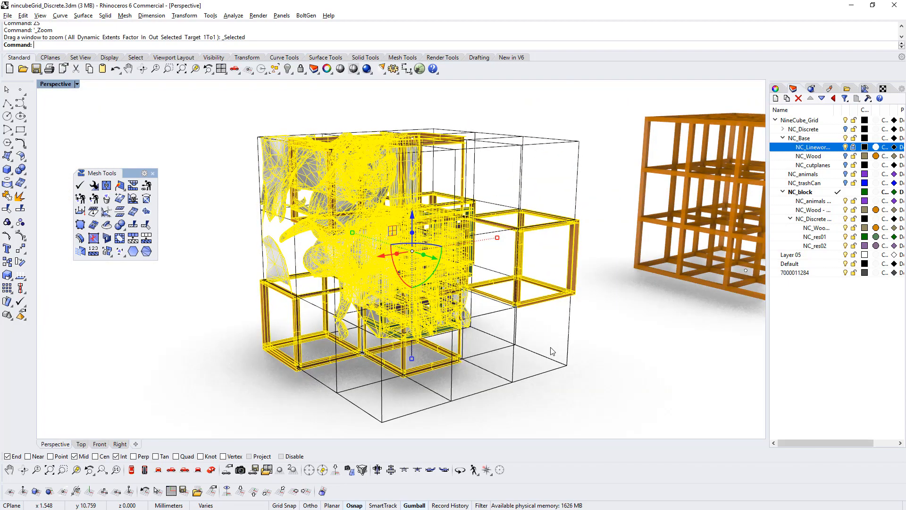
click(501, 353)
mouse_move(502, 350)
shift+right_down()
mouse_move(505, 330)
mouse_move(468, 288)
mouse_move(486, 306)
mouse_move(544, 326)
mouse_move(735, 341)
shift+right_up()
scroll(324, 168, down, 4)
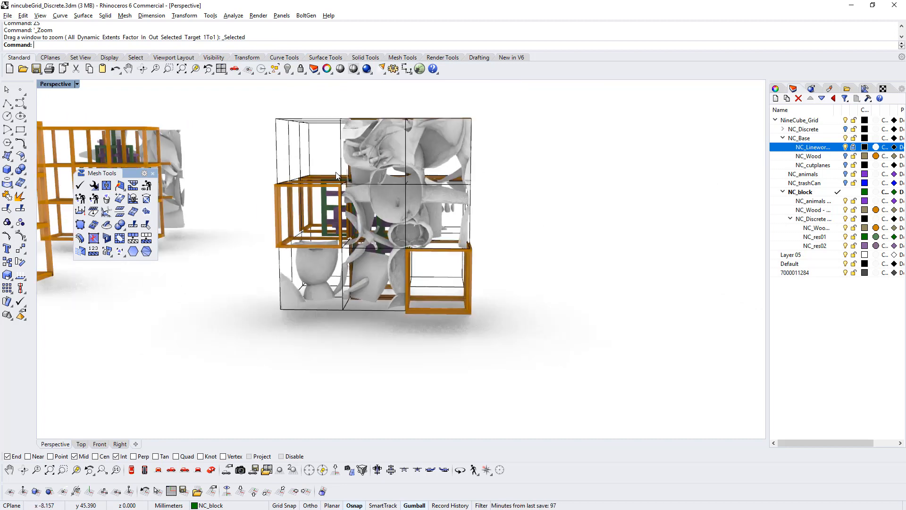
- Isolate the combined assembly together with its linework grid, hiding all other objects
mouse_move(257, 108)
mouse_down()
mouse_move(310, 166)
mouse_move(491, 307)
mouse_up()
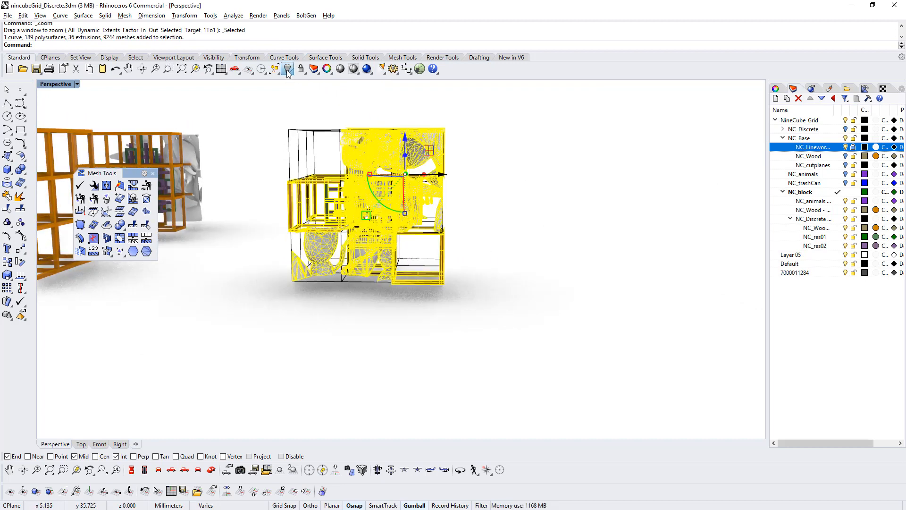
click(289, 70)
click(327, 87)
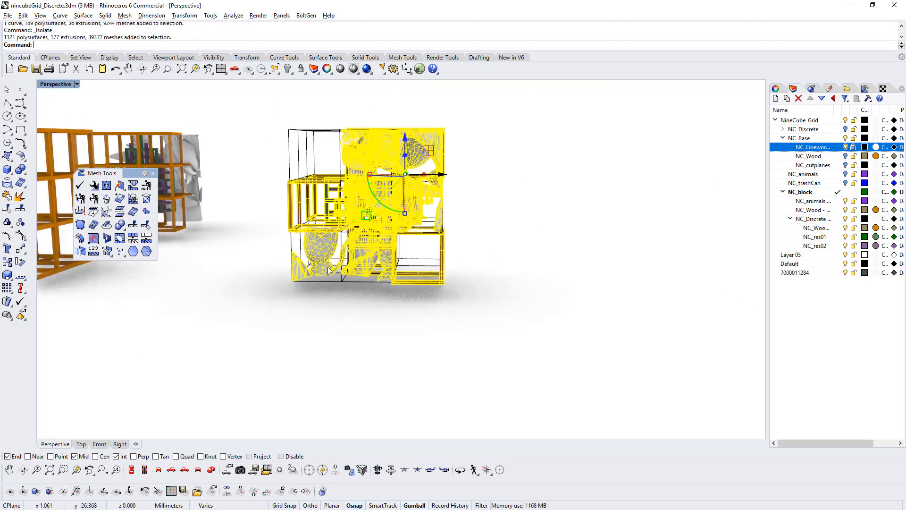
right_drag(387, 279, 418, 279)
click(528, 312)
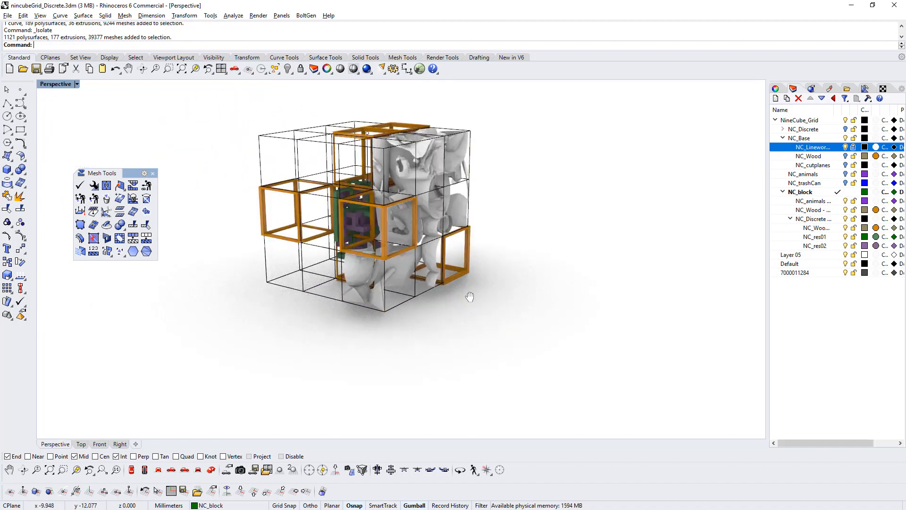
- Zoom to the isolated assembly and examine how the wood, discrete and animal cells fill the grid
right_drag(469, 298, 519, 304)
drag(247, 104, 590, 367)
right_drag(590, 366, 540, 338)
text(ZS)
key(Return)
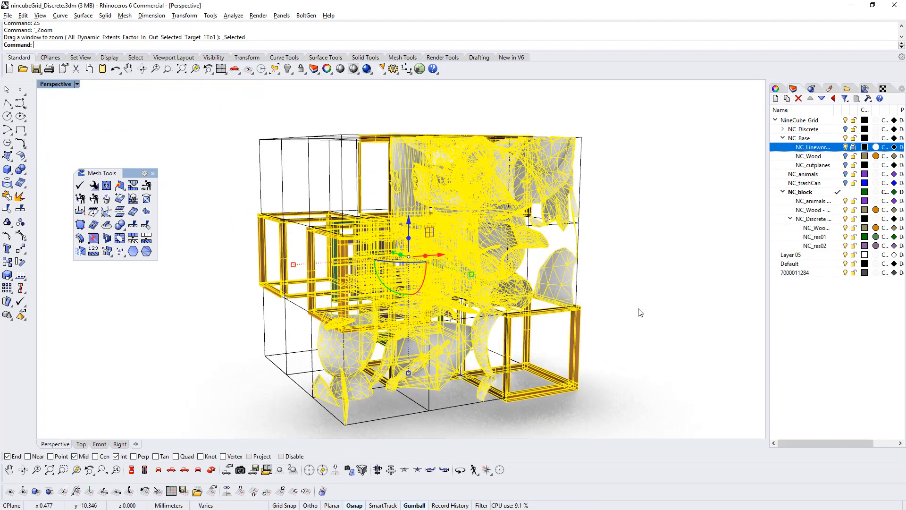
key(Escape)
right_drag(594, 273, 483, 315)
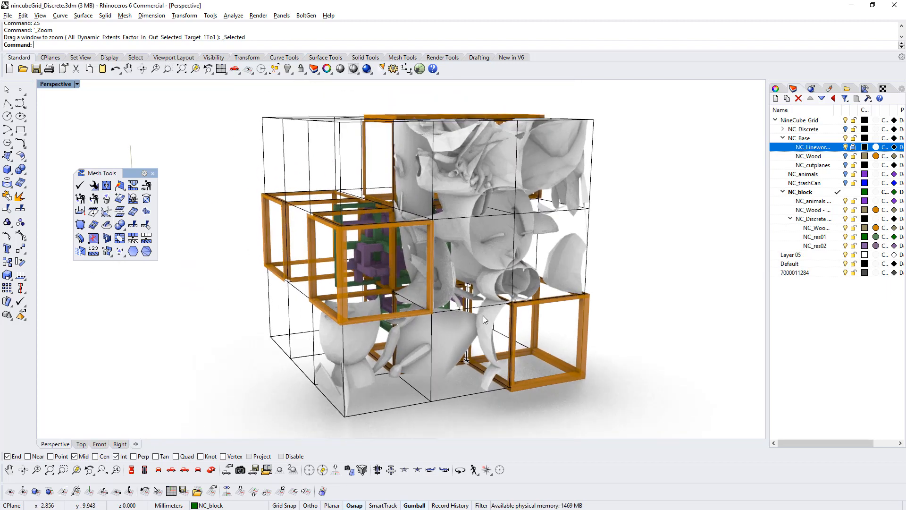